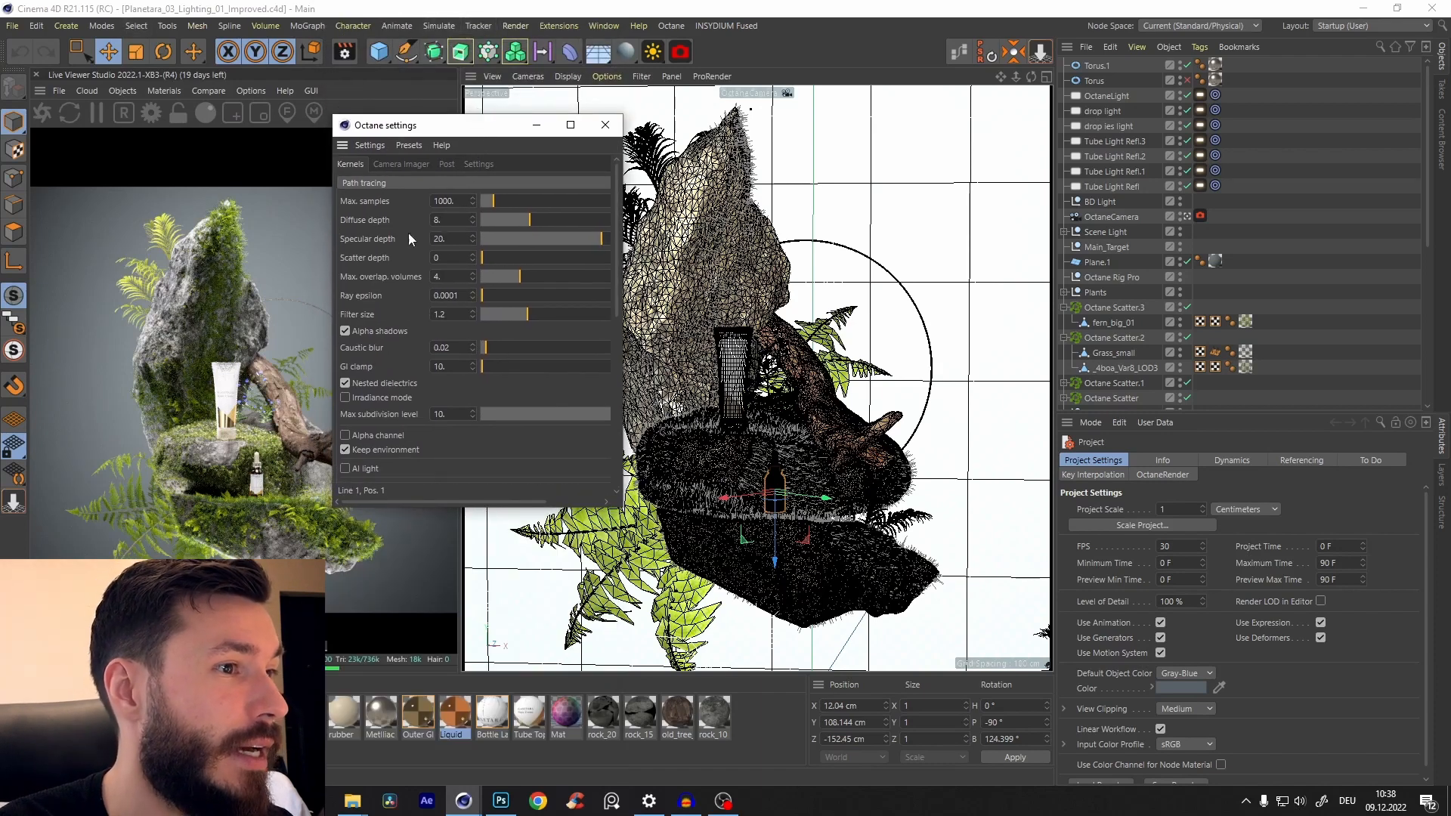
- Set the path tracing specular depth to 16 and review the remaining kernel settings before closing the Octane settings
left_click_drag(412, 124, 474, 122)
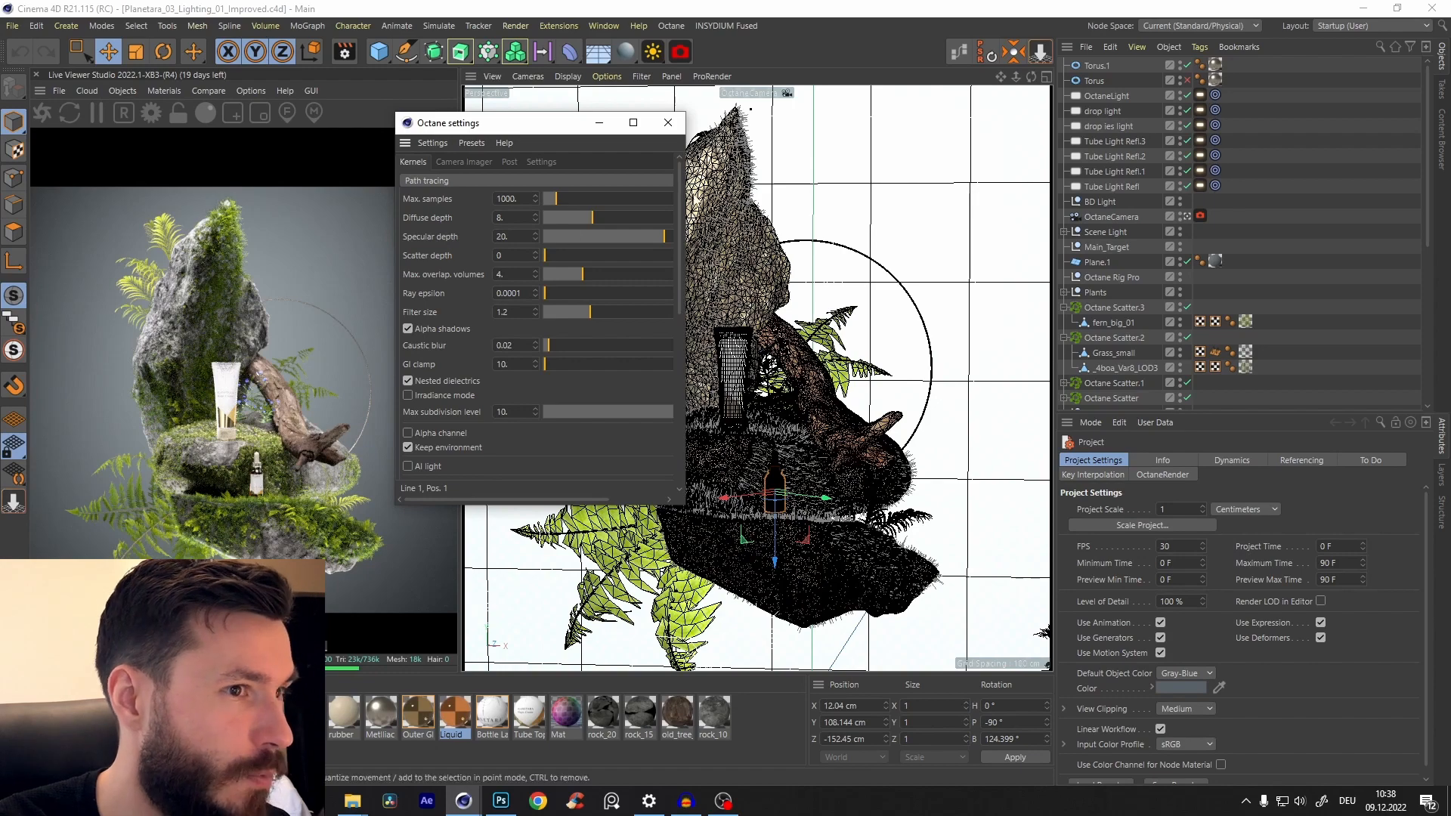
left_click(642, 236)
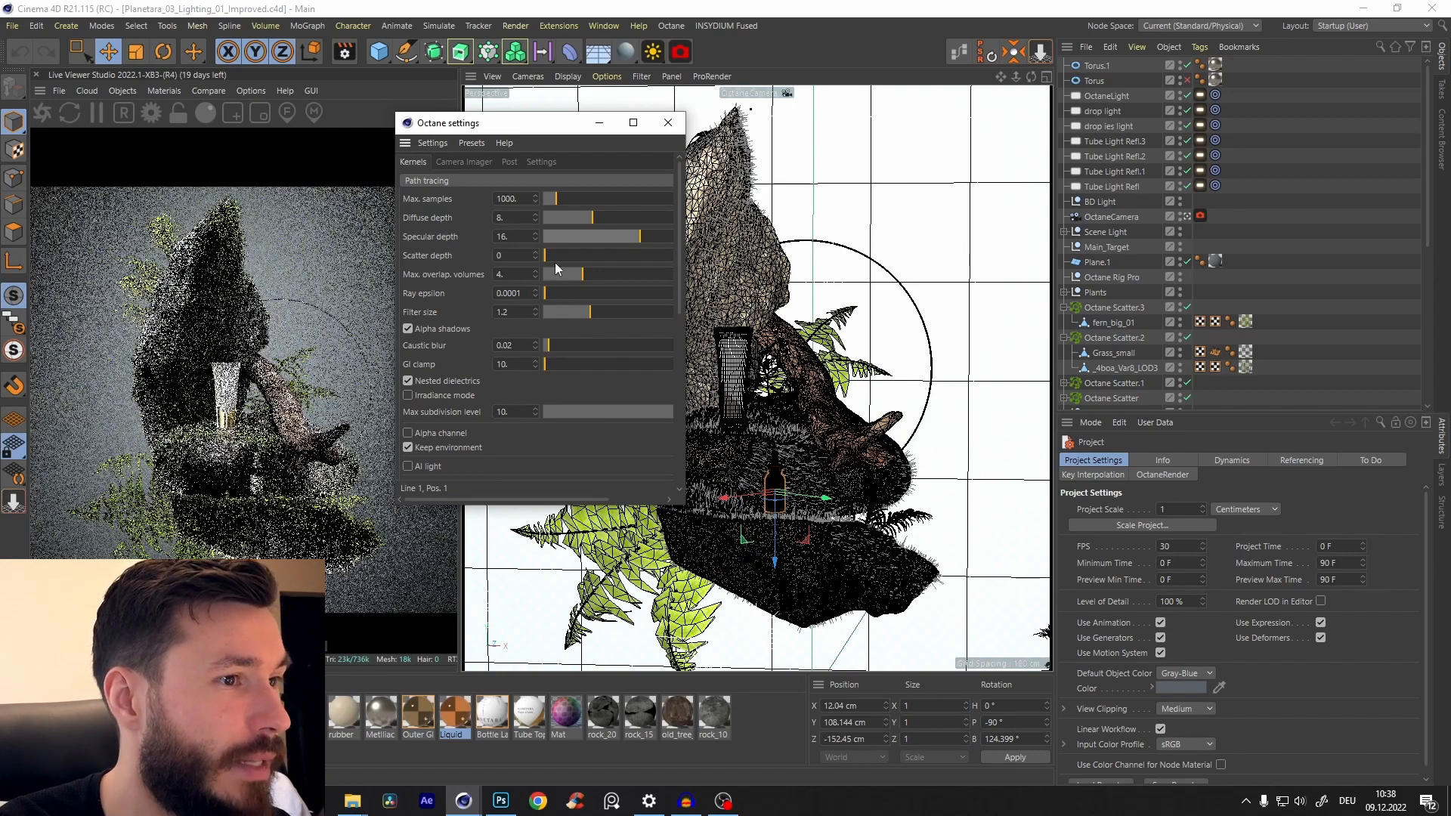
left_click_drag(678, 211, 671, 384)
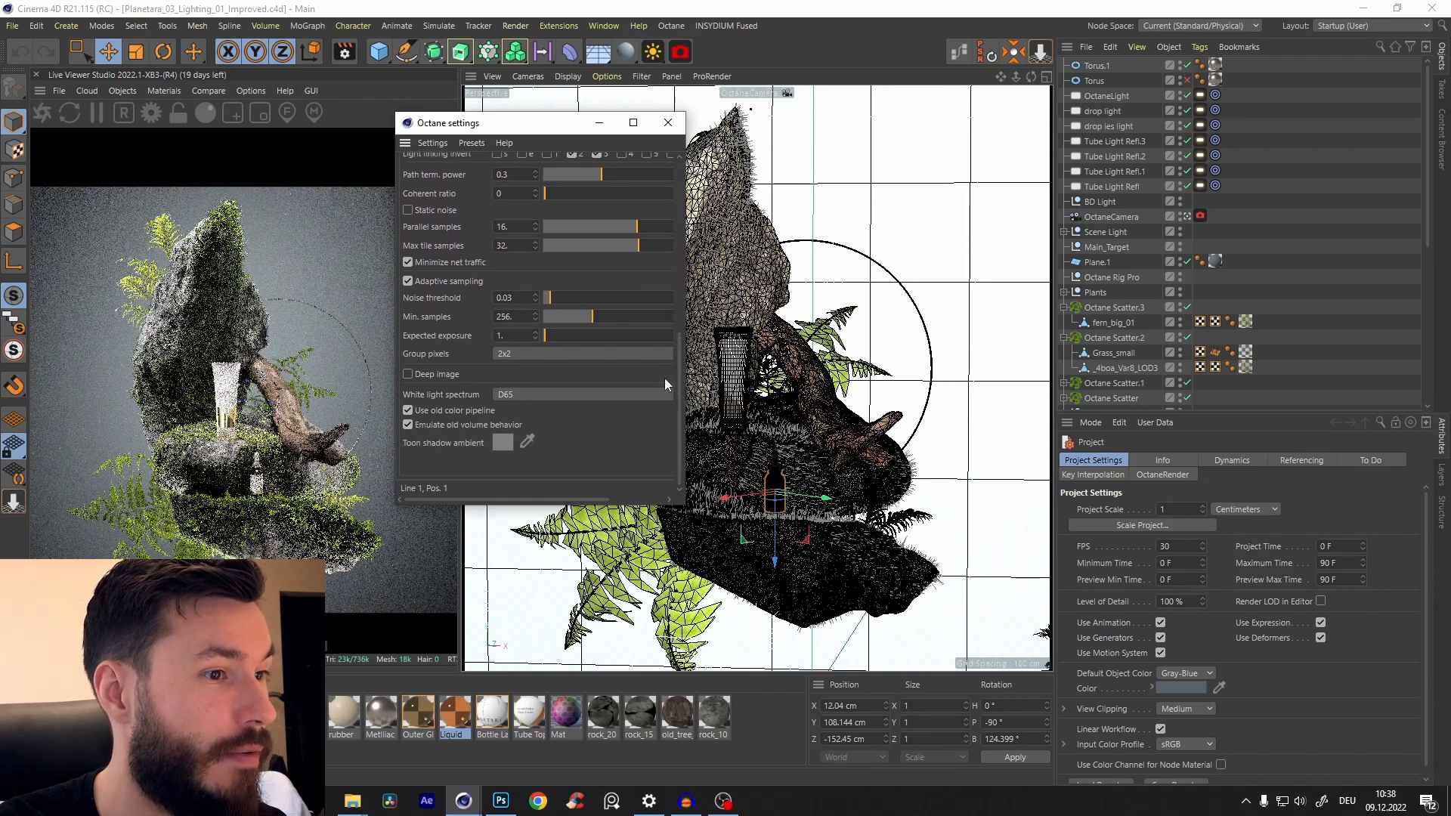
left_click(668, 123)
- Review the output, save and main Octane Renderer options in the render settings, ending on the Render AOV group options
left_click(343, 53)
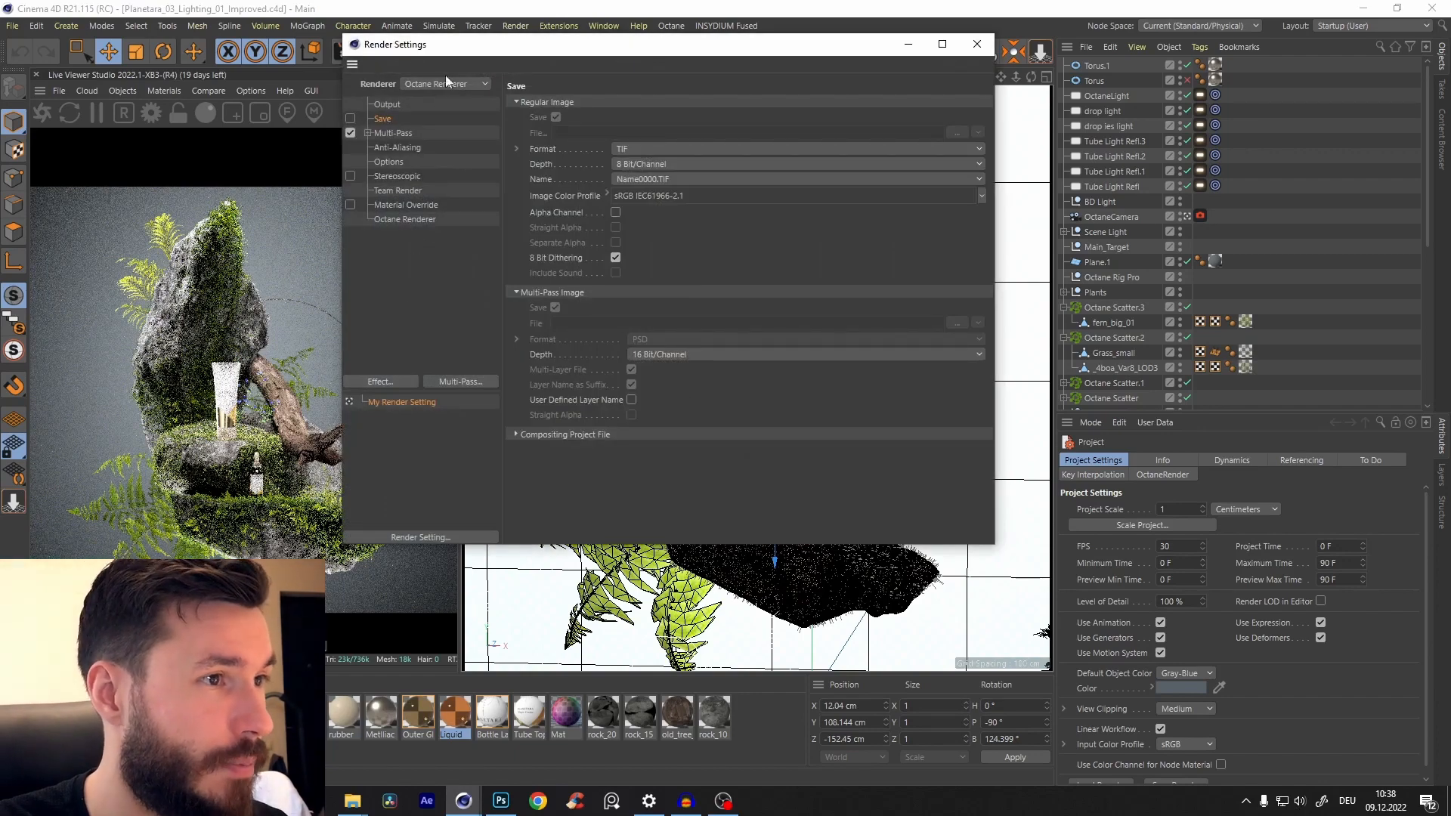
left_click(385, 105)
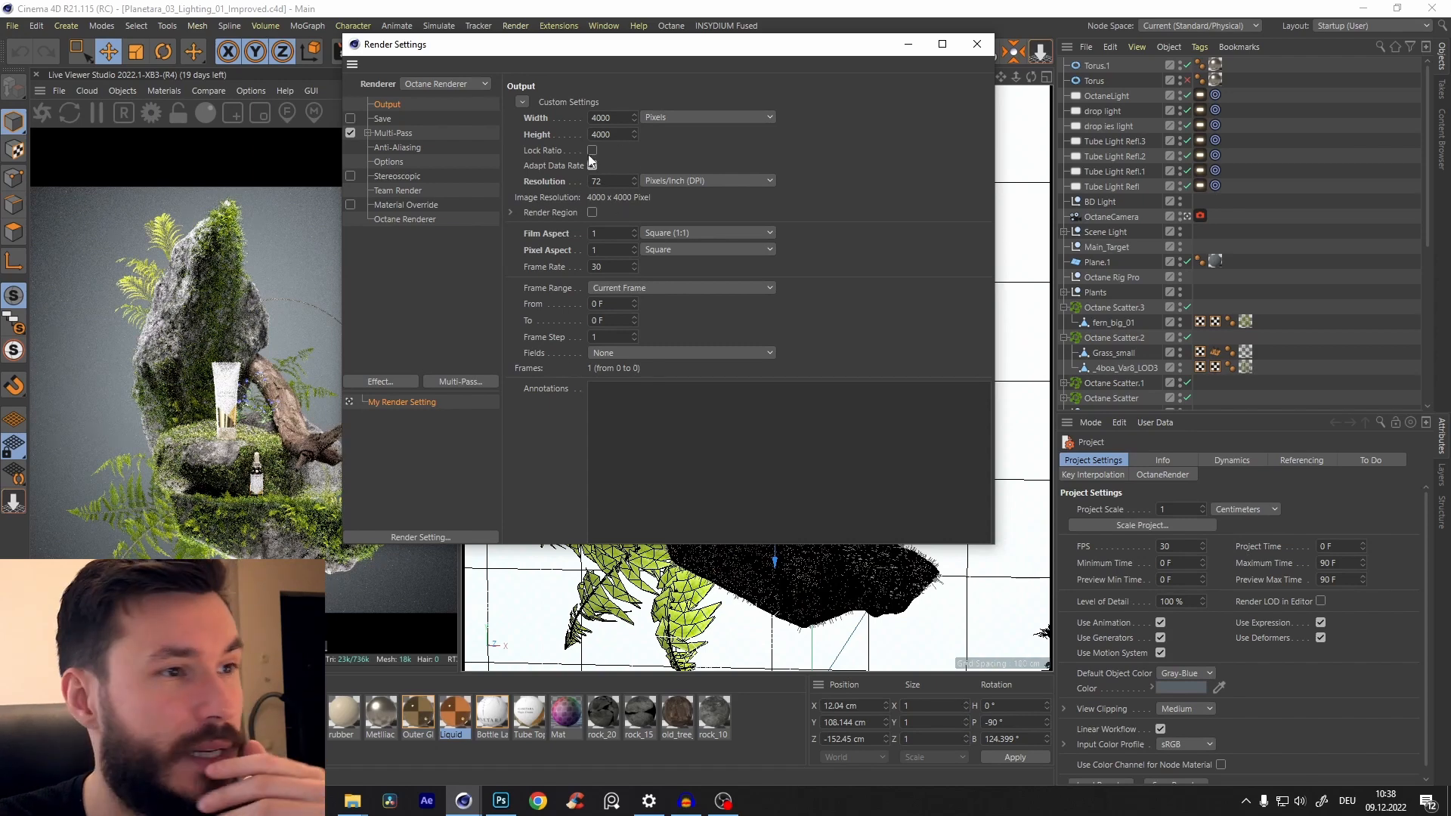
left_click(384, 119)
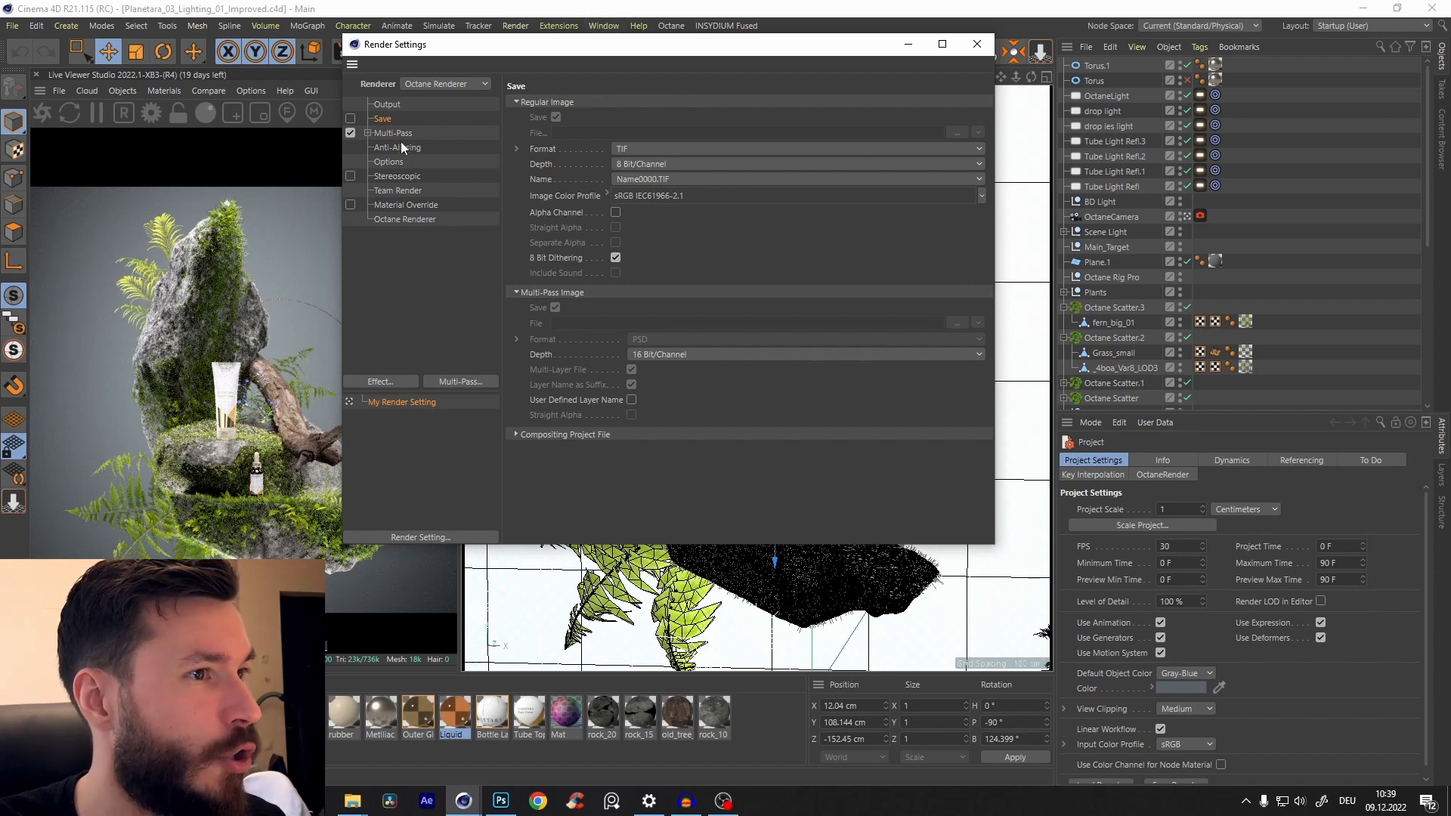
left_click(398, 219)
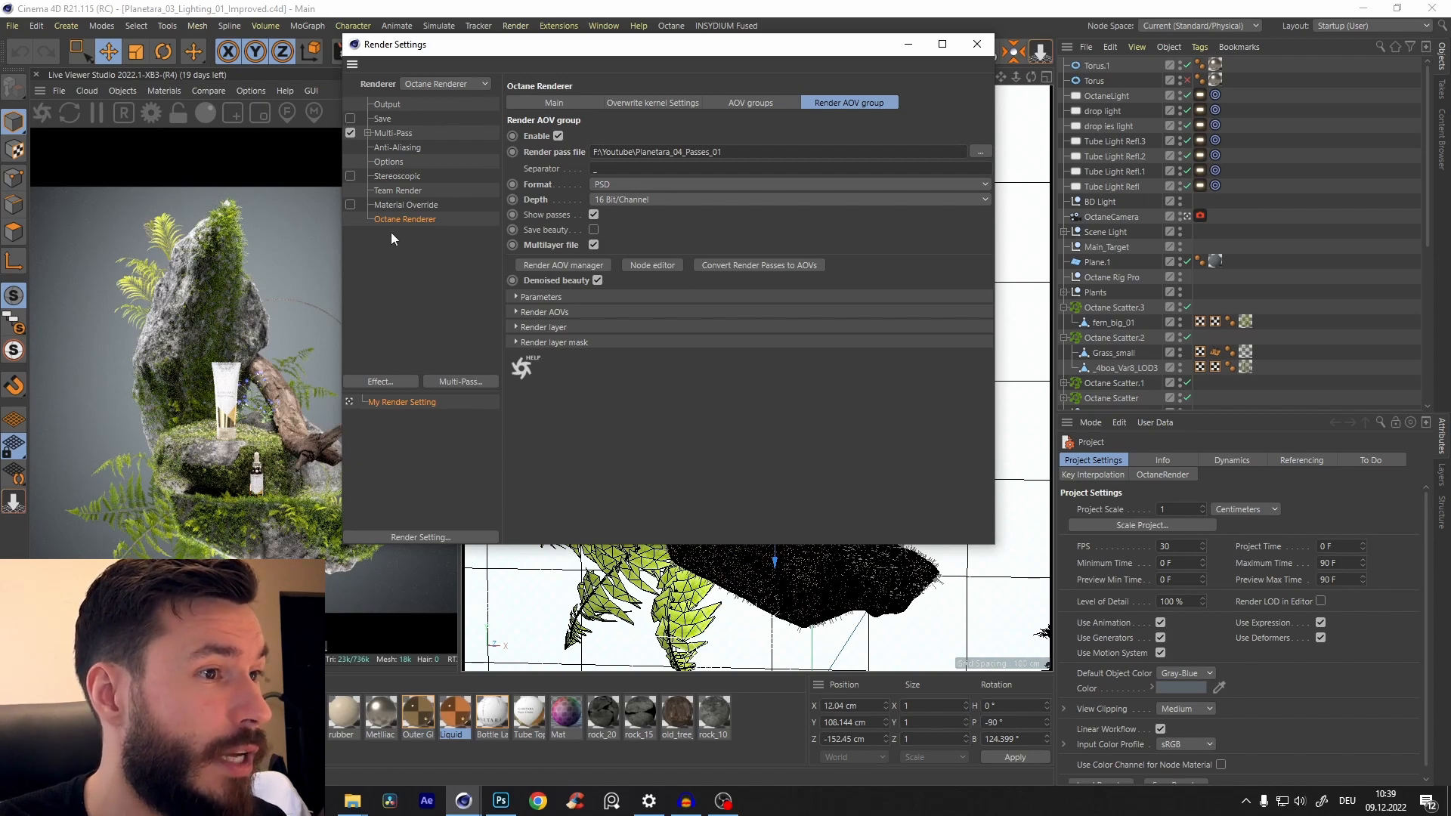
left_click(555, 102)
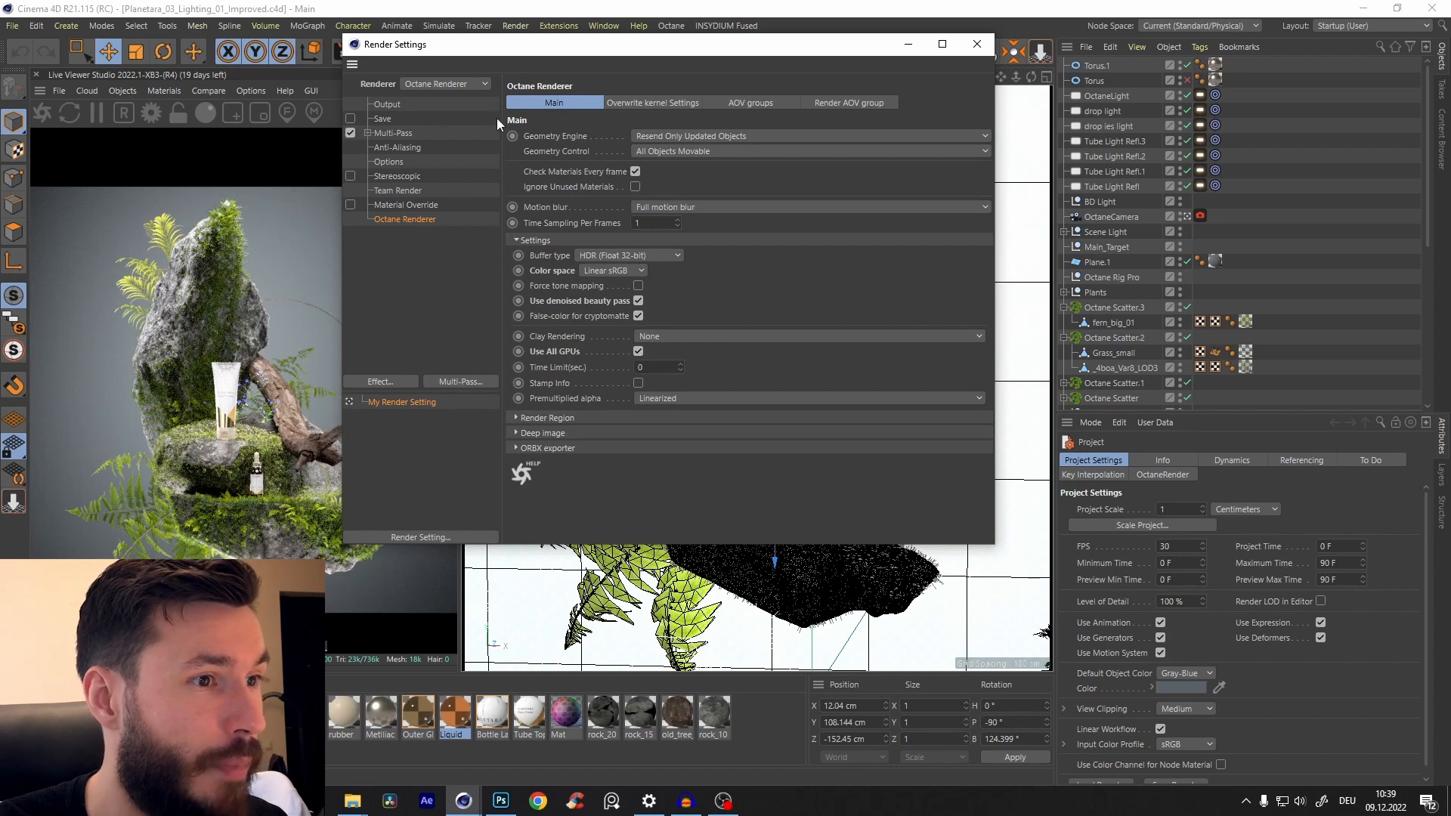
left_click(638, 315)
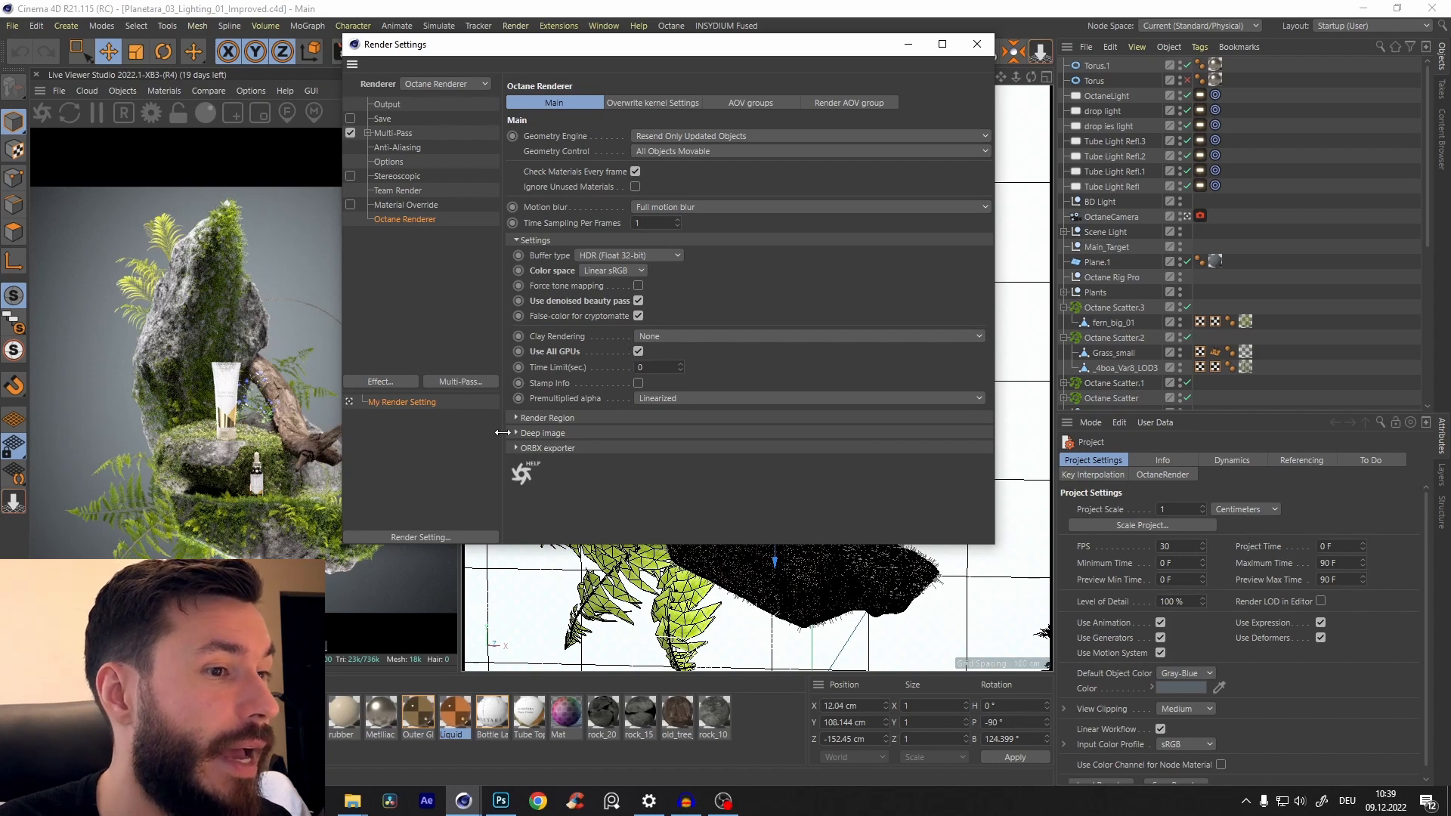
left_click(516, 417)
left_click(516, 418)
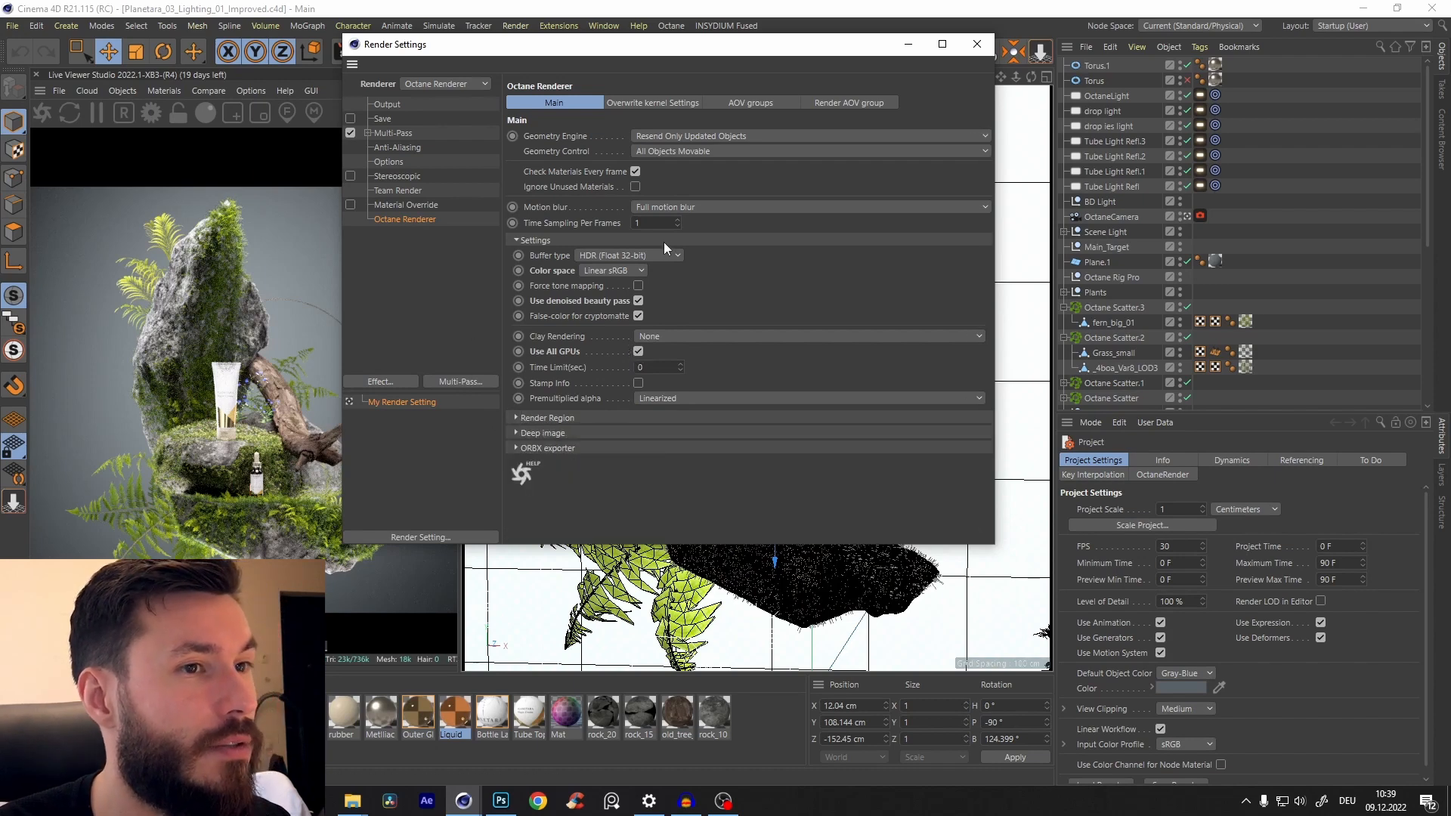
left_click(844, 103)
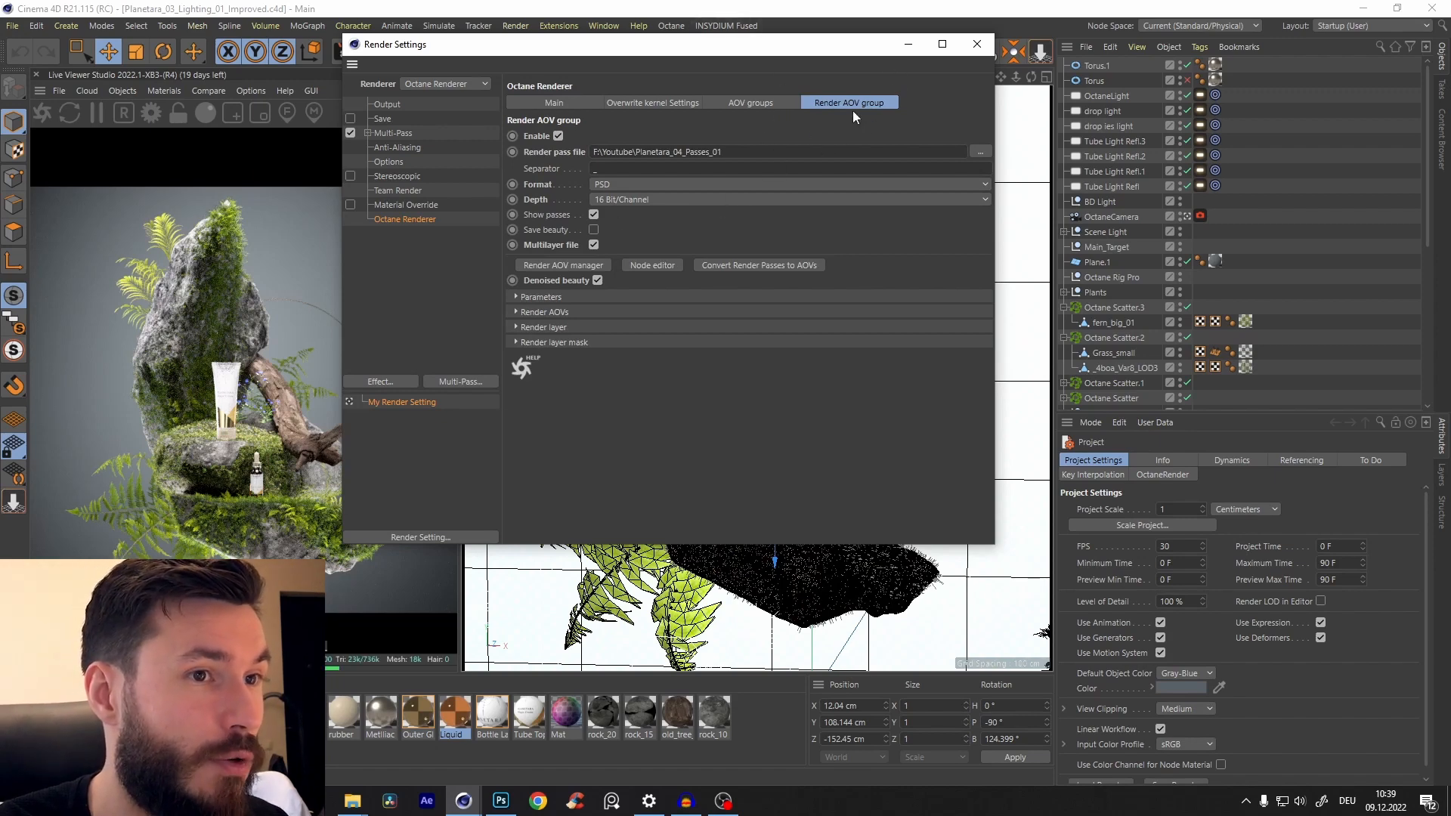
- Disable the Render AOV group to restart the live render without passes, and enable the group again
left_click(558, 136)
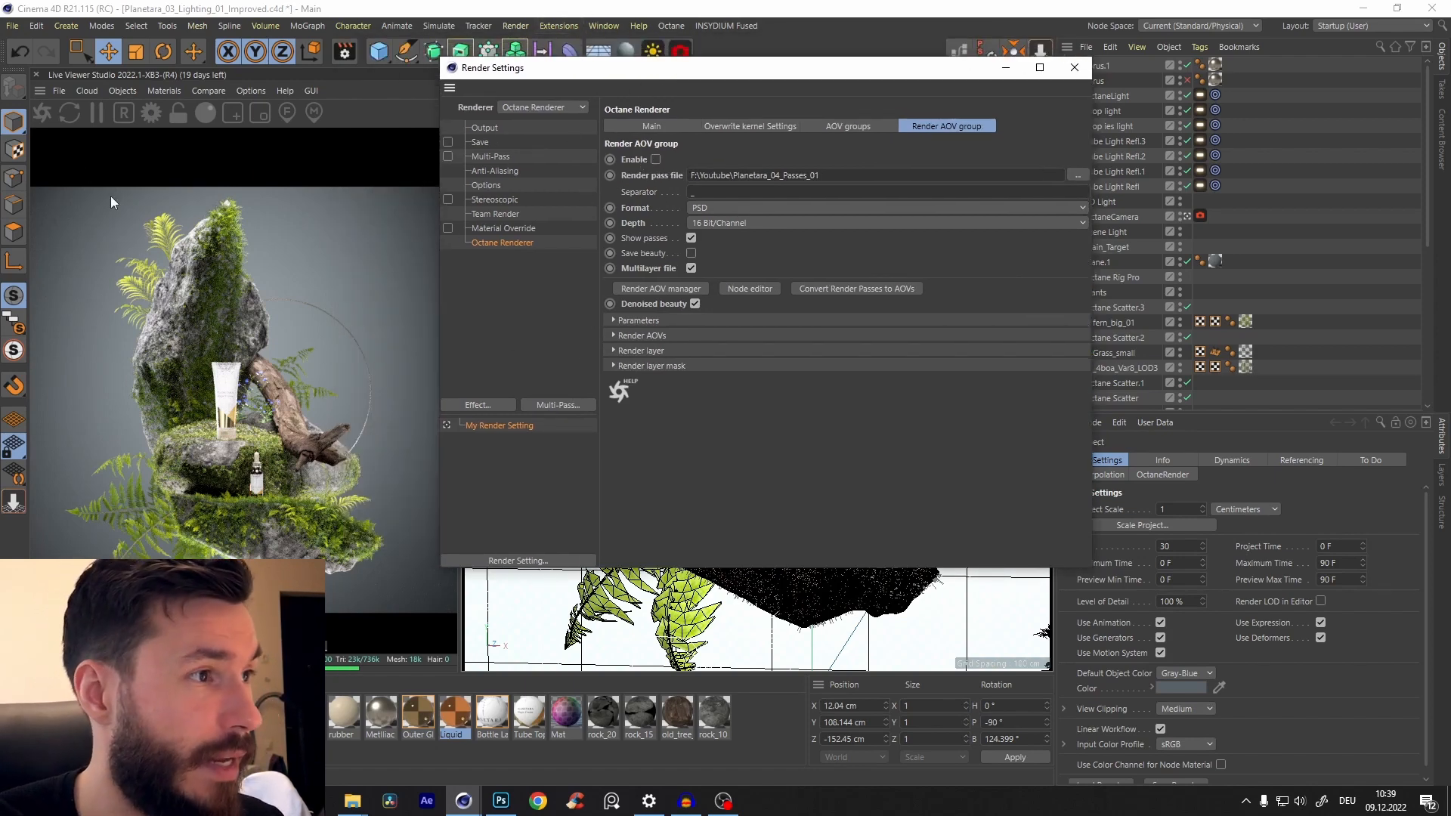
left_click(42, 113)
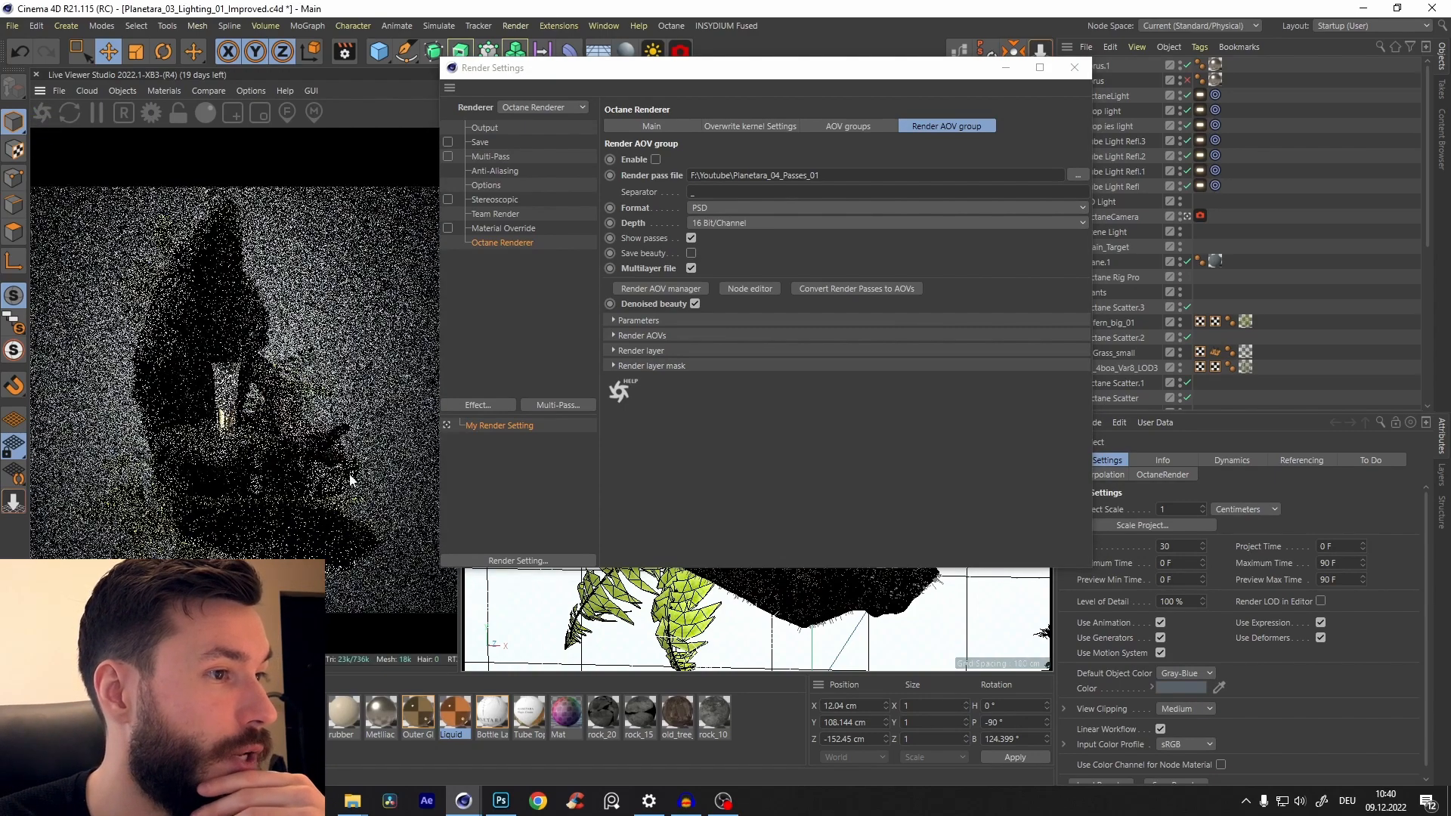
left_click_drag(516, 68, 611, 88)
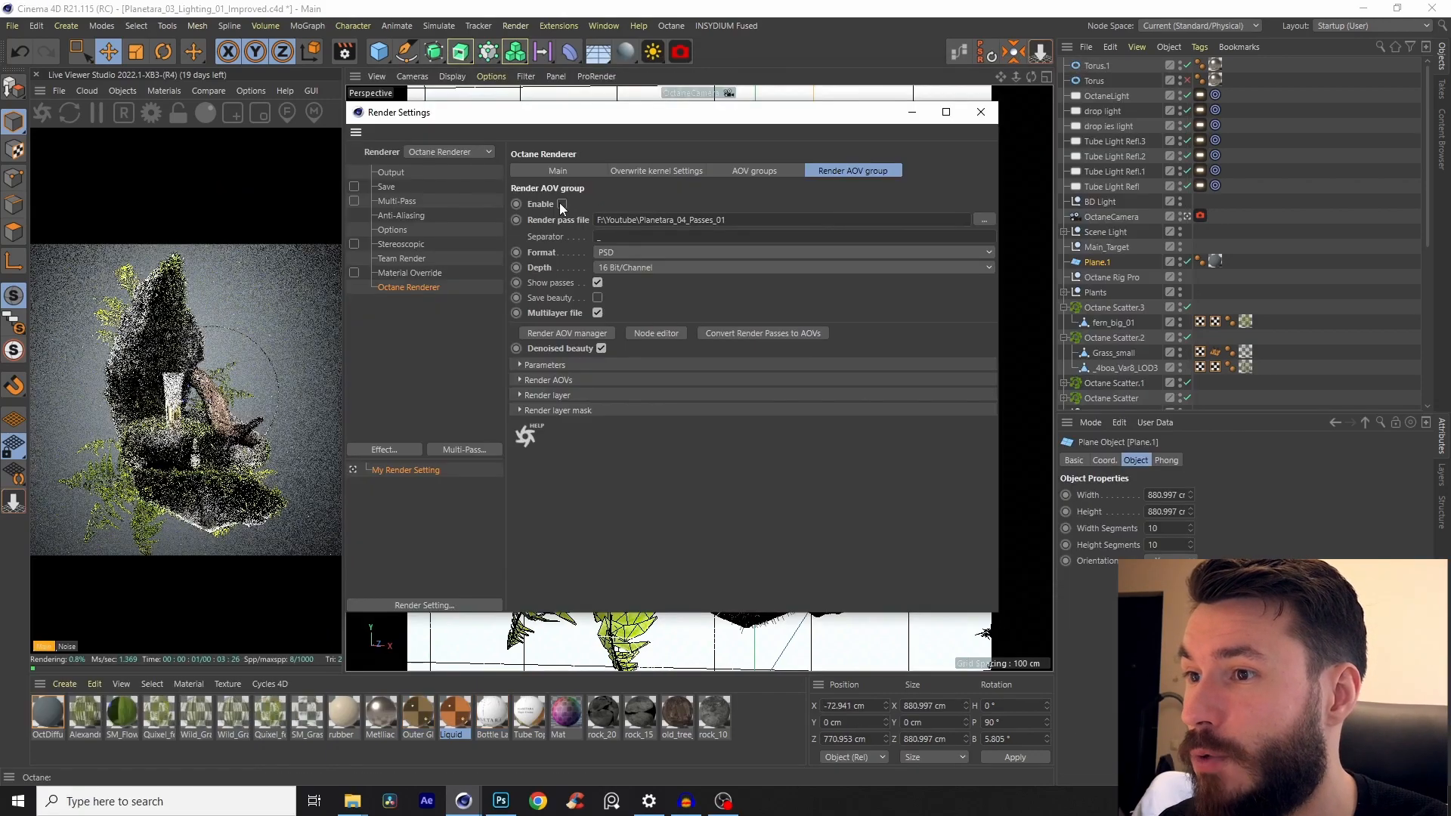
left_click(560, 203)
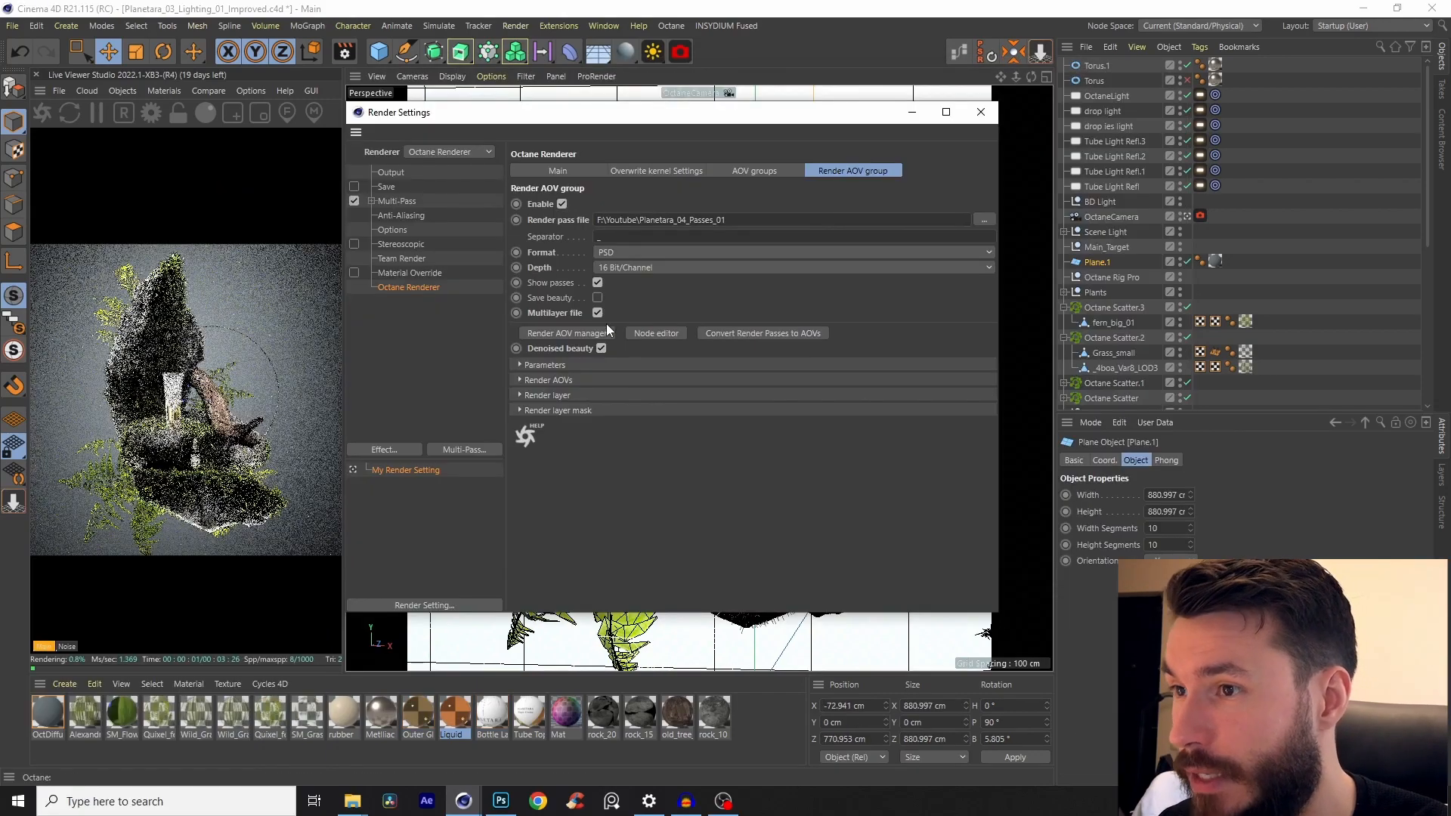
- Open the Render AOV manager and delete all the existing AOVs from its list
left_click(568, 334)
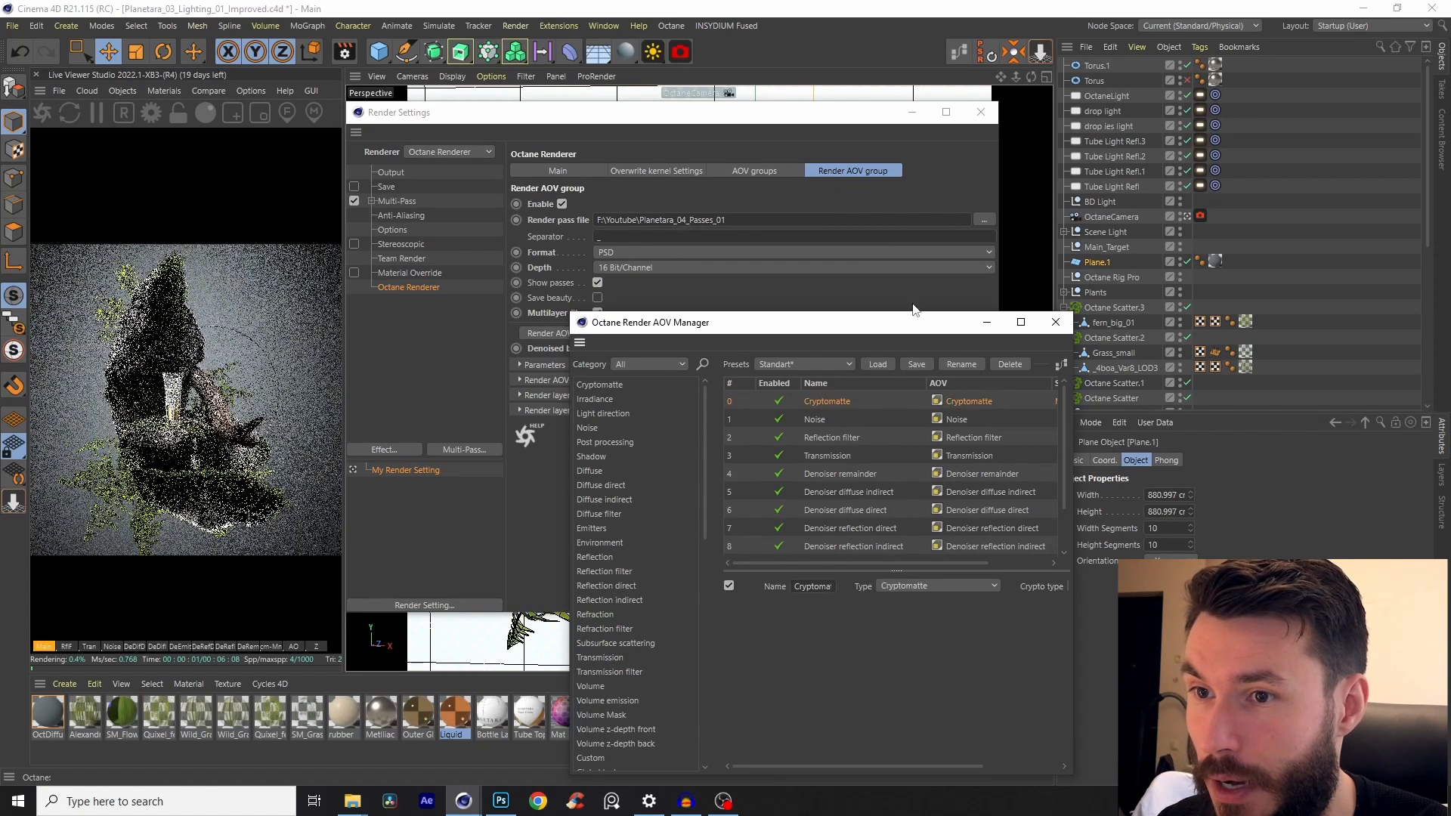
left_click_drag(824, 314, 823, 161)
left_click(846, 449, "shift")
key("Delete")
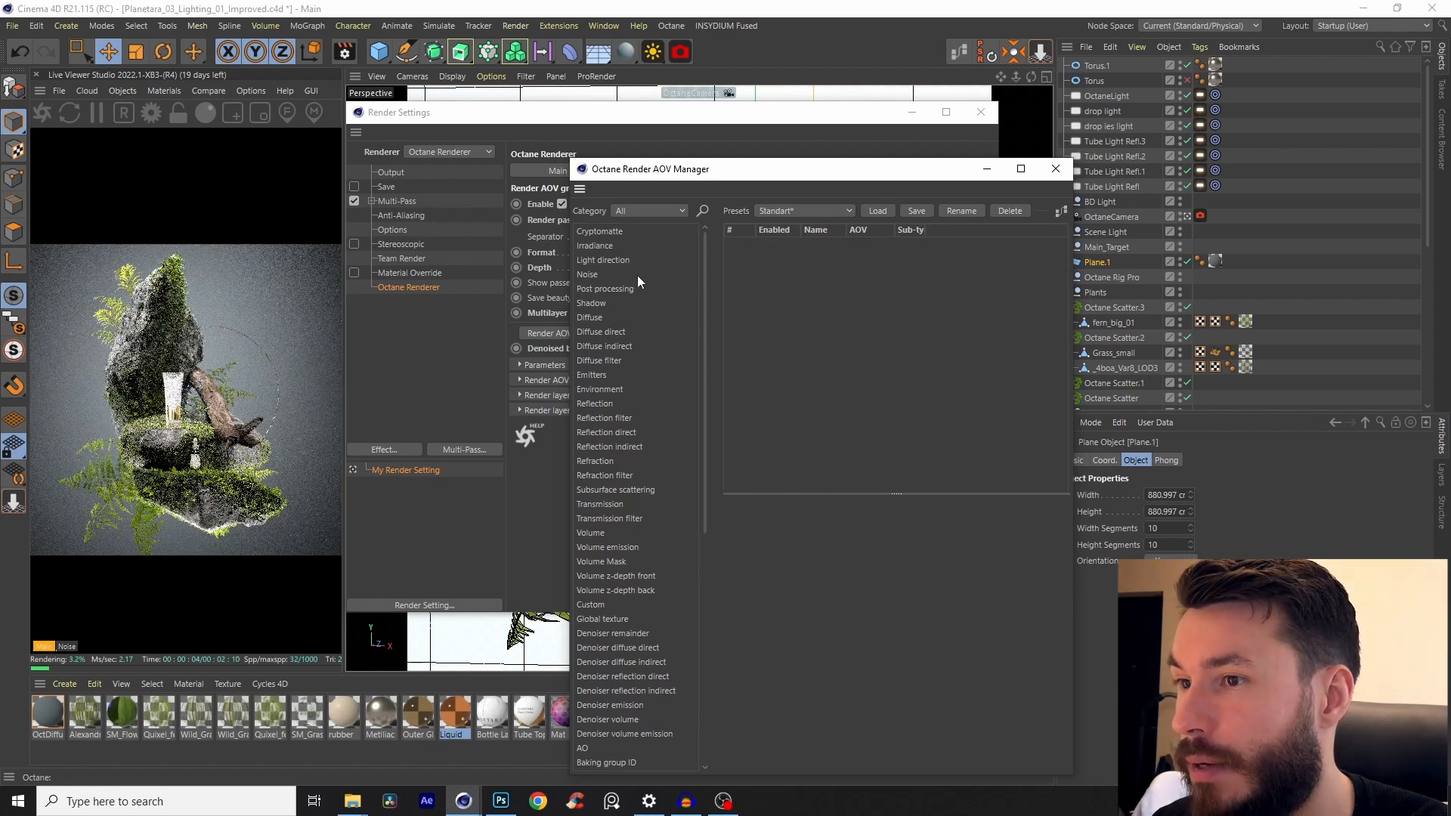
- Add an AO pass to the AOV list and display it in the live render
left_click_drag(700, 268, 704, 370)
double_click(587, 575)
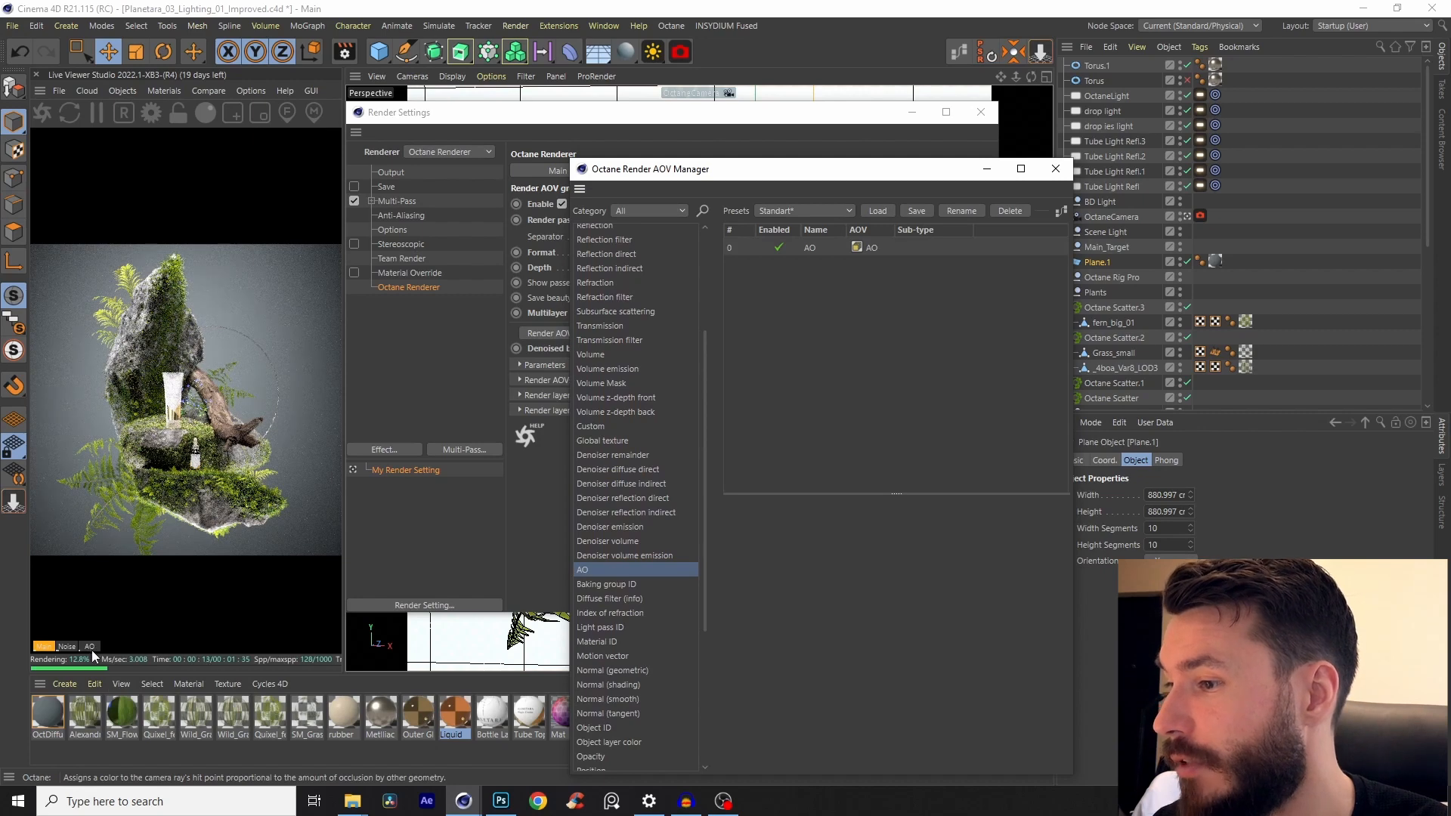
left_click(89, 647)
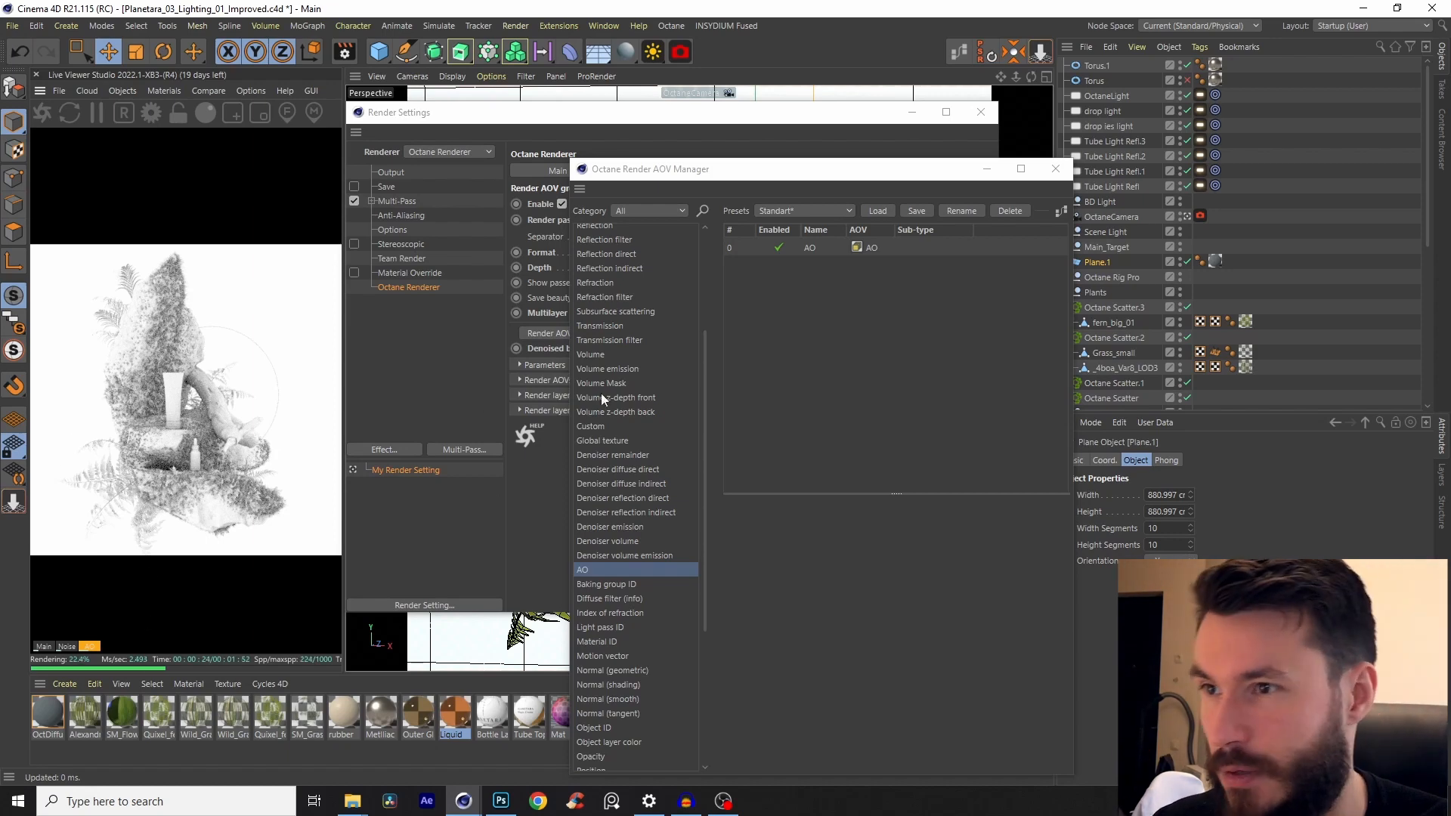
- Try adding a Post processing pass, preview it in the live render, and remove it from the AOV list
left_click_drag(706, 393, 685, 205)
key("9")
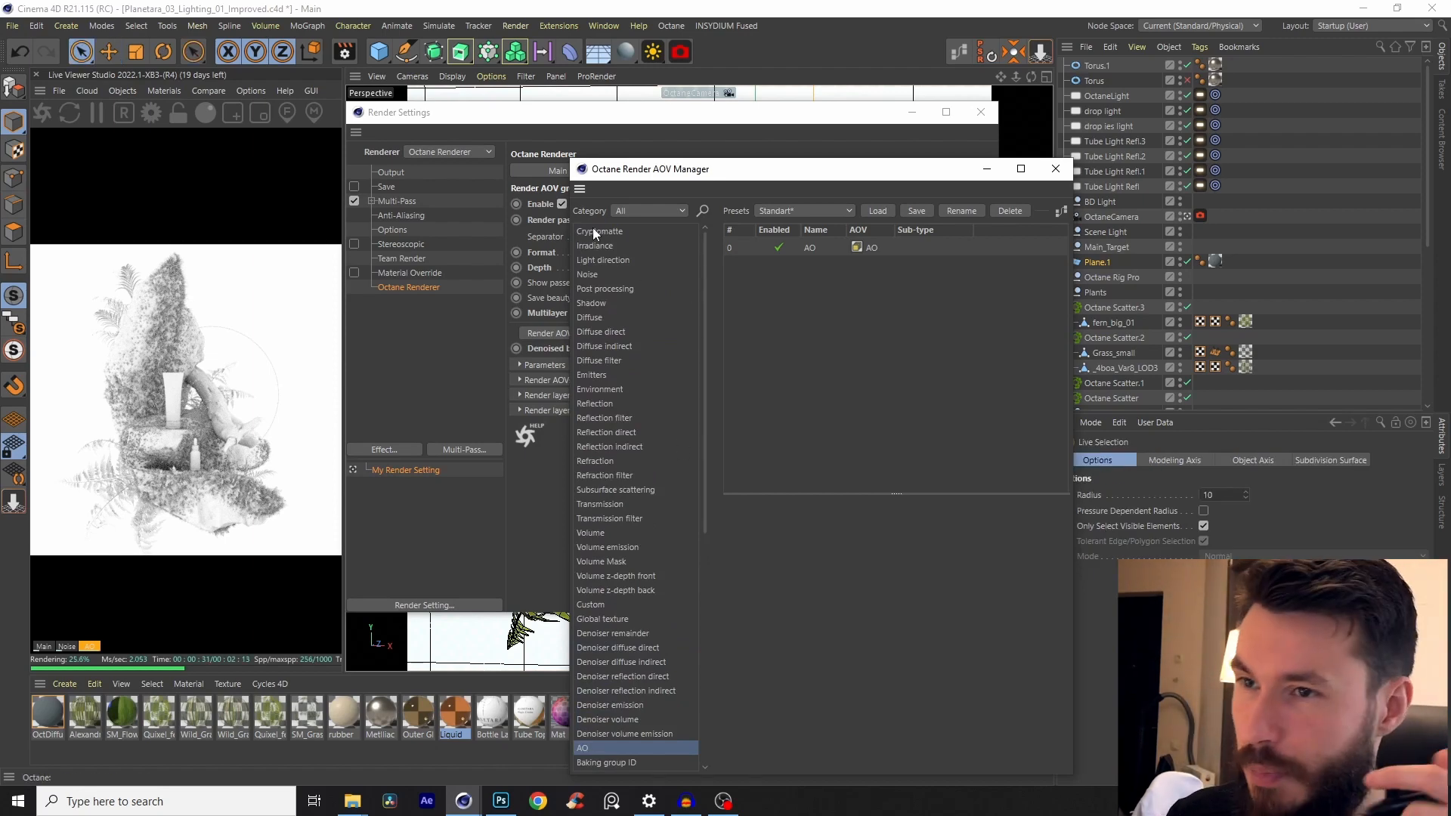
left_click_drag(702, 283, 704, 170)
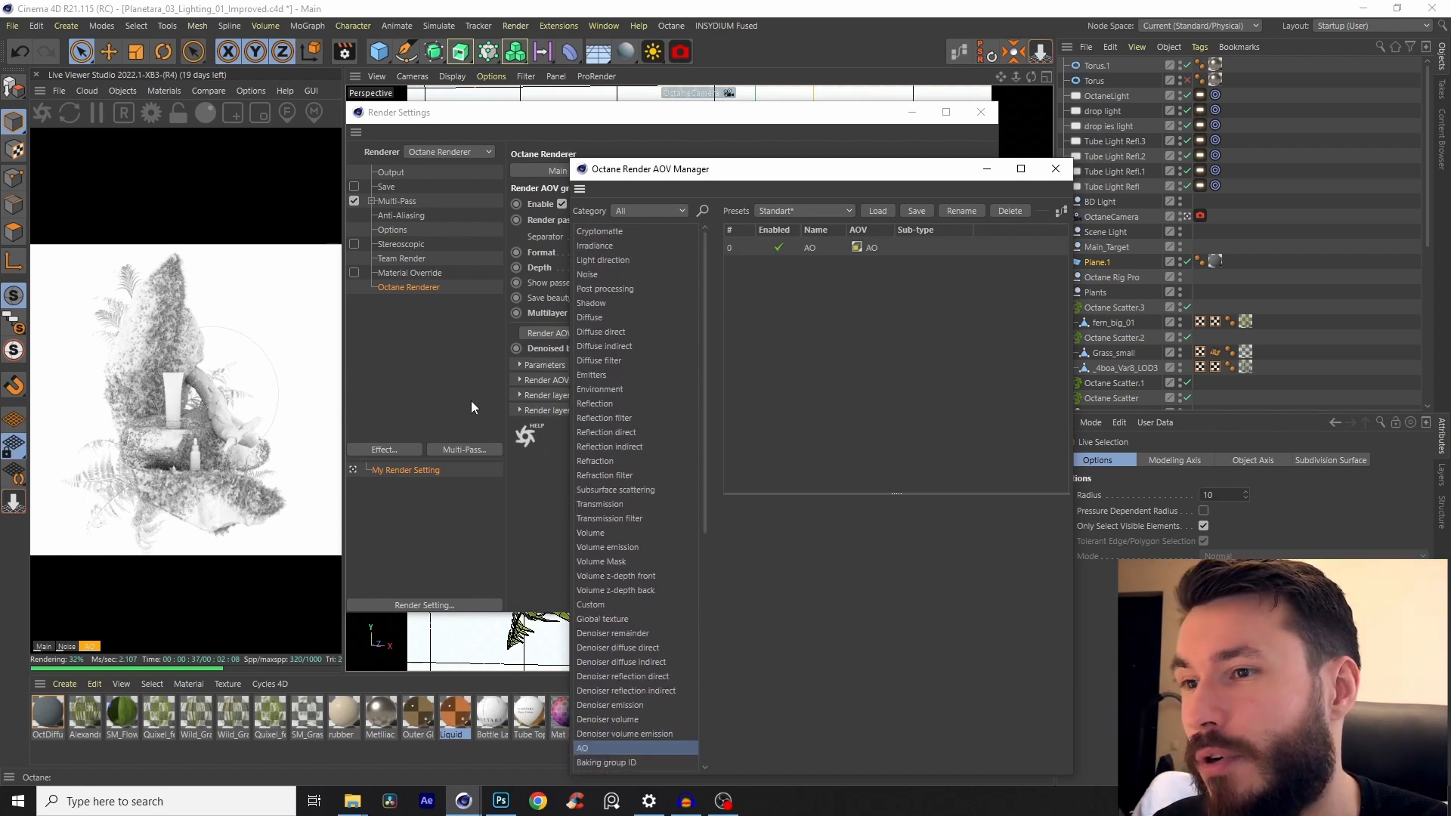
scroll(708, 258, "down", 3)
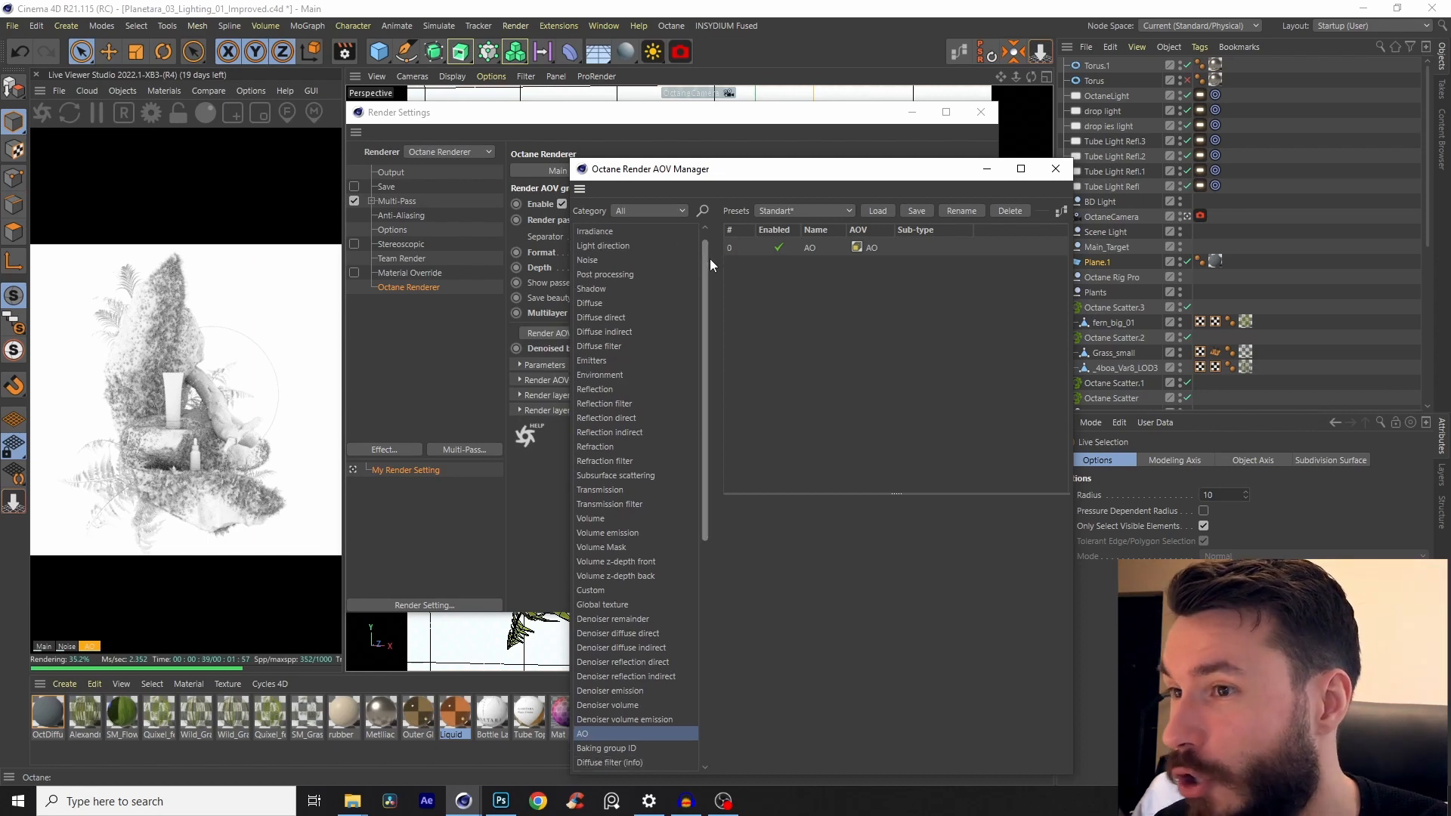
scroll(709, 285, "up", 3)
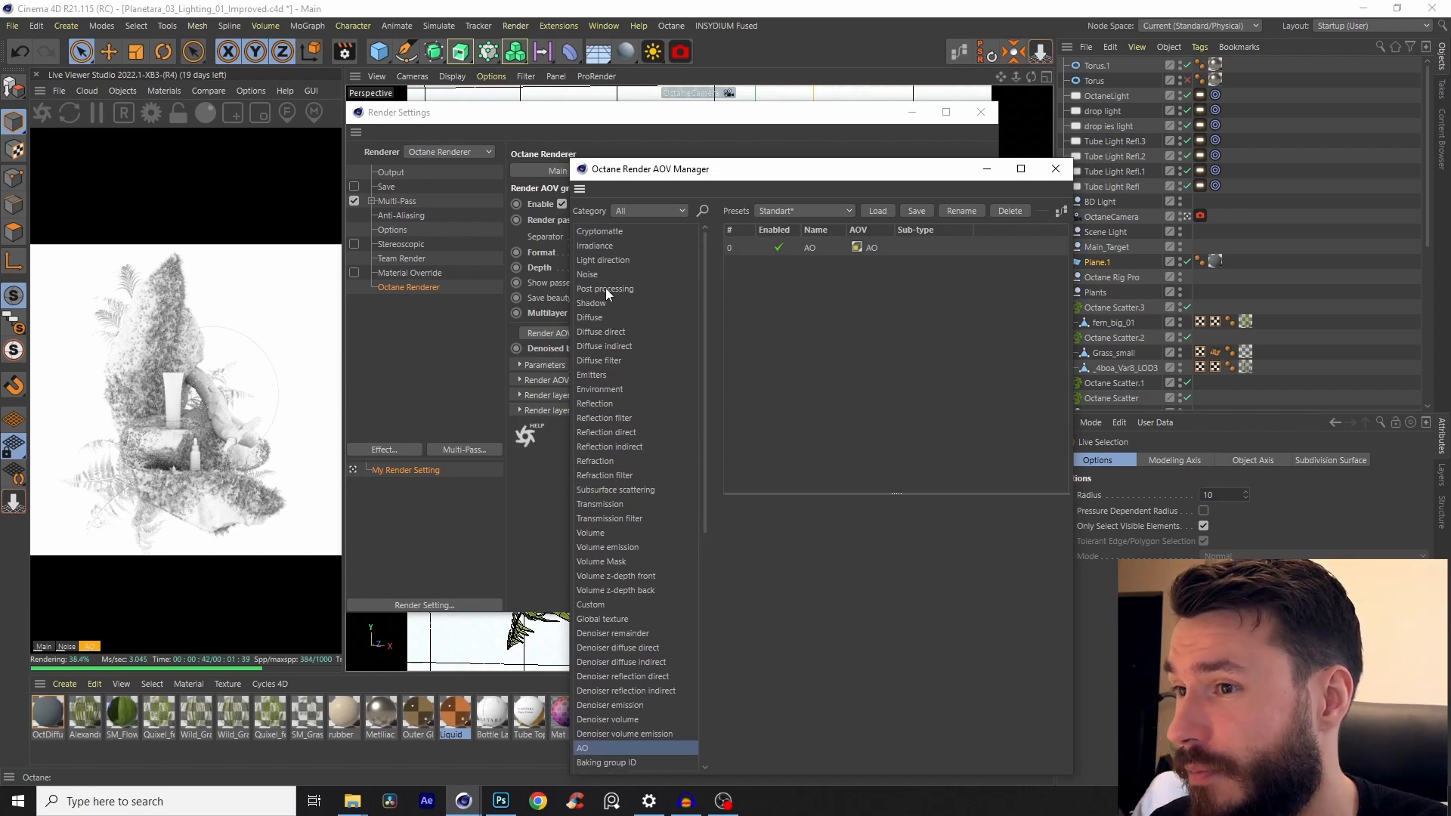
double_click(609, 288)
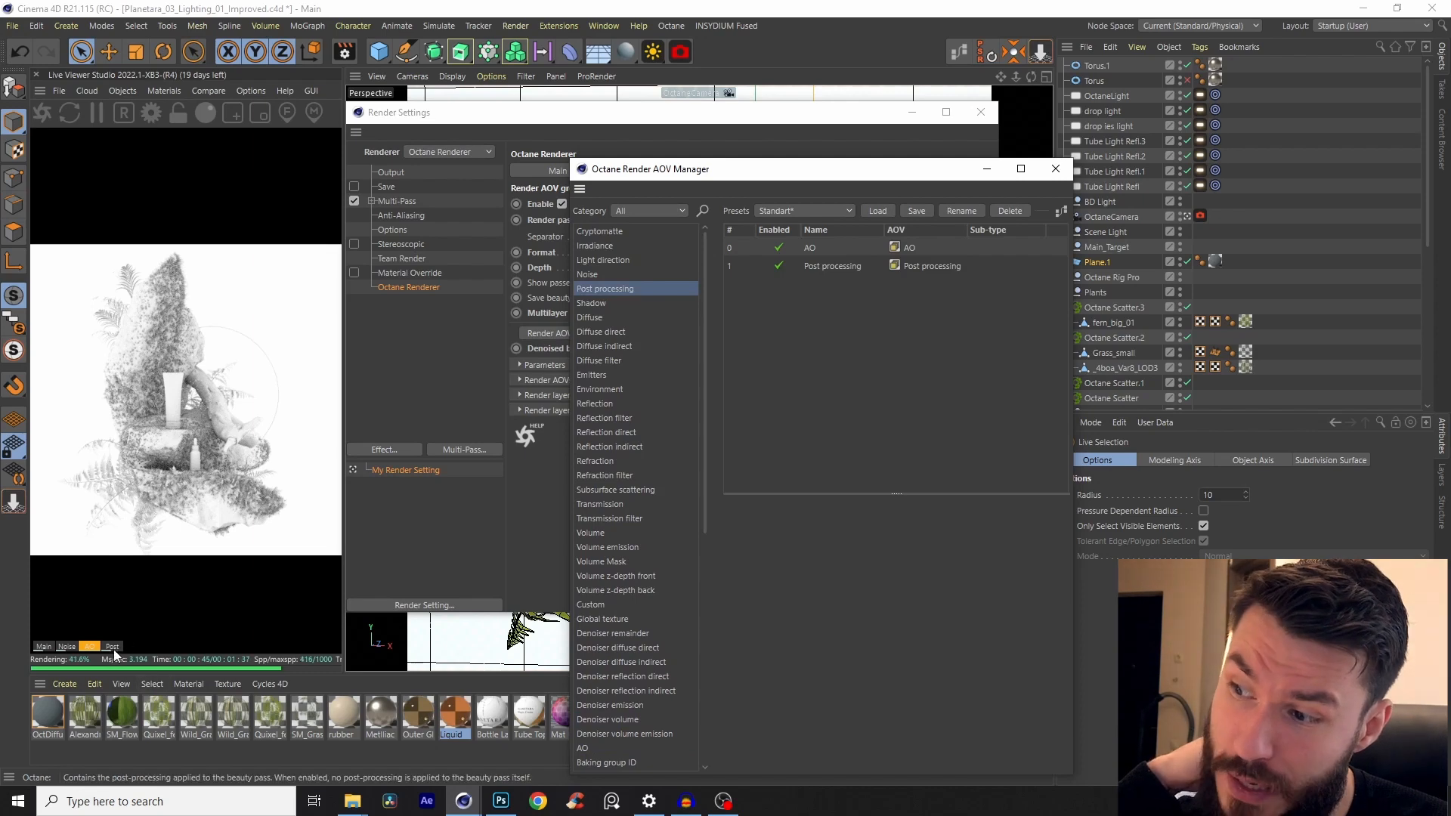
left_click(112, 646)
left_click(90, 647)
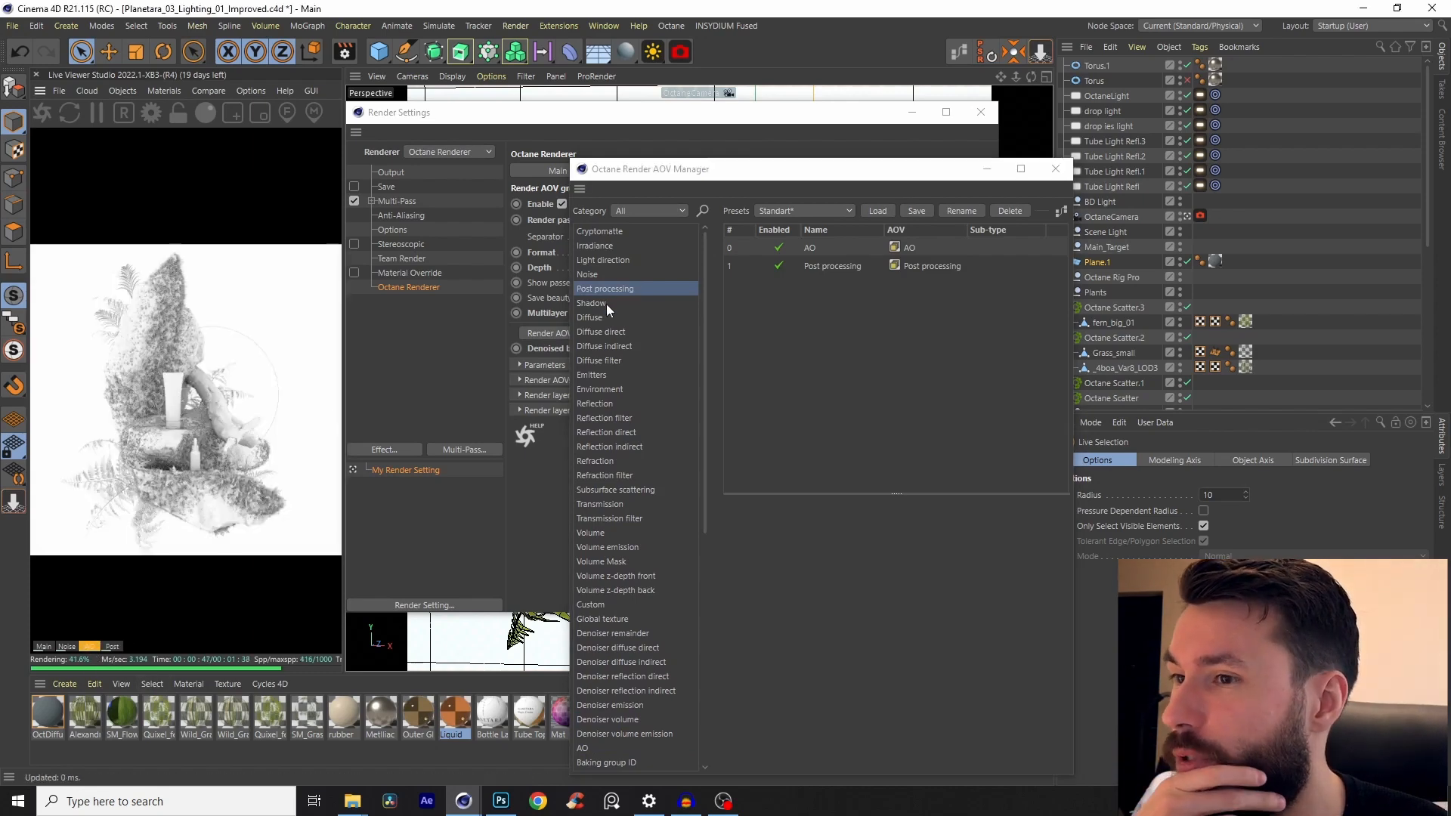
left_click(818, 267)
key("Delete")
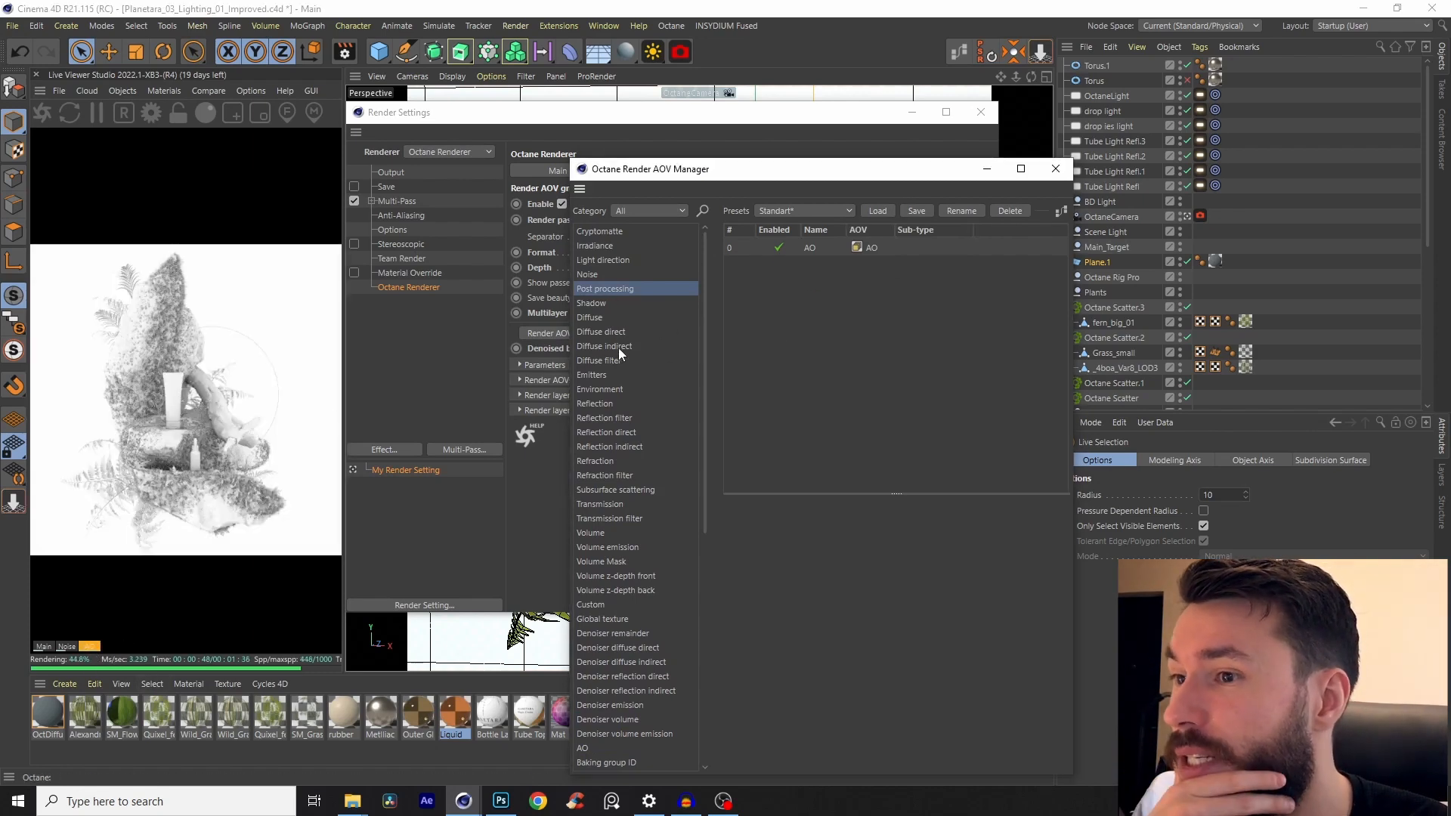
- Add the Denoiser diffuse direct, Denoiser diffuse indirect, Denoiser reflection direct and Denoiser reflection indirect passes
scroll(607, 363, "down", 5)
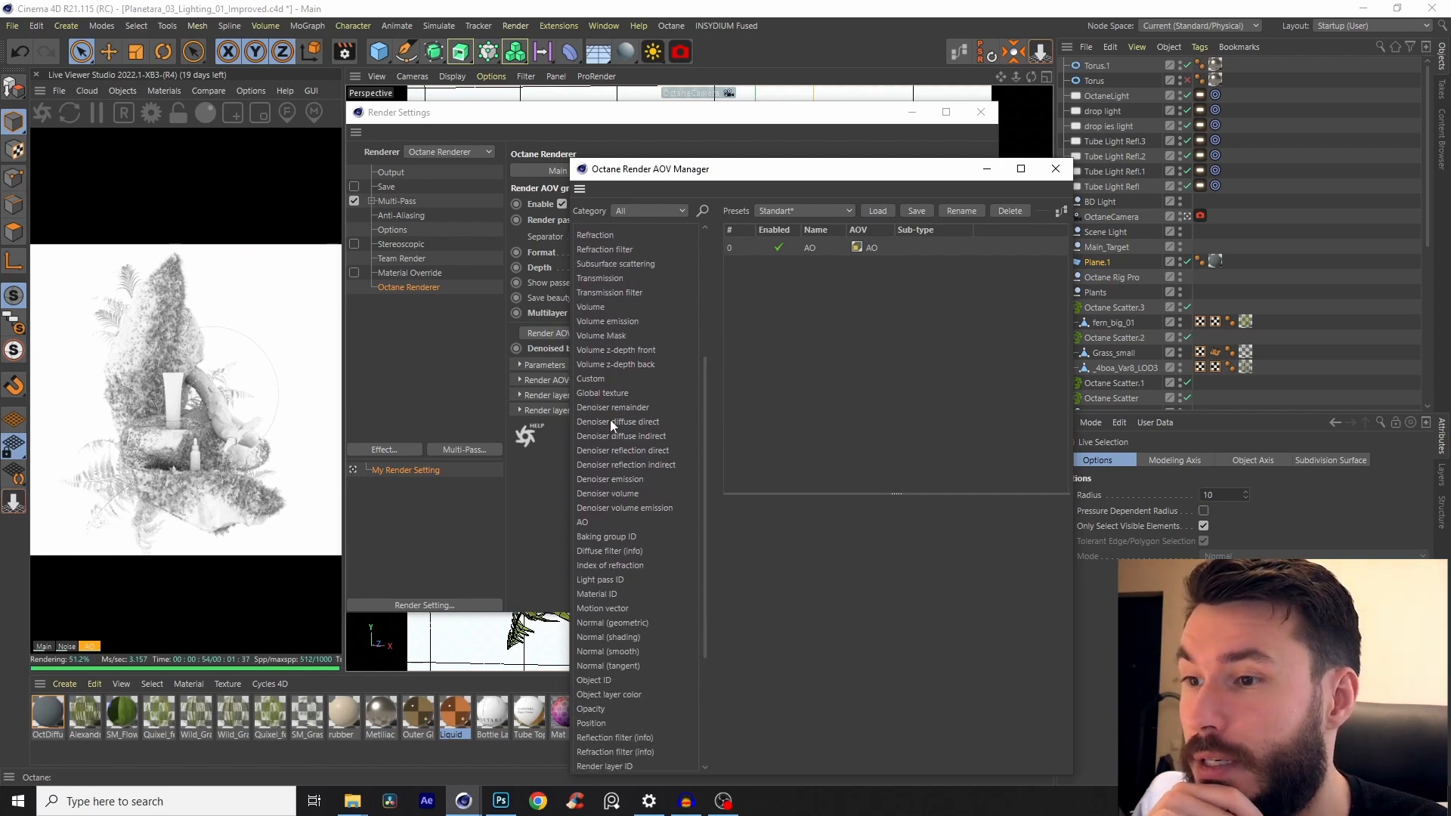
double_click(632, 423)
double_click(631, 437)
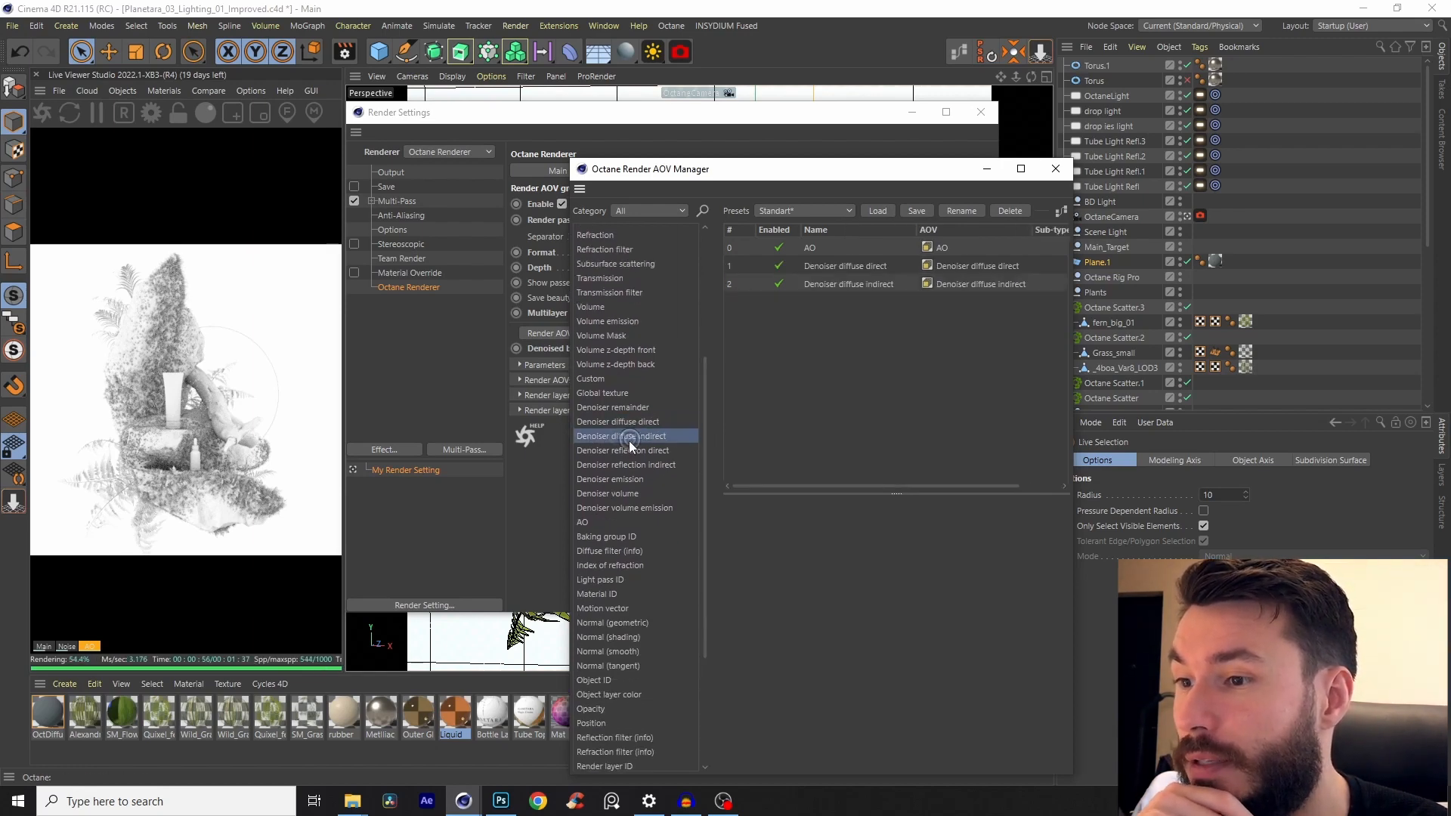
double_click(633, 451)
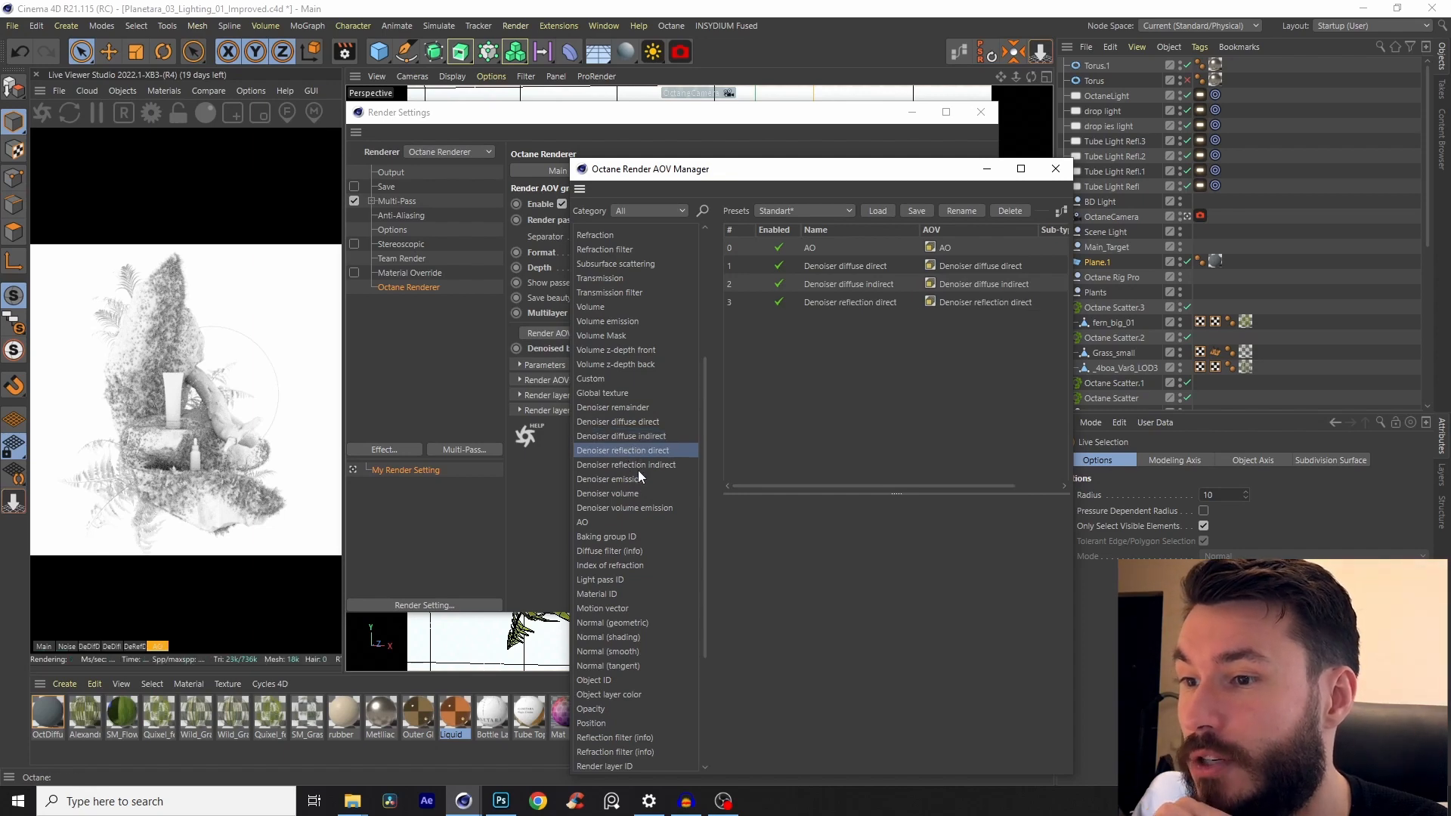
double_click(639, 464)
- Close the render settings and view the denoised reflection direct and diffuse direct passes in the live render
left_click(980, 111)
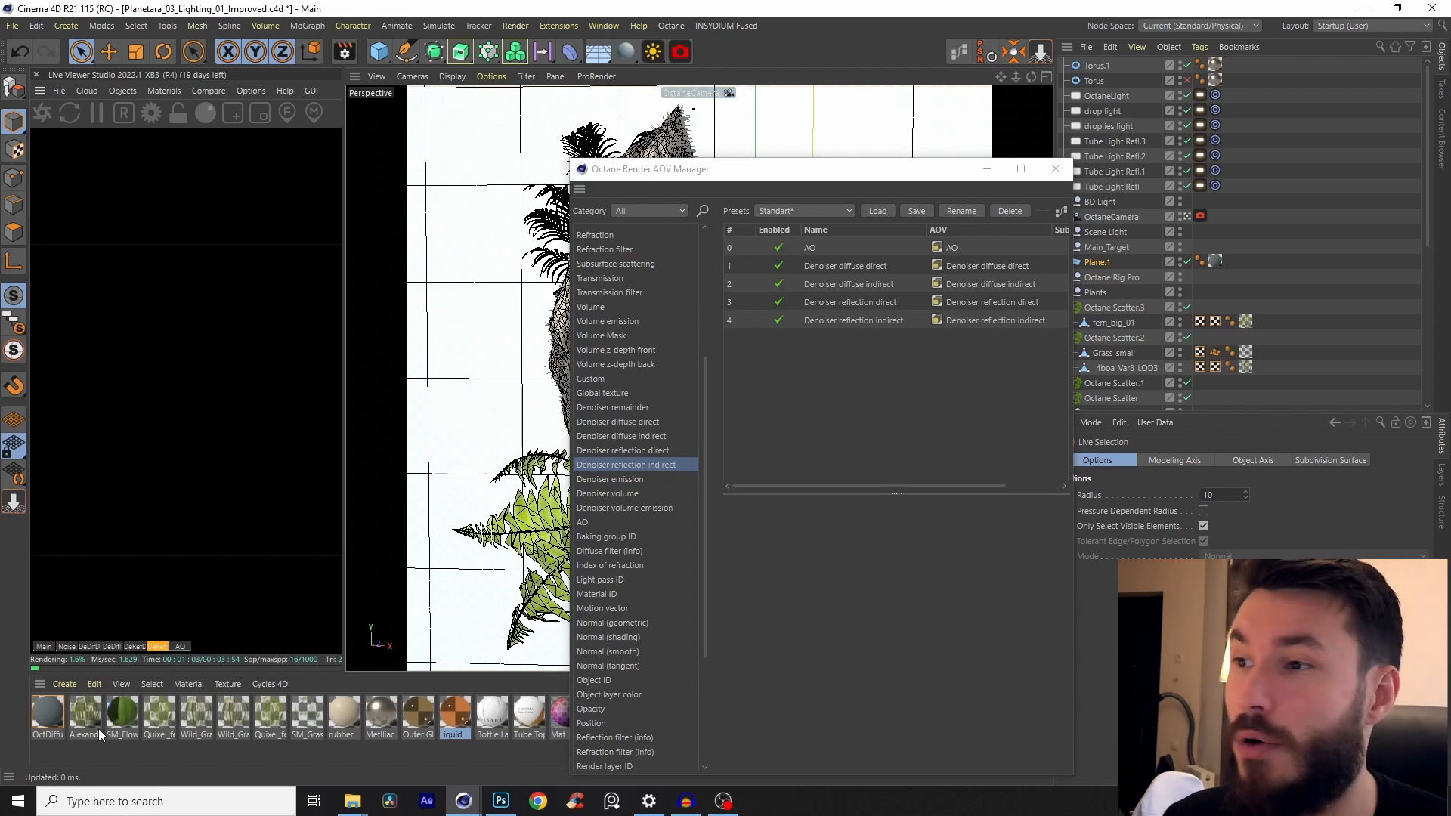
left_click(134, 647)
left_click(90, 646)
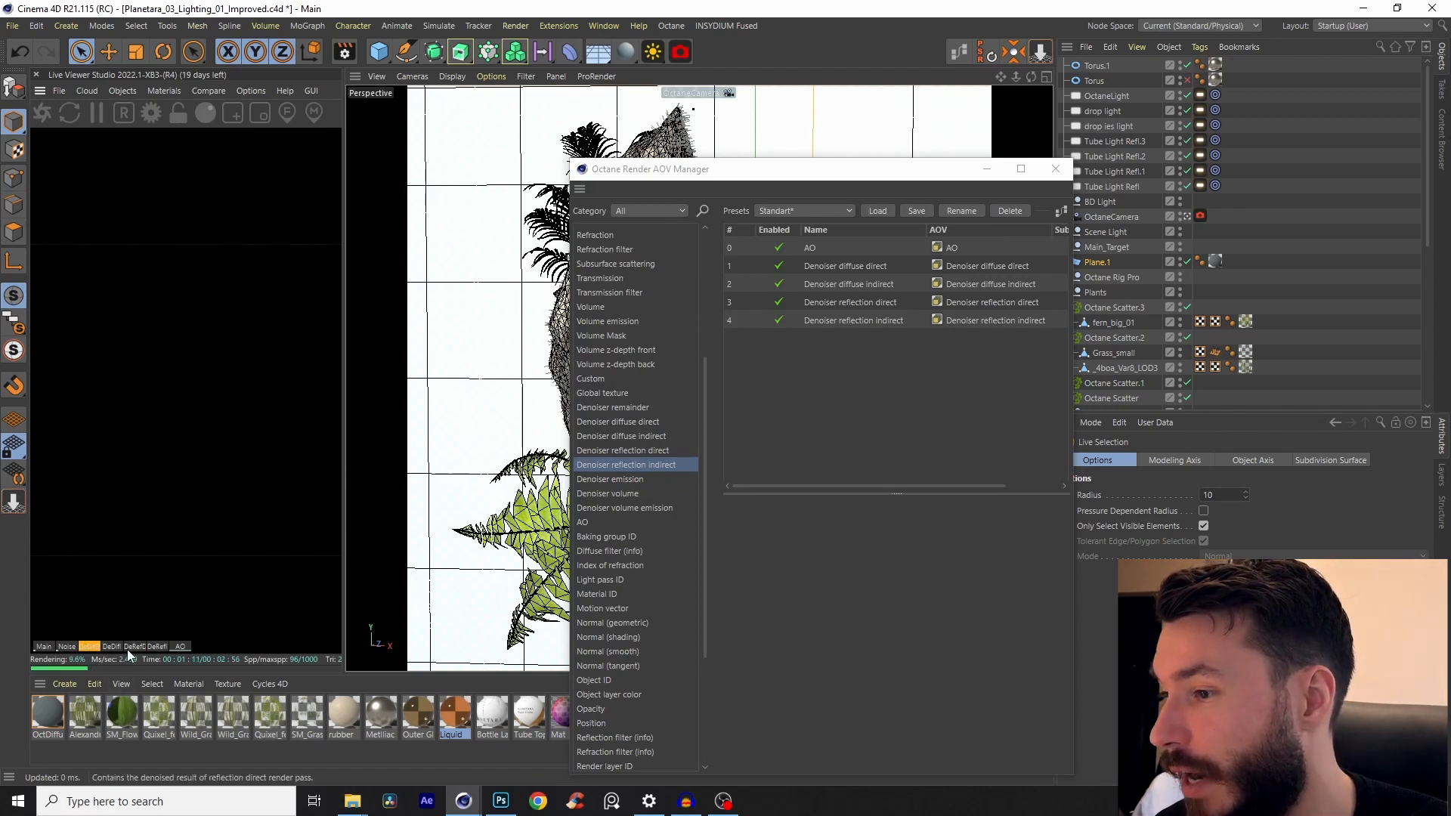
- Add the Diffuse direct and Diffuse indirect passes to the AOV list
left_click_drag(706, 414, 711, 284)
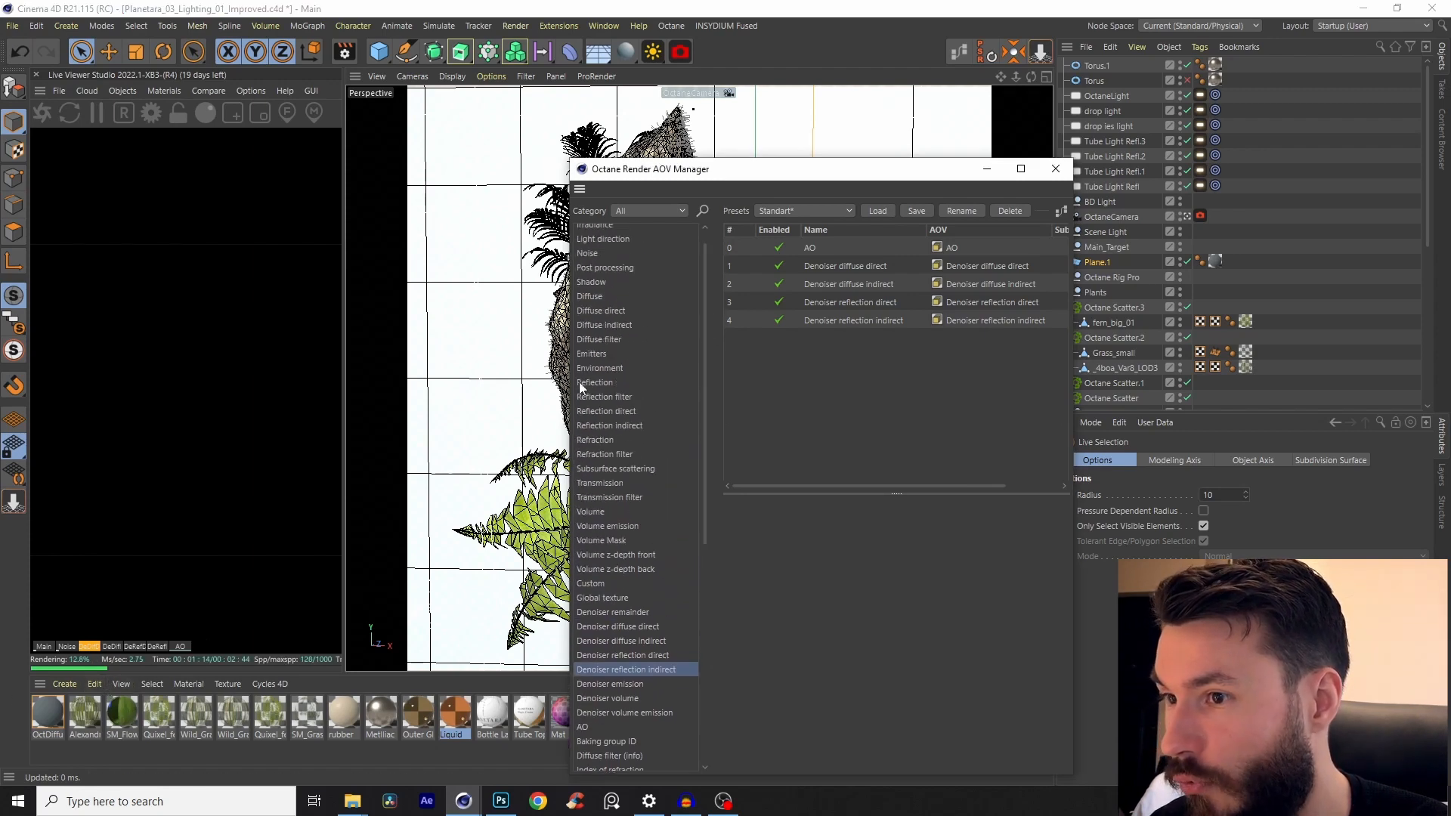
double_click(604, 310)
double_click(610, 325)
left_click(814, 360)
left_click(799, 320, "shift")
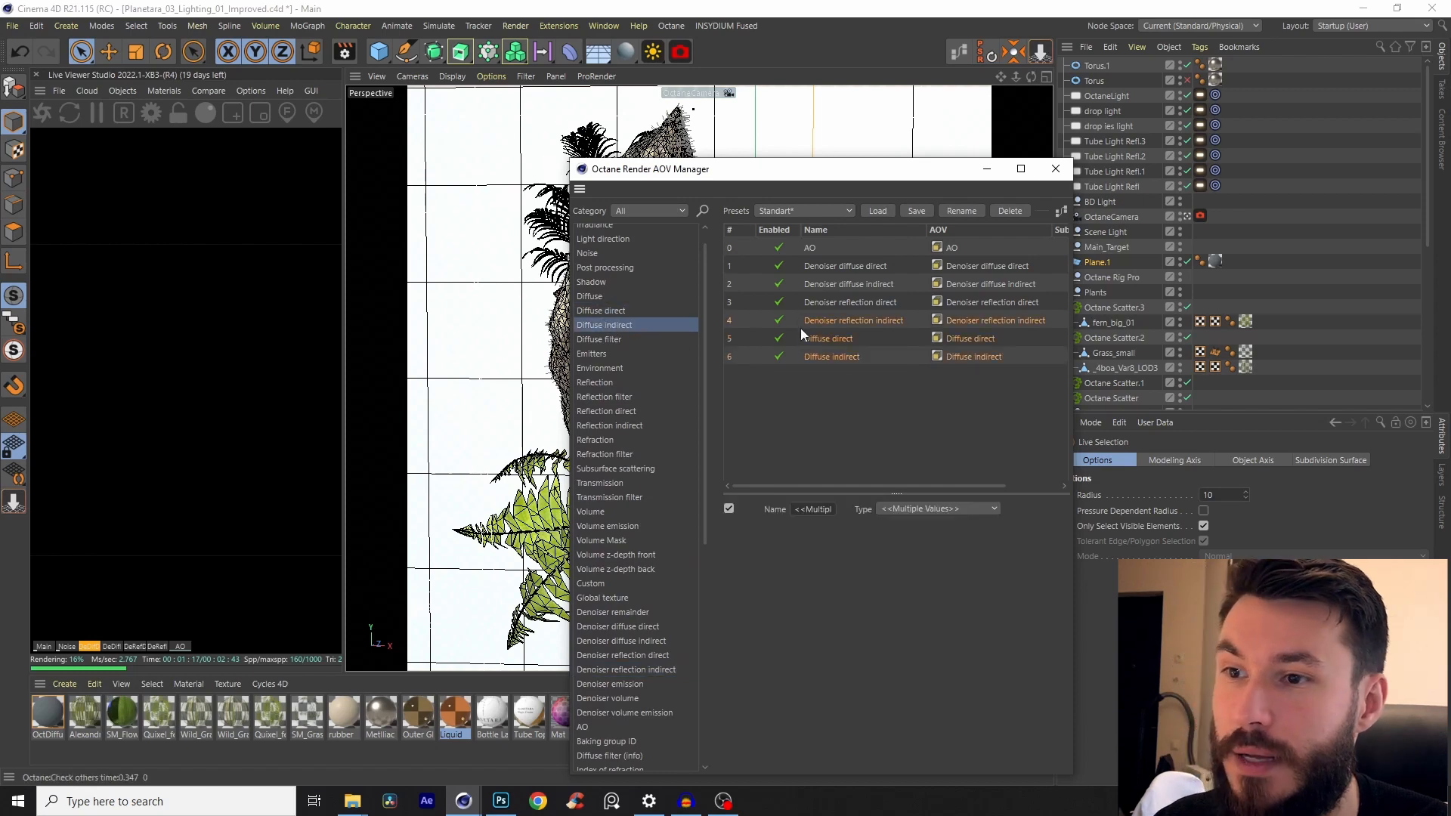
- Compare the Diffuse direct and Diffuse indirect passes in the live render
left_click(66, 647)
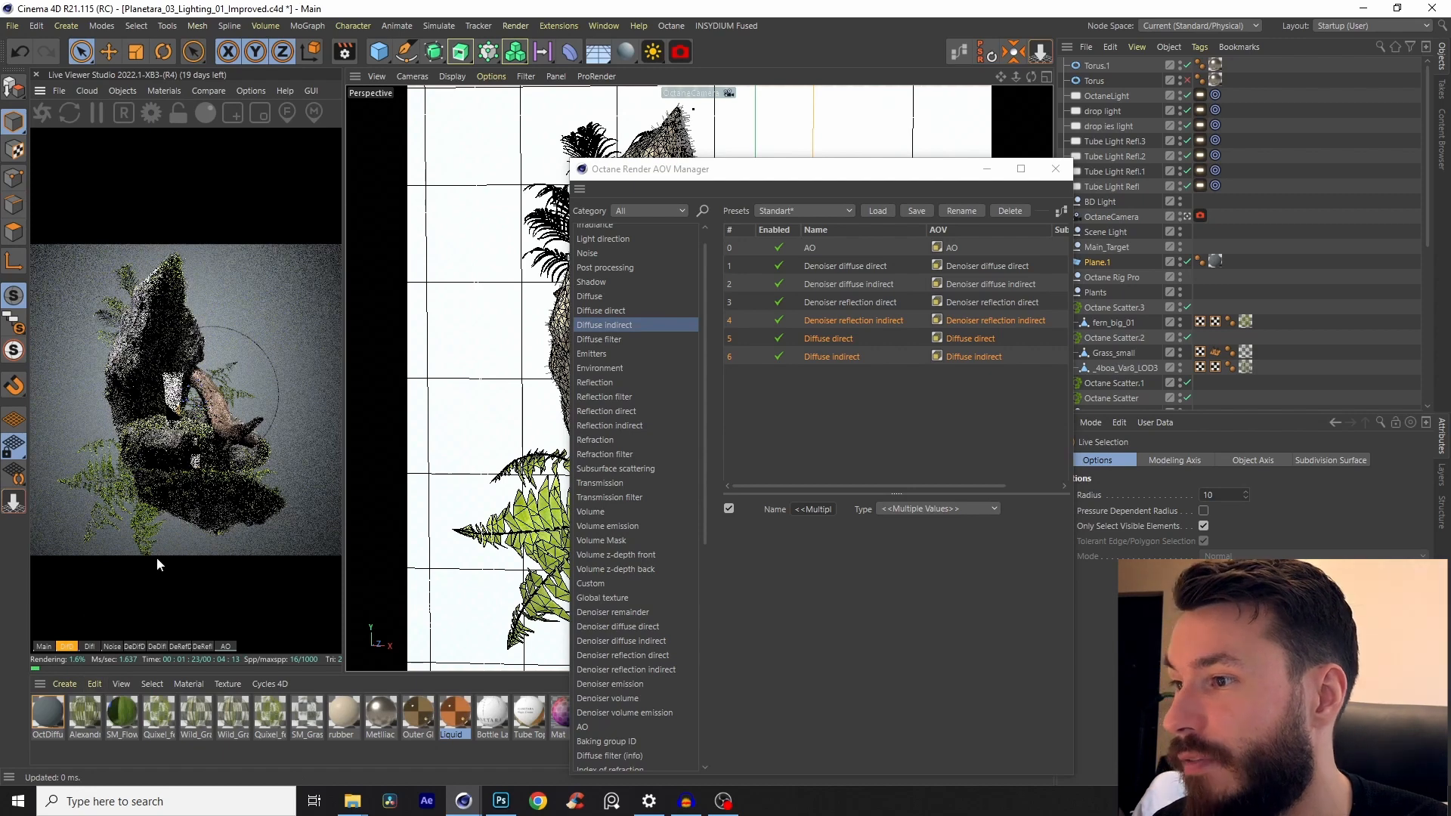
left_click(92, 646)
left_click(66, 647)
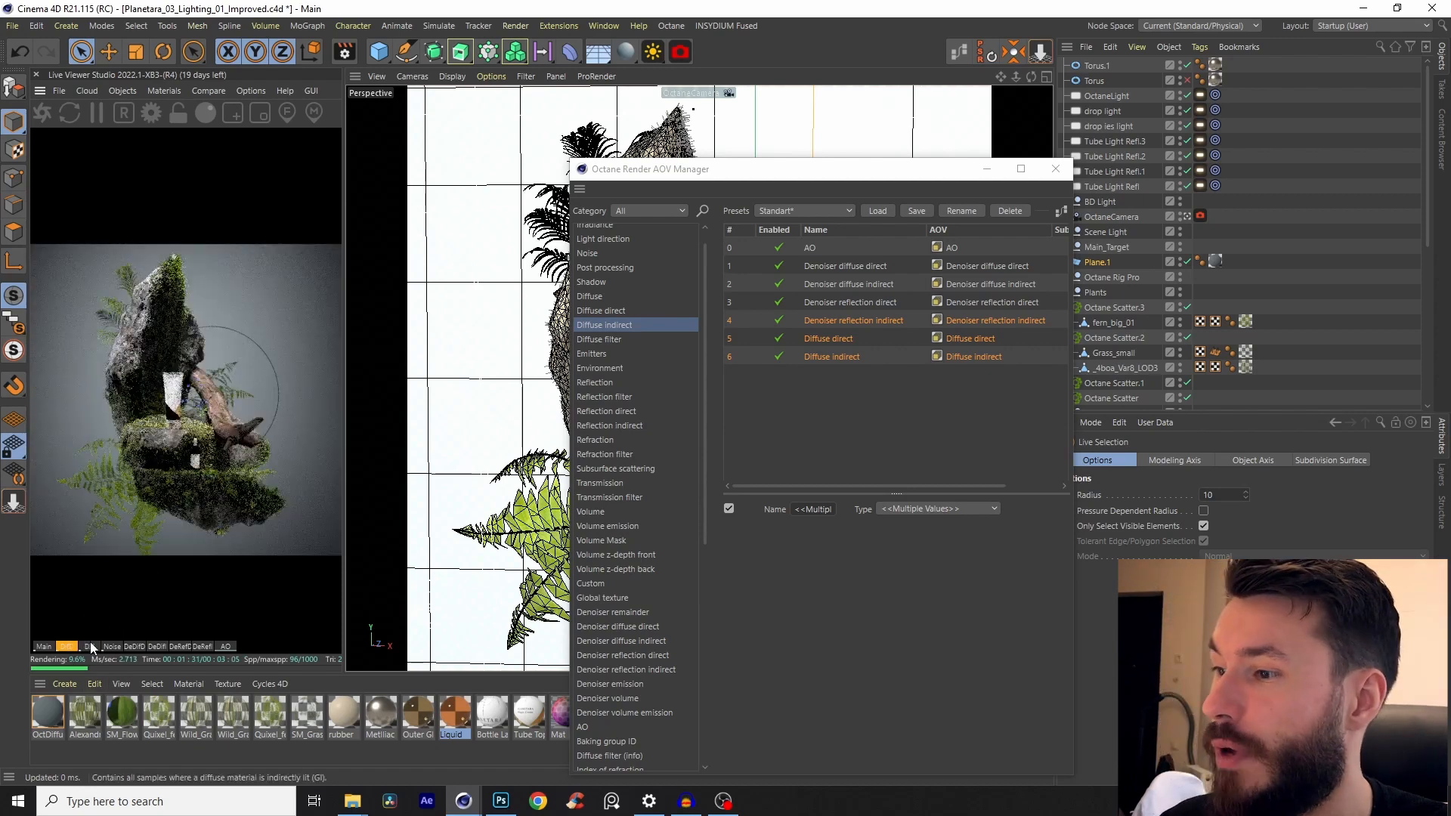
- Remove the Diffuse direct and Diffuse indirect passes from the AOV list
left_click(89, 647)
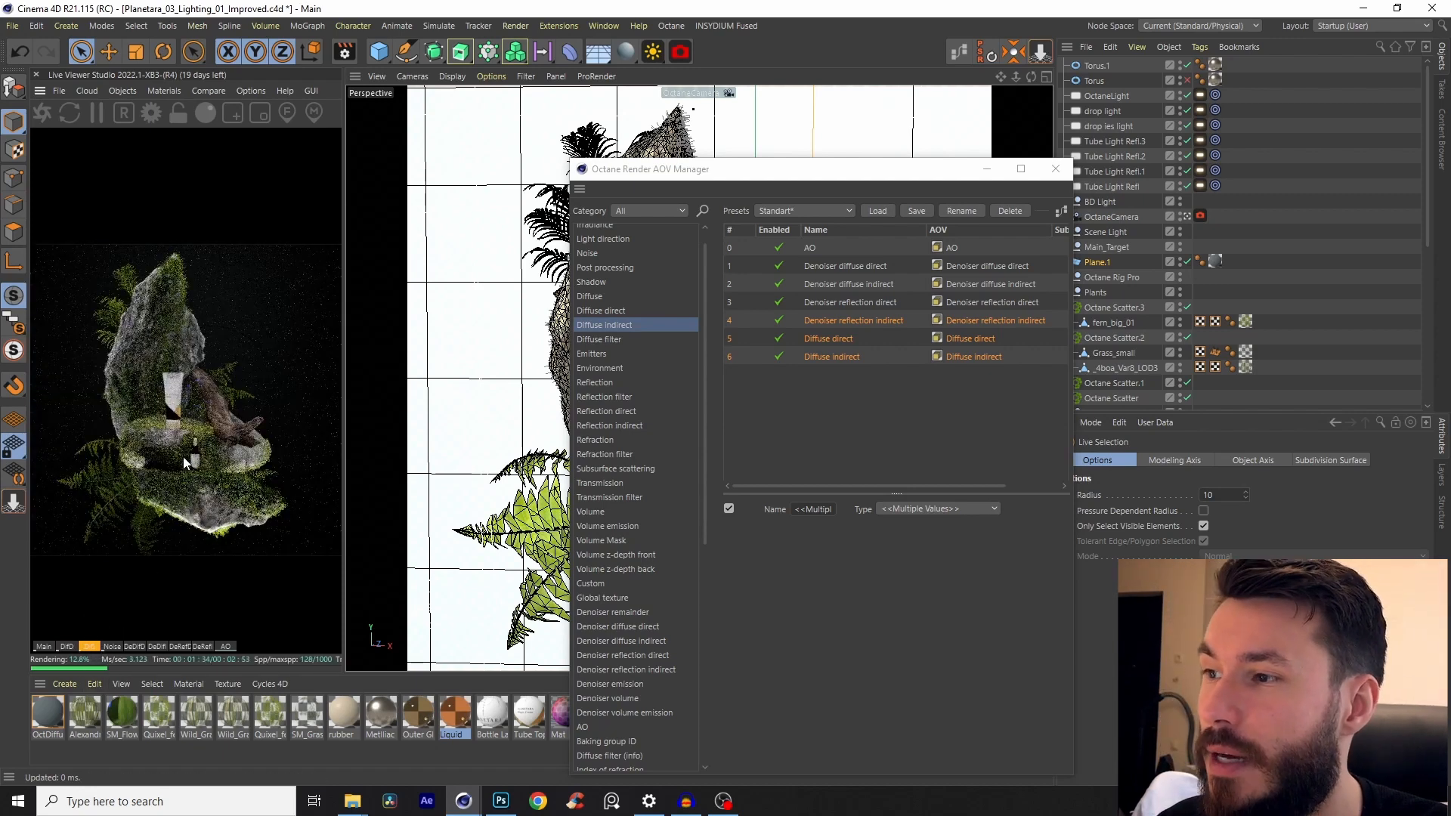
left_click(67, 647)
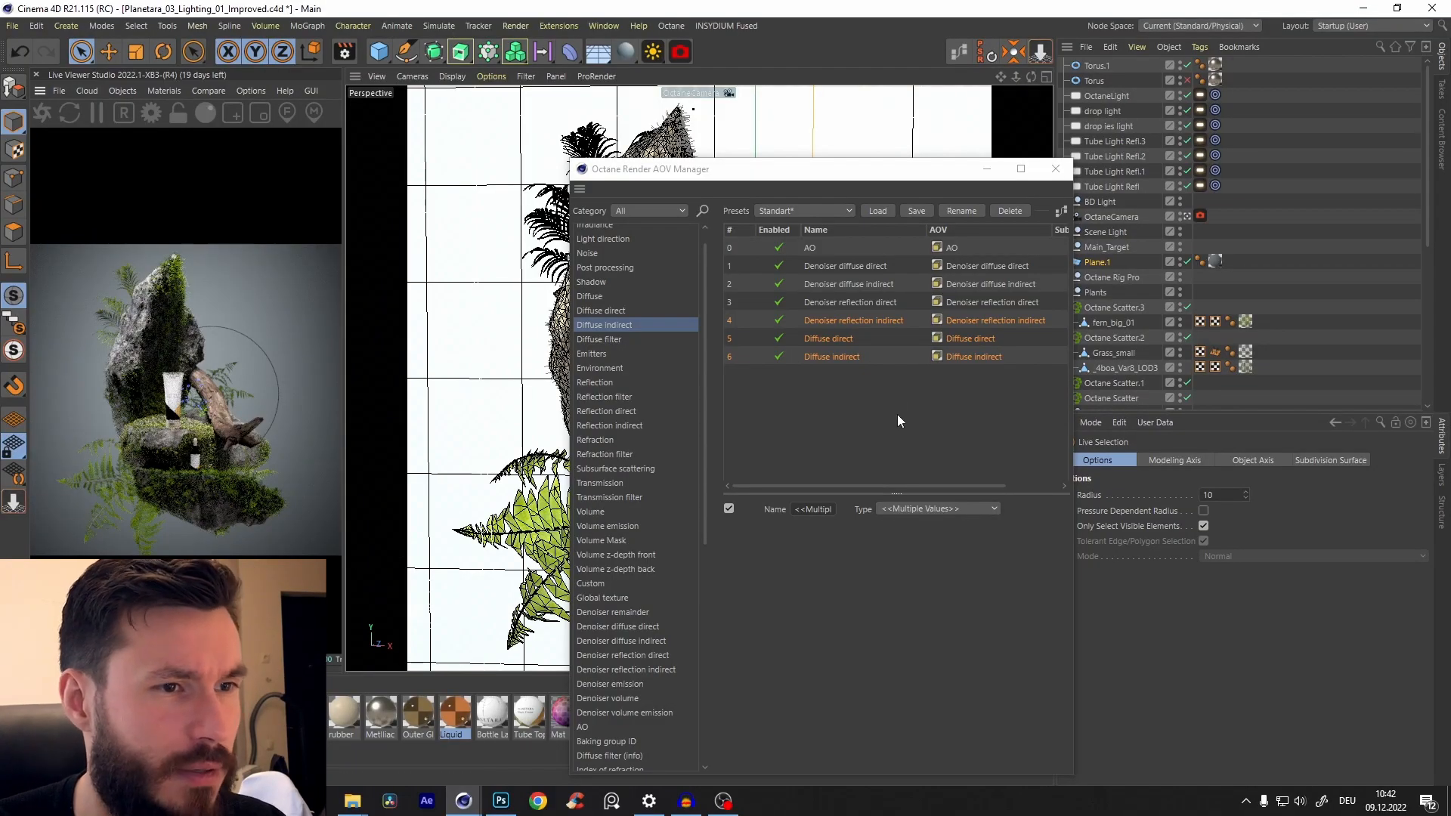
left_click_drag(884, 419, 804, 336)
key("Delete")
- Add the Transmission pass to the AOV list and compare it with the main pass in the live render
scroll(699, 387, "down", 2)
left_click_drag(706, 408, 713, 478)
double_click(604, 319)
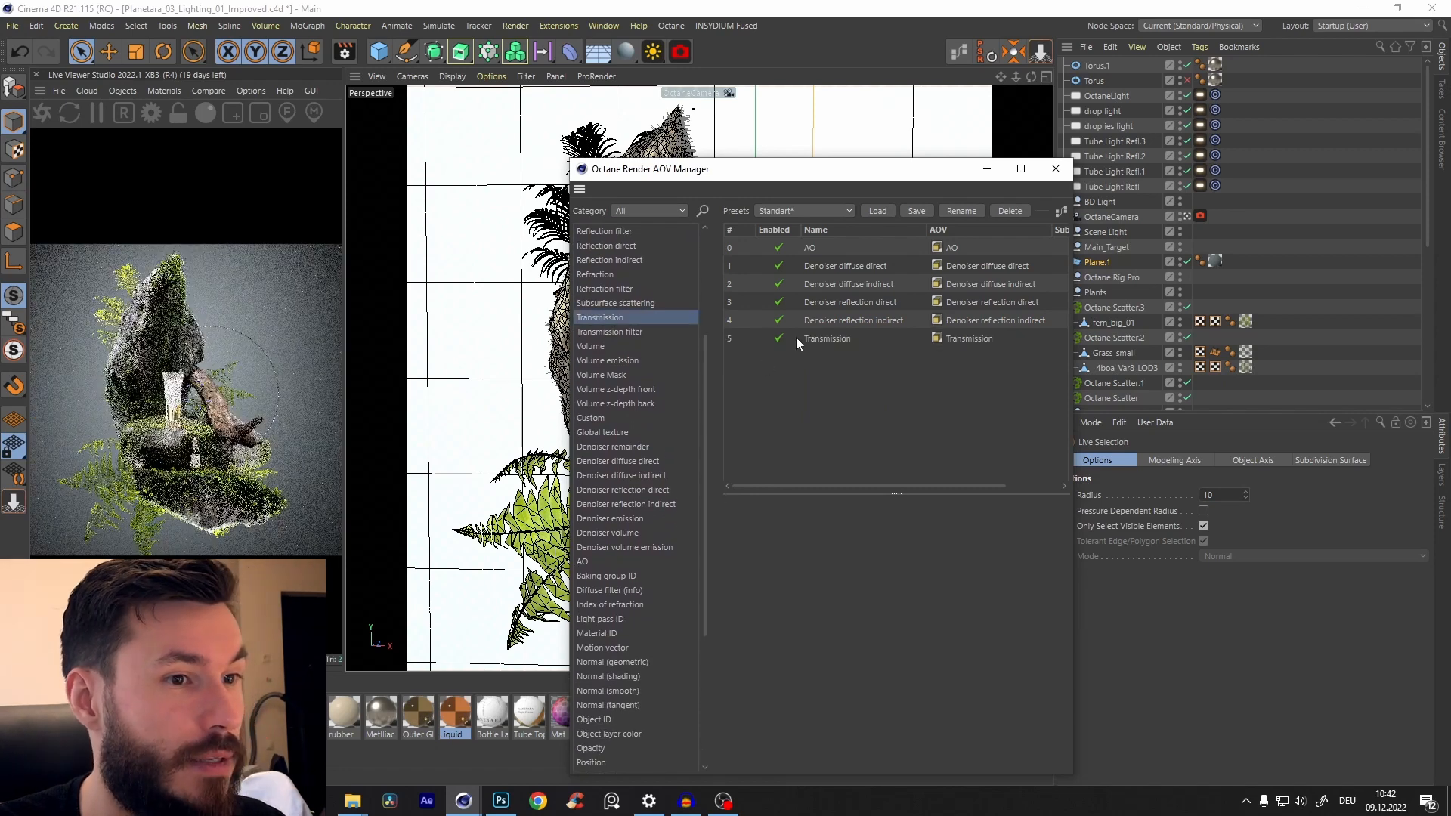
left_click(66, 646)
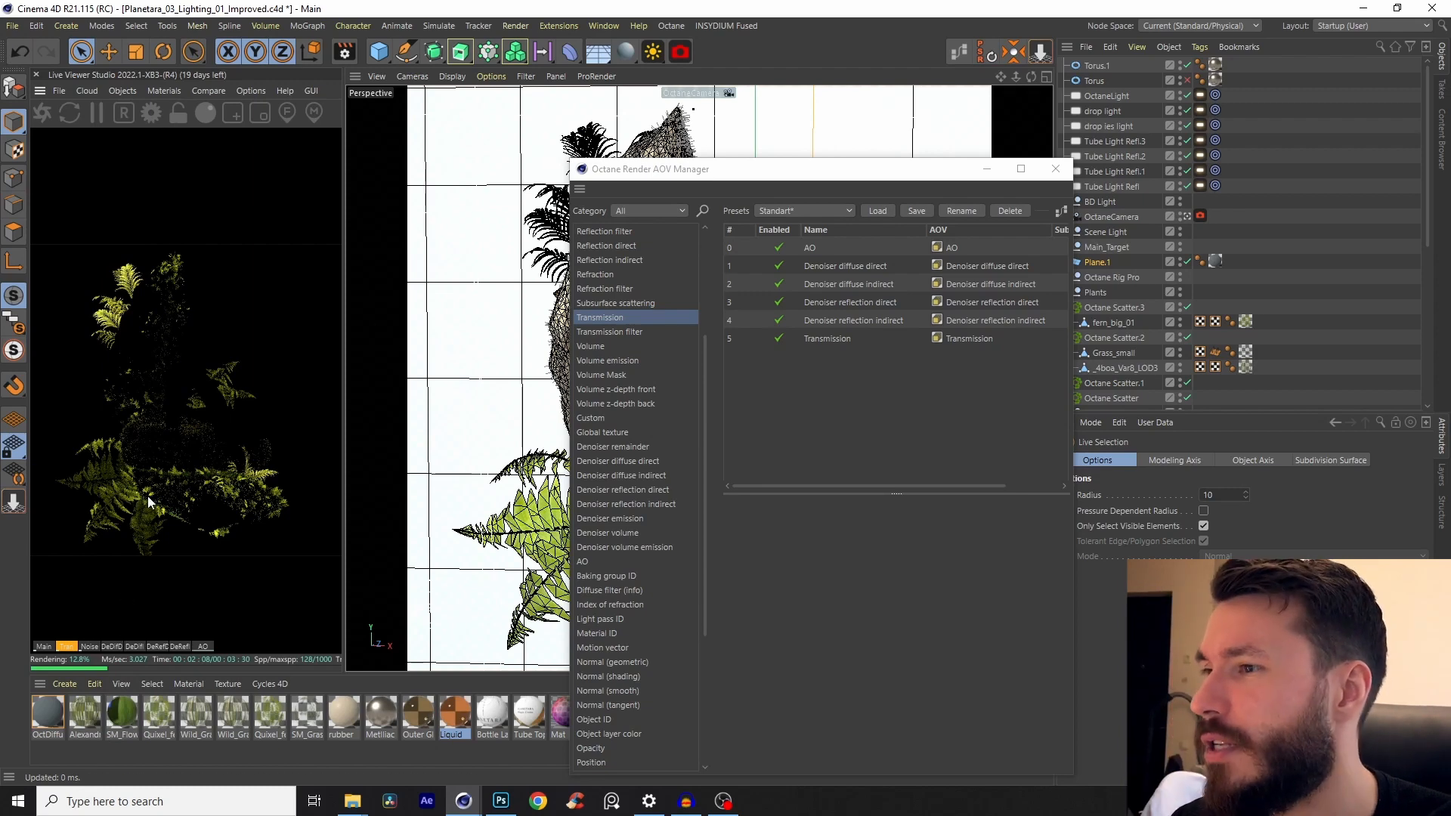
left_click(827, 335)
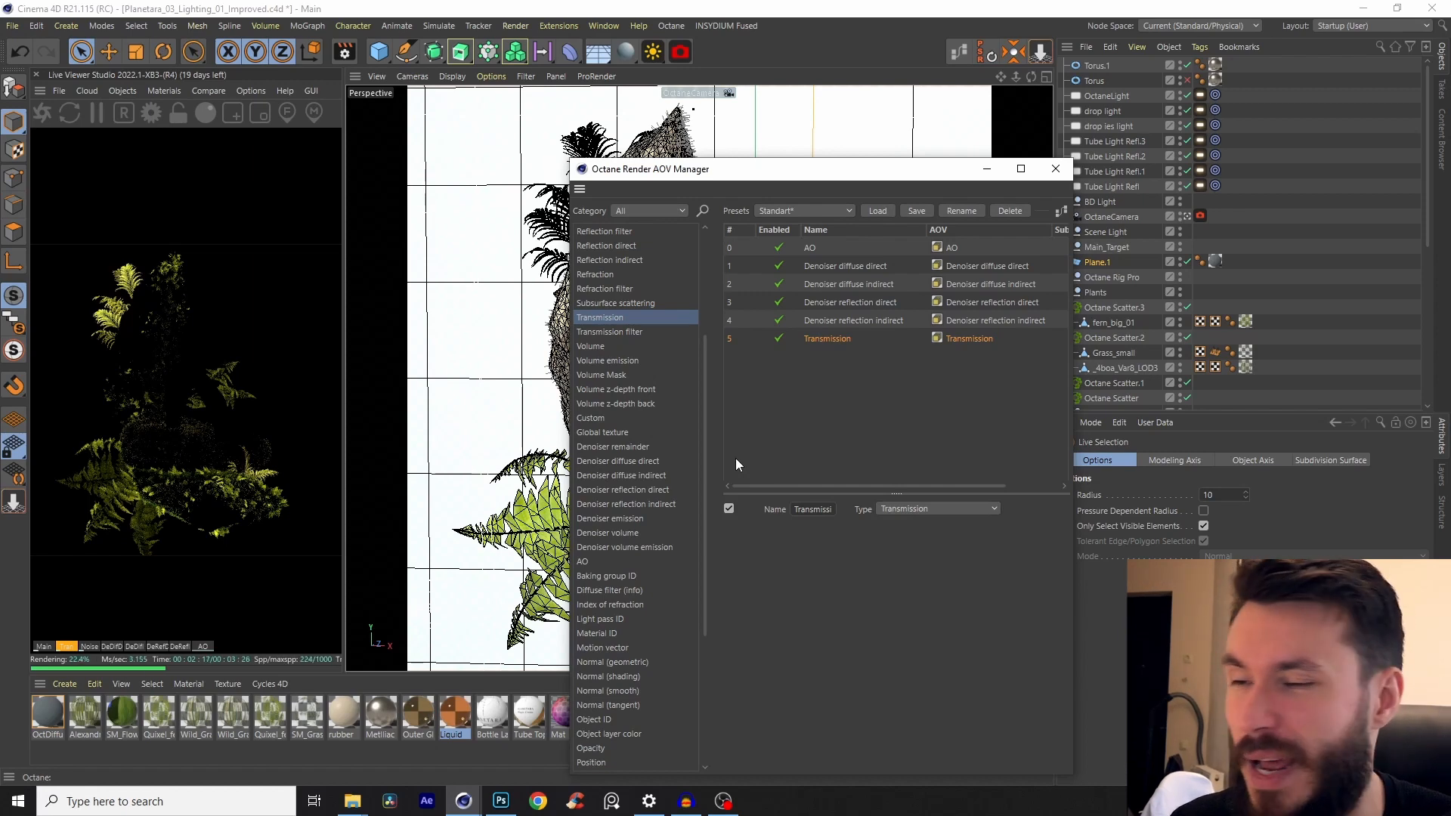
left_click_drag(701, 415, 756, 571)
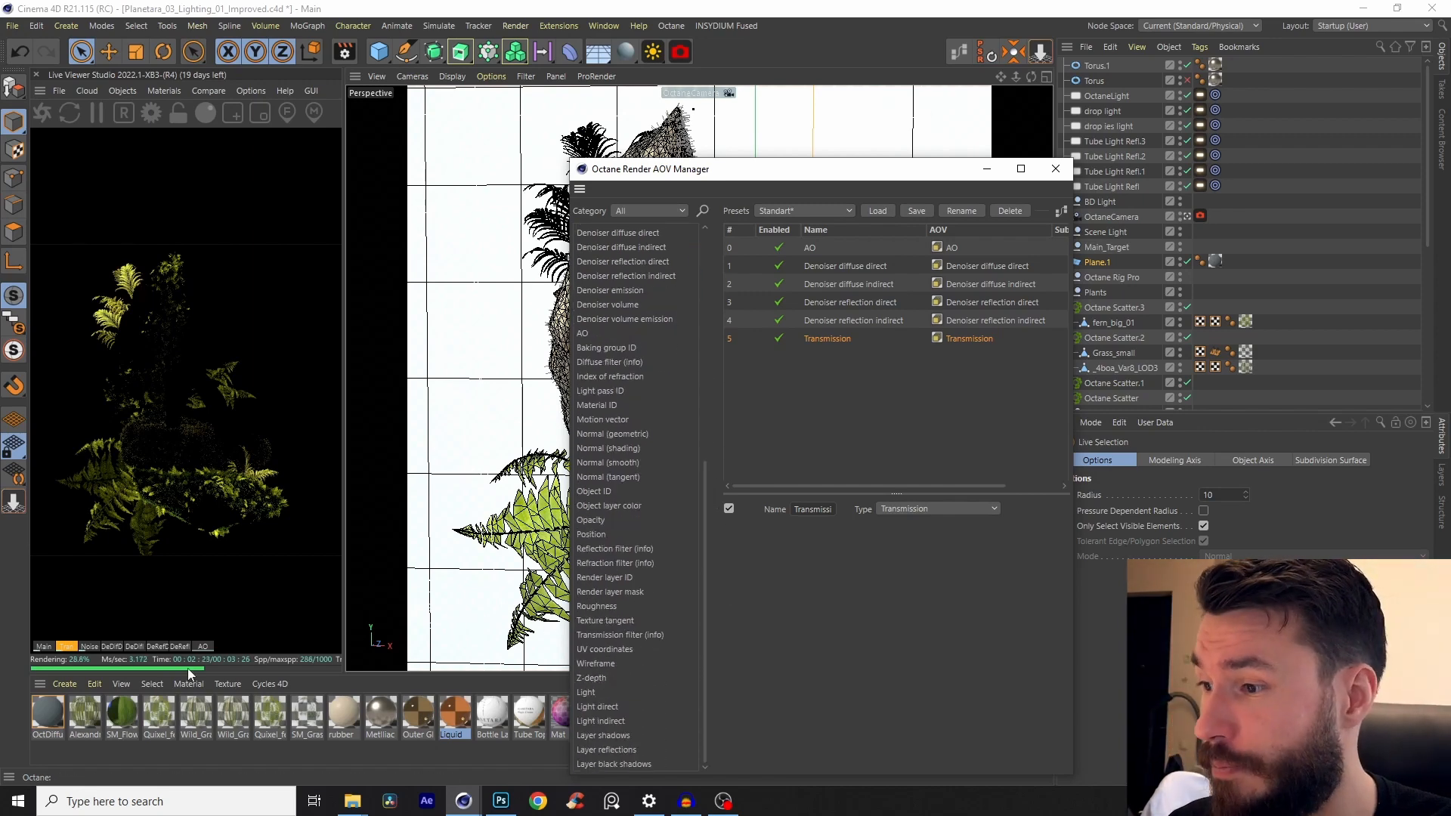
left_click(43, 646)
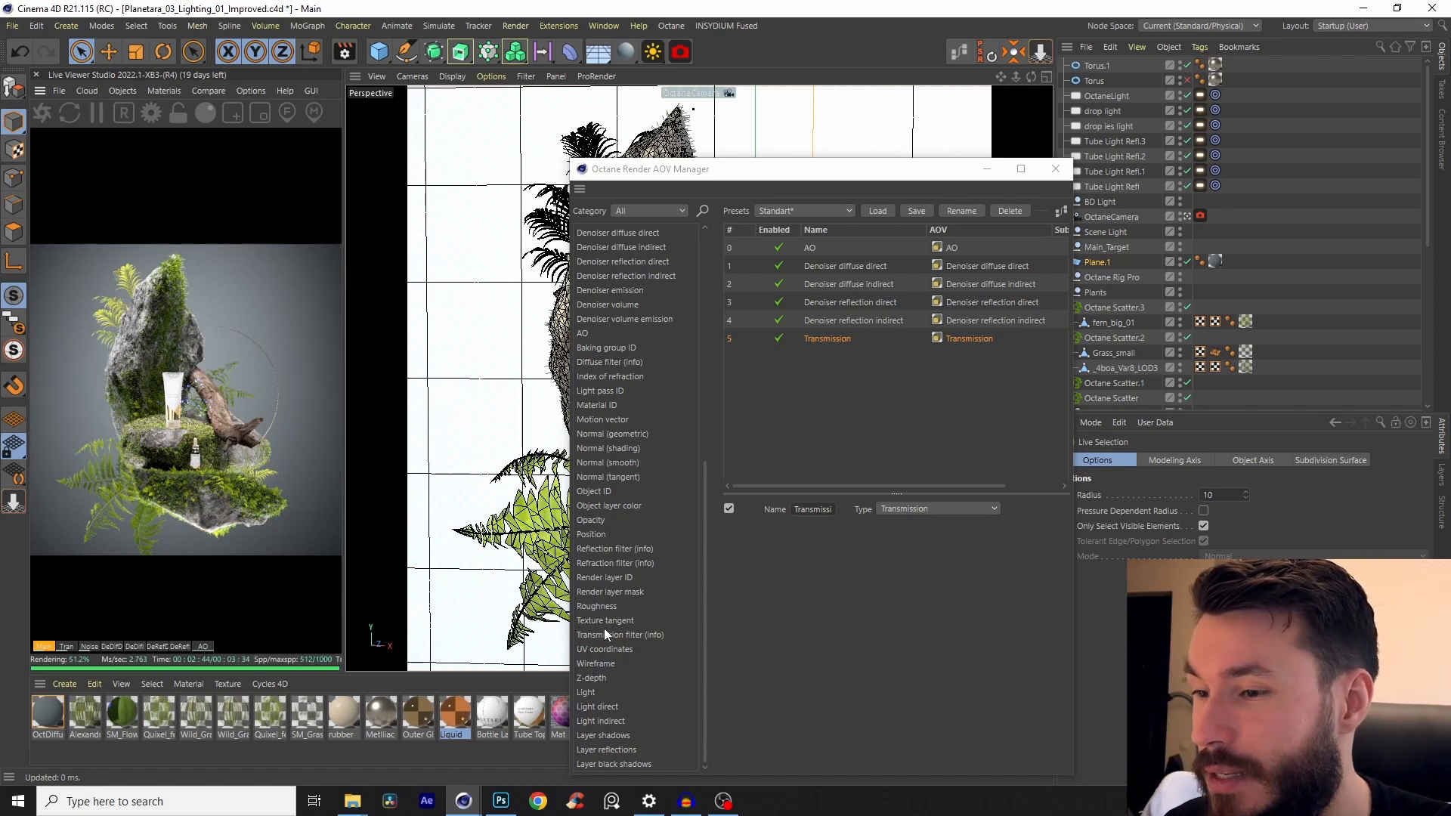
double_click(593, 677)
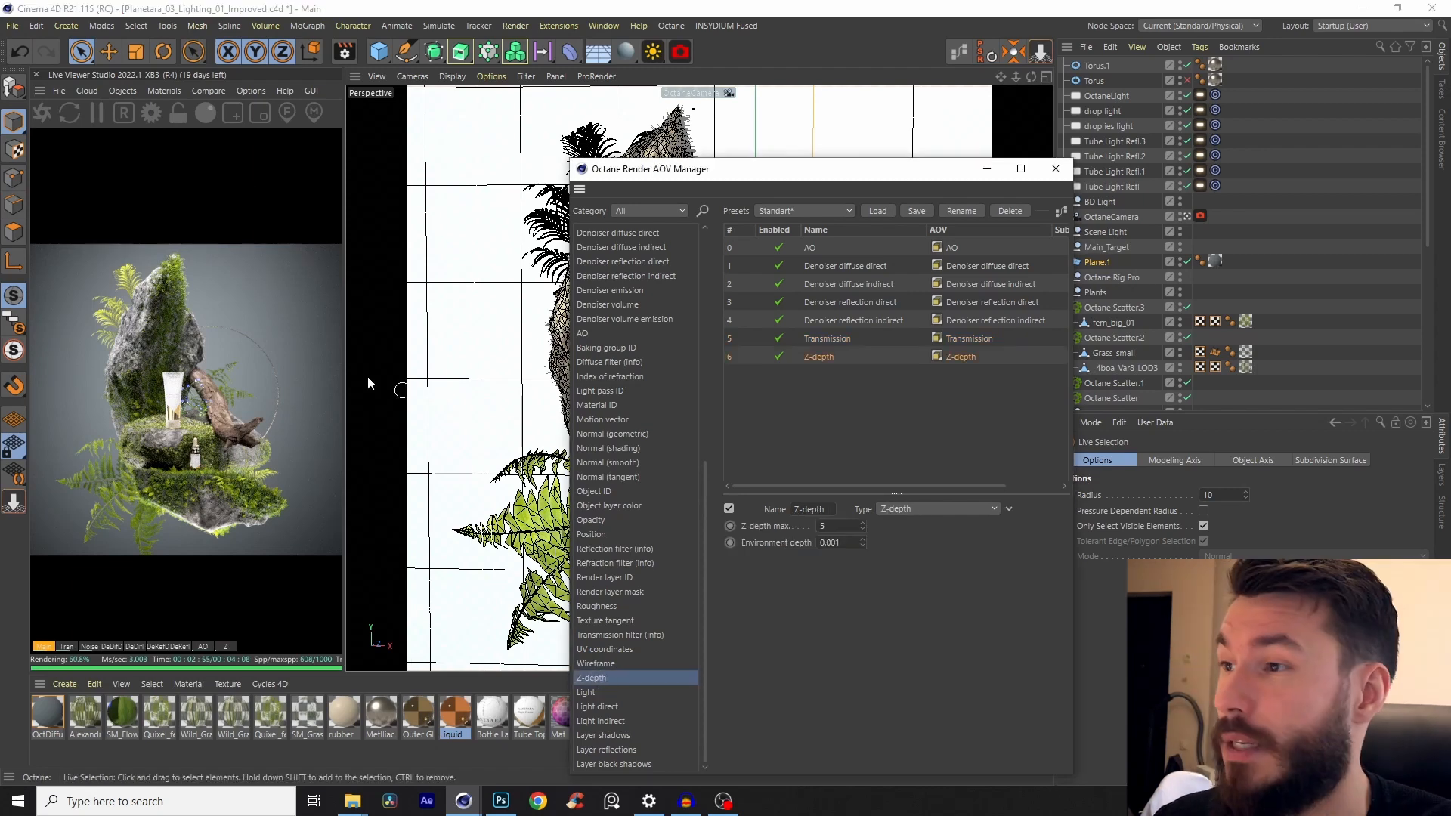
left_click(224, 645)
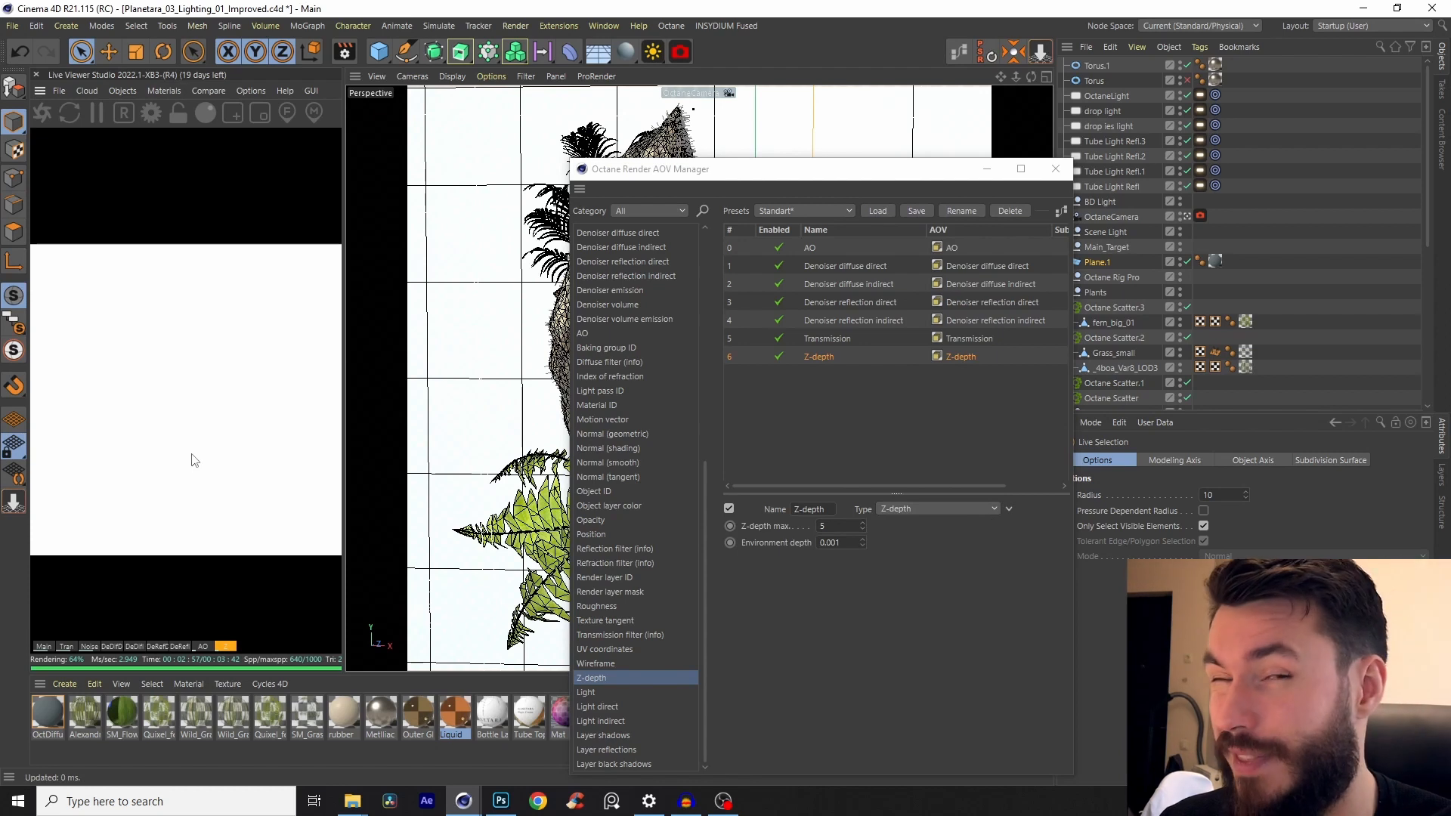
left_click(132, 125)
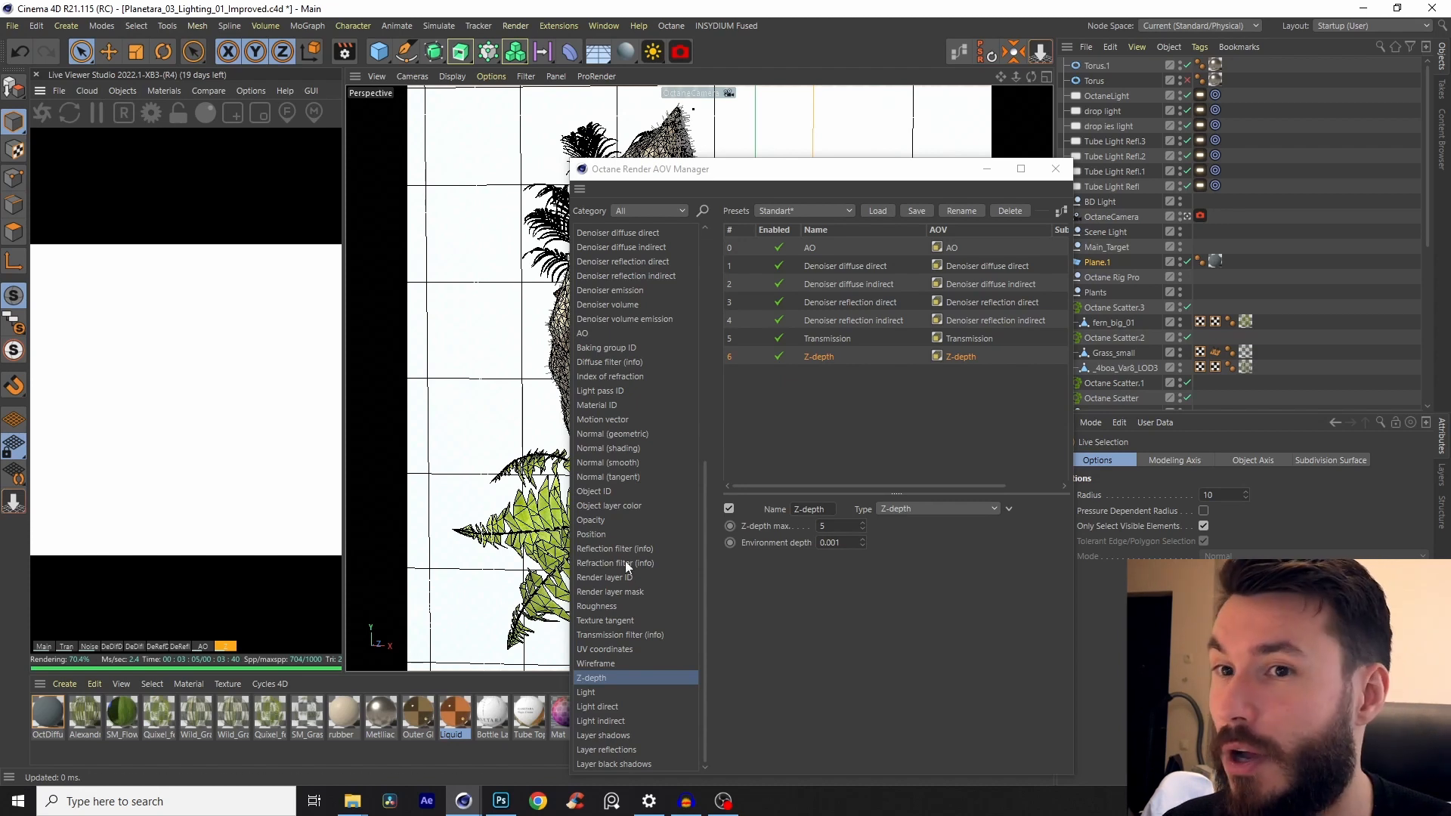
left_click_drag(833, 399, 800, 361)
key("Delete")
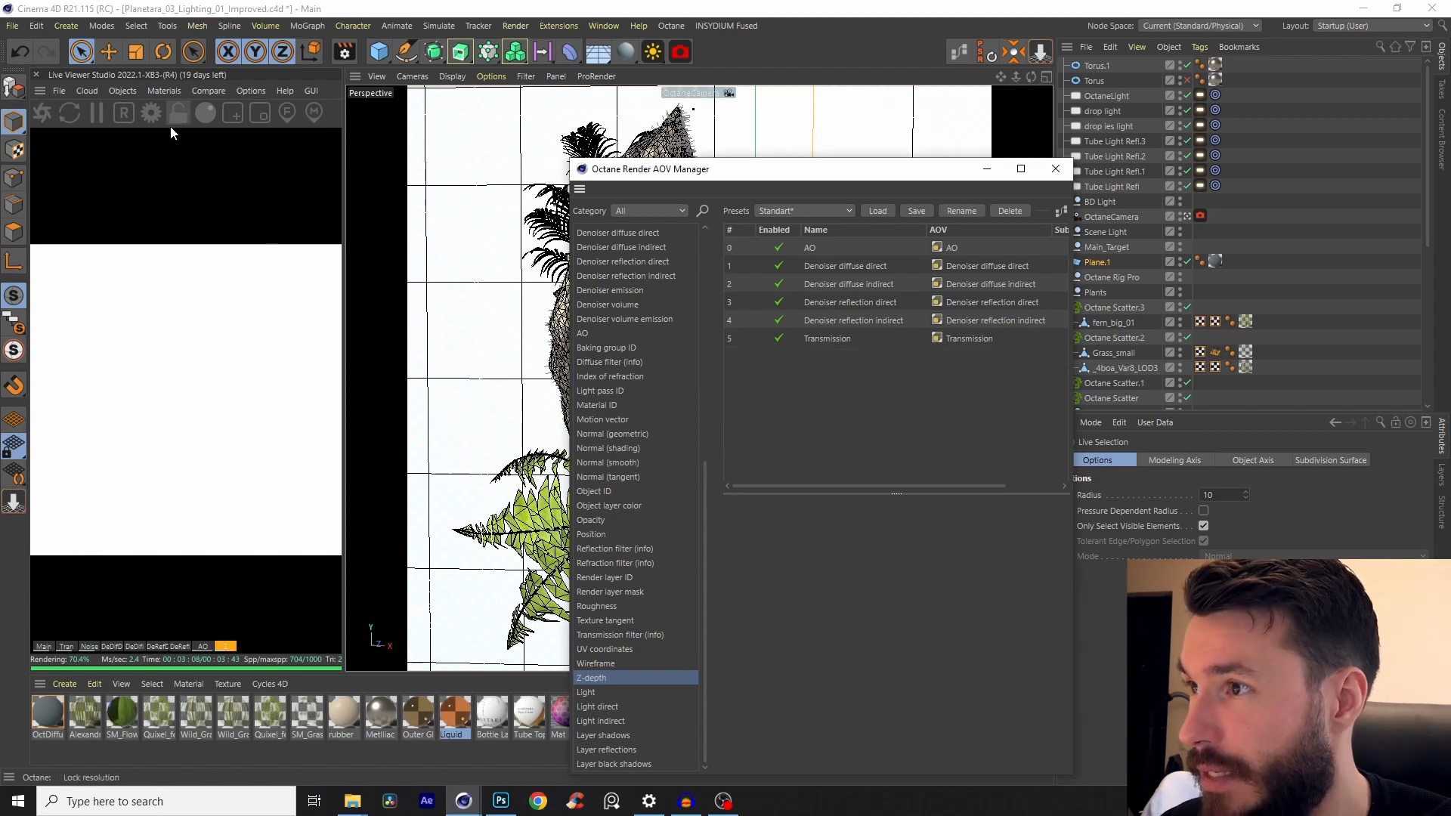
- Switch the Octane kernel to Info channels and try a Z-depth max of 5 in the live render
left_click(151, 113)
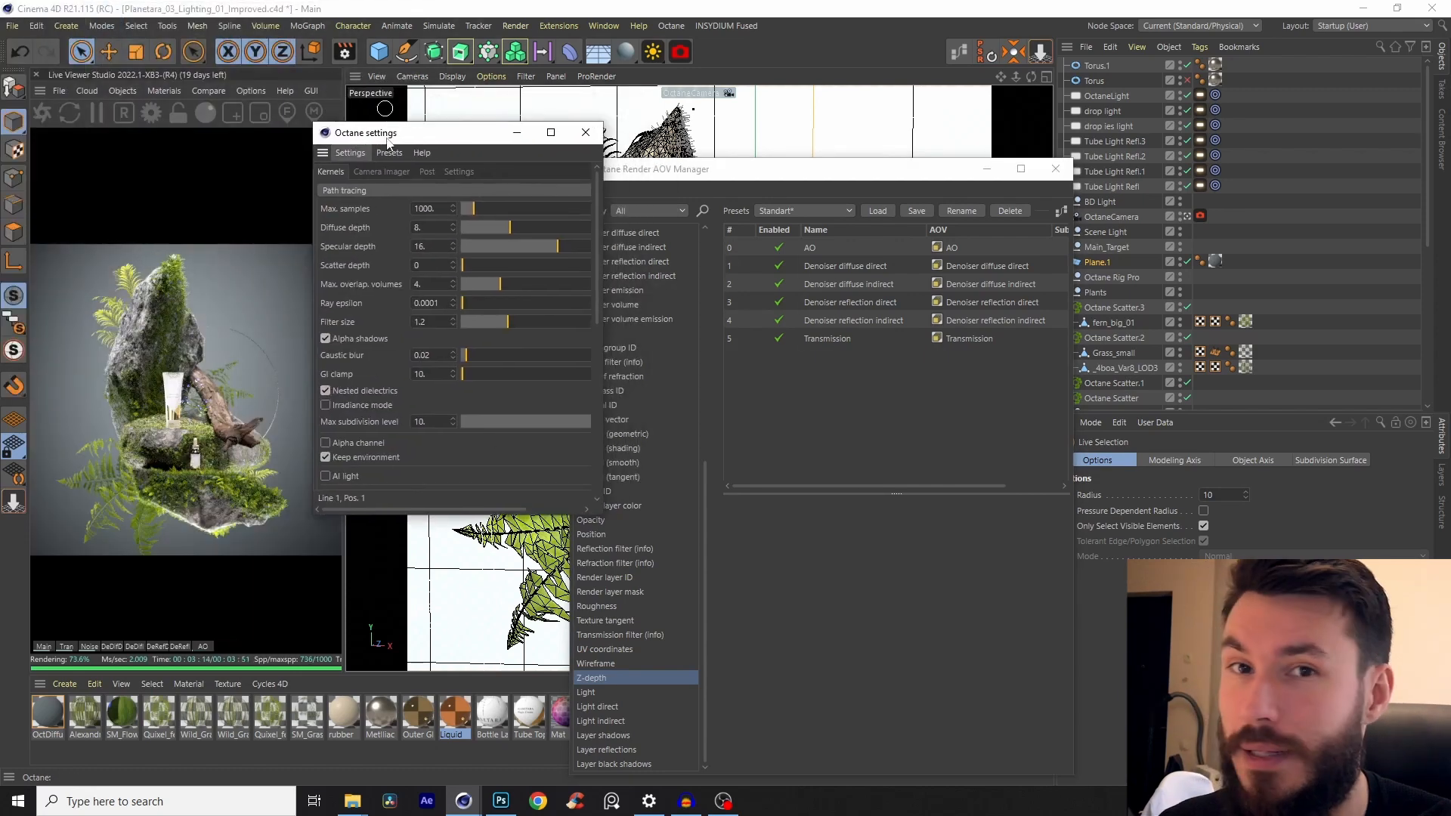
left_click(337, 193)
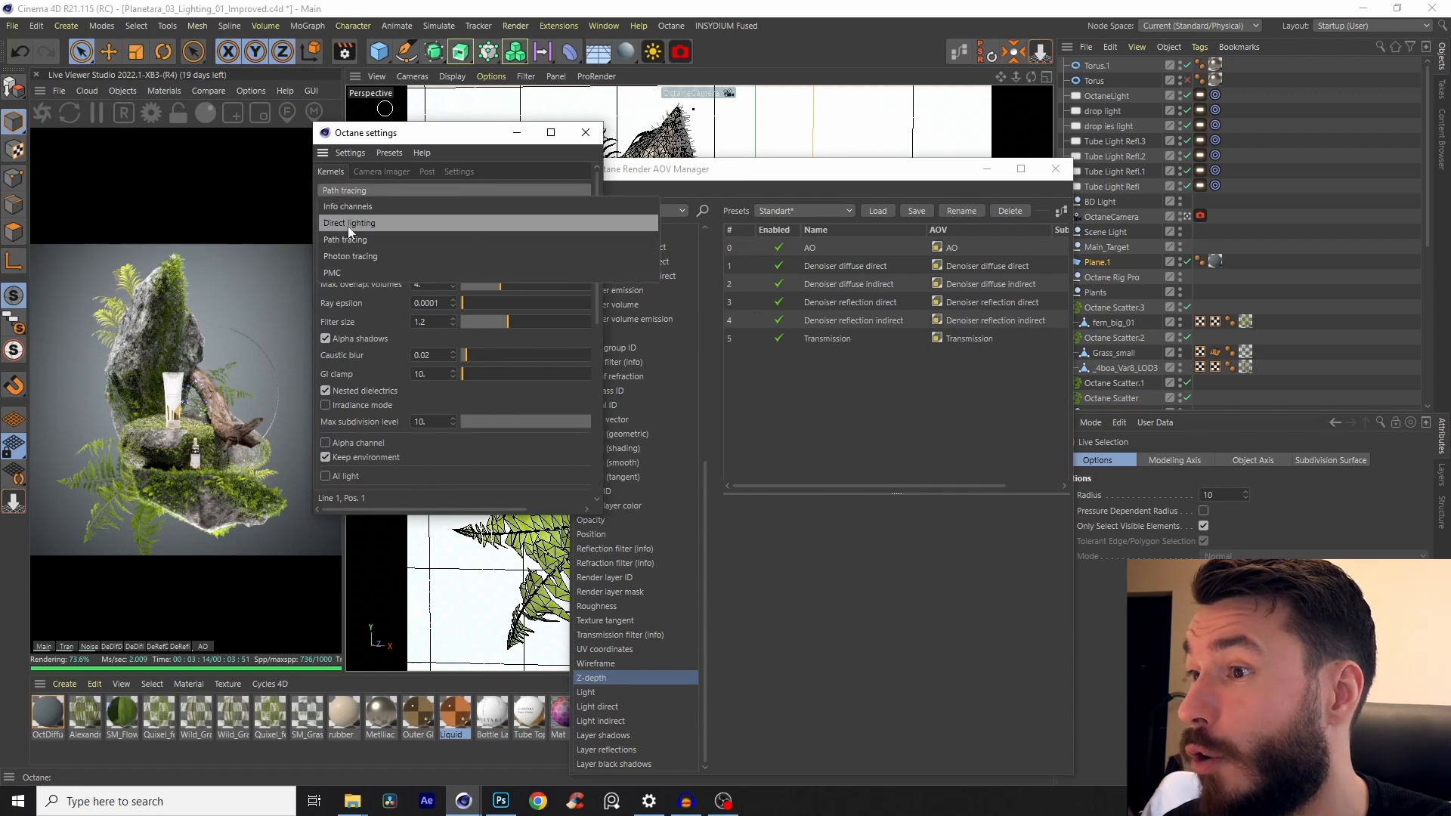
left_click(360, 208)
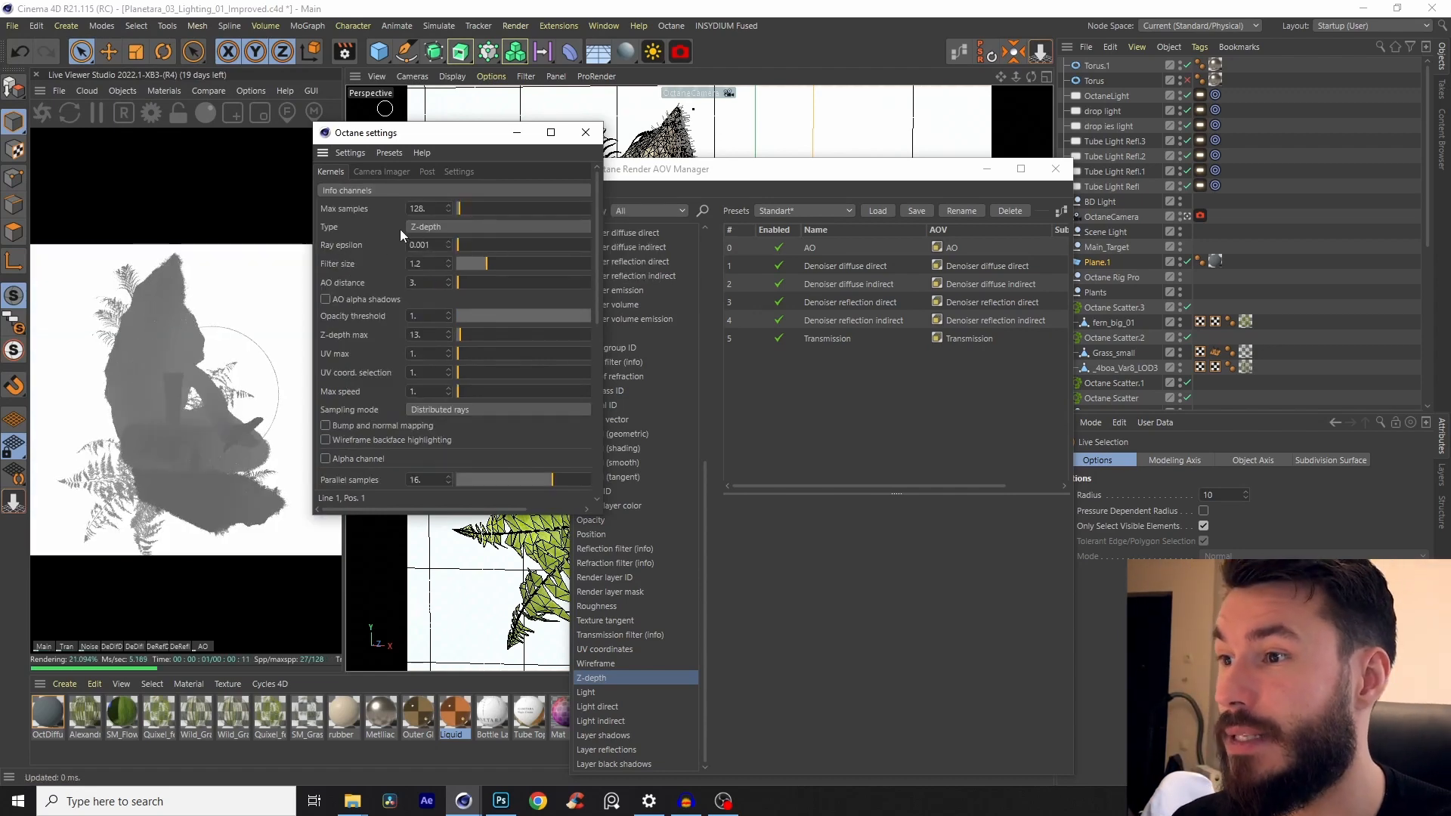
double_click(420, 335)
type("5")
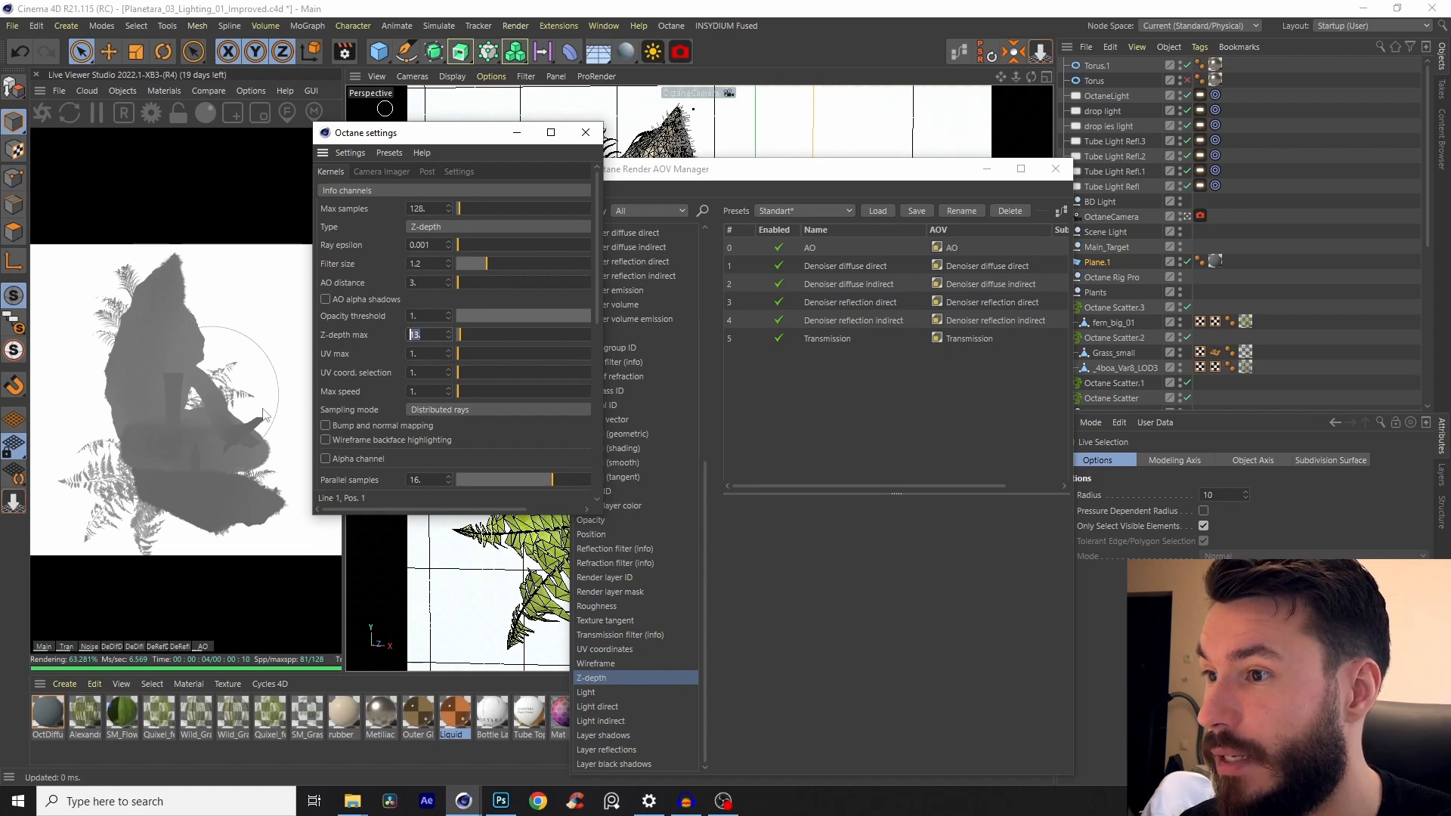
key("Return")
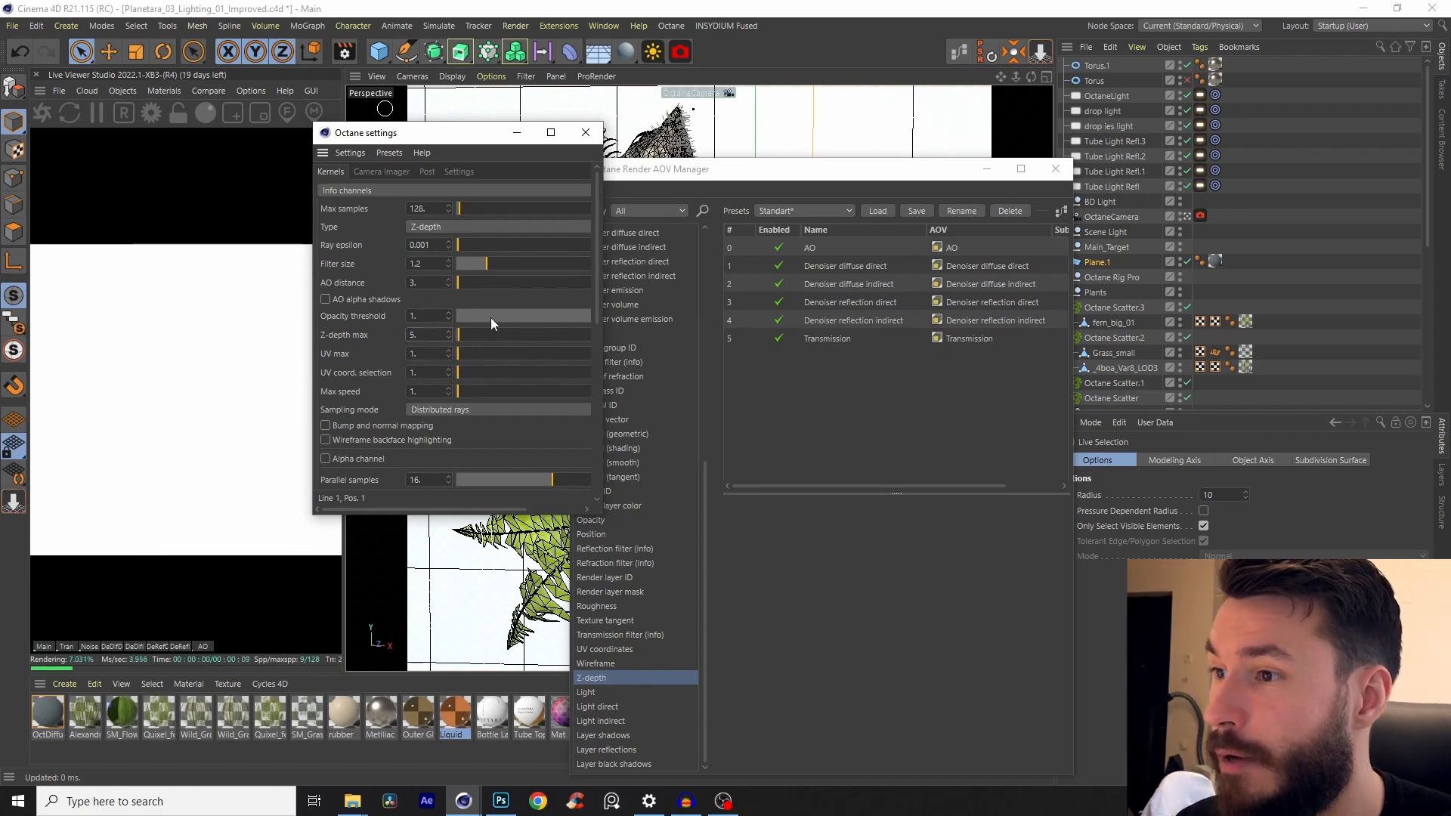
- Try other Z-depth max values while watching the depth preview, and settle on 13 for the Info channels kernel
left_click_drag(458, 333, 460, 360)
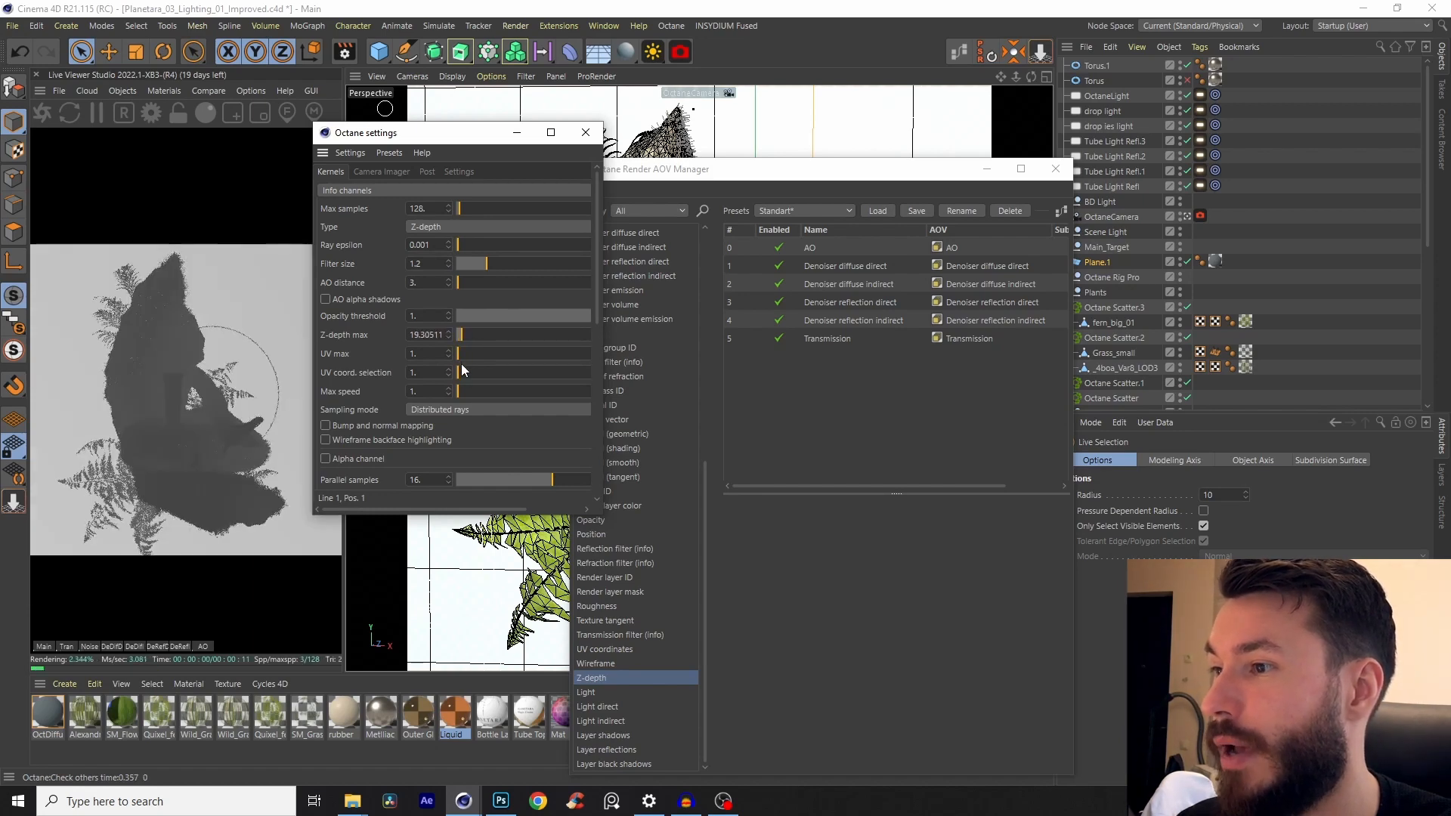
left_click_drag(460, 364, 459, 365)
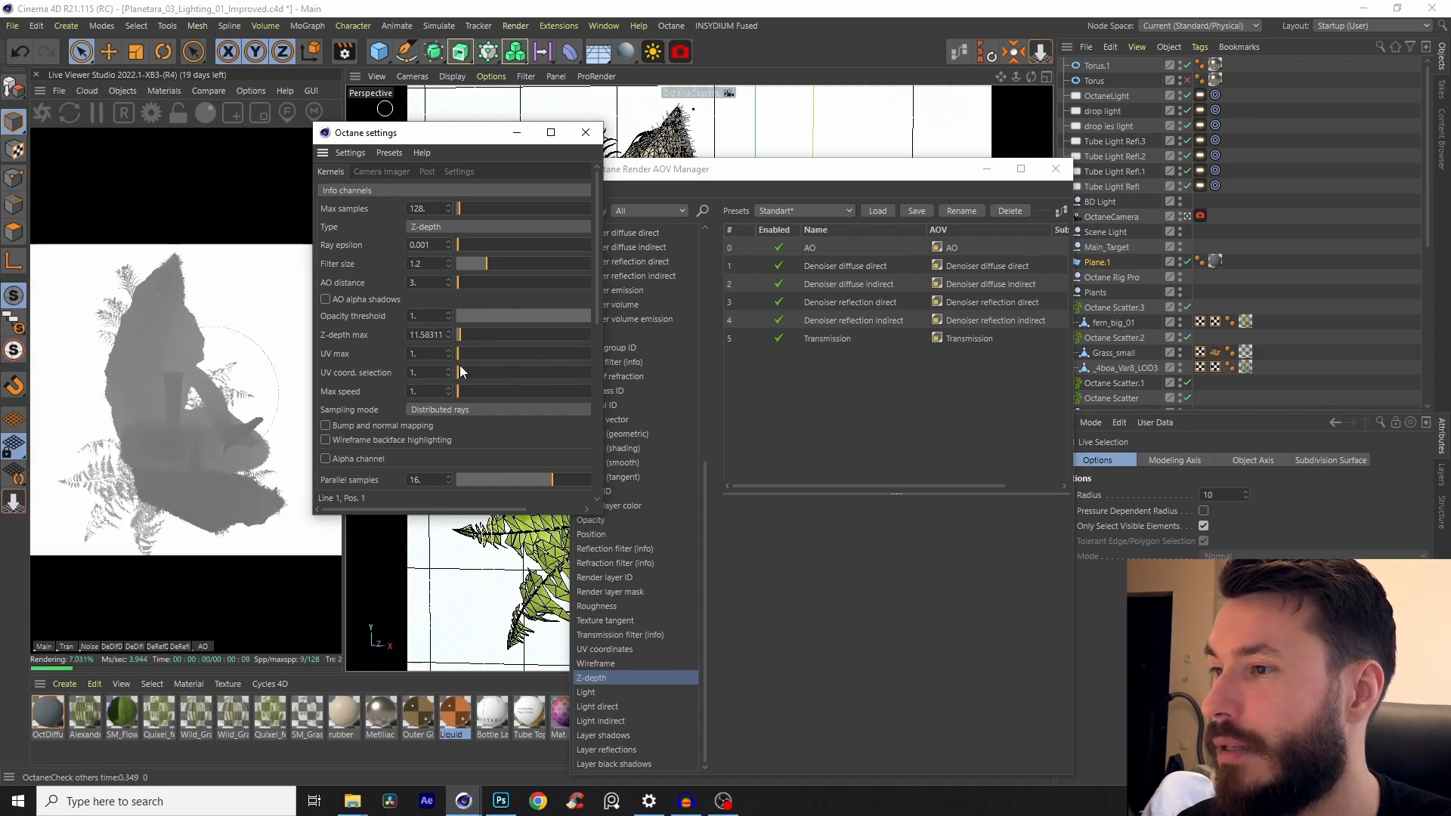
left_click_drag(409, 335, 446, 334)
type("13.")
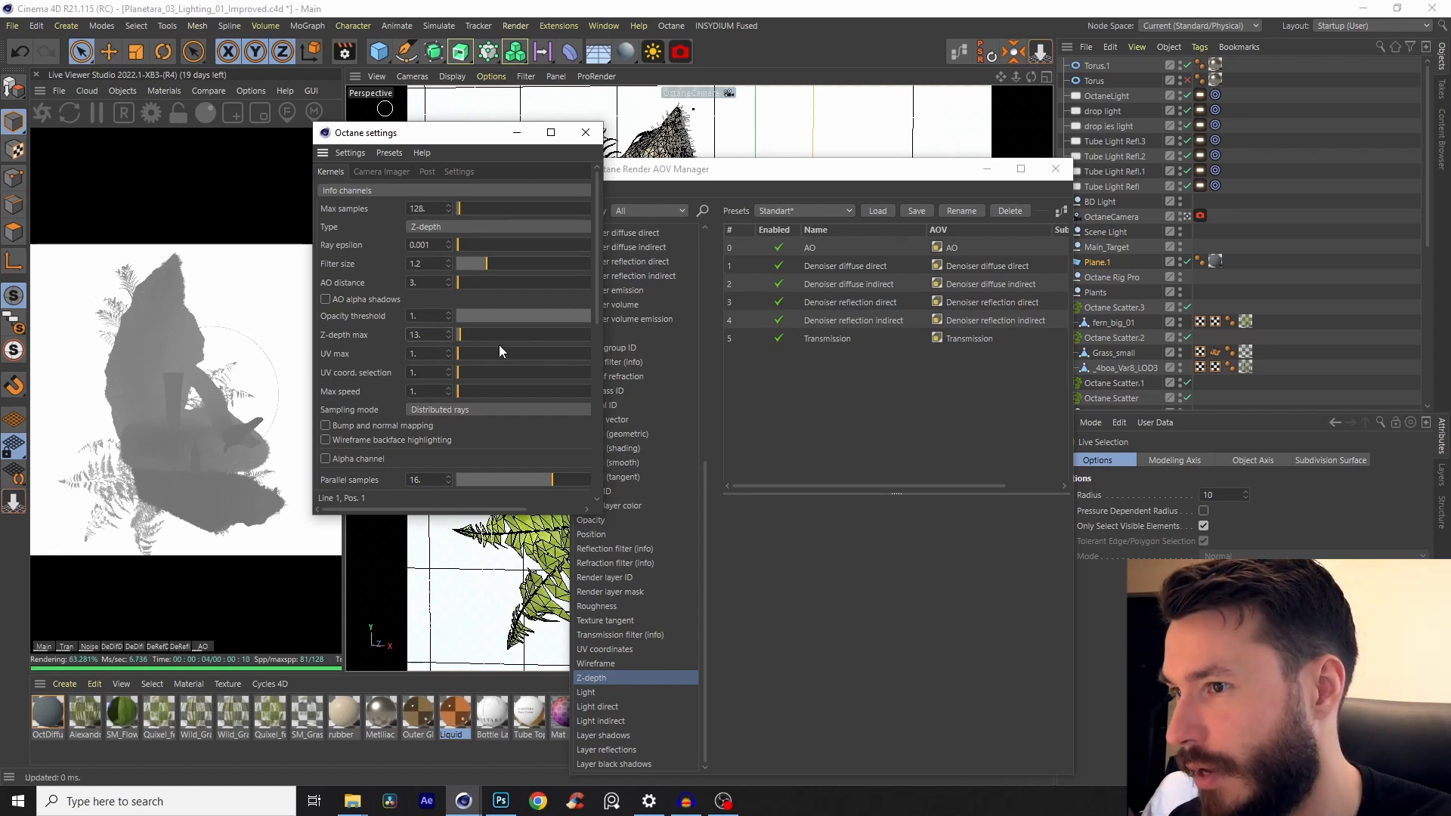
key("Return")
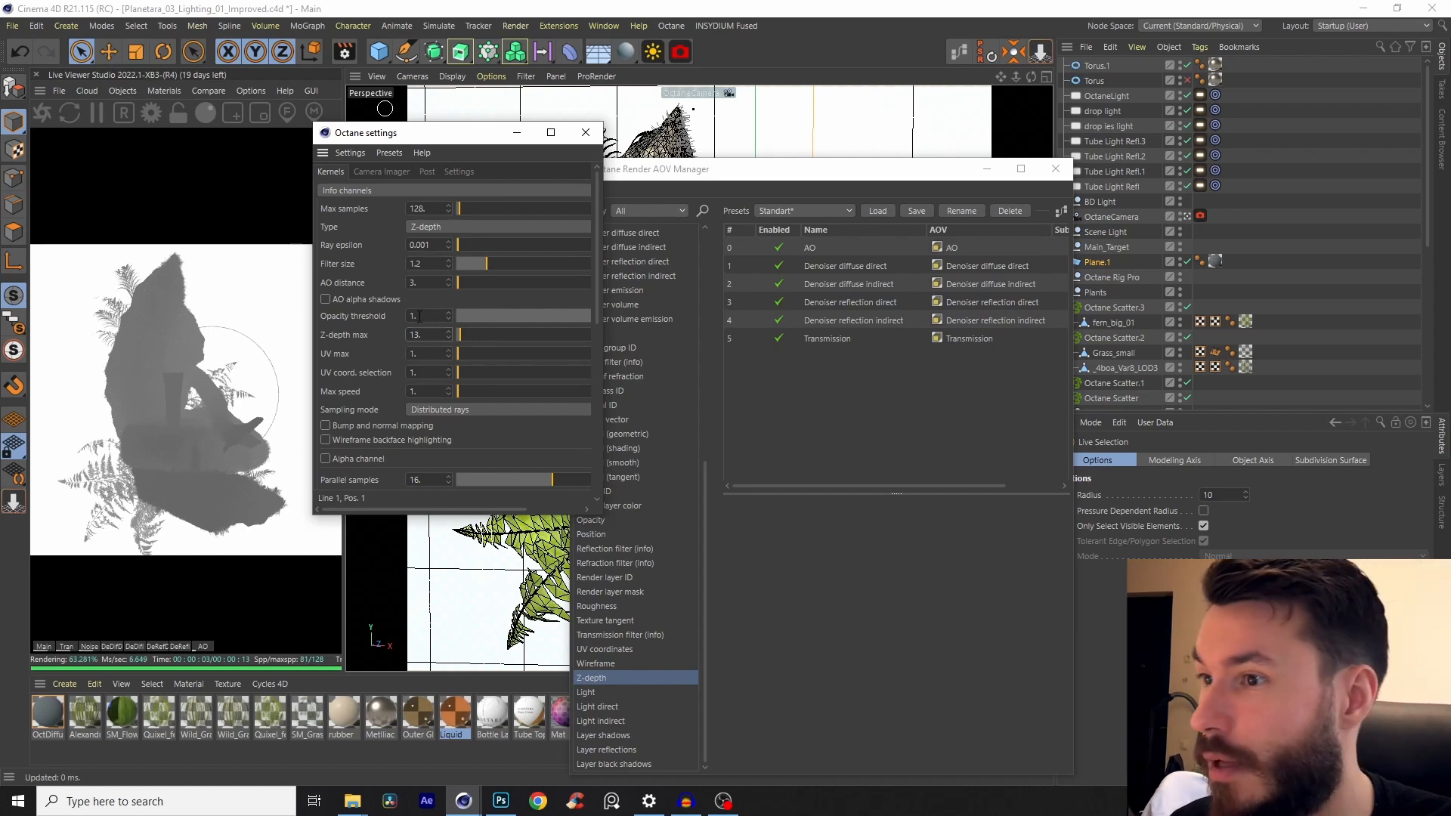
- Set the Octane kernel back to Path tracing and close the render settings
left_click(370, 192)
left_click(400, 240)
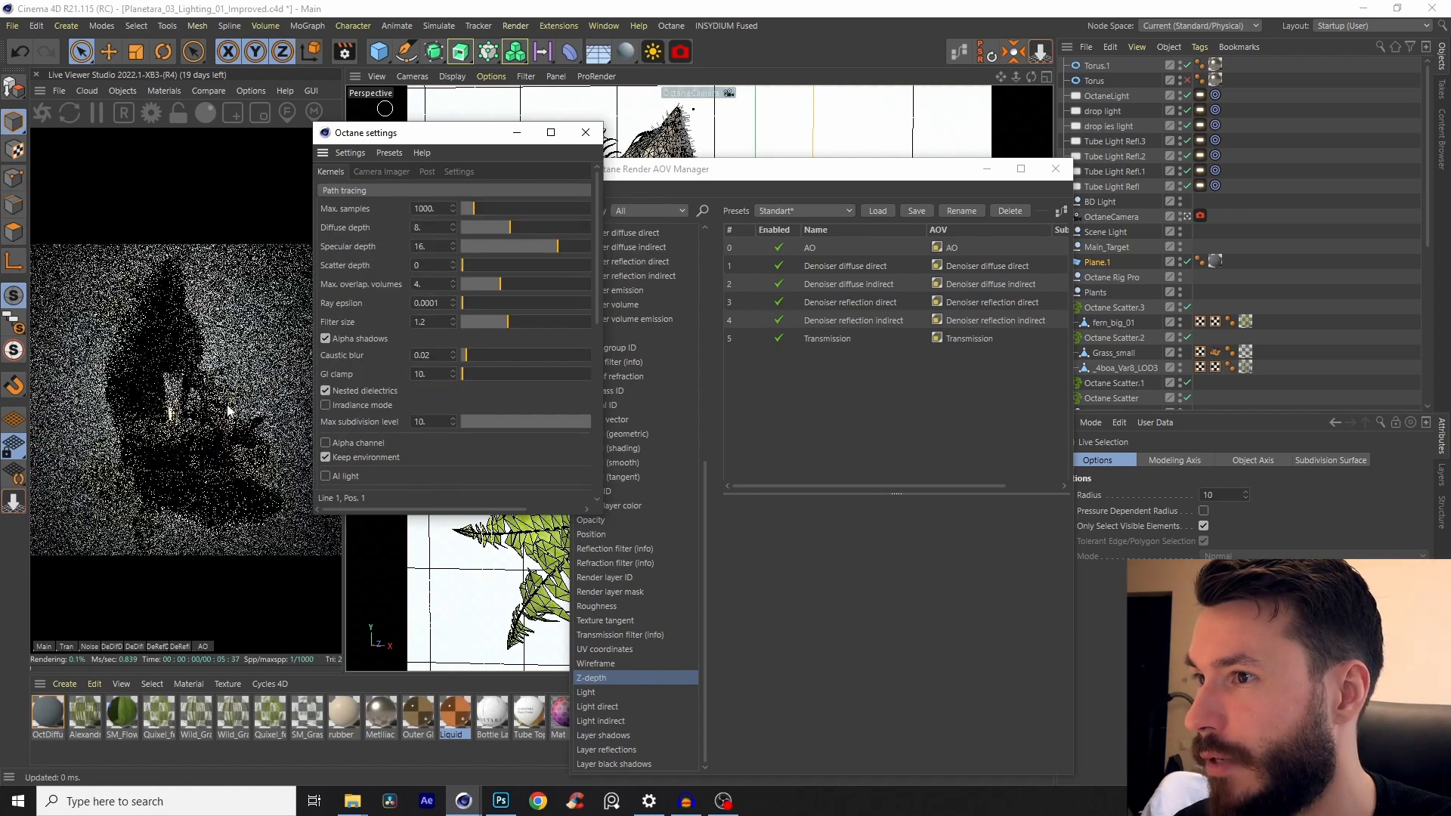
left_click(586, 132)
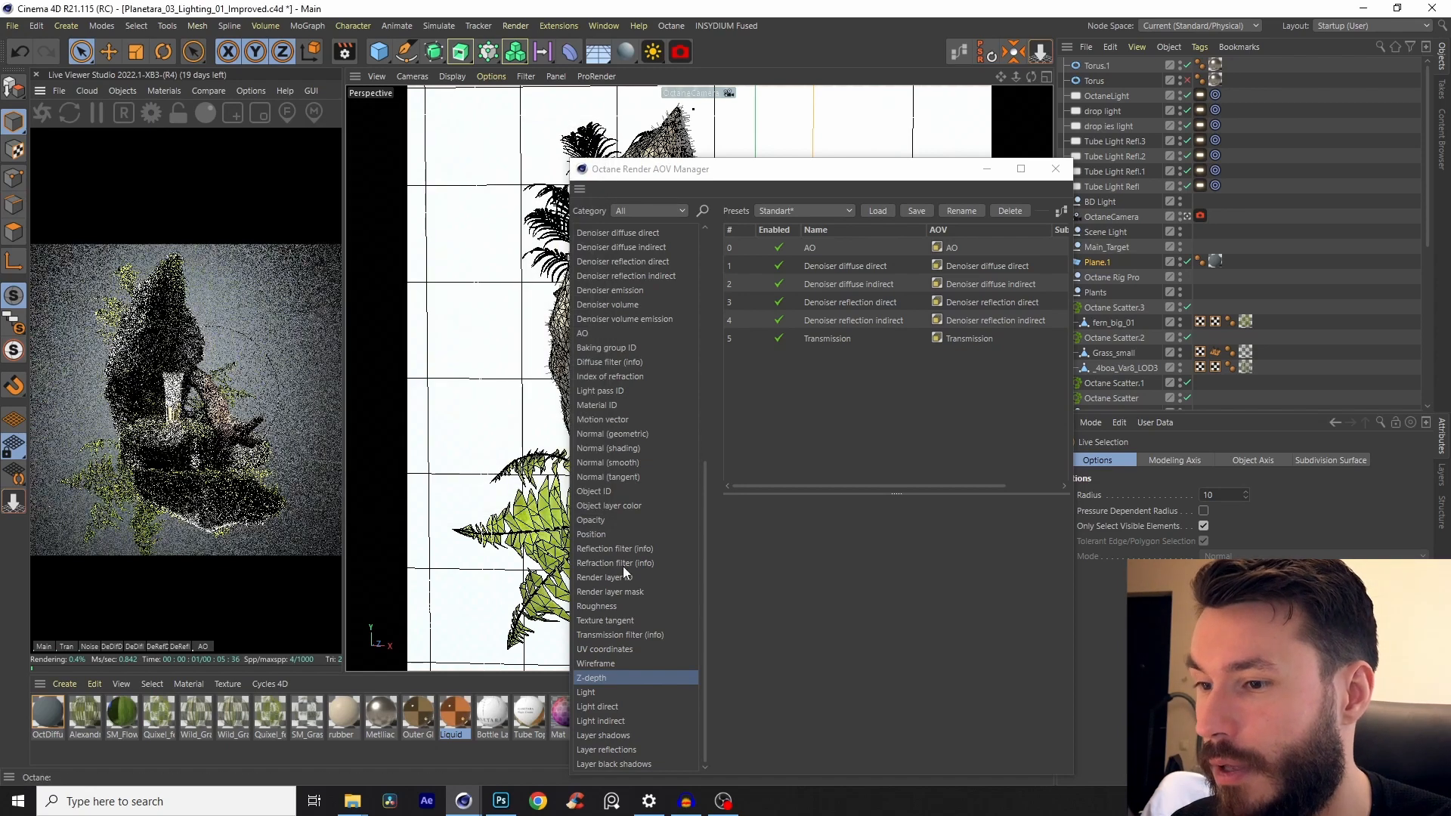
- Add the Z-depth pass to the AOV list and set its Z-depth max to 13
double_click(593, 677)
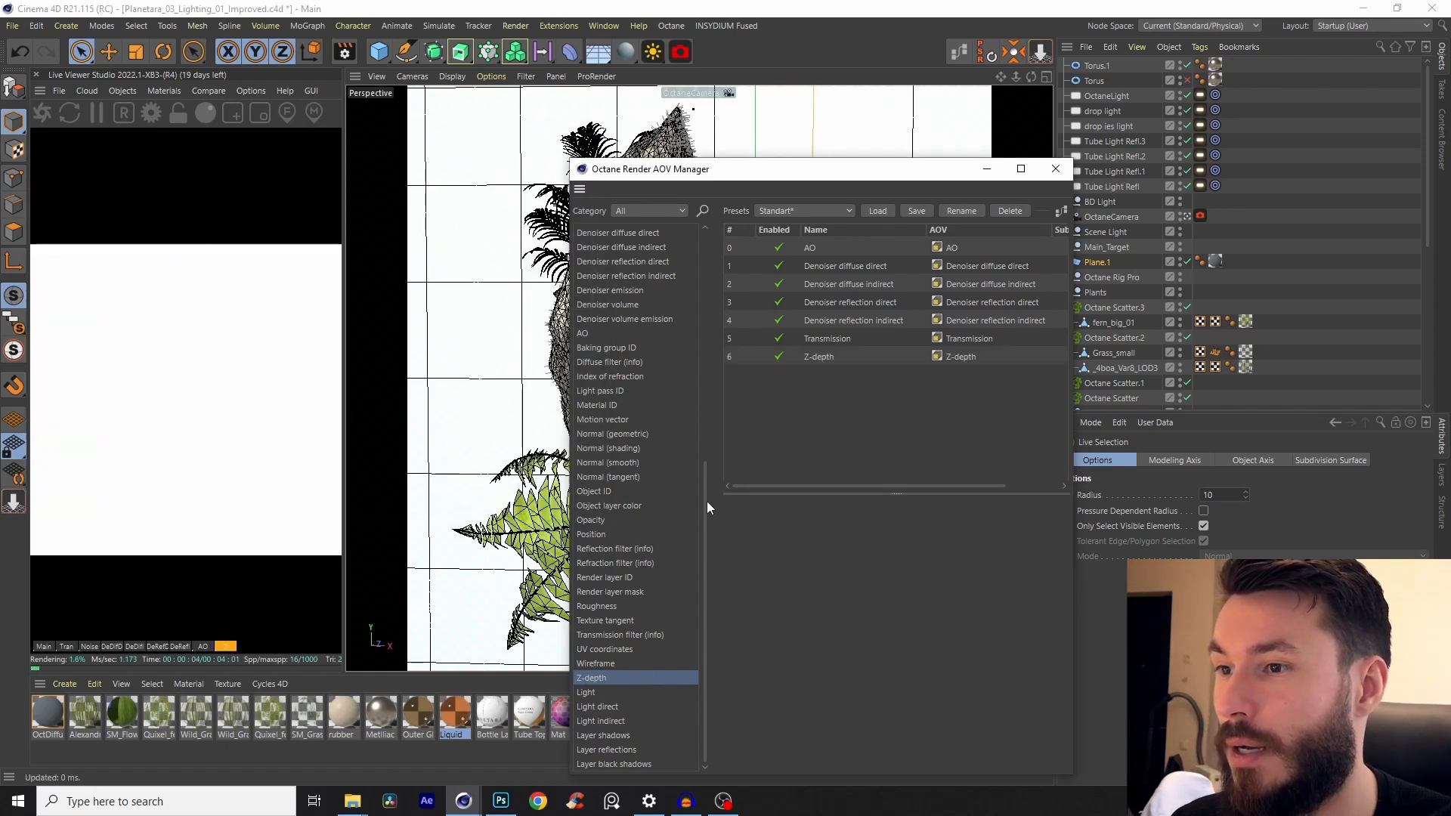
left_click(810, 358)
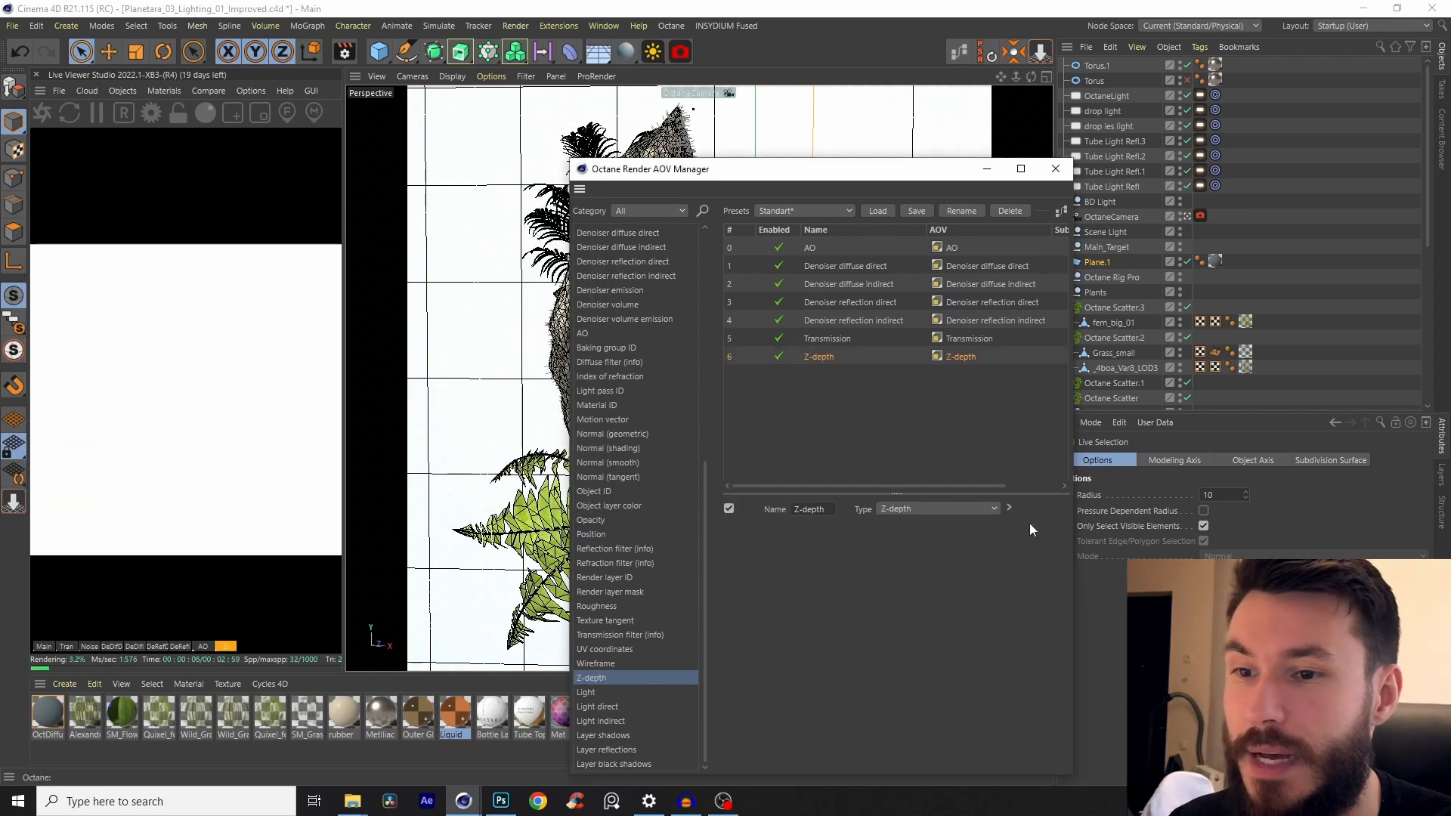
left_click(1009, 510)
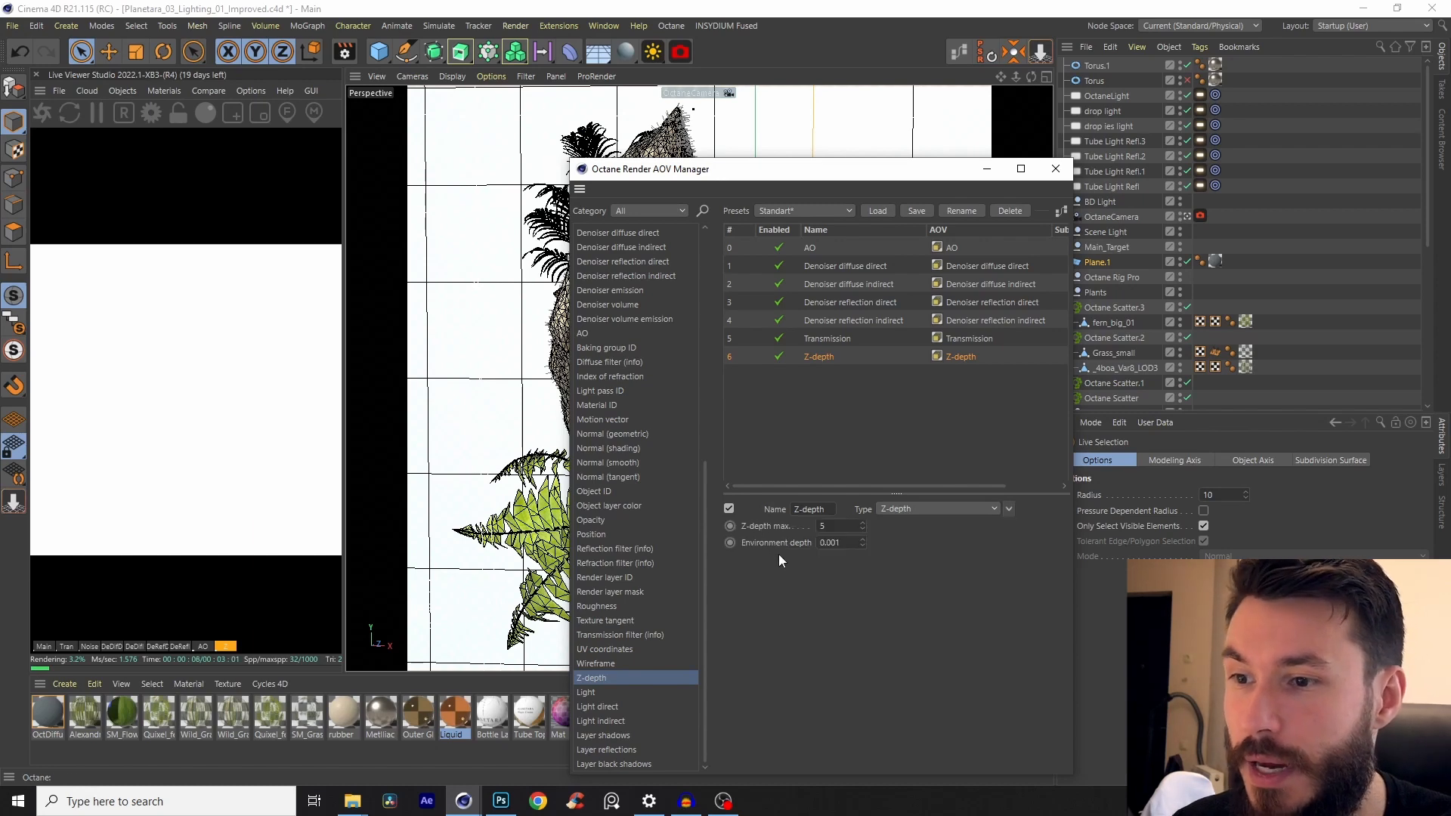
left_click(831, 526)
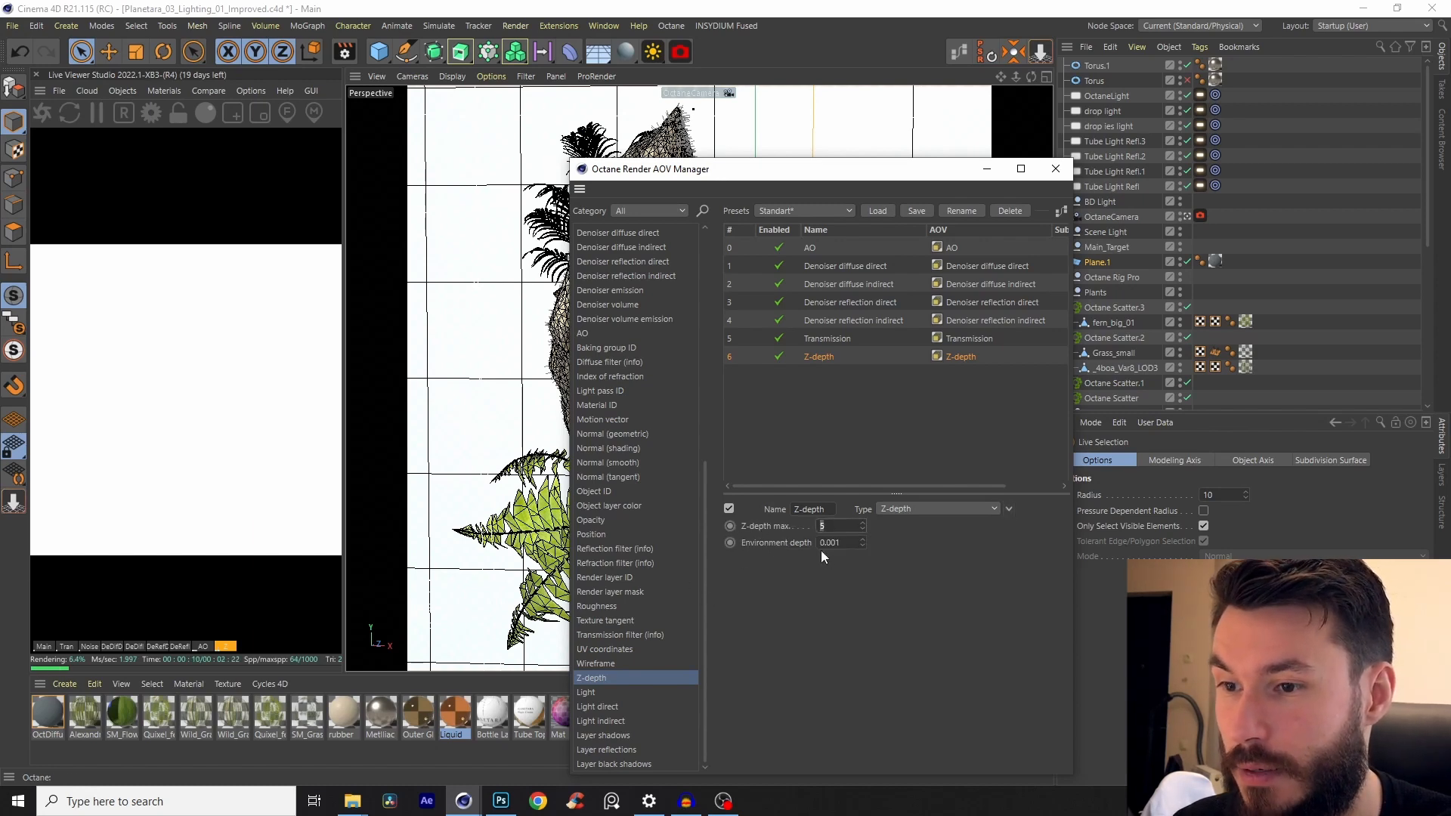
key("Return")
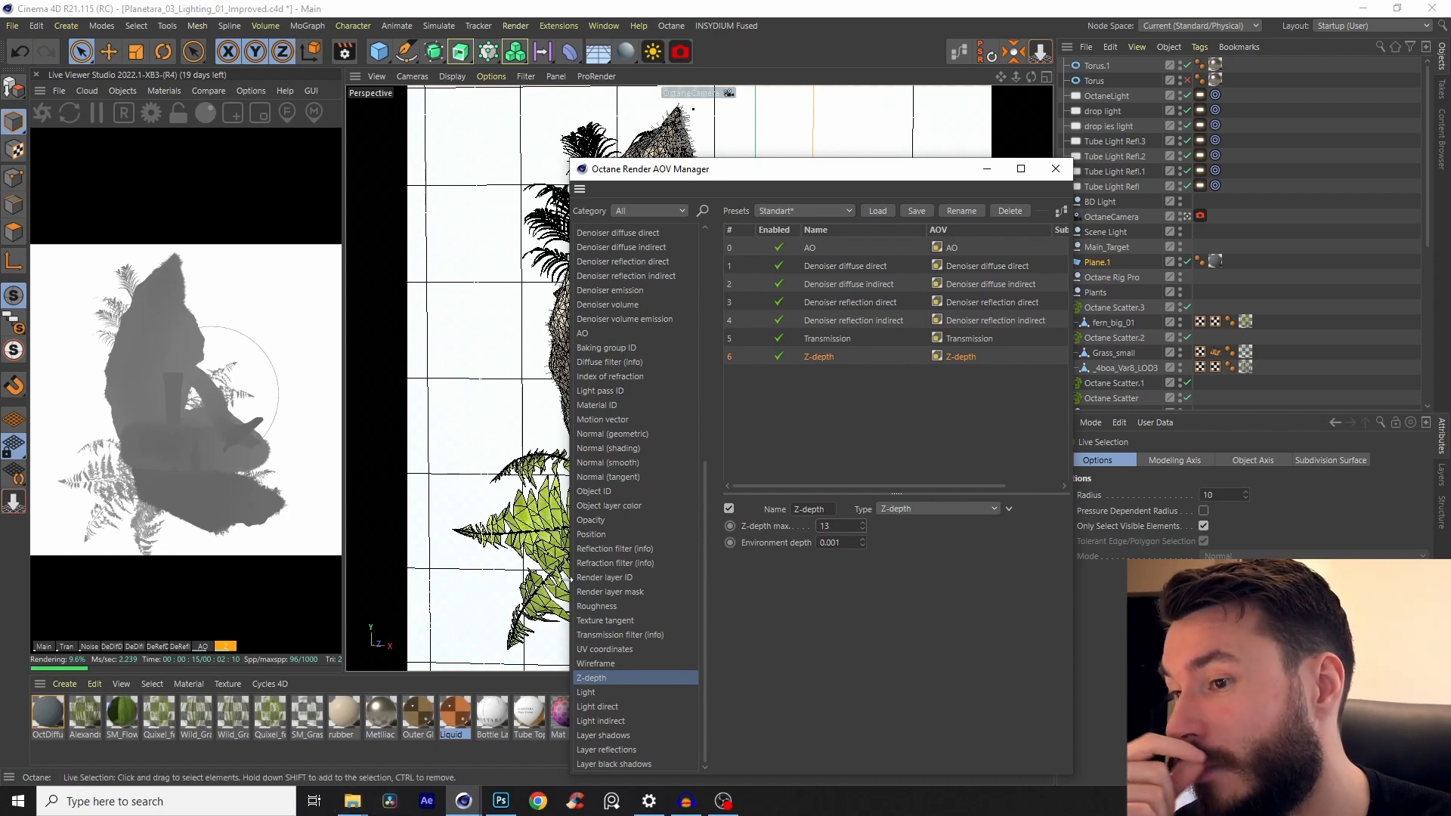
- Add the Object ID and Material ID passes to the AOV list and view both in the live render
left_click_drag(704, 491, 704, 501)
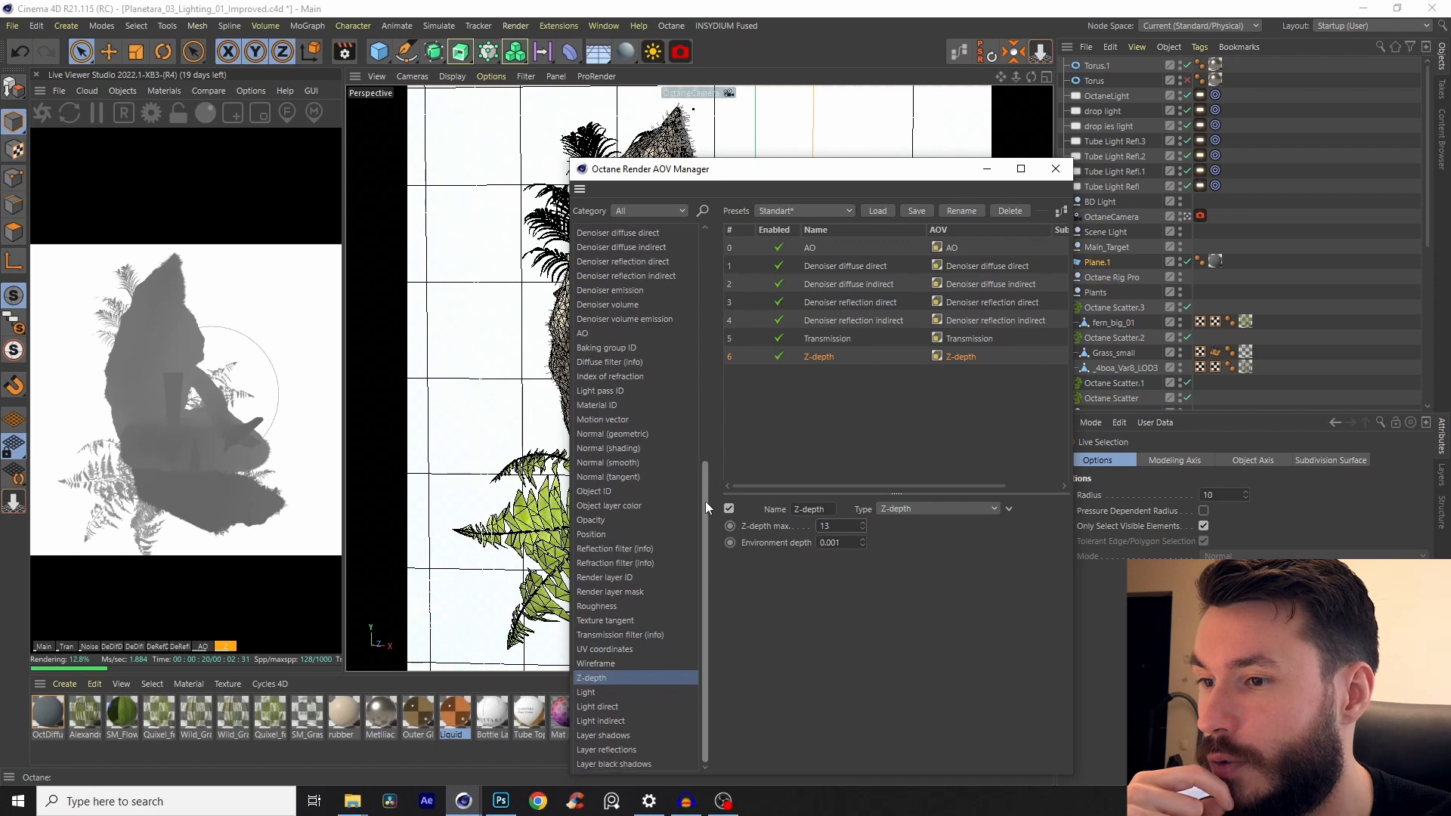
double_click(593, 491)
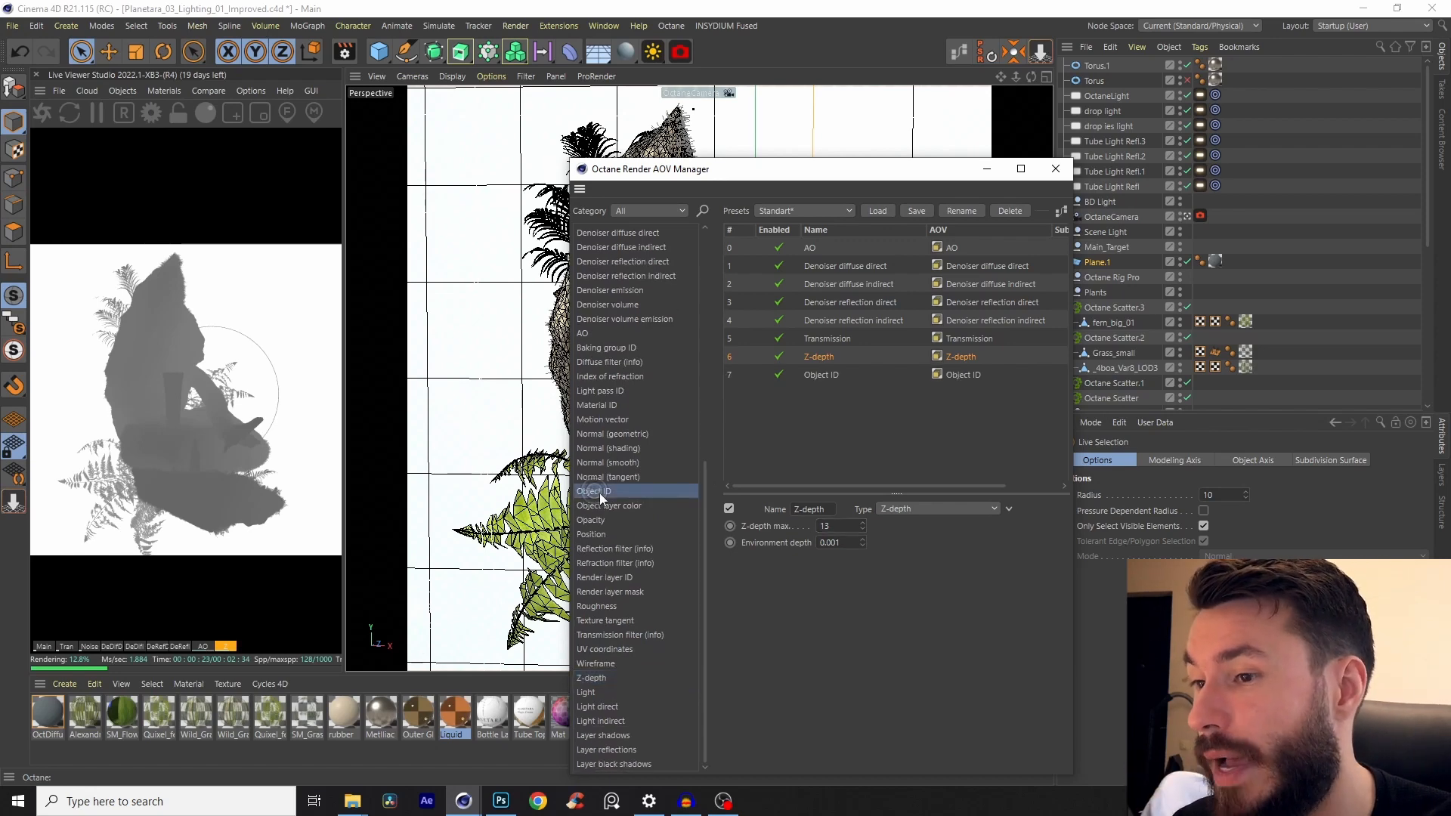
double_click(609, 407)
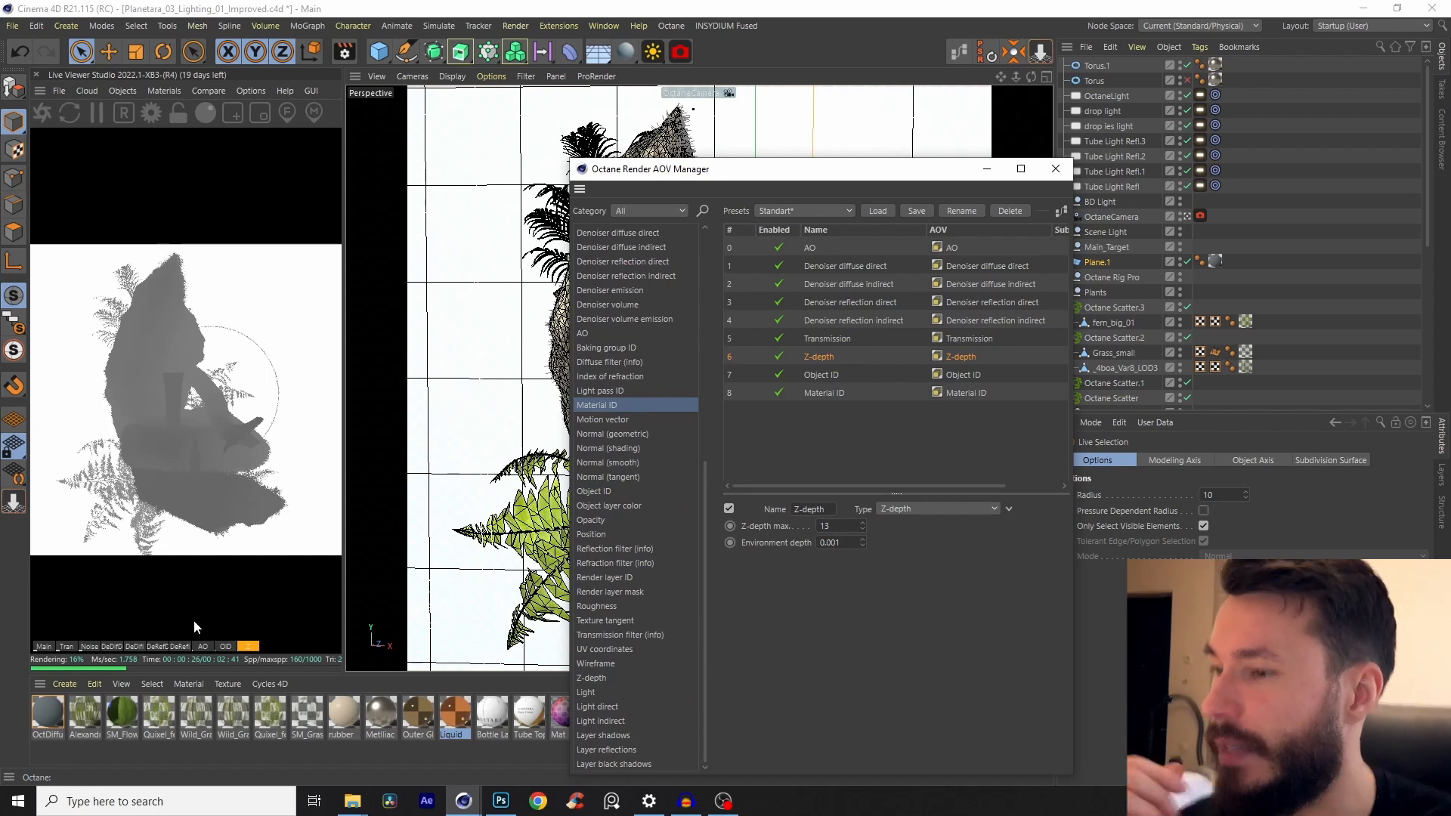
left_click(226, 646)
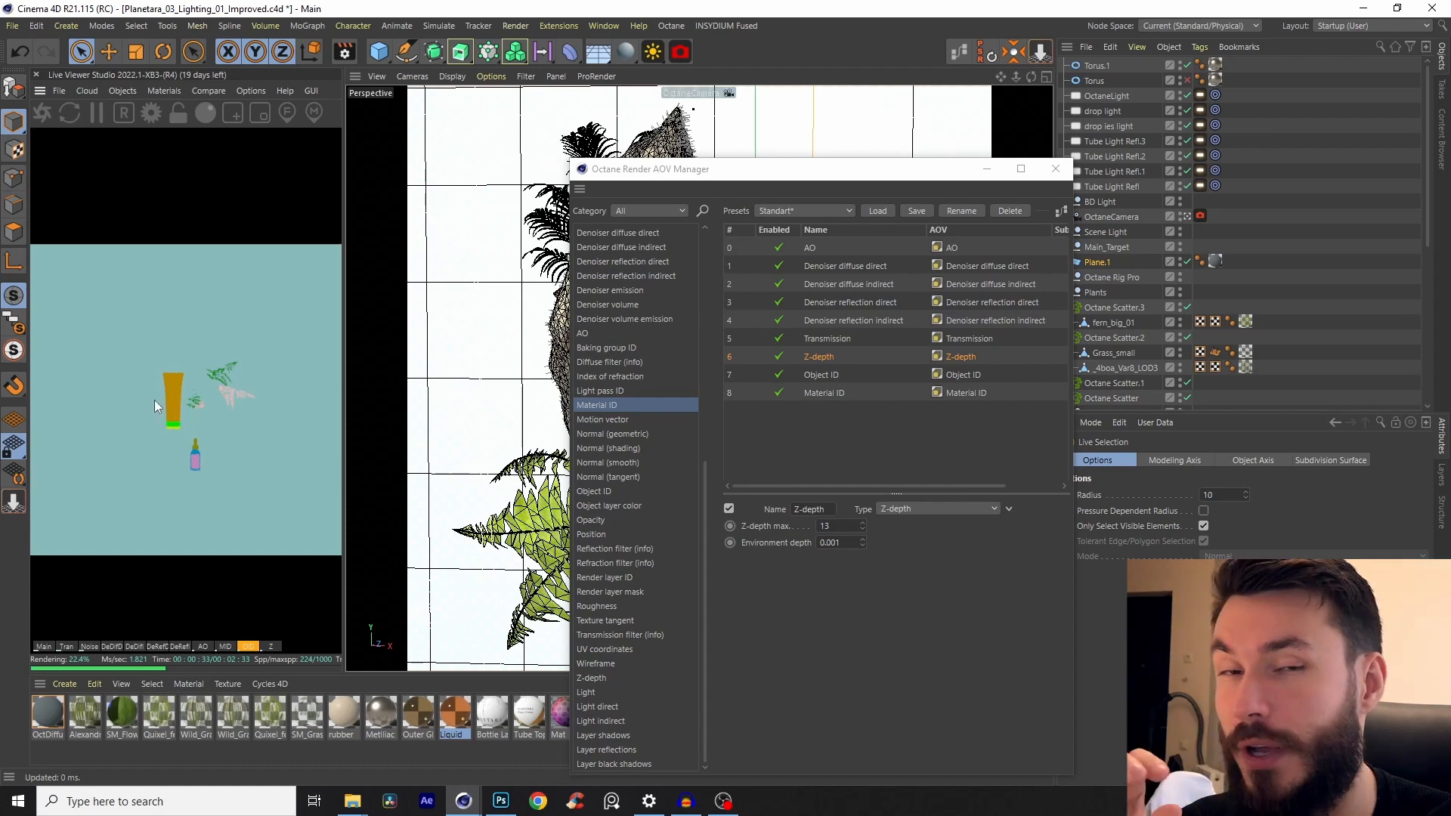
left_click(220, 647)
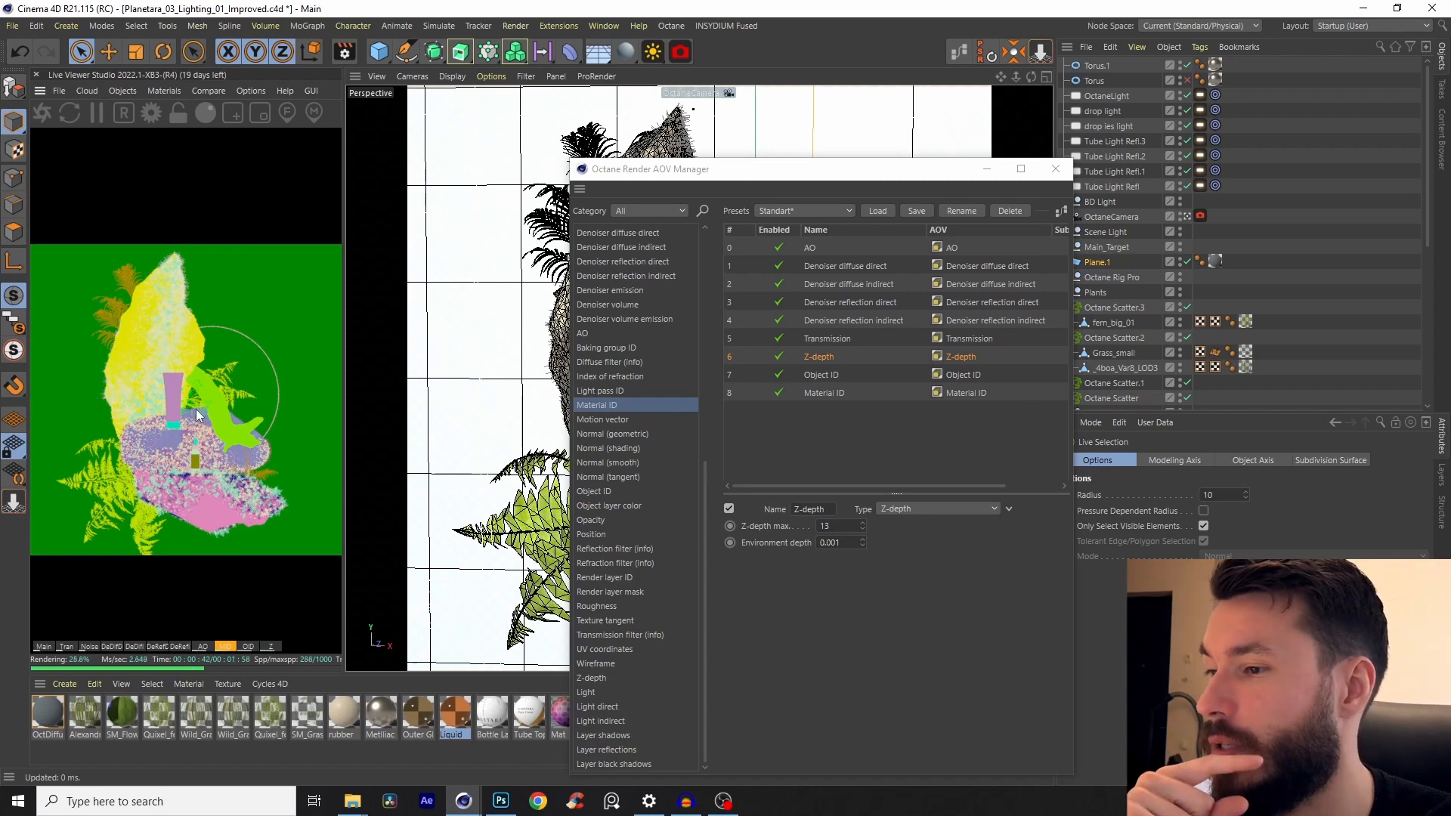
- Add the Cryptomatte pass to the AOV list, view it in the live render and select its entry
left_click_drag(702, 460, 705, 237)
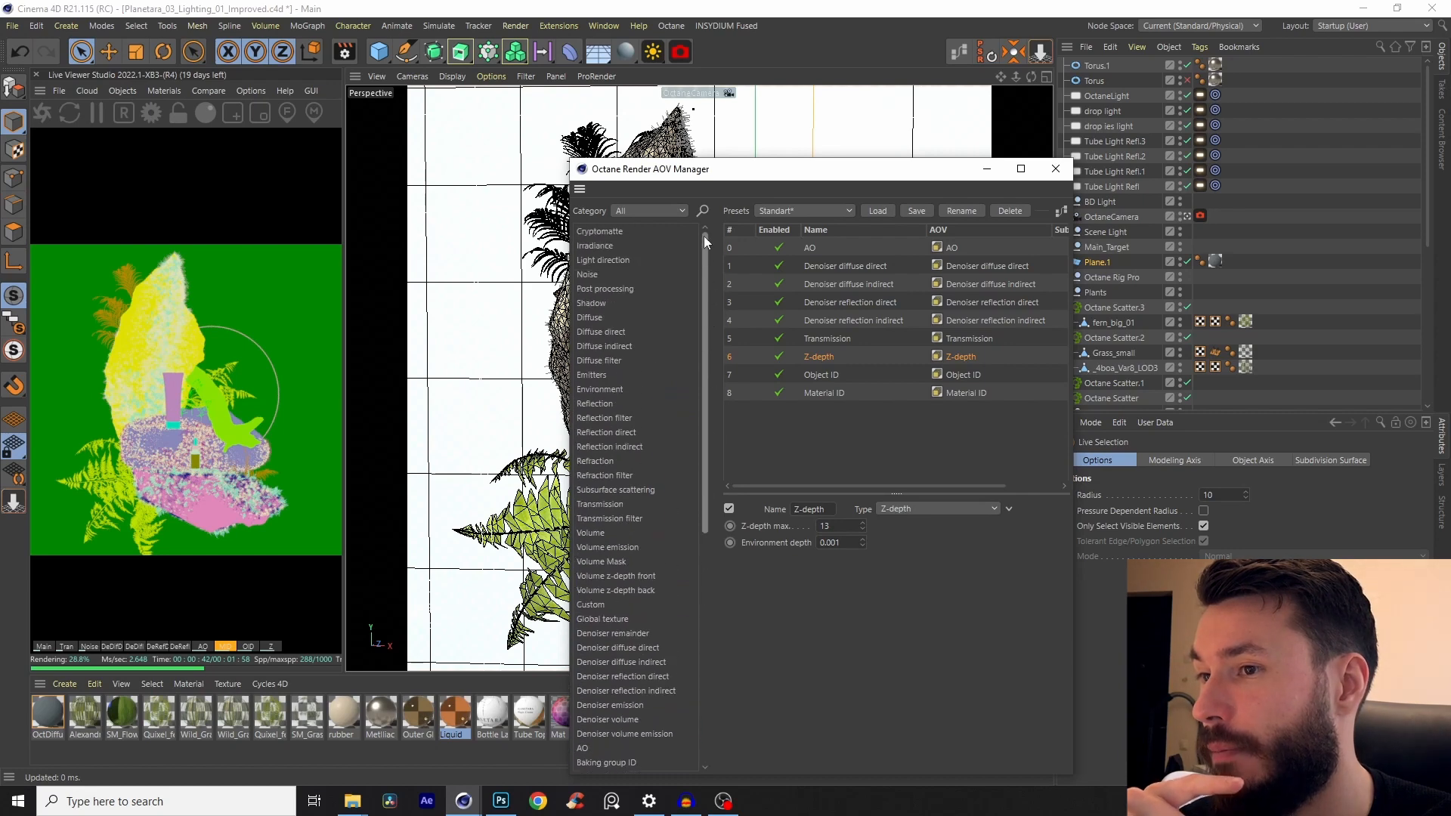
left_click(613, 231)
double_click(613, 232)
left_click(204, 647)
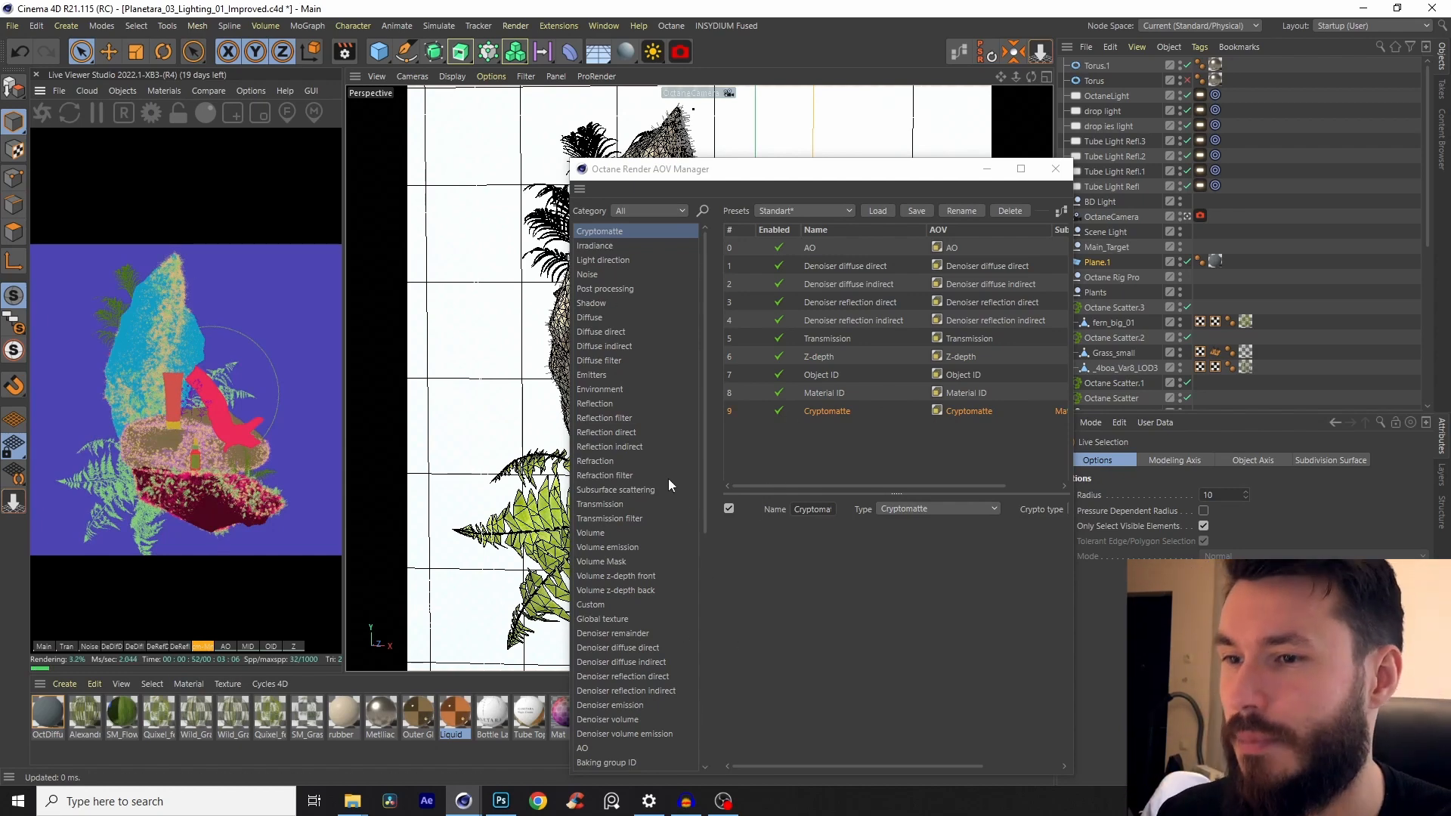
left_click_drag(837, 437, 804, 408)
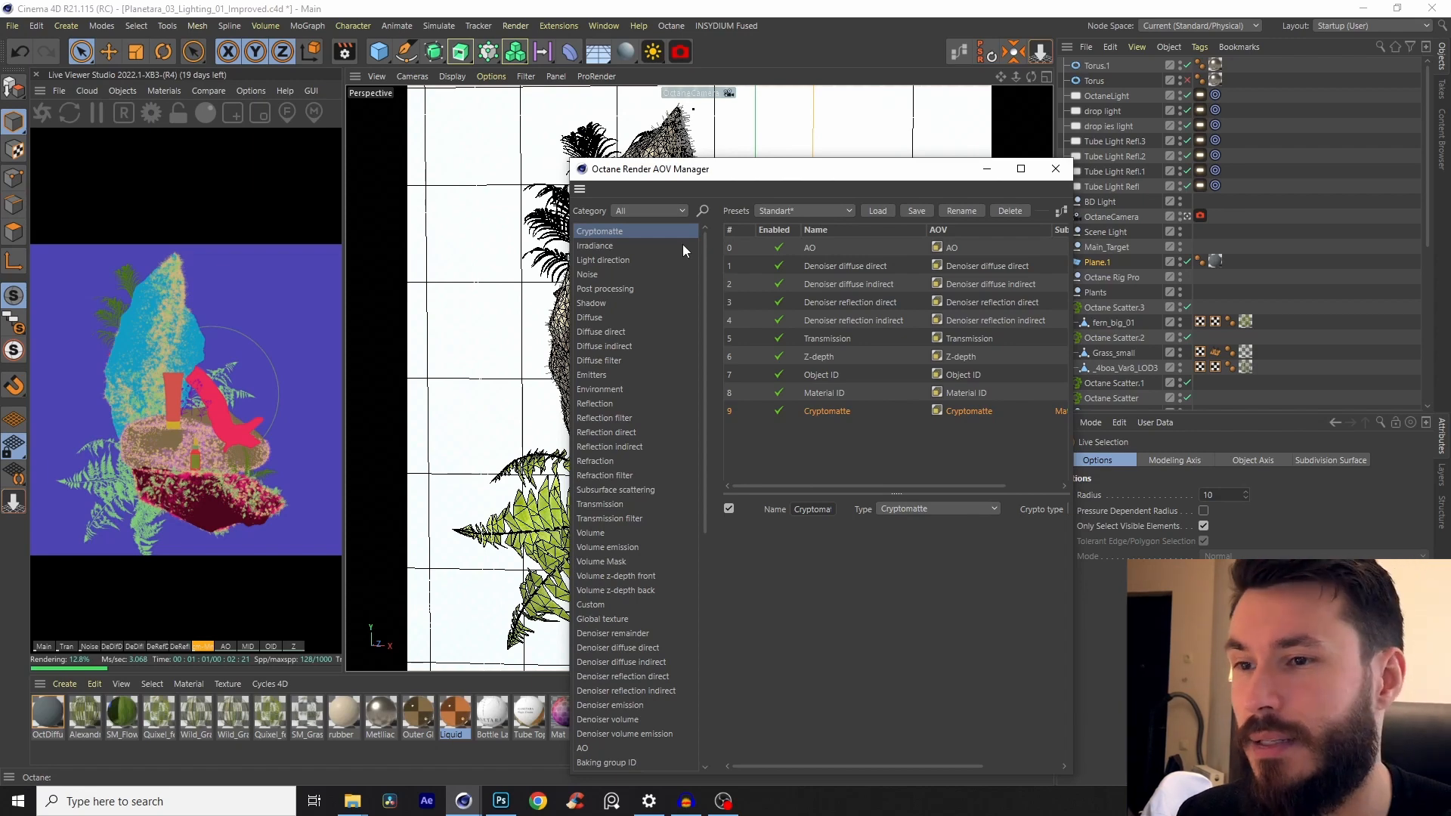
- Delete the Cryptomatte pass from the AOV list, look through the available pass types and close the AOV manager
key("Delete")
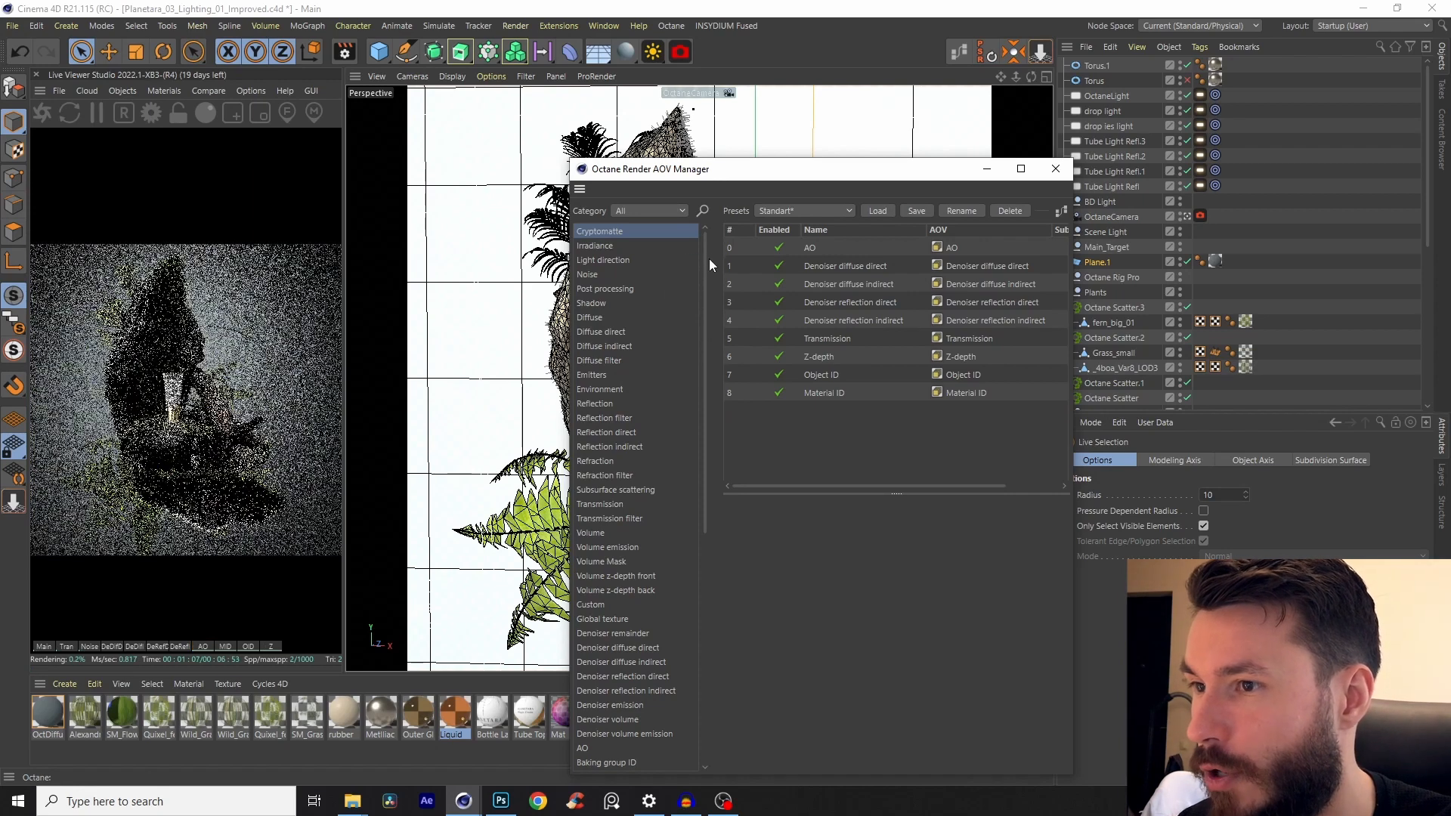
scroll(705, 268, "down", 10)
left_click_drag(738, 186, 691, 135)
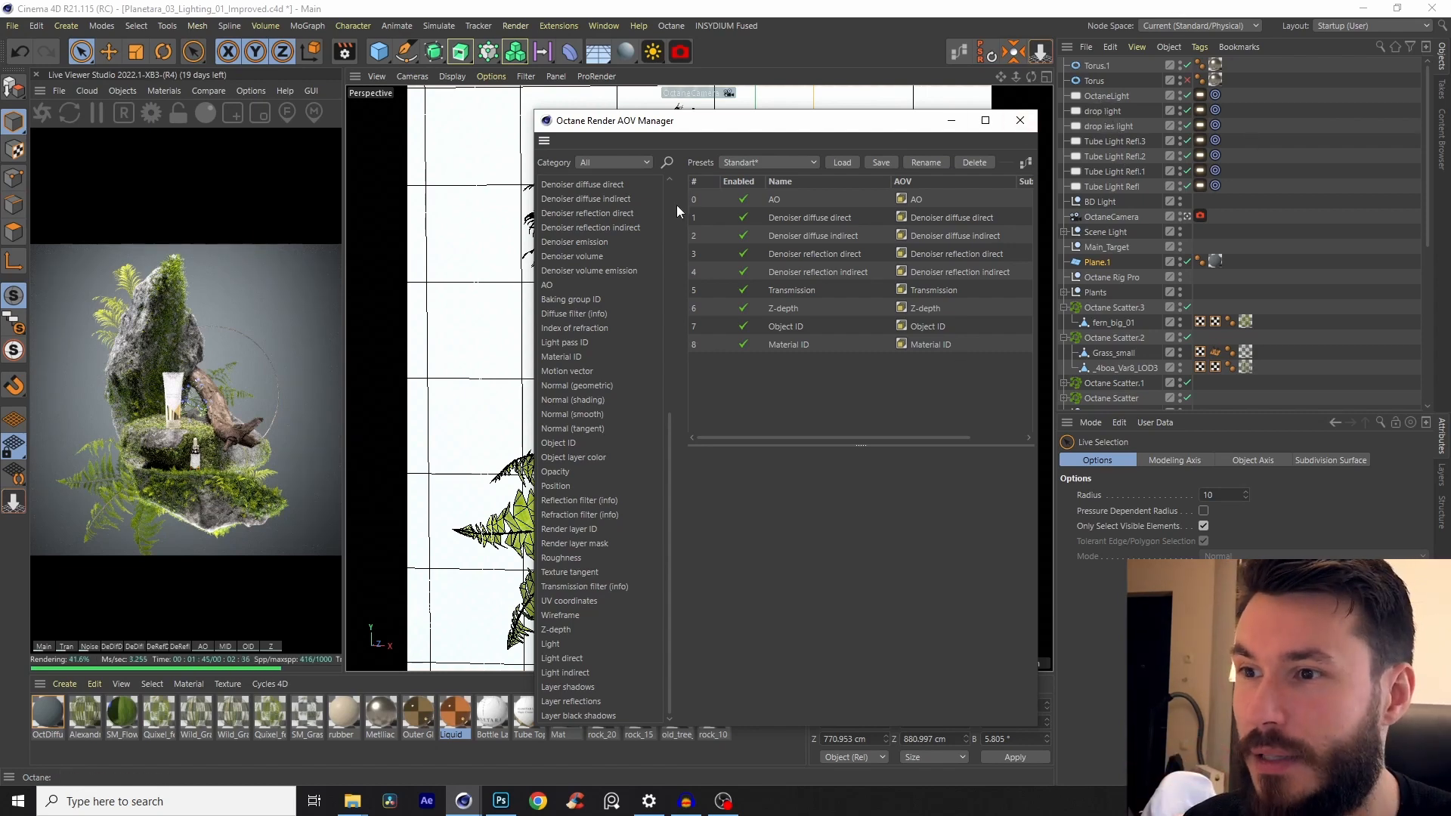
scroll(669, 448, "up", 1)
scroll(674, 425, "down", 1)
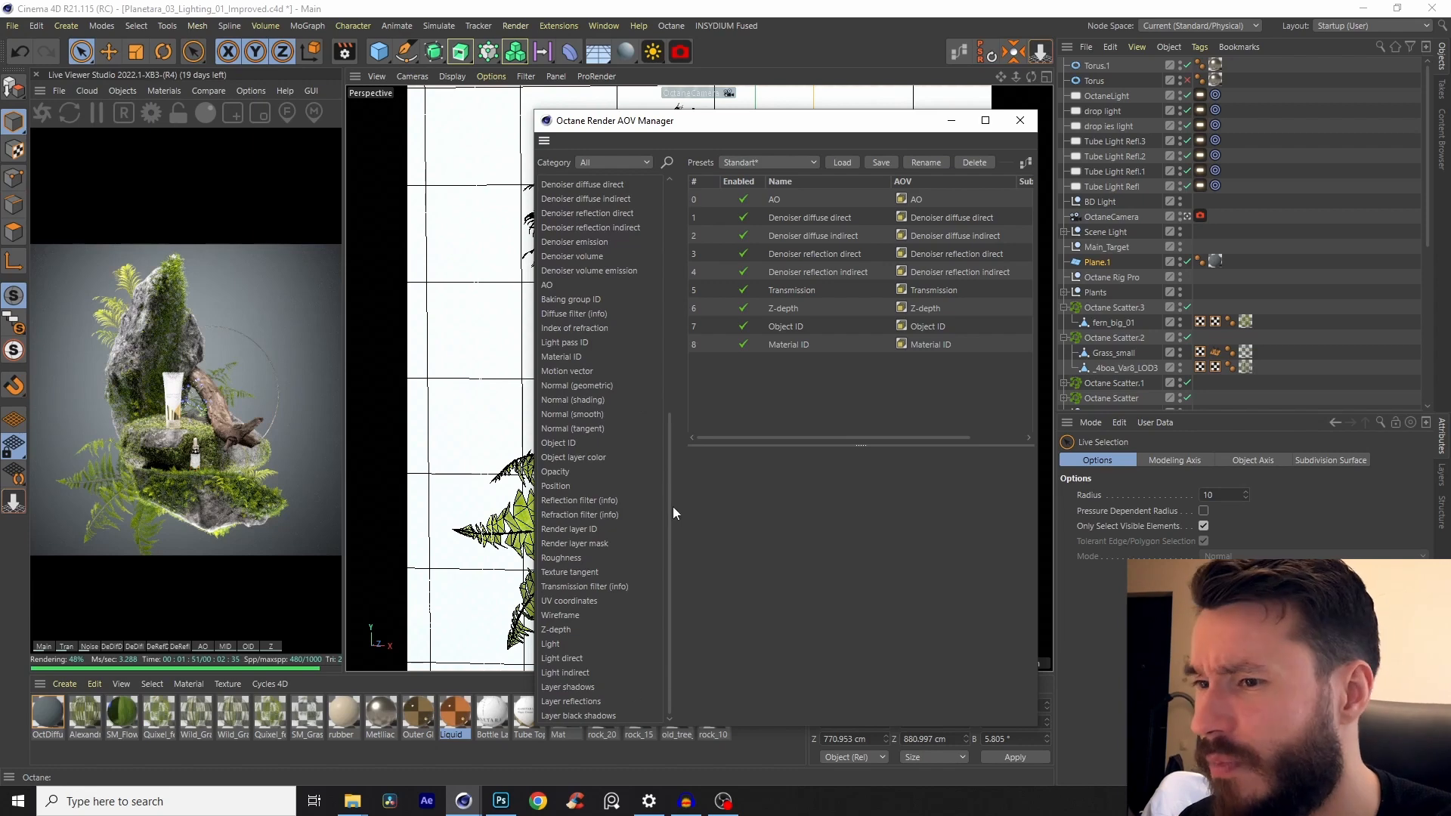
left_click_drag(668, 509, 719, 716)
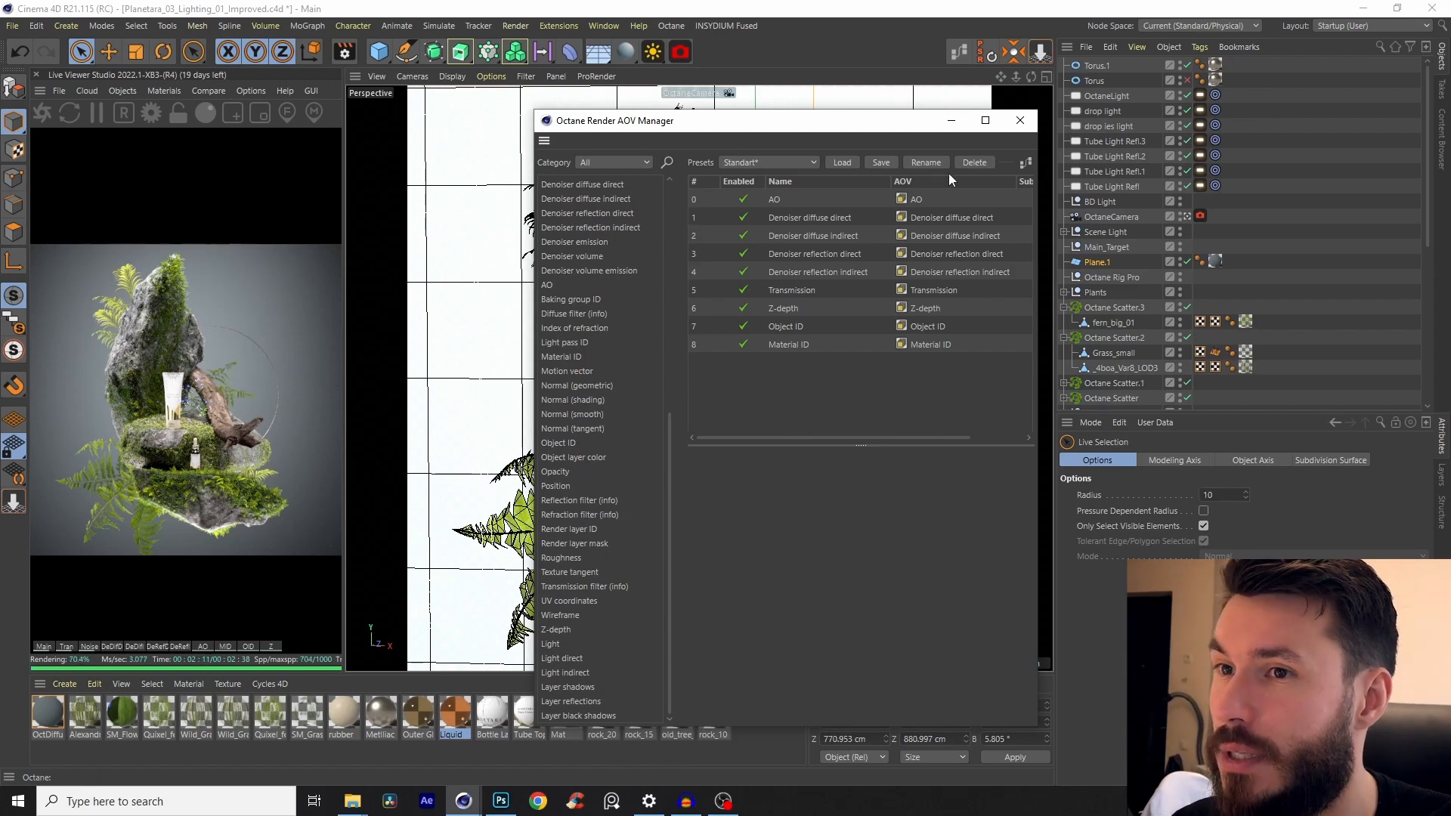
left_click(1020, 120)
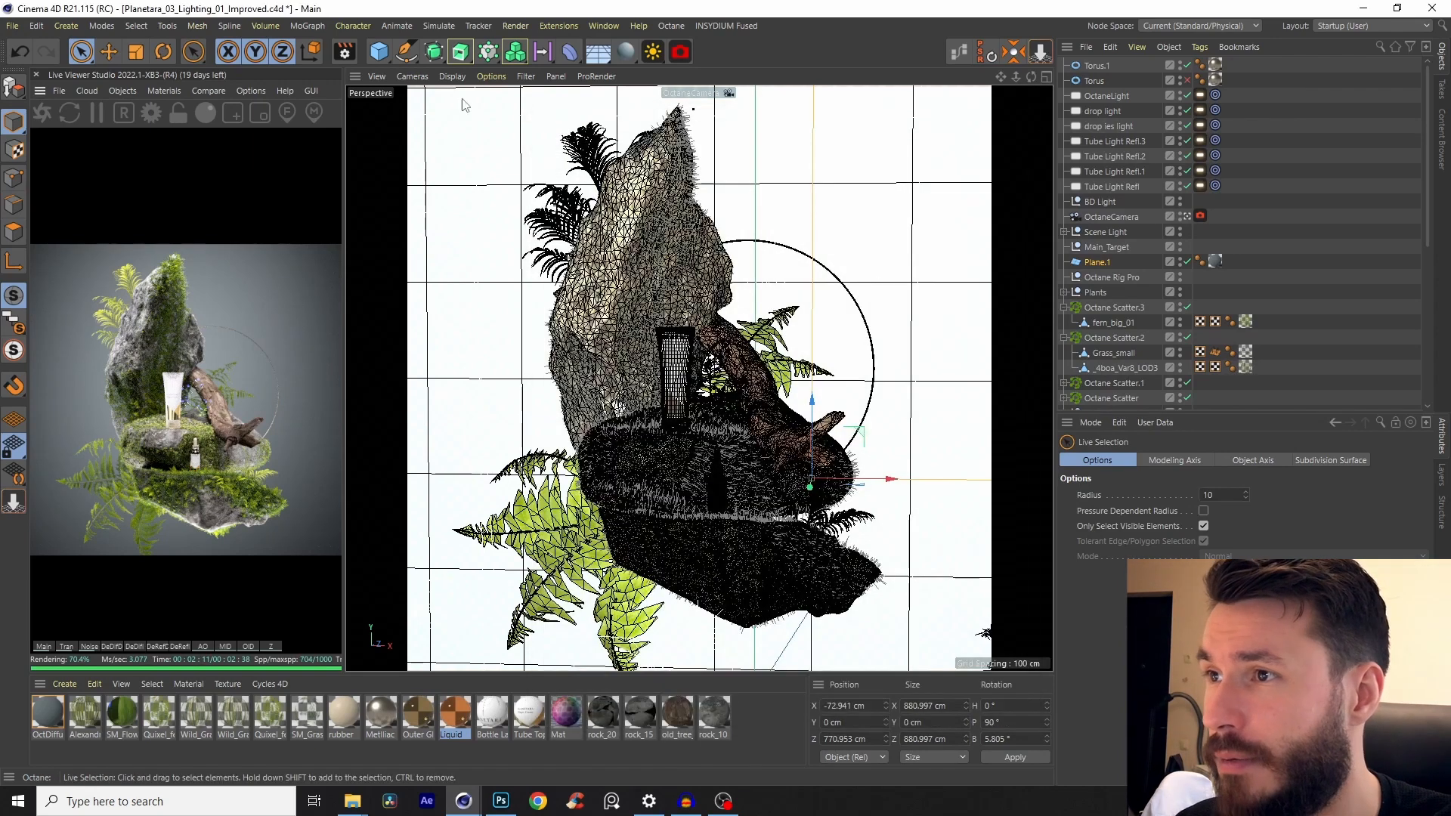
- Open the render settings, choose PSD as the render pass format and check the available depth and format options
key("ctrl+b")
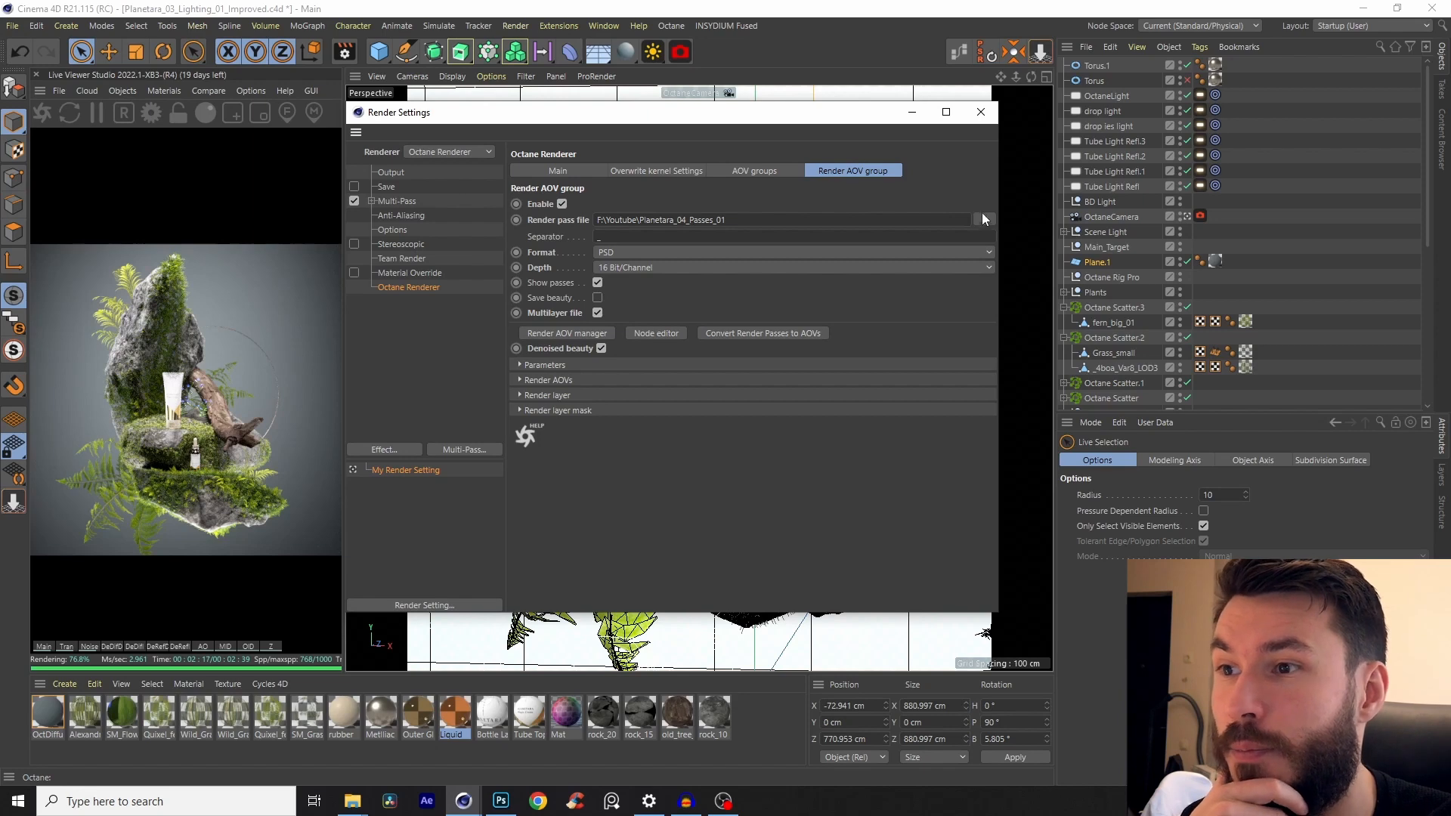
left_click(623, 253)
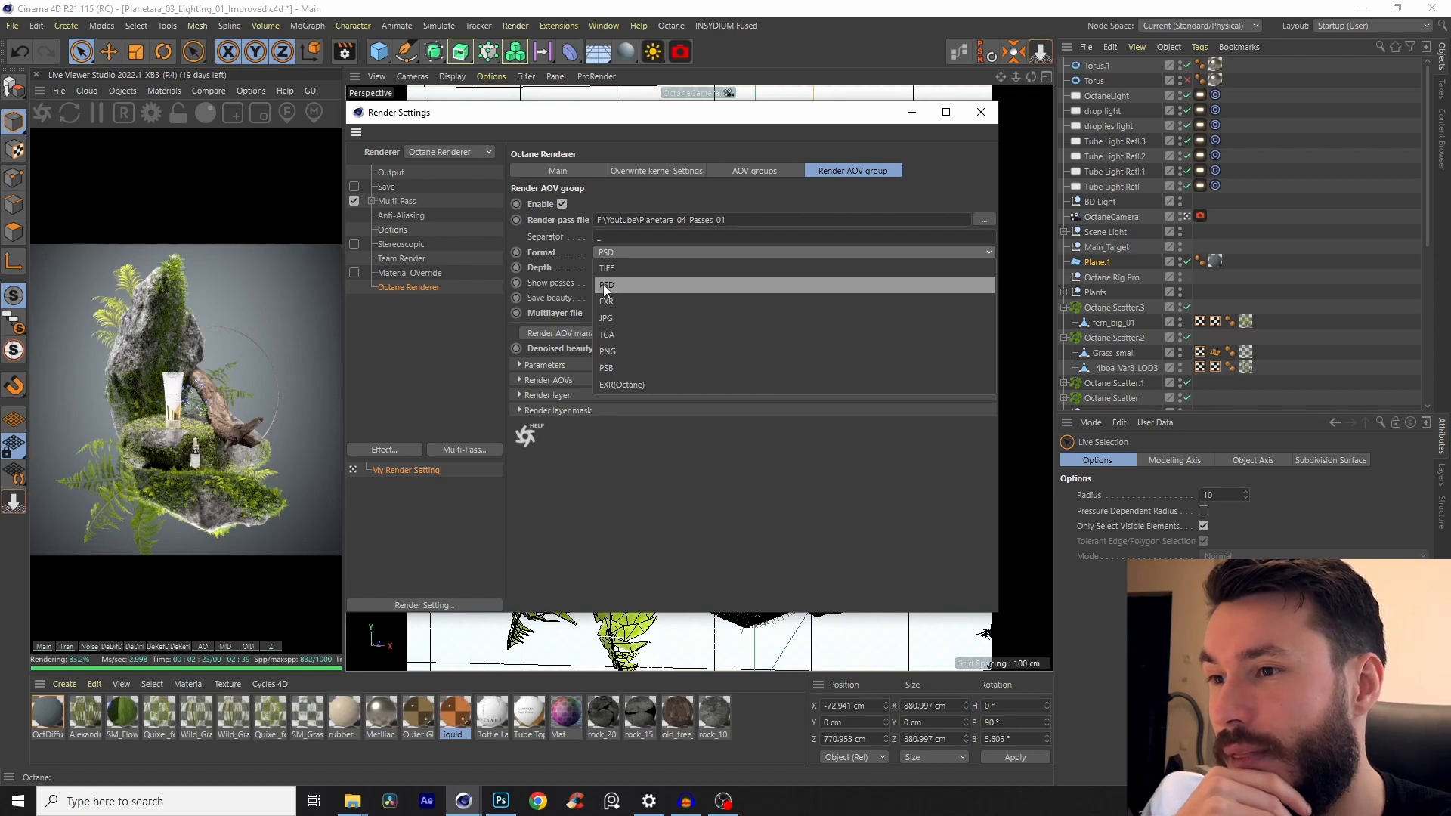
left_click(609, 286)
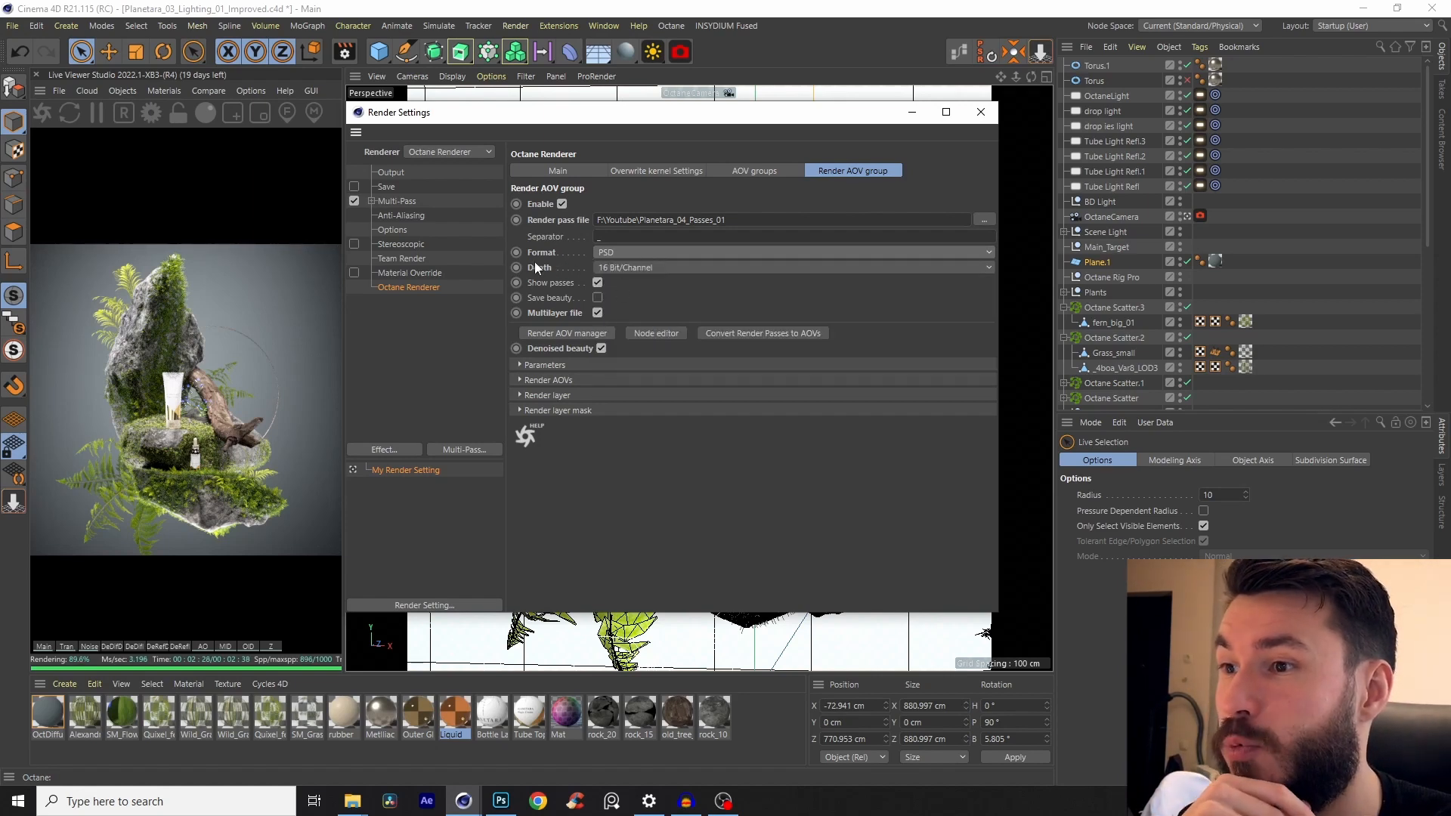
left_click(601, 262)
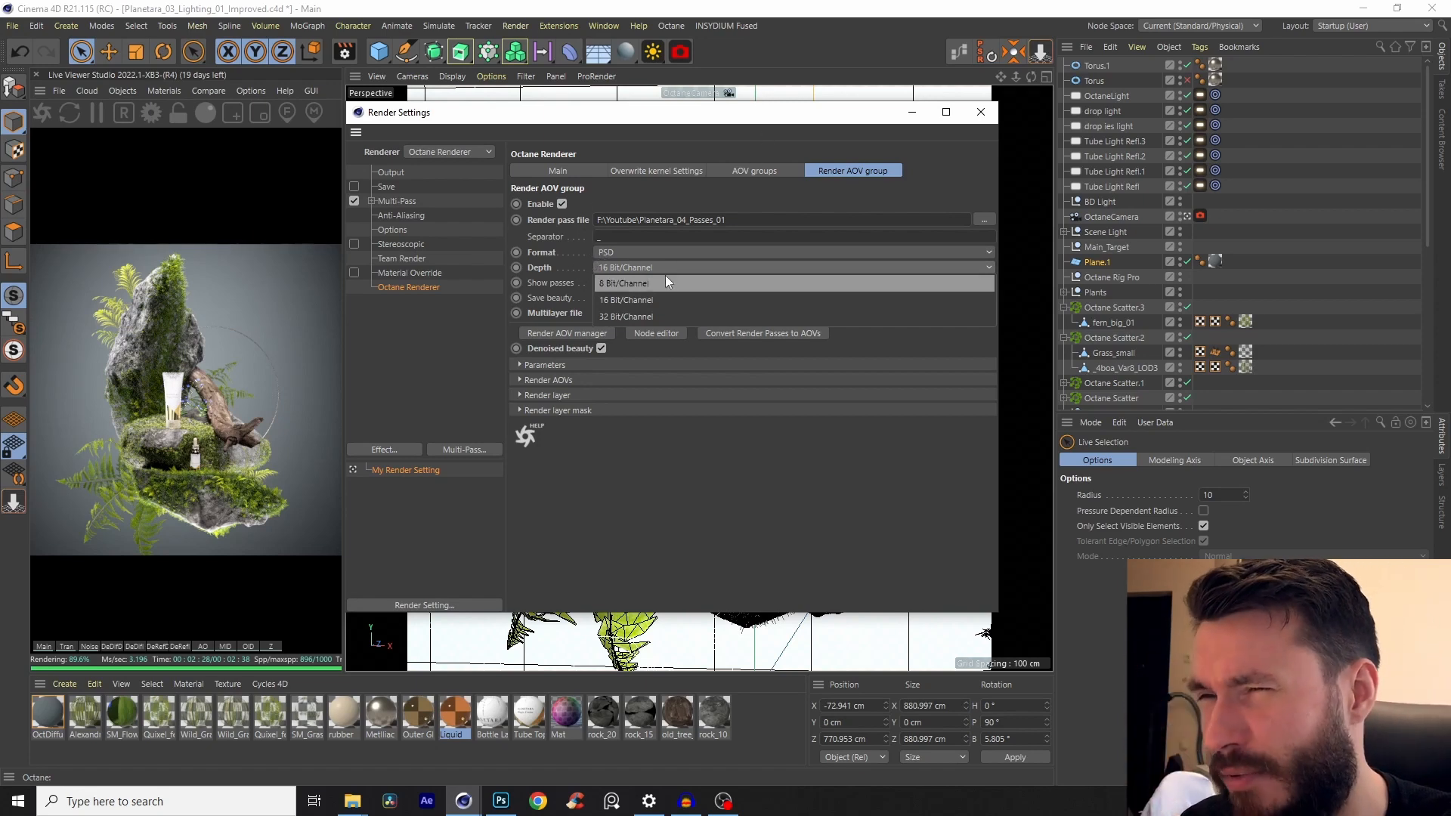
left_click(560, 265)
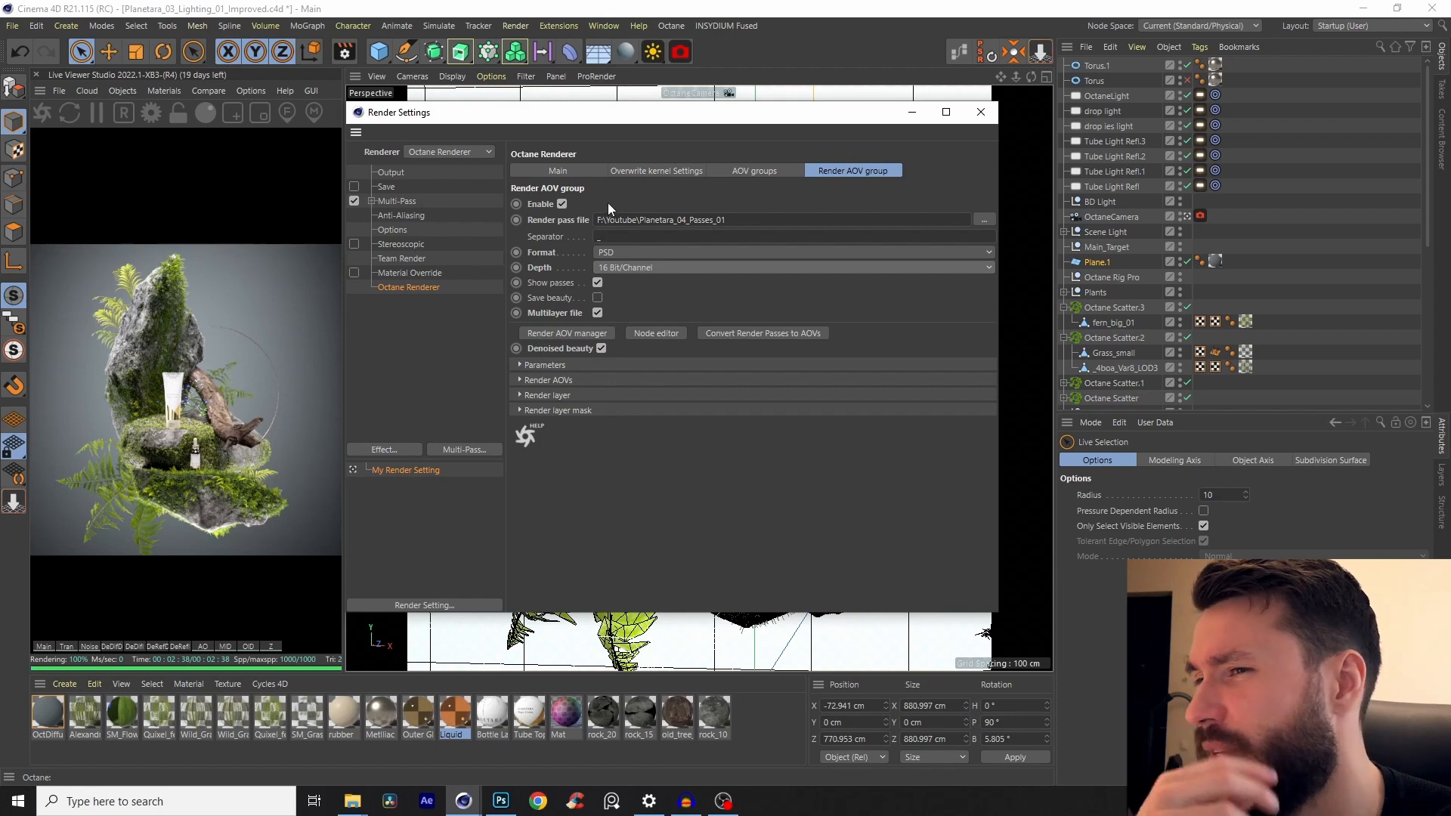
left_click(612, 252)
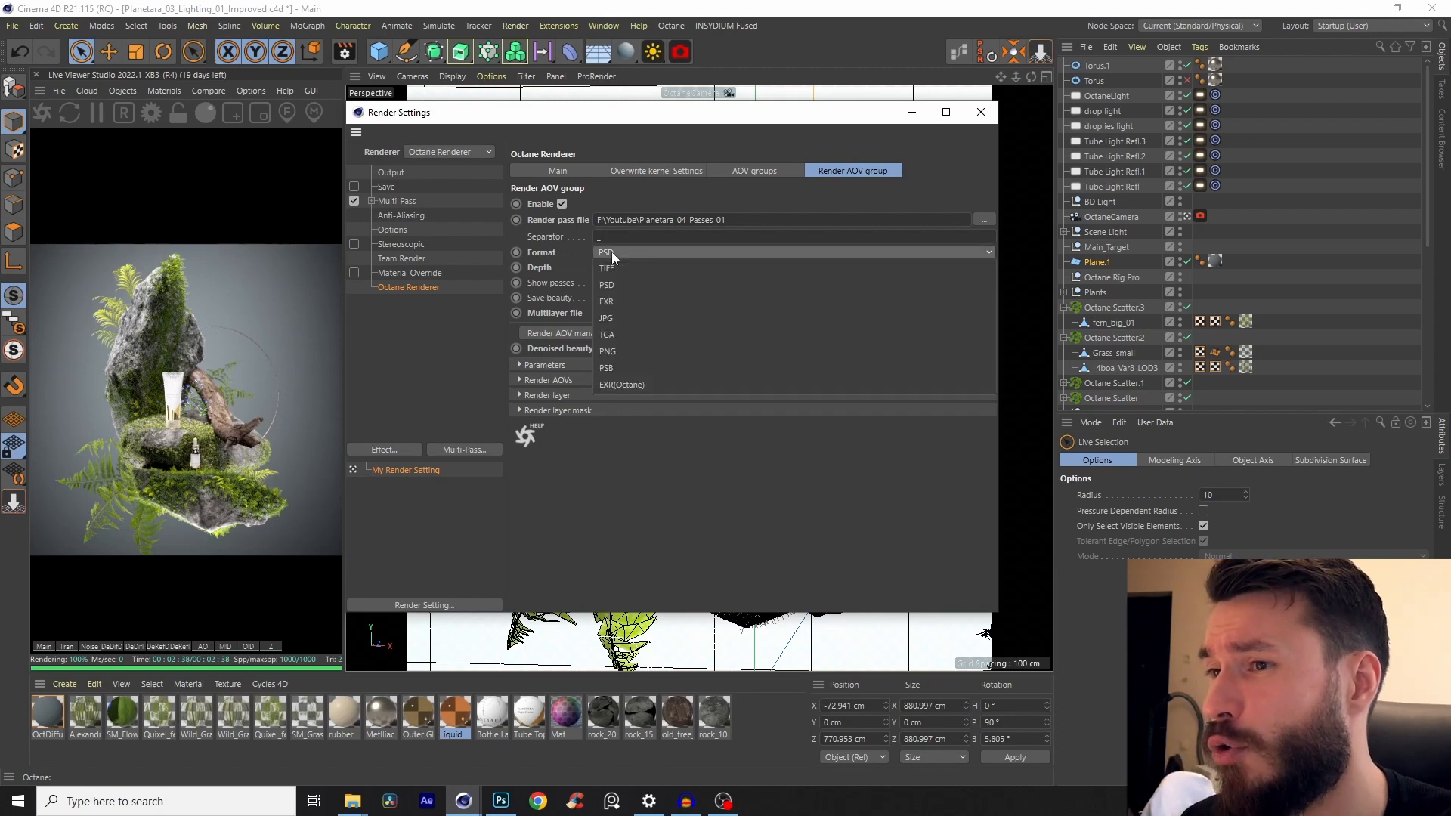
left_click(582, 252)
- Set the render pass depth to 32 Bit/Channel and the format to EXR(Octane)
left_click(605, 267)
left_click(628, 316)
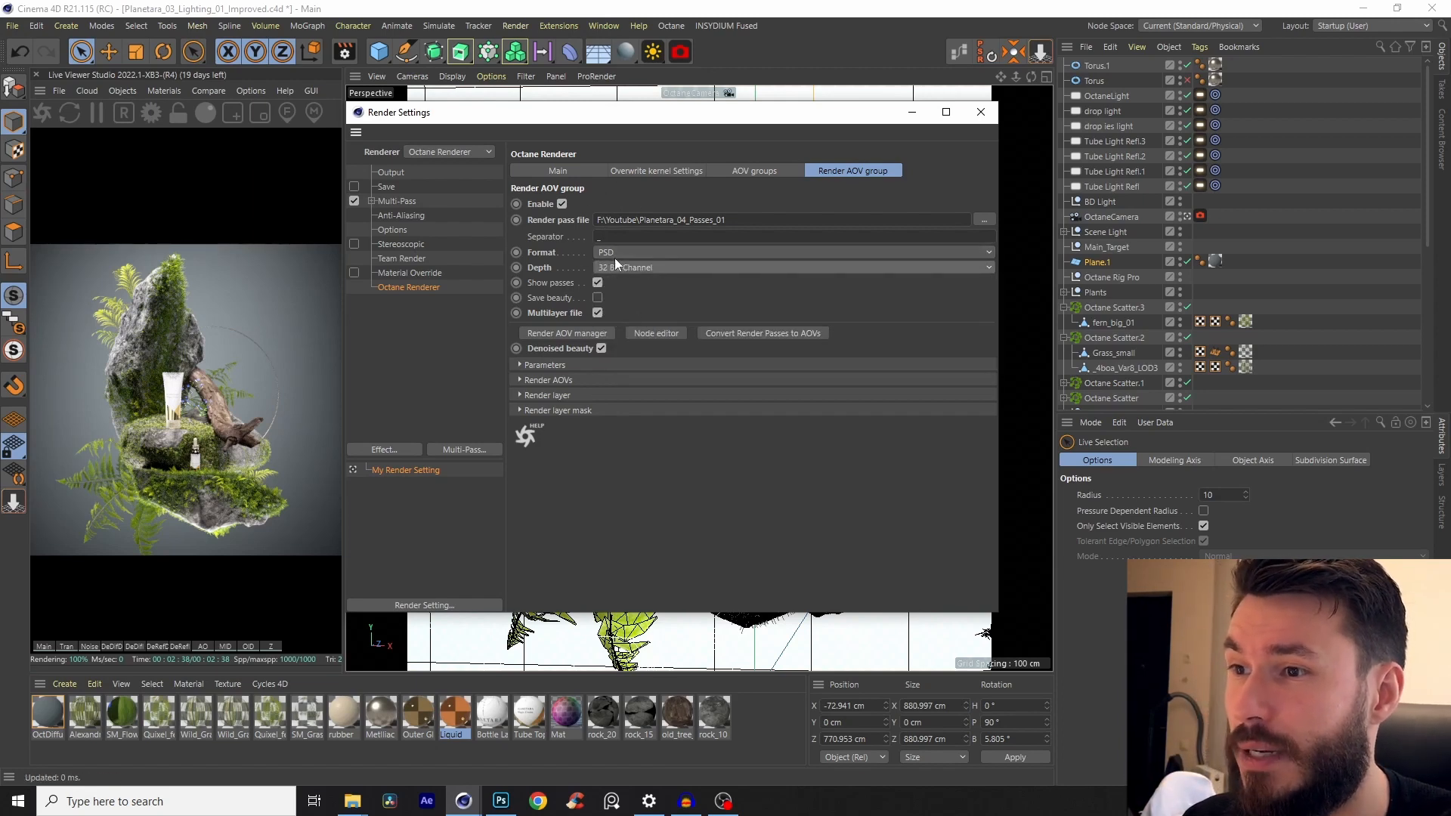
left_click(614, 254)
left_click(615, 385)
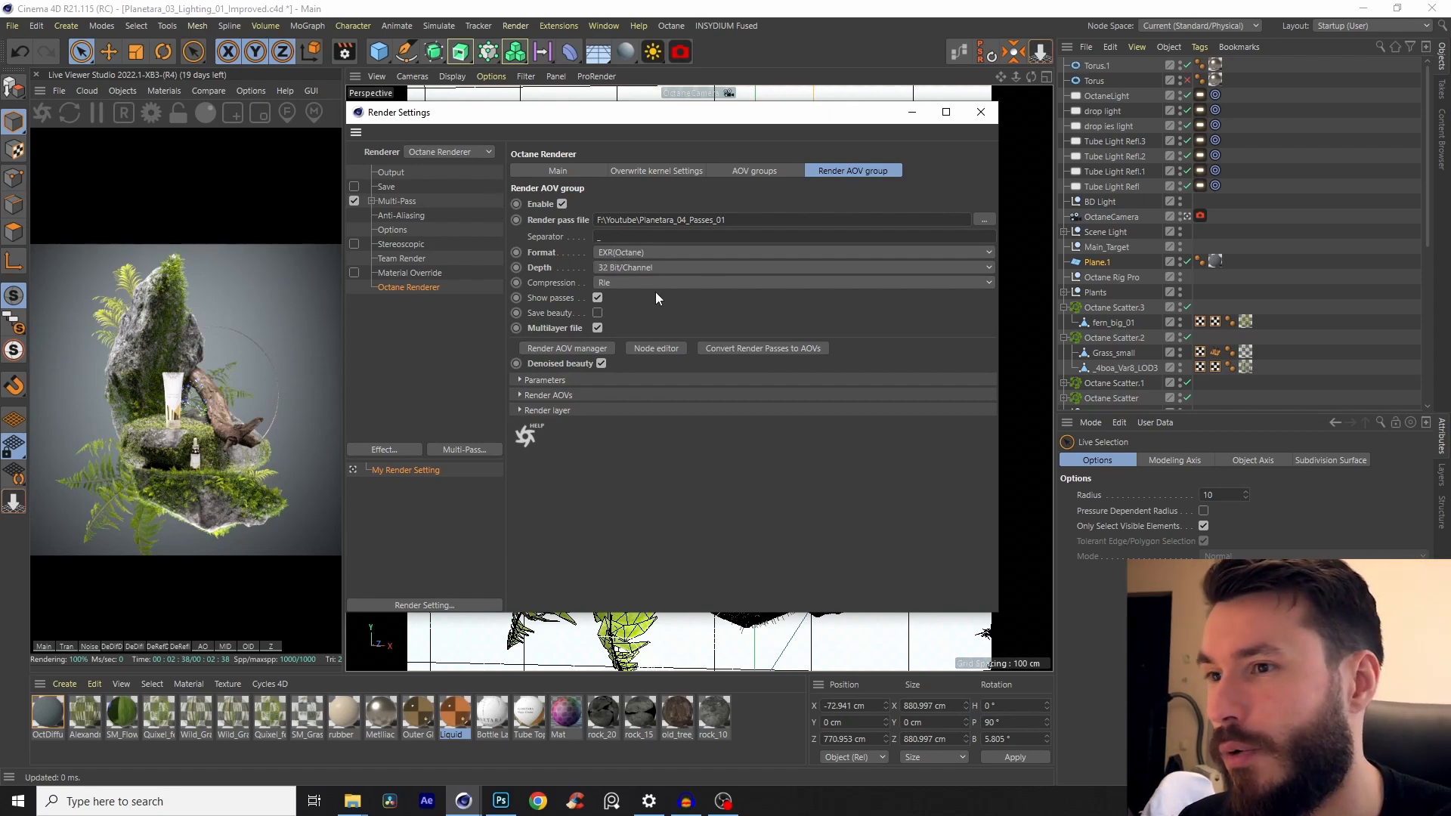
- Set the render pass format back to PSD and the depth to 16 Bit/Channel
left_click(609, 253)
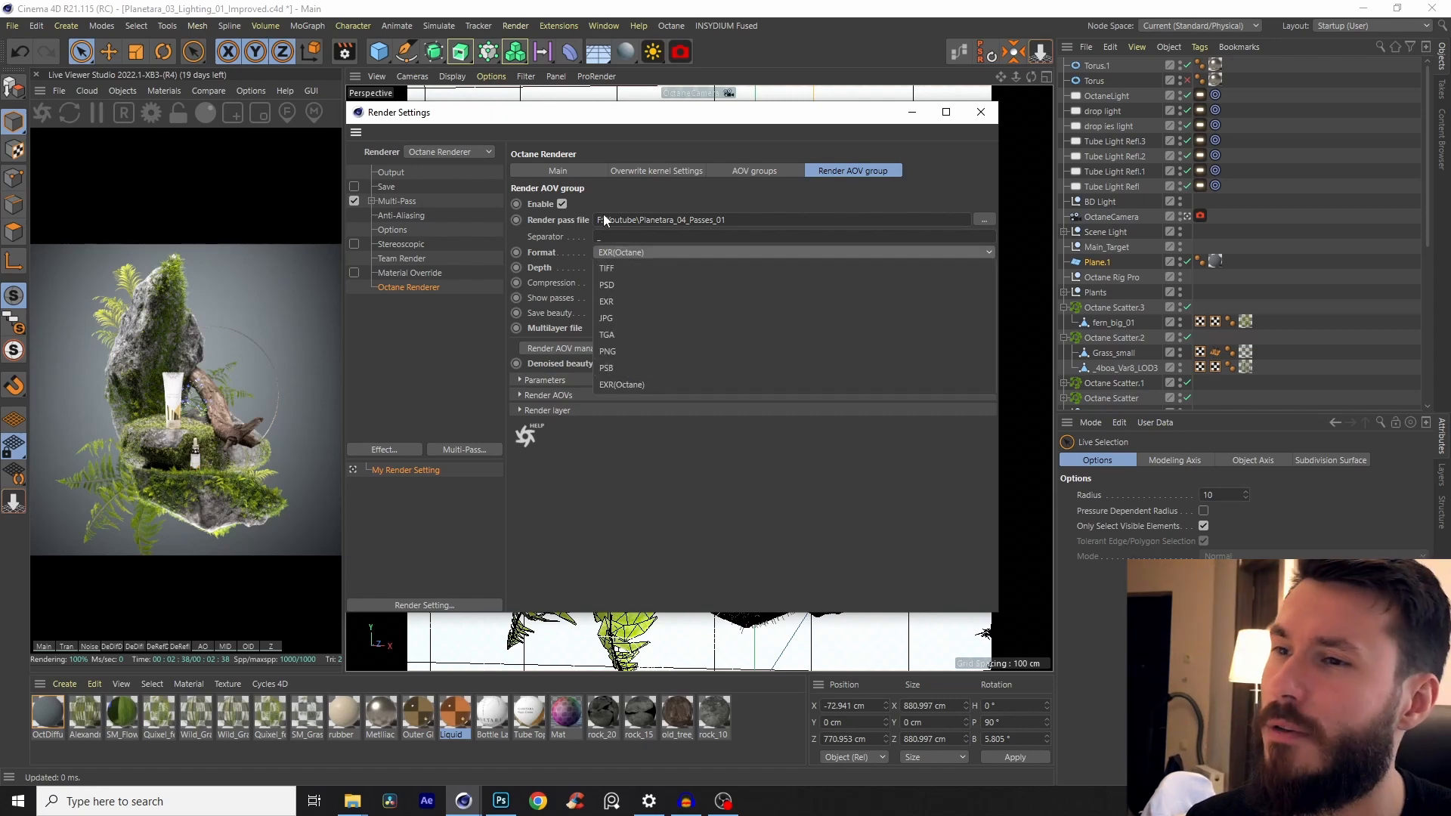
left_click(608, 286)
left_click(612, 267)
left_click(619, 295)
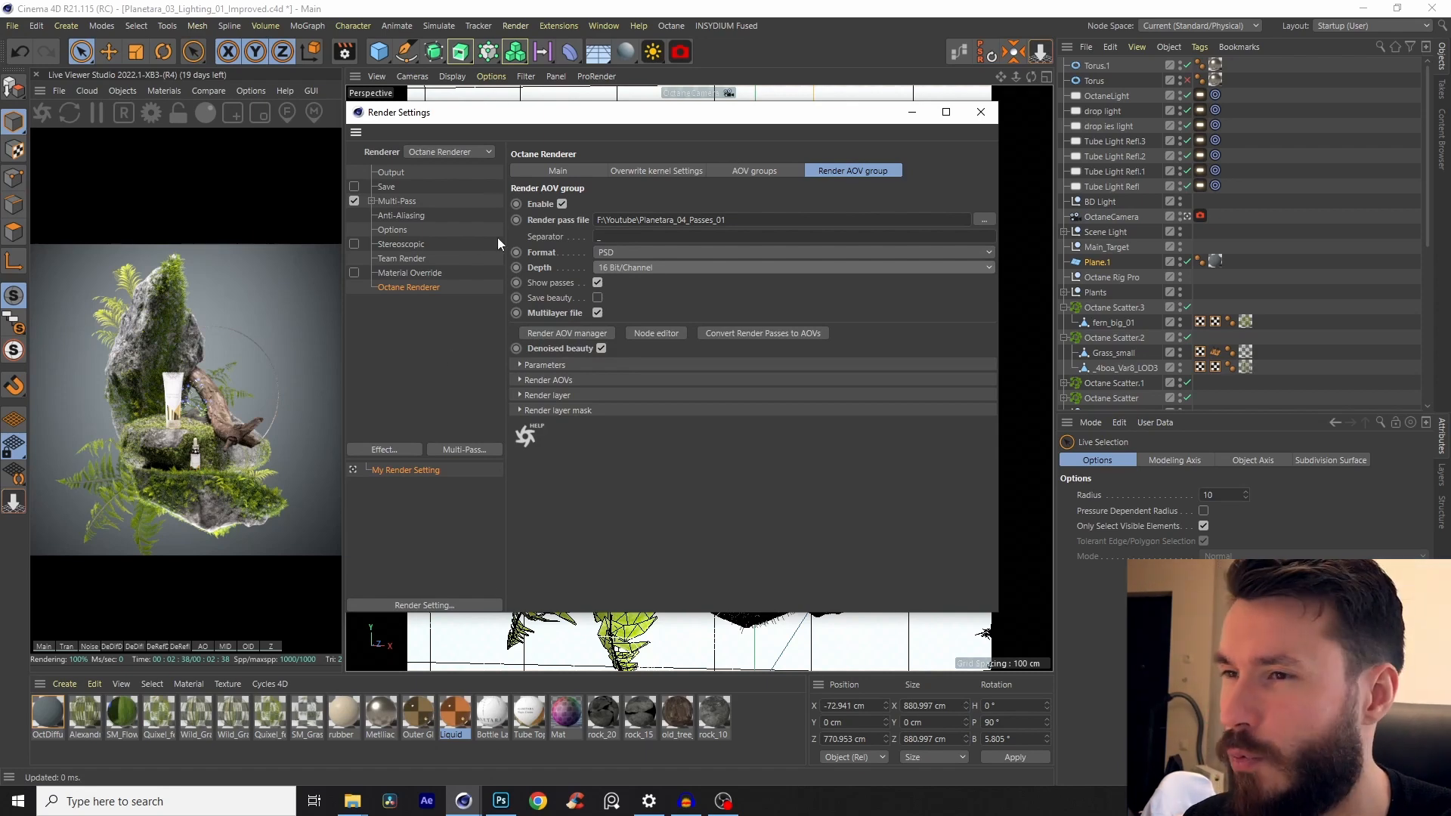
- Try disabling Show passes and Multilayer file with Folders enabled for the AOV output, and turn Multilayer file back on
left_click(597, 282)
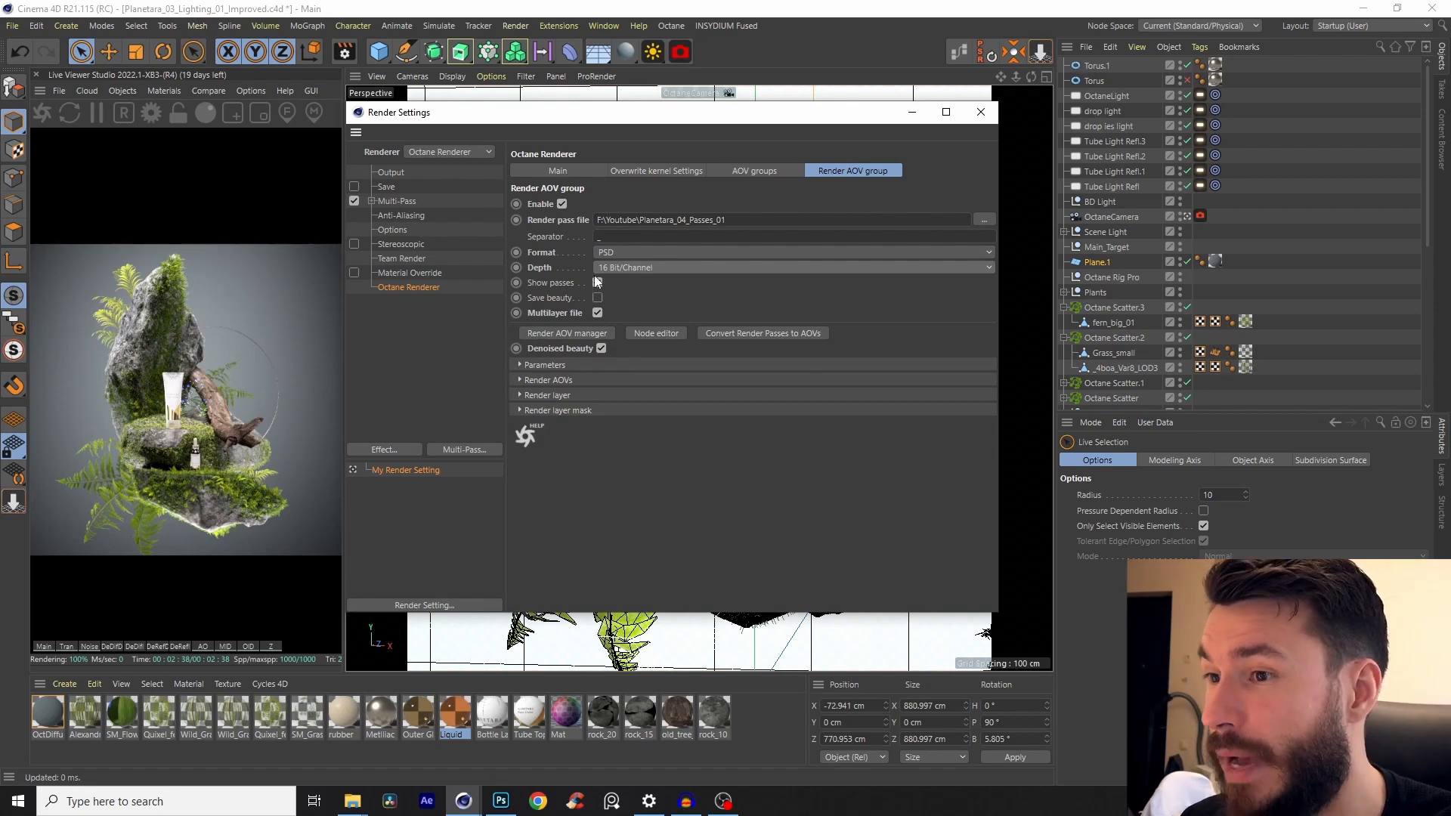
left_click(539, 298)
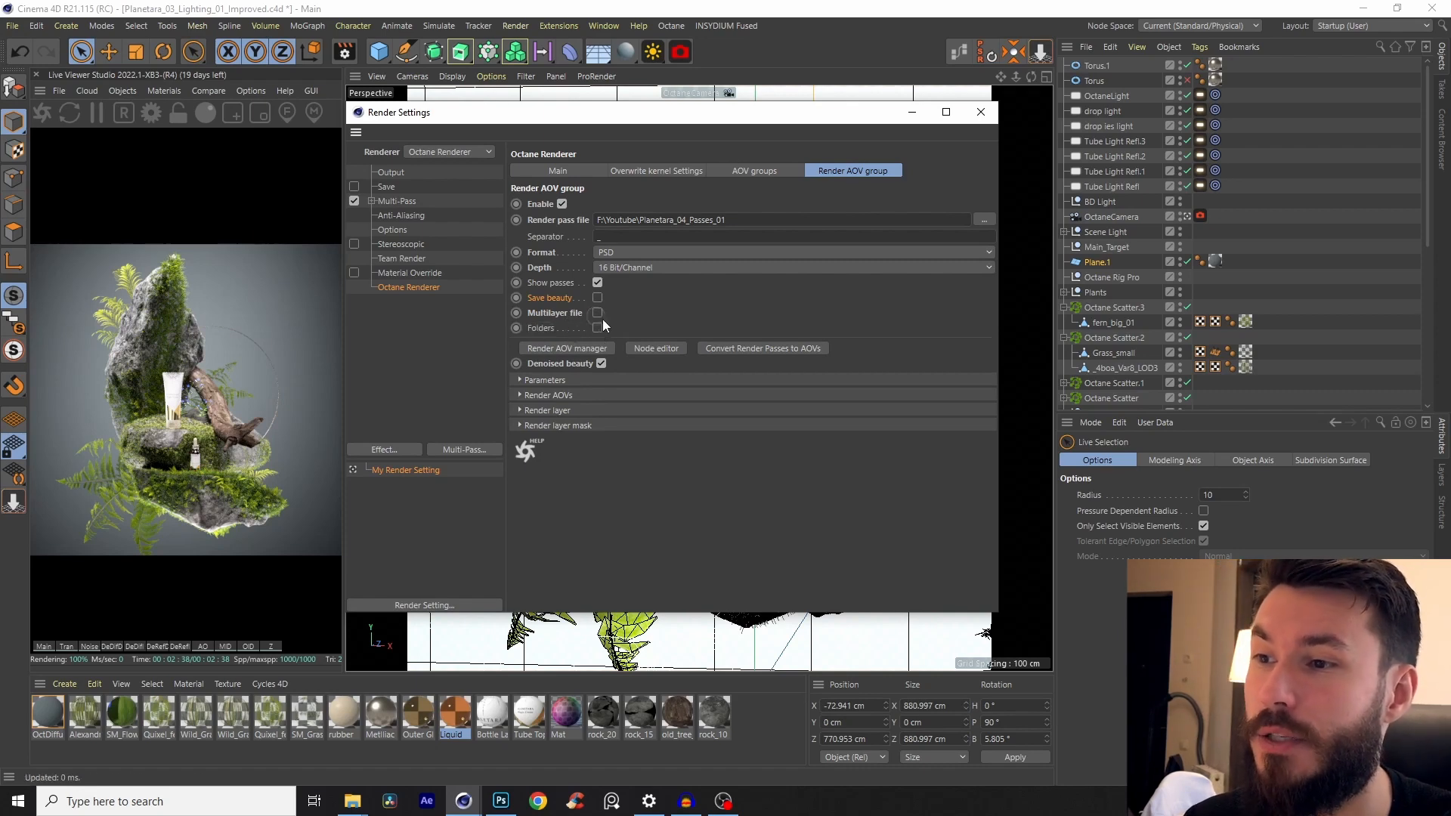
left_click(597, 313)
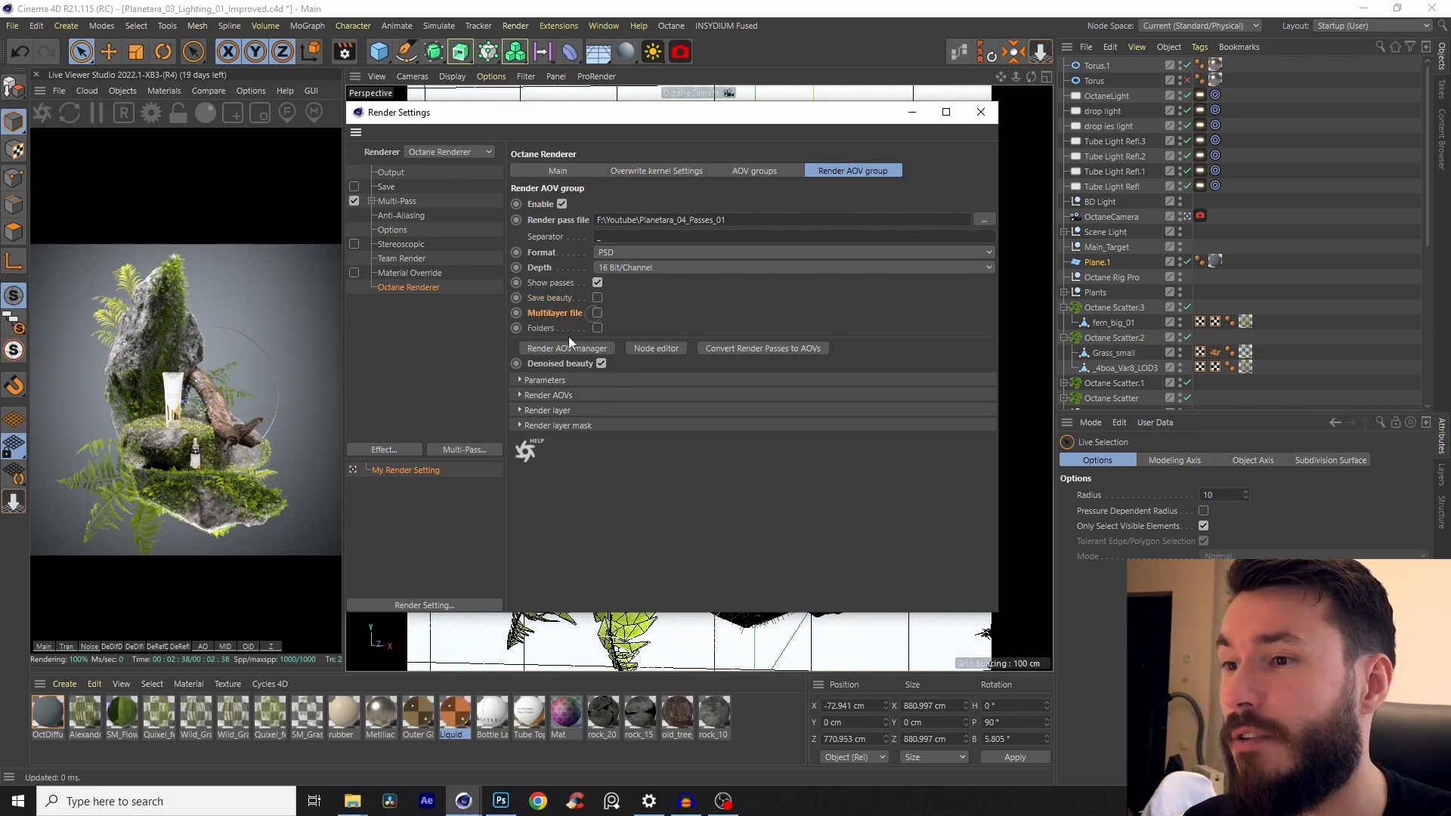
left_click(596, 328)
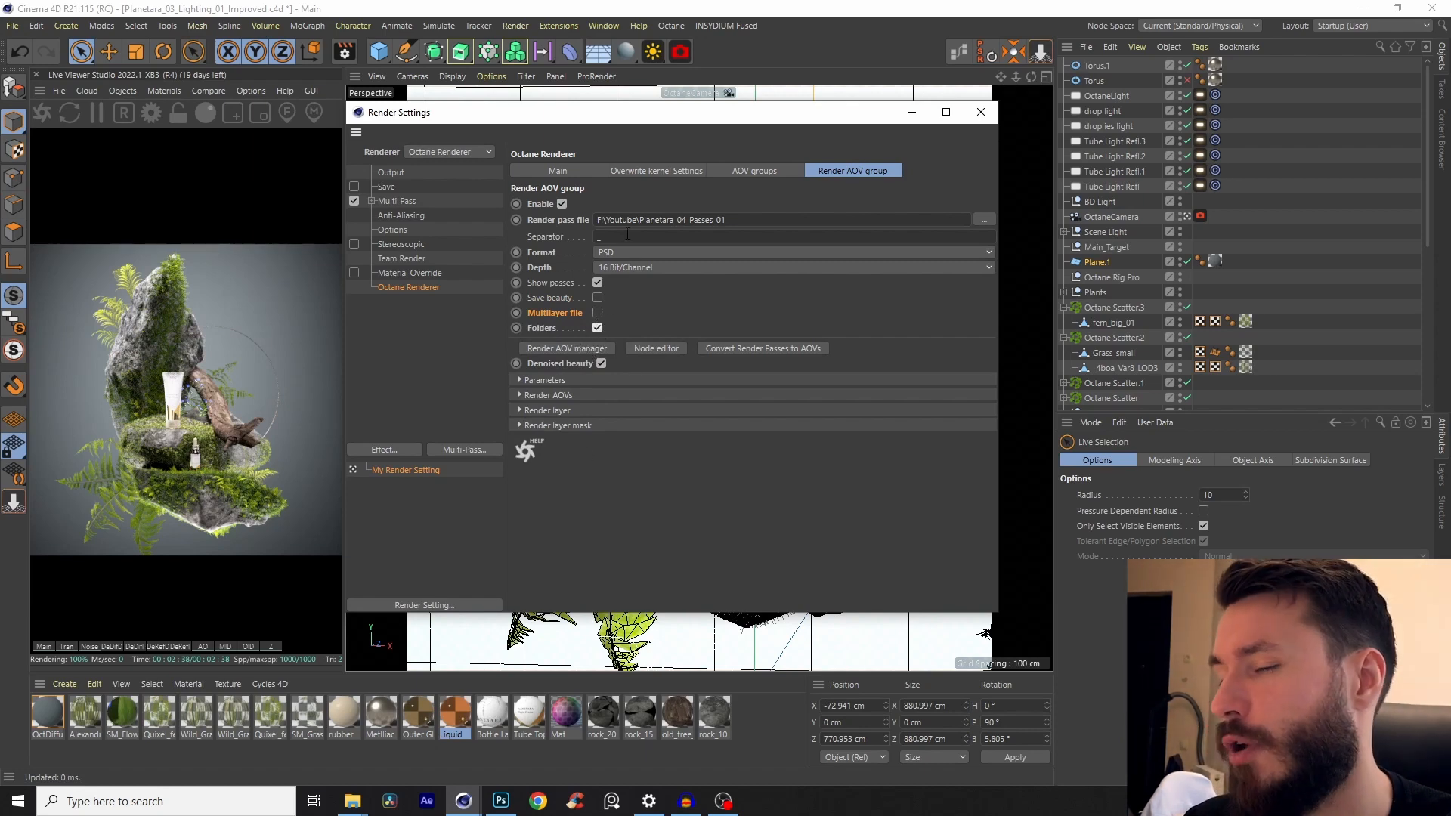
left_click(597, 312)
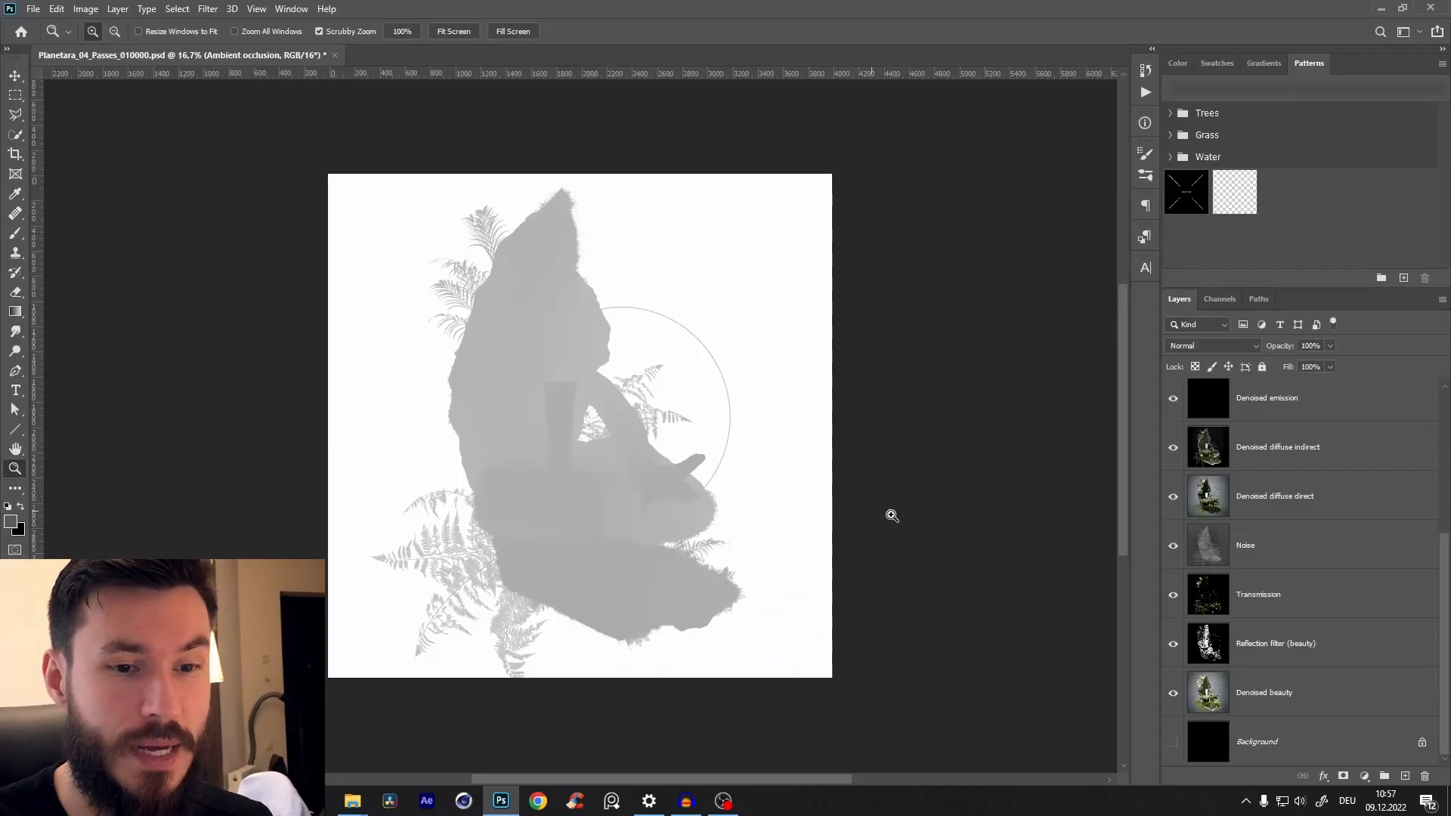
- Switch to Planetara_04_Passes_010000.psd in Photoshop, hide the Z-depth layer and inspect the Ambient occlusion pass around the tube
left_click_drag(1438, 601, 1418, 425)
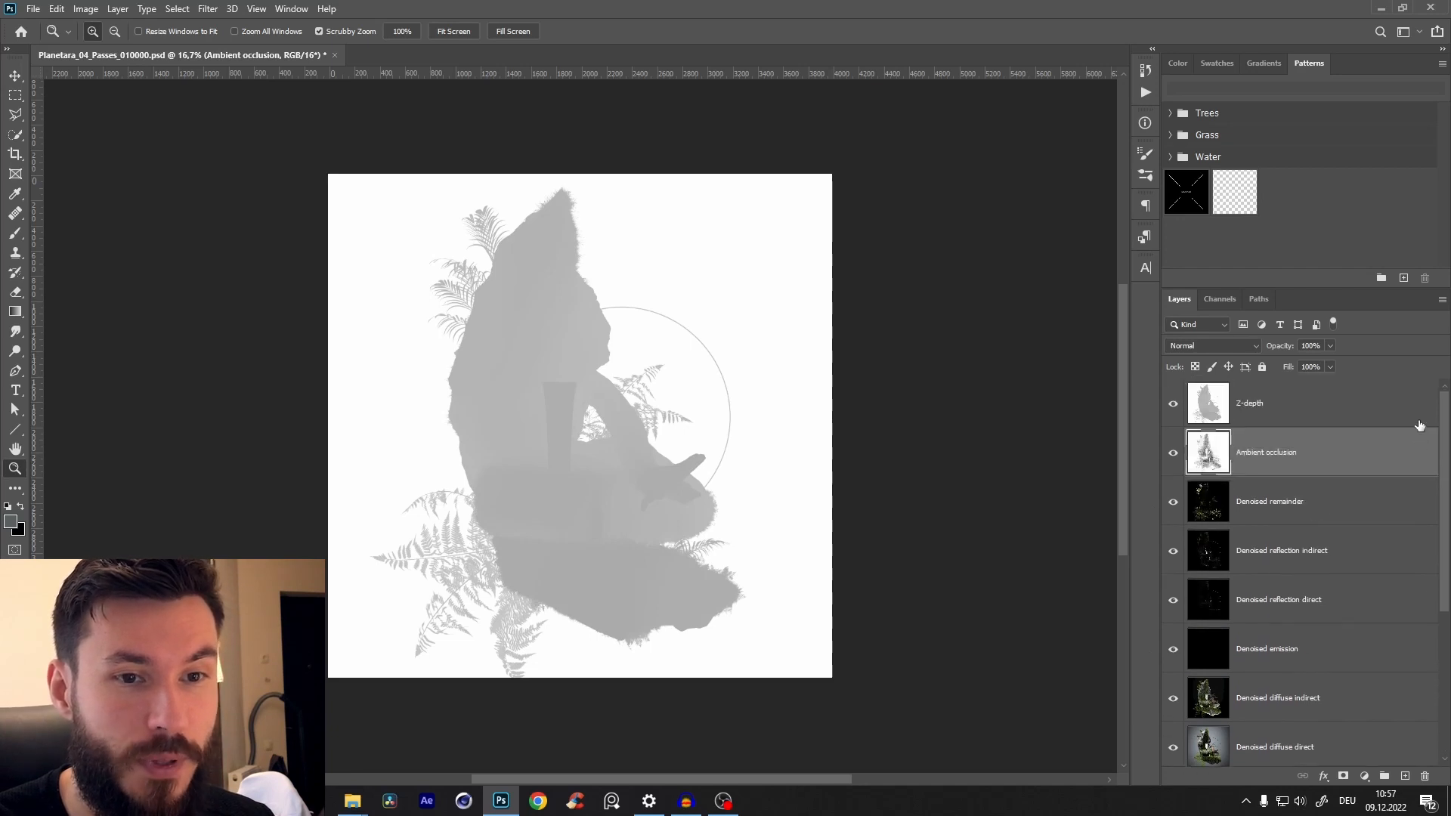
left_click(1172, 402)
left_click_drag(574, 541, 680, 540)
left_click_drag(591, 194, 662, 464)
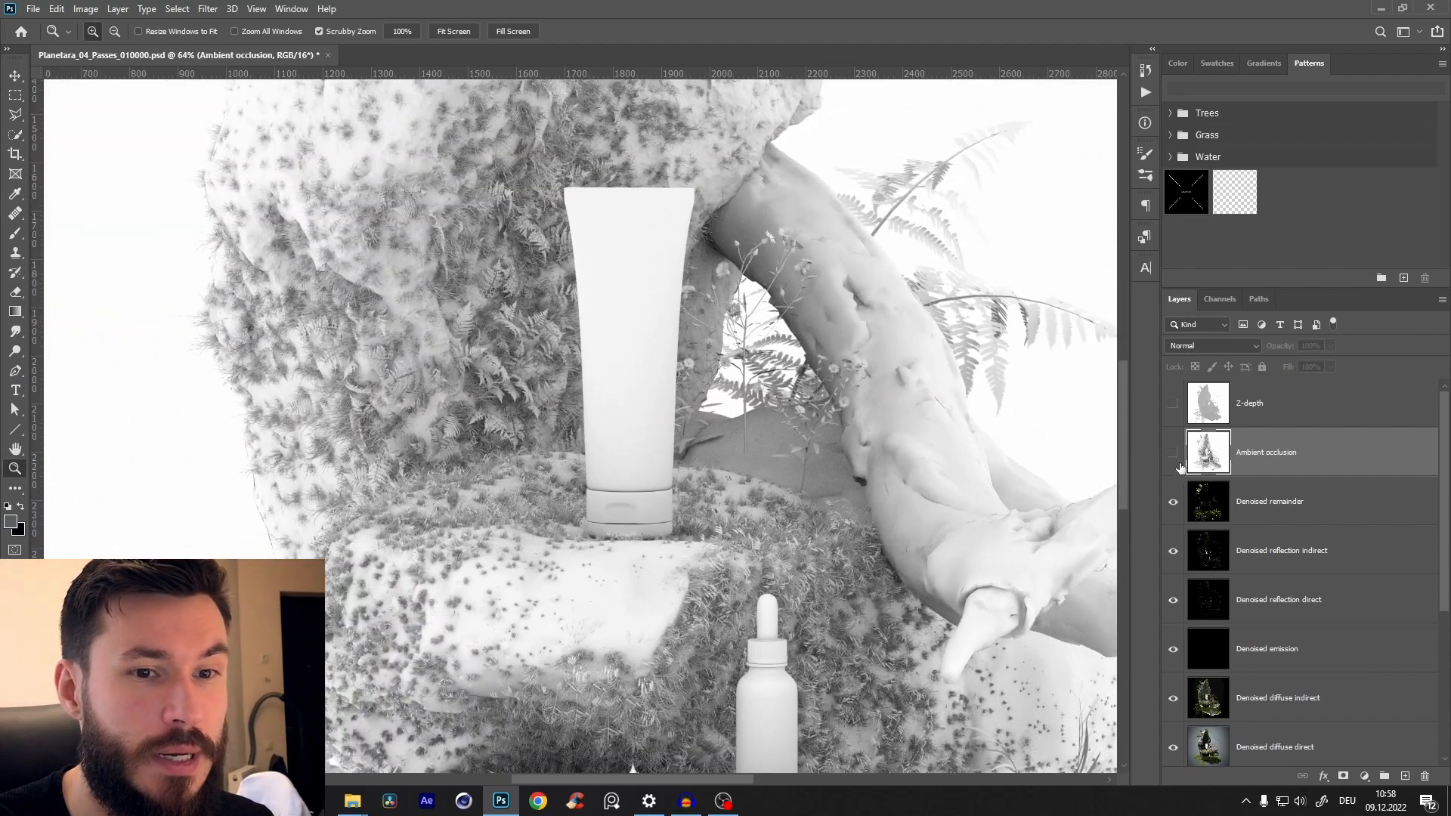
- Hide the Ambient occlusion layer, show only the Denoised beauty layer and inspect the full render
left_click(1173, 452)
scroll(730, 547, "down", 3)
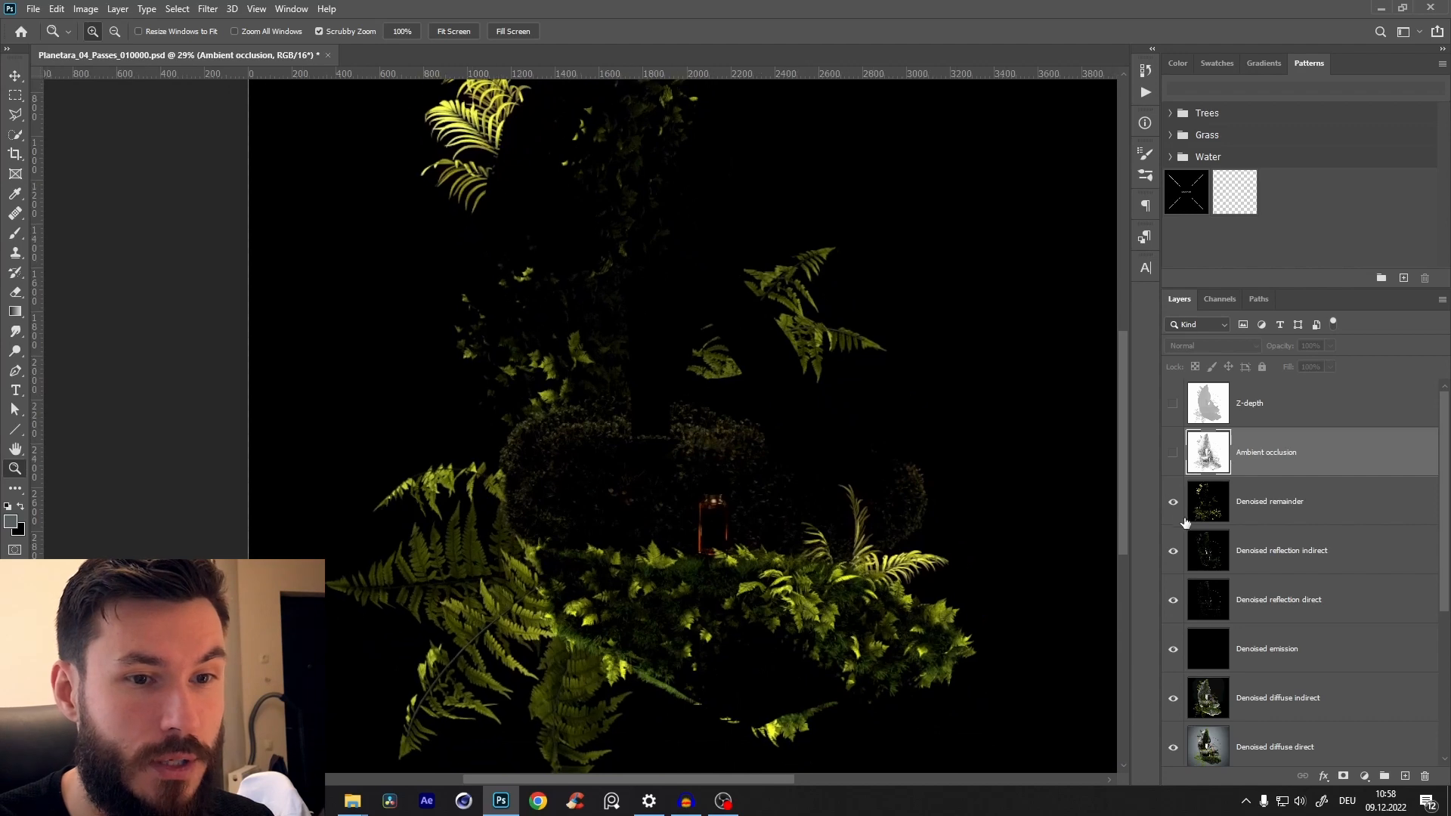
scroll(1449, 484, "down", 1)
scroll(1448, 483, "down", 2)
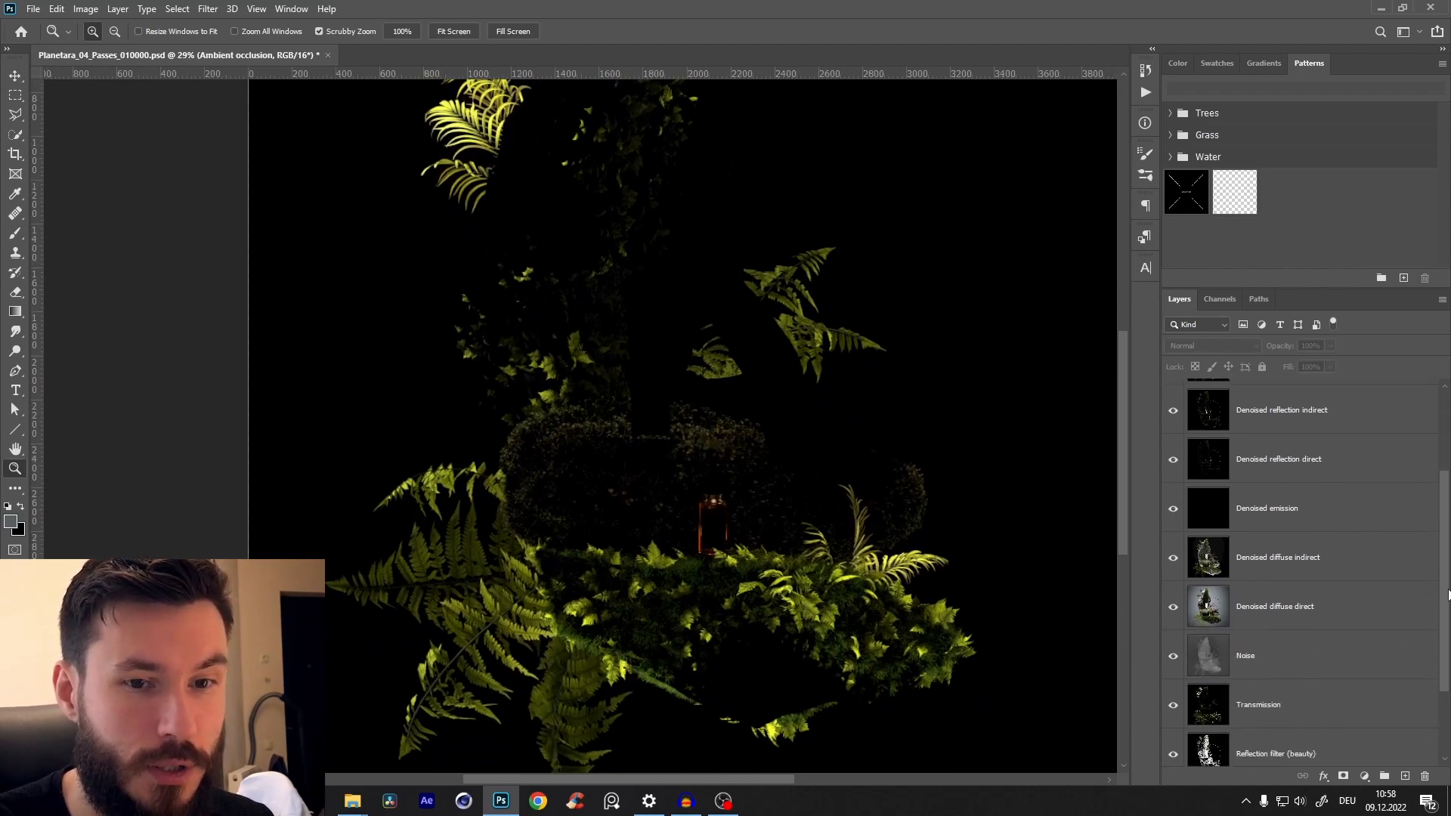
scroll(1446, 599, "down", 2)
left_click(1172, 692, "alt")
scroll(637, 436, "down", 3)
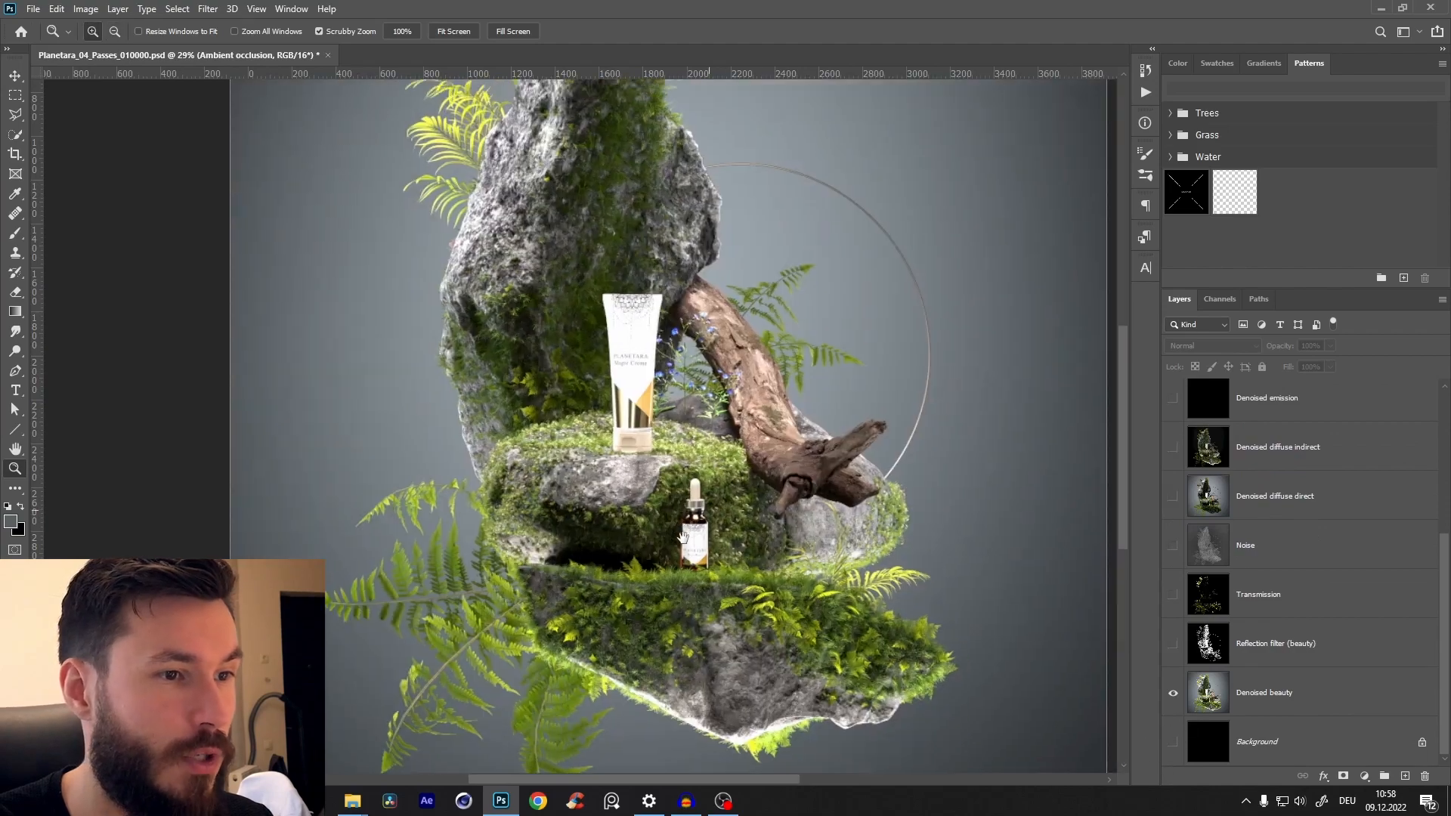
scroll(637, 436, "up", 3)
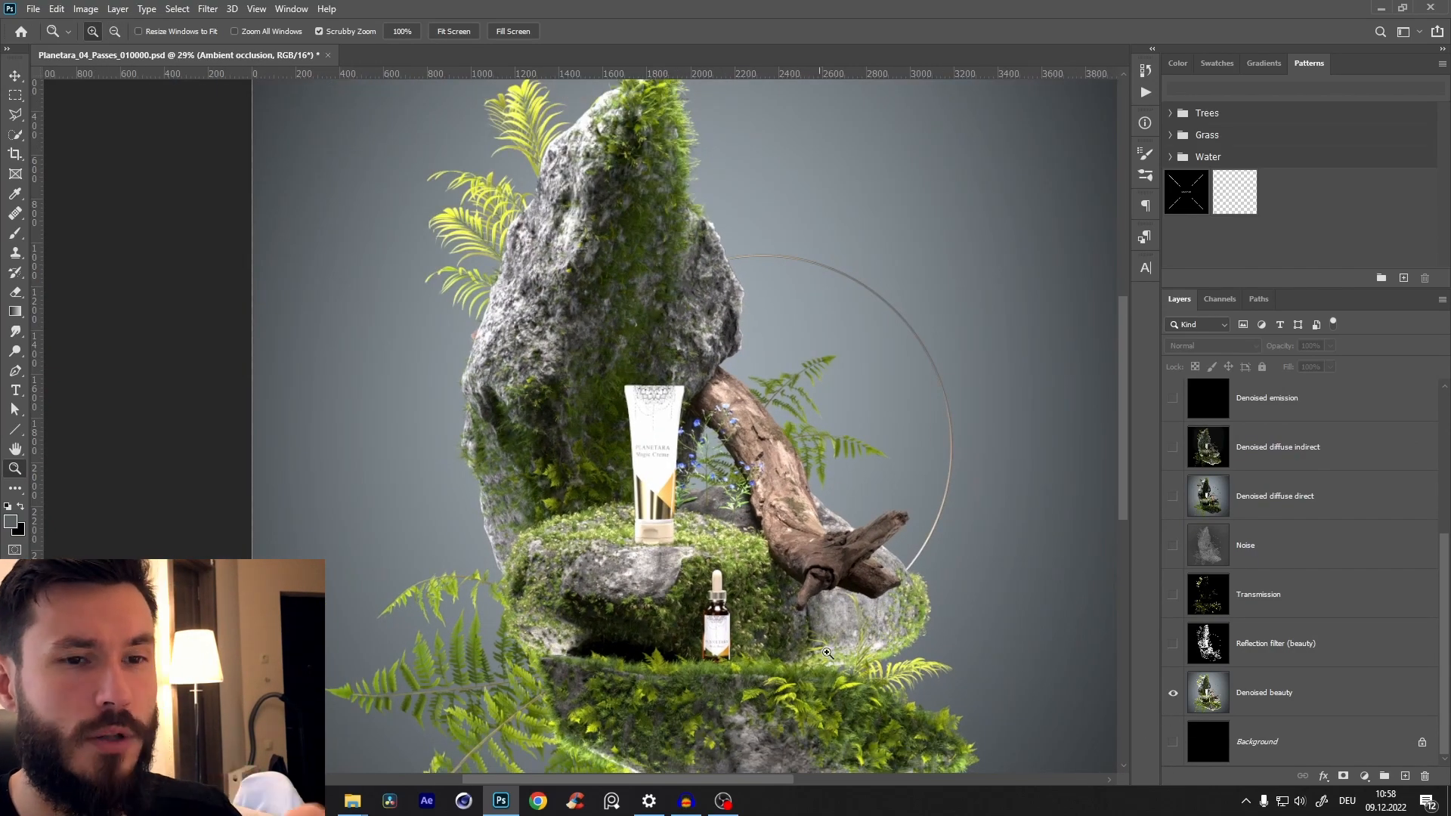
left_click_drag(629, 540, 631, 508)
scroll(649, 521, "down", 3)
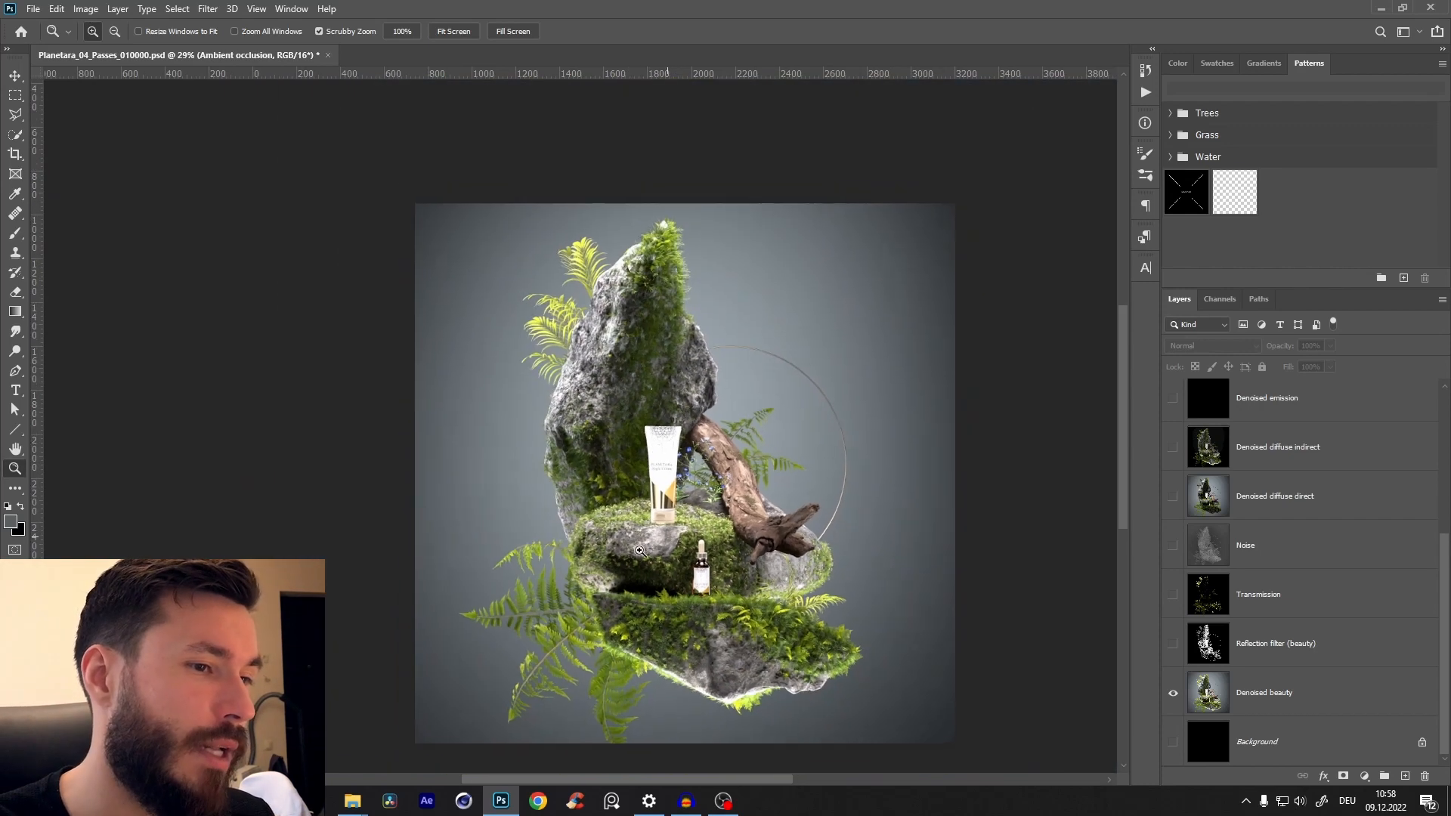
scroll(710, 559, "up", 2)
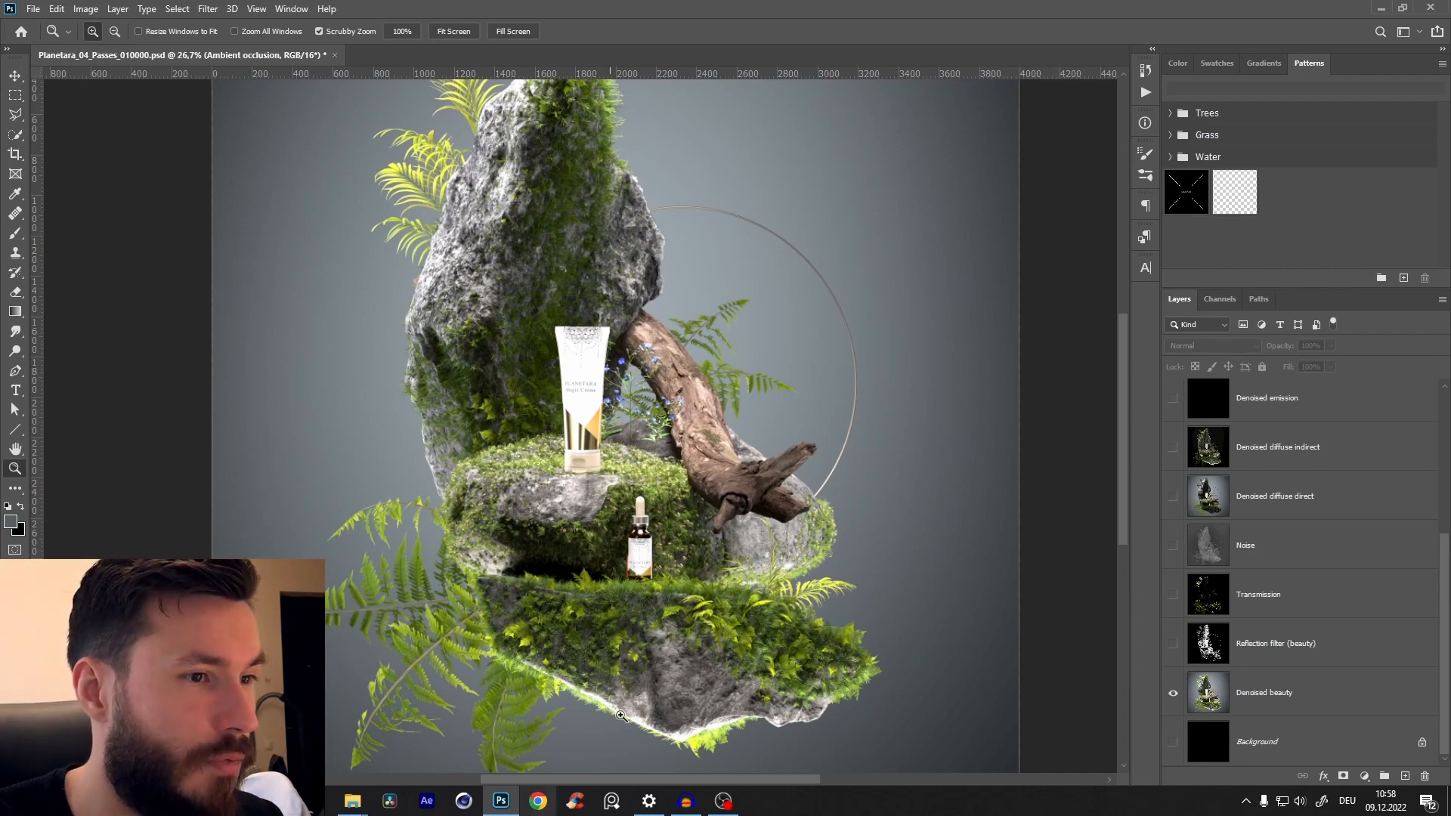
- Delete the Denoised emission layer from the passes document
left_click(1282, 404)
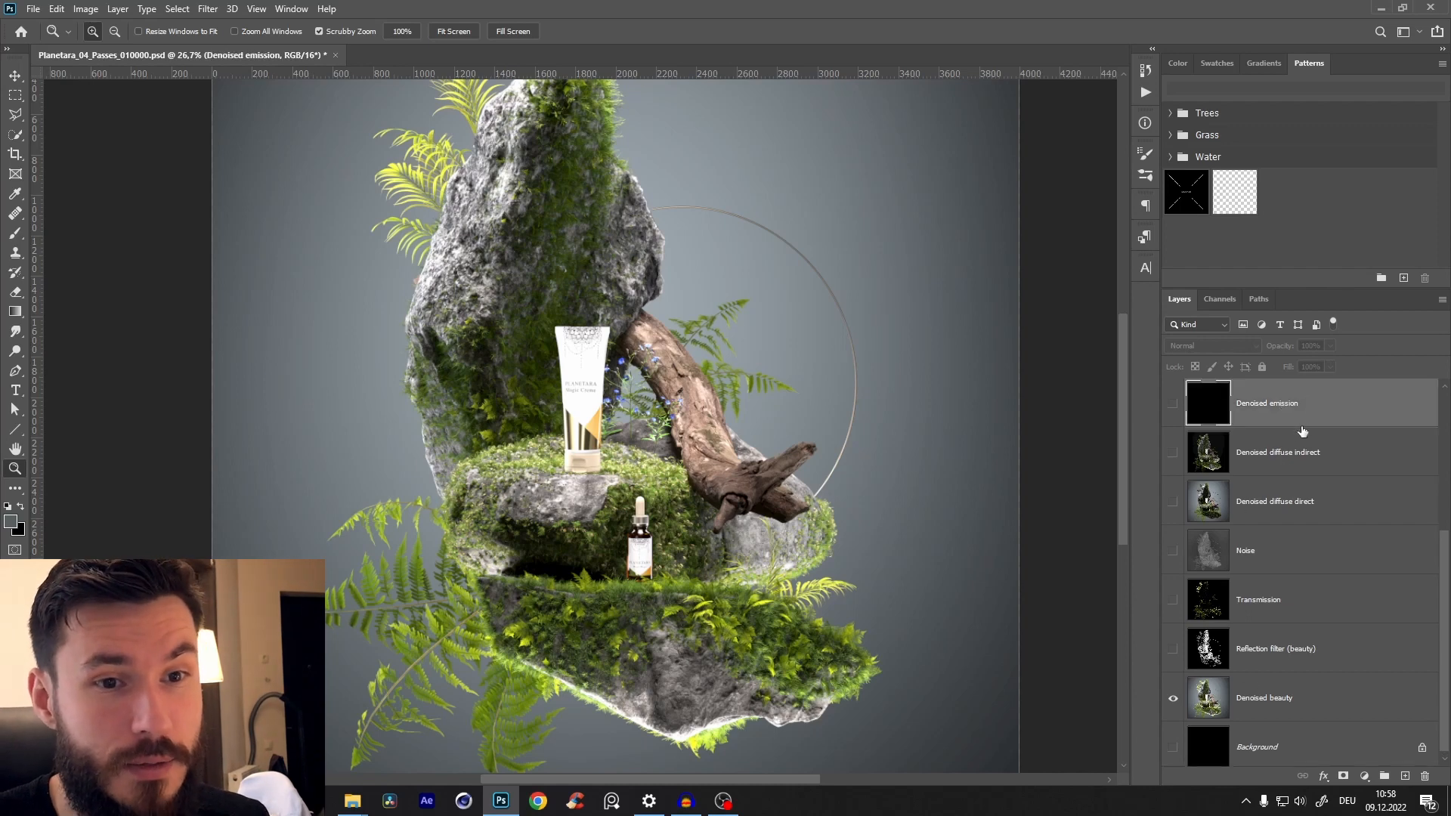
key("Delete")
scroll(1433, 629, "up", 3)
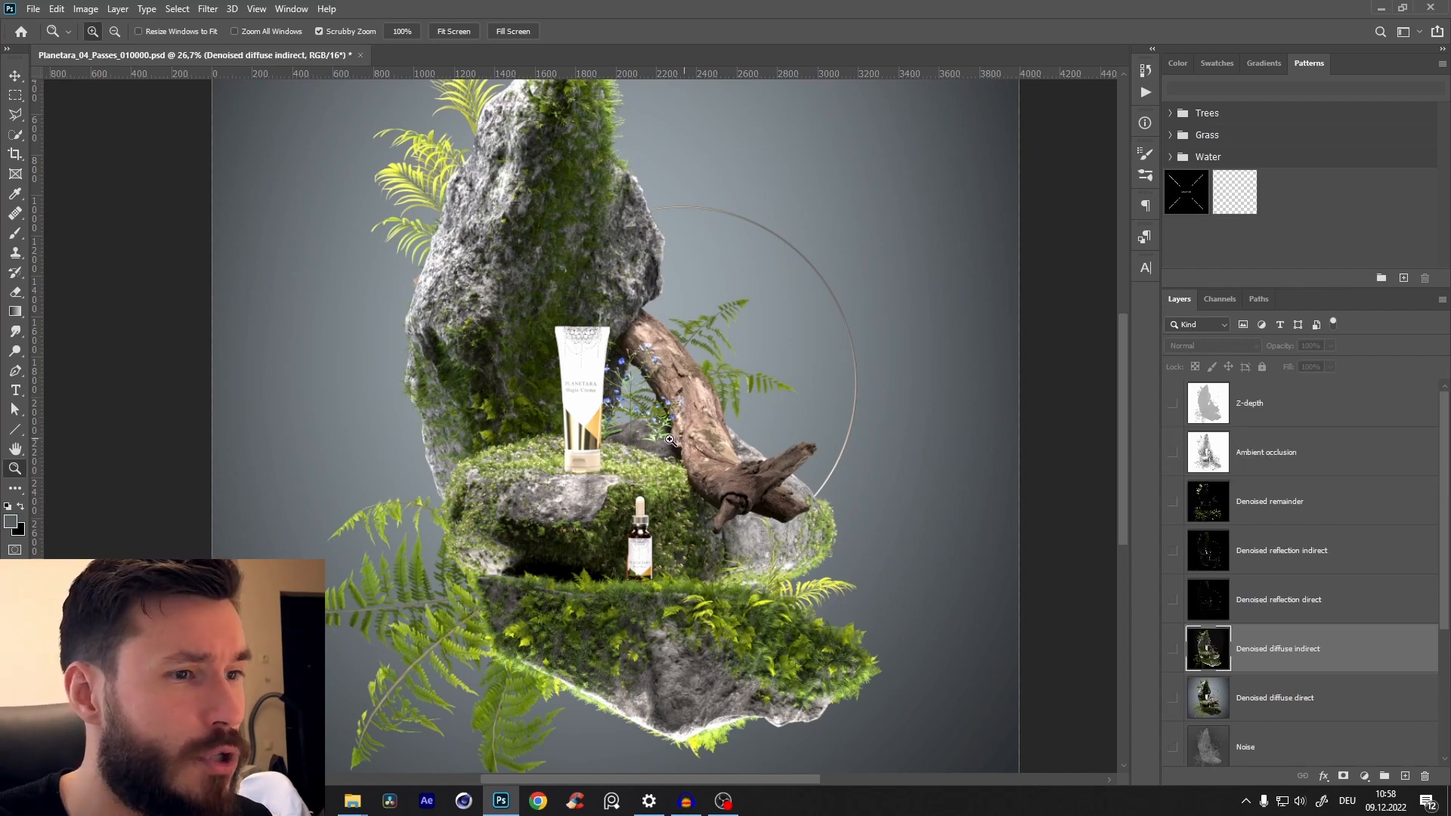
- Show the Z-depth layer, duplicate it and hide the copy beneath the original
scroll(647, 423, "down", 3)
left_click_drag(584, 458, 943, 476)
left_click(1172, 404)
left_click_drag(1087, 455, 625, 453)
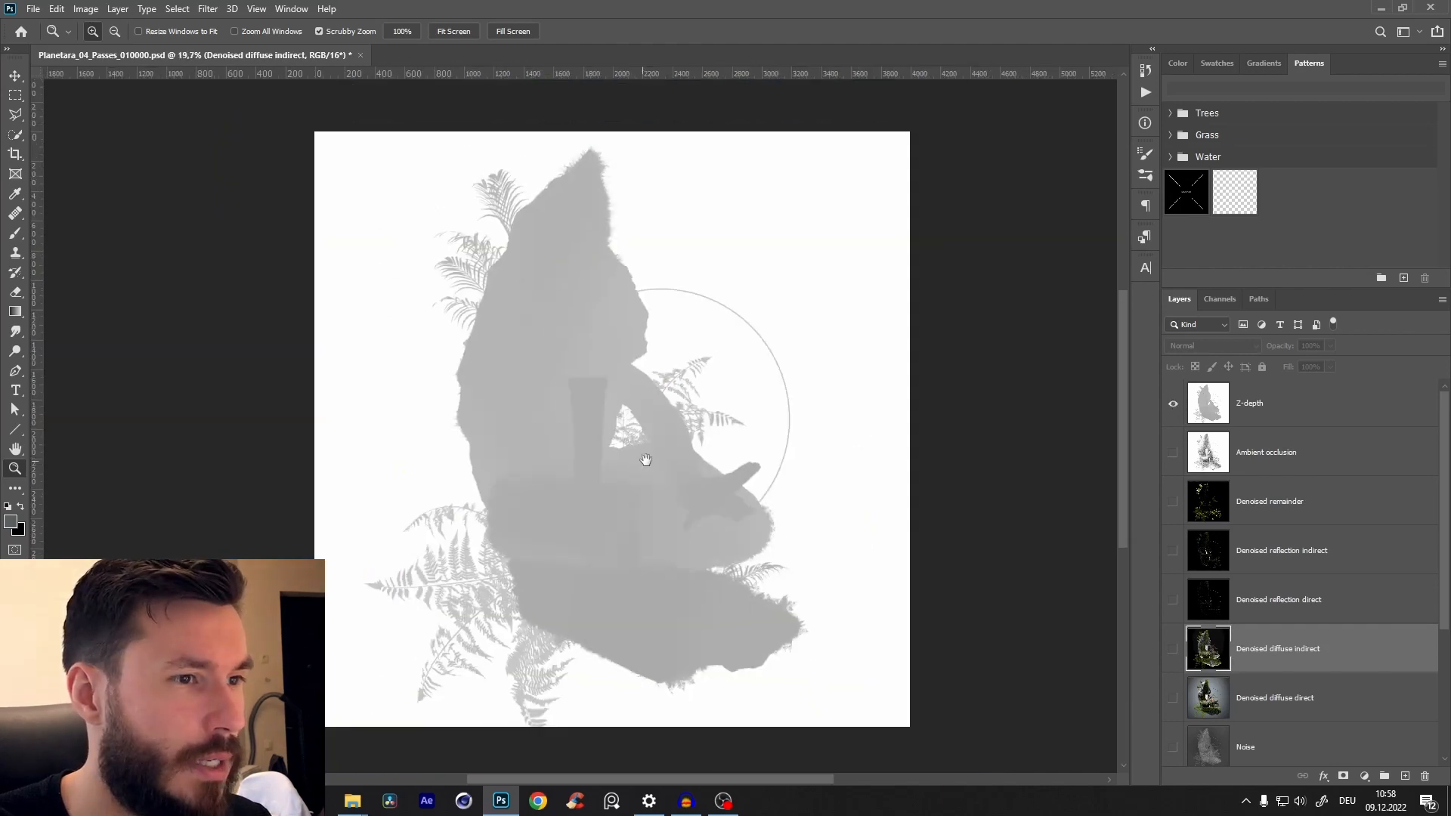
left_click(1282, 428)
left_click_drag(1282, 427, 1280, 474)
left_click(1173, 453)
left_click_drag(647, 521, 640, 554)
- Set the original Z-depth layer's blend mode to Screen
left_click(1270, 406)
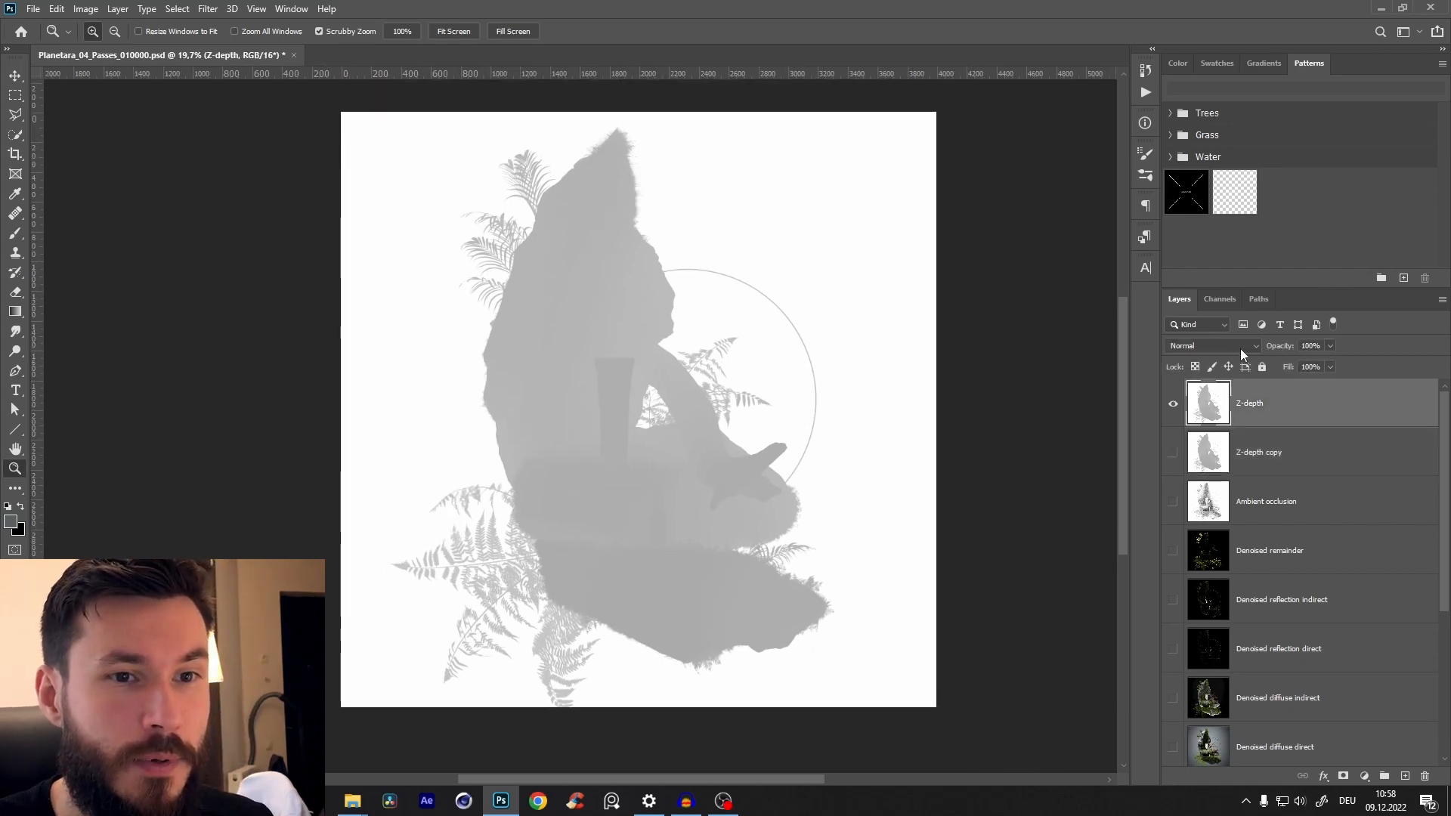
left_click(1236, 348)
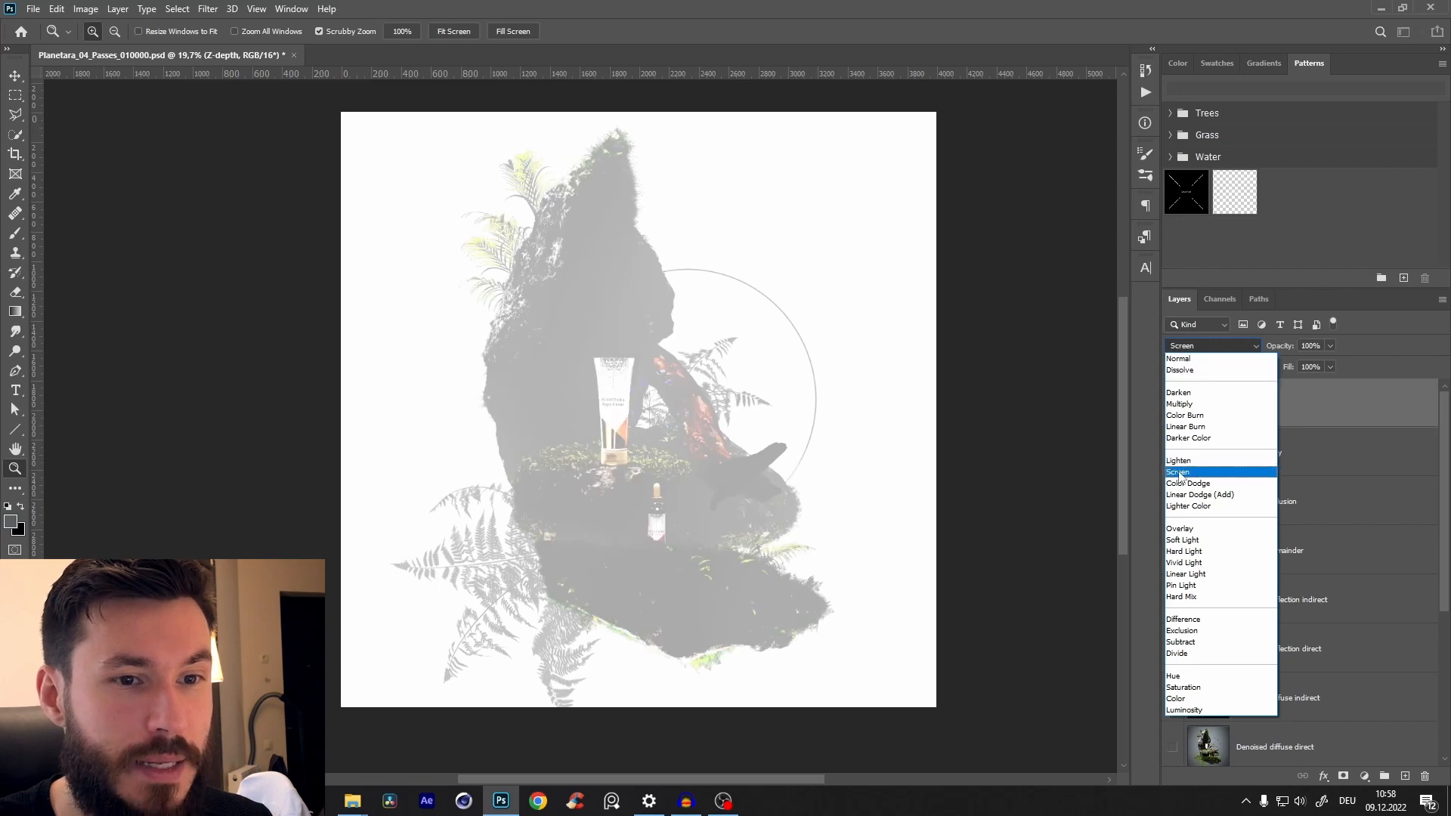
left_click(1209, 472)
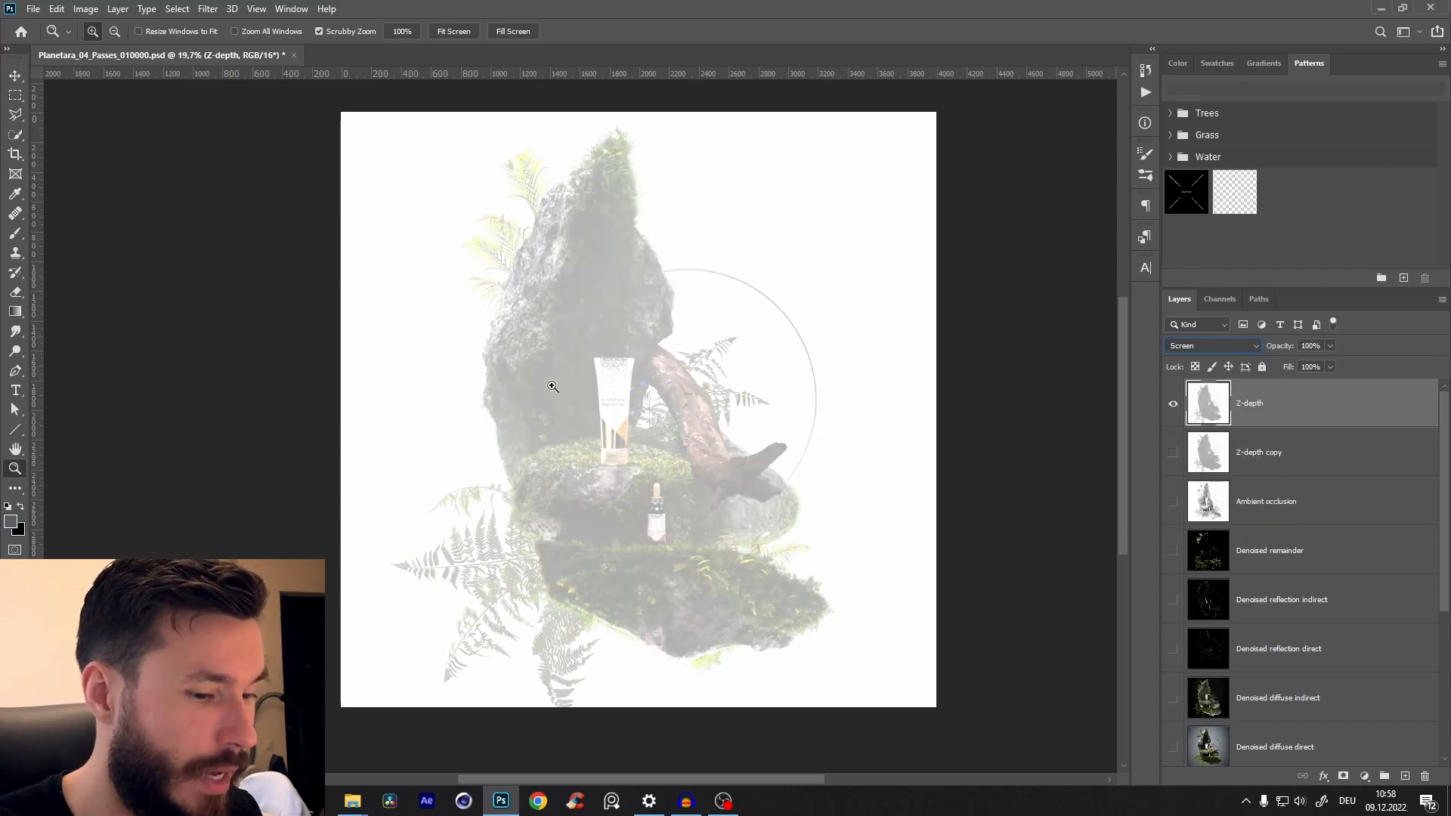
- Add a Levels adjustment layer clipped to the Z-depth layer and set its input black level to 109
left_click(1366, 777)
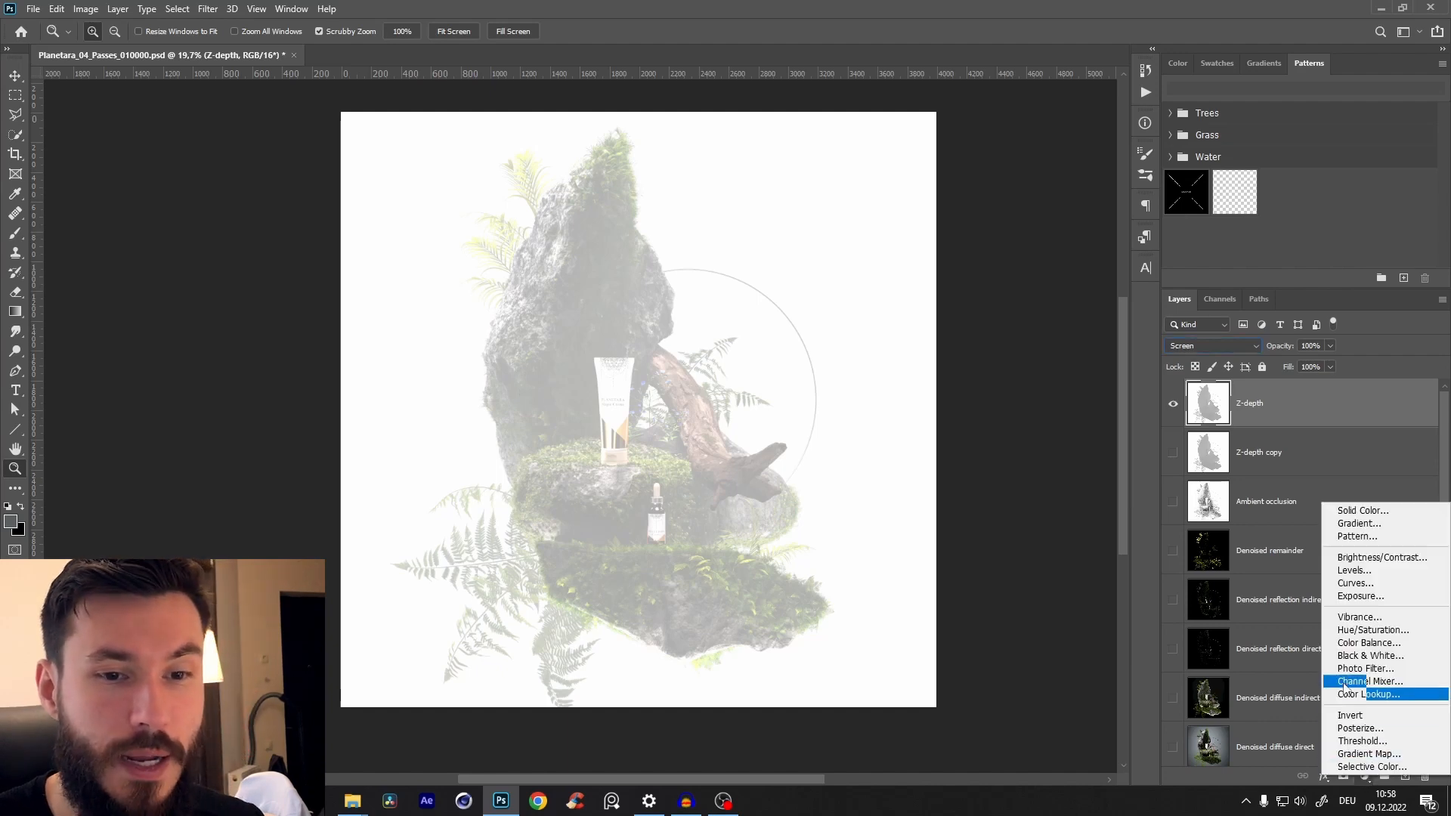
left_click(1356, 574)
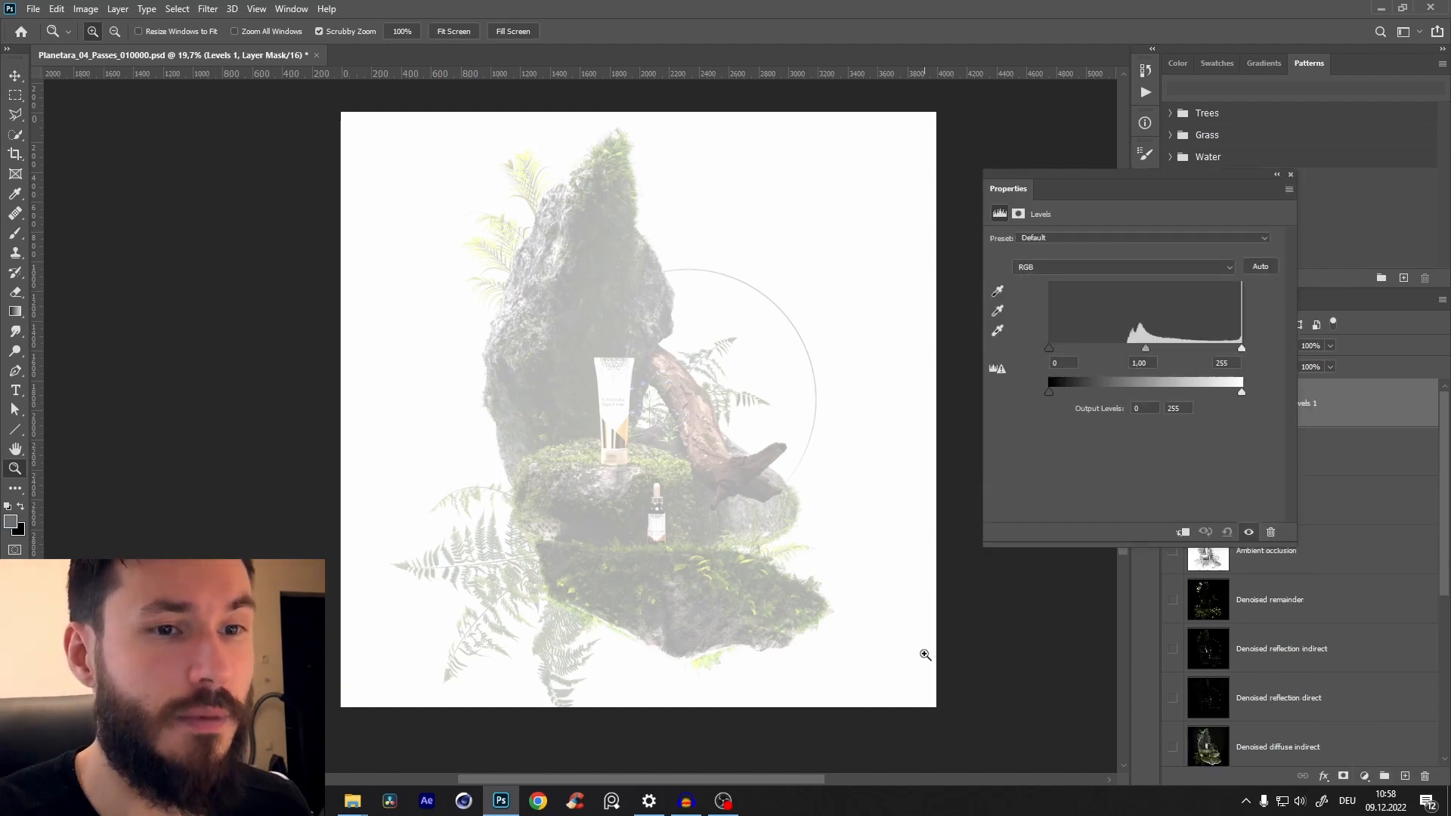
left_click_drag(1171, 190, 1154, 157)
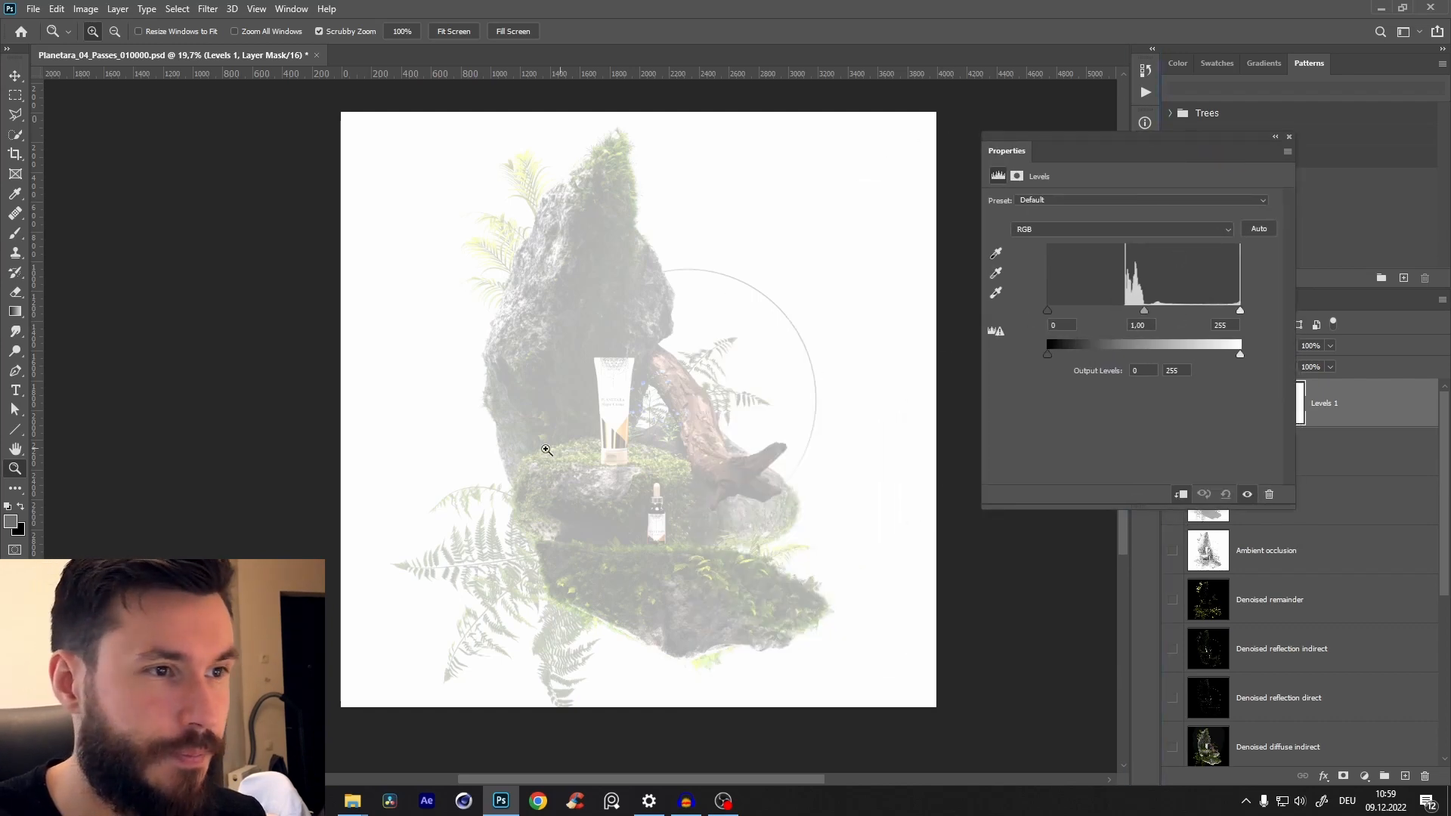
left_click_drag(1047, 310, 1133, 331)
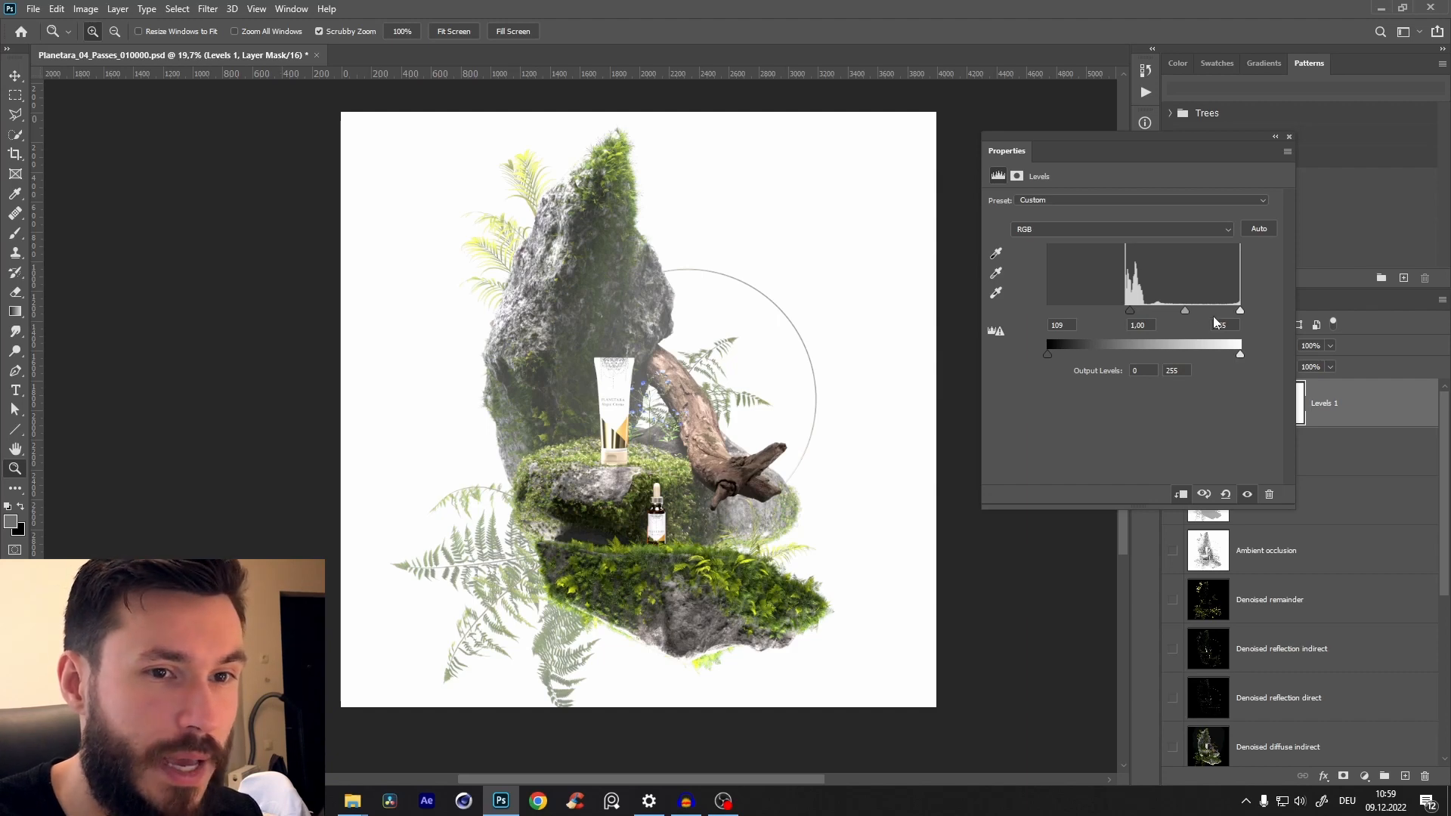
- Set the Z-depth Levels adjustment's midtone to 1.92 and its output white level to 69, and preview the image with and without it
left_click_drag(1182, 313, 1157, 313)
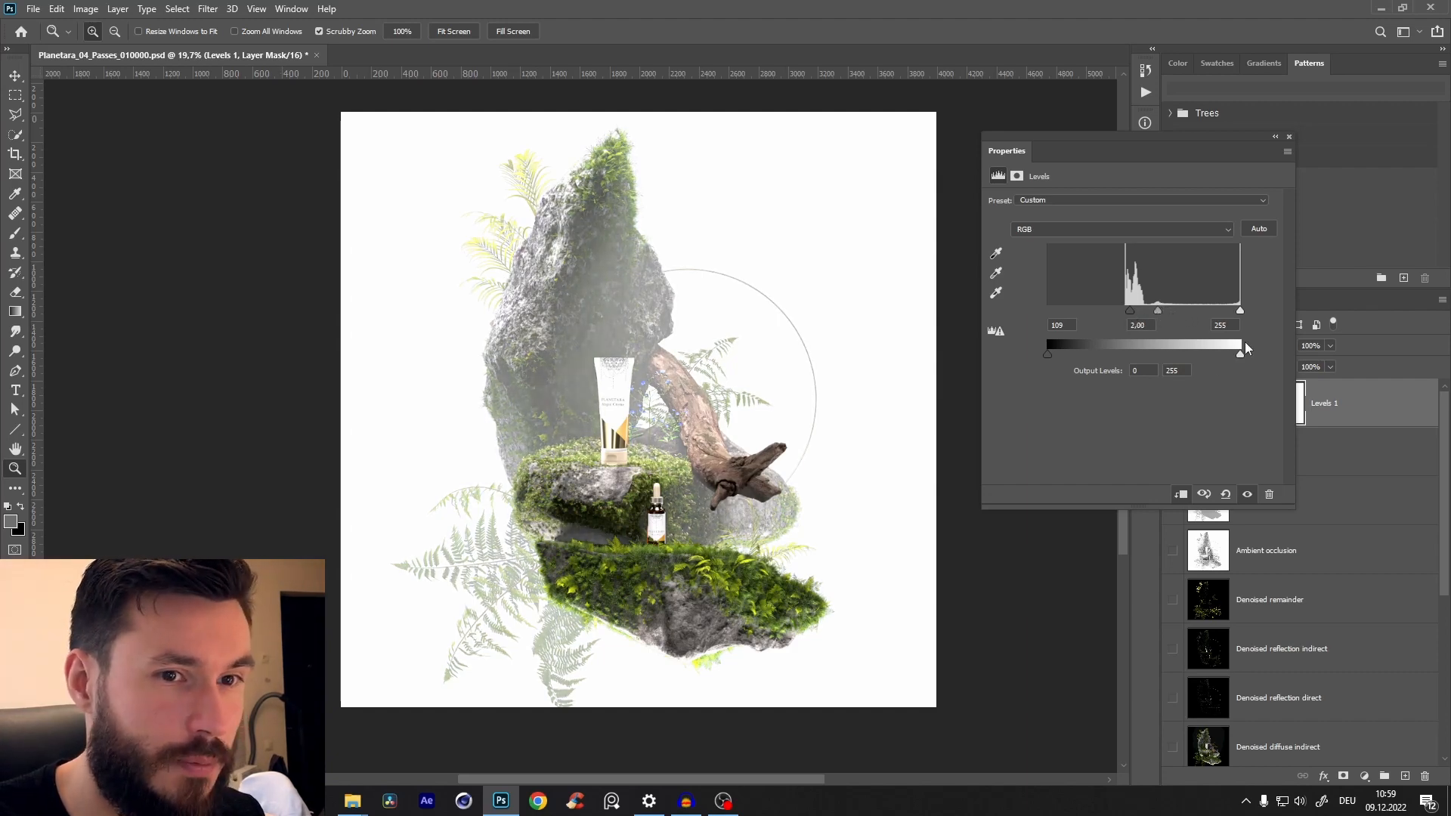
left_click_drag(1240, 355, 1118, 358)
left_click_drag(1158, 311, 1085, 363)
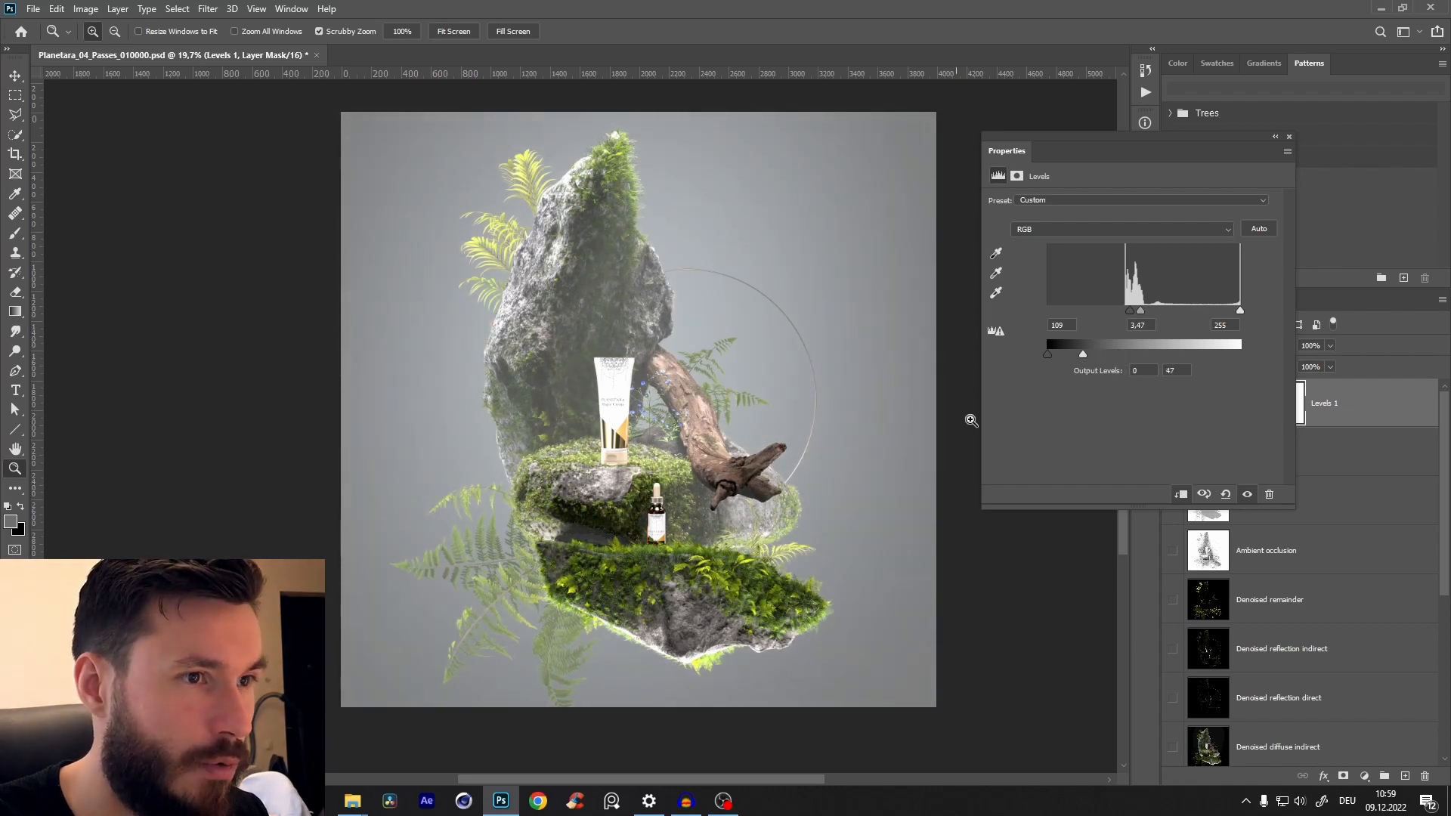
left_click_drag(1141, 316, 1147, 319)
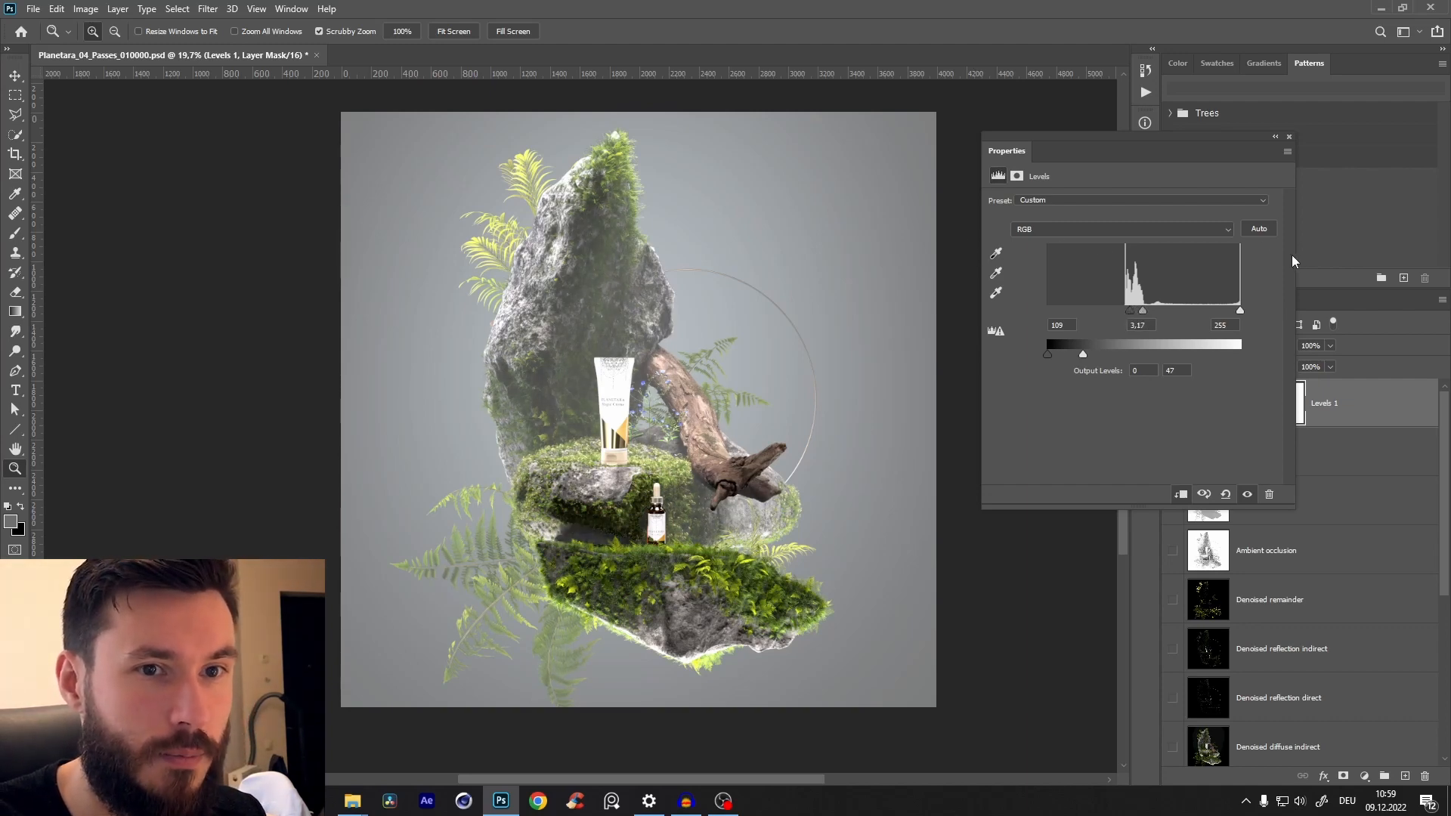
left_click_drag(1144, 316, 1094, 361)
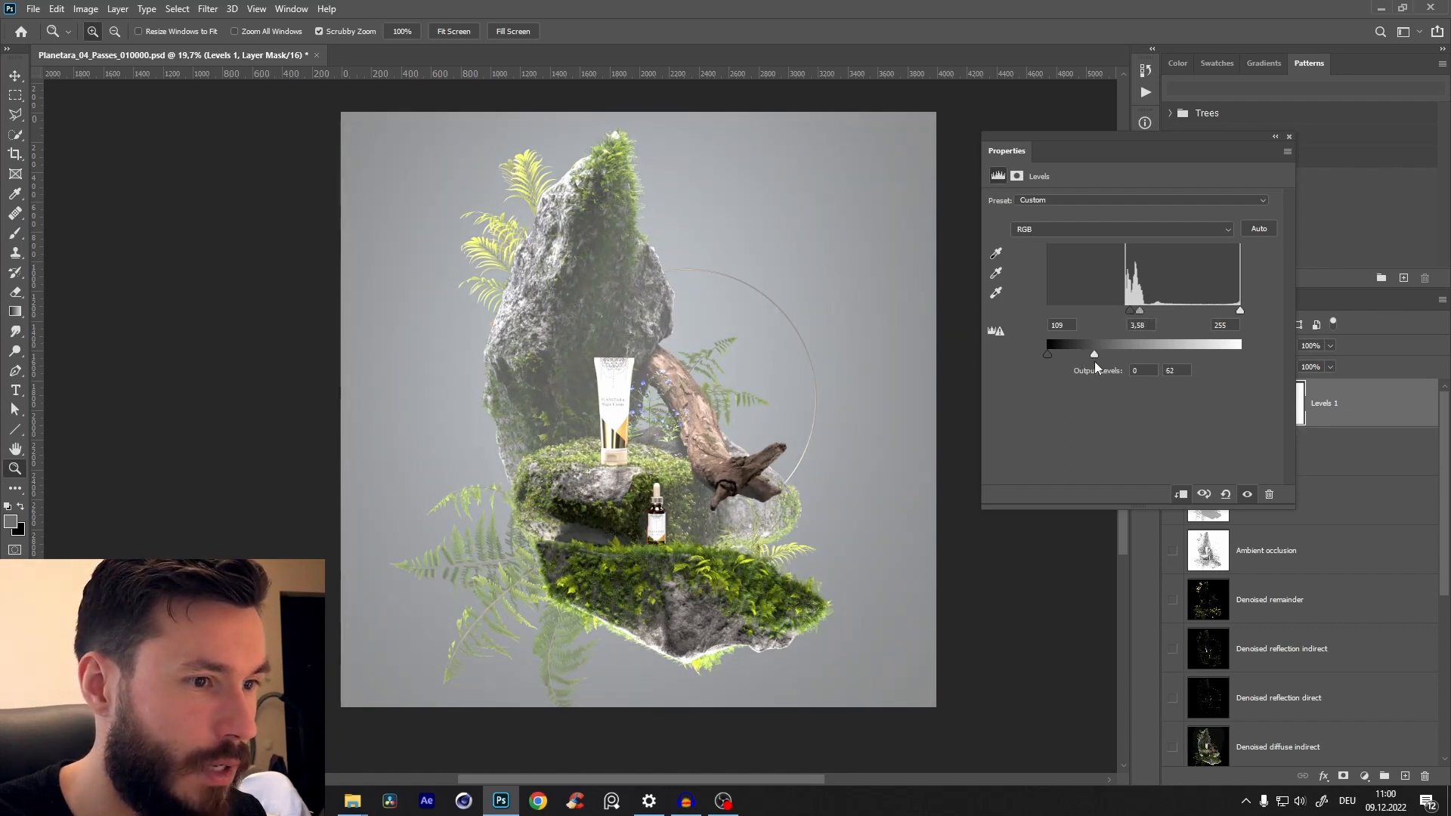
left_click_drag(1138, 312, 1163, 323)
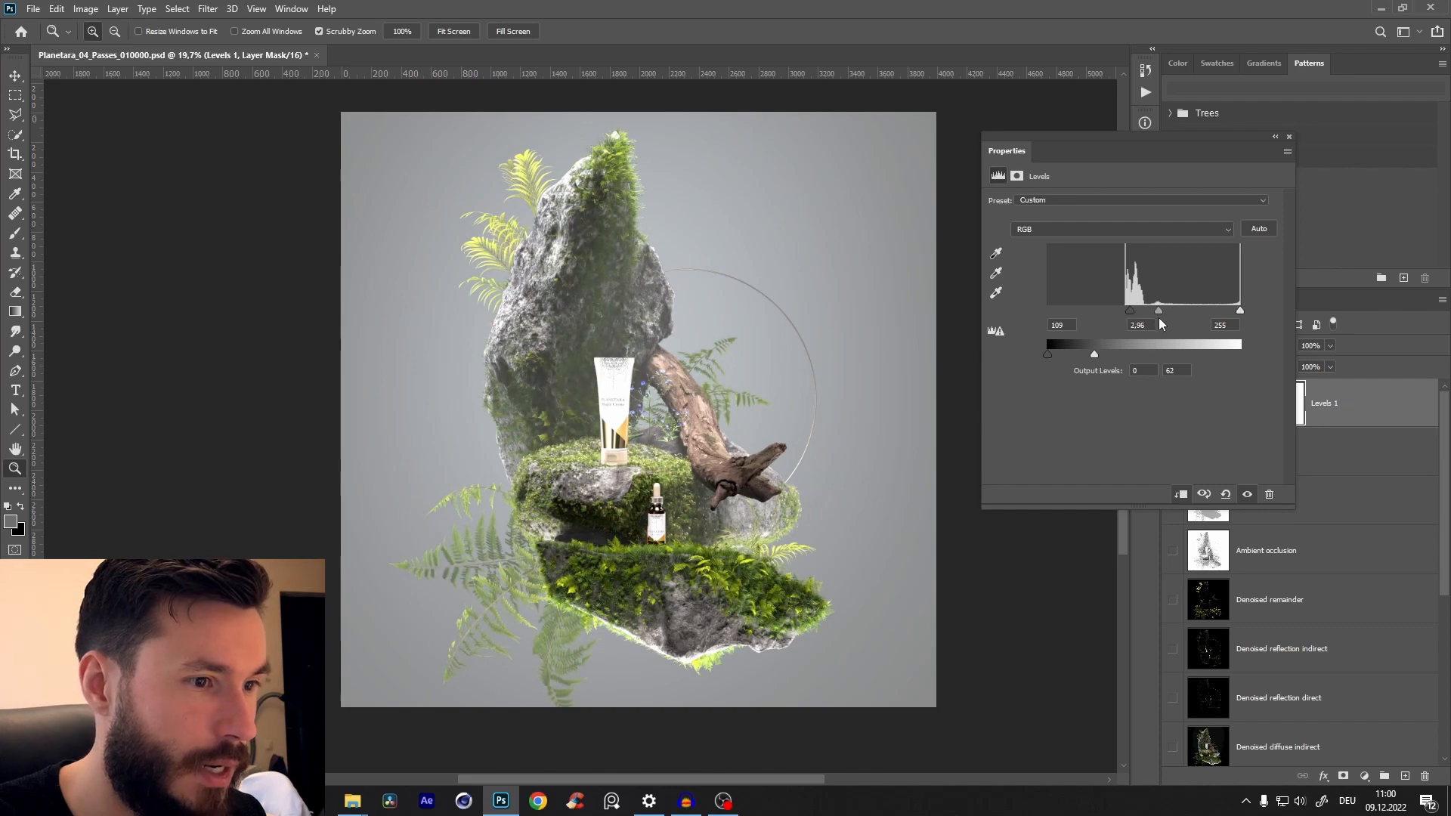
left_click_drag(1094, 354, 1100, 355)
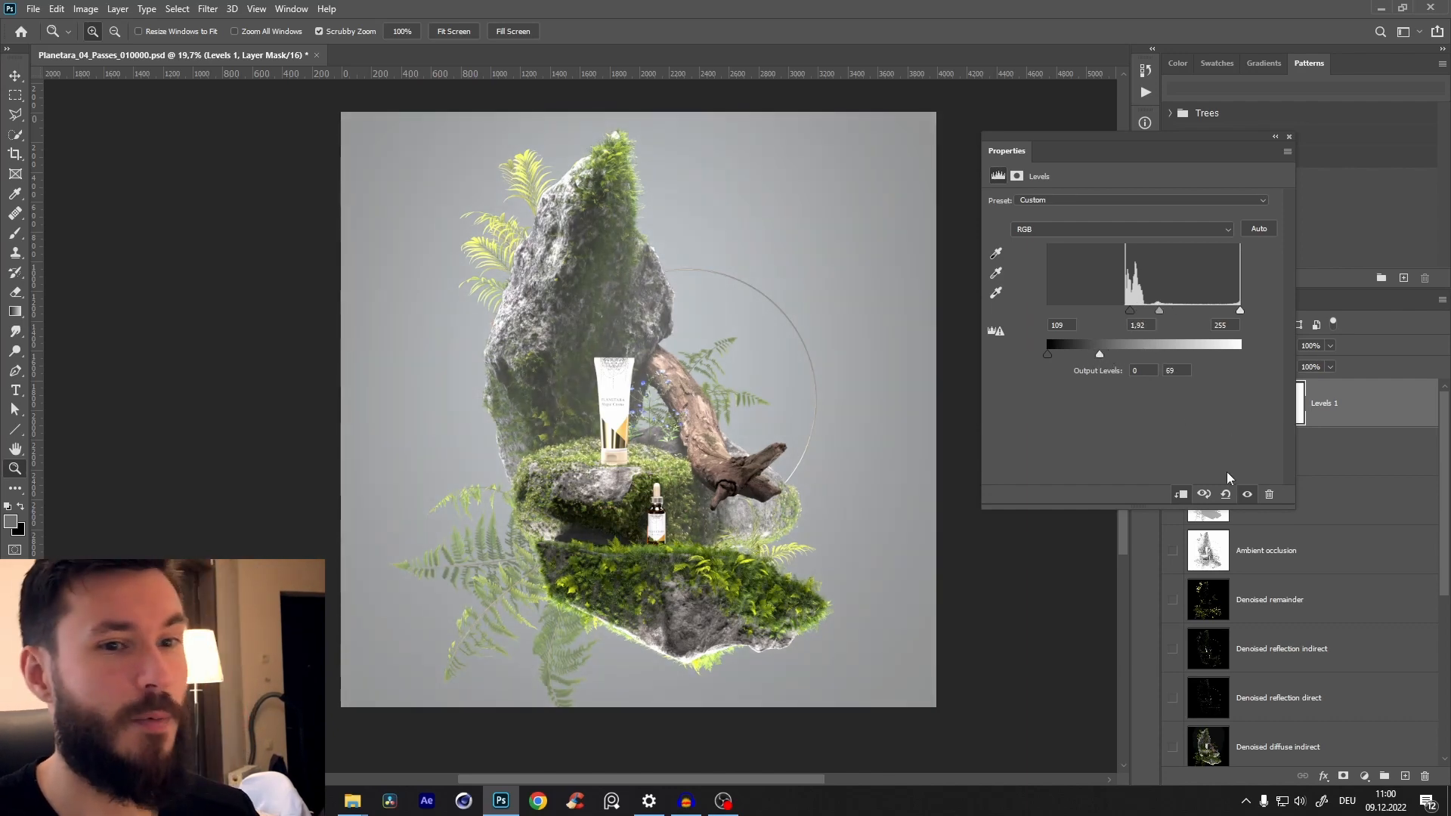
left_click(1247, 495)
left_click(1247, 496)
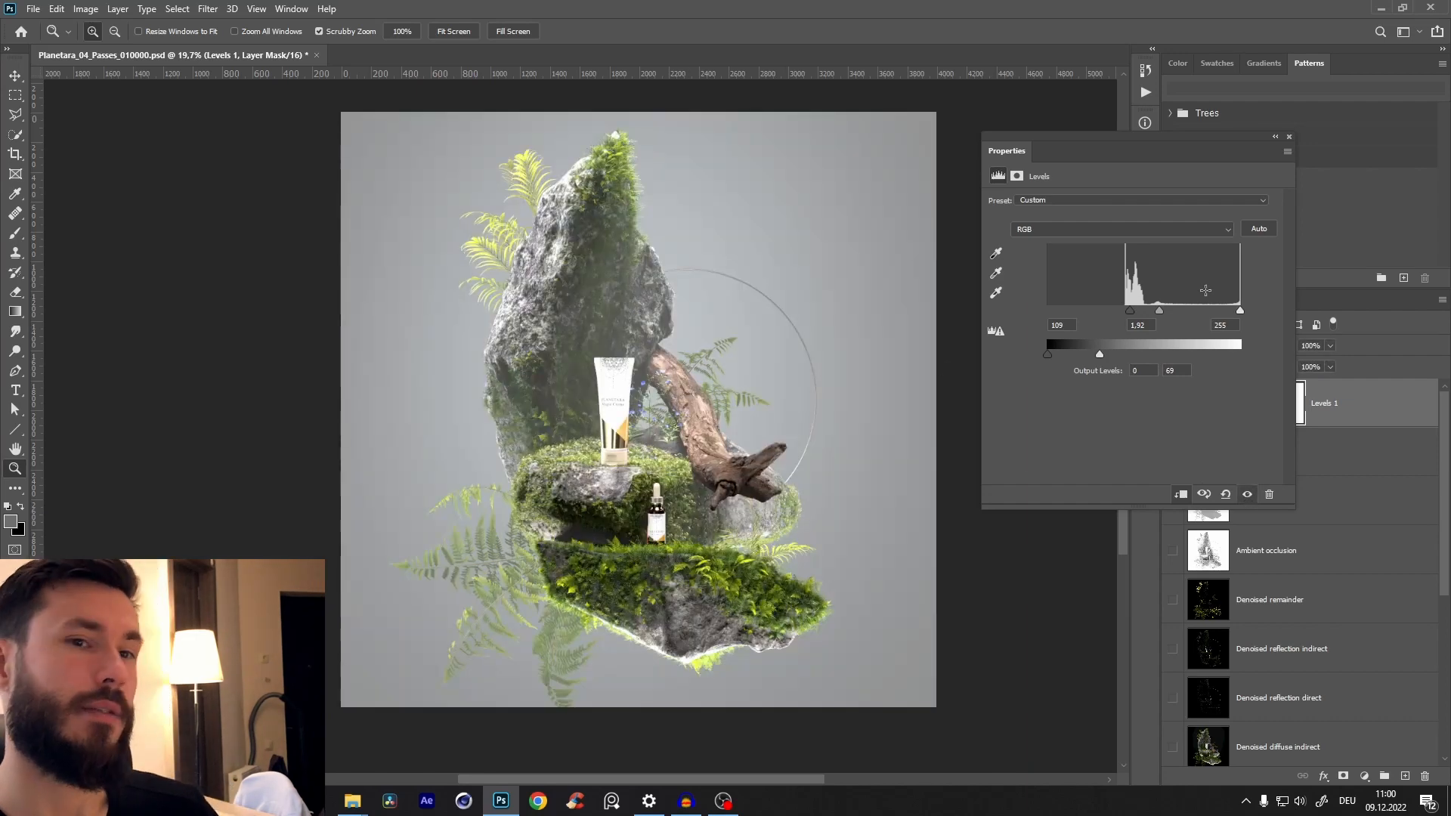
left_click(1289, 137)
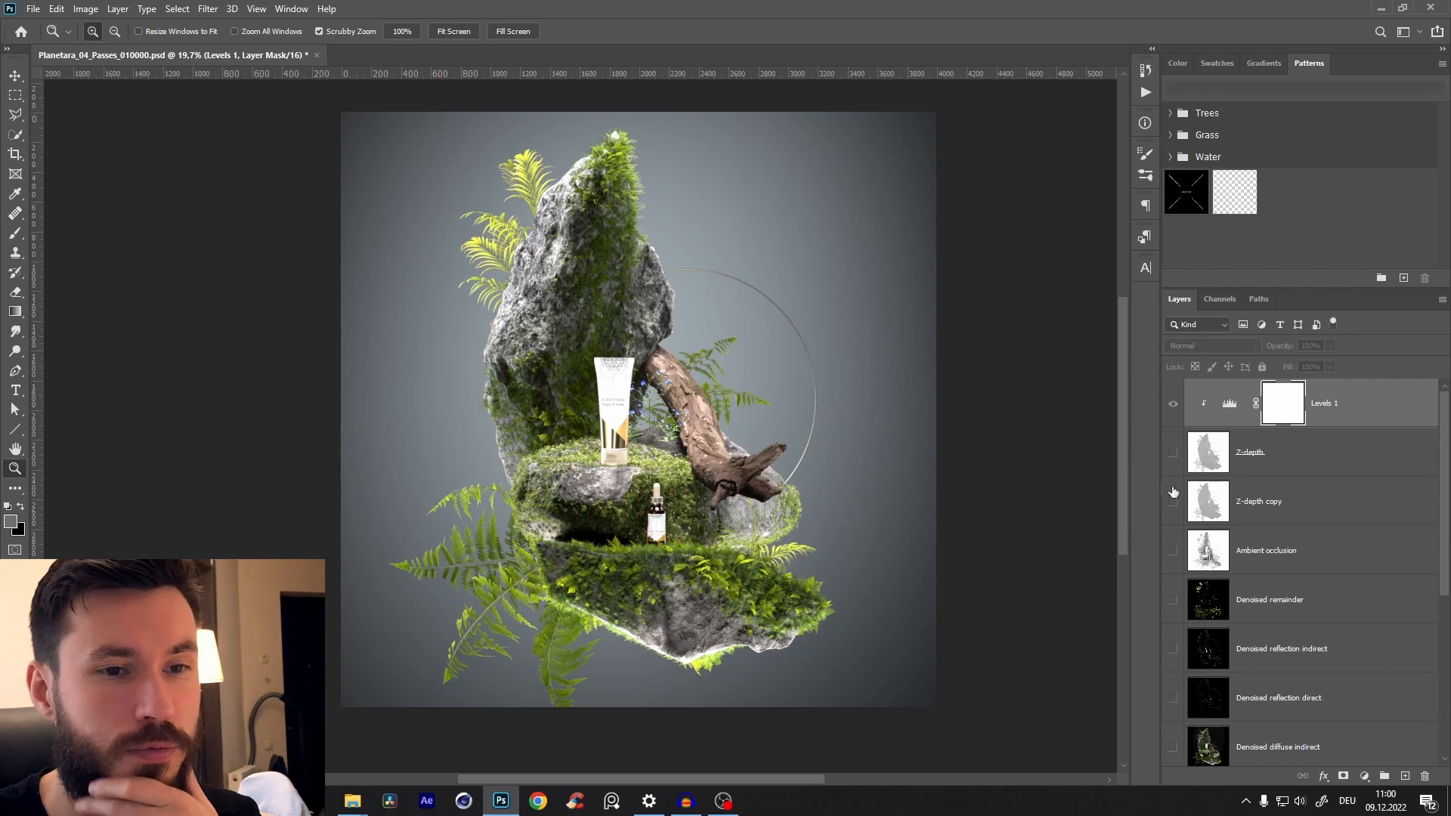
- Compare the render with and without the Z-depth haze, examining the rock and cream tube up close and the whole composition
left_click(1172, 452)
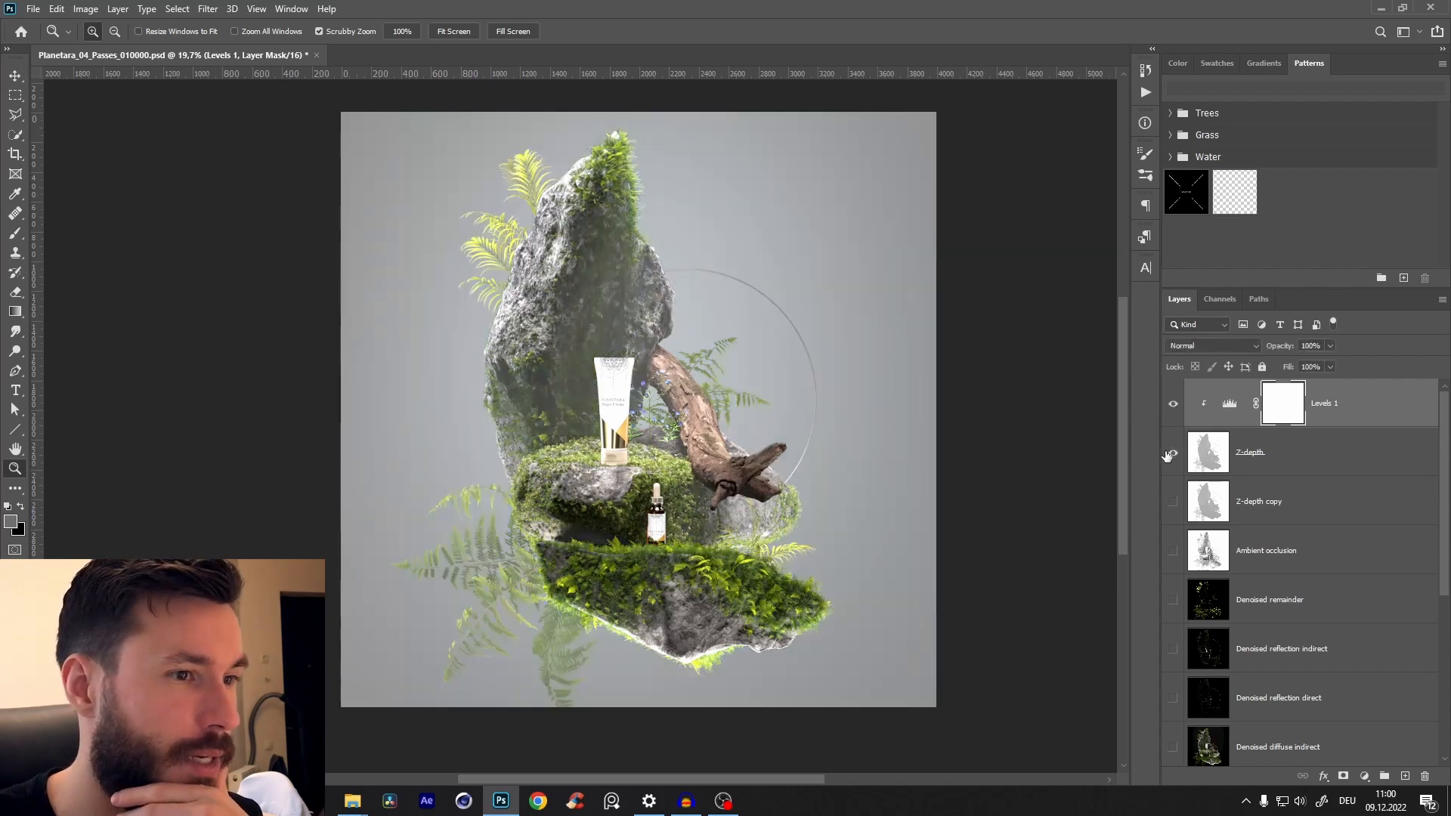
left_click(575, 337)
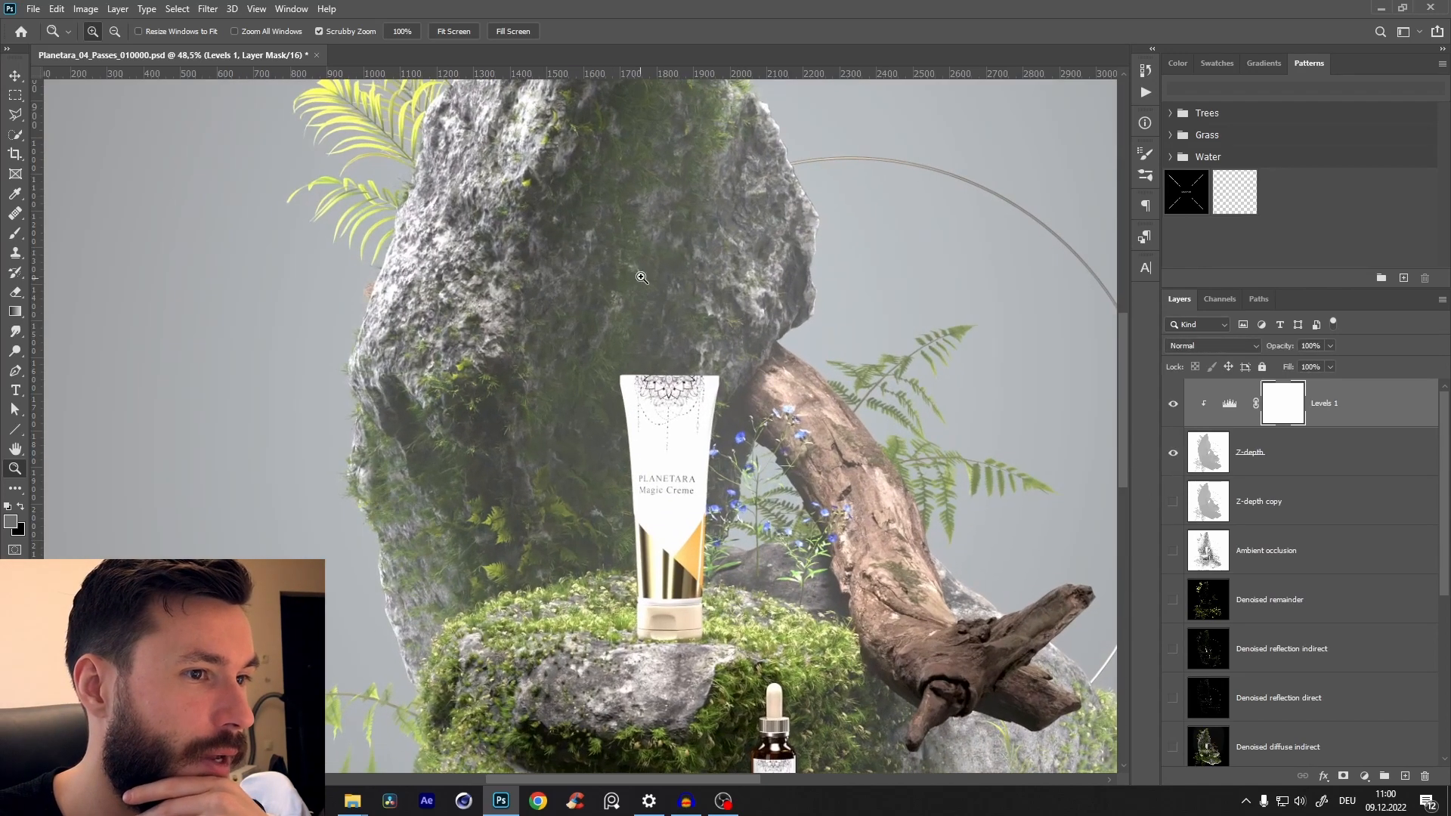
left_click(544, 365, "alt")
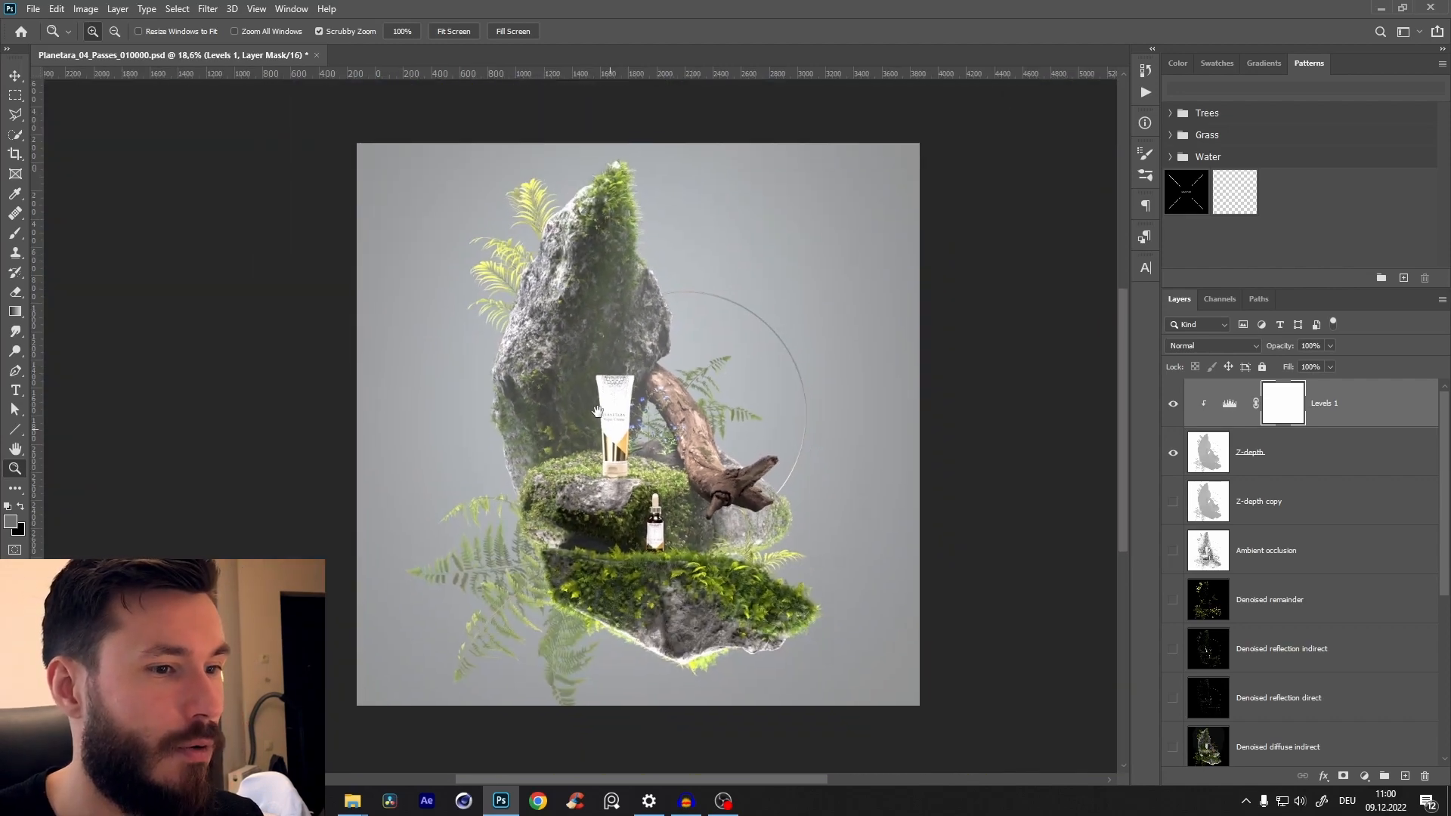
scroll(621, 487, "up", 1)
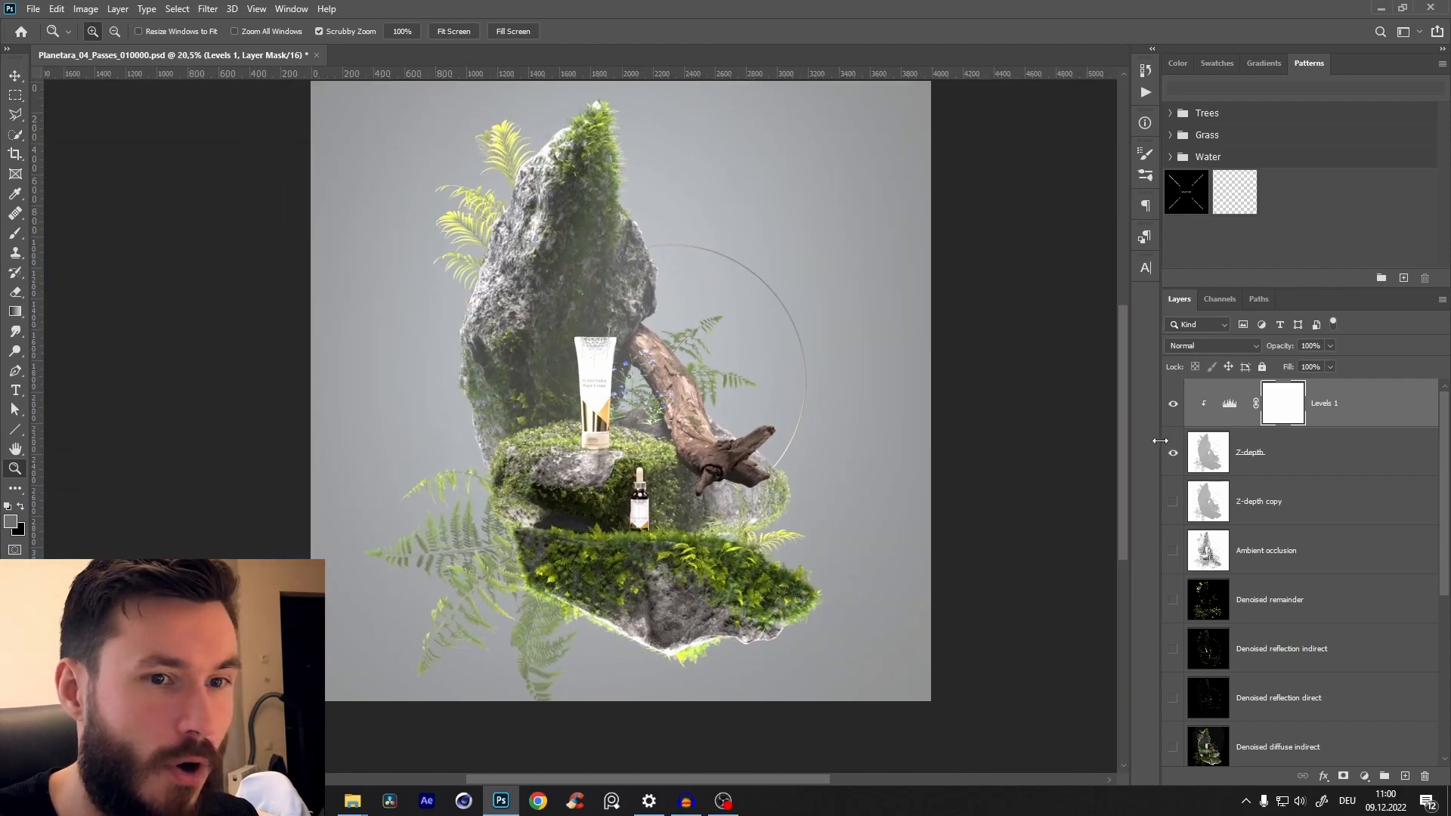
left_click(1173, 451)
left_click_drag(719, 446, 758, 485)
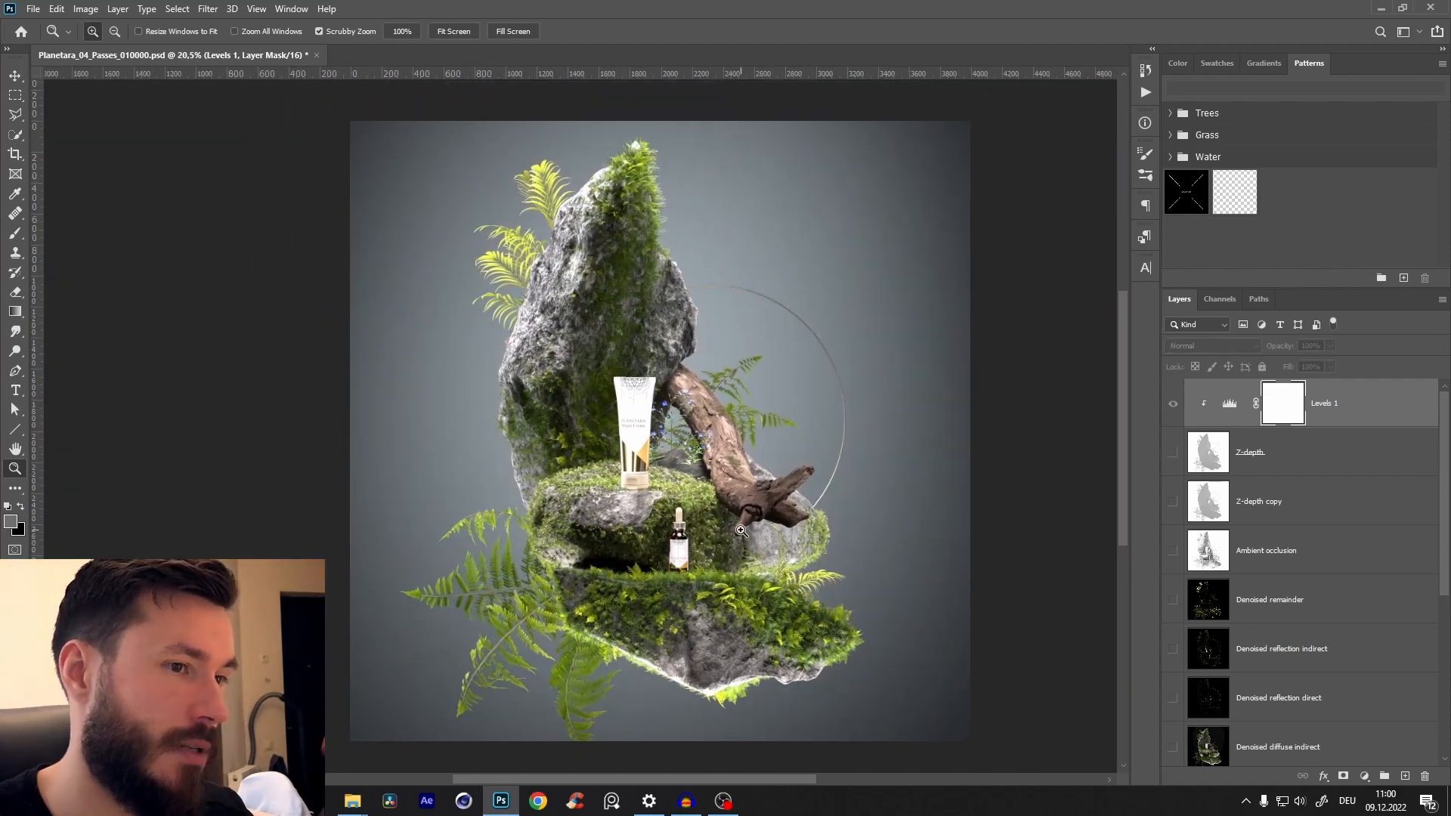
left_click(1172, 452)
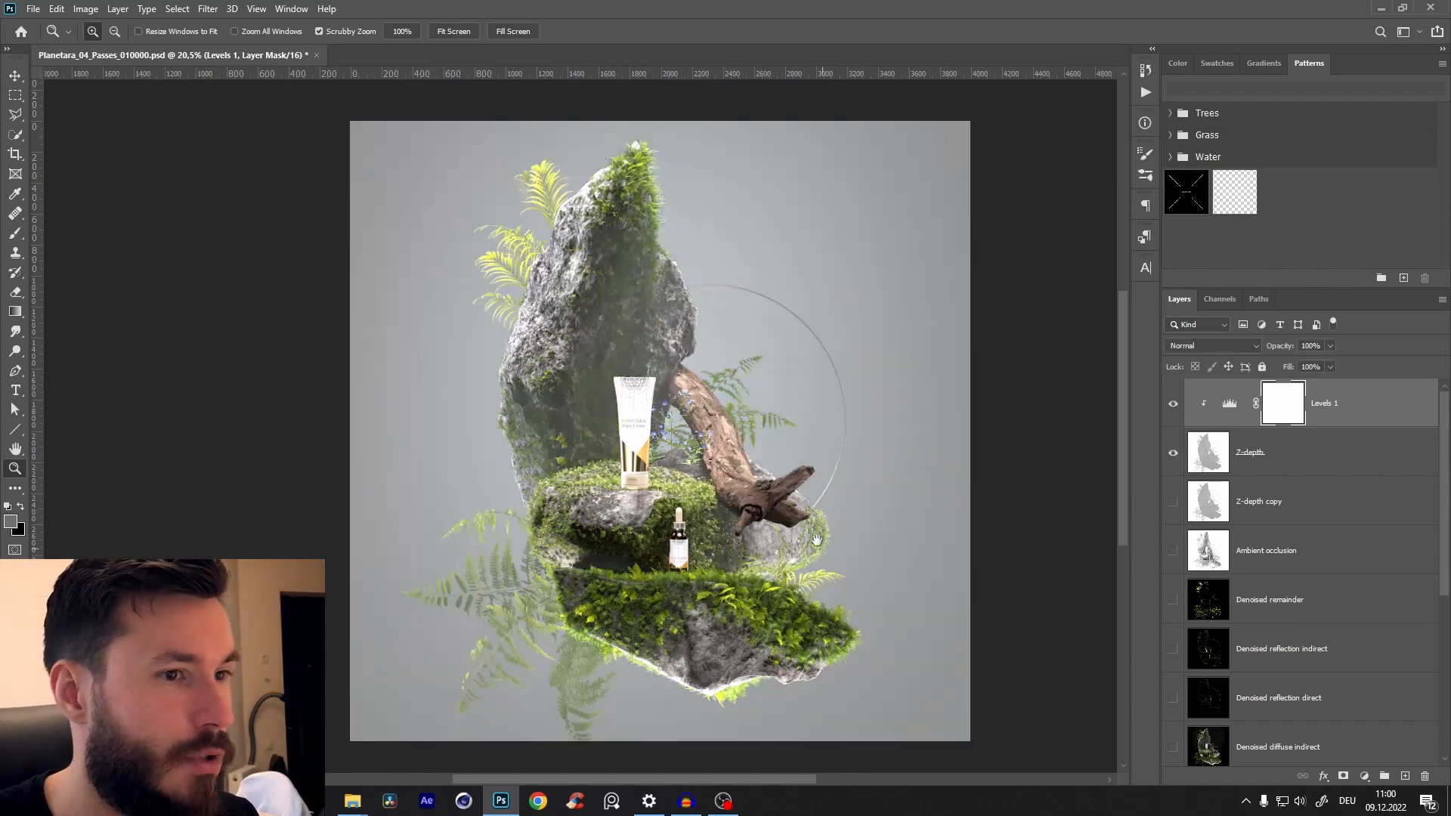
left_click_drag(846, 585, 841, 544)
left_click_drag(731, 583, 728, 648)
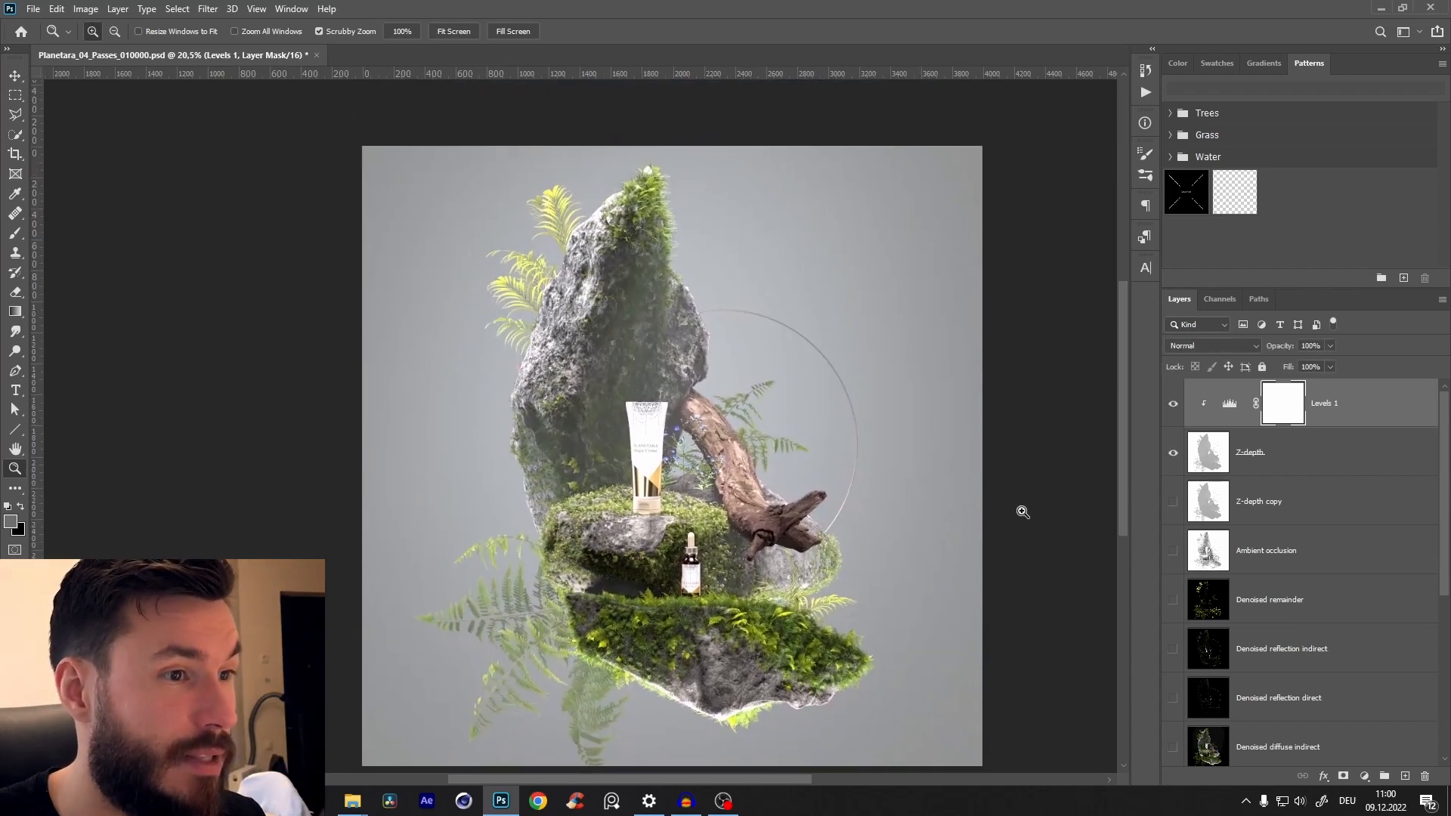
left_click(1172, 452)
left_click(1172, 452)
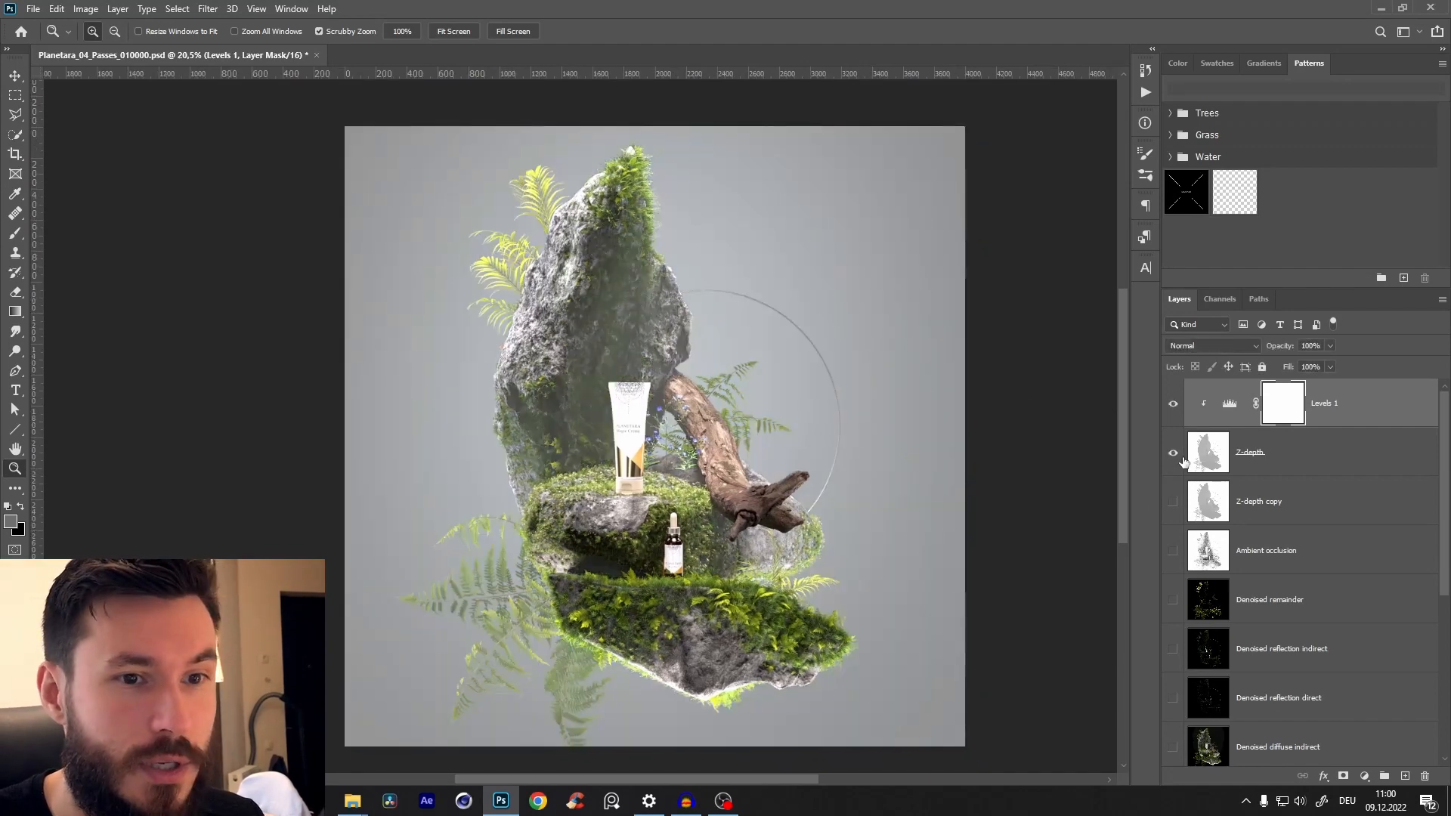
left_click(1172, 453)
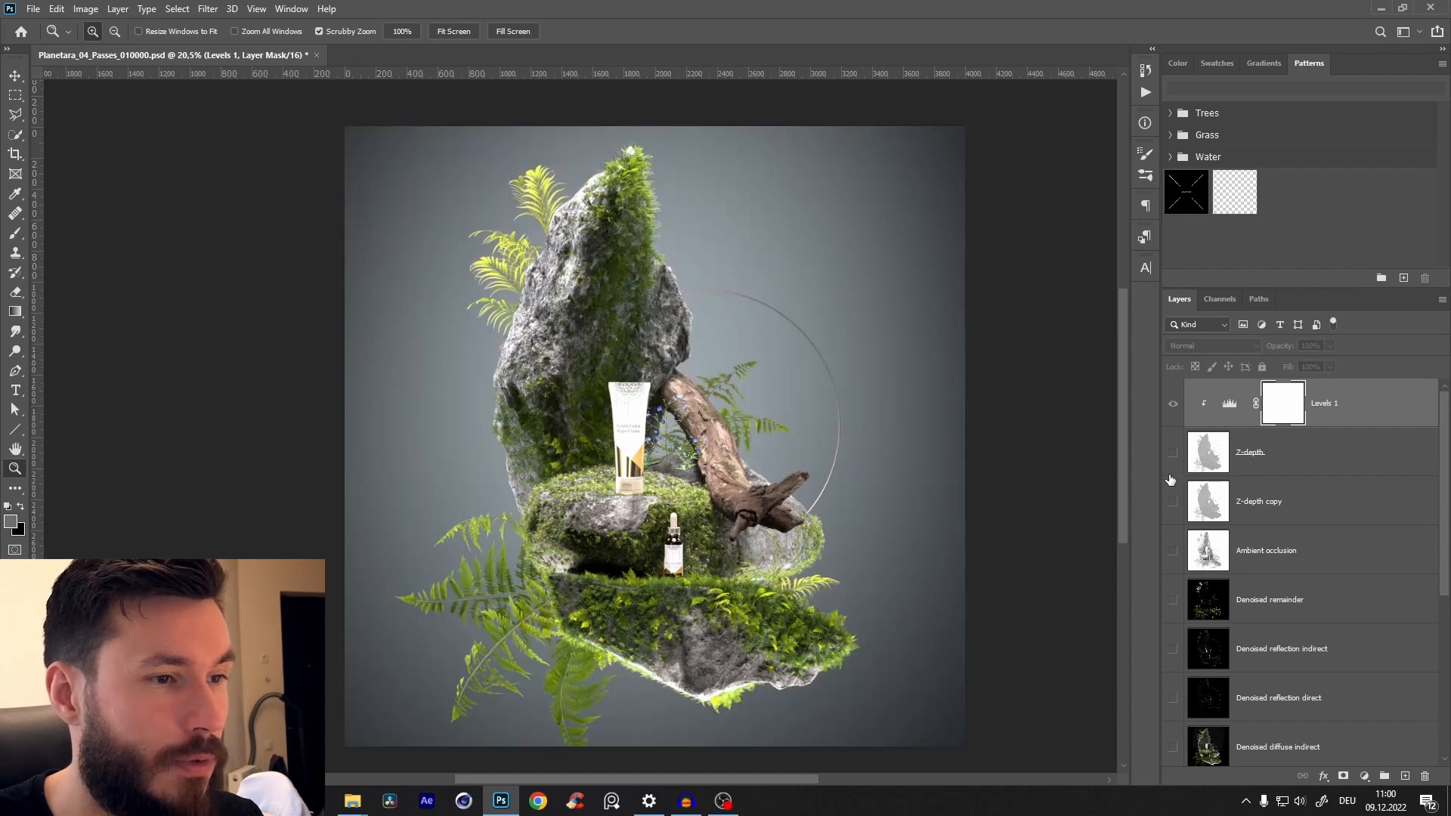
left_click(1172, 452)
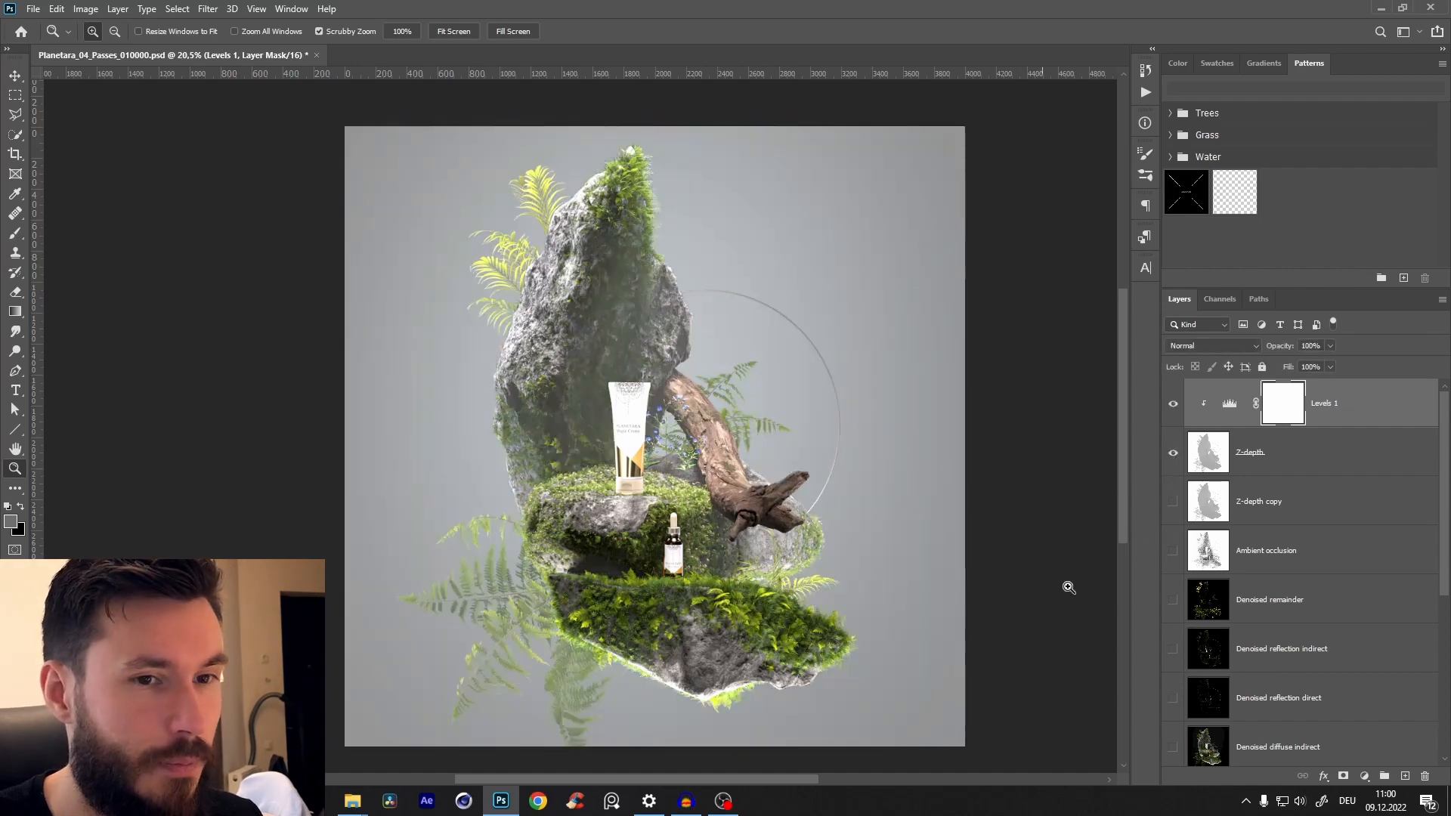
left_click(1173, 453)
left_click(1173, 453)
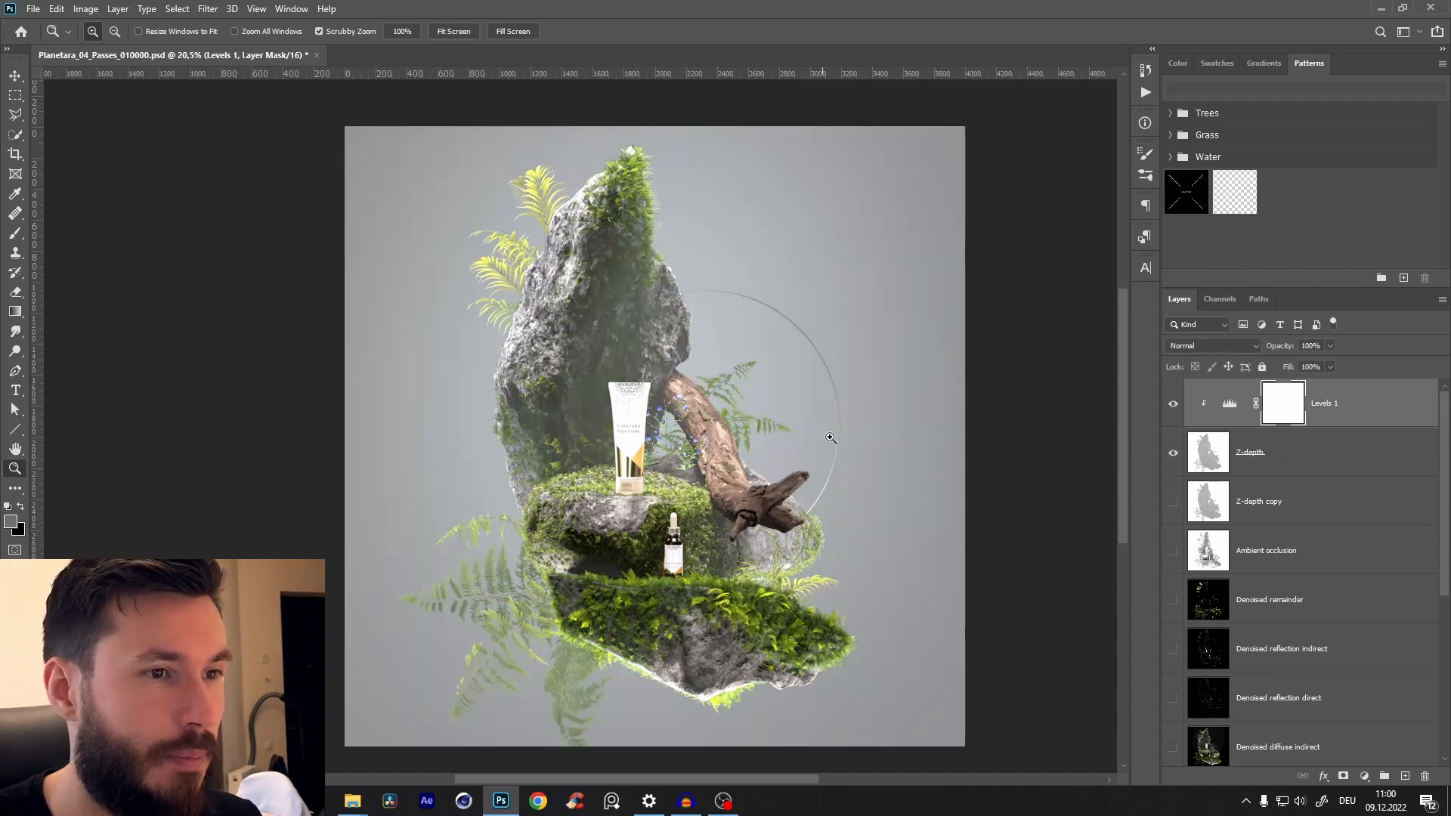
left_click_drag(802, 466, 810, 455)
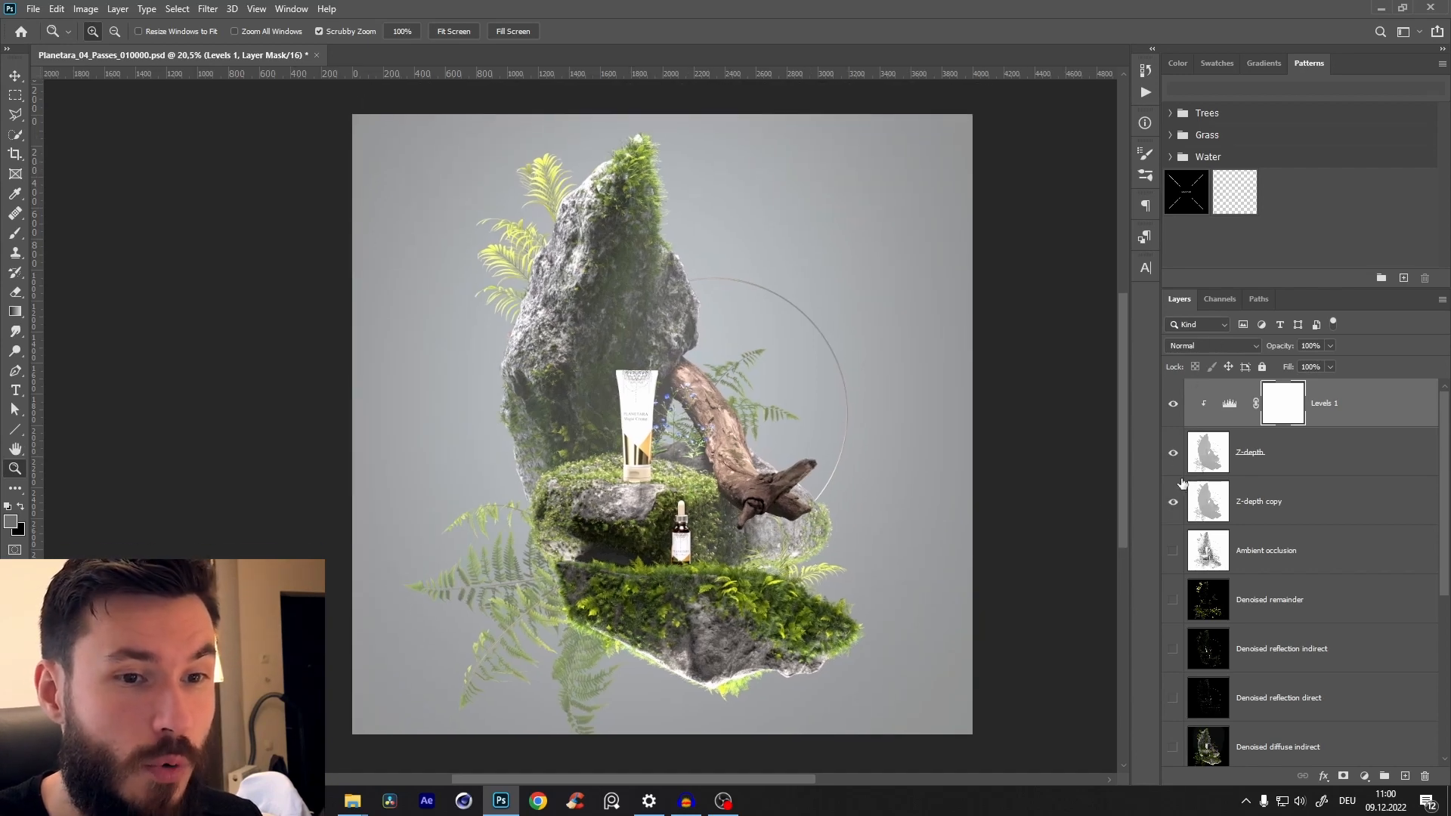
- Isolate the Z-depth copy layer and select it for editing
left_click(1172, 502, "alt")
left_click(1290, 506)
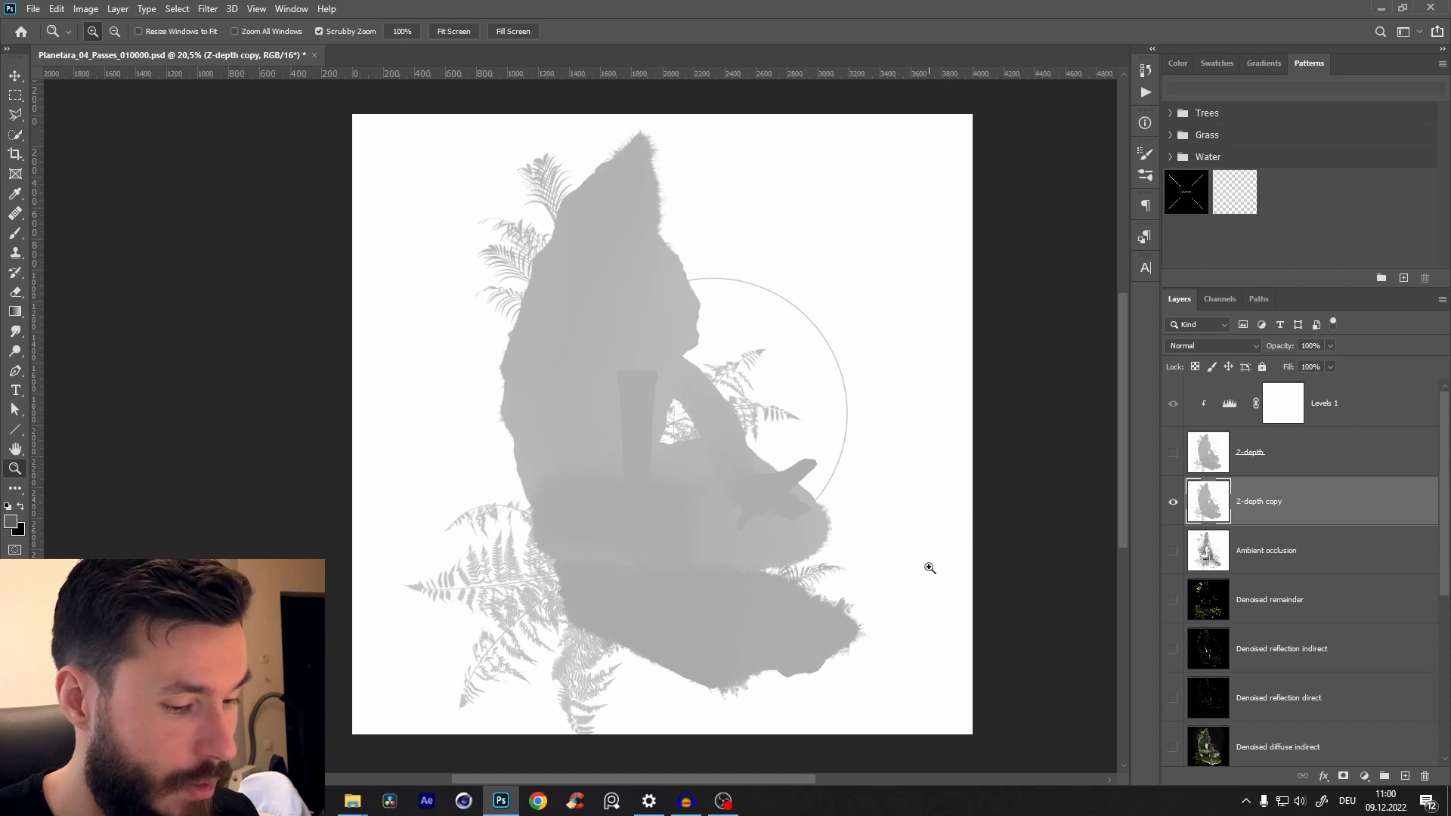
left_click(1365, 776)
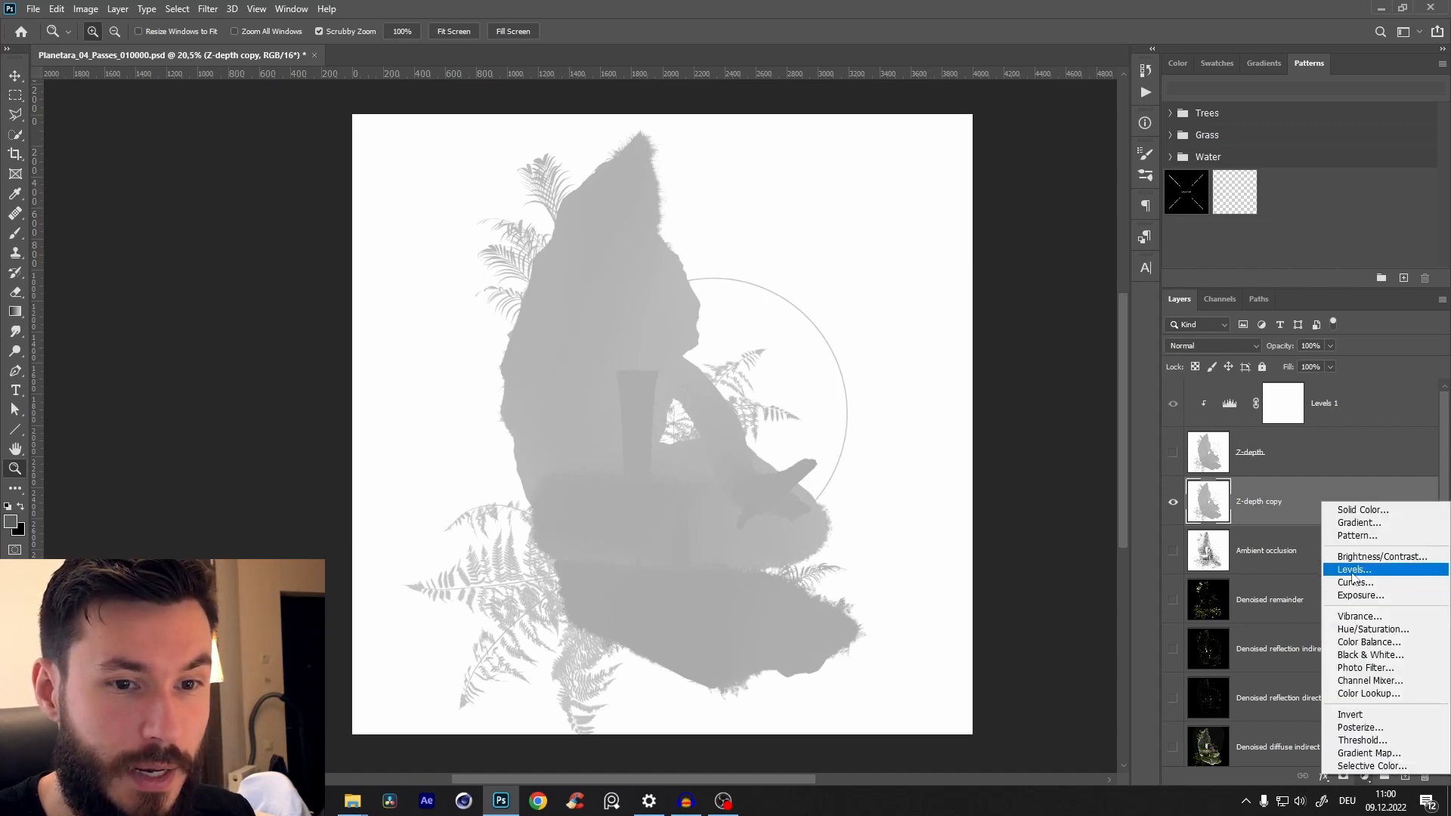
key("Escape")
- Apply Levels to the Z-depth copy with input black 156 and output white 156, and invert the layer
key("ctrl+l")
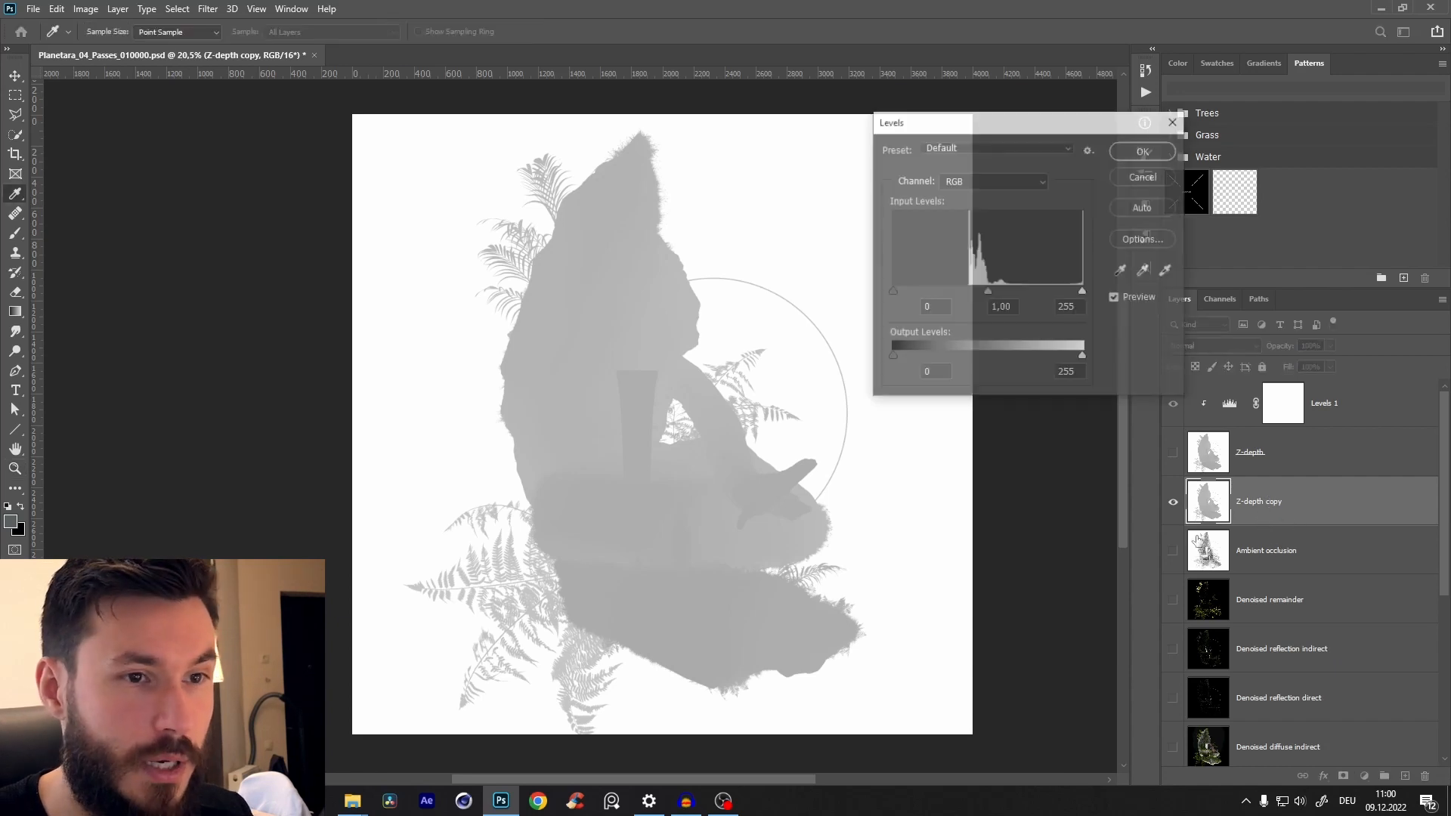
left_click_drag(894, 290, 1082, 292)
left_click_drag(1083, 355, 1009, 355)
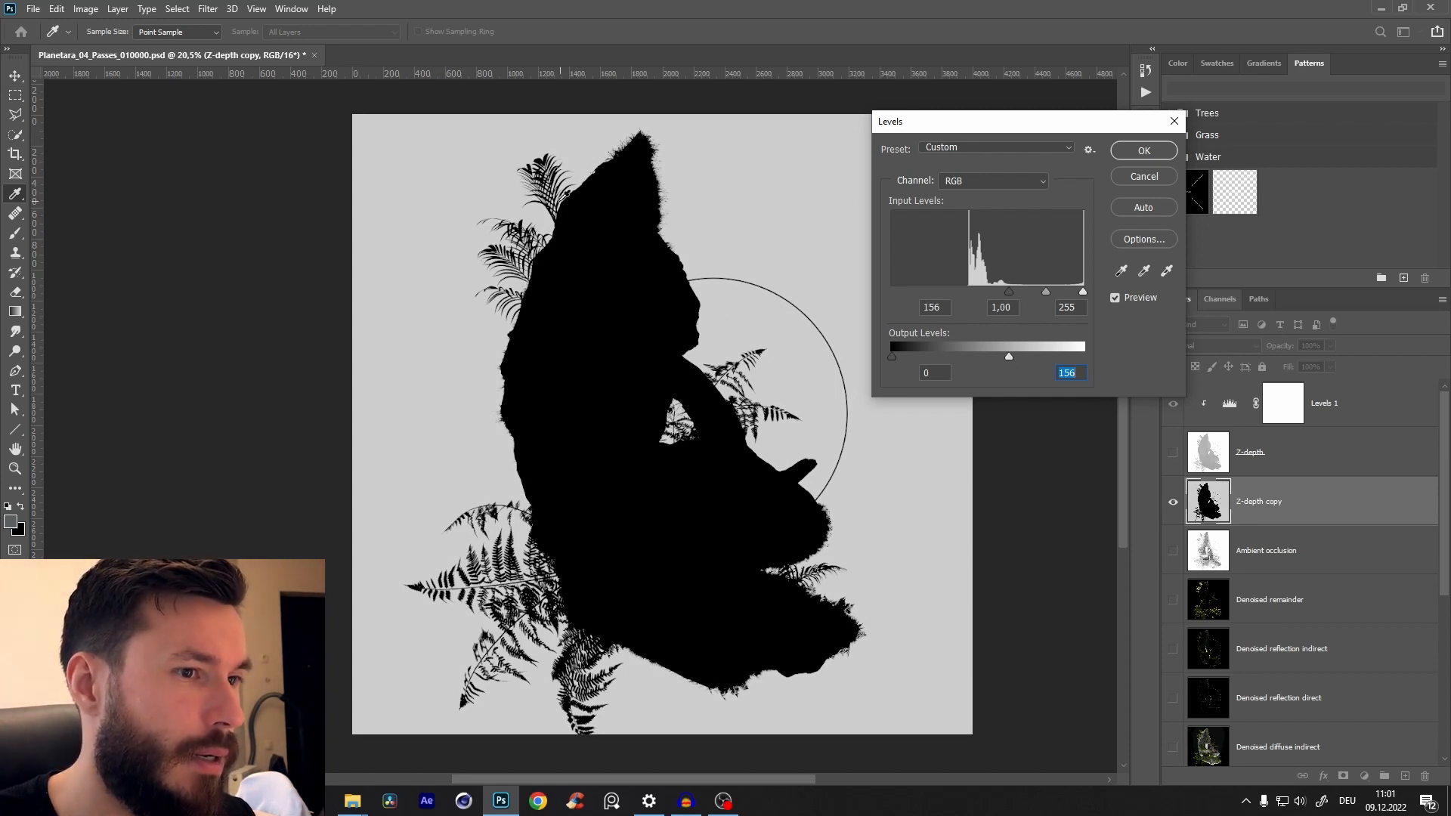
left_click(1151, 152)
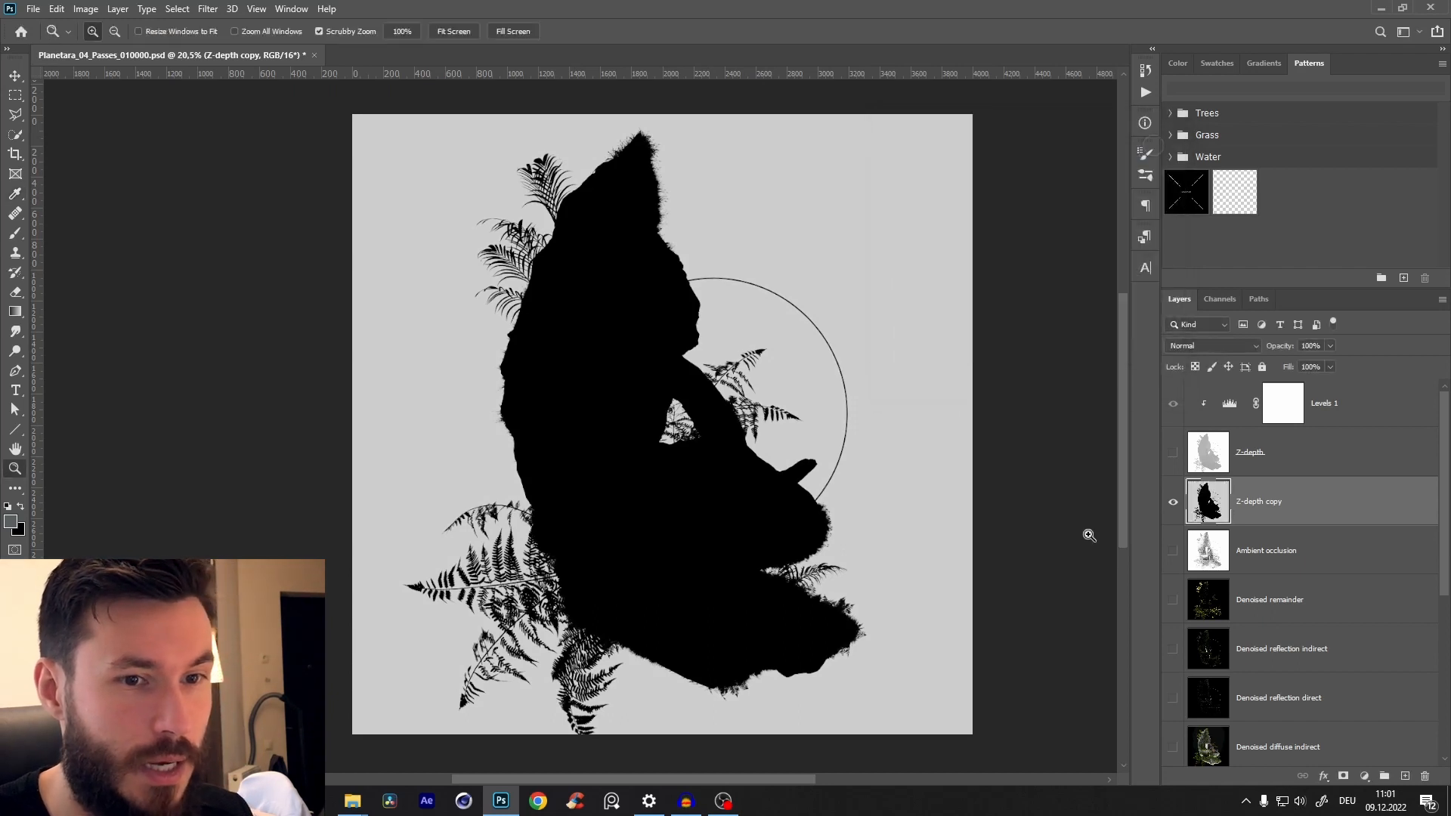
key("ctrl+i")
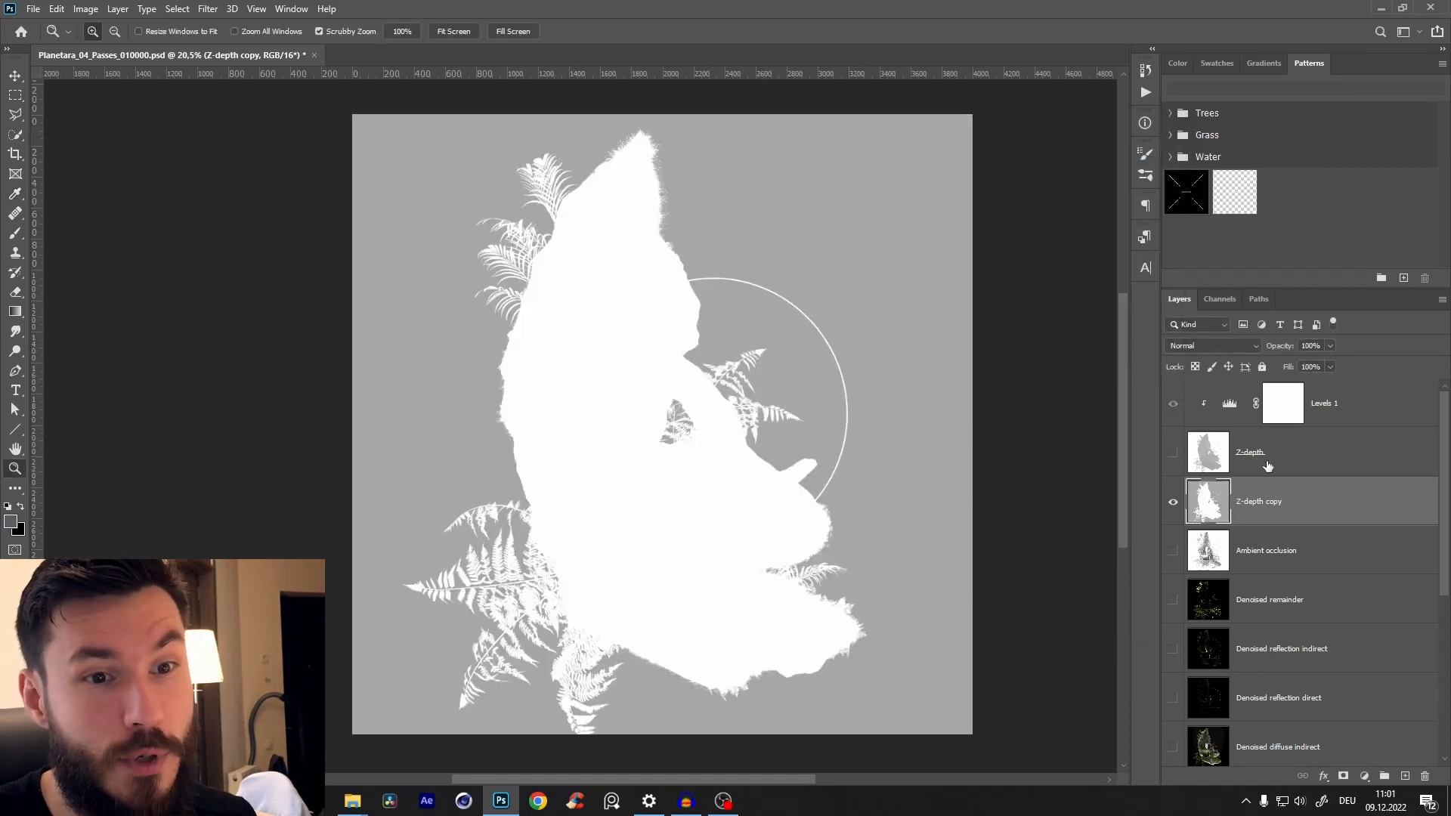
- Show the other layers again and compare the composite with and without the inverted Z-depth copy
left_click(1172, 453)
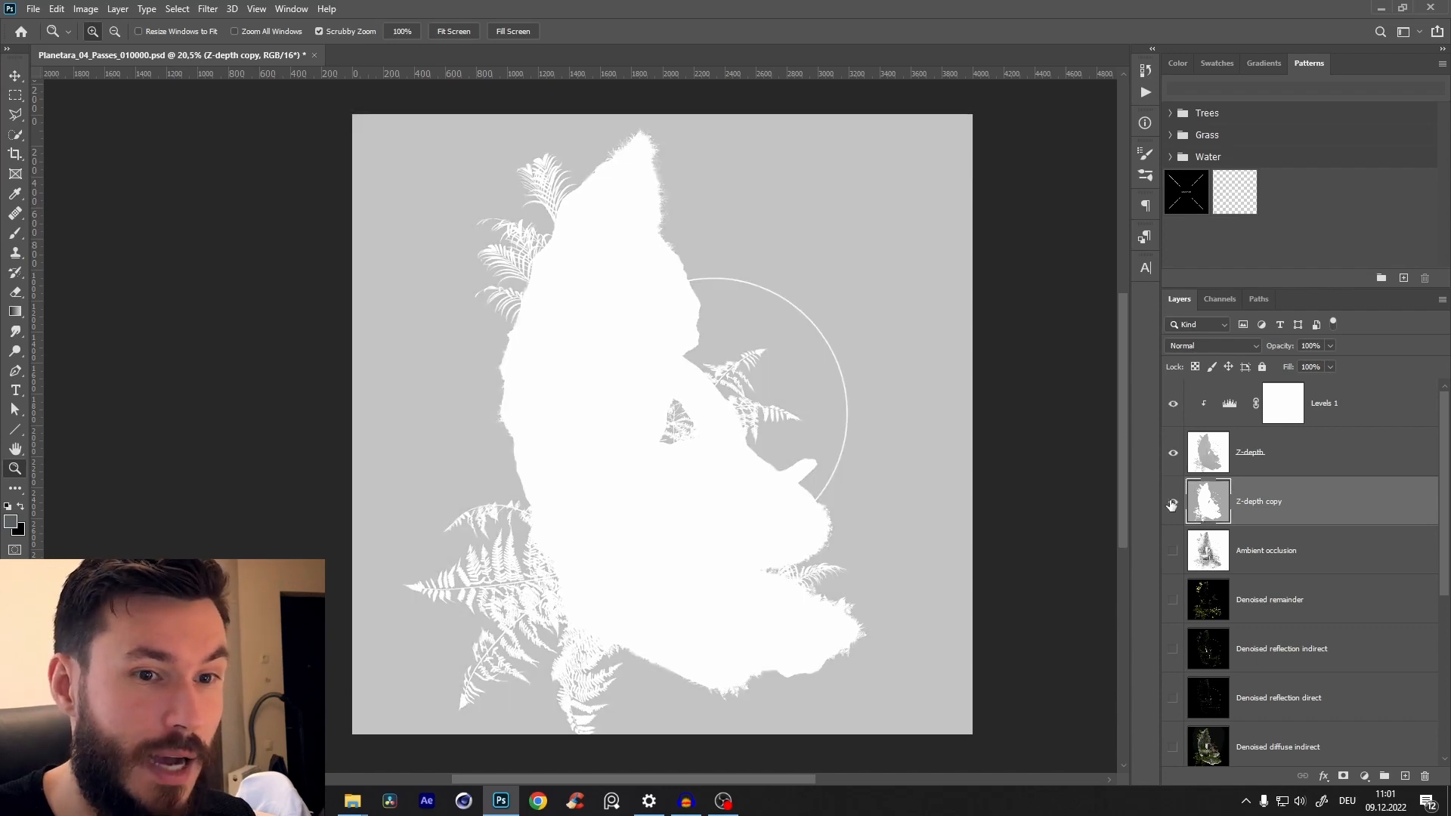
left_click(1171, 503)
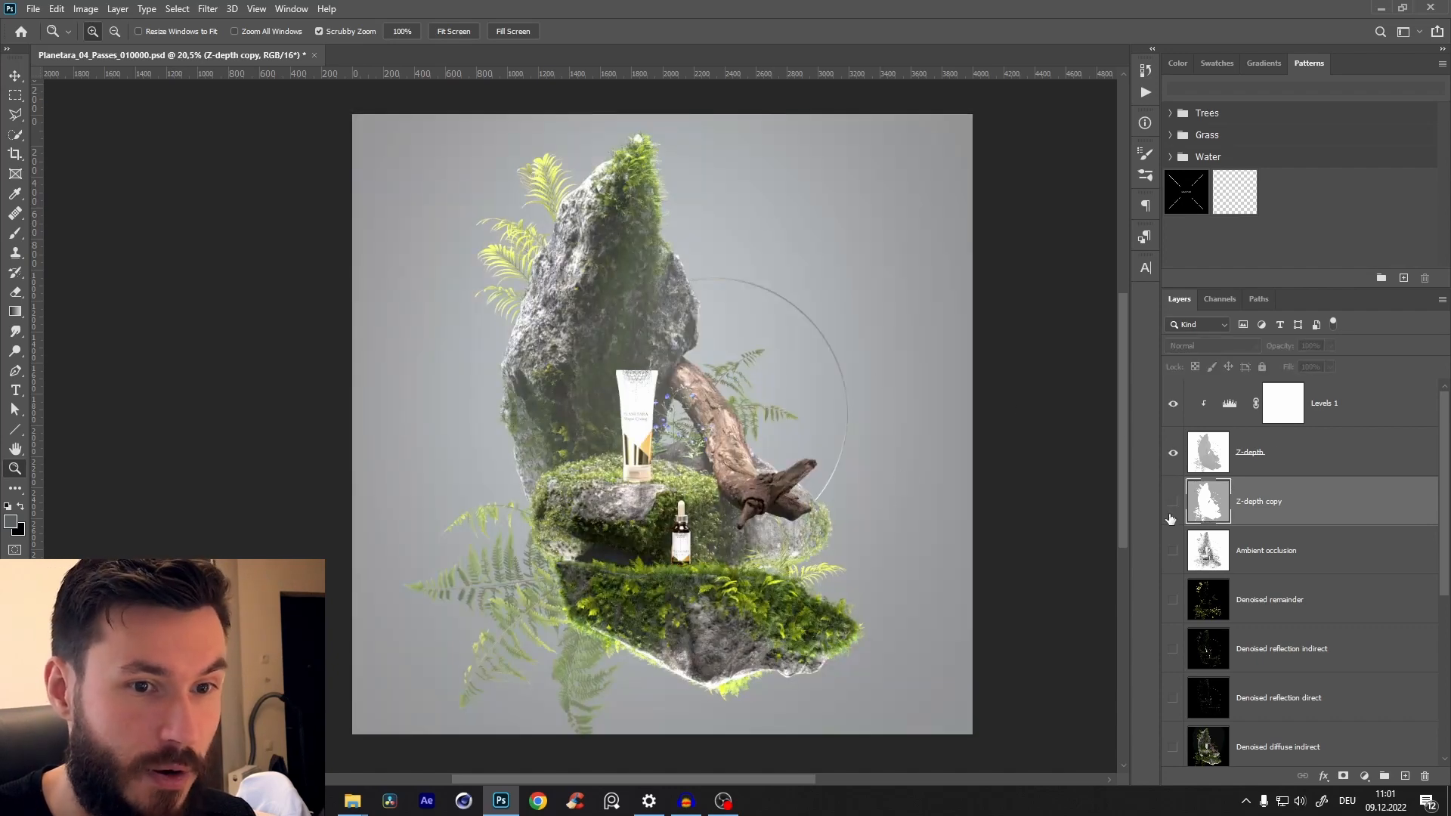
left_click(1172, 502)
left_click(1171, 503)
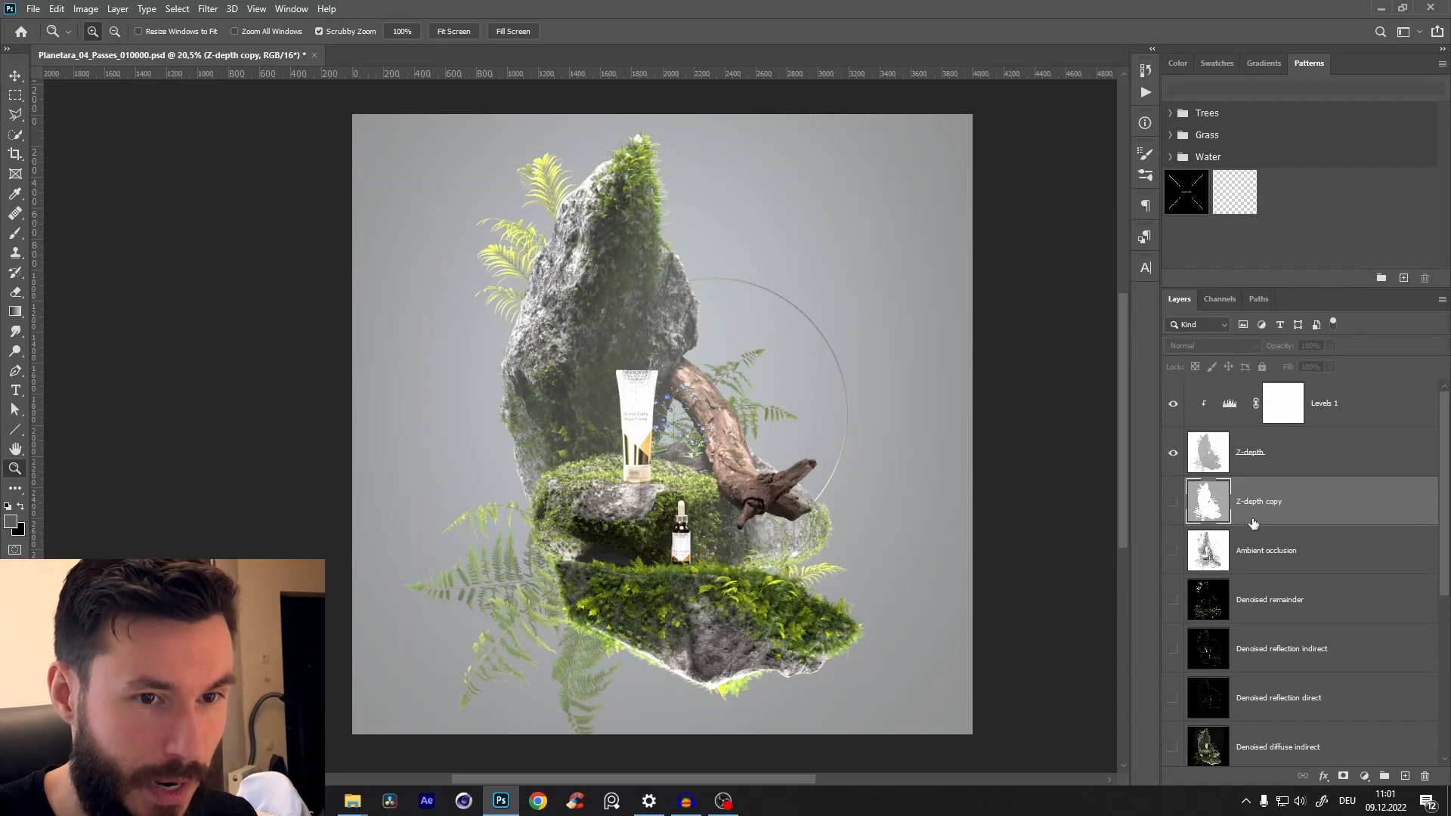
left_click(1172, 504)
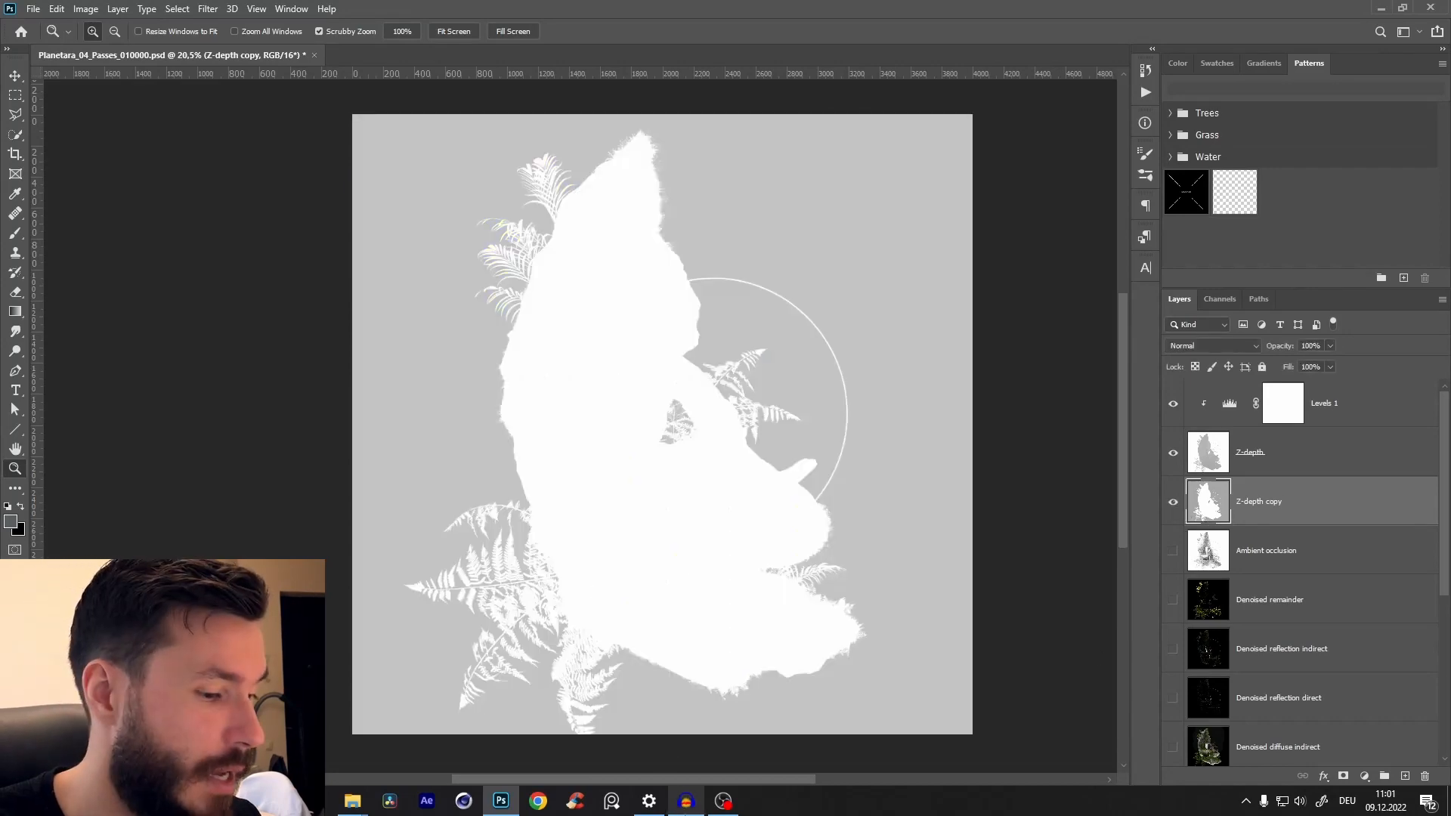
- Select and copy the Z-depth copy layer's image, hide that layer, and add a layer mask to the Z-depth layer
left_click(1206, 517, "ctrl")
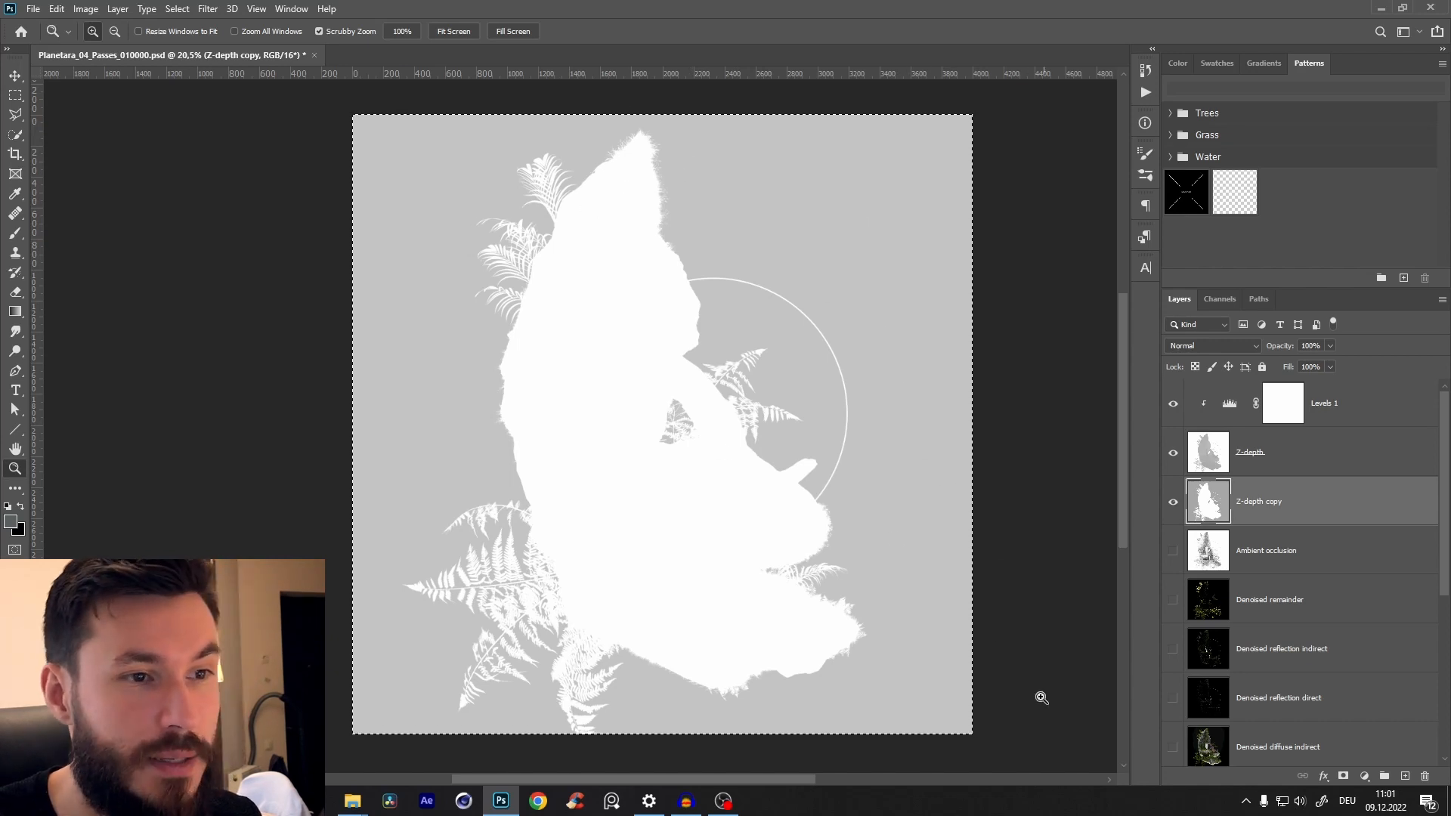
left_click(1296, 461)
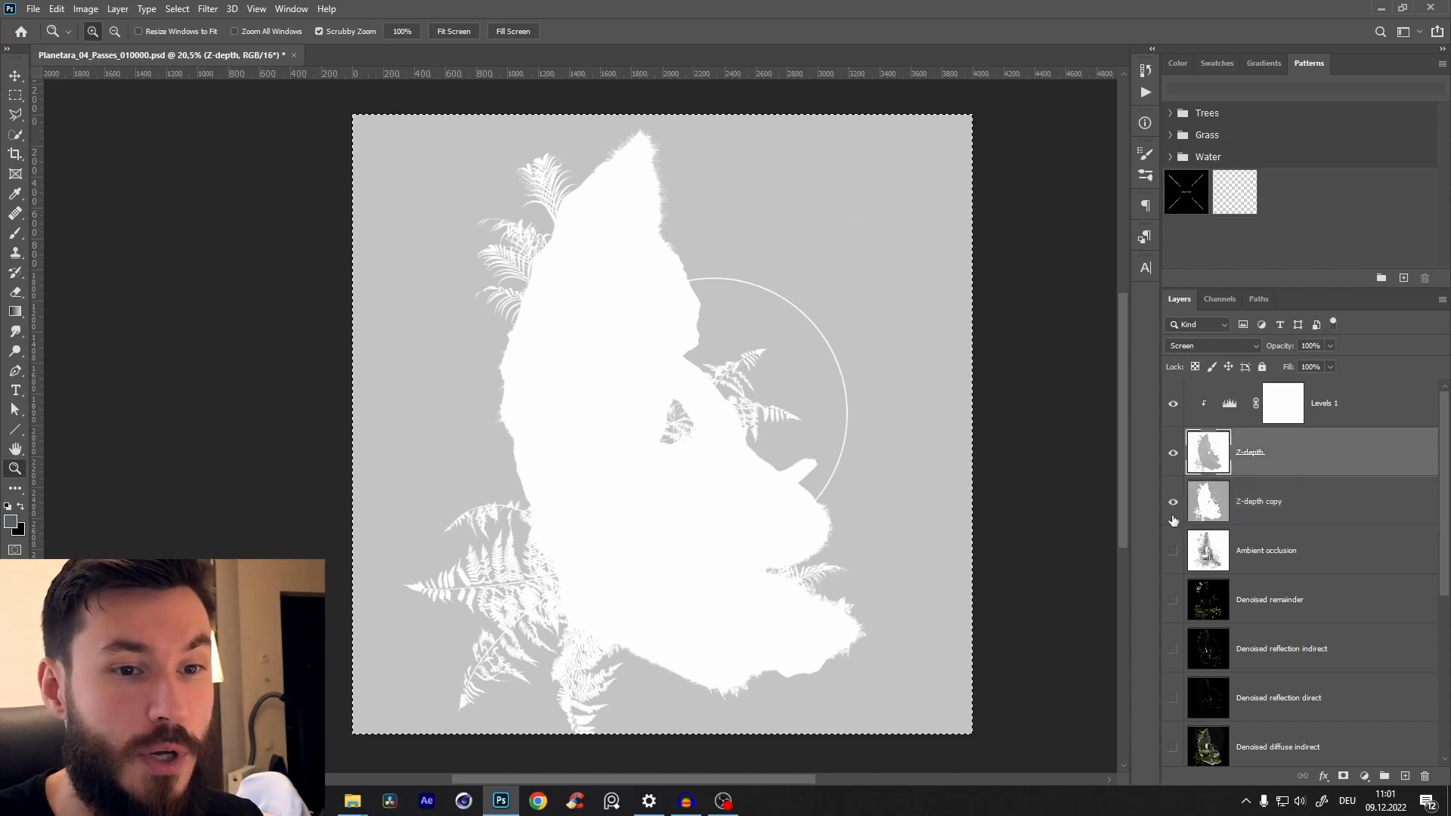
left_click(1172, 502)
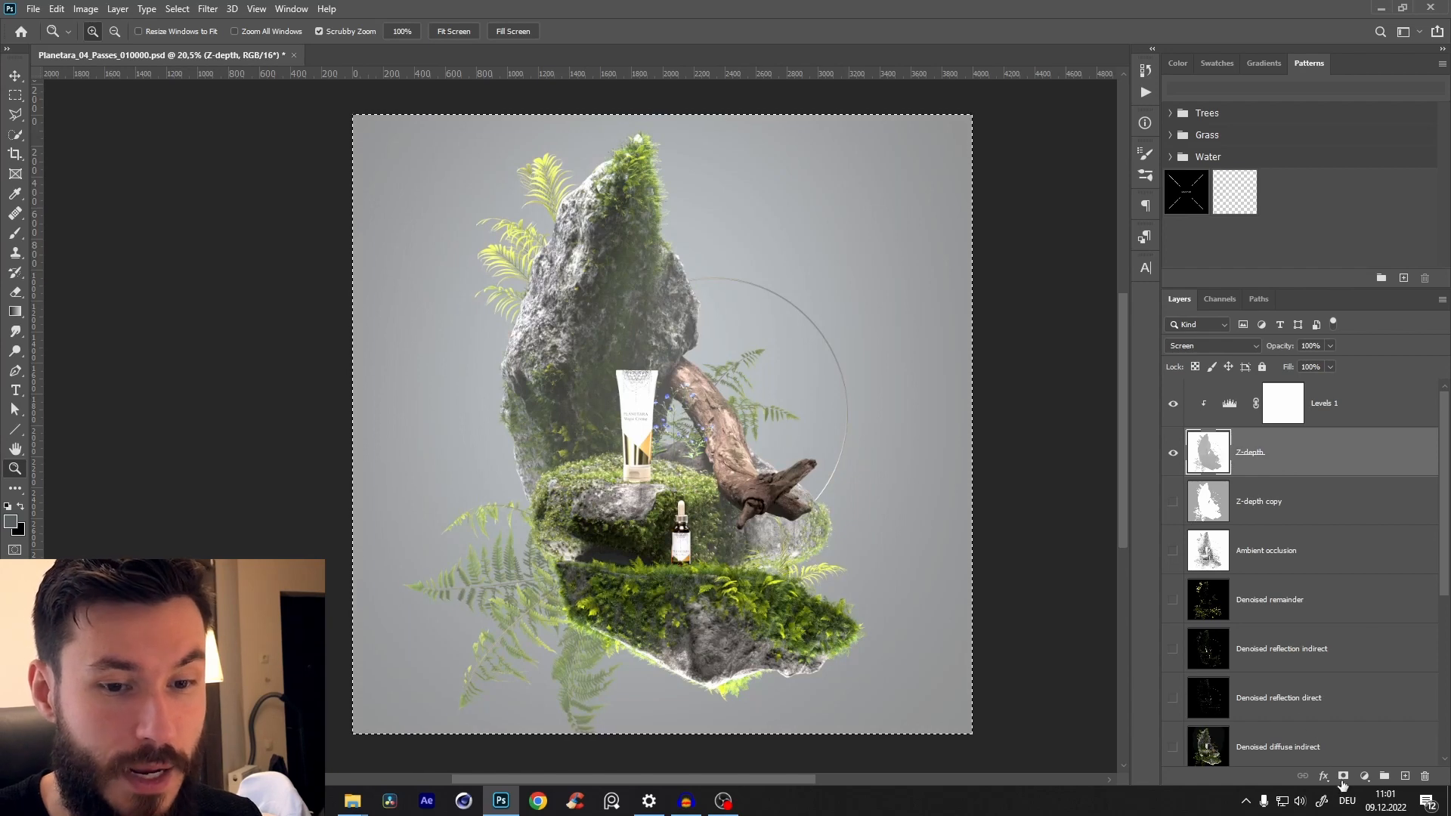
left_click(1343, 776)
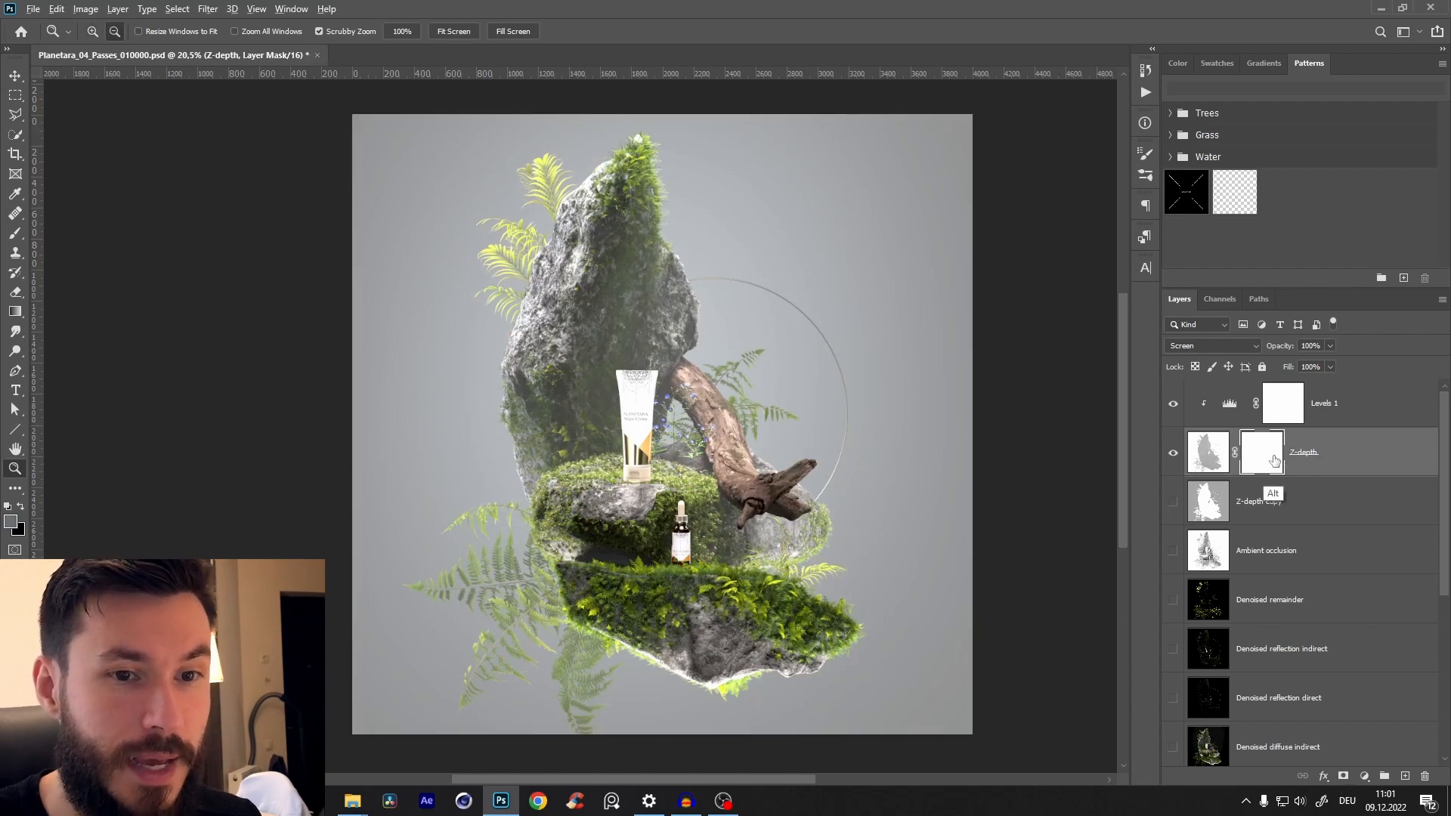
- Paste the copied depth image into the Z-depth layer's mask and save the document
left_click(1260, 466, "alt")
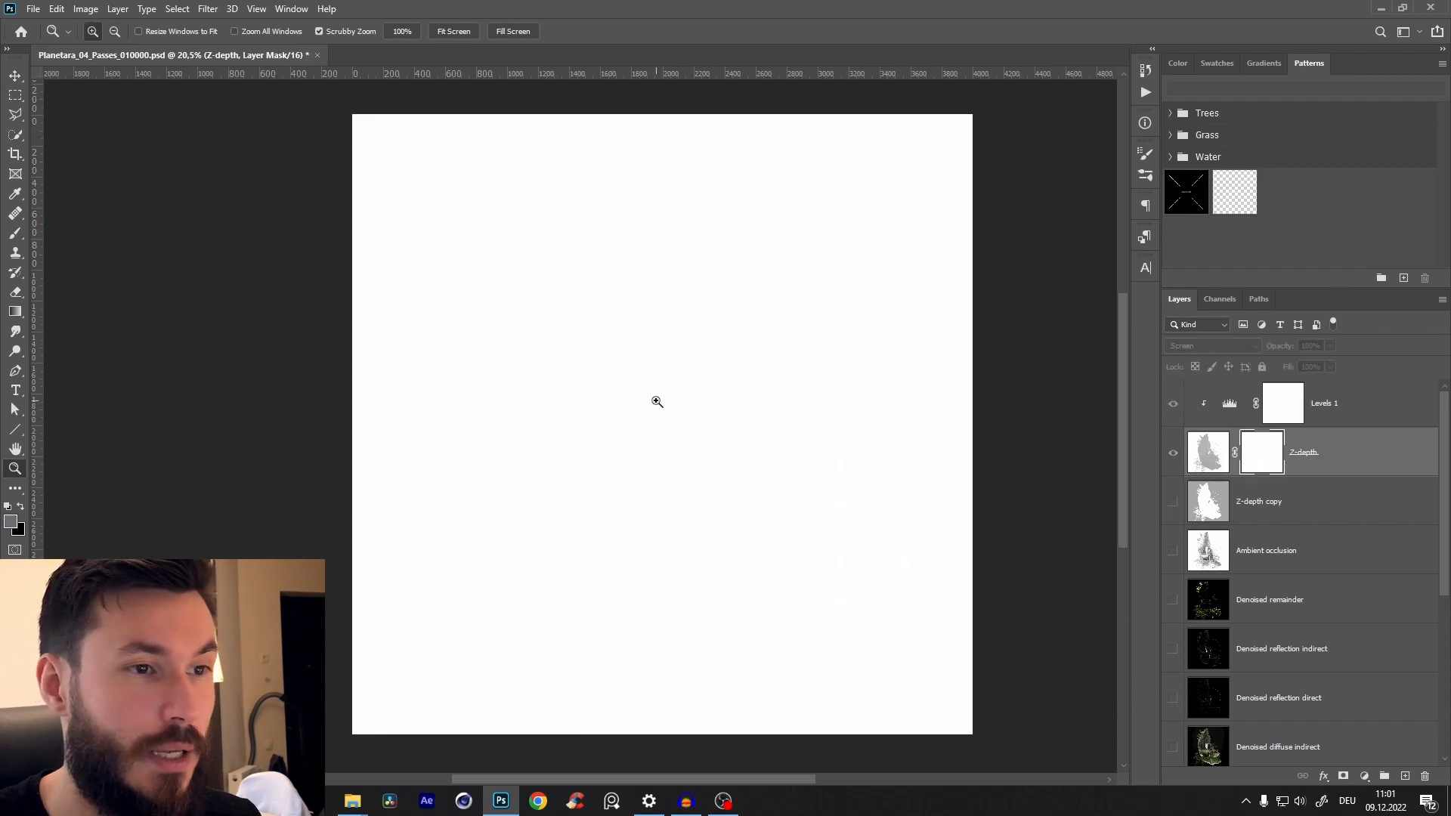
key("ctrl+v")
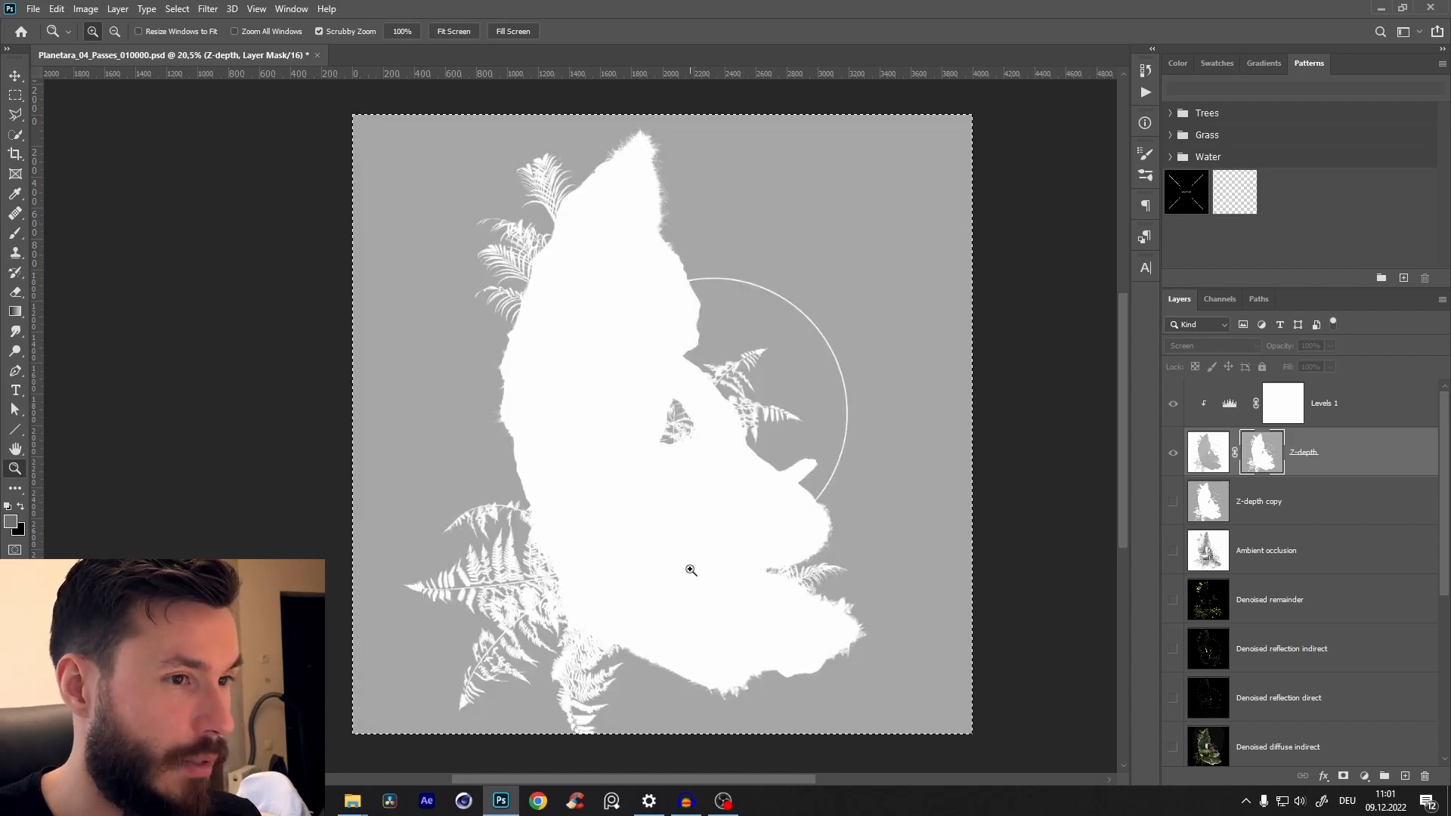
key("ctrl+s")
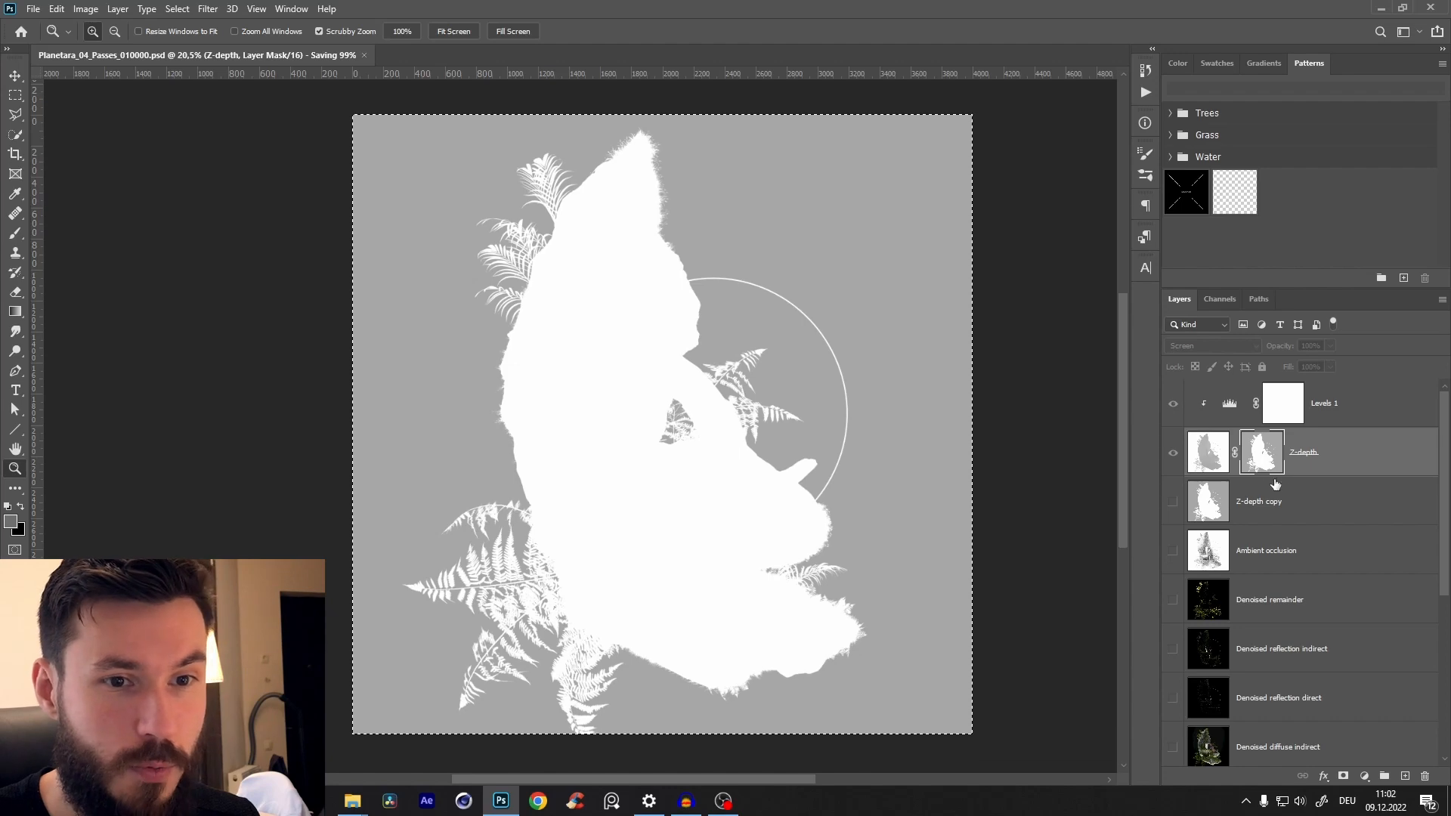
- Return from the mask view to the full composite and compare it with and without the masked Z-depth haze
left_click(1261, 462, "alt")
left_click(1171, 452)
left_click(1169, 455)
left_click(1167, 457)
left_click(1172, 453)
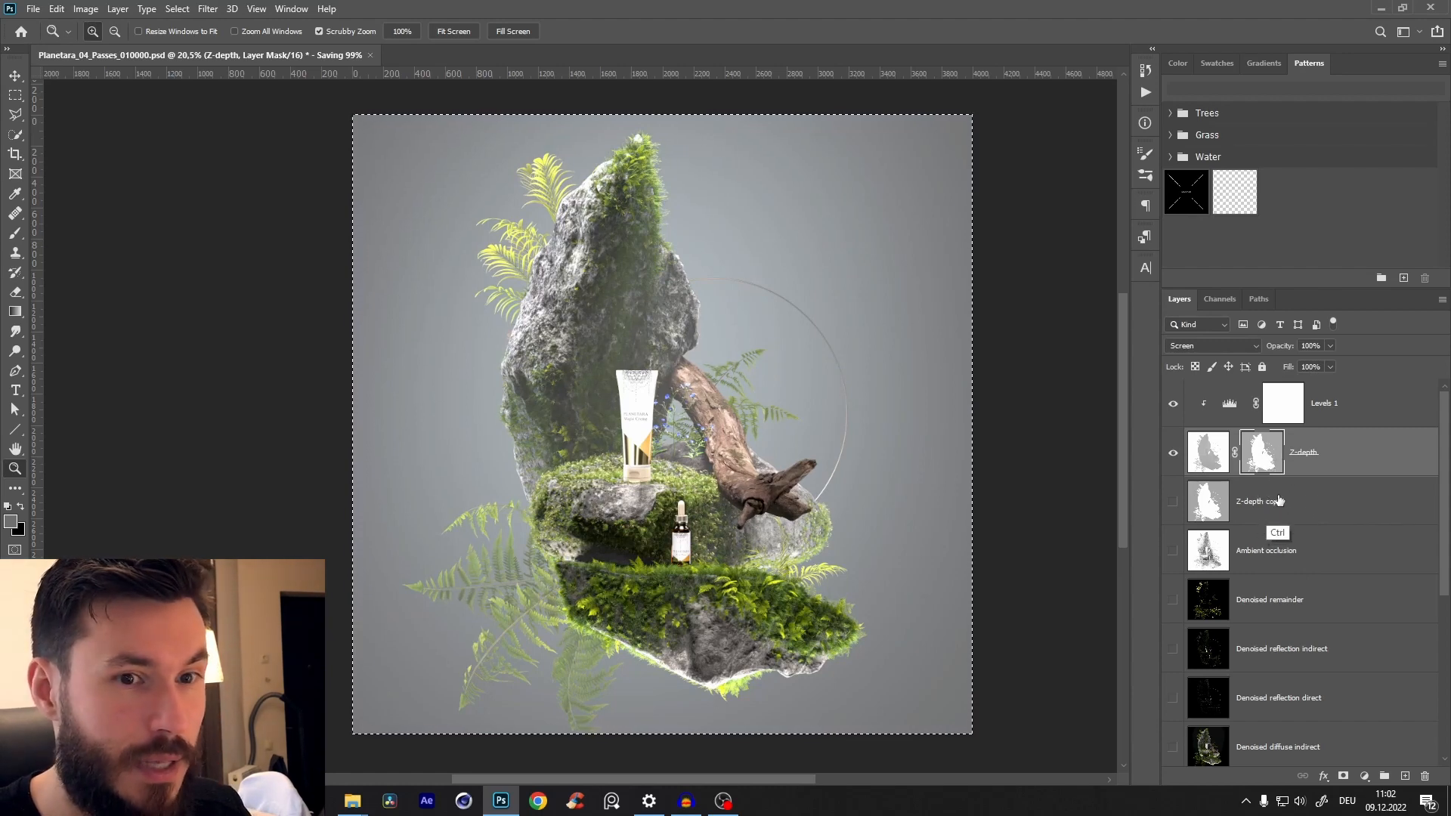
- Darken the background in the Z-depth layer's mask with Levels, setting the input black to 128
key("ctrl+l")
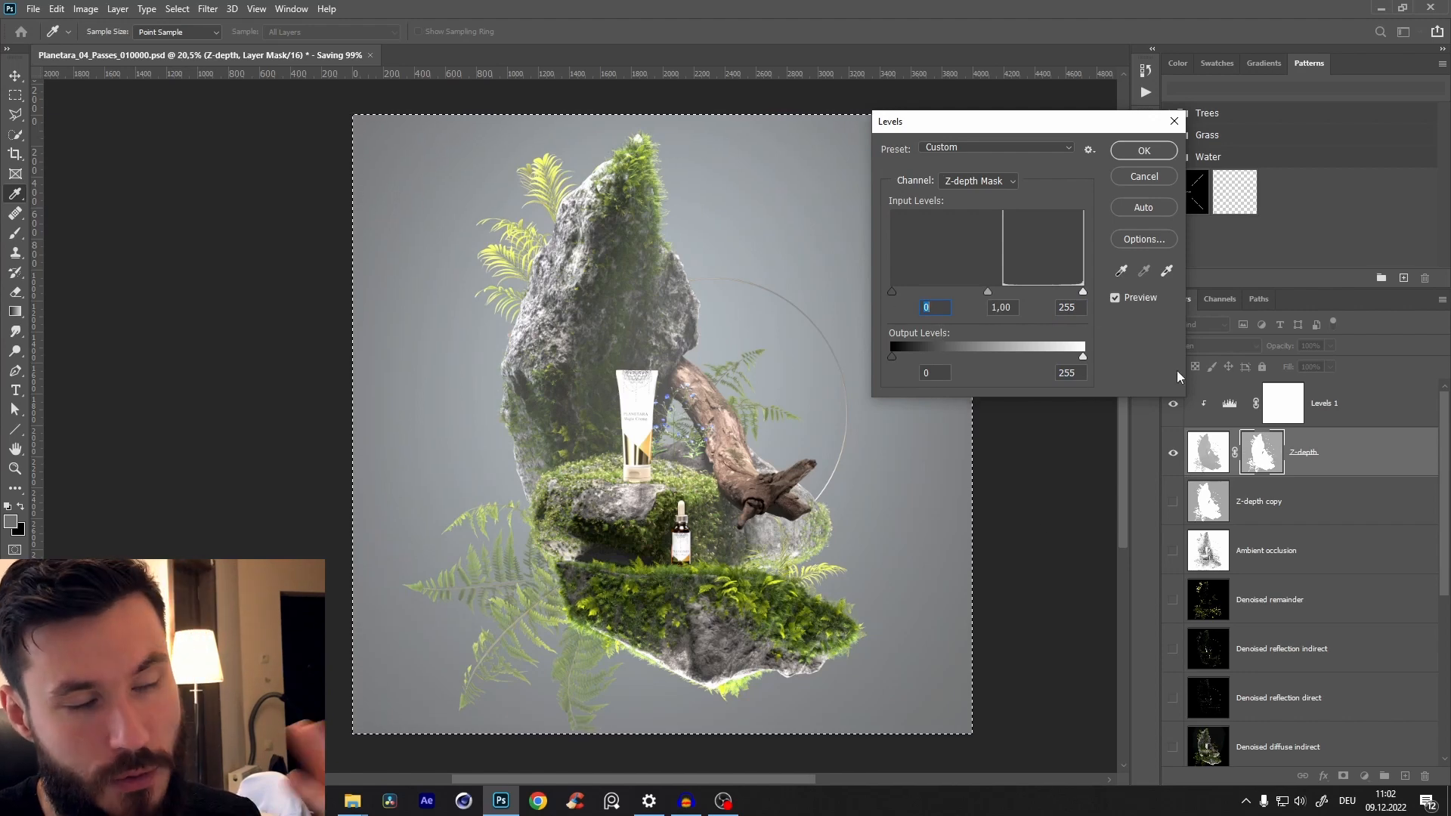
left_click_drag(894, 293, 976, 303)
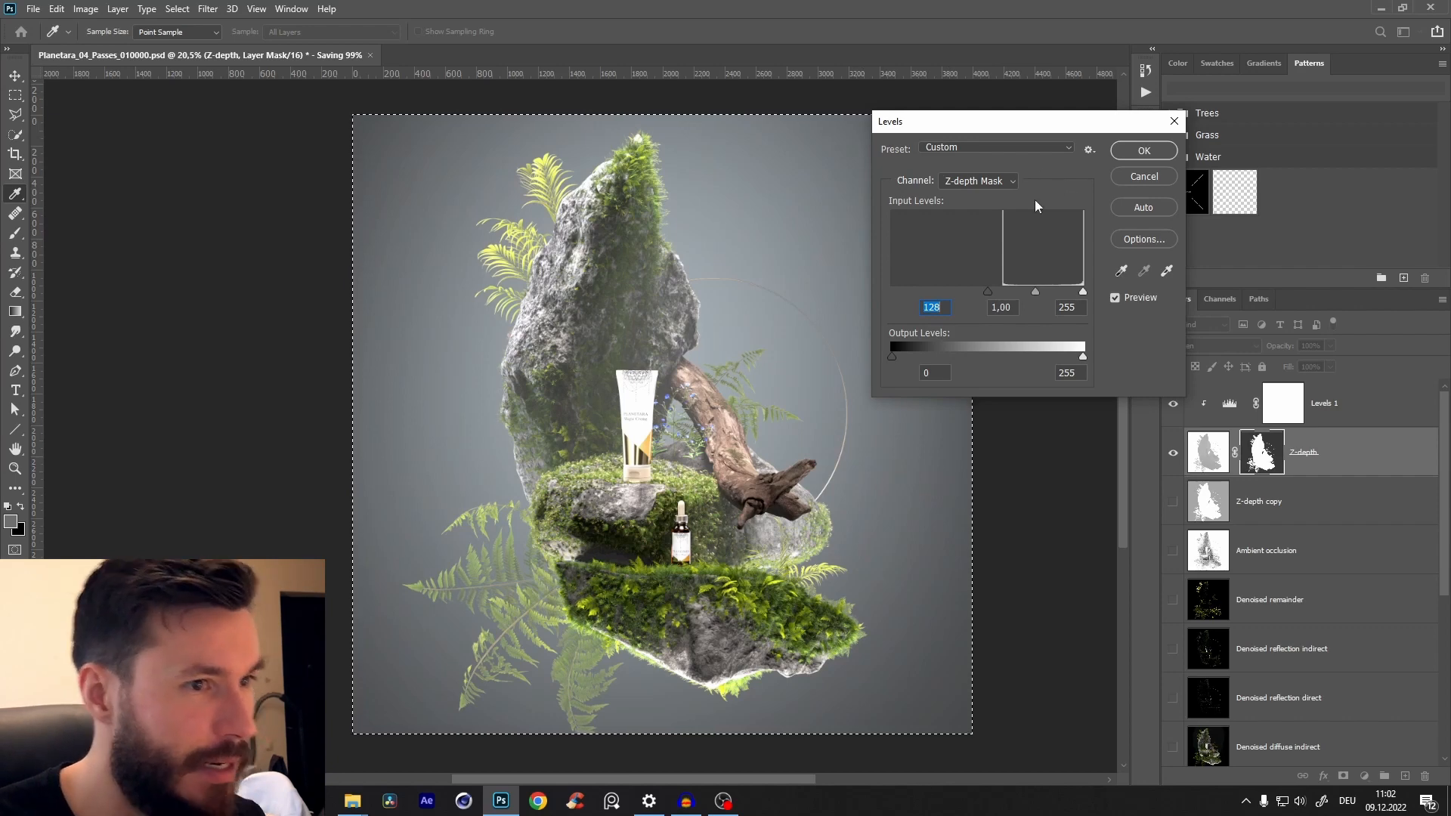
left_click(1174, 121)
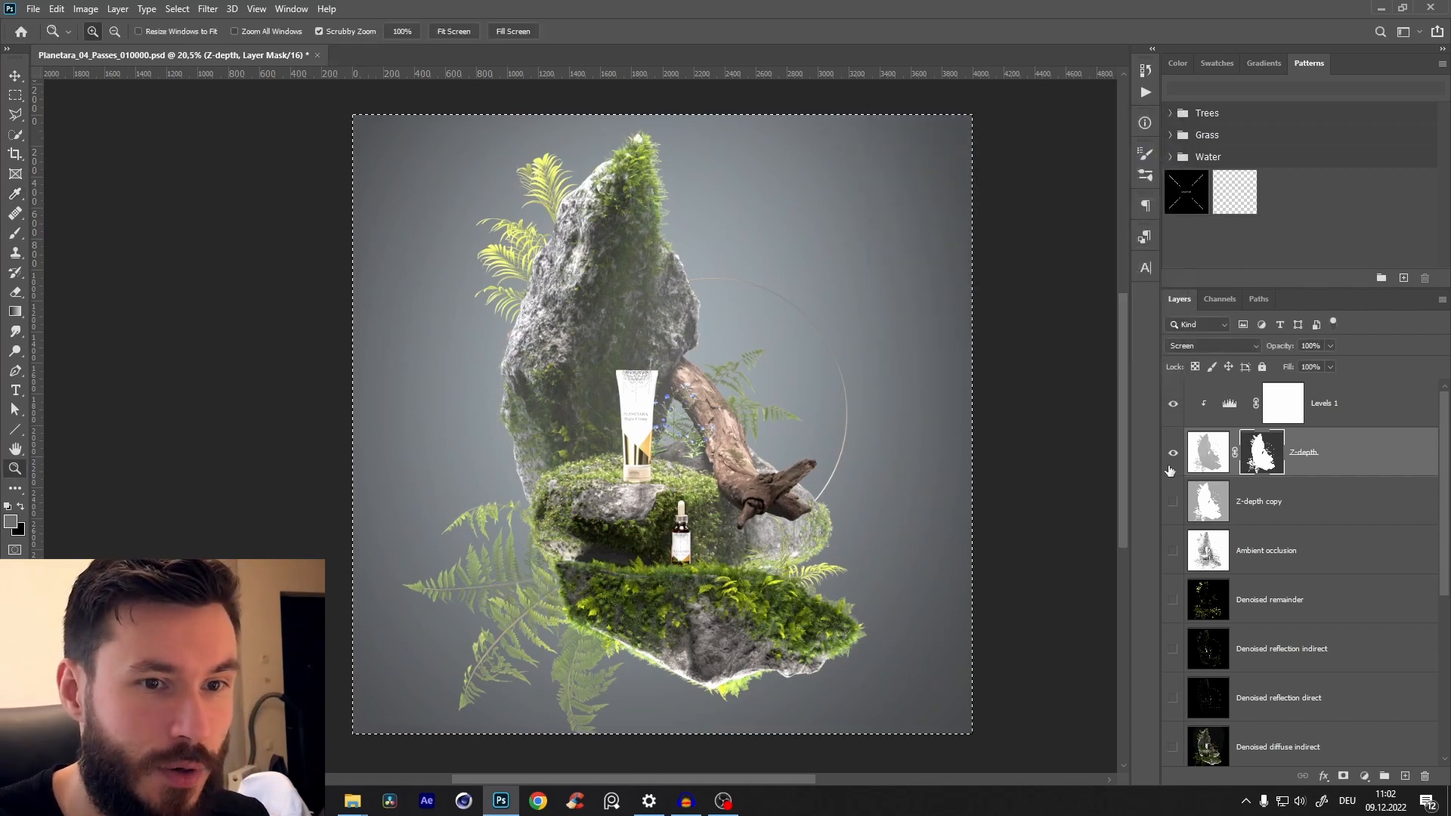
- Clear the selection and compare the render with the Z-depth layer hidden and shown
left_click(1172, 456)
left_click(1172, 456)
left_click(1173, 456)
left_click(1173, 456)
left_click(1173, 456)
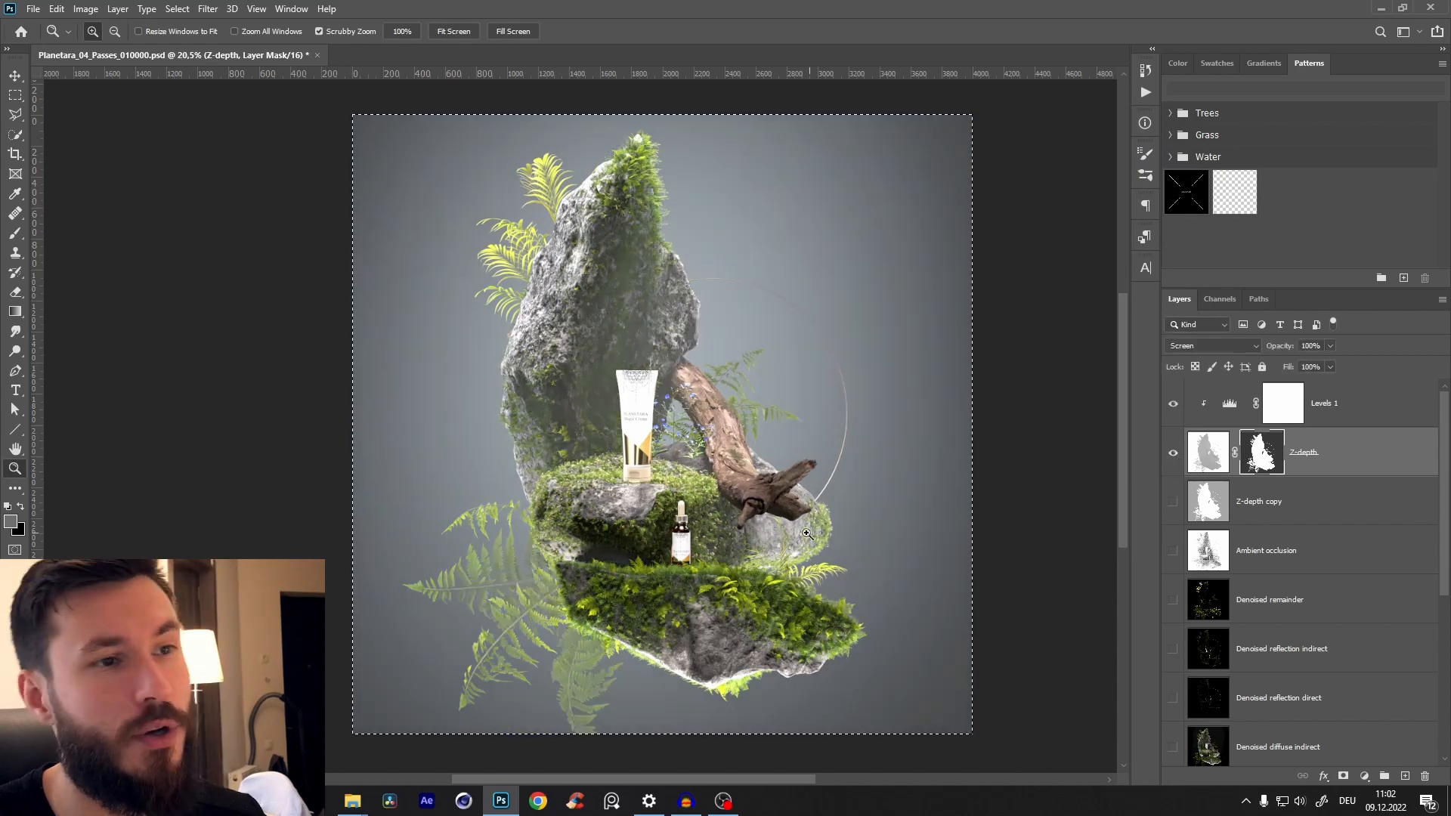
key("ctrl+d")
left_click(1172, 456)
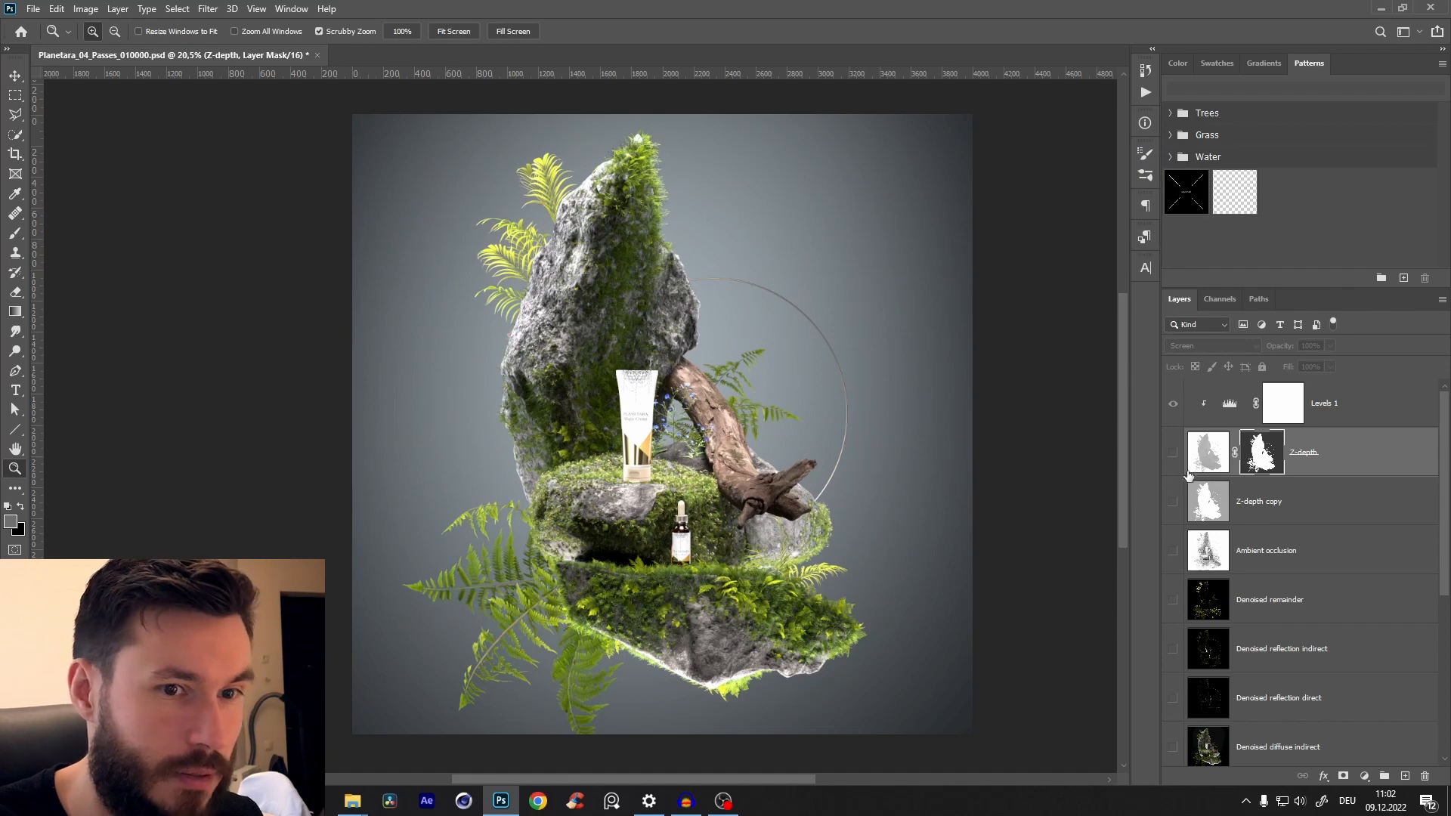
left_click(1173, 453)
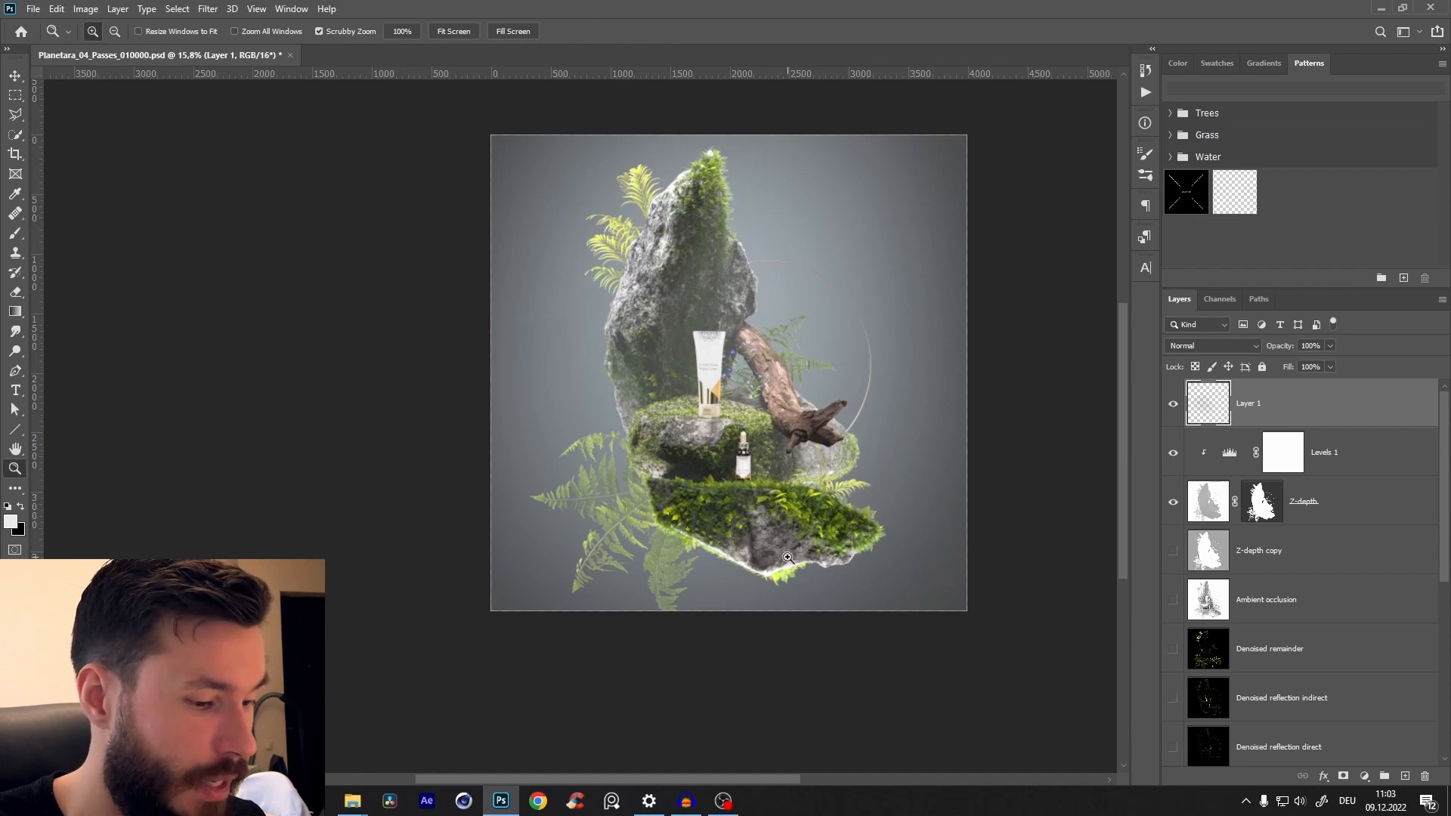
- Try painting smoke over the rocks on Layer 1 with a 2115 px brush from Nemanja's Cloud-Smoke-Dust brushes
key("b")
left_click_drag(787, 557, 745, 589)
right_click(680, 529)
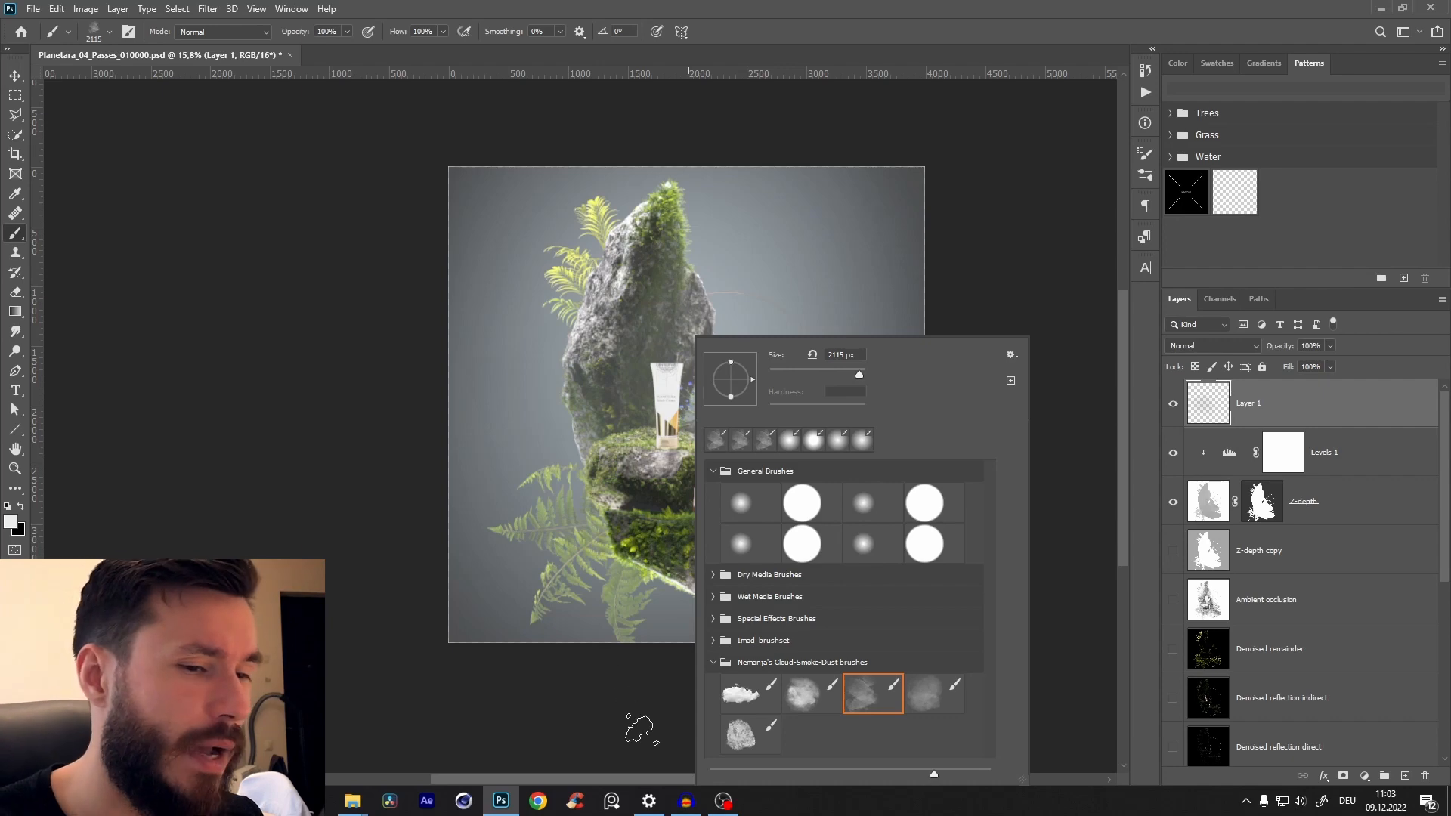
mouse_move(521, 484)
left_mouse_down()
mouse_move(680, 423)
mouse_move(793, 562)
left_mouse_up()
key("ctrl+z")
- Try a stroke across the rock with the first brush in Nemanja's Cloud-Smoke-Dust set, and undo it
right_click(665, 502)
left_click(735, 688)
key("Return")
left_click_drag(544, 393, 680, 451)
key("ctrl+z")
- Try the second Cloud-Smoke-Dust brush with a stroke across the rock, and undo it
right_click(684, 453)
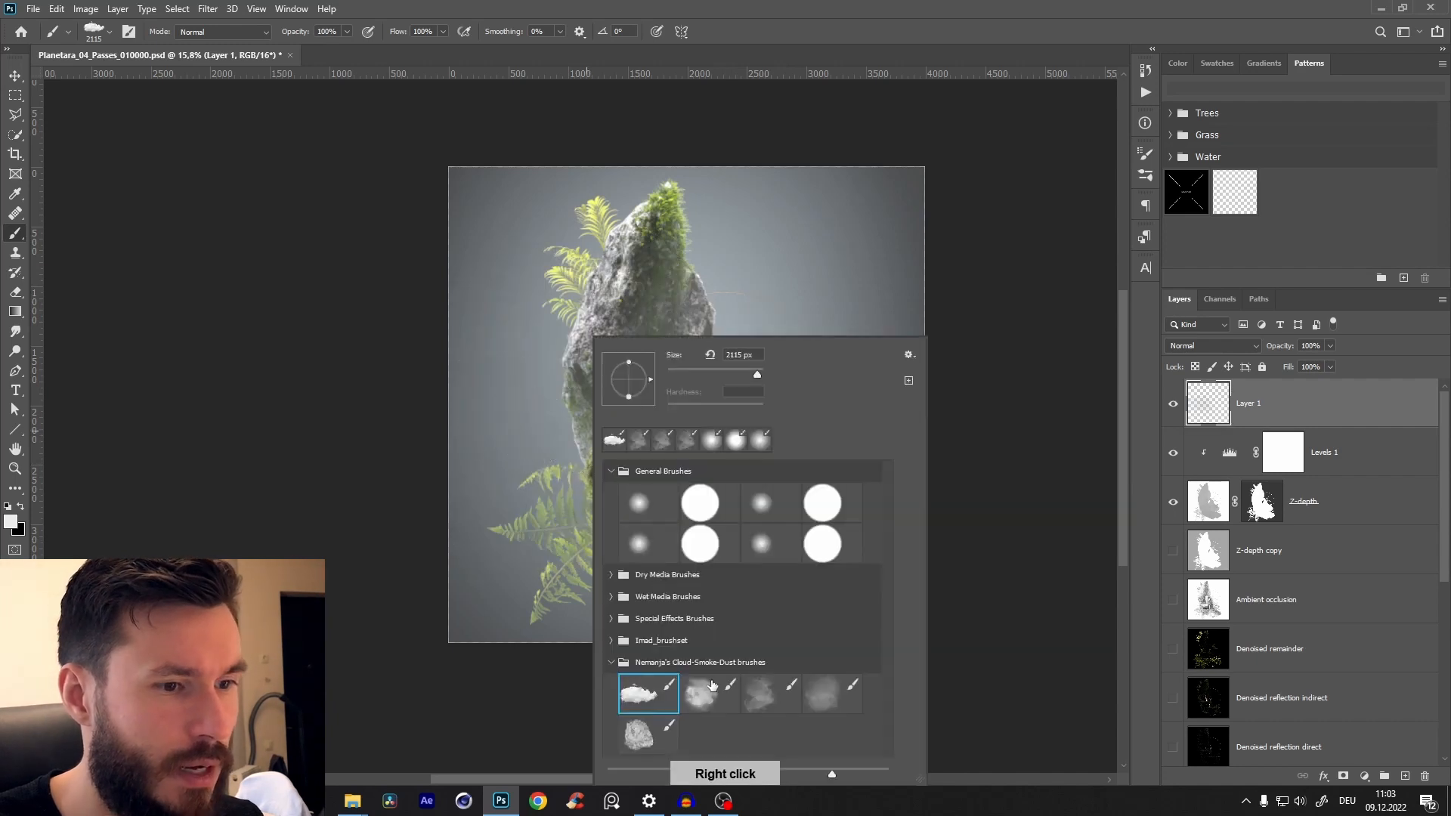
left_click(711, 694)
key("Return")
mouse_move(521, 461)
left_mouse_down()
mouse_move(544, 288)
mouse_move(605, 425)
mouse_move(795, 491)
mouse_move(668, 398)
mouse_move(625, 296)
mouse_move(695, 384)
mouse_move(851, 472)
mouse_move(770, 281)
mouse_move(793, 276)
mouse_move(720, 362)
mouse_move(663, 479)
mouse_move(693, 396)
left_mouse_up()
key("ctrl+z")
- Try the third Cloud-Smoke-Dust brush at 100% opacity with strokes around the rocks and ferns, undoing them
right_click(706, 333)
left_click(869, 691)
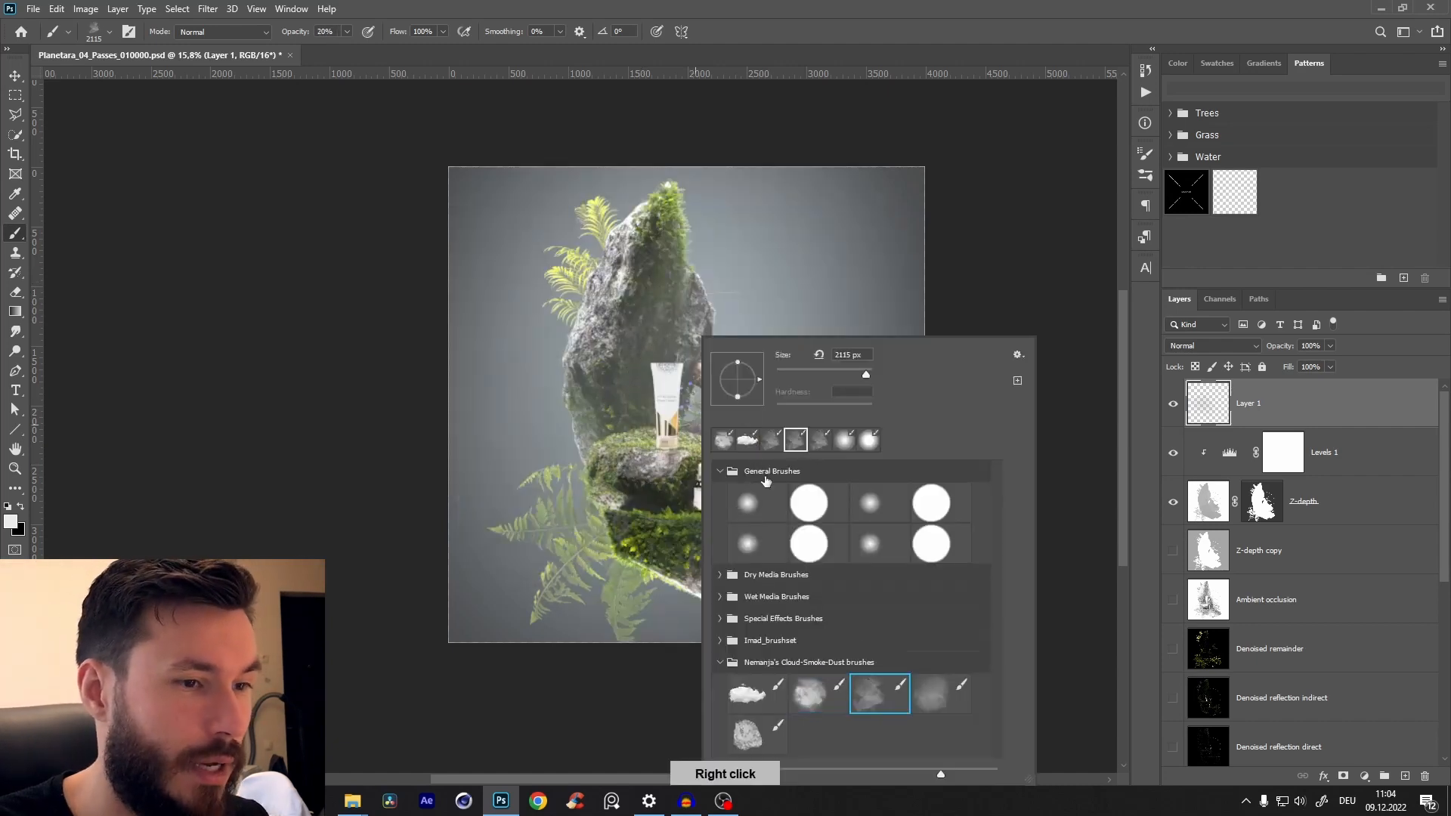
key("Return")
key("2")
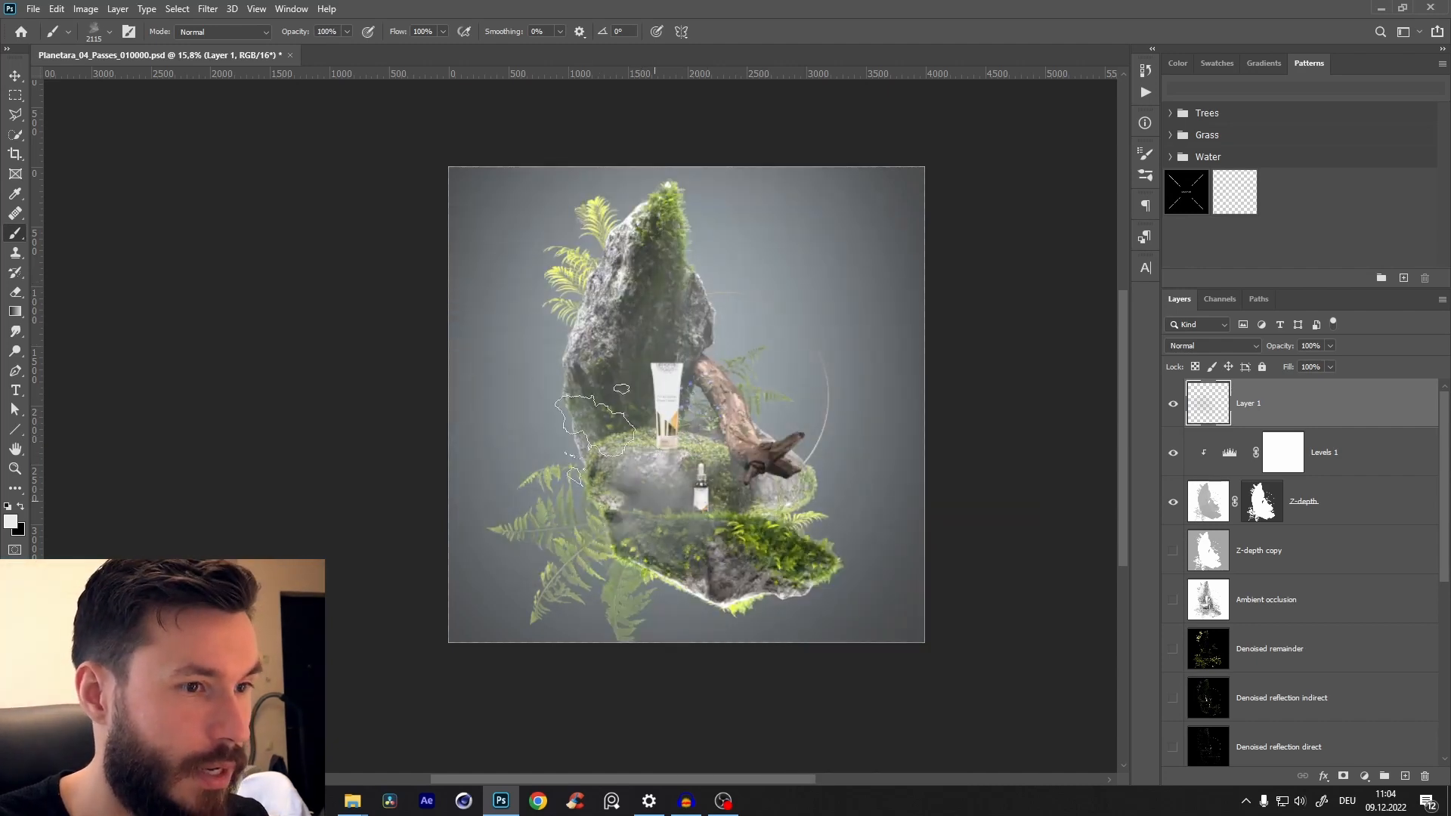
key("0")
left_click_drag(528, 453, 609, 400)
key("ctrl+z")
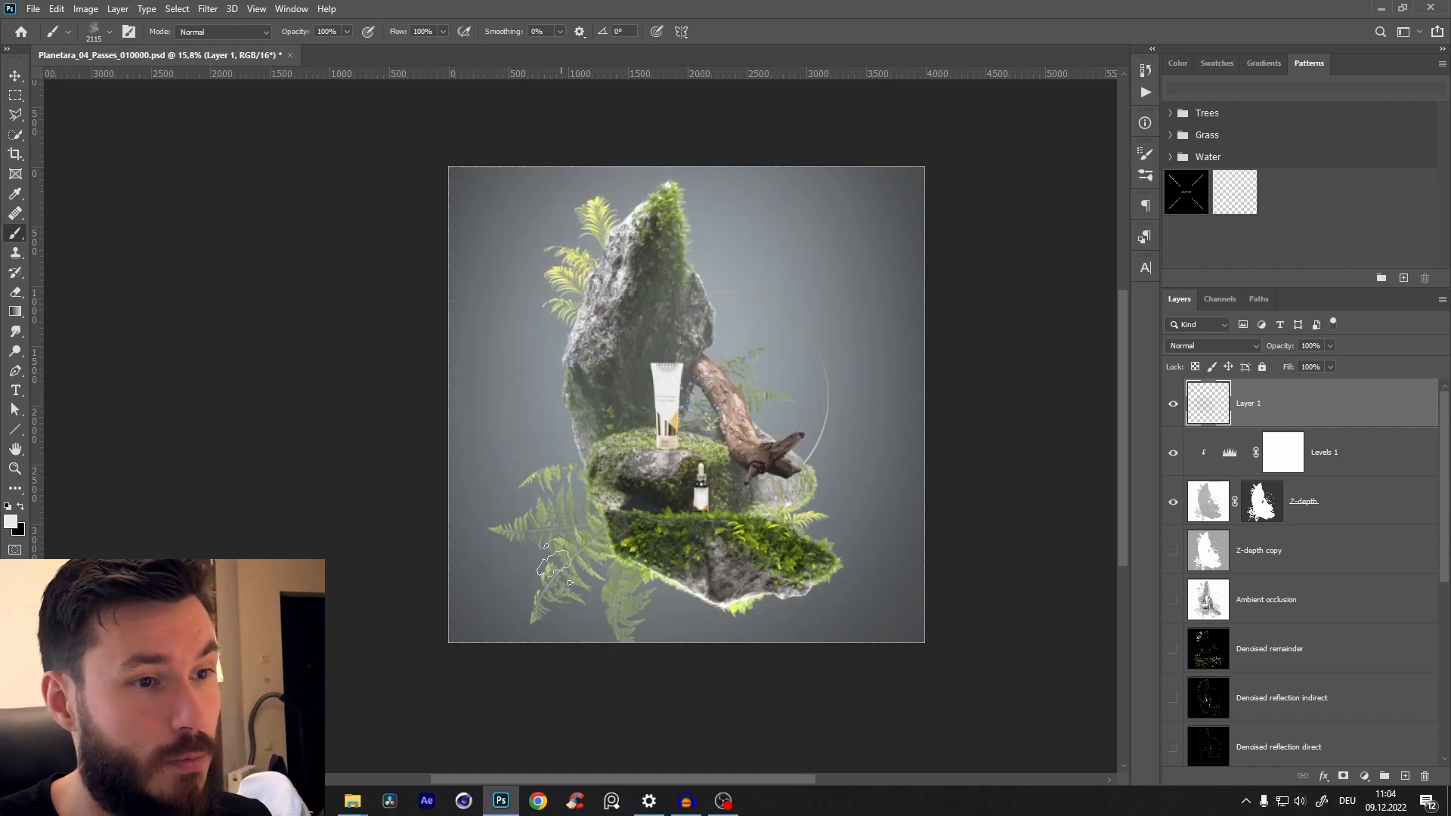
left_click(527, 389)
mouse_move(527, 390)
left_mouse_down()
mouse_move(702, 524)
mouse_move(618, 381)
mouse_move(757, 480)
mouse_move(660, 495)
mouse_move(618, 575)
mouse_move(551, 601)
mouse_move(598, 546)
left_mouse_up()
key("ctrl+z")
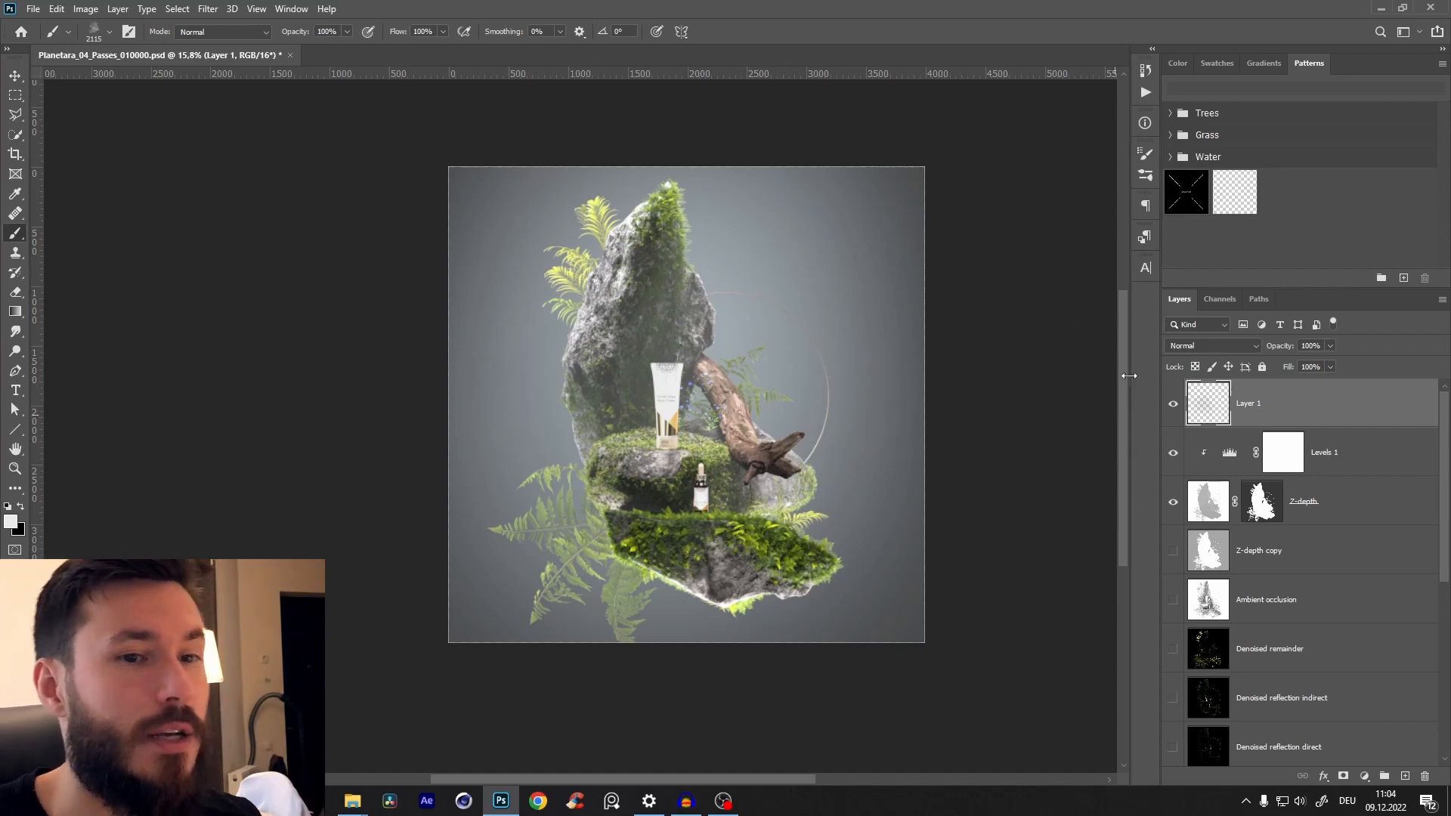
- Add a layer mask to Layer 1, and select the Z-depth layer's image and show only that layer
left_click(1340, 776)
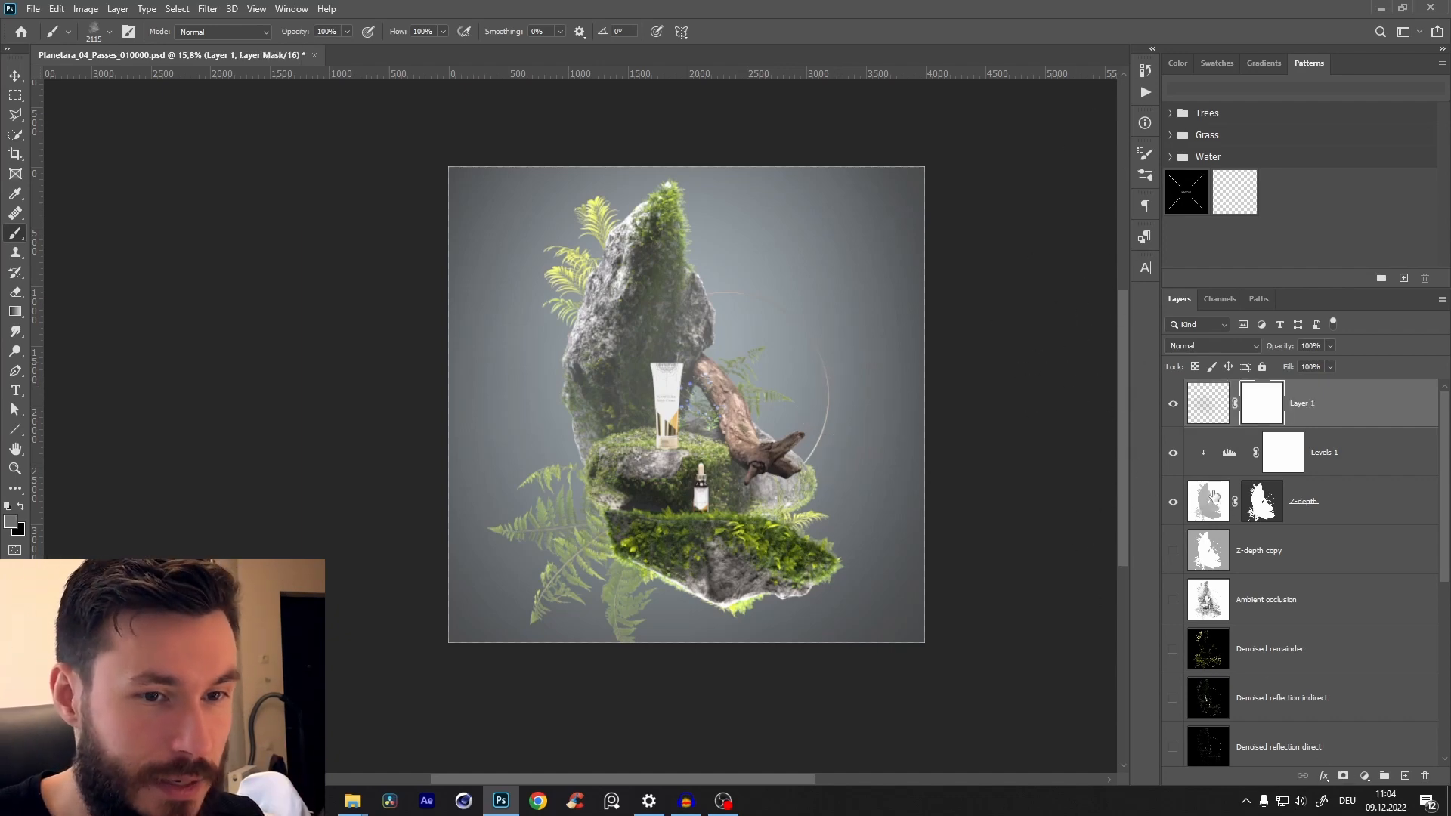
scroll(1213, 513, "up", 1)
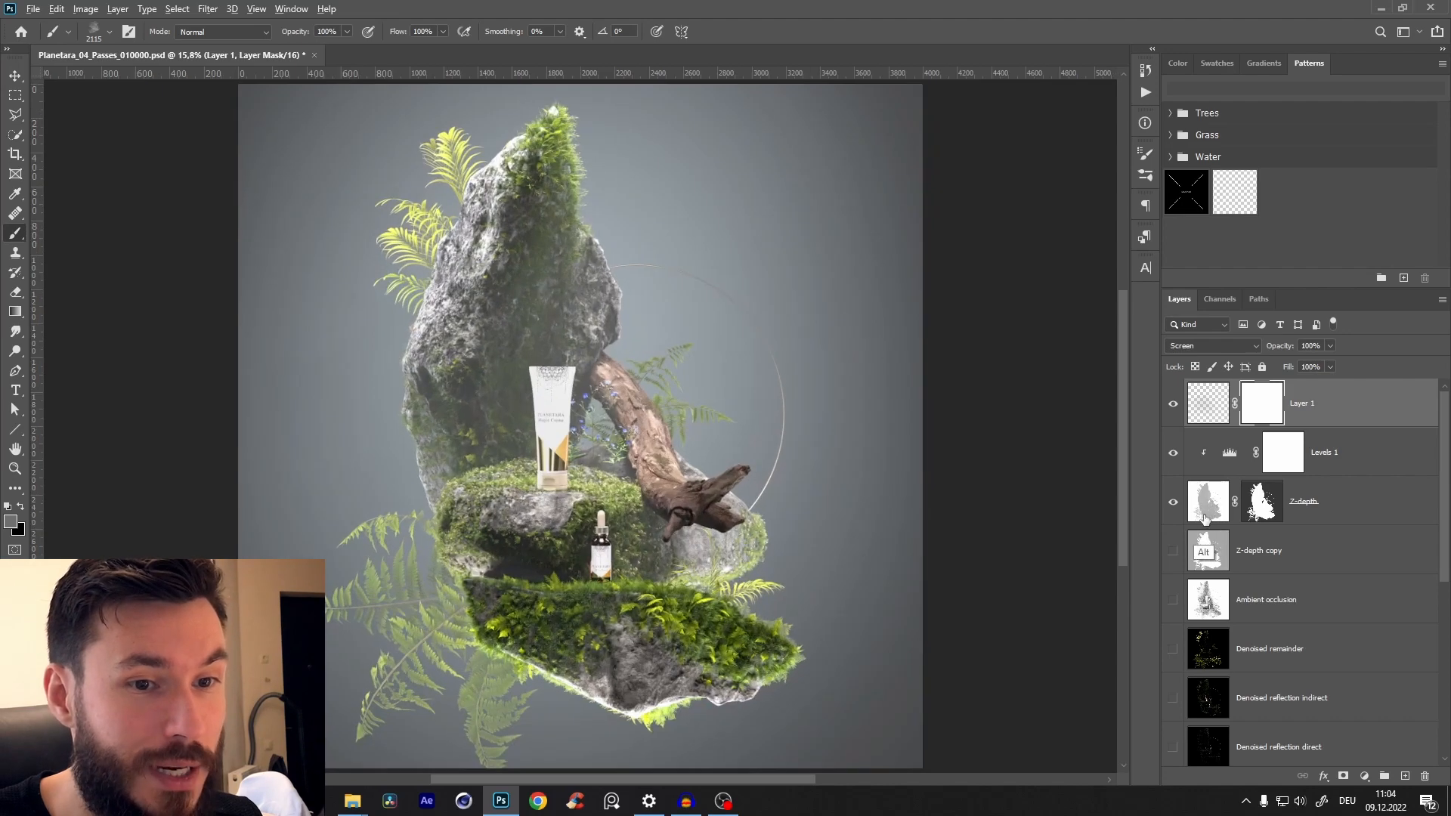
left_click(1207, 510)
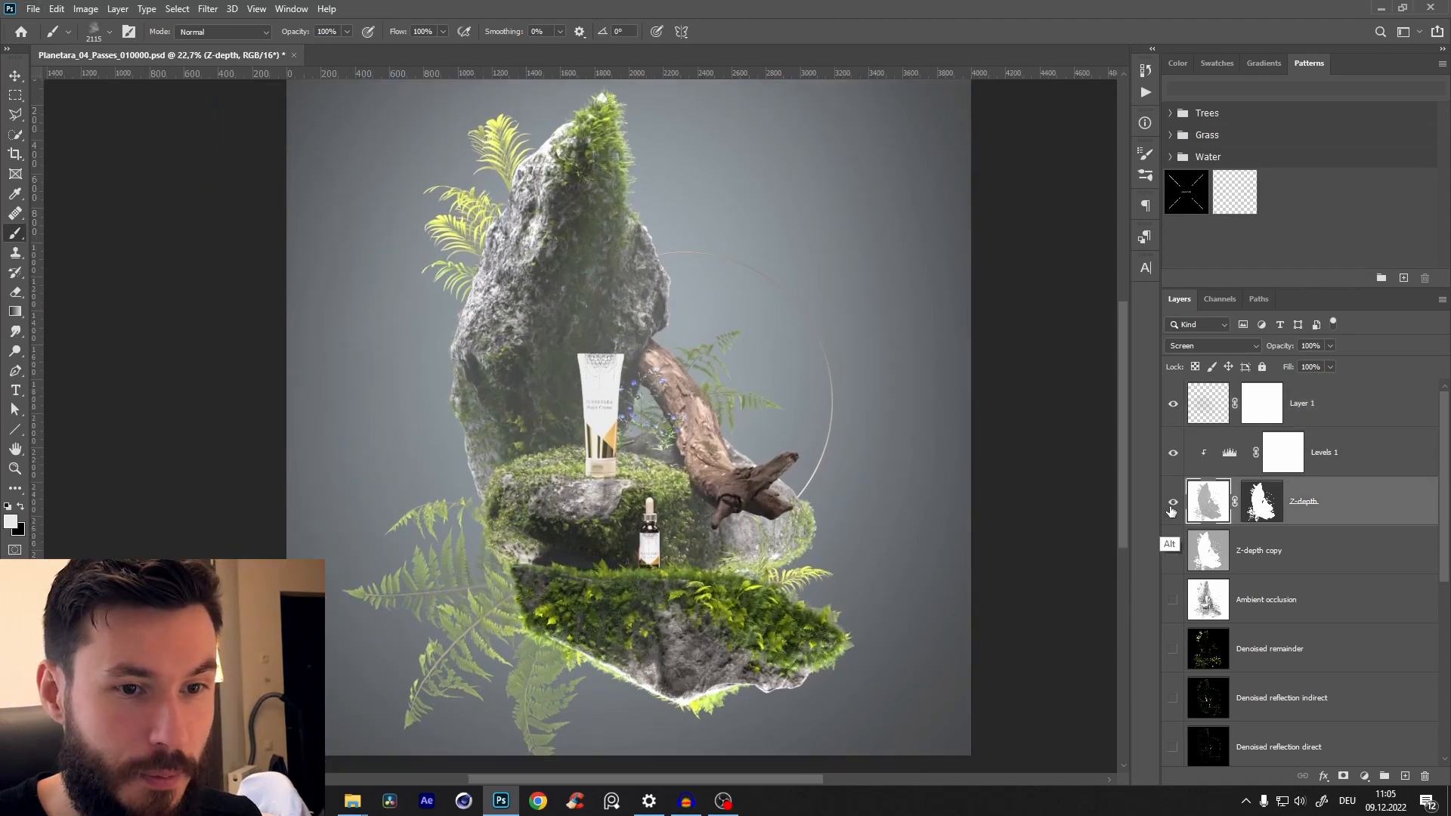
left_click(1173, 502, "alt")
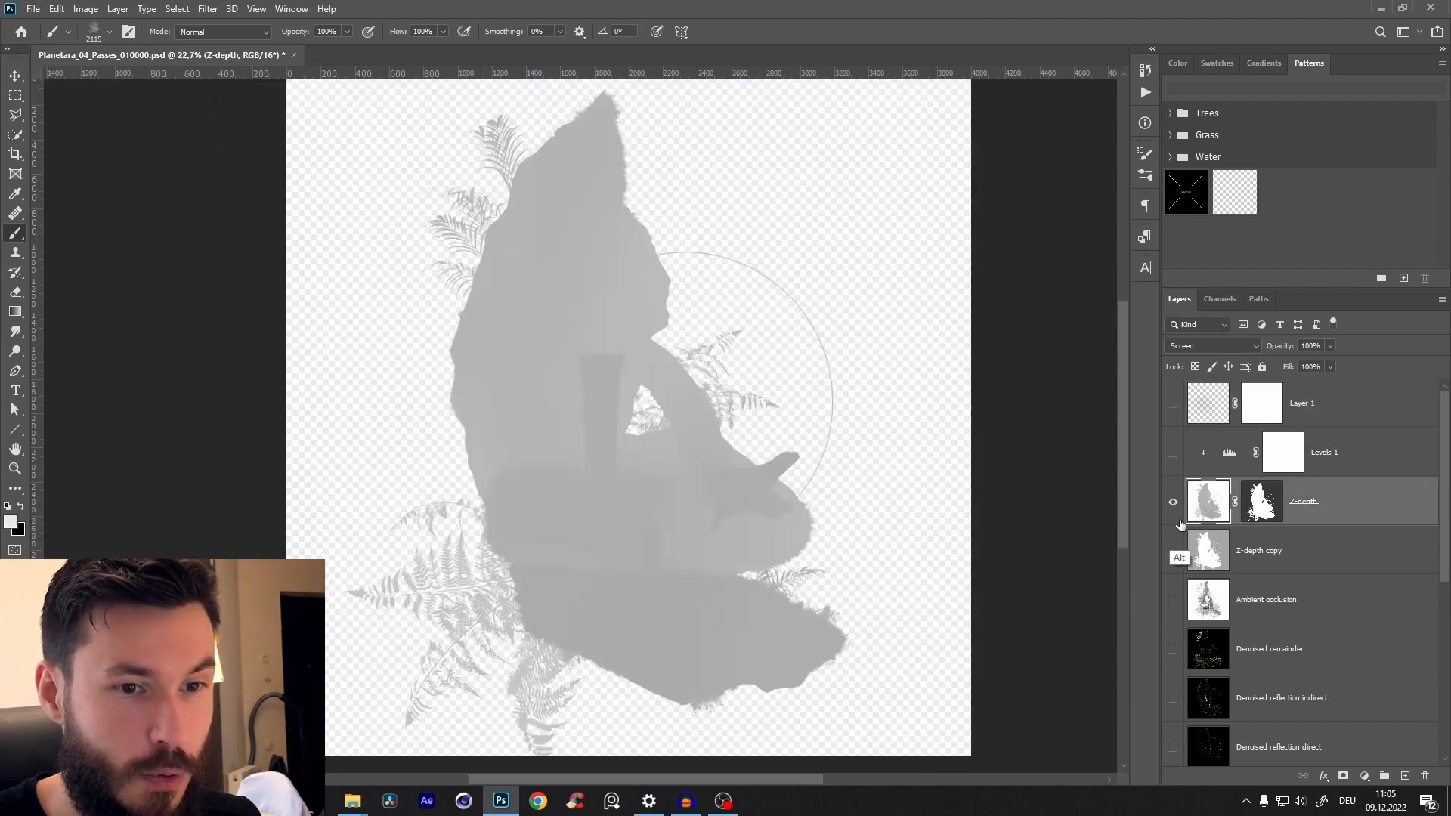
- Set the Z-depth layer's blend mode to Normal
left_click(1209, 346)
left_click(1209, 358)
left_click(1224, 346)
left_click(1210, 360)
- Disable the Z-depth layer's mask and target the layer's own image
left_click(1259, 511, "alt")
left_click(1254, 514, "shift")
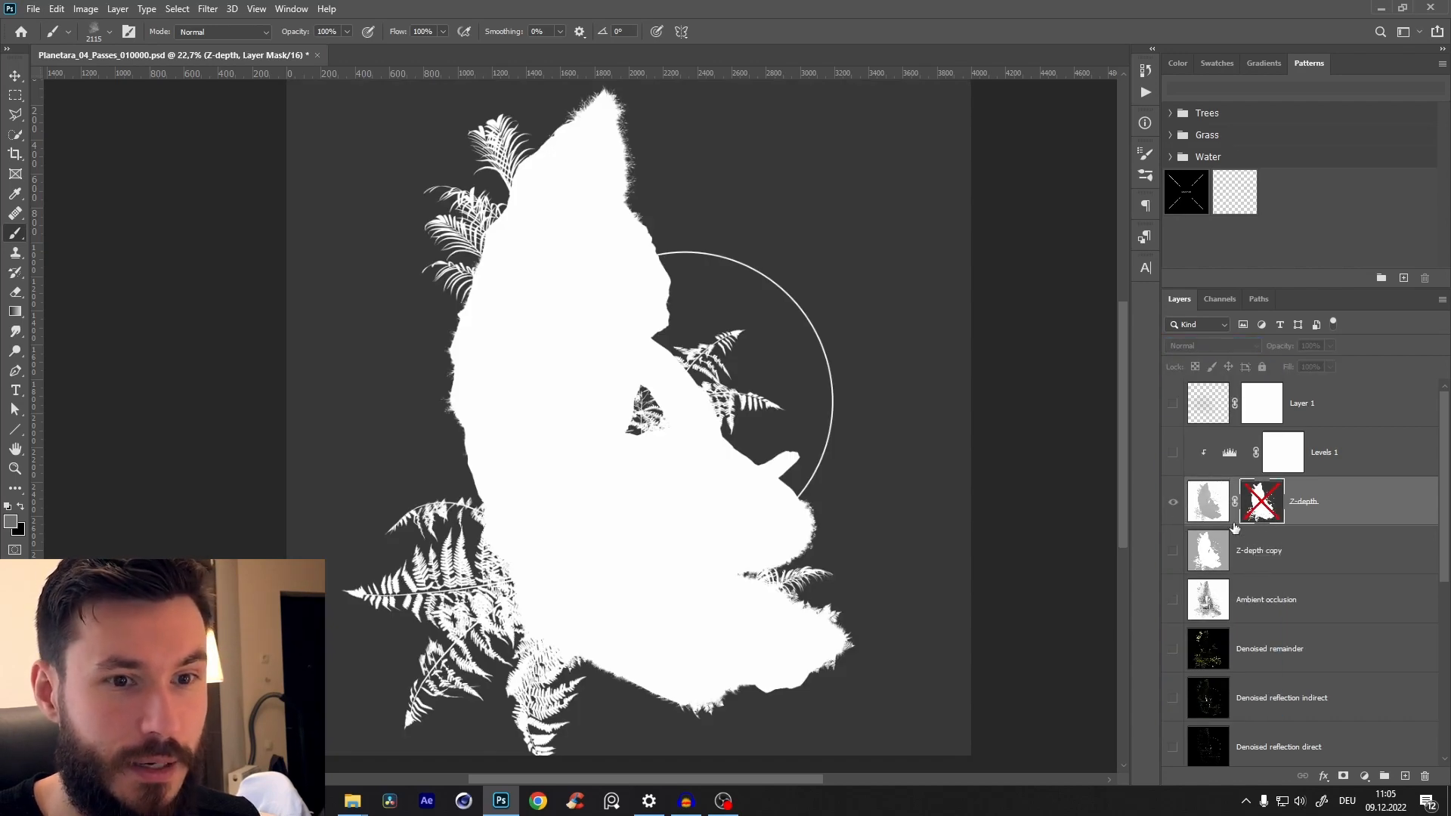
left_click(1247, 520, "alt")
left_click(1209, 522)
left_click(1209, 521, "ctrl")
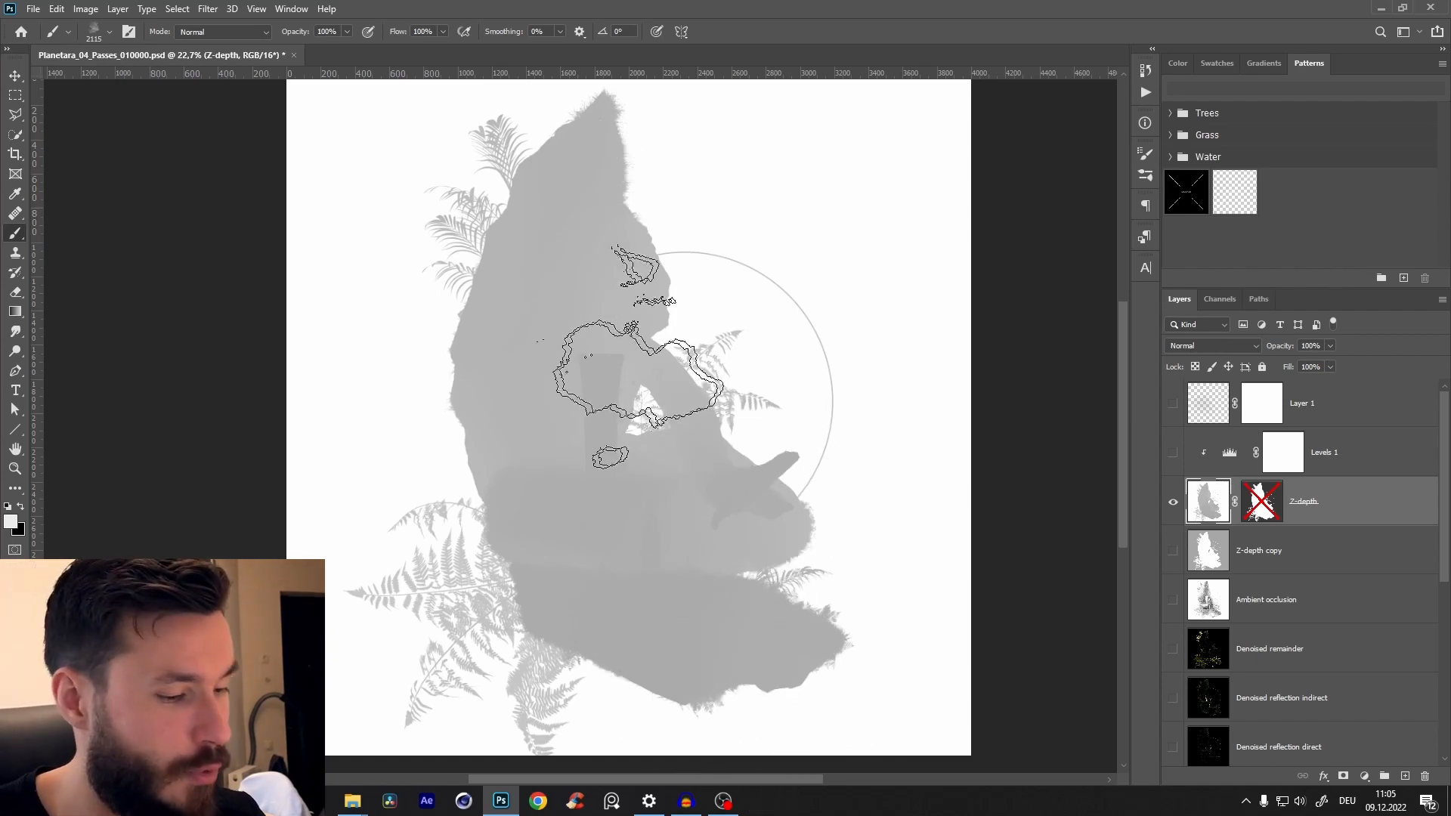
- Select the entire unmasked Z-depth image for copying
key("z")
left_click(583, 370, "alt")
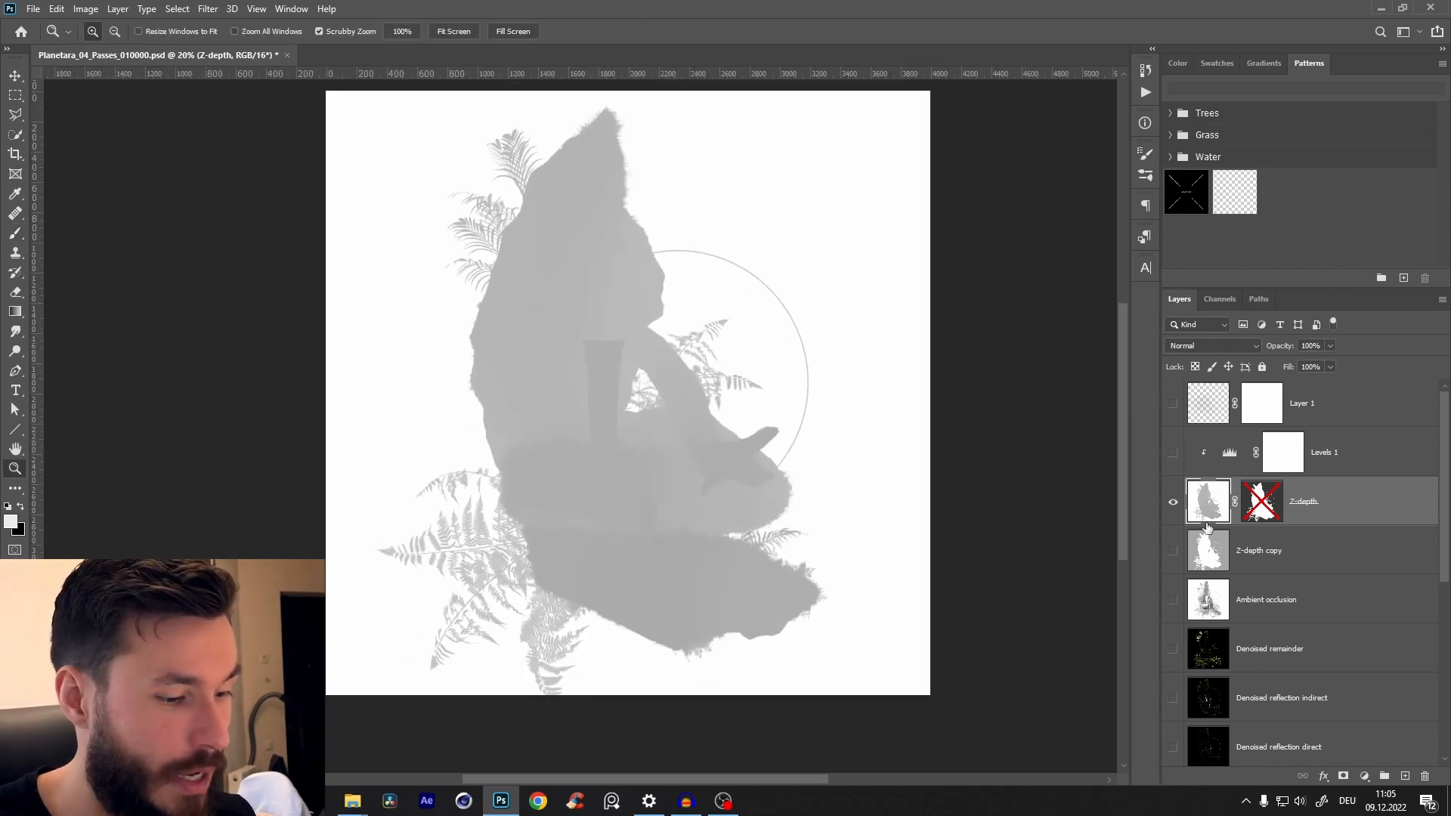
left_click_drag(632, 405, 621, 413)
key("ctrl+a")
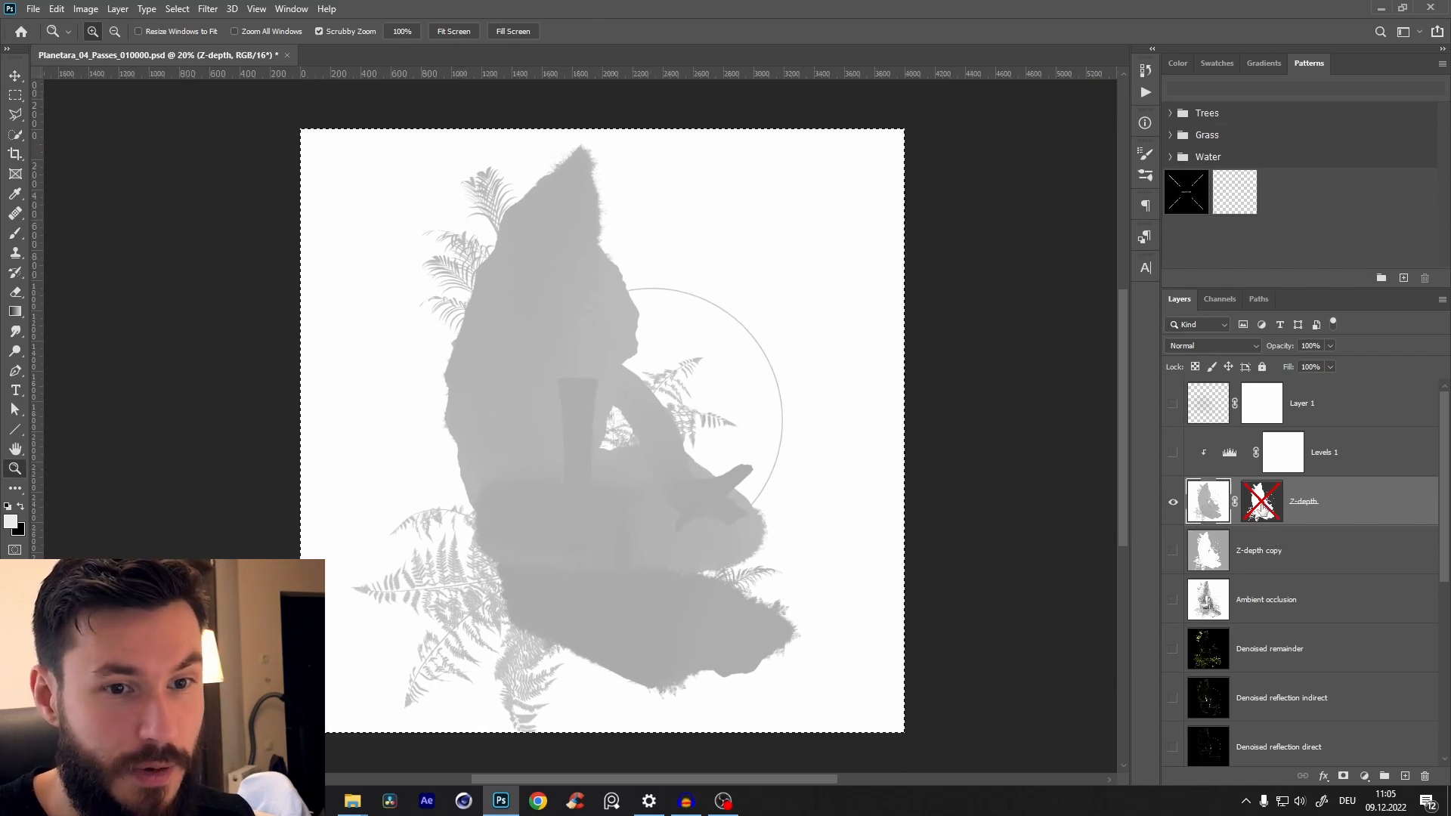
- Re-enable the Z-depth layer's mask and show the beauty render beneath it again
left_click(1261, 505, "shift")
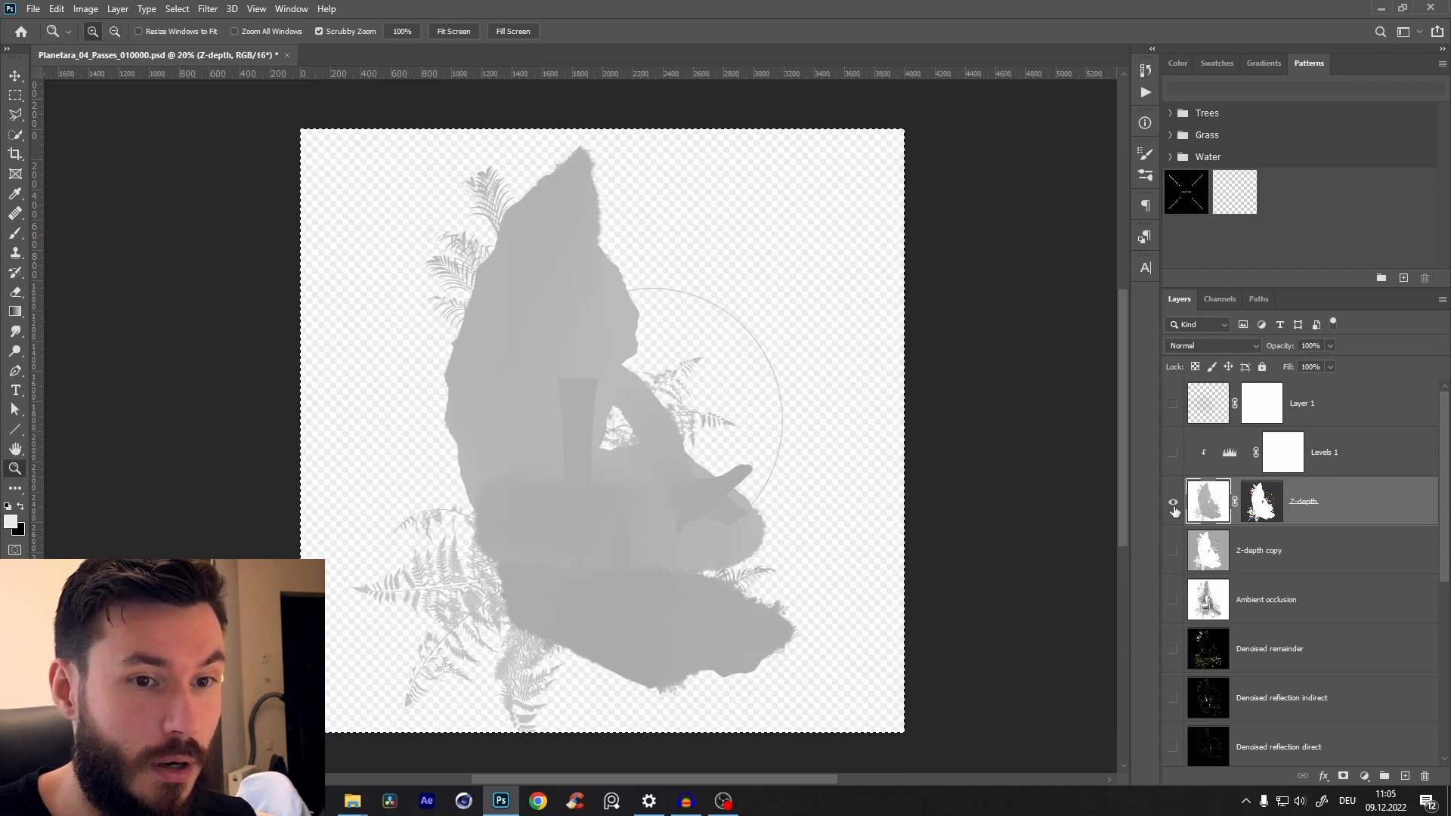
scroll(1174, 528, "down", 5)
left_click(1174, 696)
left_click_drag(1444, 655, 1432, 438)
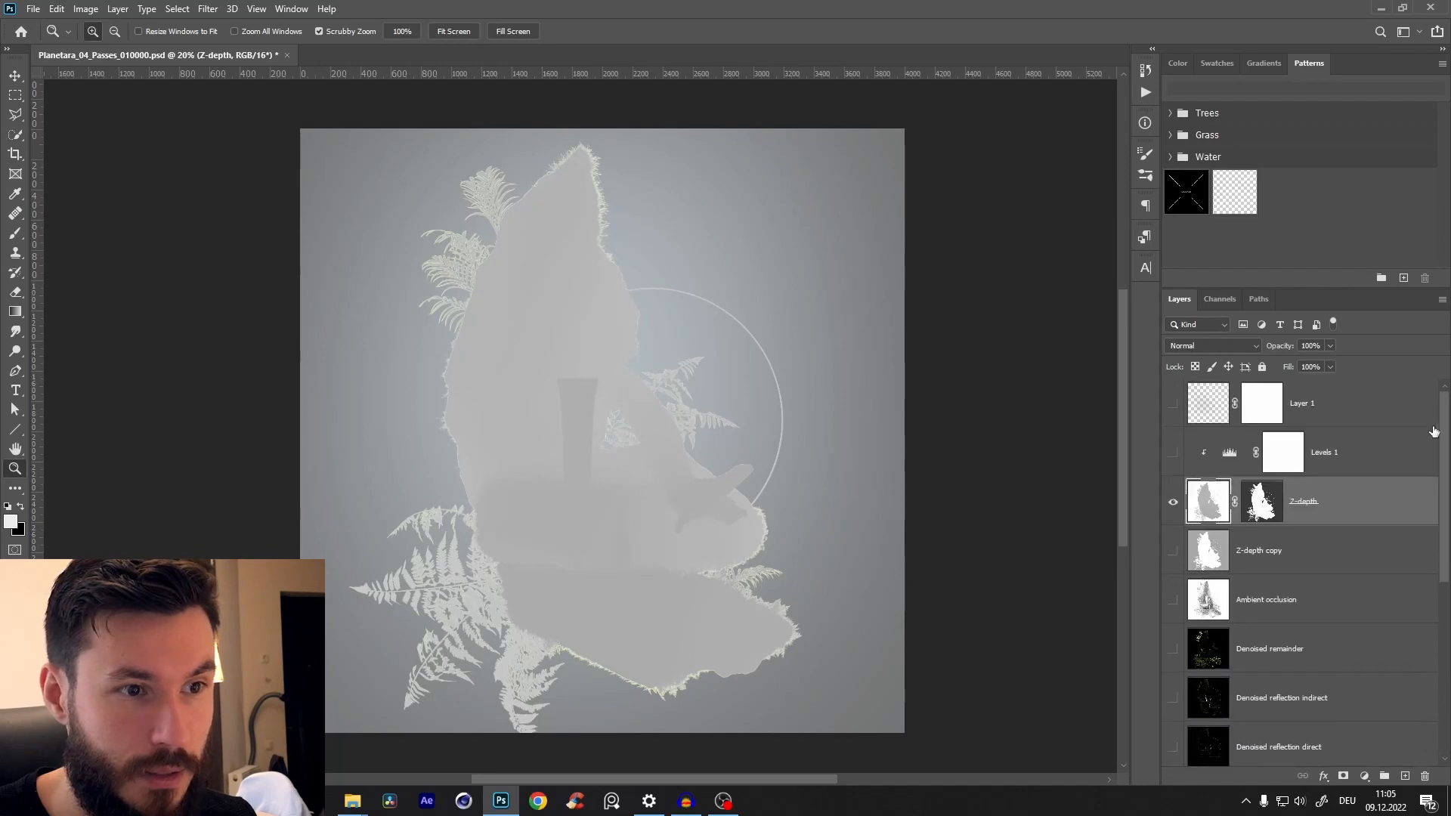
- Show the Levels 1 adjustment and set the Z-depth layer's blend mode to Screen
left_click(1173, 452)
left_click(1212, 345)
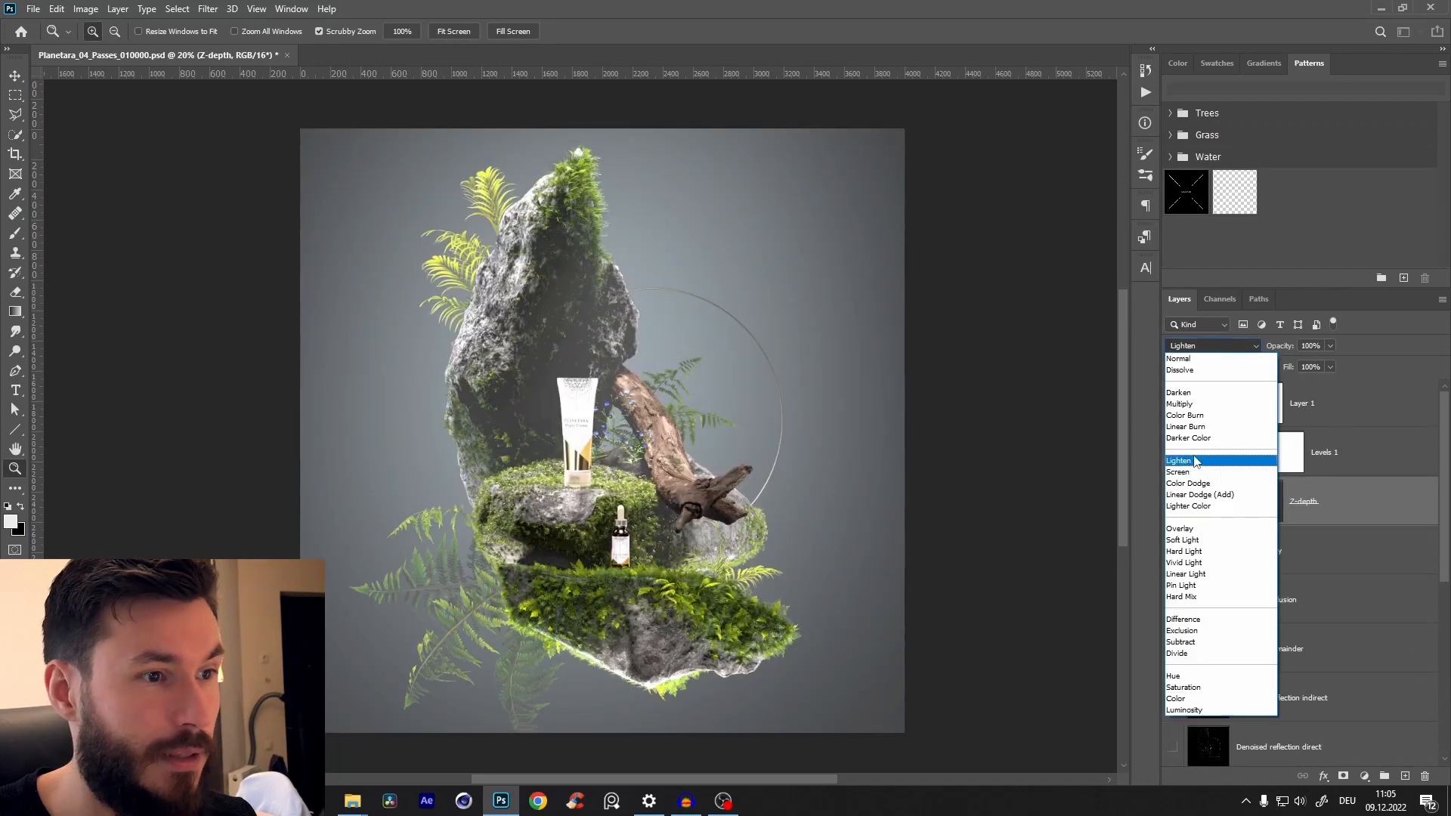
left_click(1191, 468)
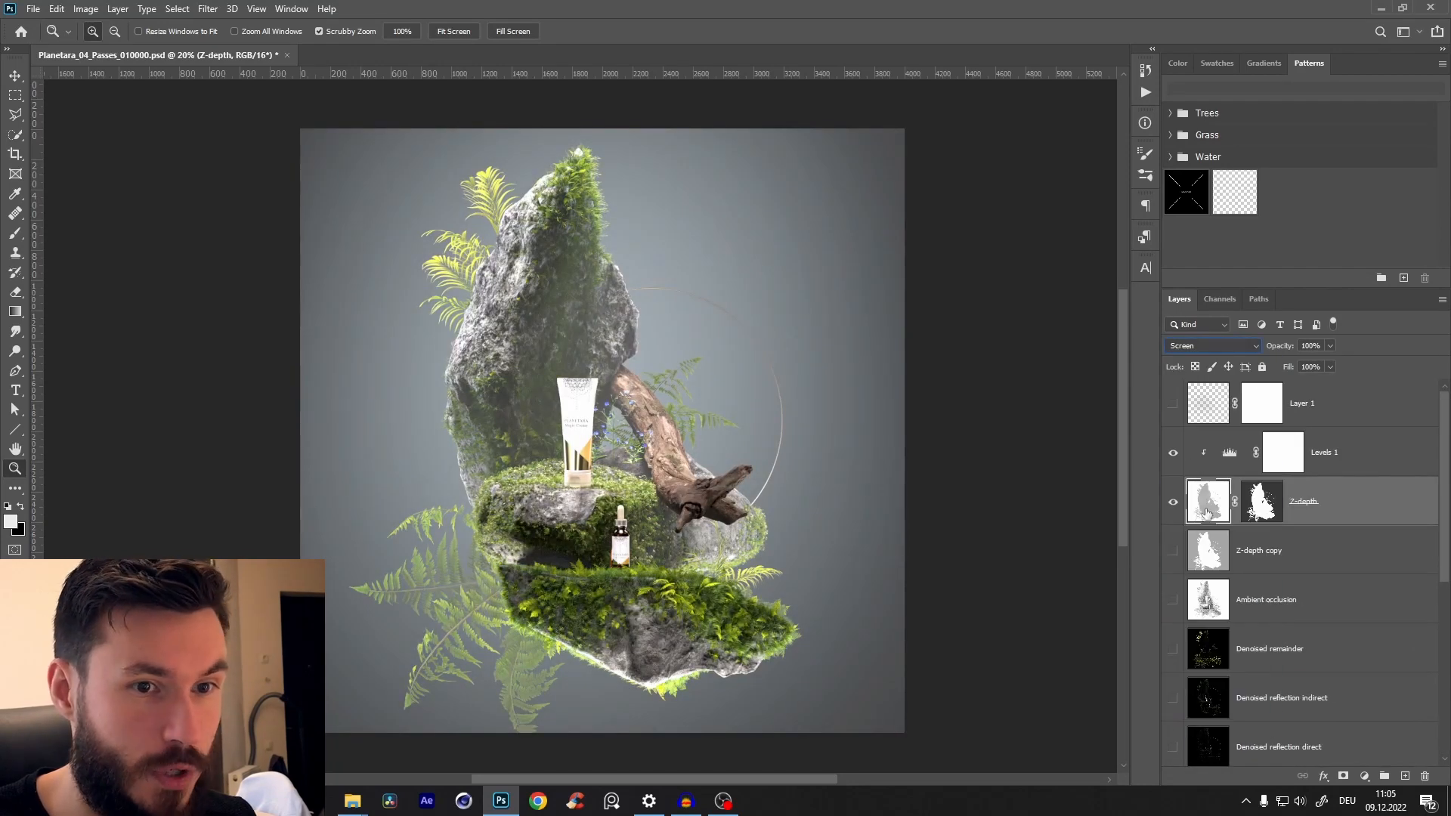
- Show Layer 1 again and rename it "clouds"
left_click(1173, 403)
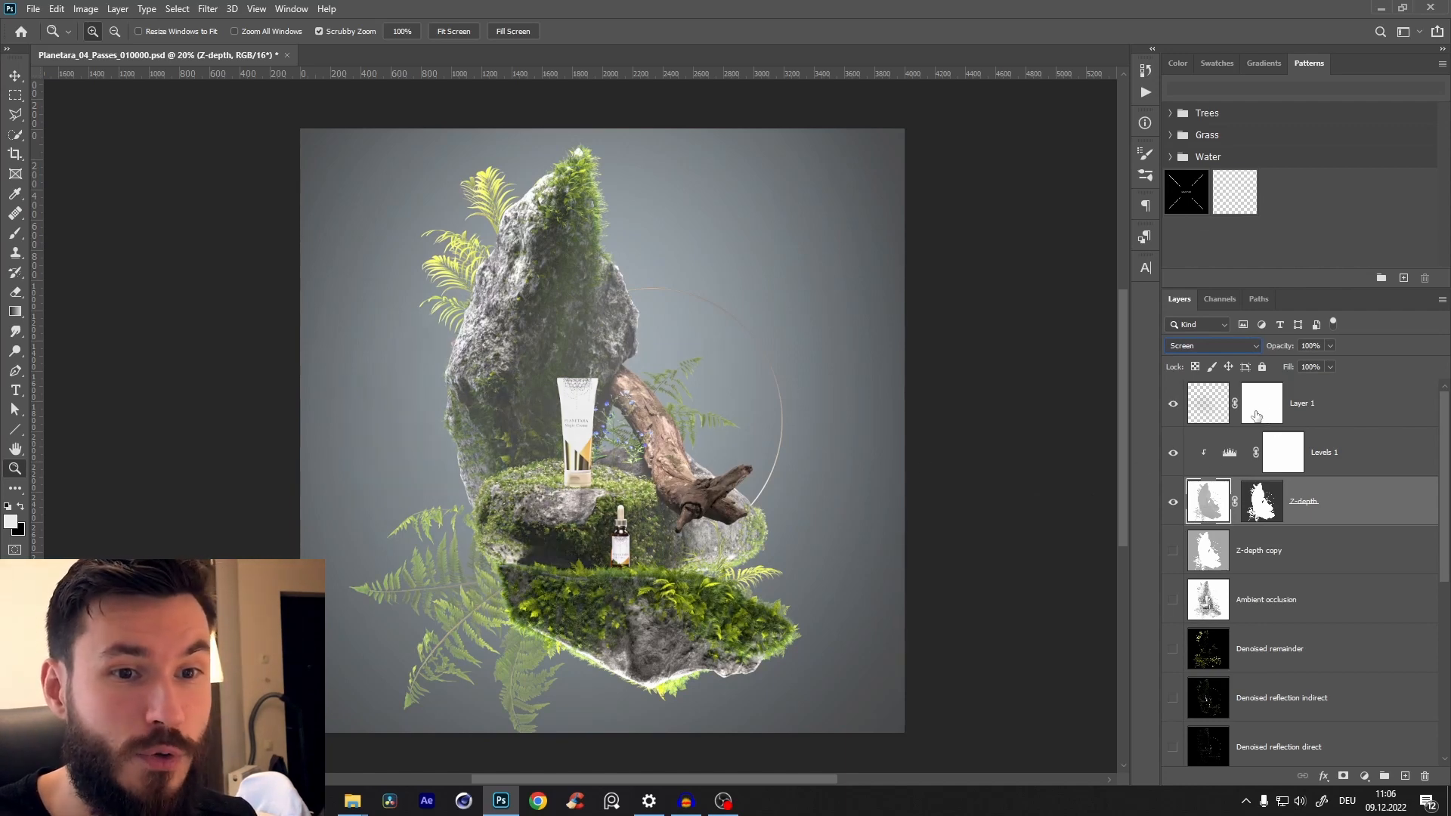
double_click(1300, 405)
type("clouds")
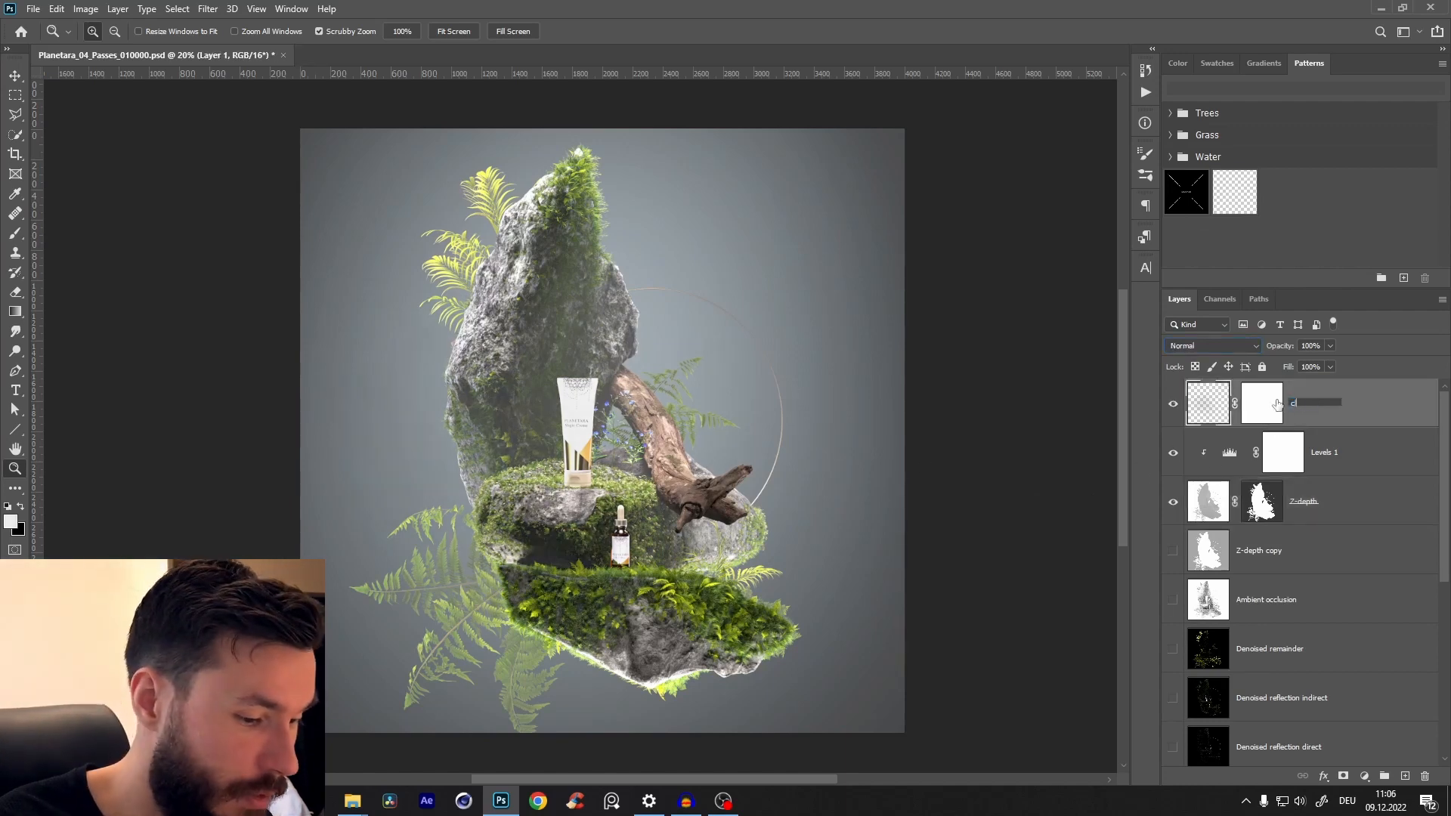
key("Return")
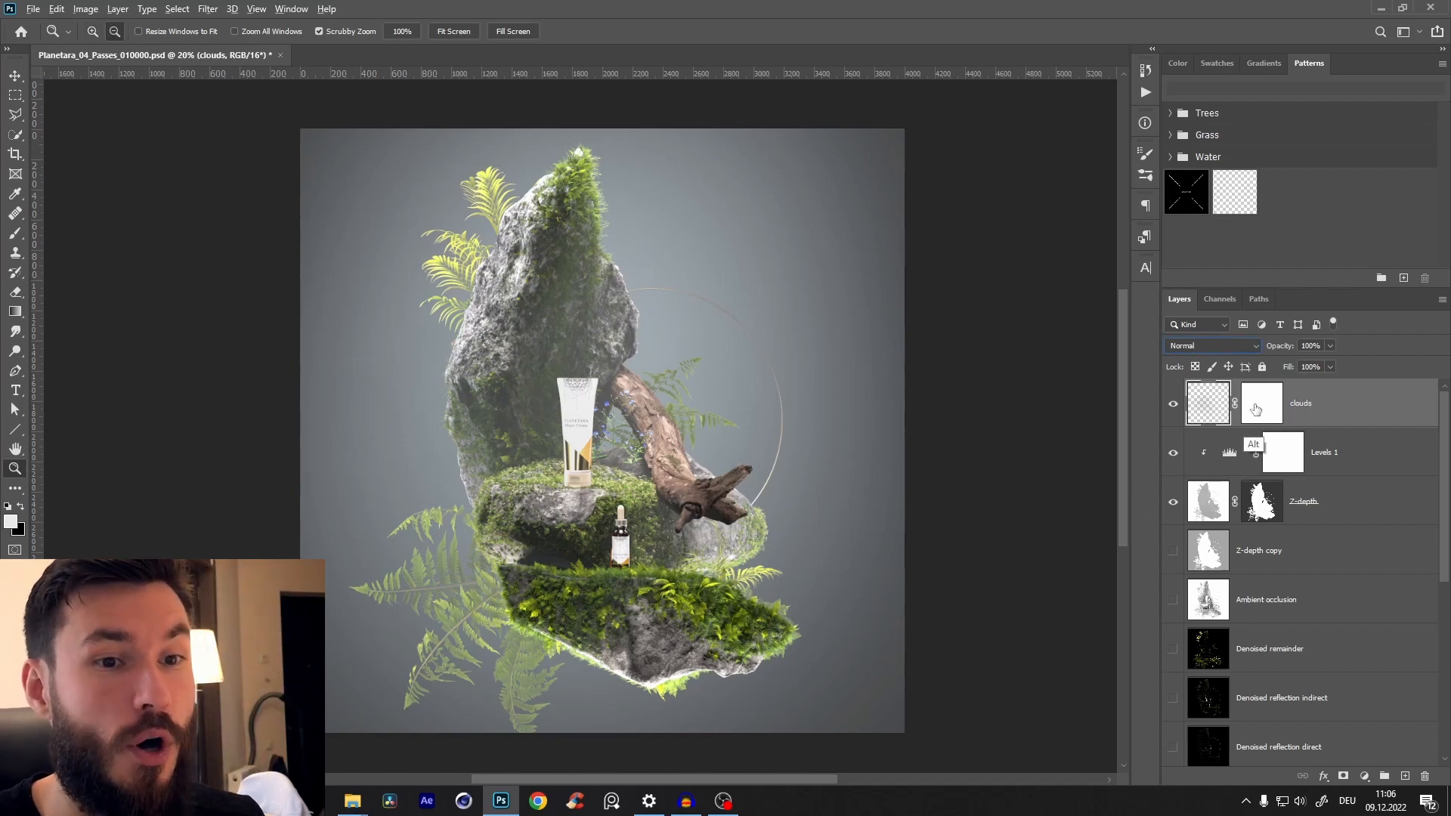
- Paste the copied depth image into the clouds layer's mask, deselect, and return to editing the layer's image
left_click(1260, 406, "alt")
key("ctrl+v")
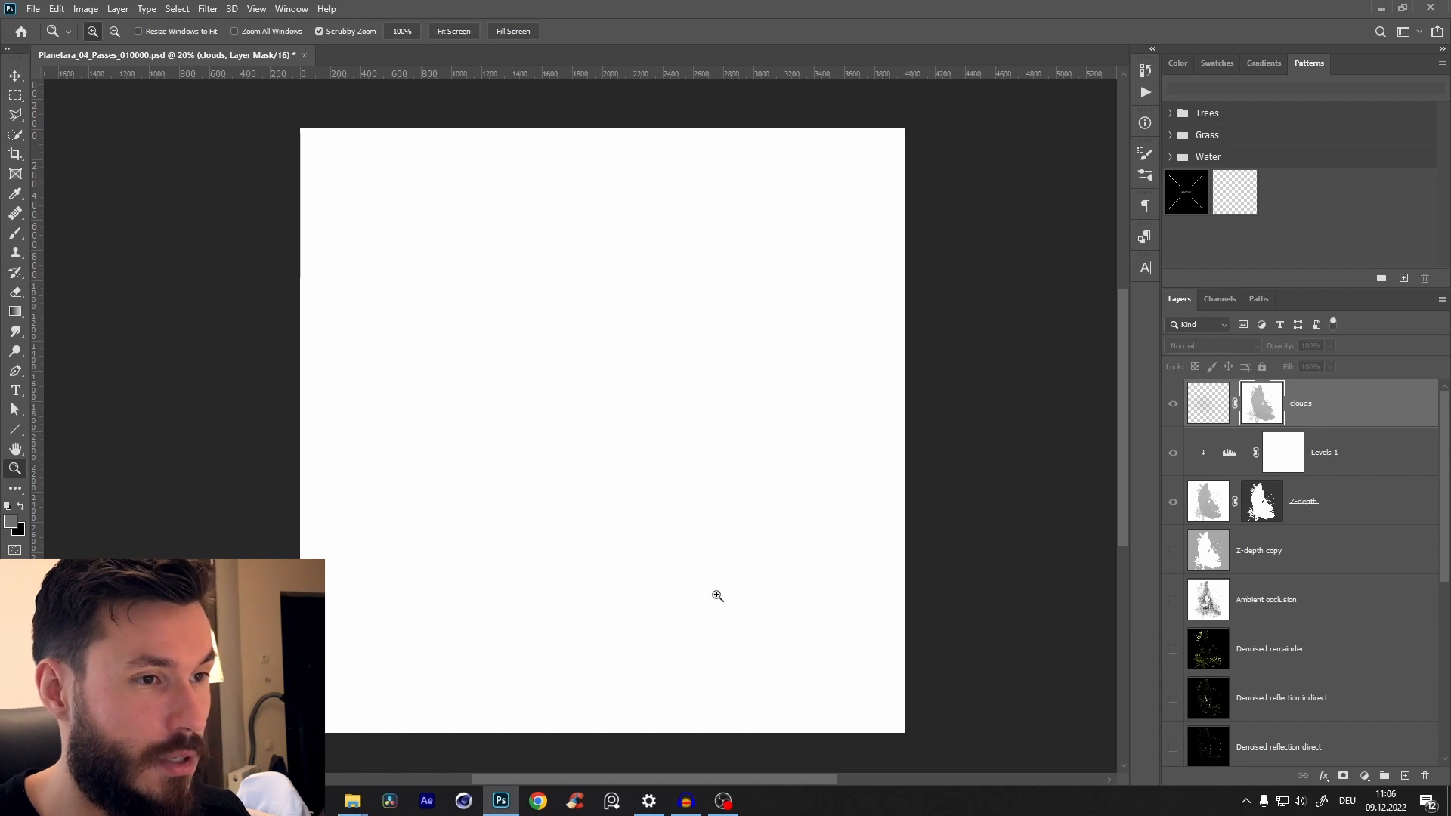
key("ctrl+d")
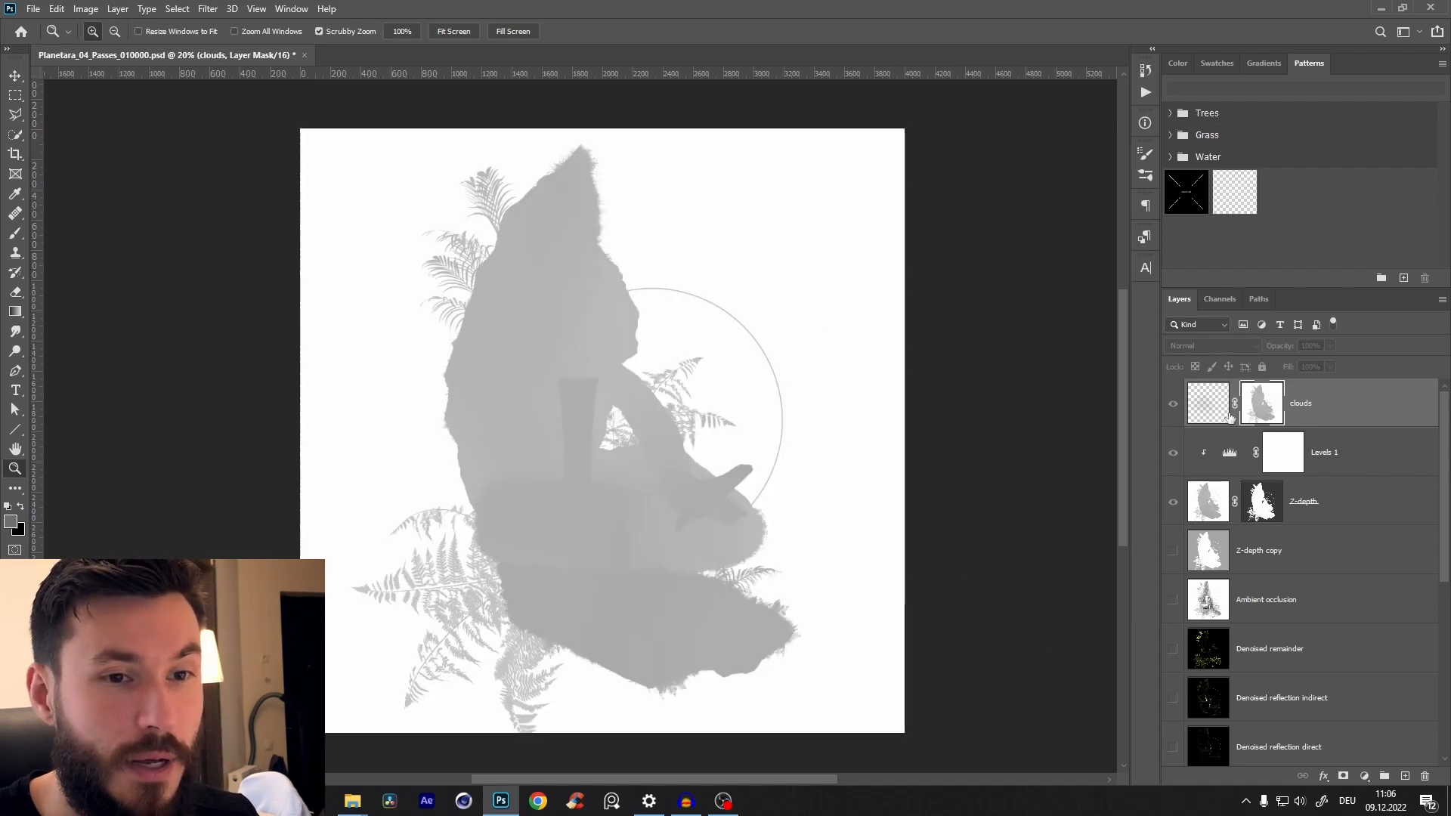
left_click(1207, 403)
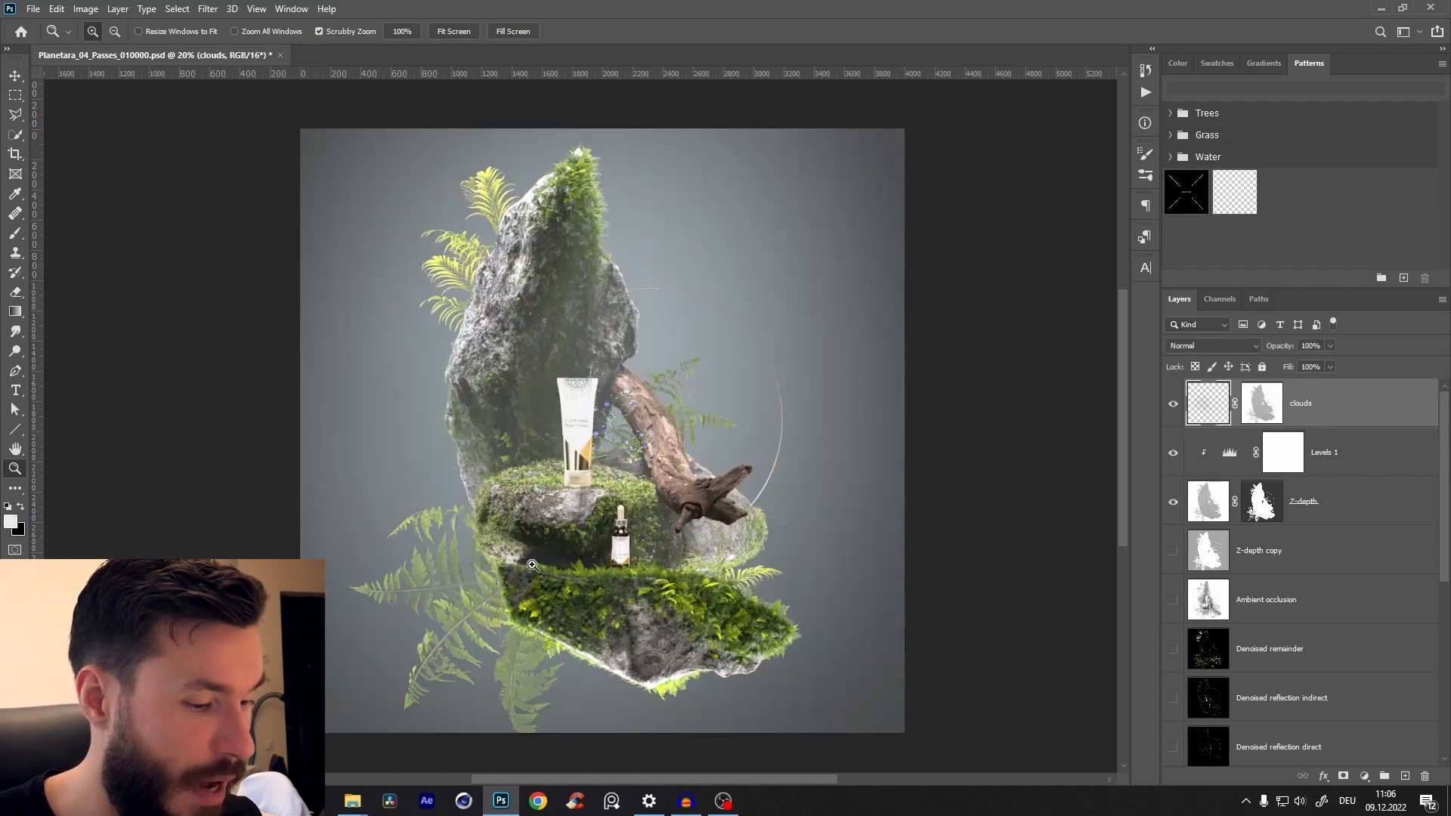
- Paint test clouds in near-white over the scene with the cloud brush and undo the last stroke
key("b")
scroll(648, 419, "down", 1)
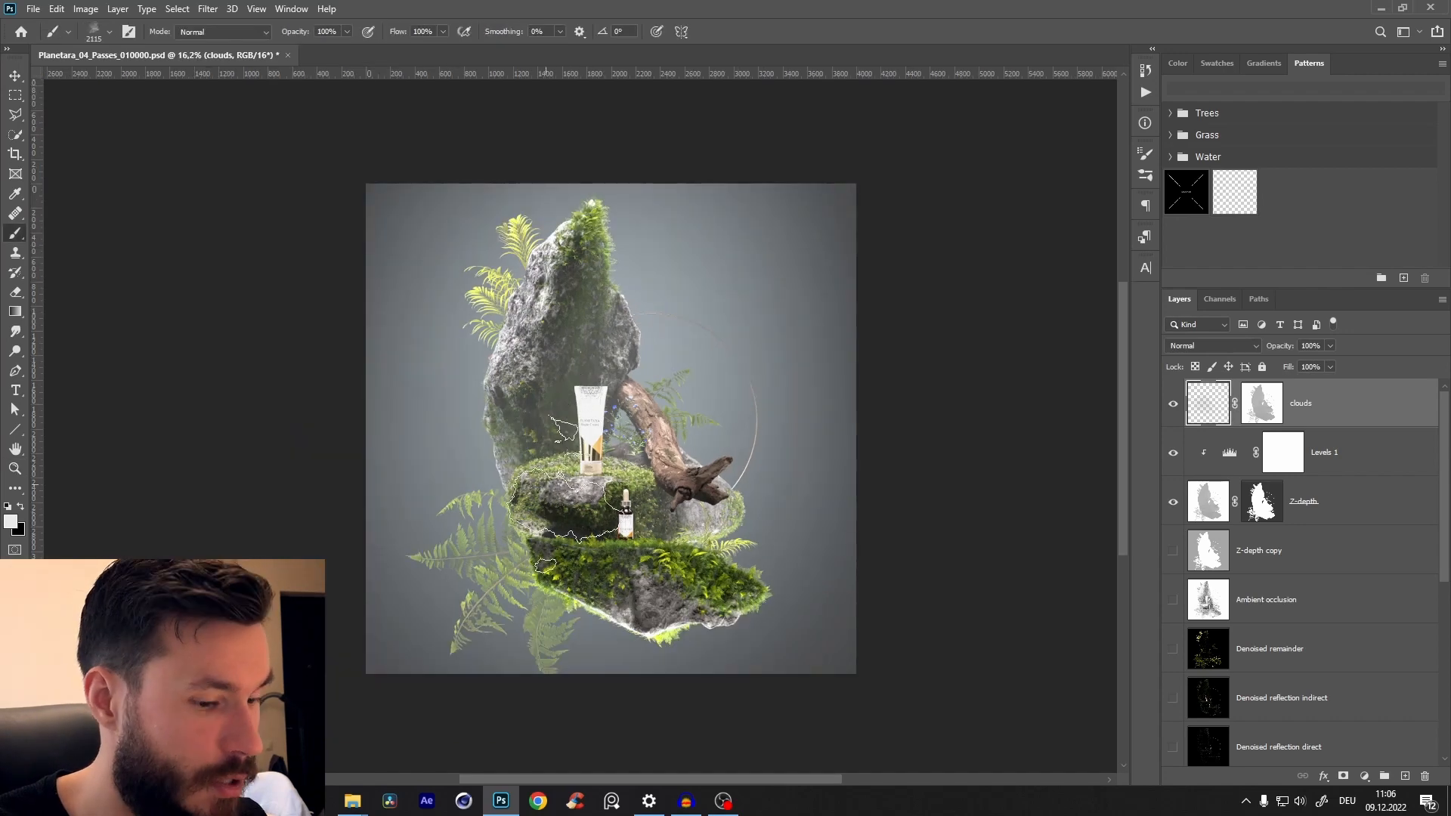
mouse_move(510, 511)
left_mouse_down()
mouse_move(572, 370)
mouse_move(702, 454)
mouse_move(670, 673)
mouse_move(756, 416)
mouse_move(506, 498)
mouse_move(755, 453)
mouse_move(566, 302)
mouse_move(725, 318)
left_mouse_up()
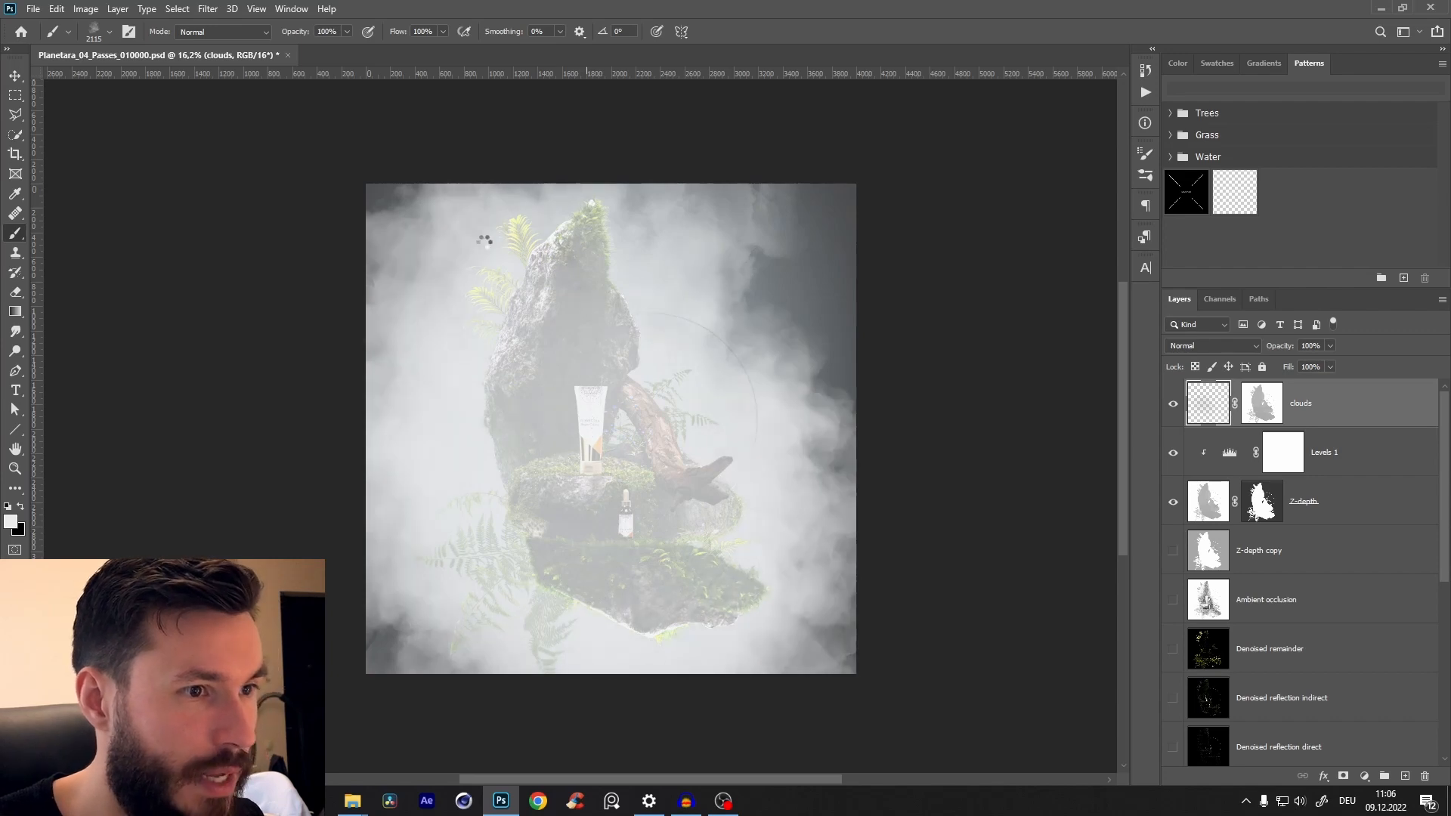
key("ctrl+z")
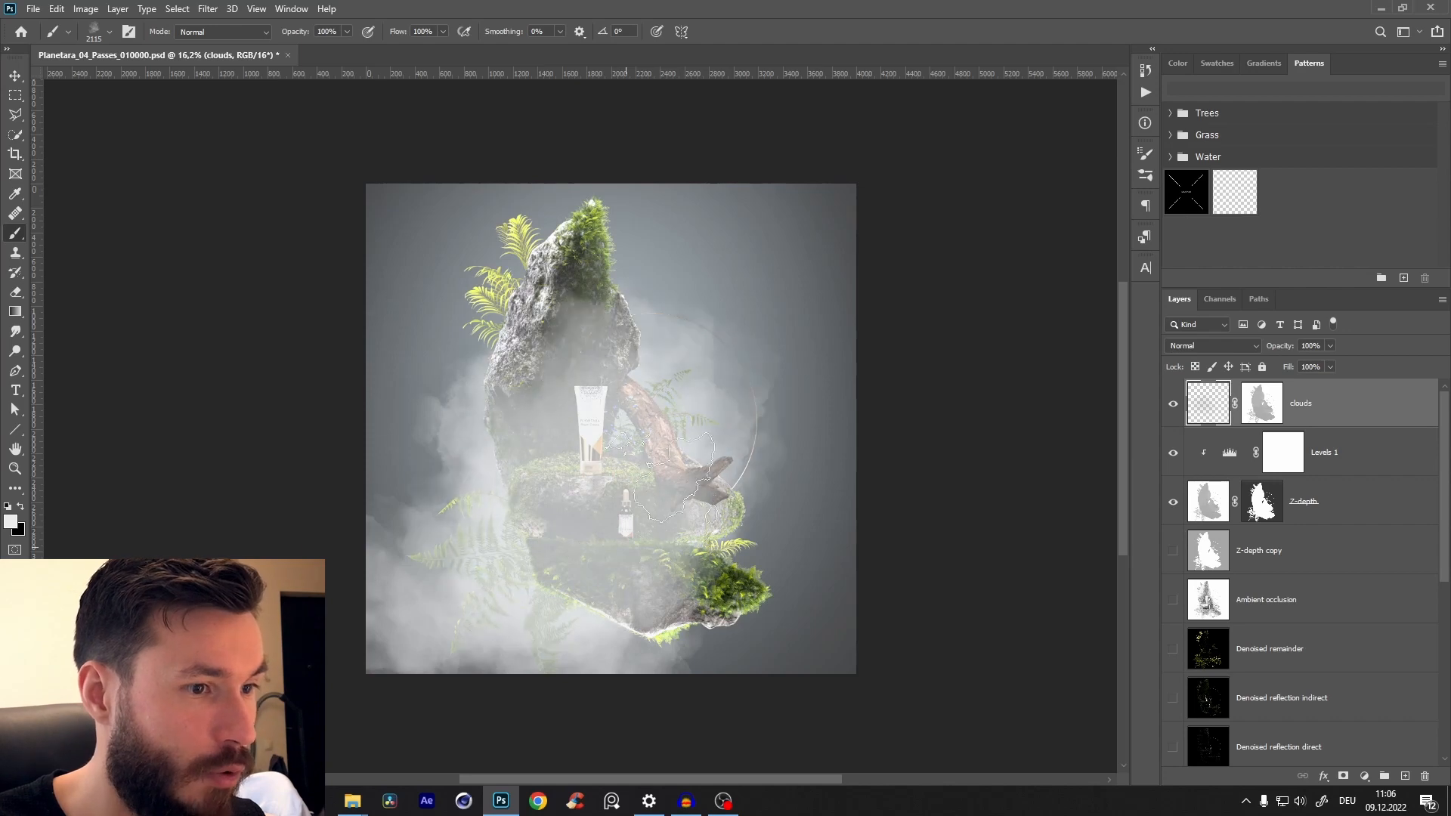
- Apply Levels to the clouds layer's mask with the black input level at 148
left_click(1265, 418)
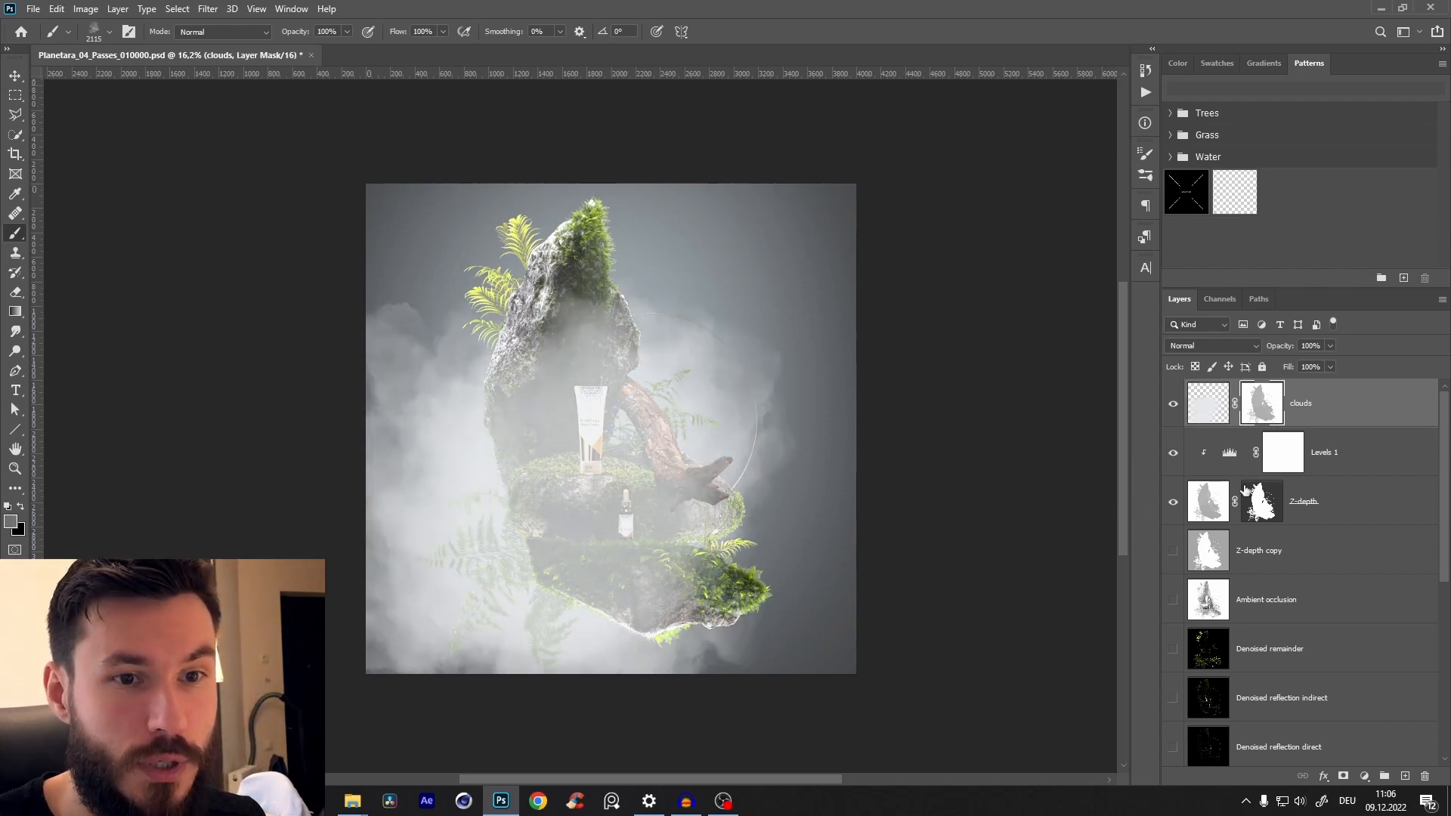
key("ctrl+l")
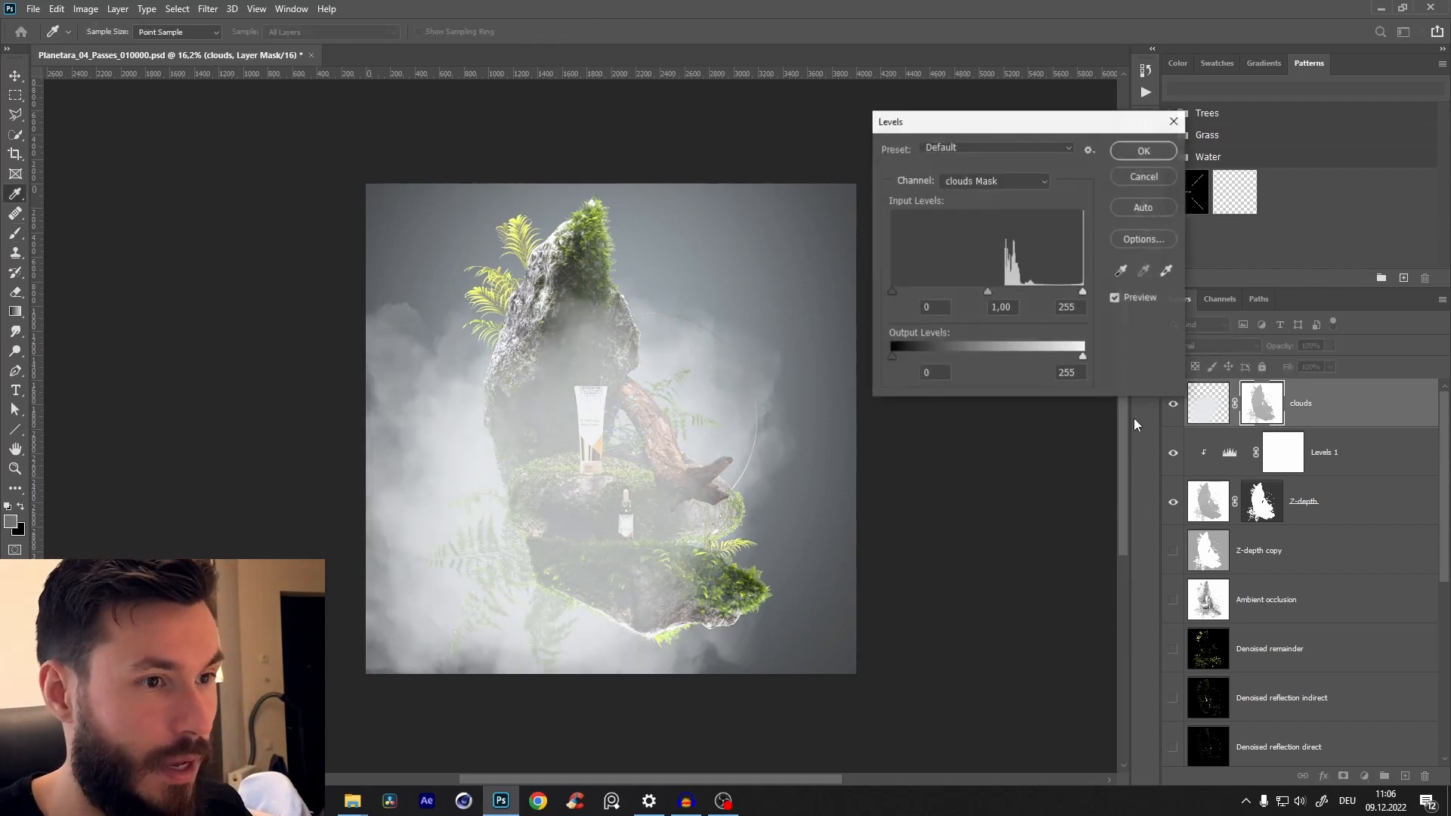
left_click_drag(893, 291, 1000, 292)
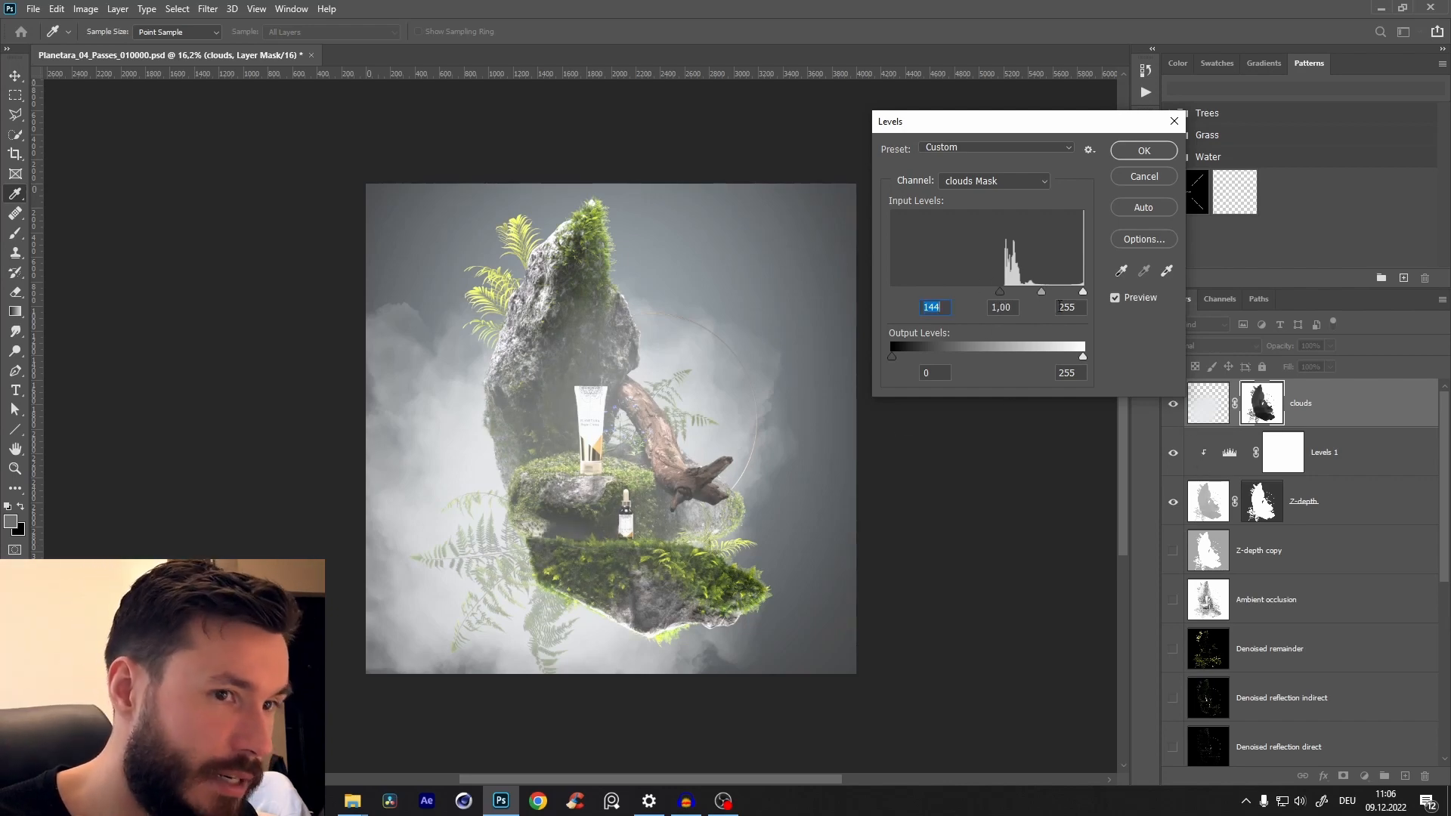
left_click_drag(1001, 293, 995, 299)
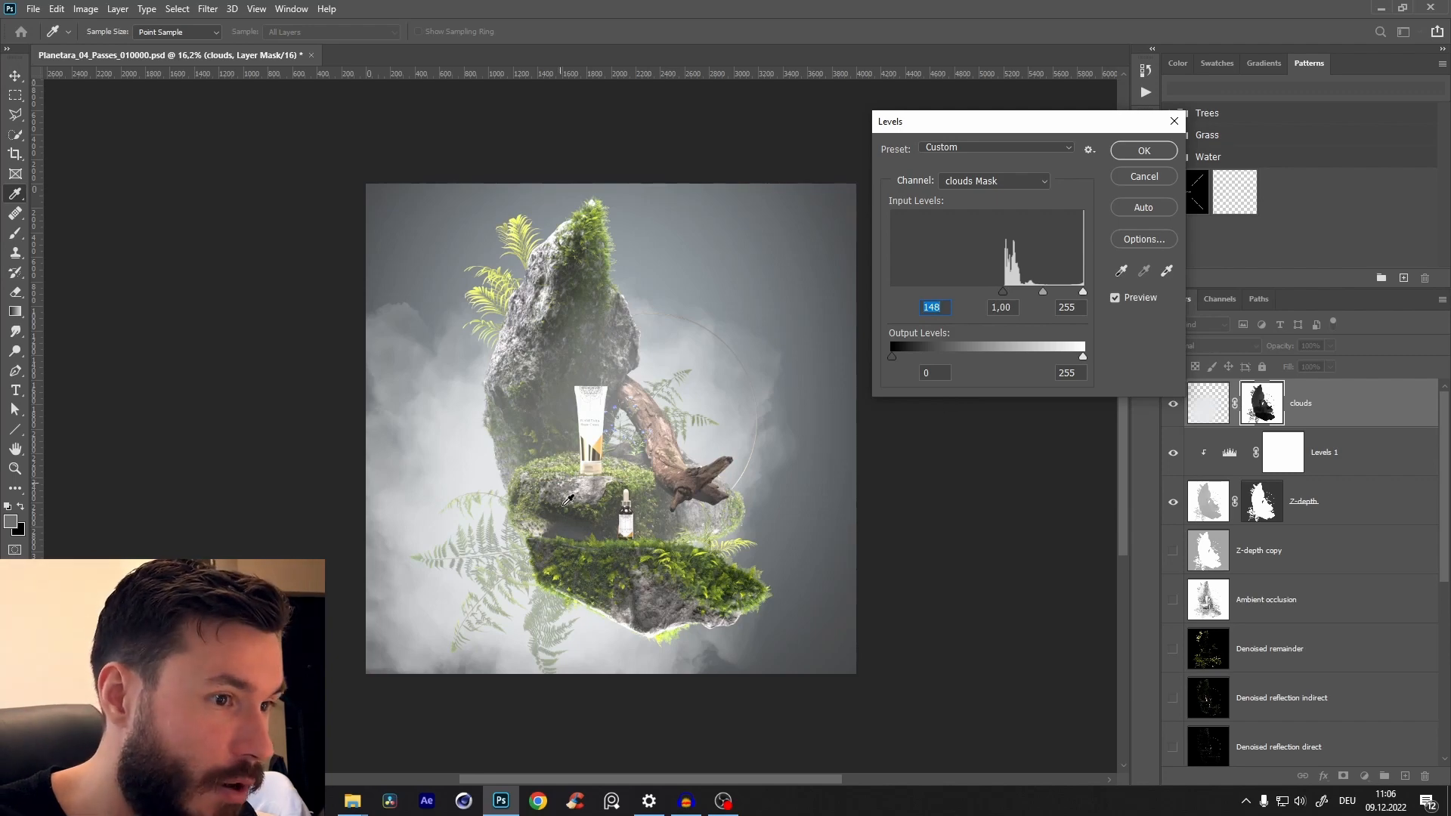
left_click(1136, 158)
- Erase all the painted test clouds from the clouds layer with a large soft eraser
left_click(1207, 403)
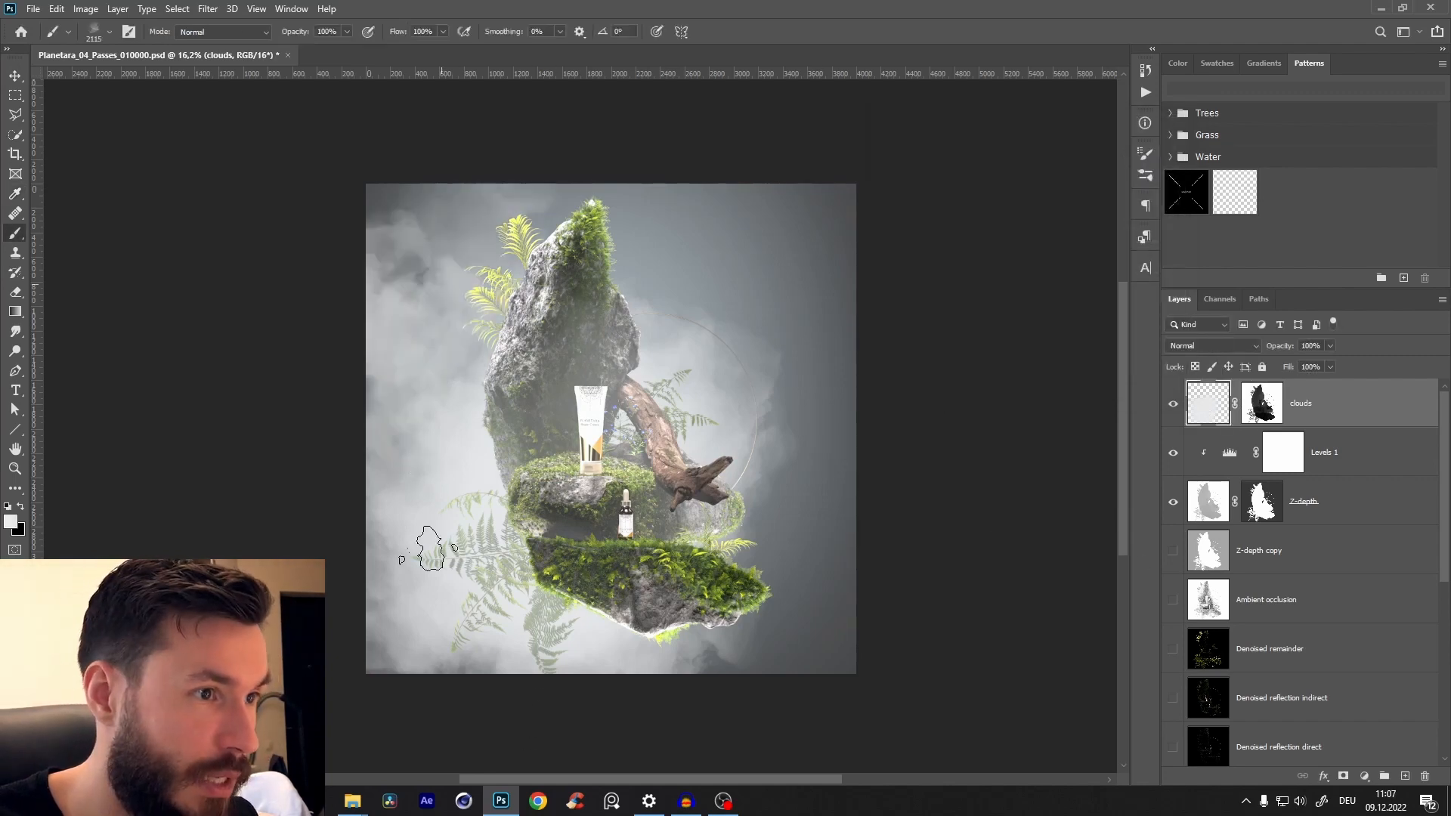
key("e")
right_click(587, 408, "alt")
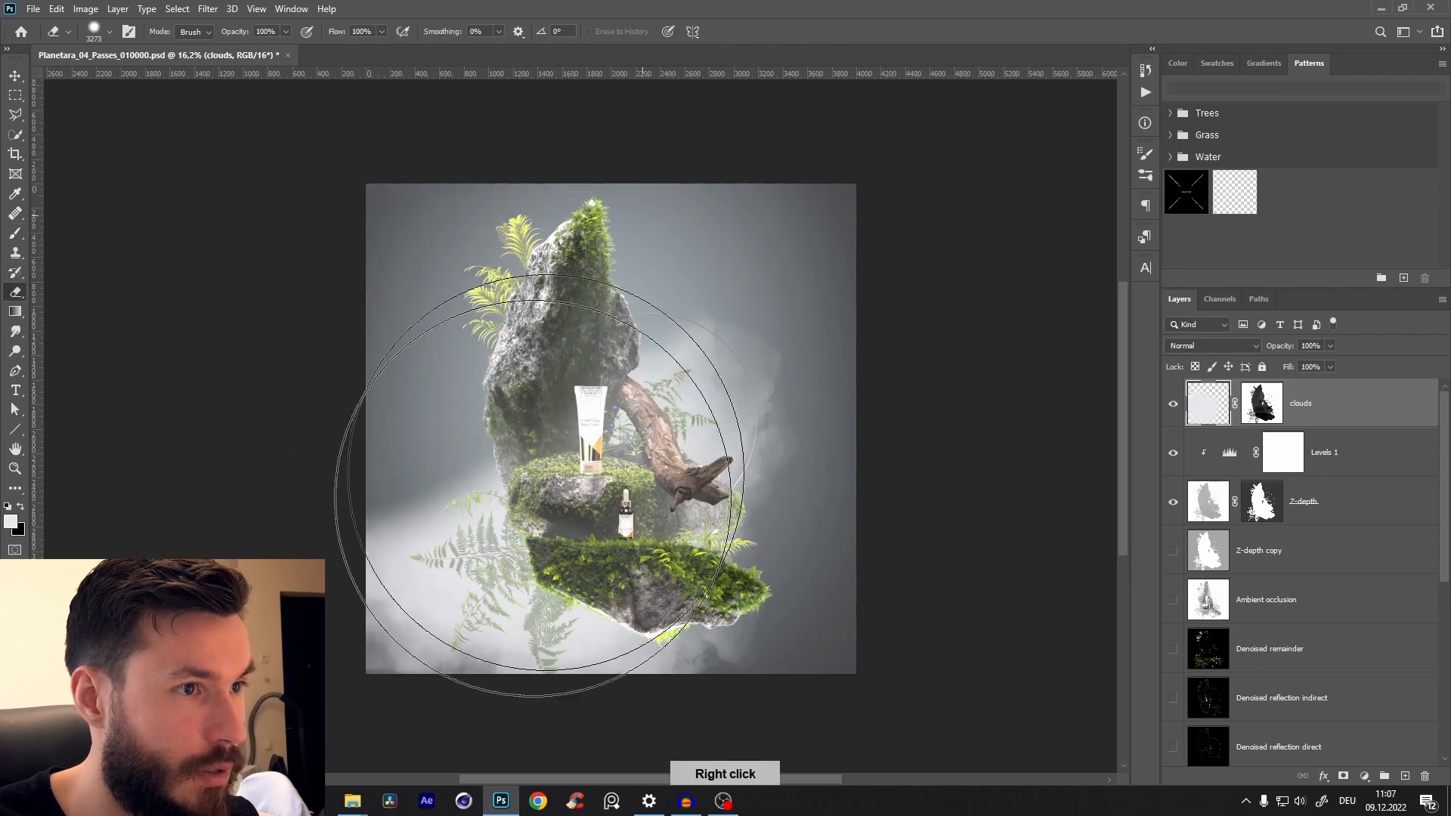
left_click_drag(587, 408, 680, 552)
- Set the brush's foreground colour to the grey-blue 4e525d
key("b")
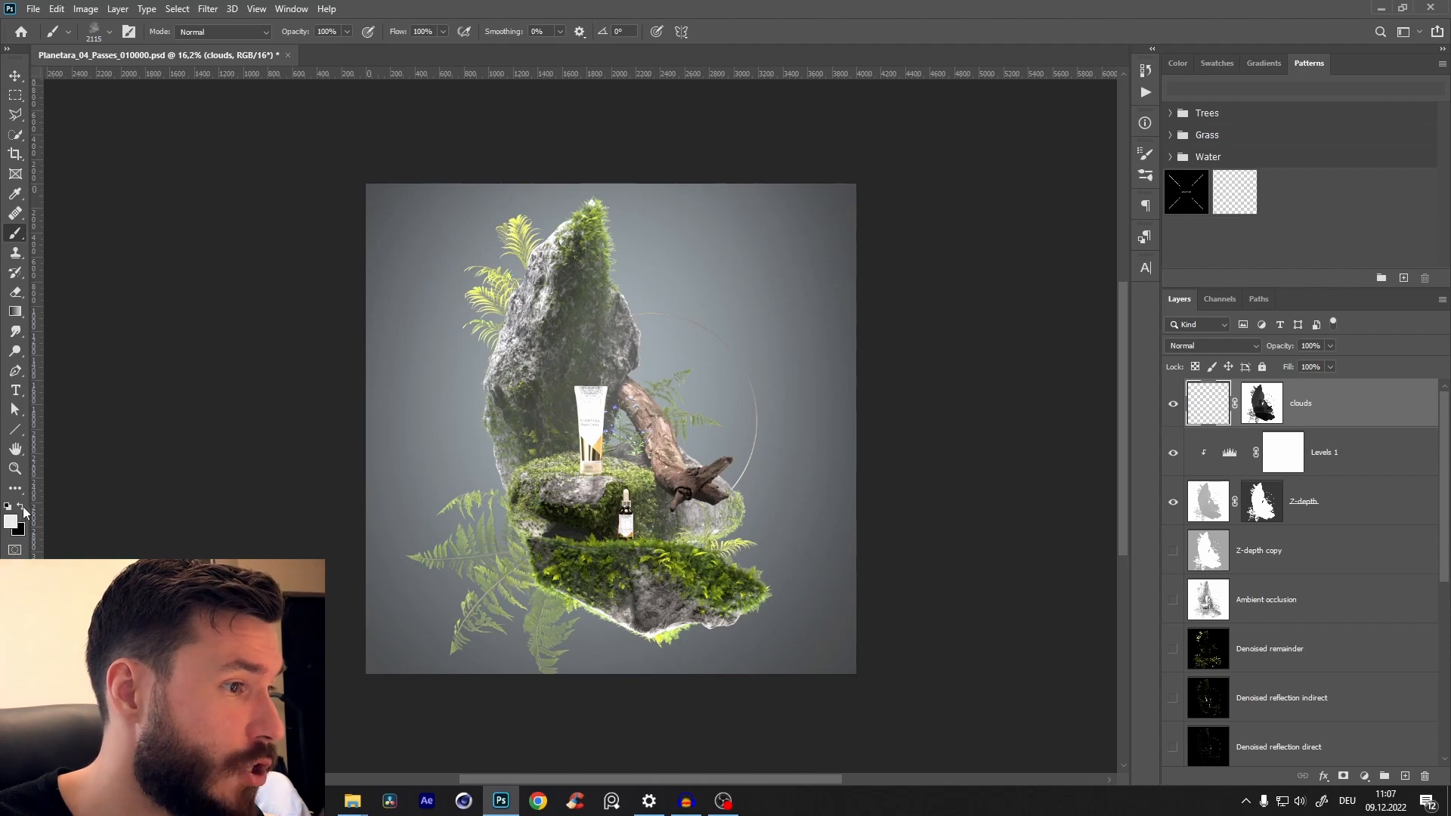
left_click(21, 507)
left_click(10, 521)
mouse_move(804, 439)
left_mouse_down()
mouse_move(795, 405)
mouse_move(799, 441)
left_mouse_up()
left_click(1013, 387)
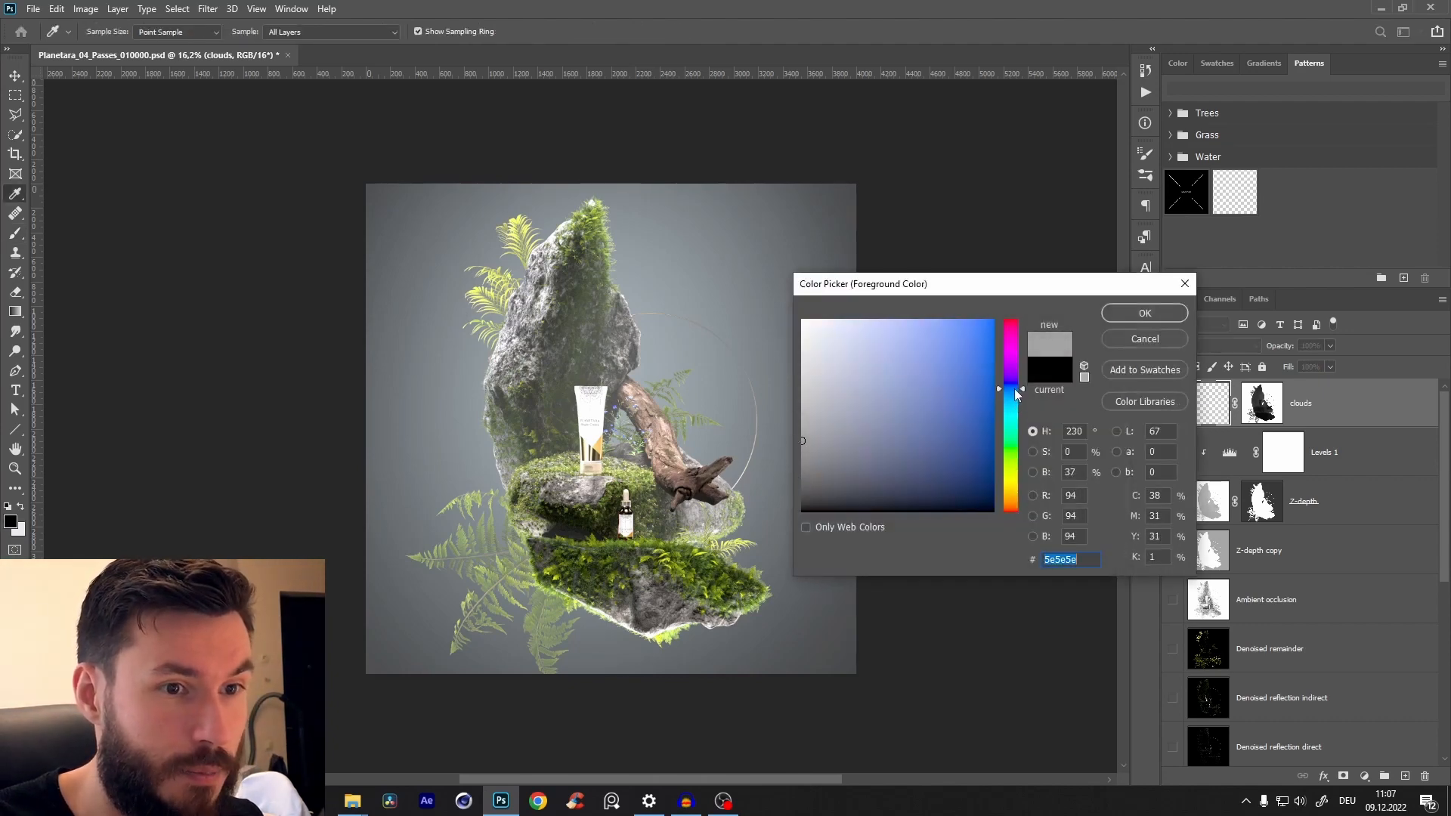
left_click_drag(812, 457, 814, 405)
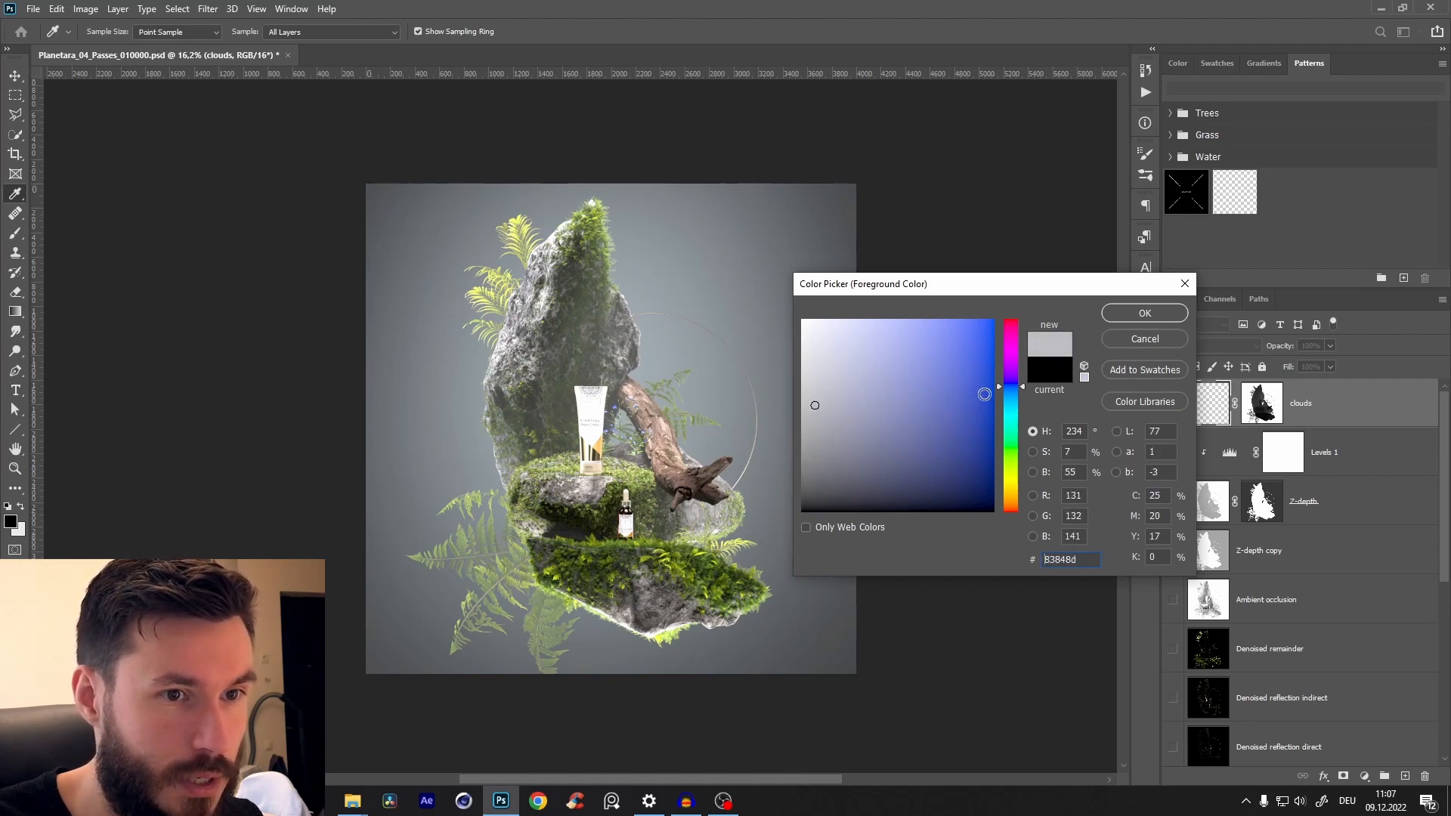
key("Return")
- Enlarge the cloud brush to 2547 px and paint faint grey-blue clouds around the rocks at 10% opacity
key("b")
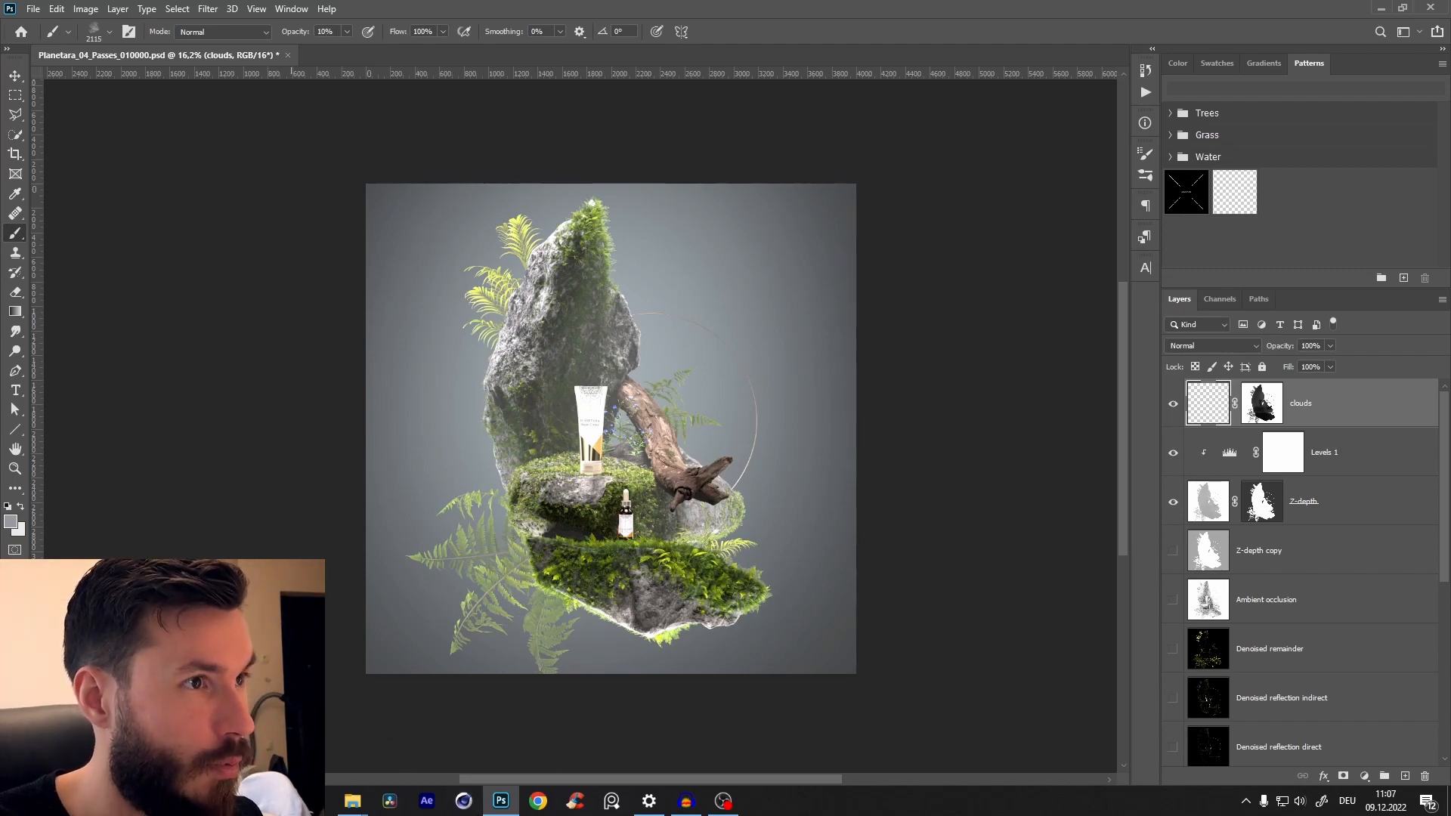
right_click(495, 502, "alt")
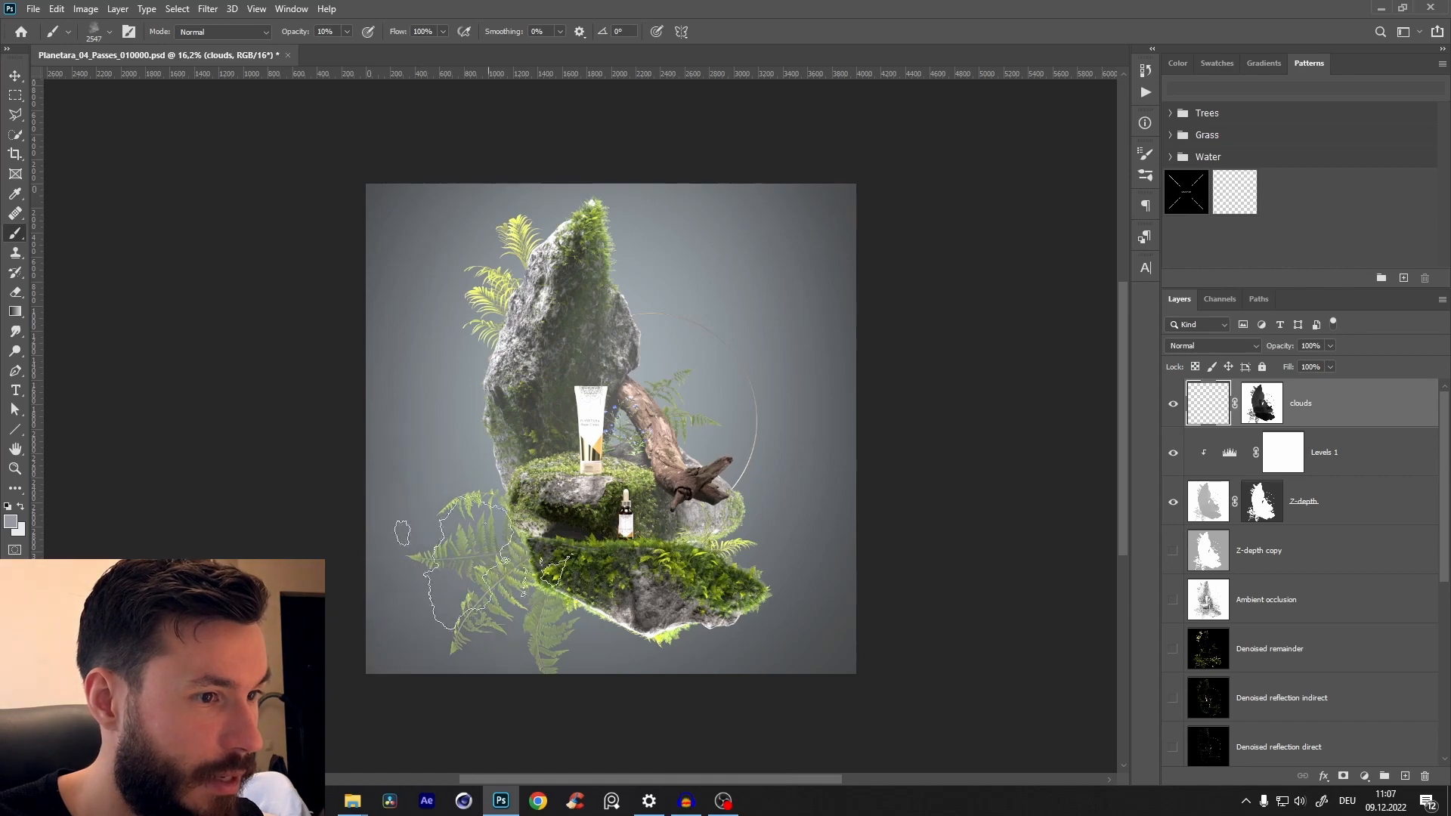
key("x")
mouse_move(483, 529)
left_mouse_down()
mouse_move(389, 502)
mouse_move(480, 563)
mouse_move(483, 440)
mouse_move(529, 450)
left_mouse_up()
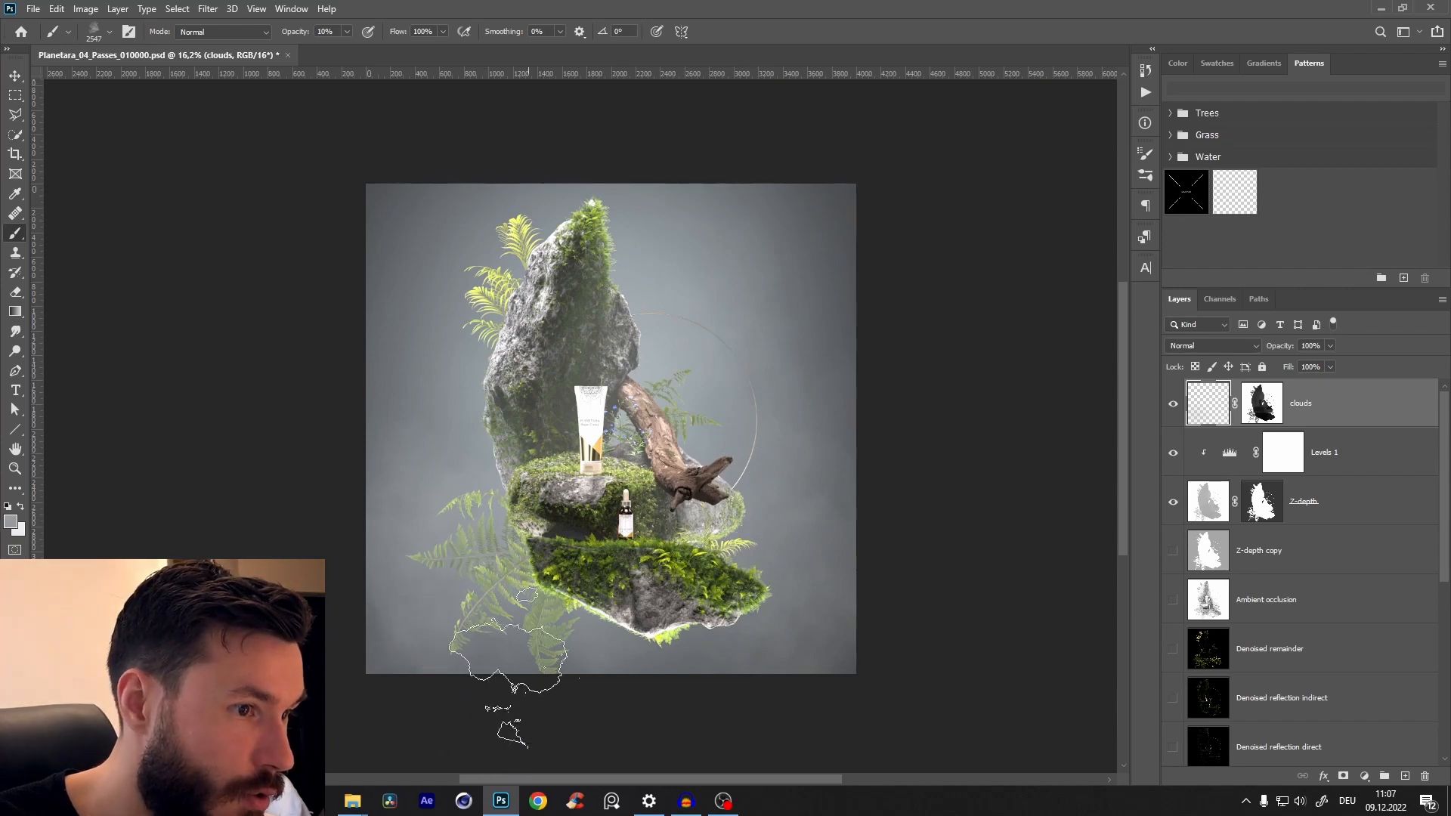
- Choose a darker foreground colour and paint darker clouds into the background at 40% brush opacity
left_click(11, 521)
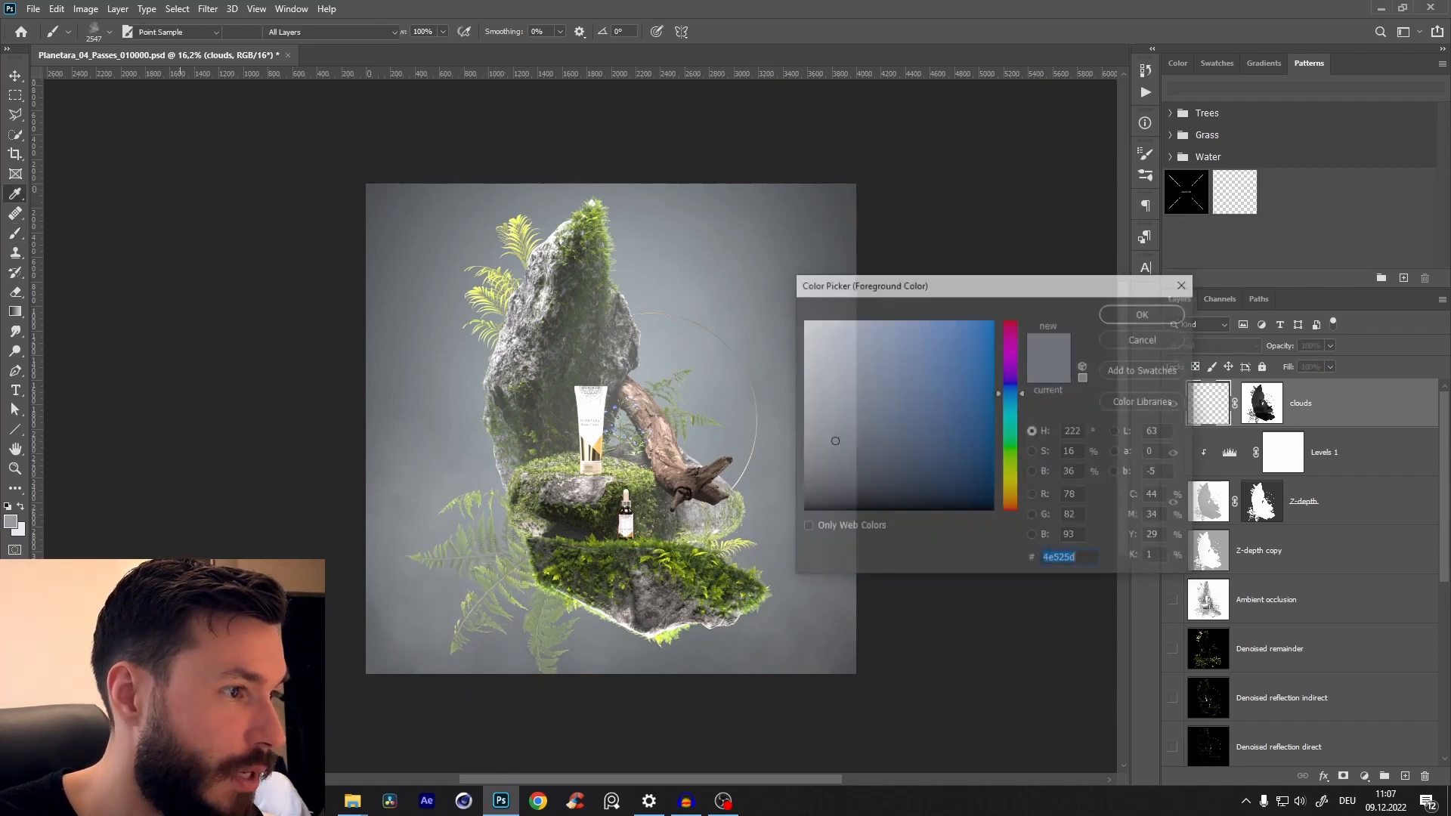
left_click(837, 478)
left_click(1131, 312)
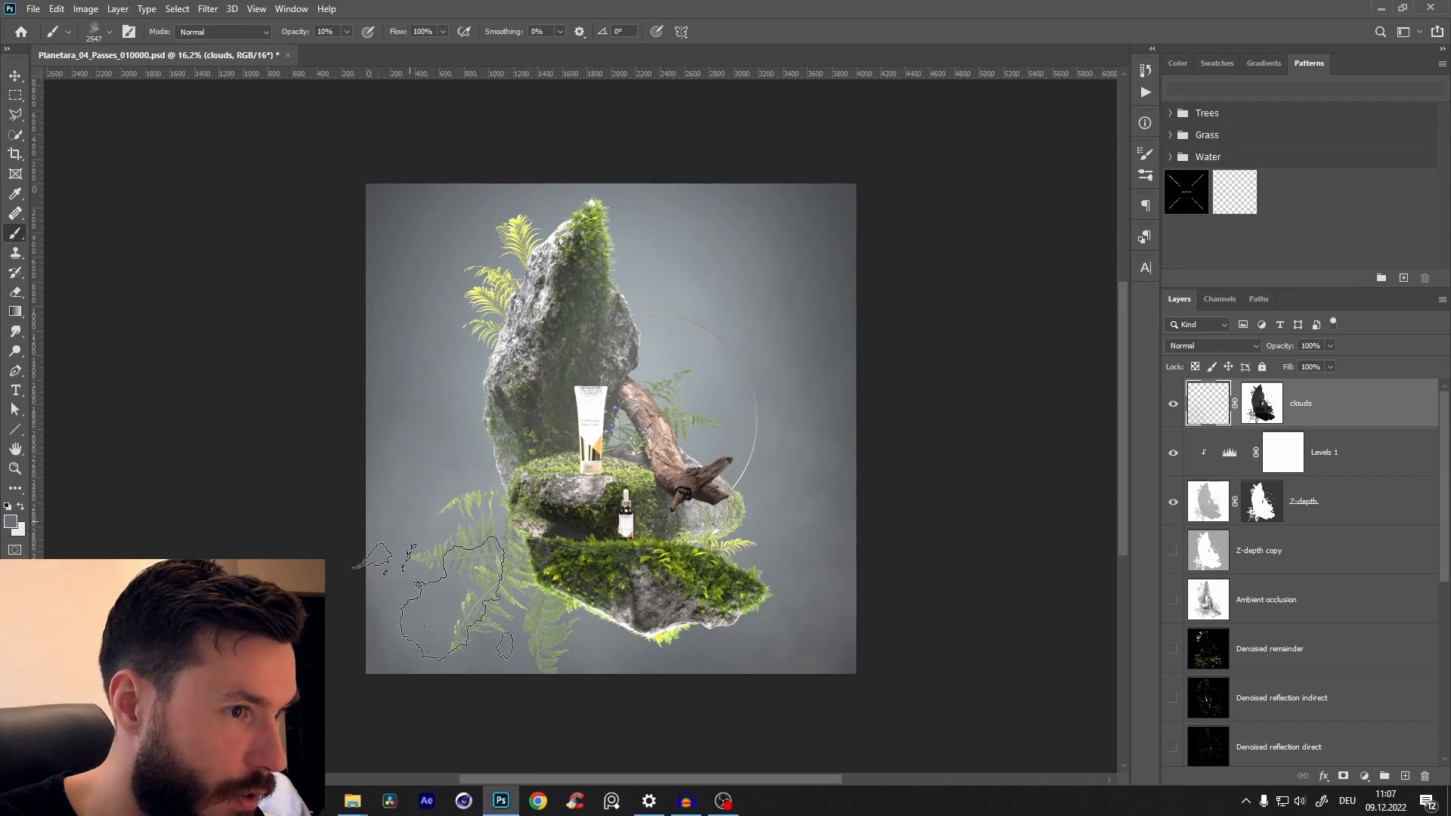
key("4")
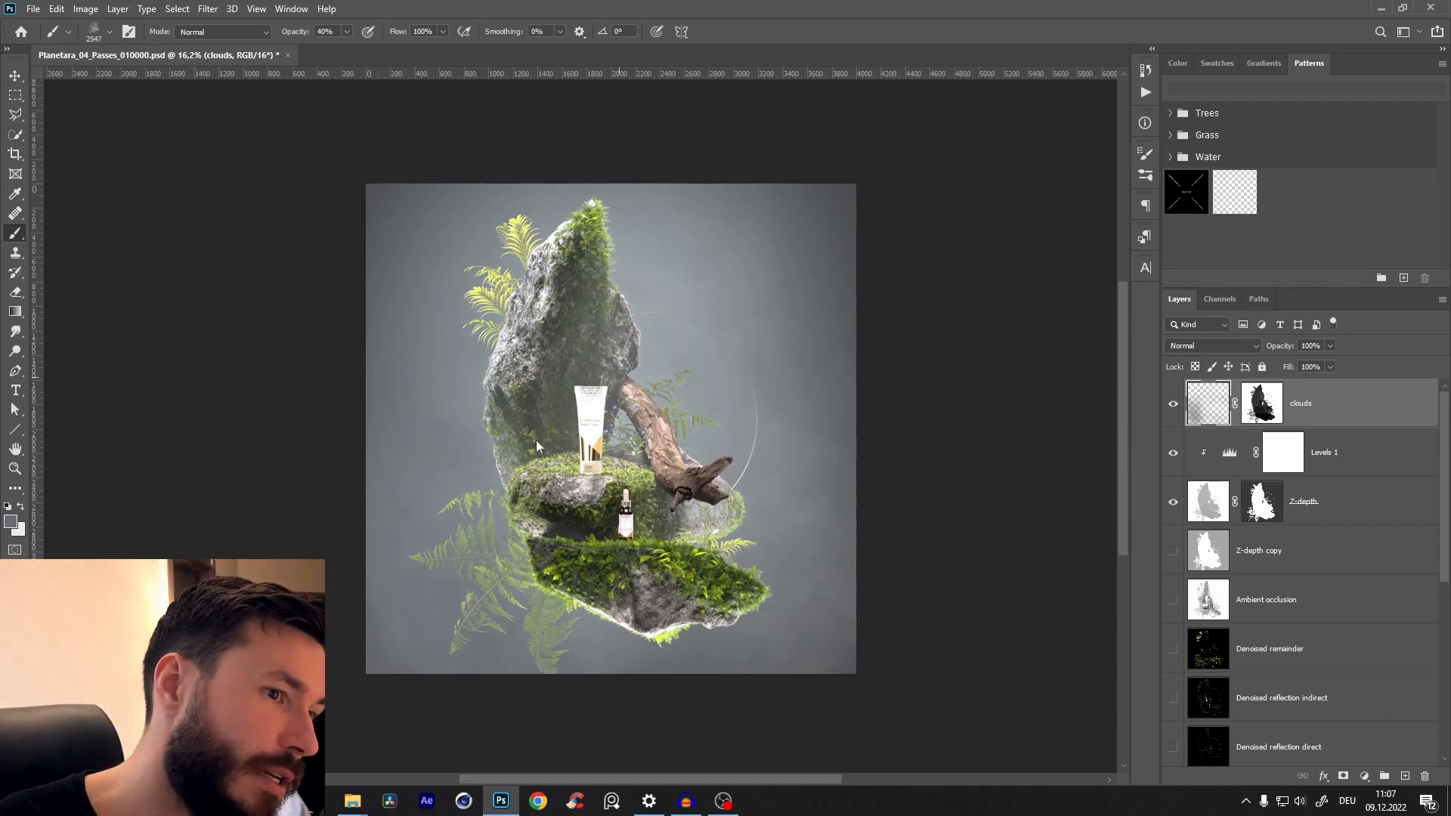
- Compare the scene around the products with the clouds layer hidden and shown
key("z")
mouse_move(593, 414)
left_mouse_down()
mouse_move(680, 408)
mouse_move(589, 401)
mouse_move(612, 371)
left_mouse_up()
left_click(612, 371)
left_click(1172, 403)
left_click(1172, 403)
left_click(1174, 404)
left_click(1175, 404)
left_click(1175, 405)
left_click(1174, 405)
scroll(615, 332, "down", 5)
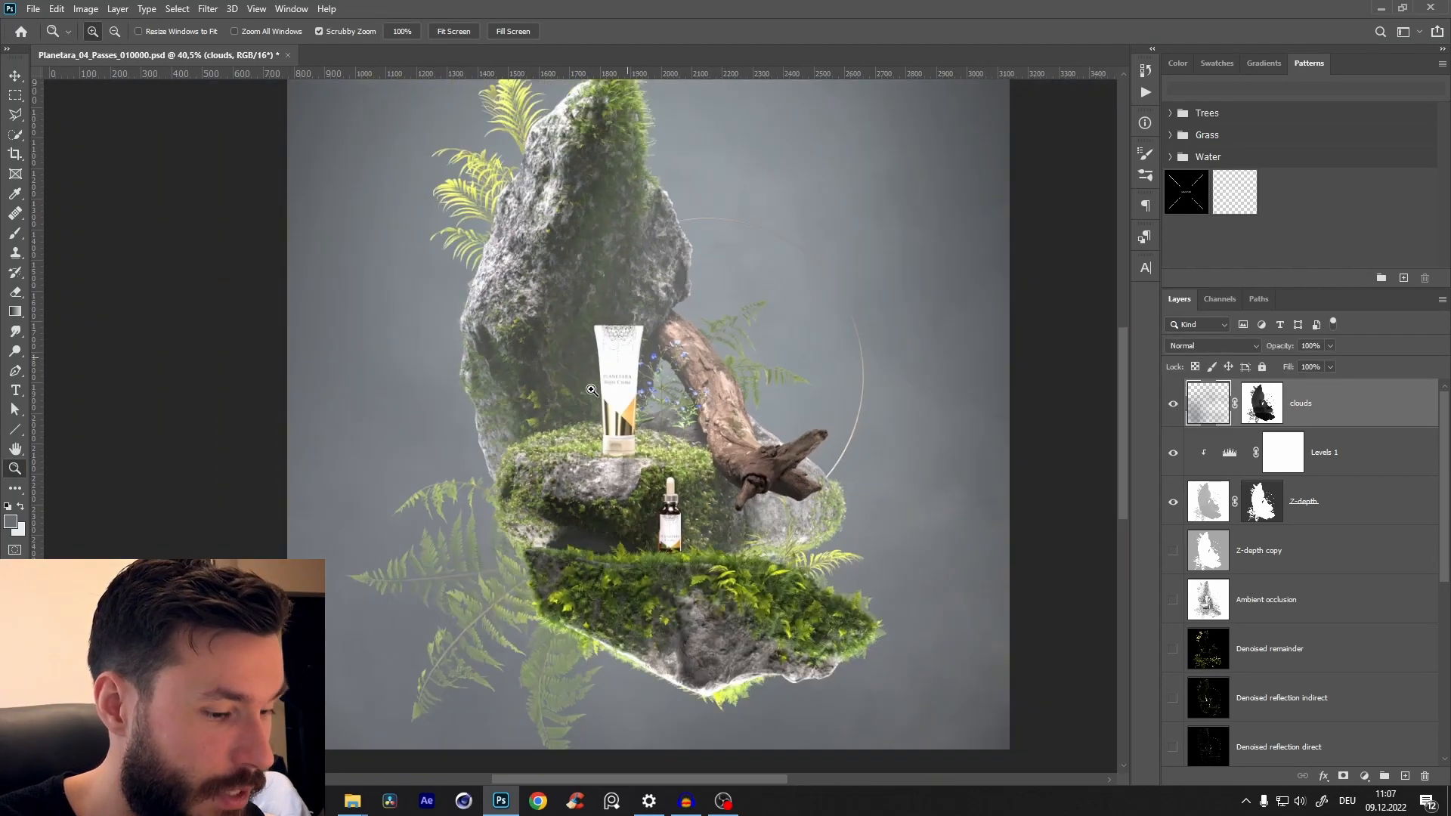
- Paint lighter clouds into the background at 20% brush opacity and check the clouds layer's mask
key("b")
left_click(21, 505)
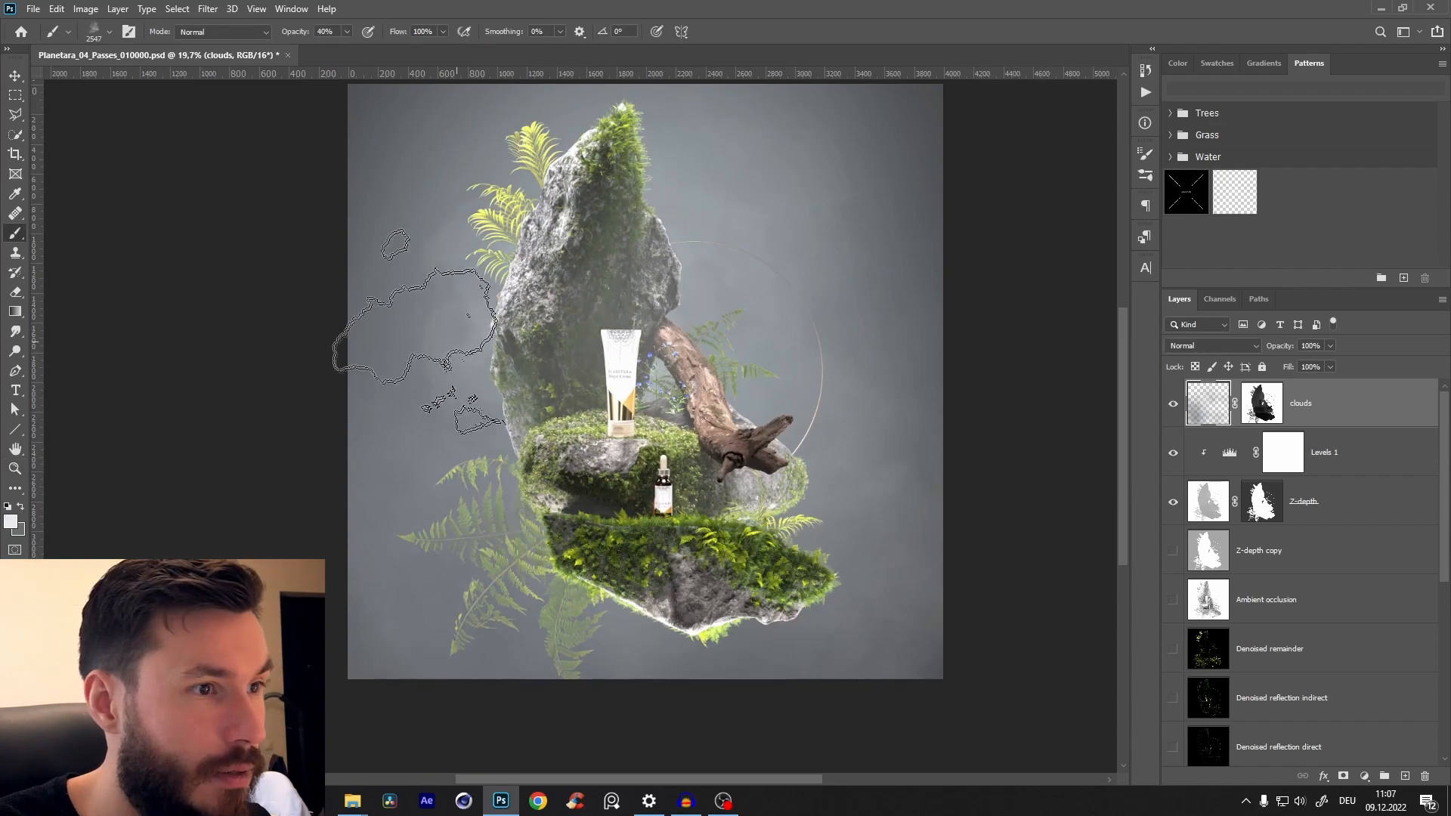
key("2")
left_click_drag(468, 469, 393, 249)
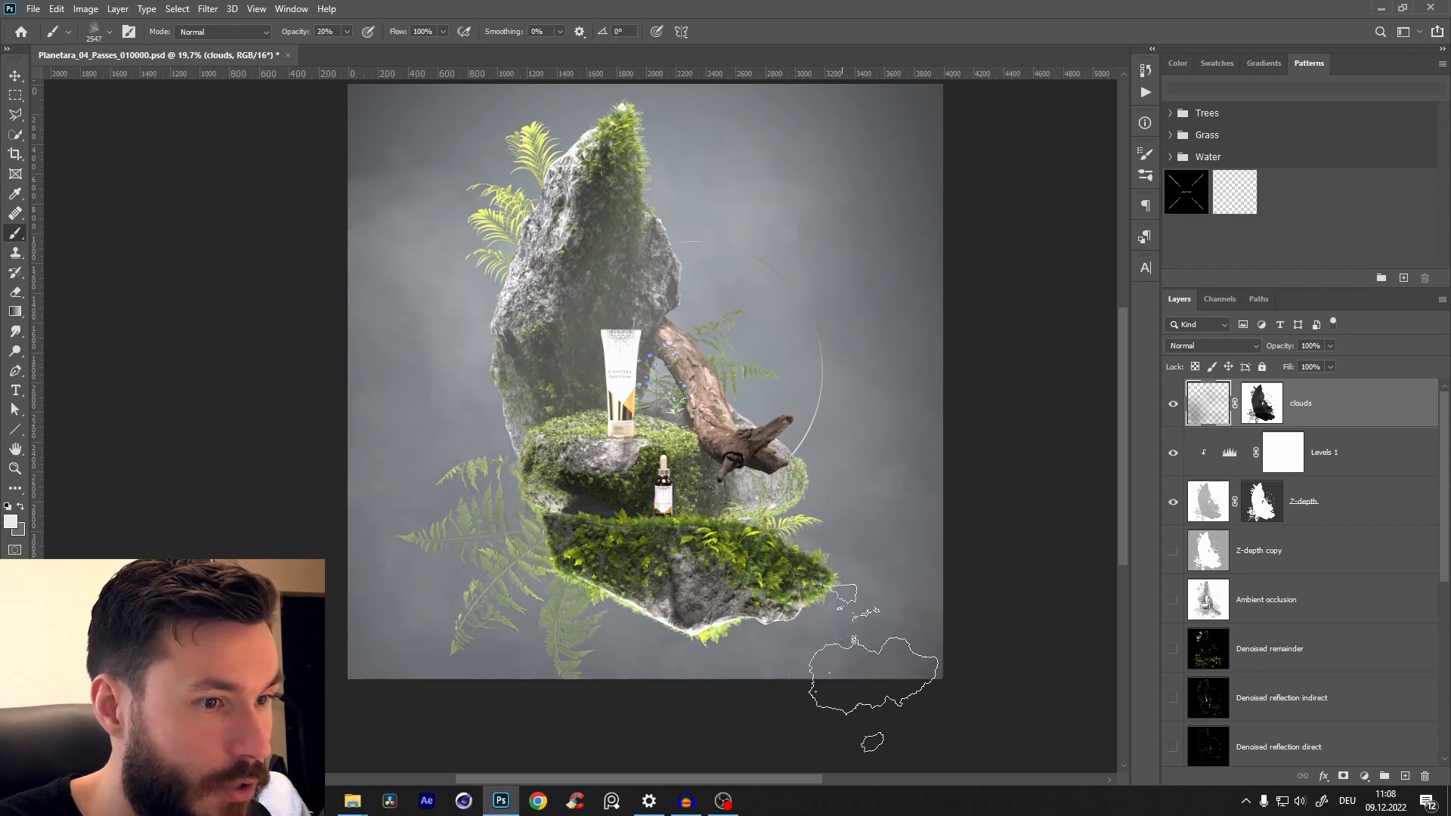
left_click(1268, 411, "alt")
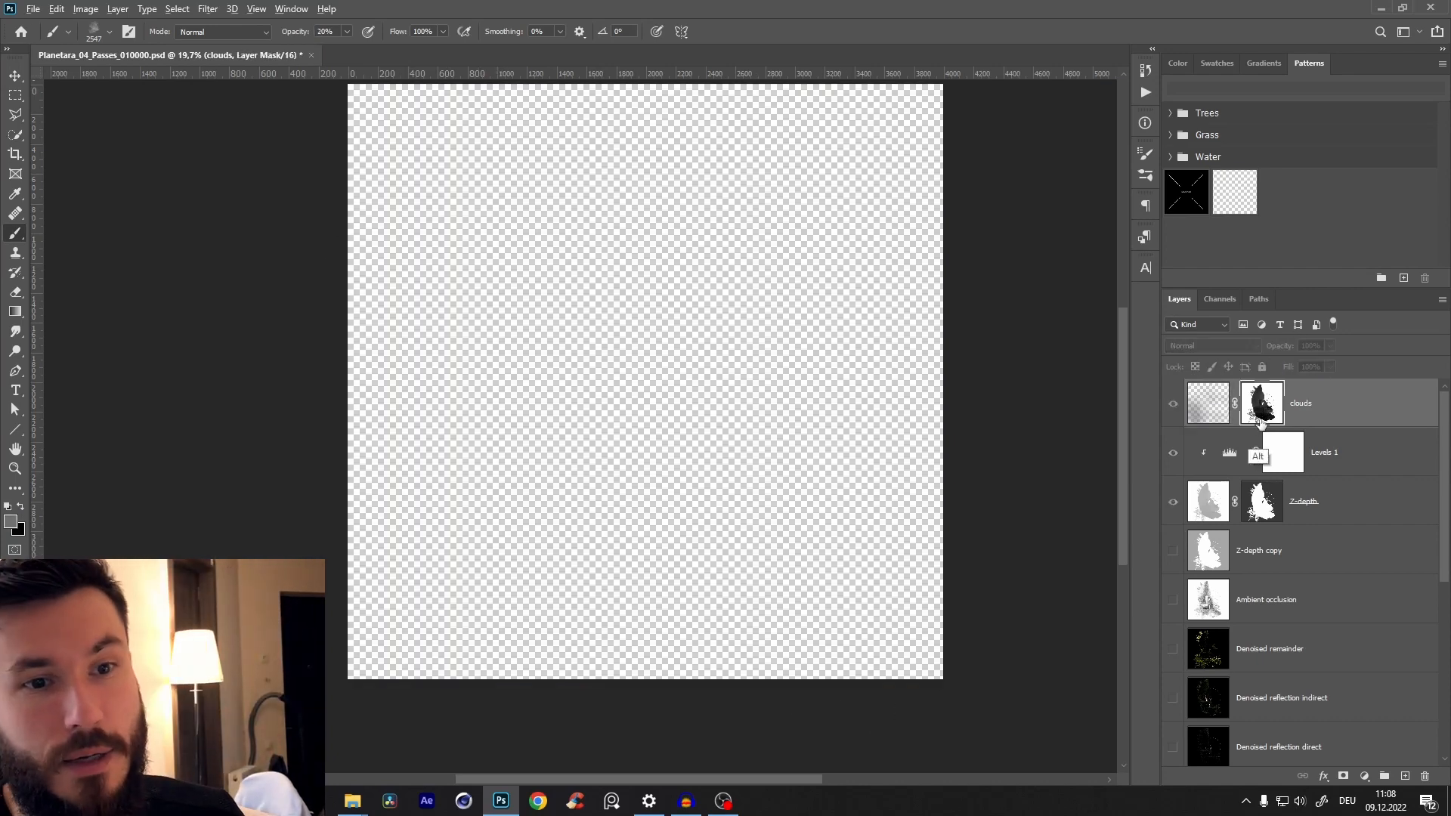
left_click(1256, 423, "alt")
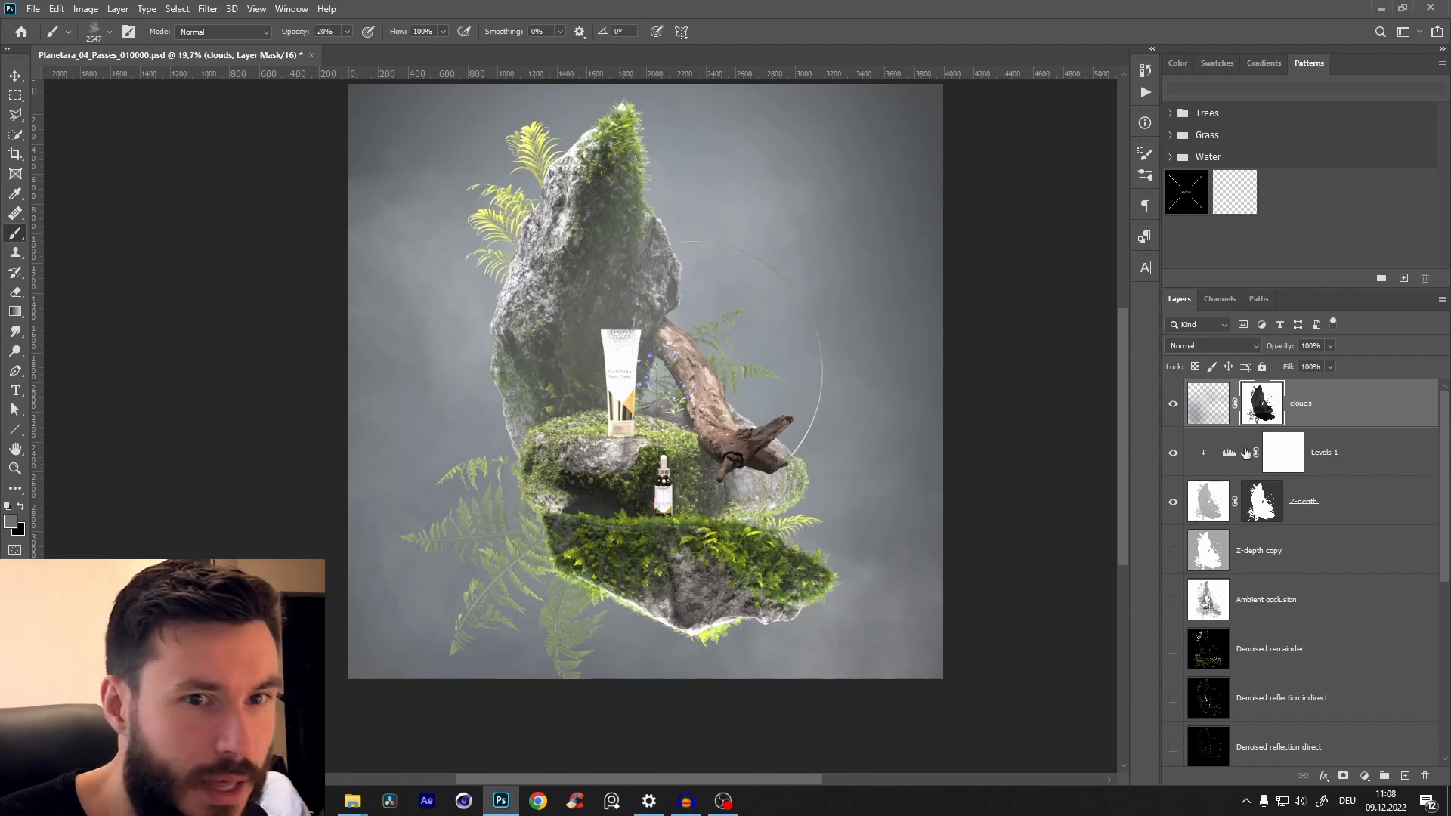
- Add a new layer above clouds for faint white mist painted at 20% brush opacity, and set the layer's opacity to 69%
left_click(1406, 776)
key("d")
key("x")
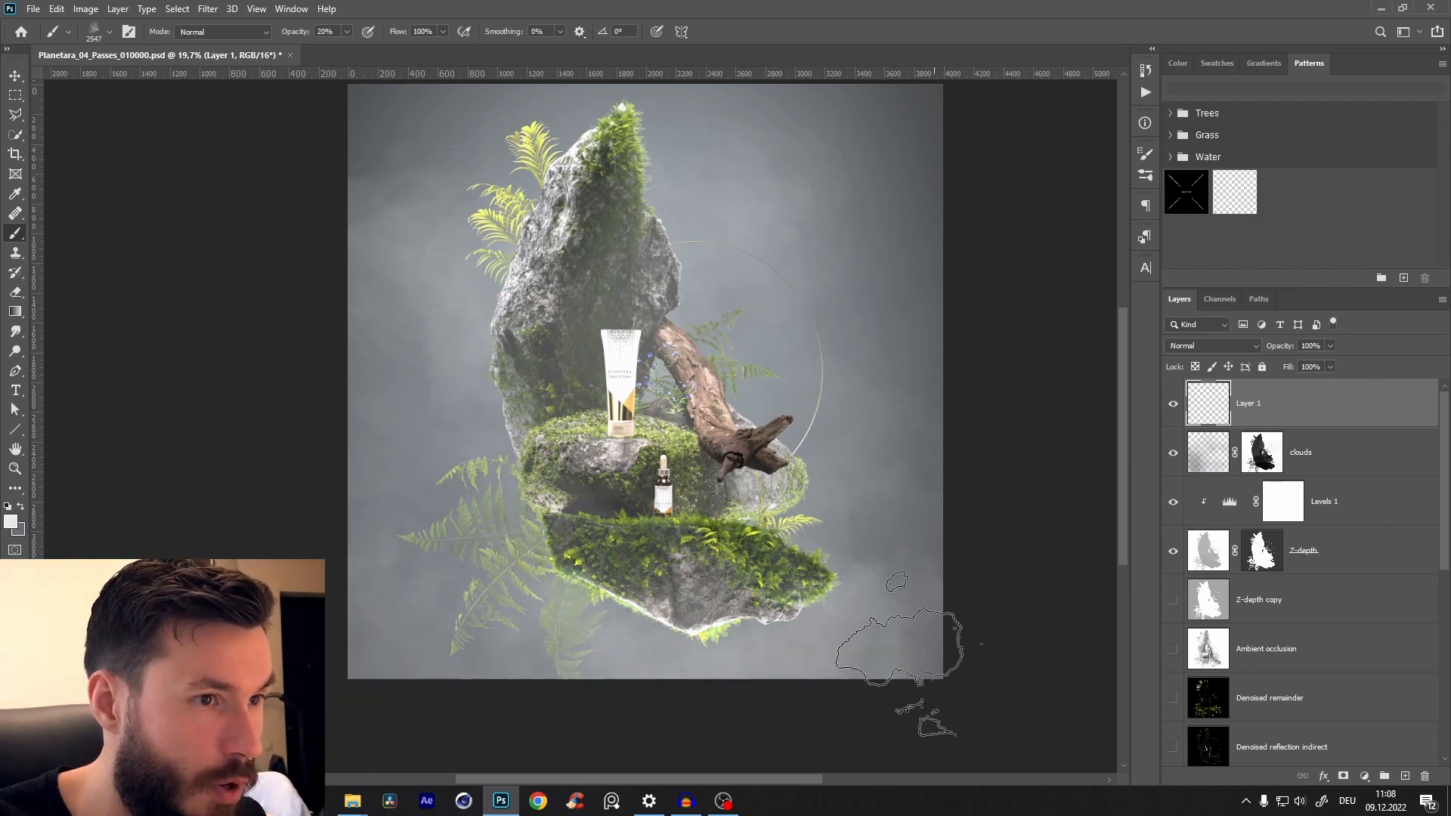
type("80")
key("Return")
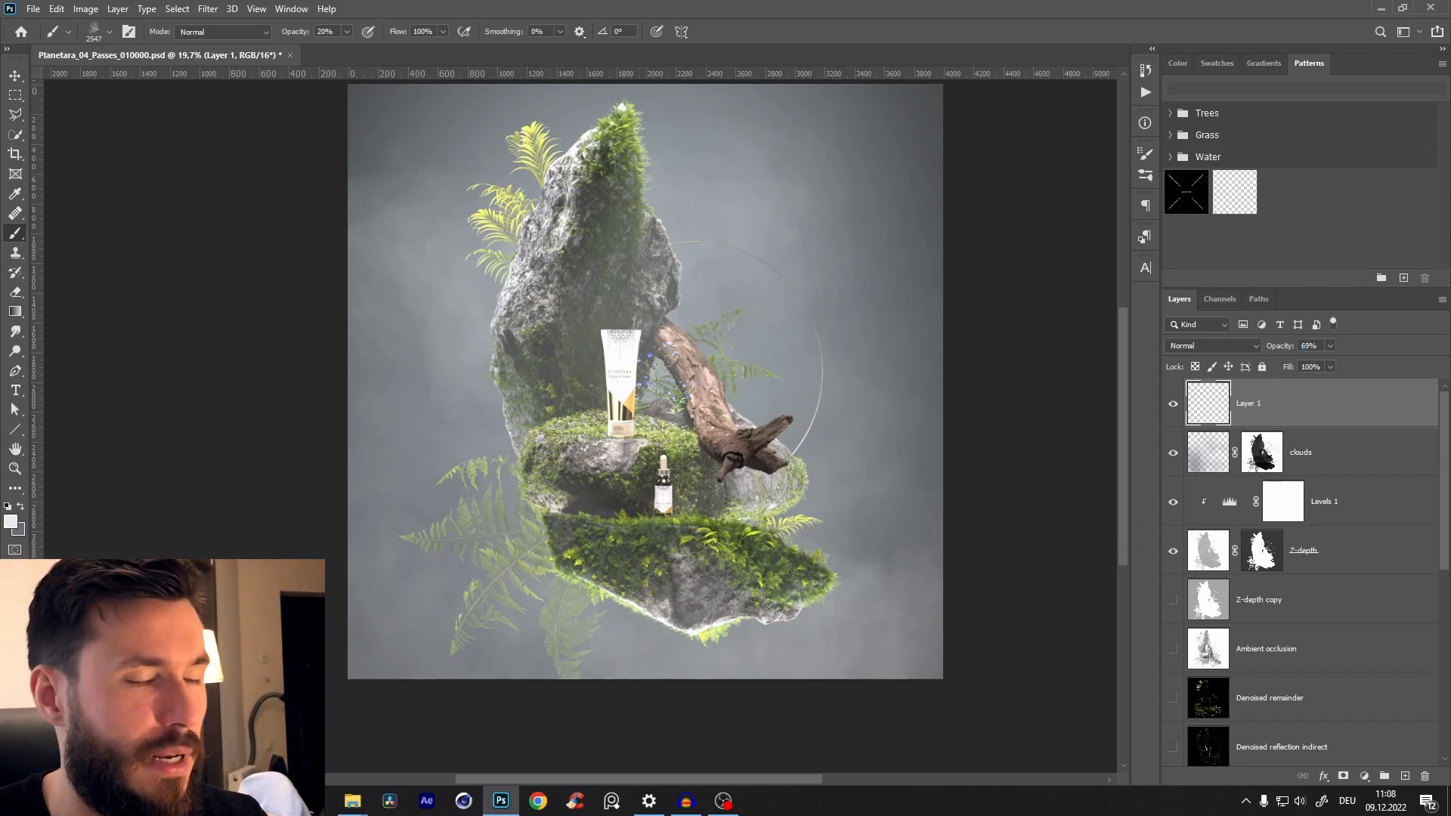
- Compare the composite with and without Layer 1 and examine the mist around the rocks, ferns and products
scroll(755, 332, "up", 1)
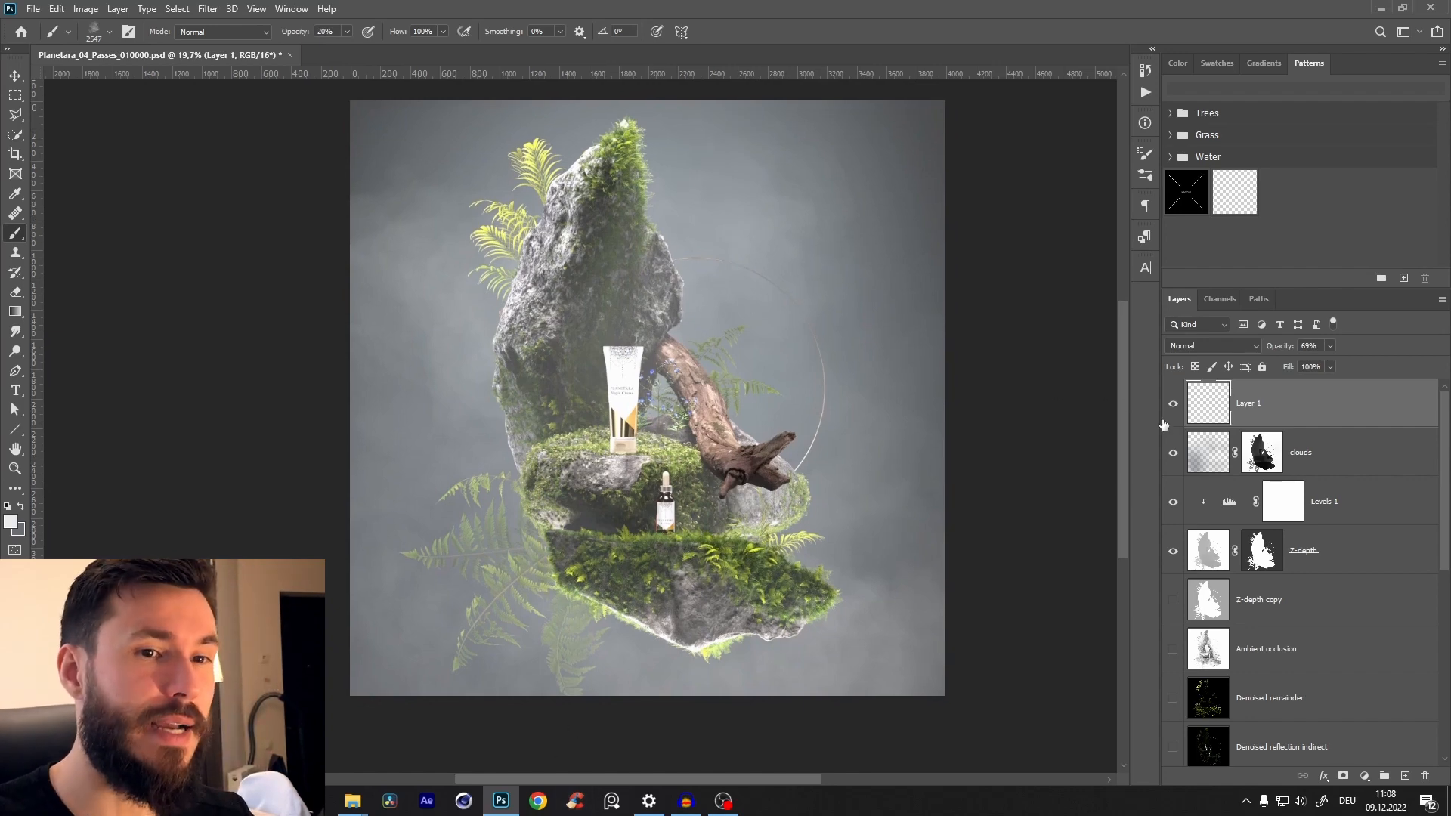
left_click(1173, 408)
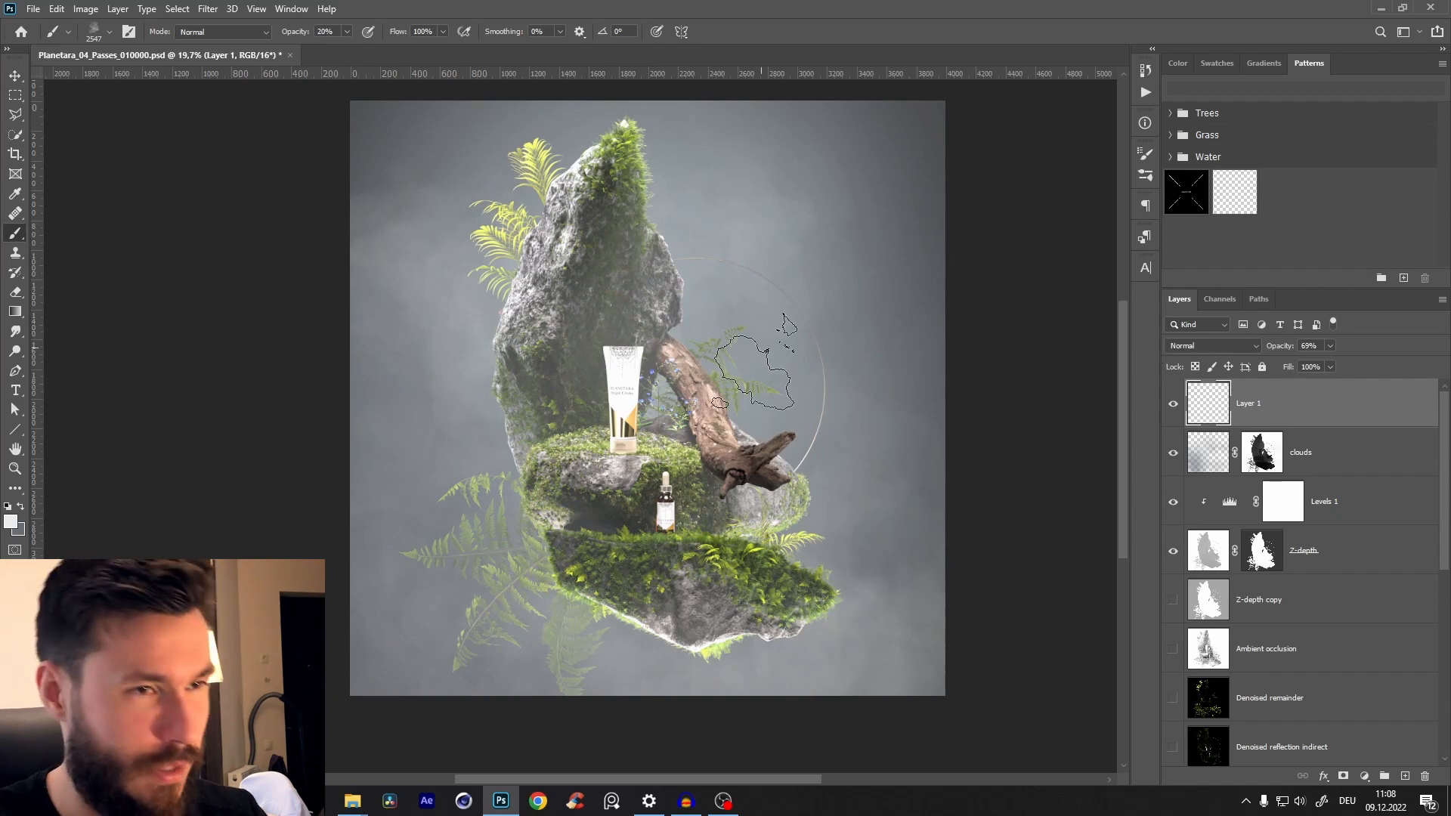
key("z")
mouse_move(646, 487)
left_mouse_down()
mouse_move(633, 432)
mouse_move(665, 412)
mouse_move(649, 394)
left_mouse_up()
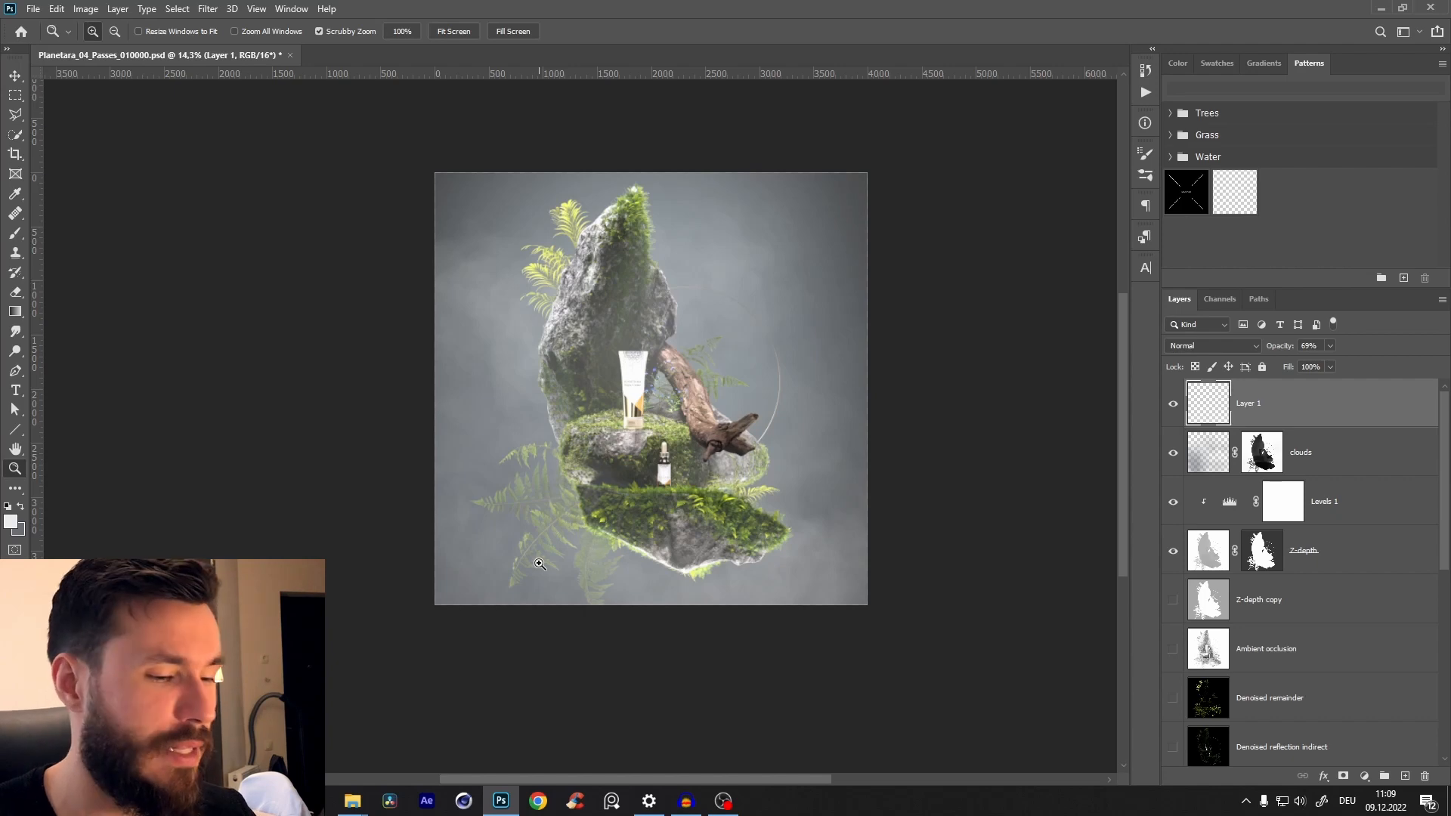
mouse_move(672, 430)
left_mouse_down()
mouse_move(725, 427)
mouse_move(684, 424)
left_mouse_up()
left_click_drag(698, 541, 688, 576)
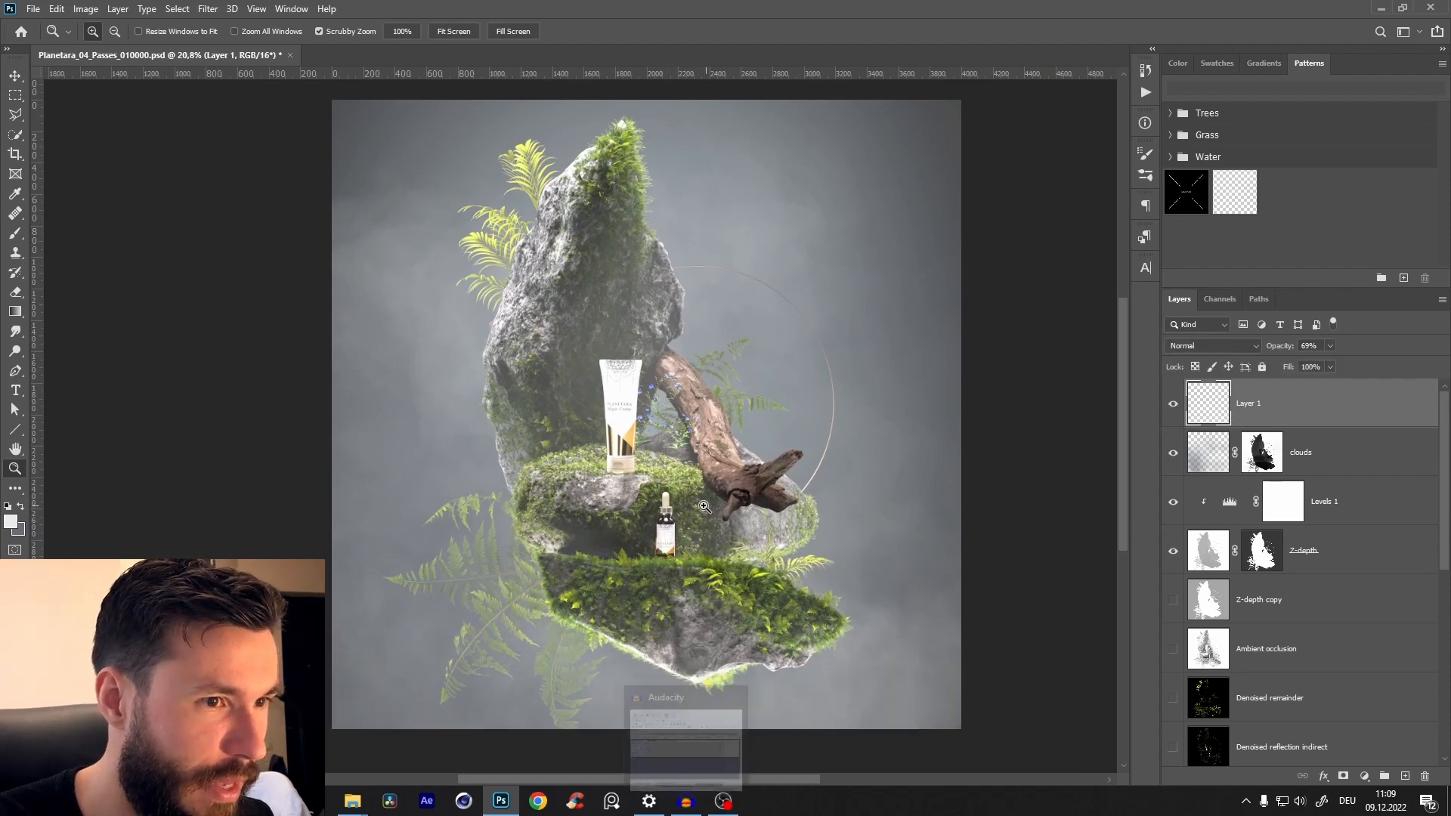
scroll(658, 536, "up", 2)
scroll(755, 469, "down", 3)
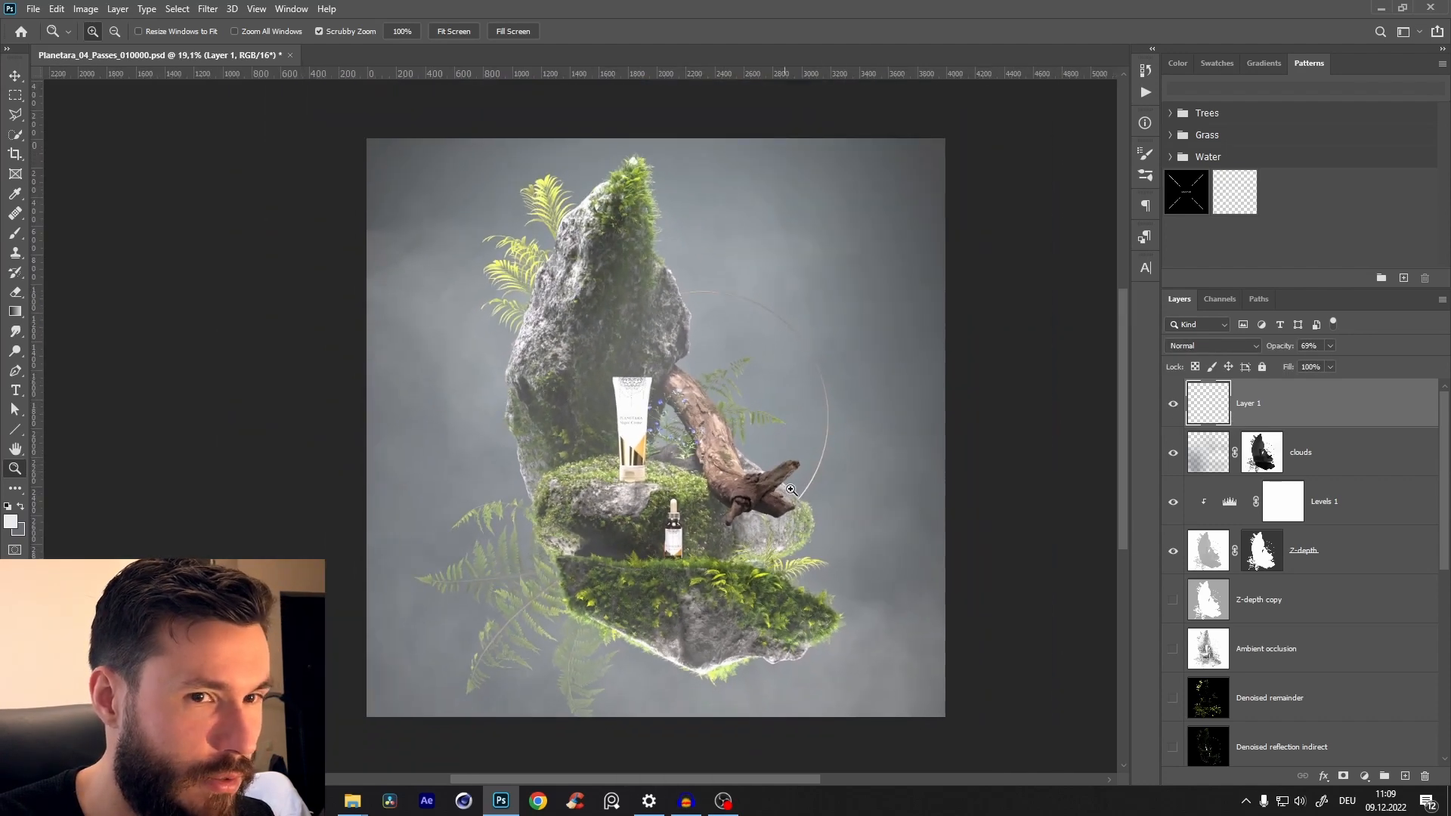
- Isolate the Denoised beauty layer to compare the original render with the full composite, restoring all visible layers
scroll(1380, 718, "down", 5)
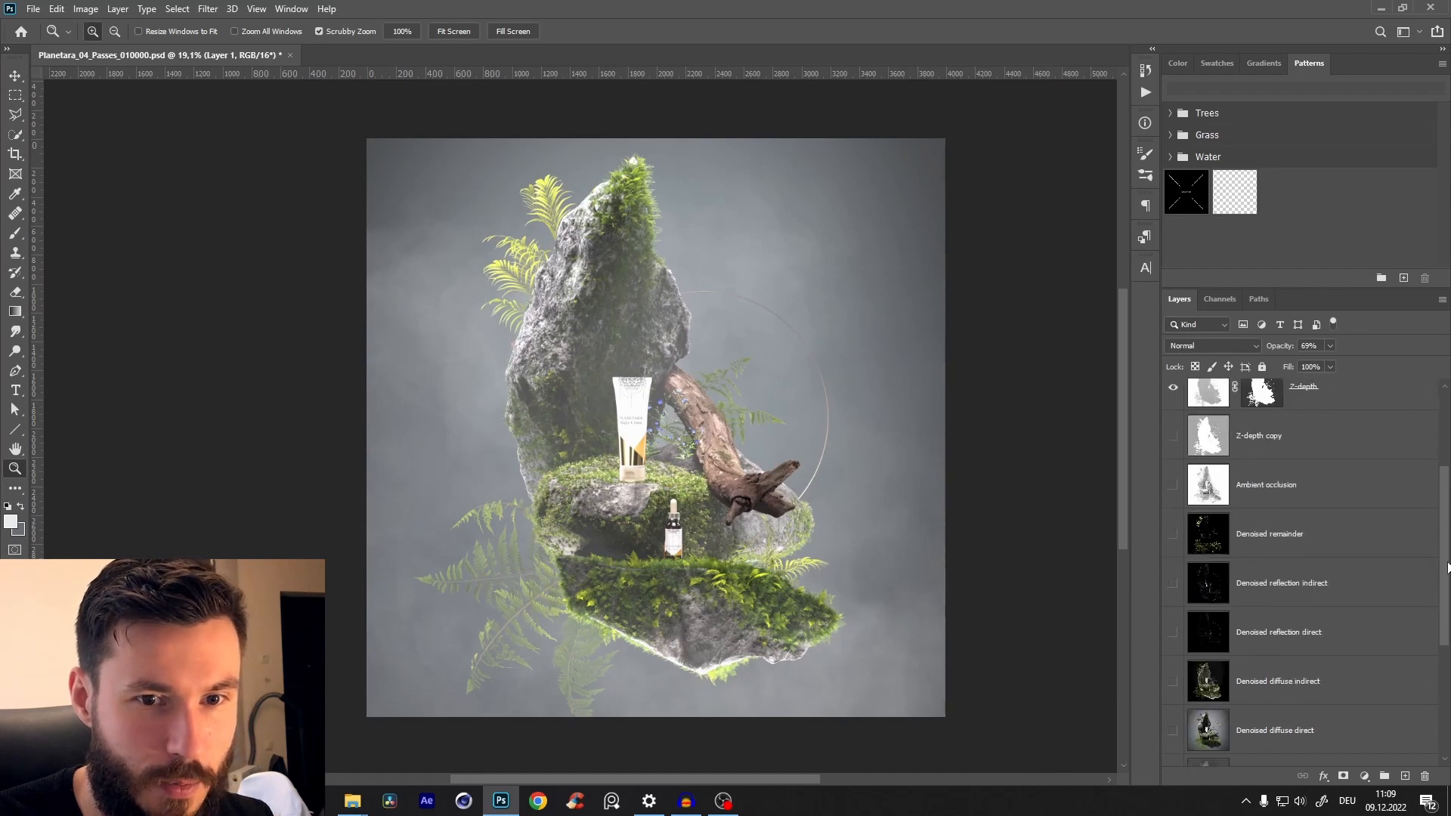
left_click(1172, 695, "alt")
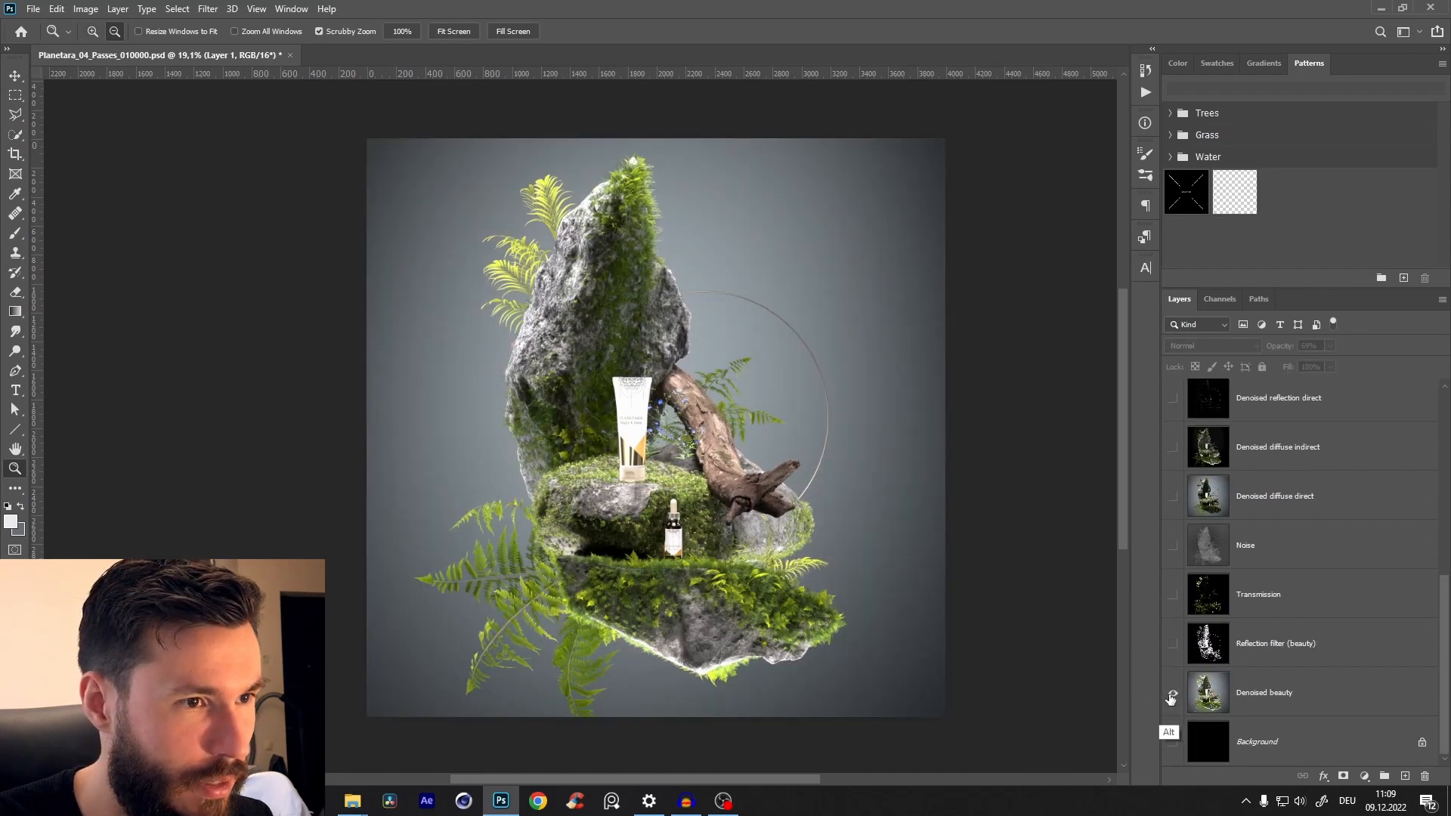
left_click(1172, 695, "alt")
left_click(1172, 695, "alt")
left_click(1173, 695, "alt")
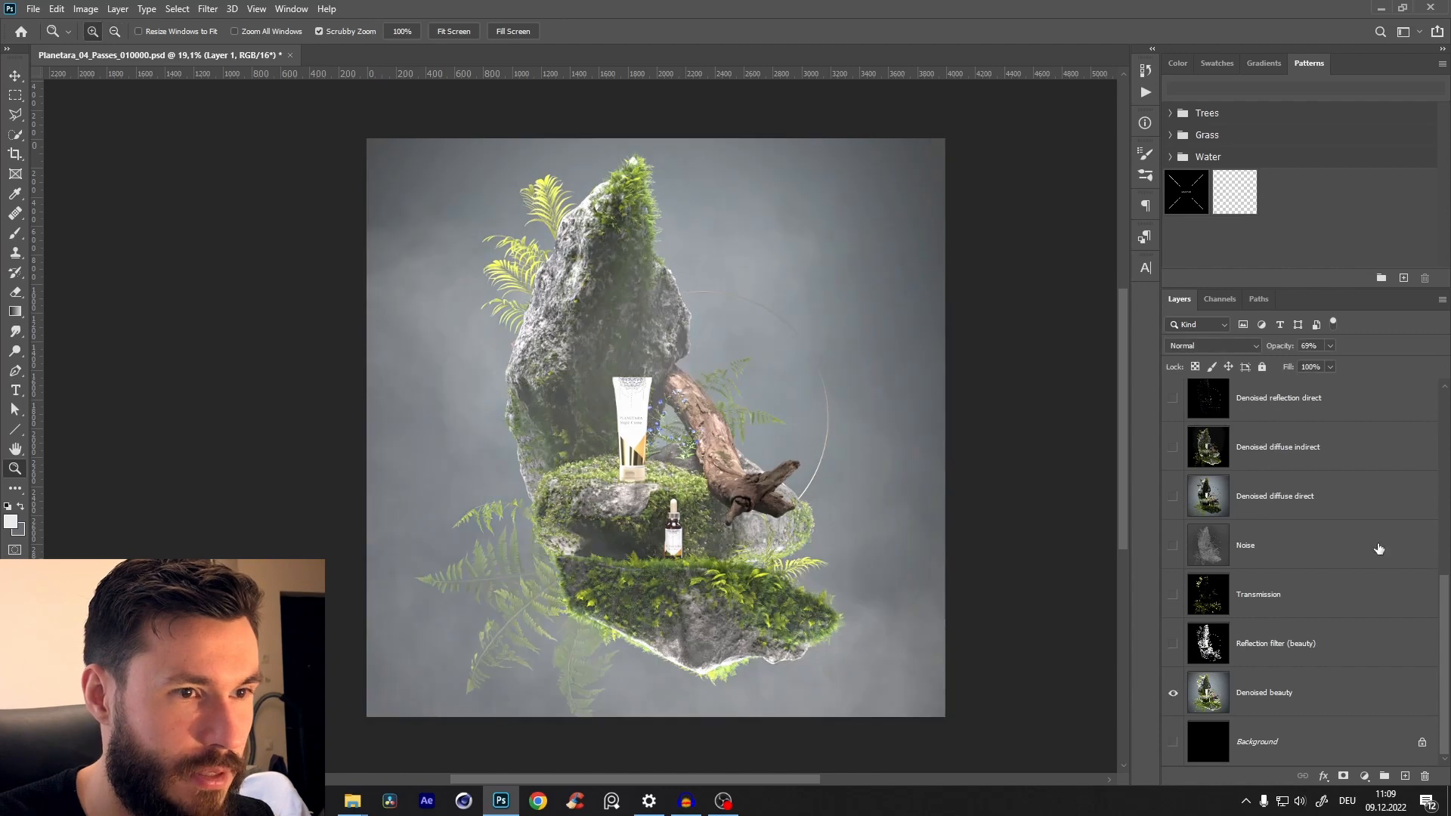
scroll(1237, 481, "up", 5)
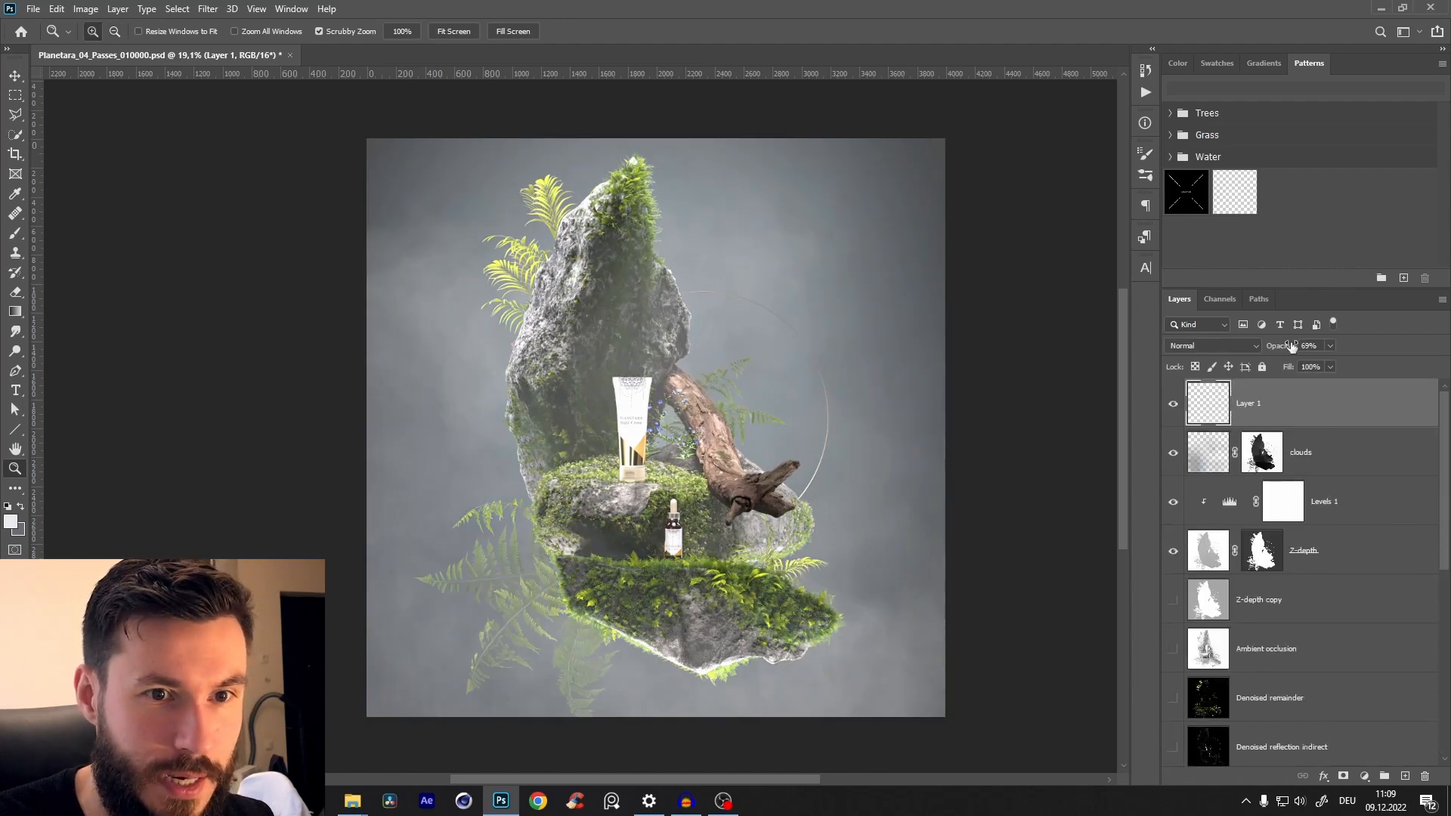
- Set the clouds layer's opacity to 64%
left_click(1320, 447)
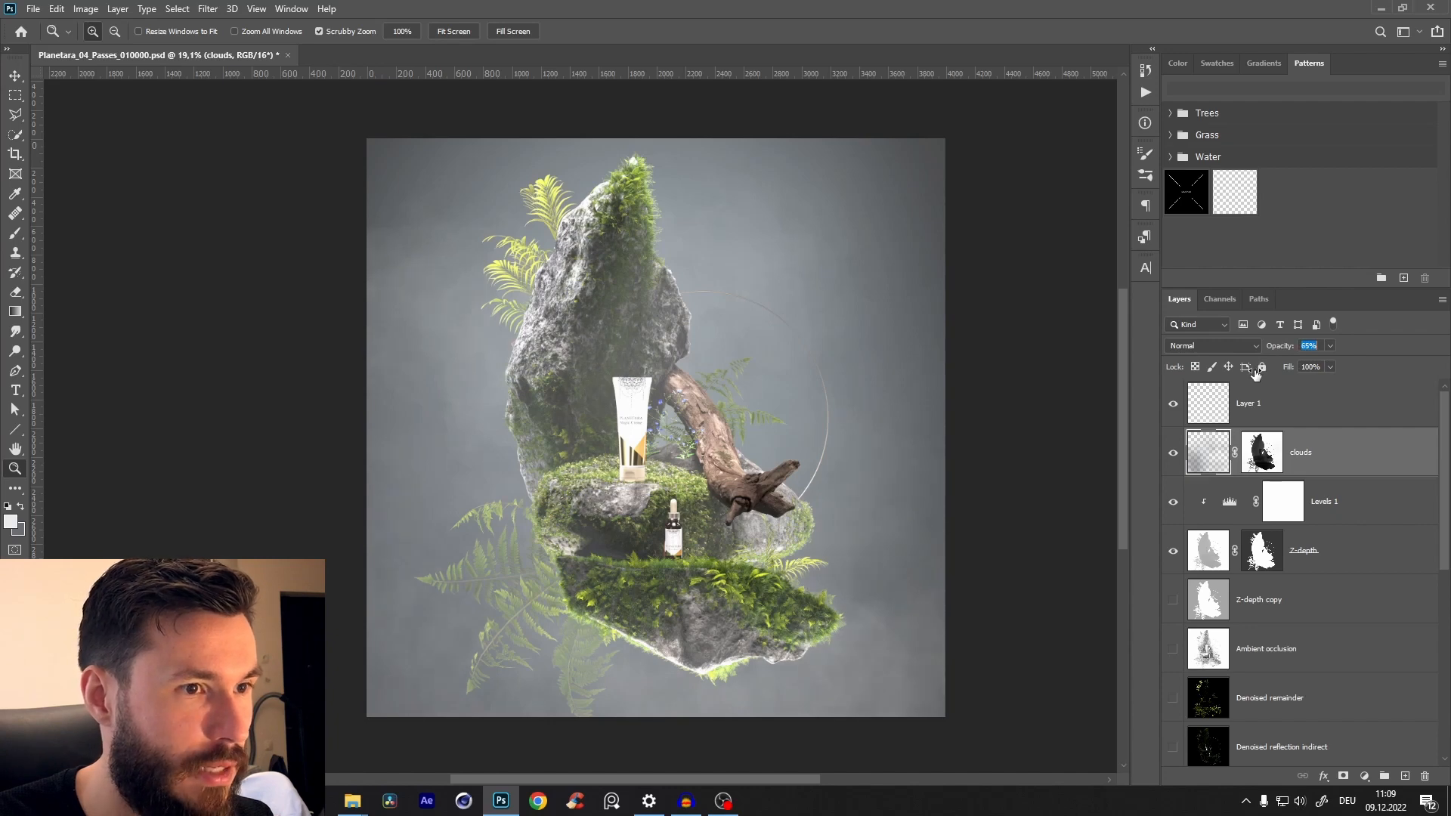
left_click_drag(701, 554, 694, 659)
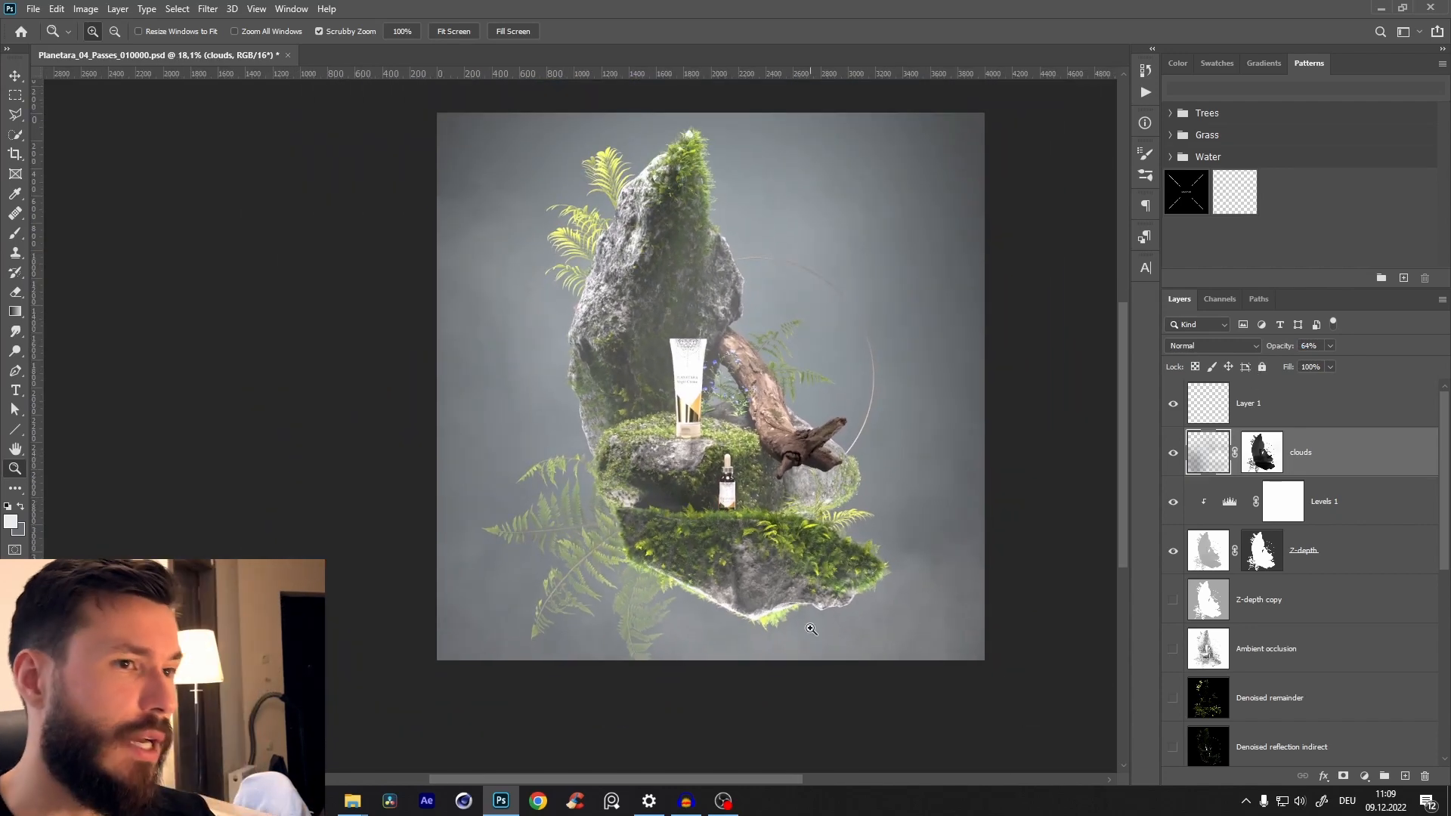
- Isolate the Transmission layer to inspect the pass on its own, restoring the full composite
scroll(1371, 551, "down", 5)
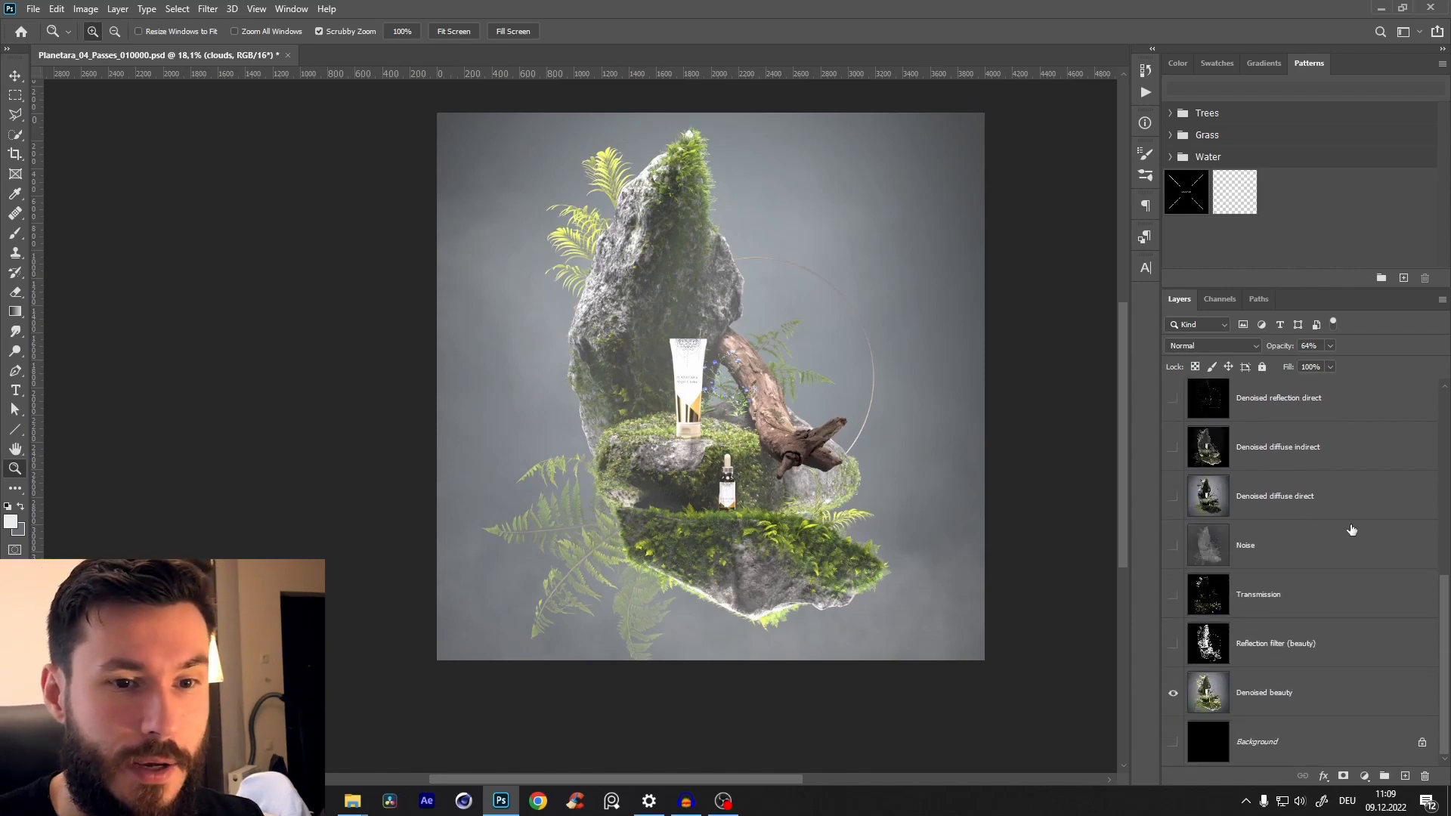
left_click(1172, 597, "alt")
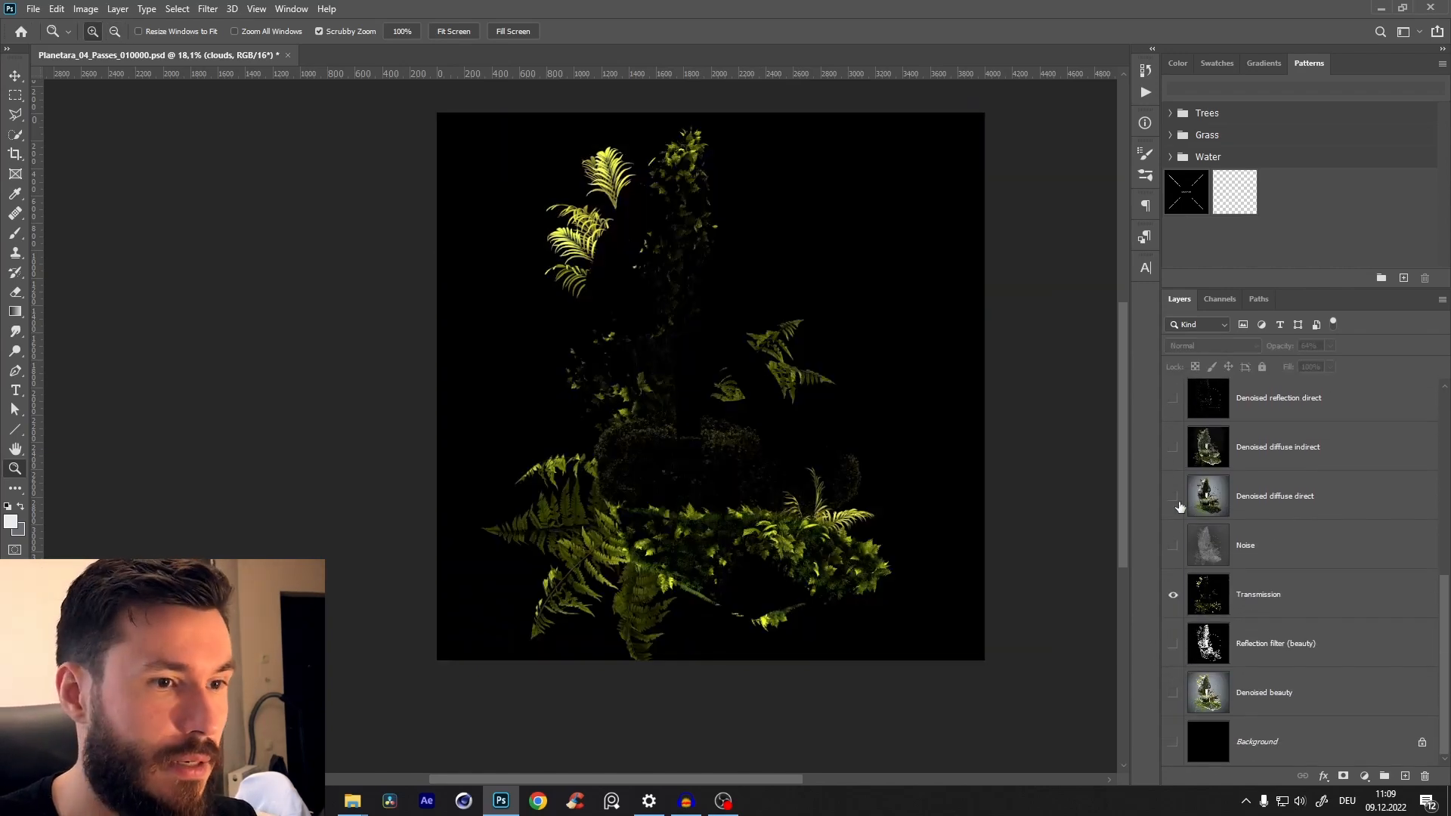
left_click(1171, 595, "alt")
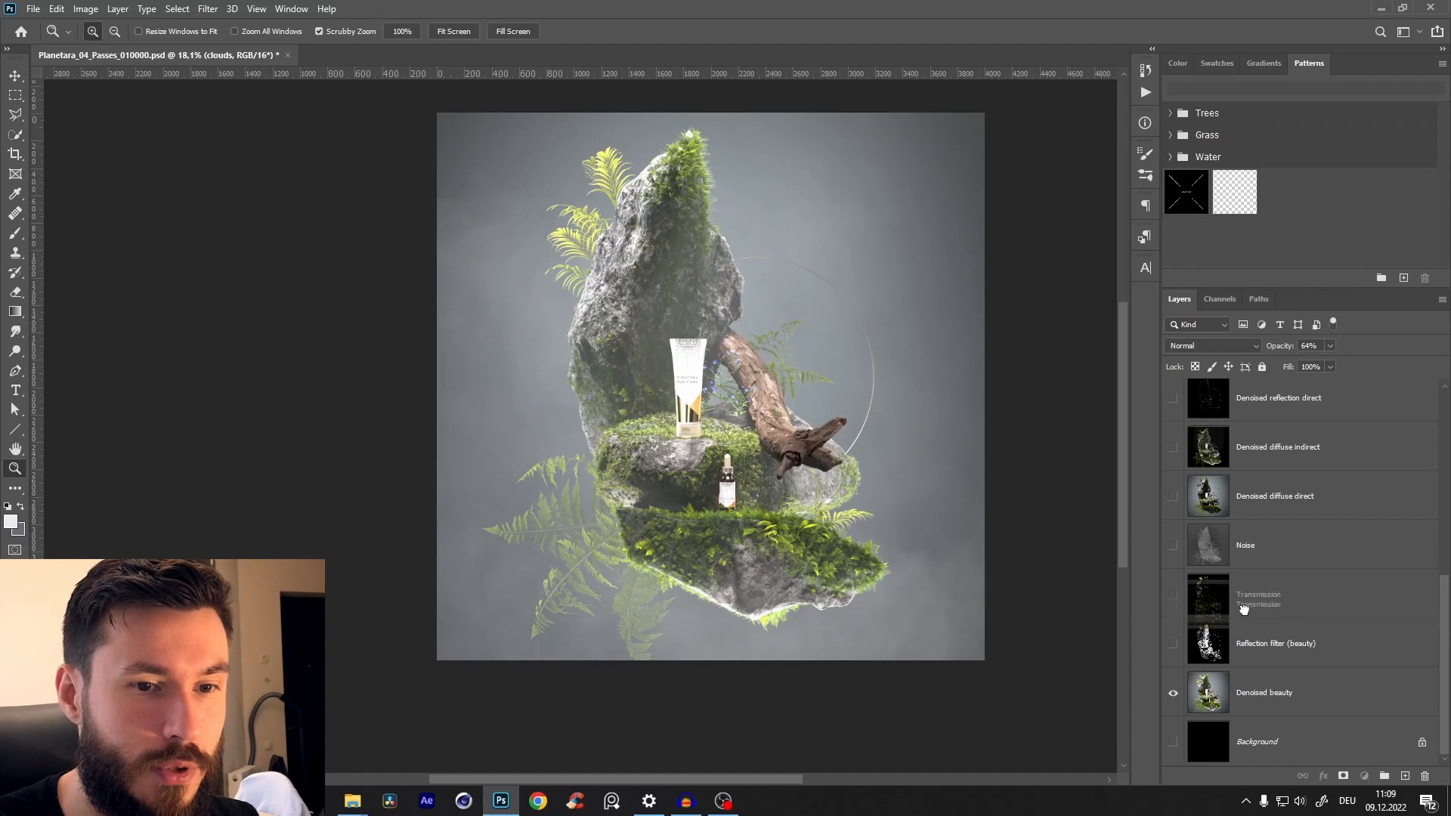
- Make the Transmission layer visible and set its blend mode to Screen
left_click(1213, 608)
left_click_drag(769, 519, 730, 539)
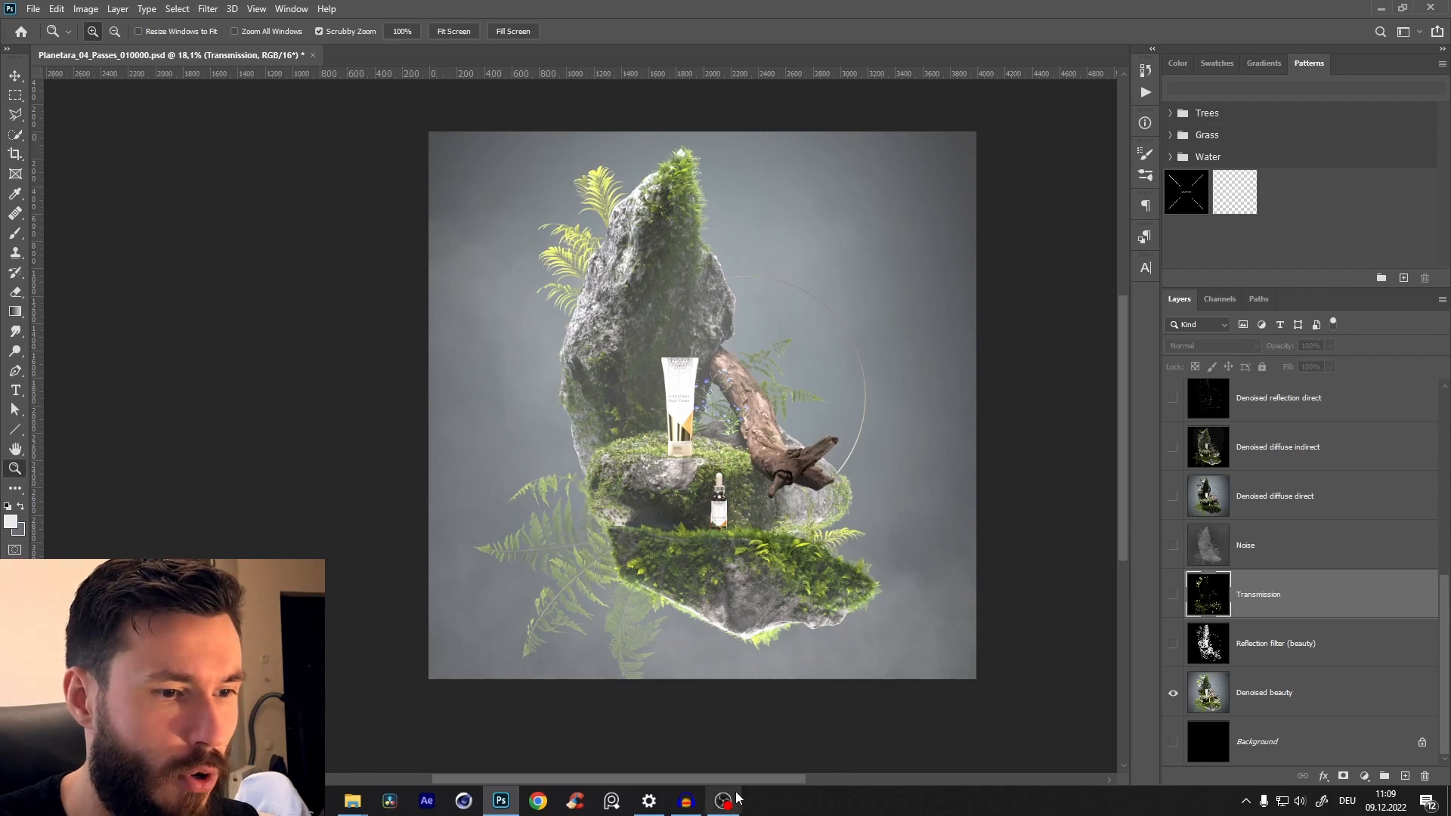
left_click(1173, 594)
left_click(1208, 346)
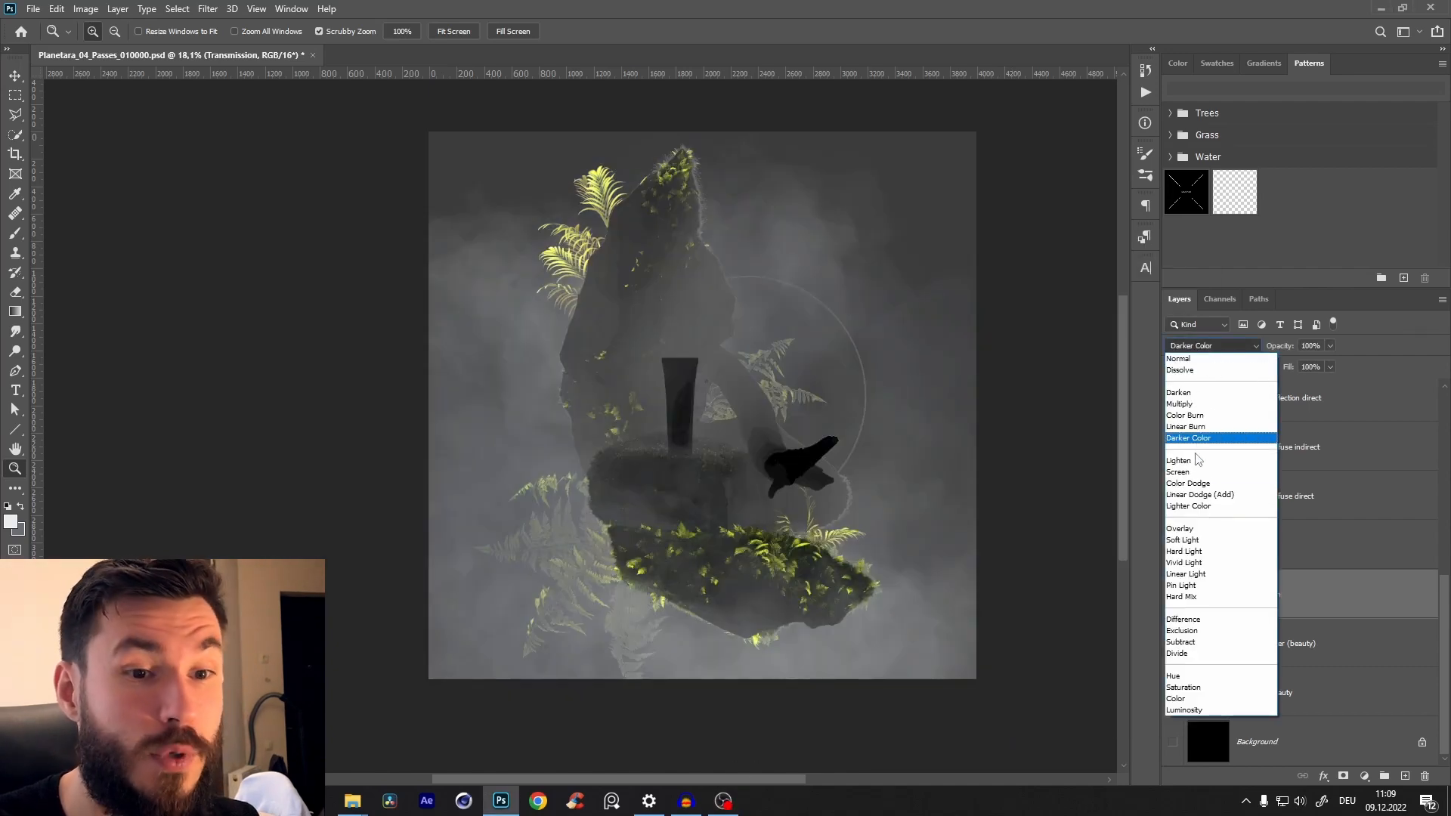
left_click(1194, 474)
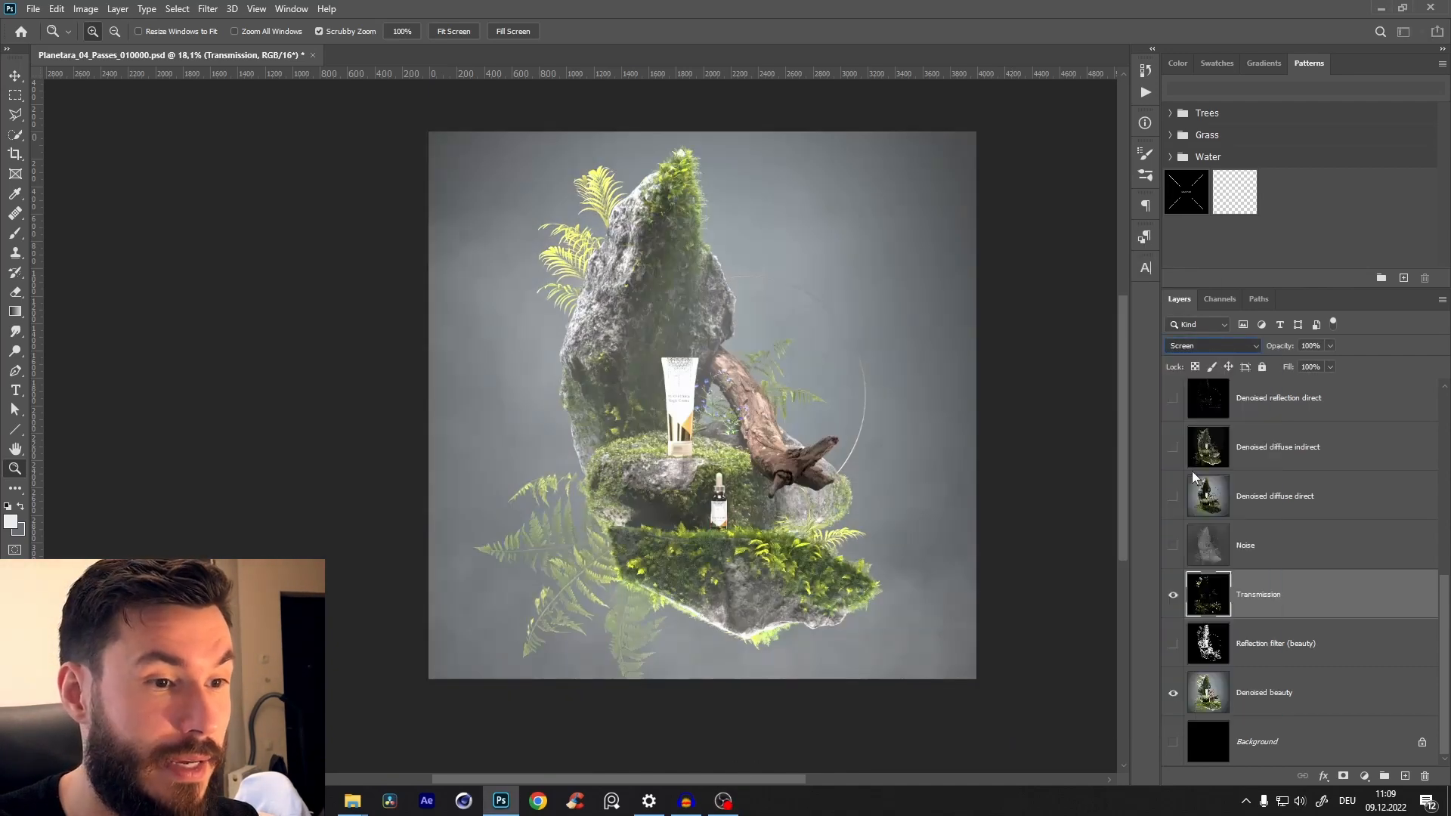
- Compare the composite with and without the Transmission layer, examining the lower, middle and upper ferns up close
left_click(1173, 595)
left_click(1173, 597)
left_click_drag(727, 551, 1105, 361)
left_click(1173, 597)
left_click(1173, 596)
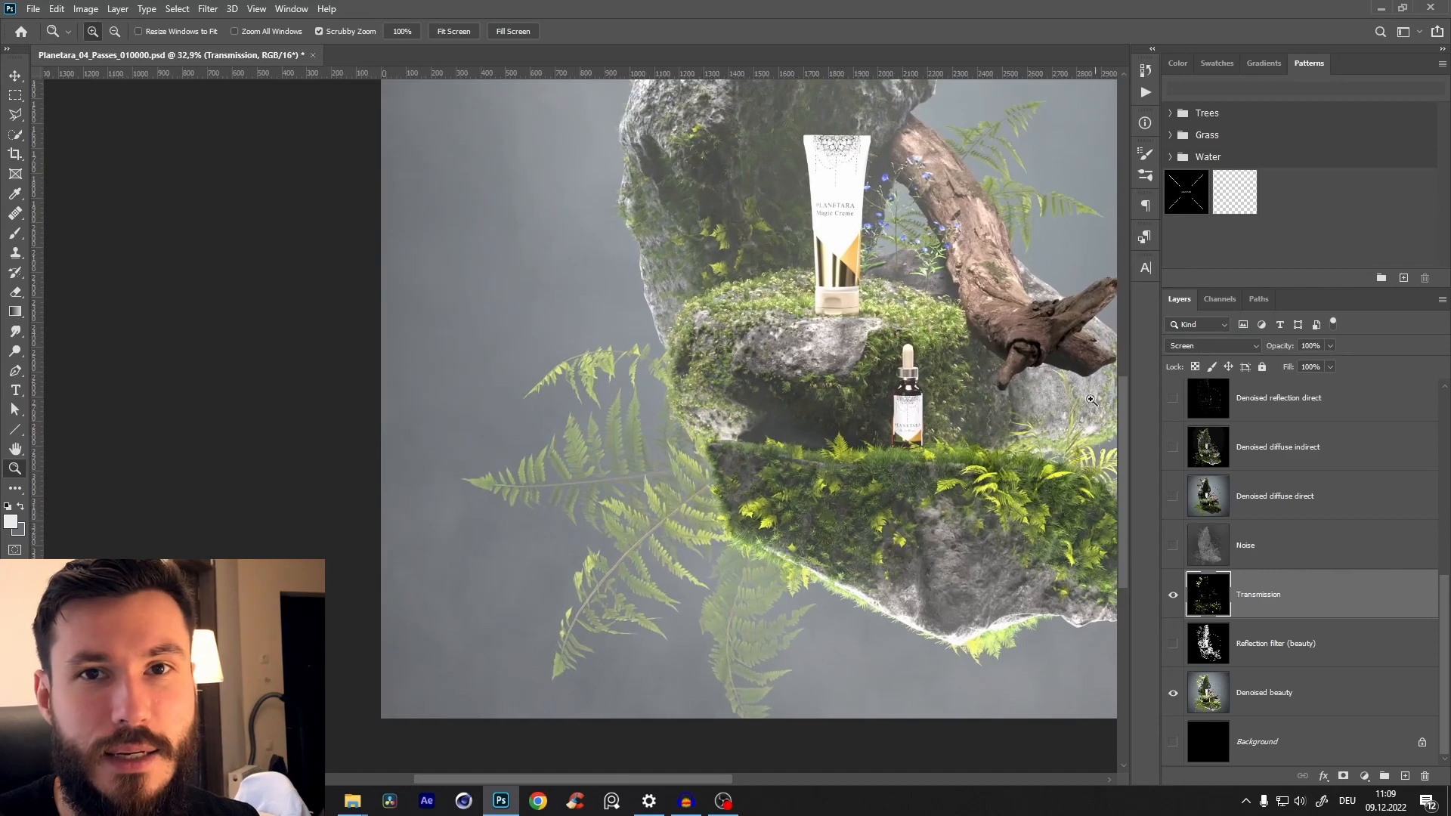
left_click_drag(1123, 500, 982, 650)
left_click(1172, 597)
left_click(1173, 597)
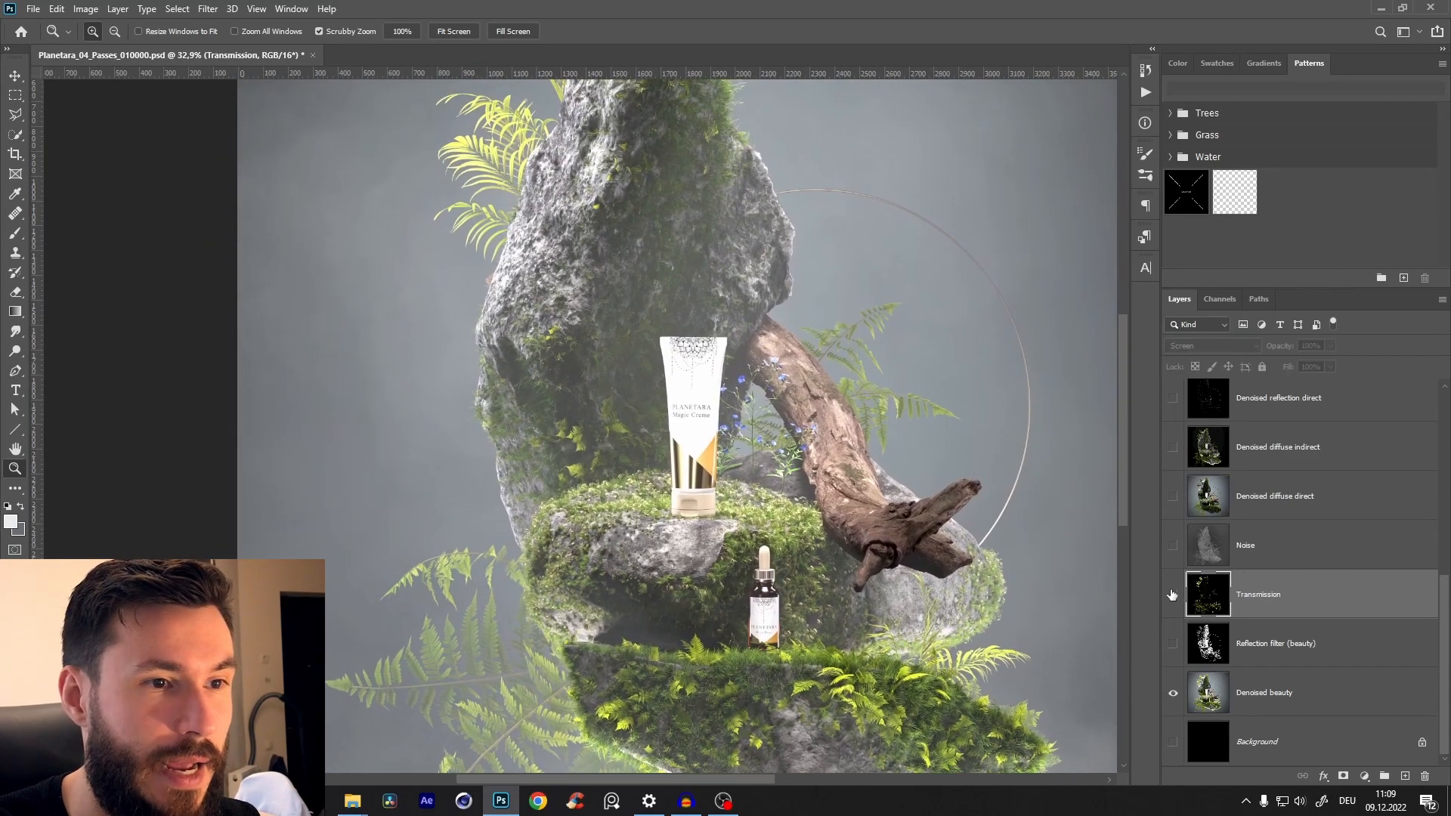
left_click(1172, 593)
scroll(649, 420, "up", 4)
left_click(1173, 595)
left_click(1173, 594)
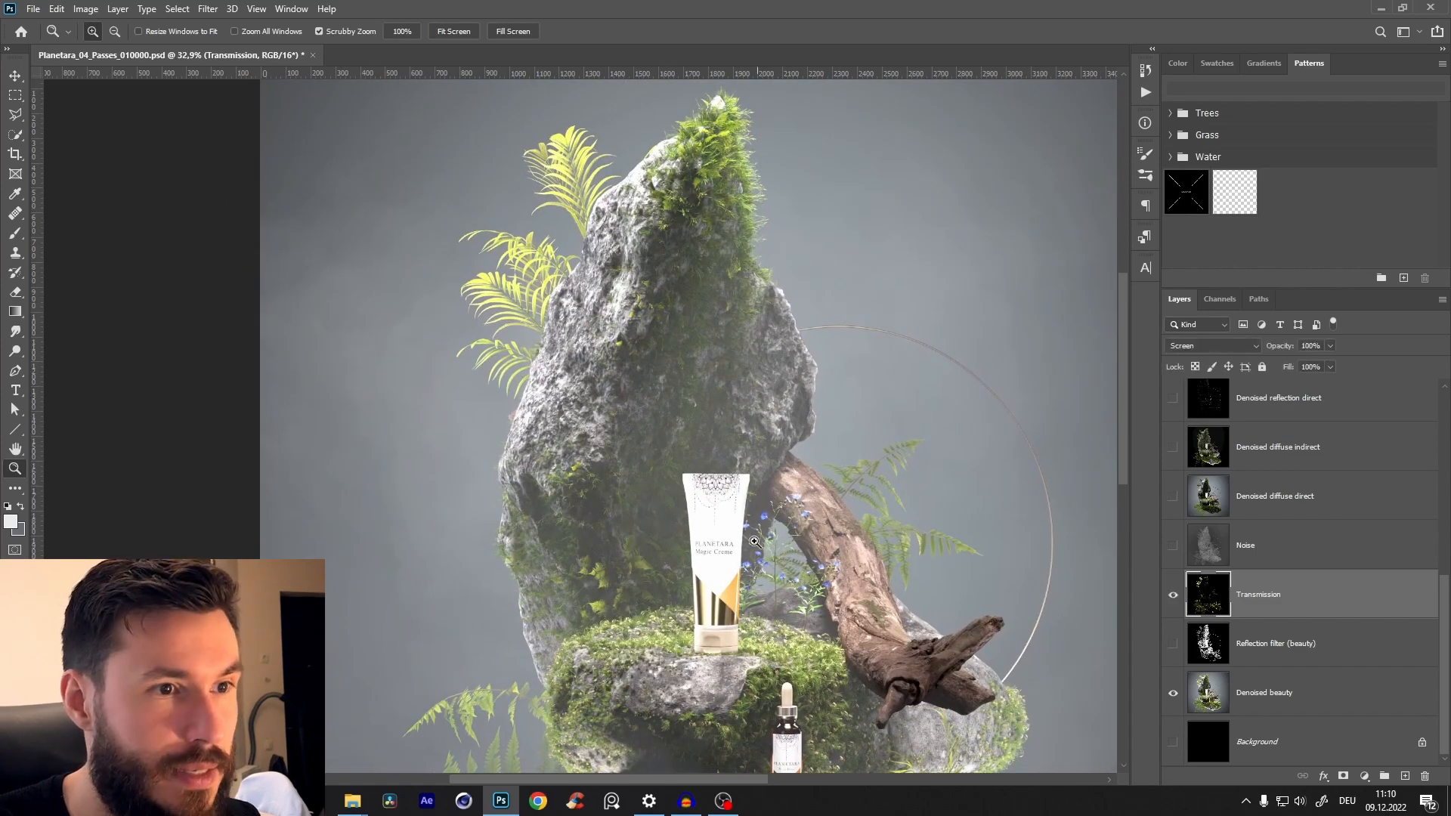
scroll(736, 424, "down", 3)
scroll(736, 423, "up", 1)
left_click(1172, 596)
left_click(1173, 595)
scroll(756, 521, "up", 1)
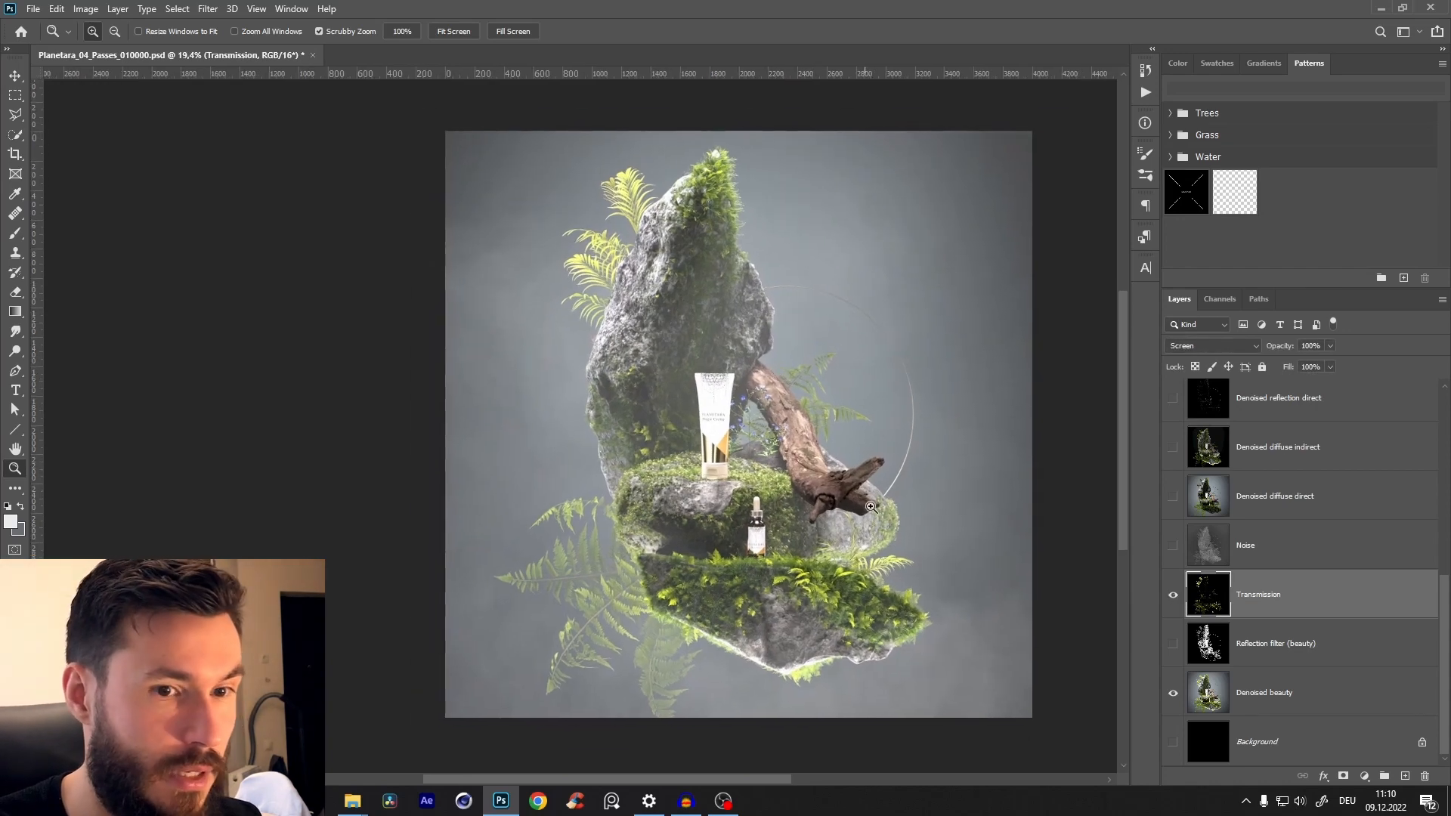
- Add a layer mask to the Transmission layer and set up a soft round brush with black at 100% opacity
left_click(1343, 776)
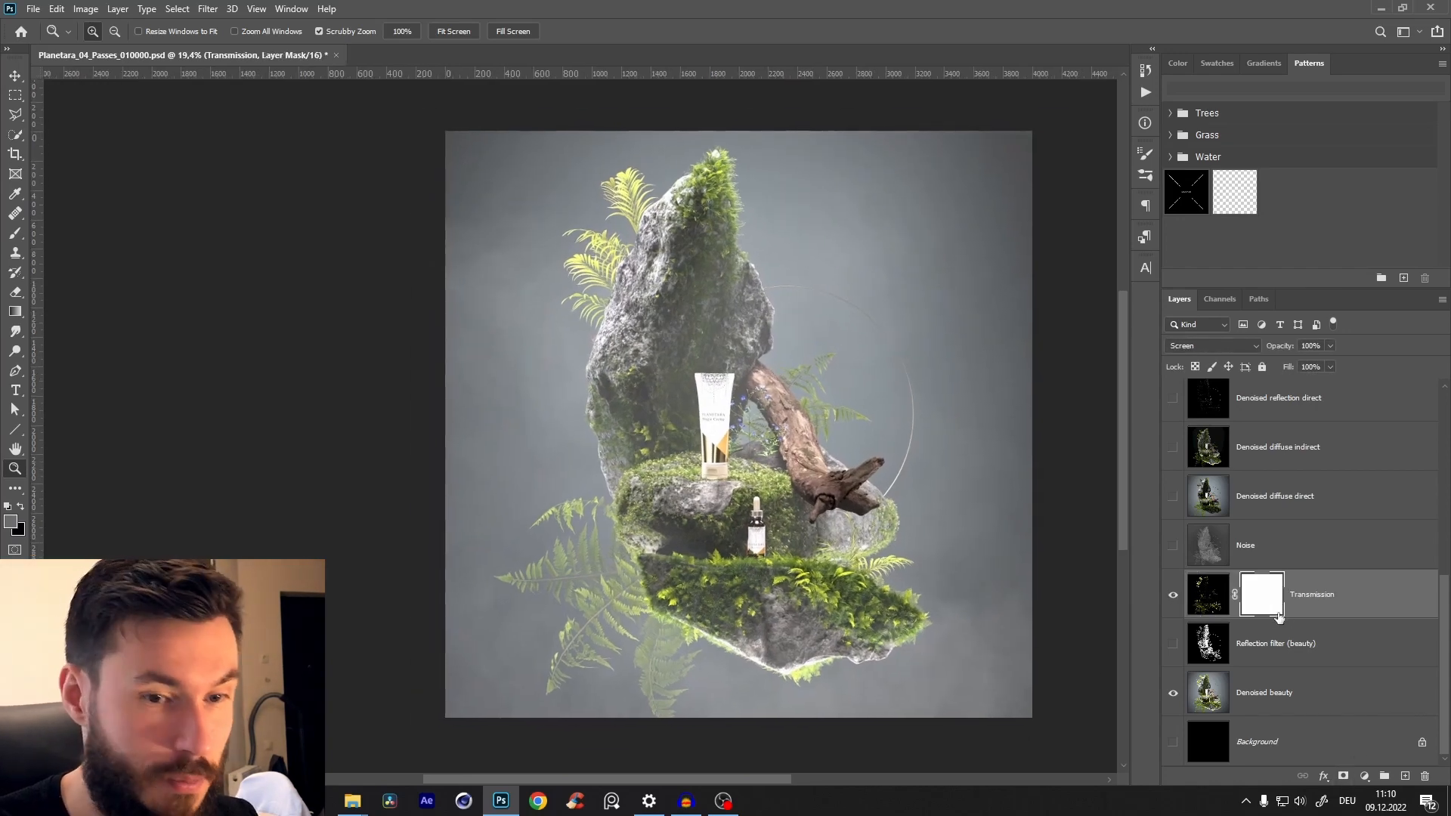
key("b")
right_click(576, 446)
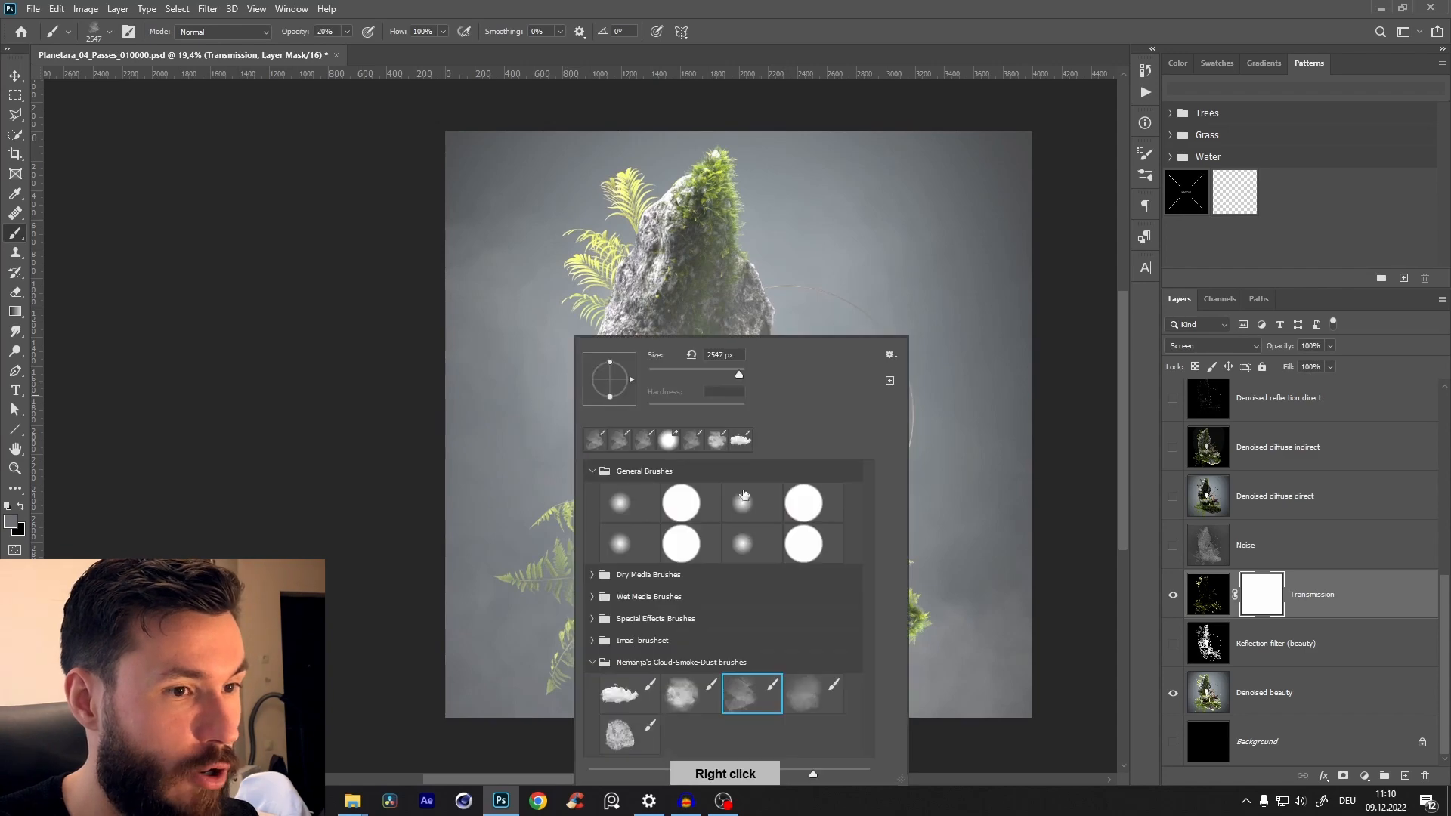
left_click(620, 521)
key("x")
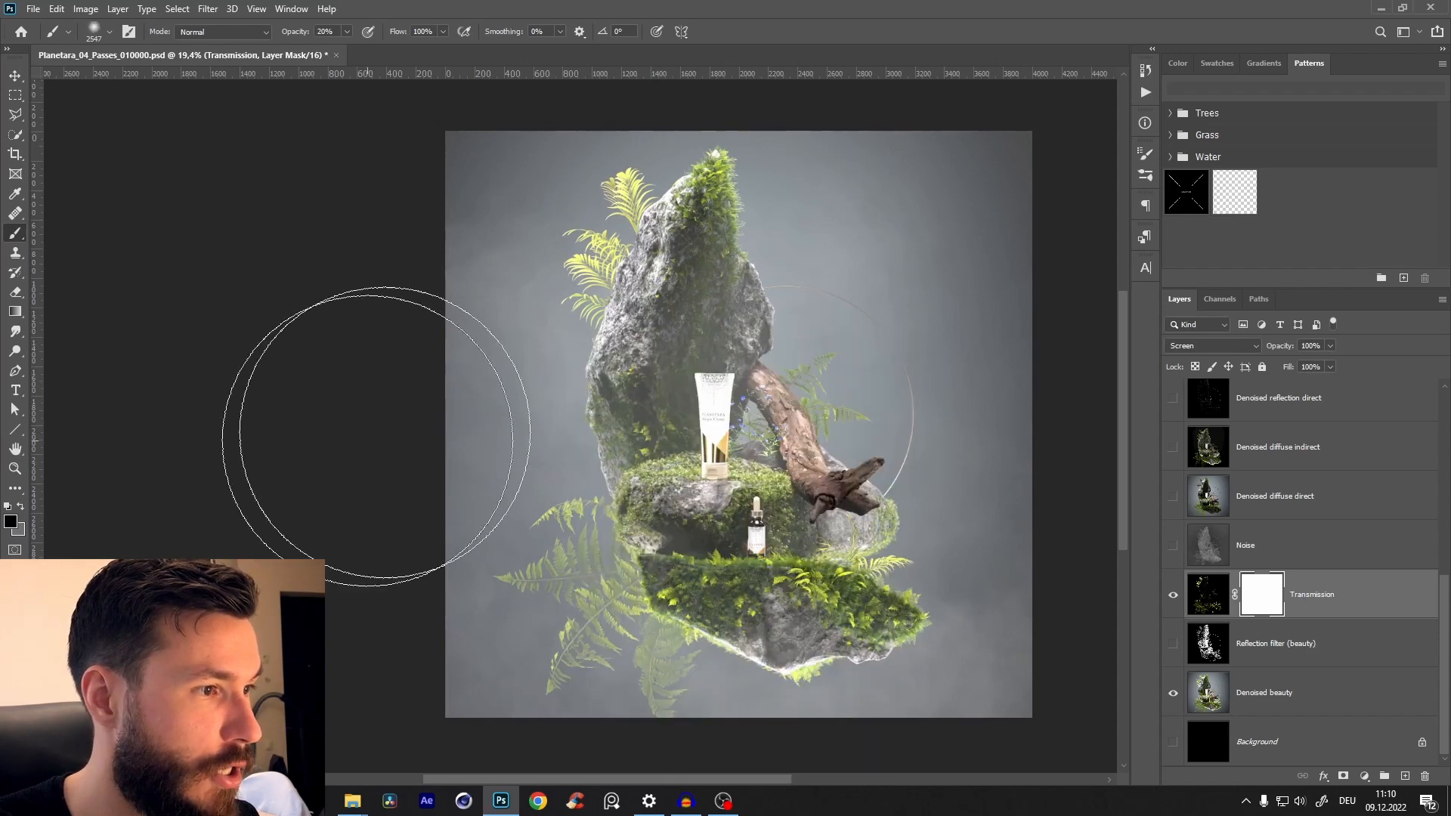
key("Return")
key("0")
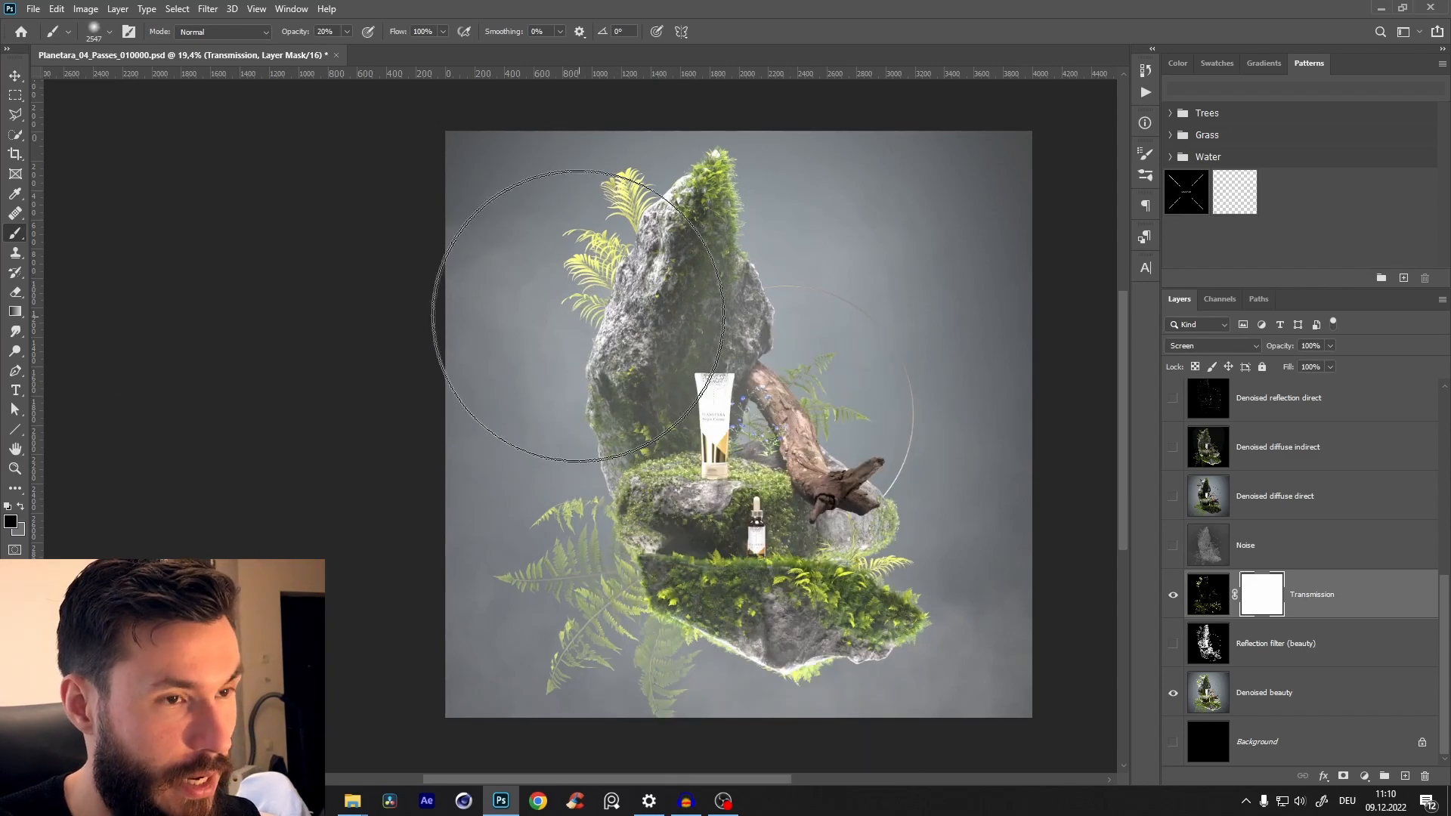
- Paint black on the Transmission mask over the ferns beside the rock's peak with a soft brush of 1342 px
left_click(544, 317)
key("ctrl+z")
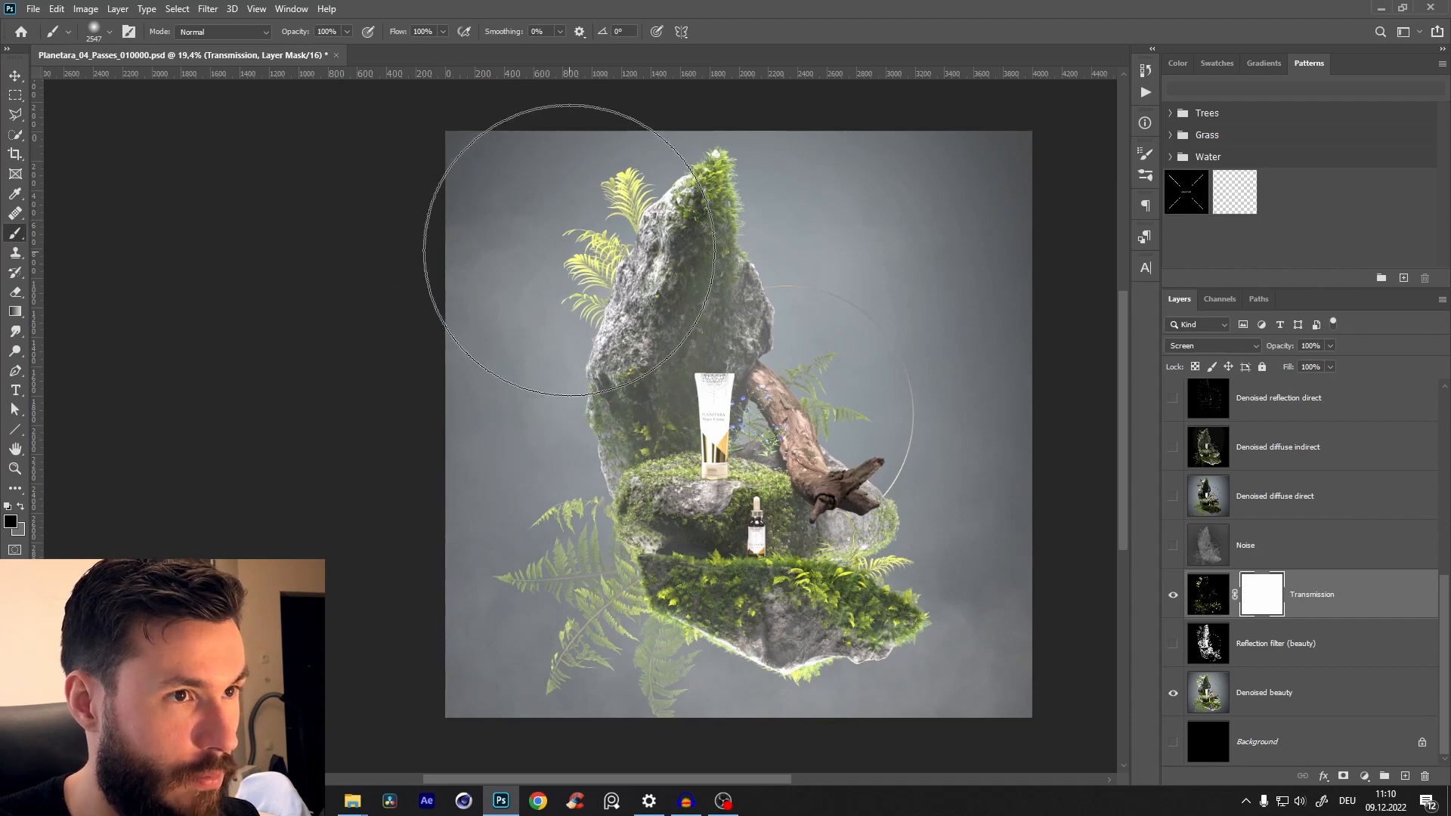
right_click(609, 317, "alt")
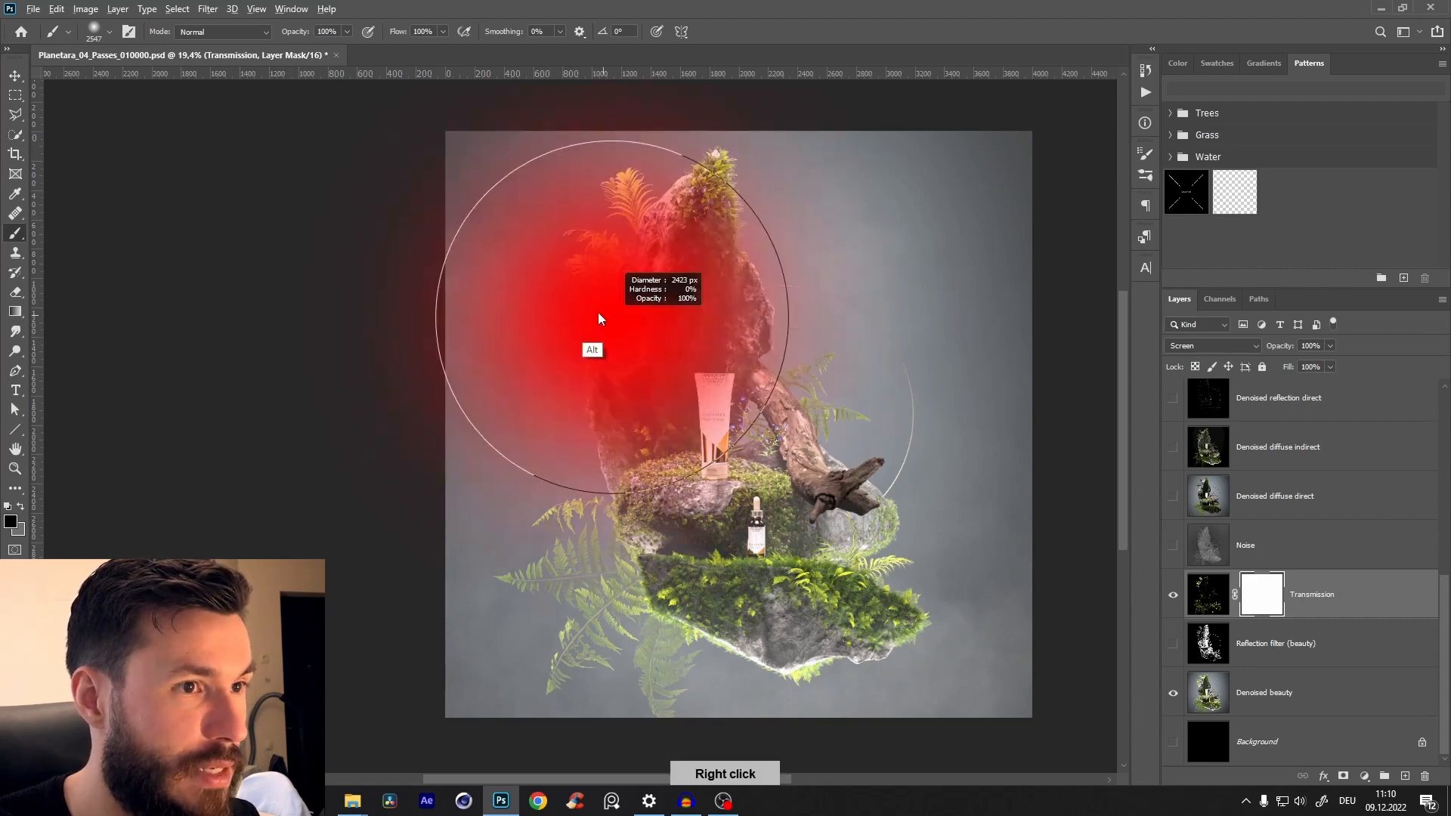
left_click(544, 279)
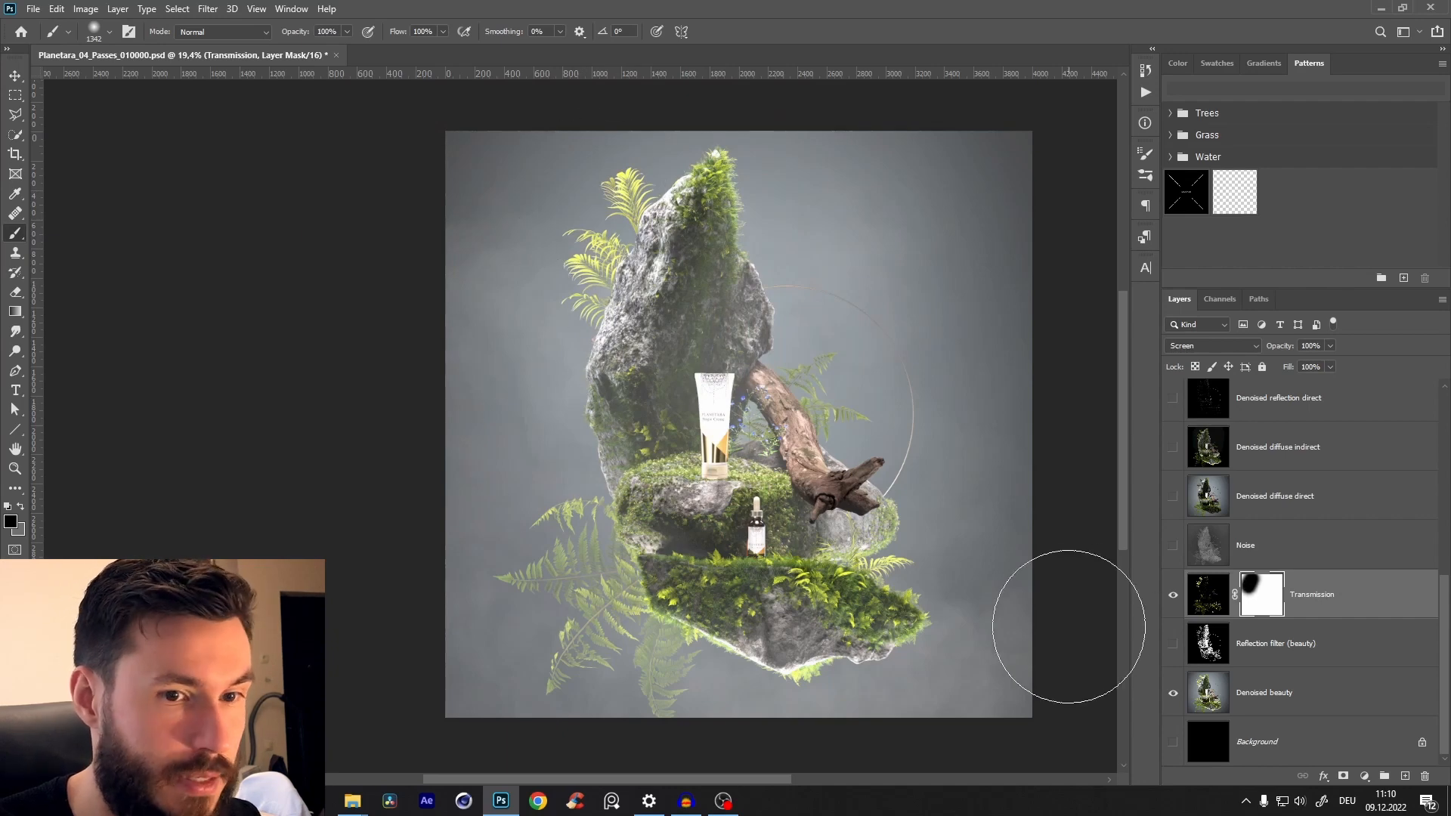
- Compare the image with and without the masked Transmission layer
left_click(1176, 607)
left_click(1176, 609)
left_click(1176, 611)
left_click(1175, 615)
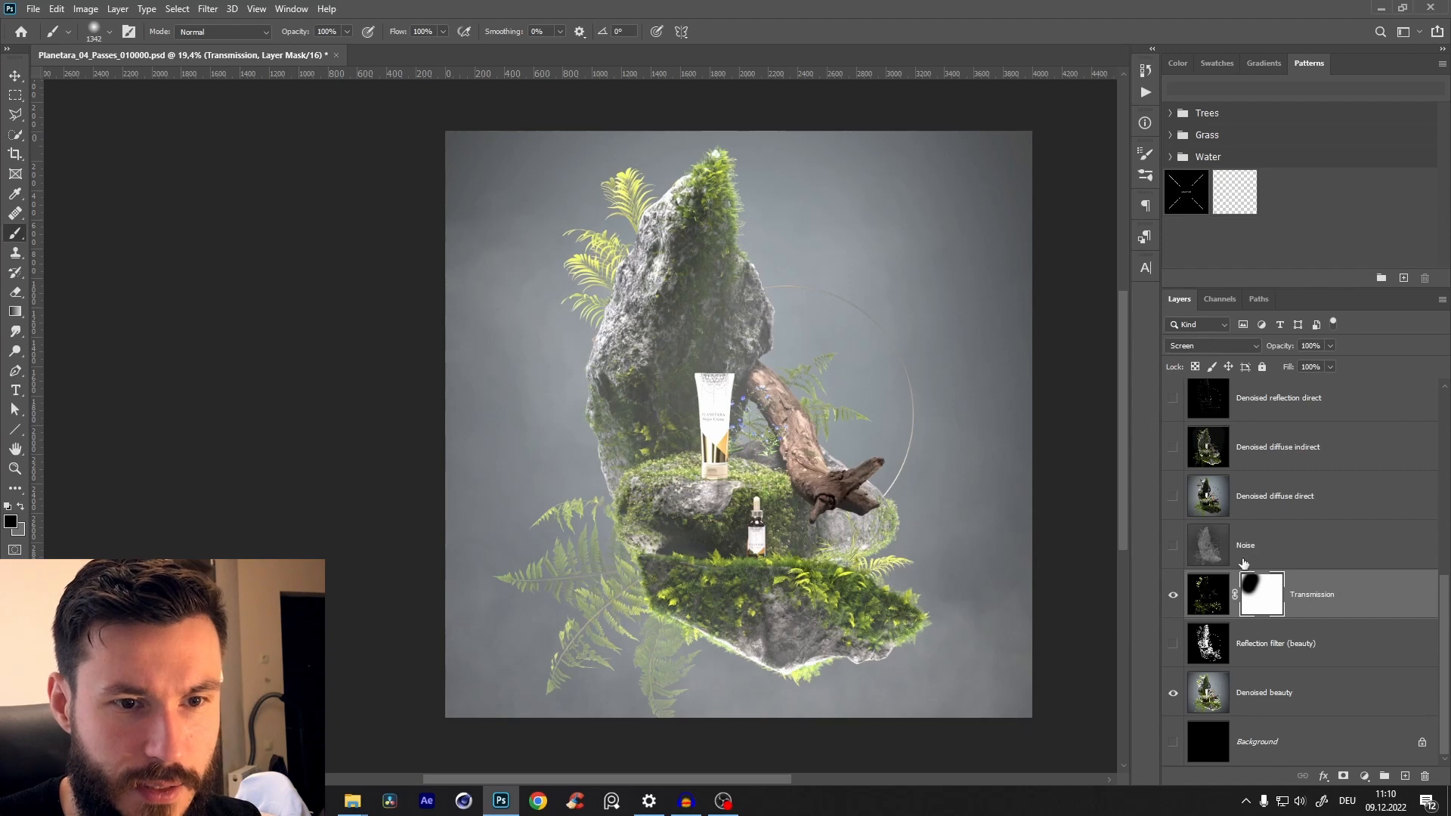
- Delete the Noise layer
left_click(1273, 545)
key("Delete")
- Make the Denoised diffuse indirect layer visible and compare the composite with and without it
left_click(1291, 549)
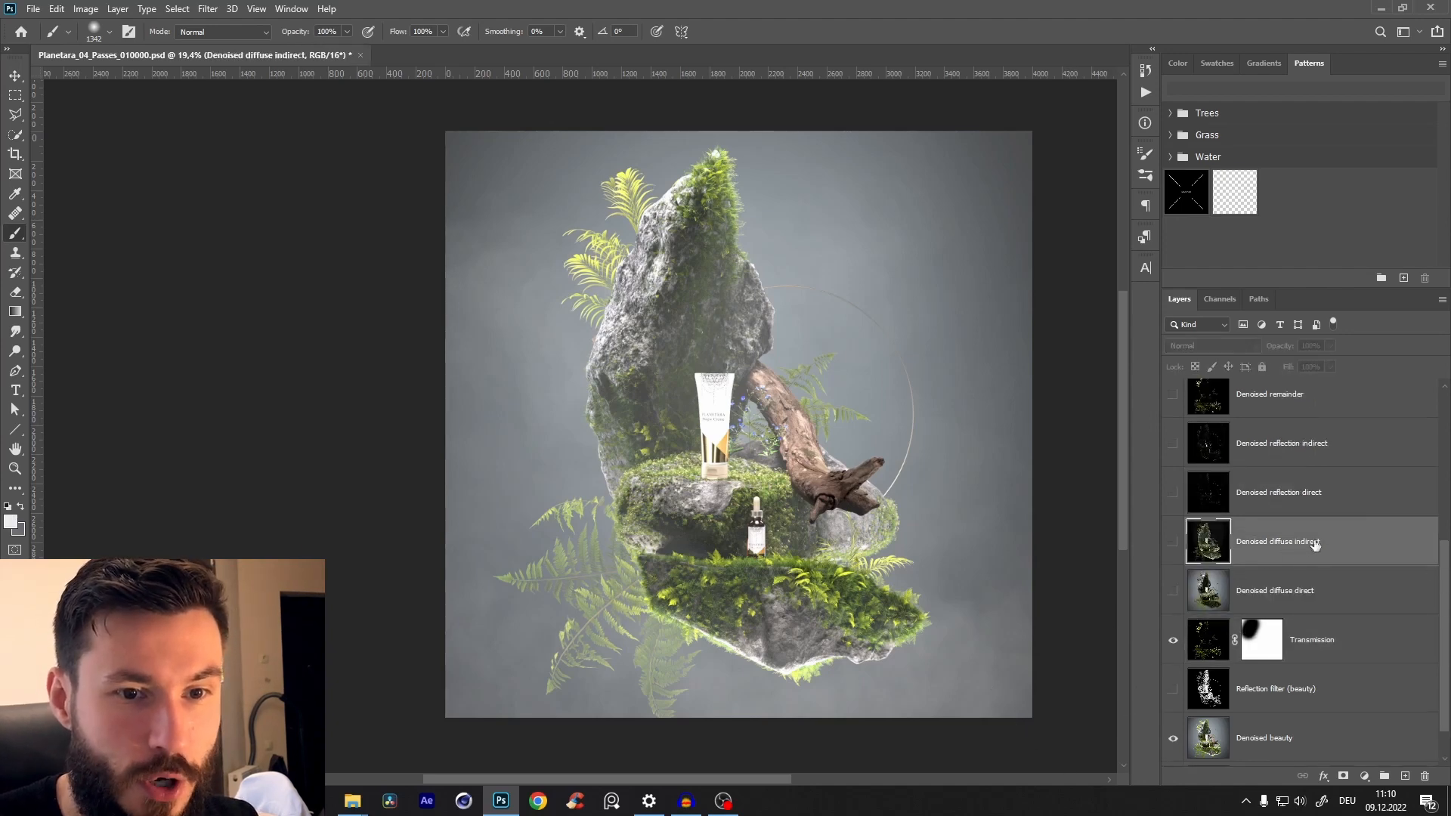
left_click(1173, 541)
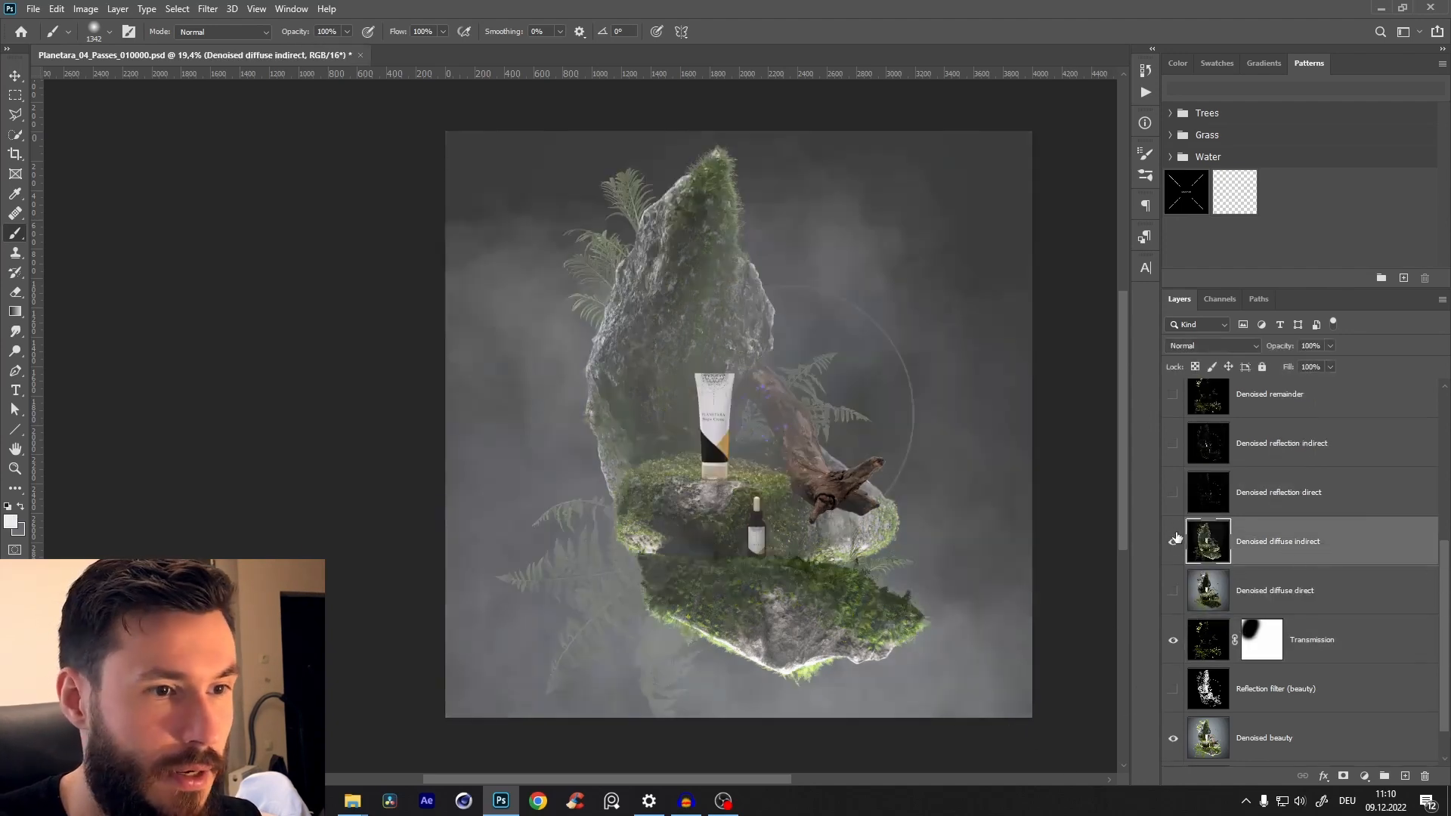
key("z")
left_click_drag(776, 483, 1057, 633)
left_click(1174, 541)
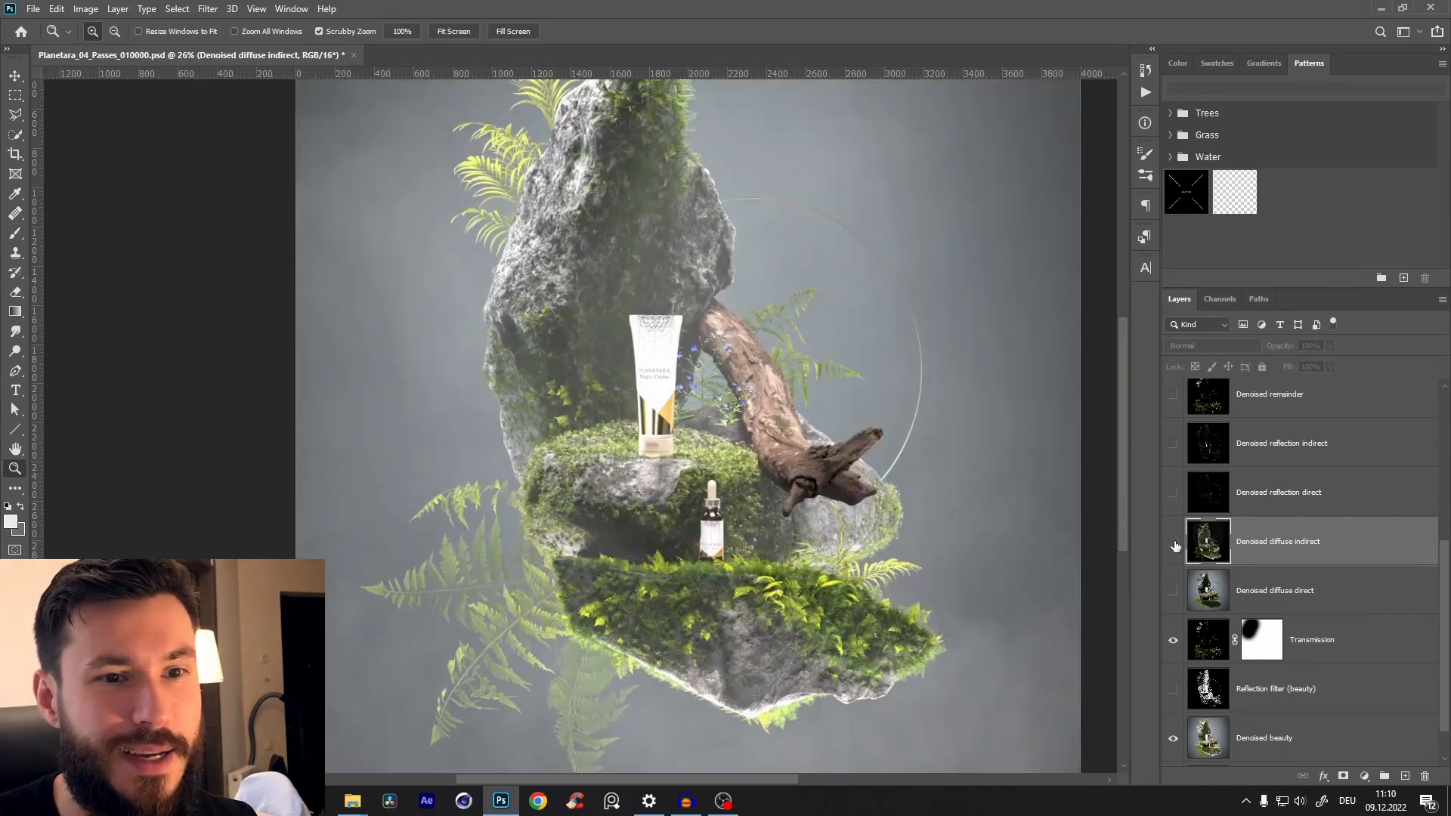
left_click(1173, 543)
left_click_drag(859, 530, 725, 532)
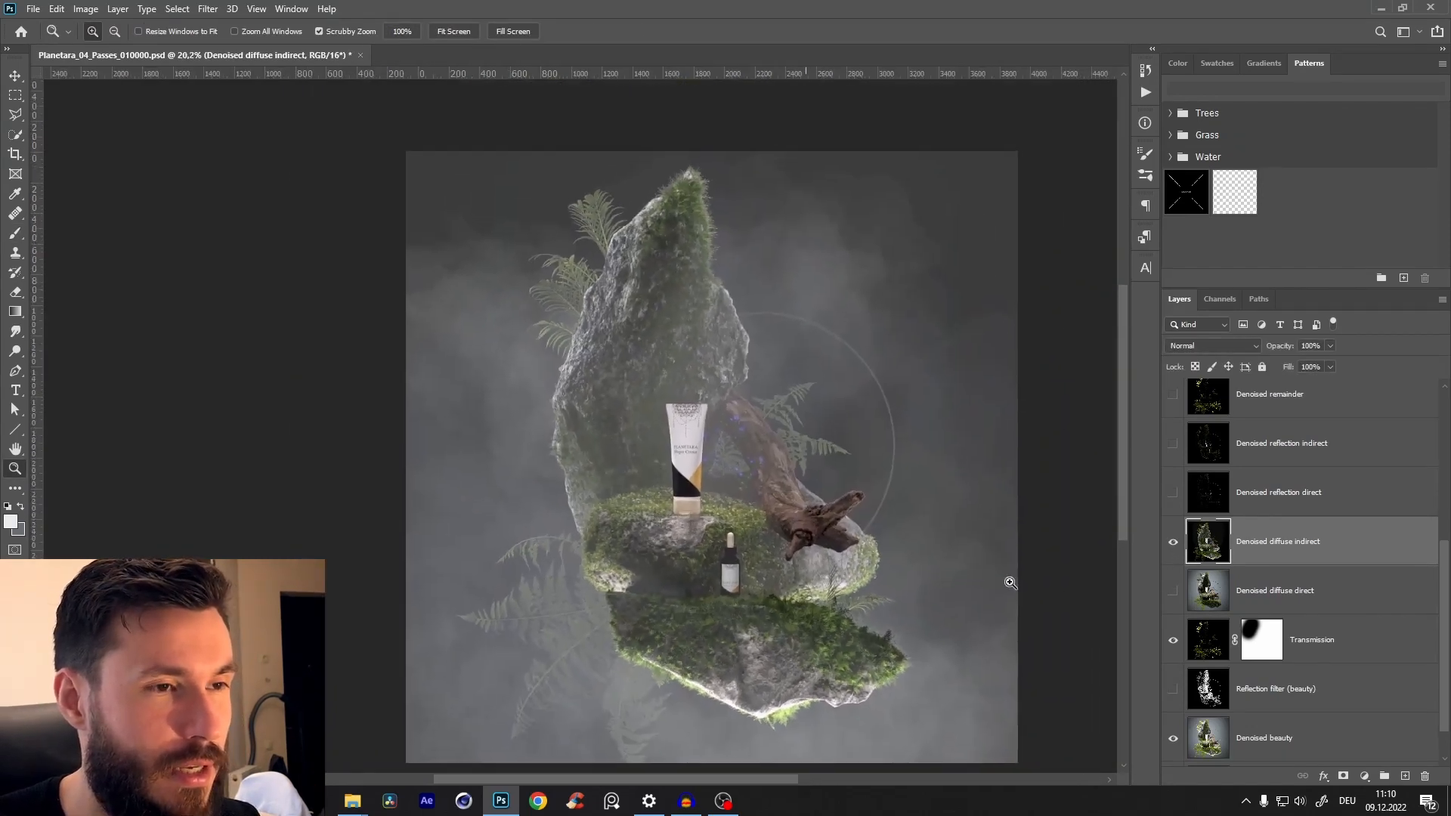
left_click(1172, 543)
left_click(1173, 542)
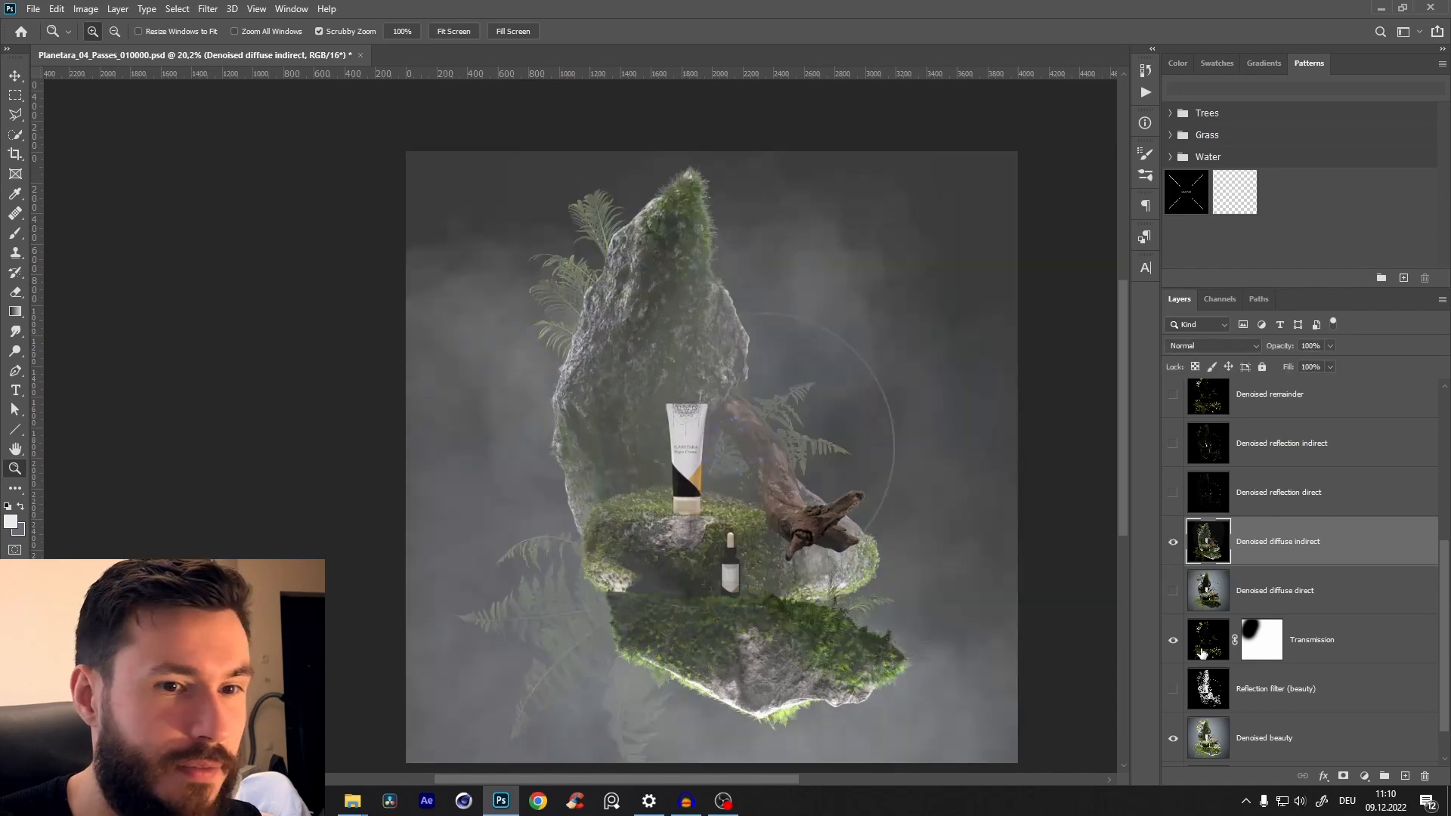
- Set the Denoised diffuse indirect layer's blend mode to Multiply and examine its effect around the cream tube and bottle
left_click(1209, 346)
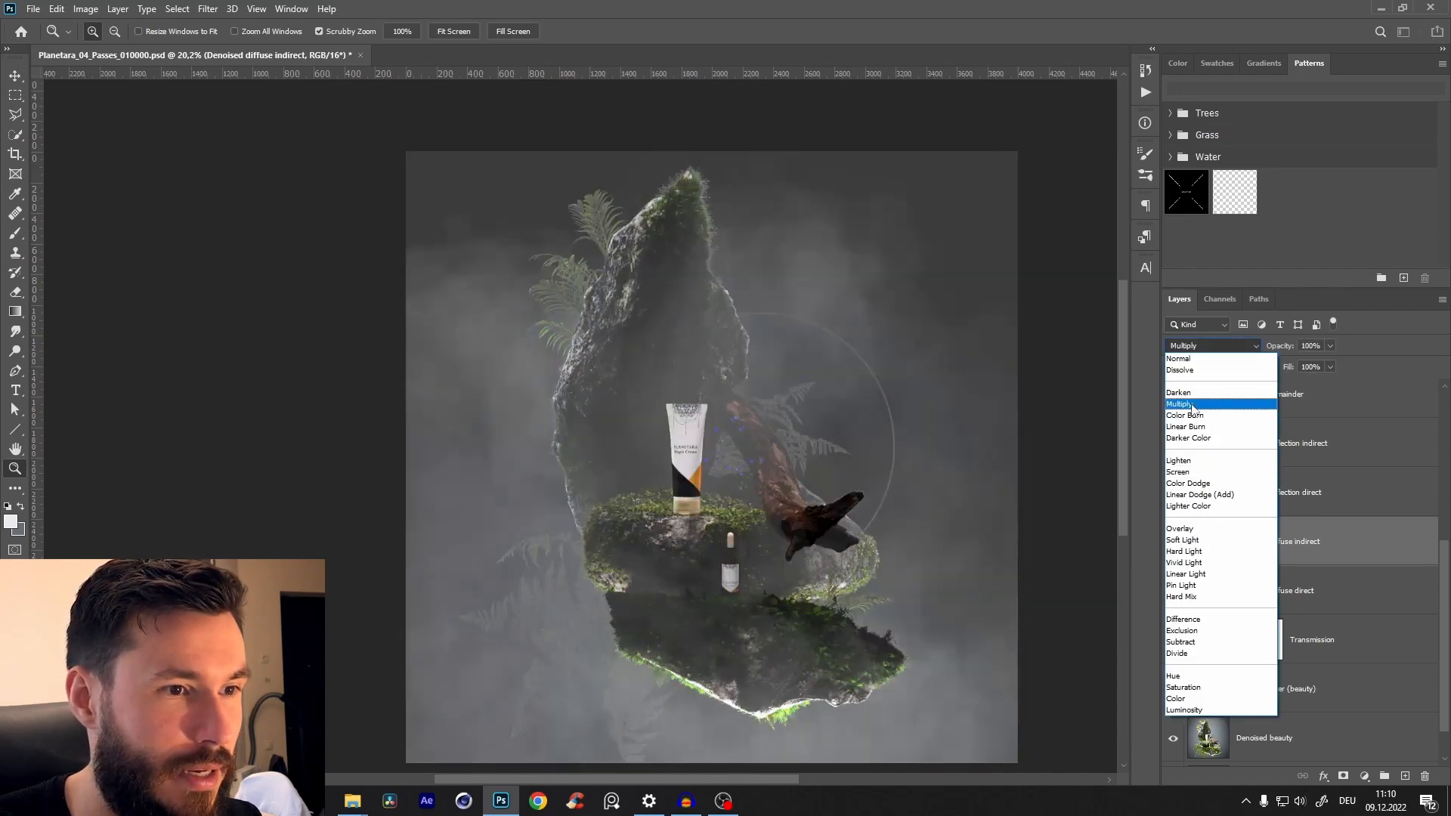
left_click(1192, 407)
left_click_drag(645, 457, 680, 368)
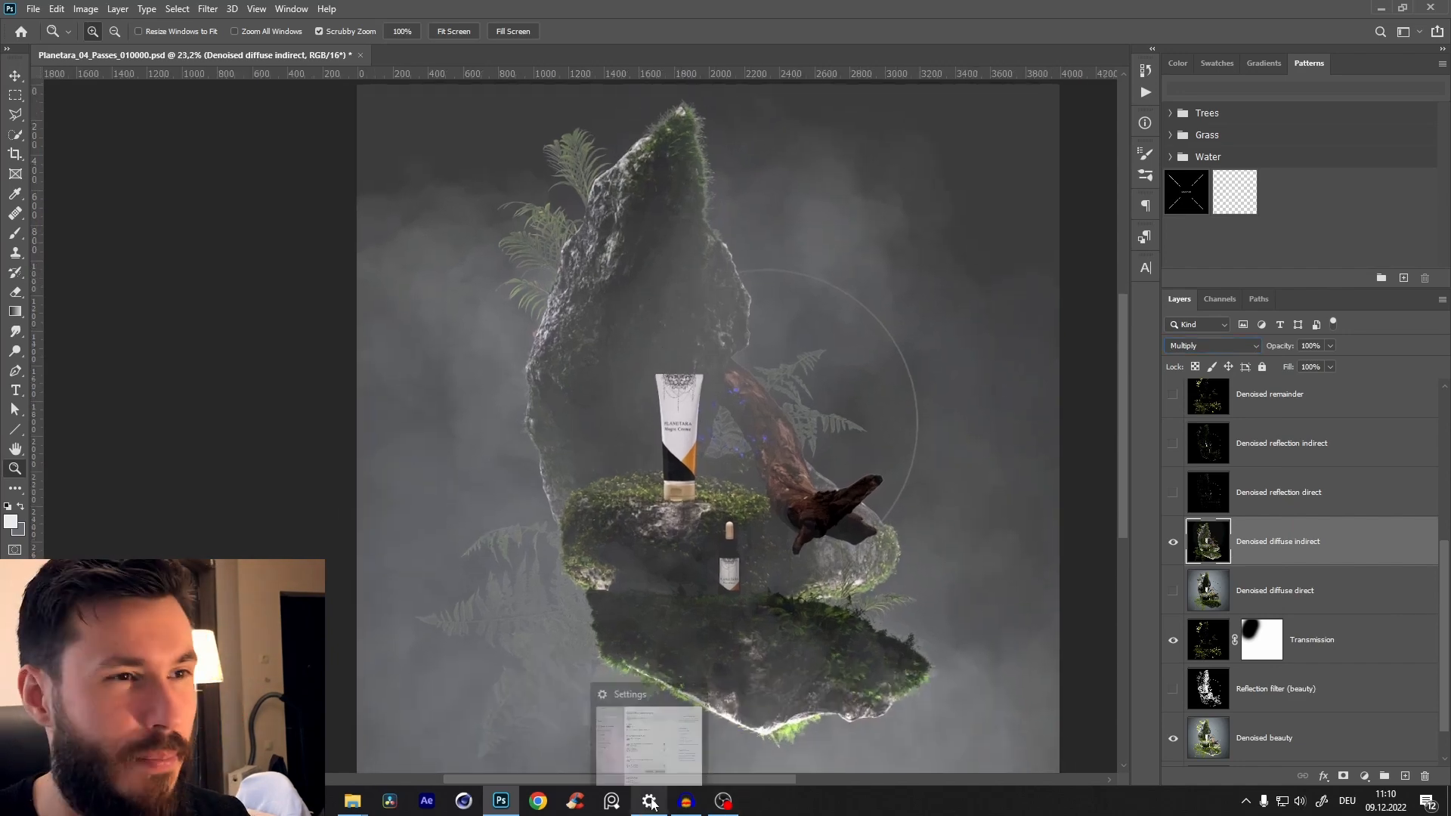
left_click_drag(790, 552, 645, 418)
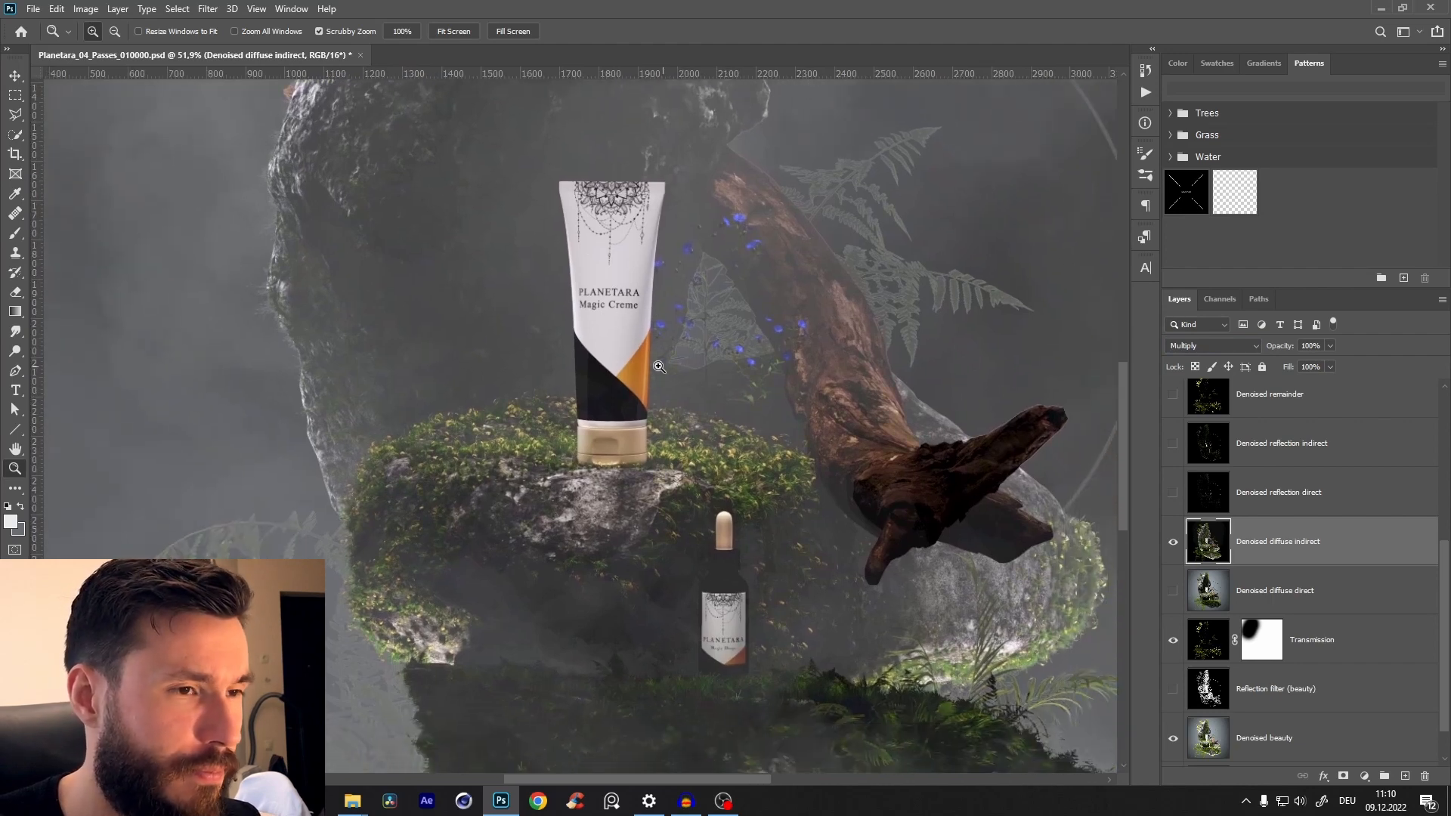
left_click_drag(703, 554, 681, 638)
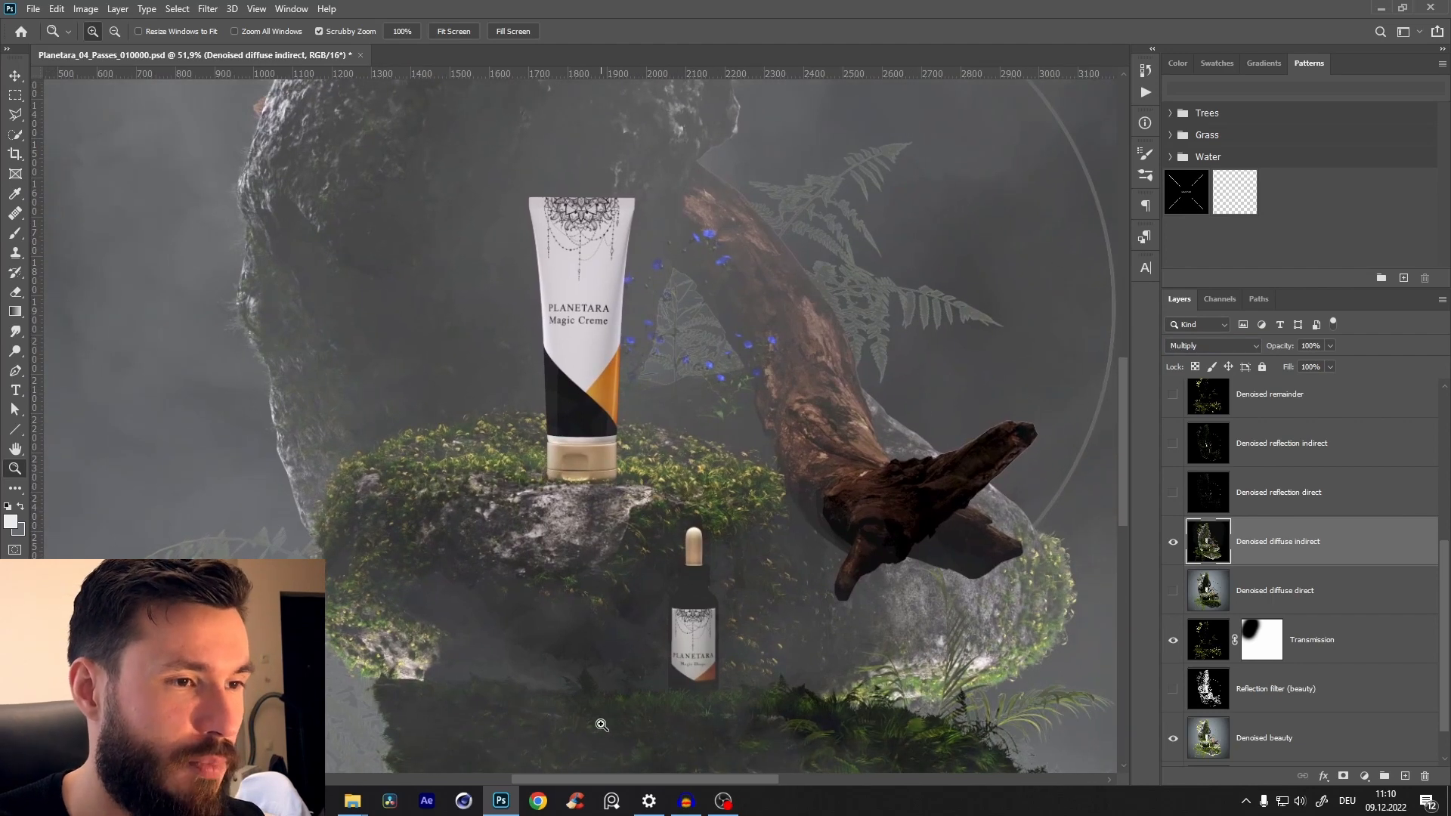
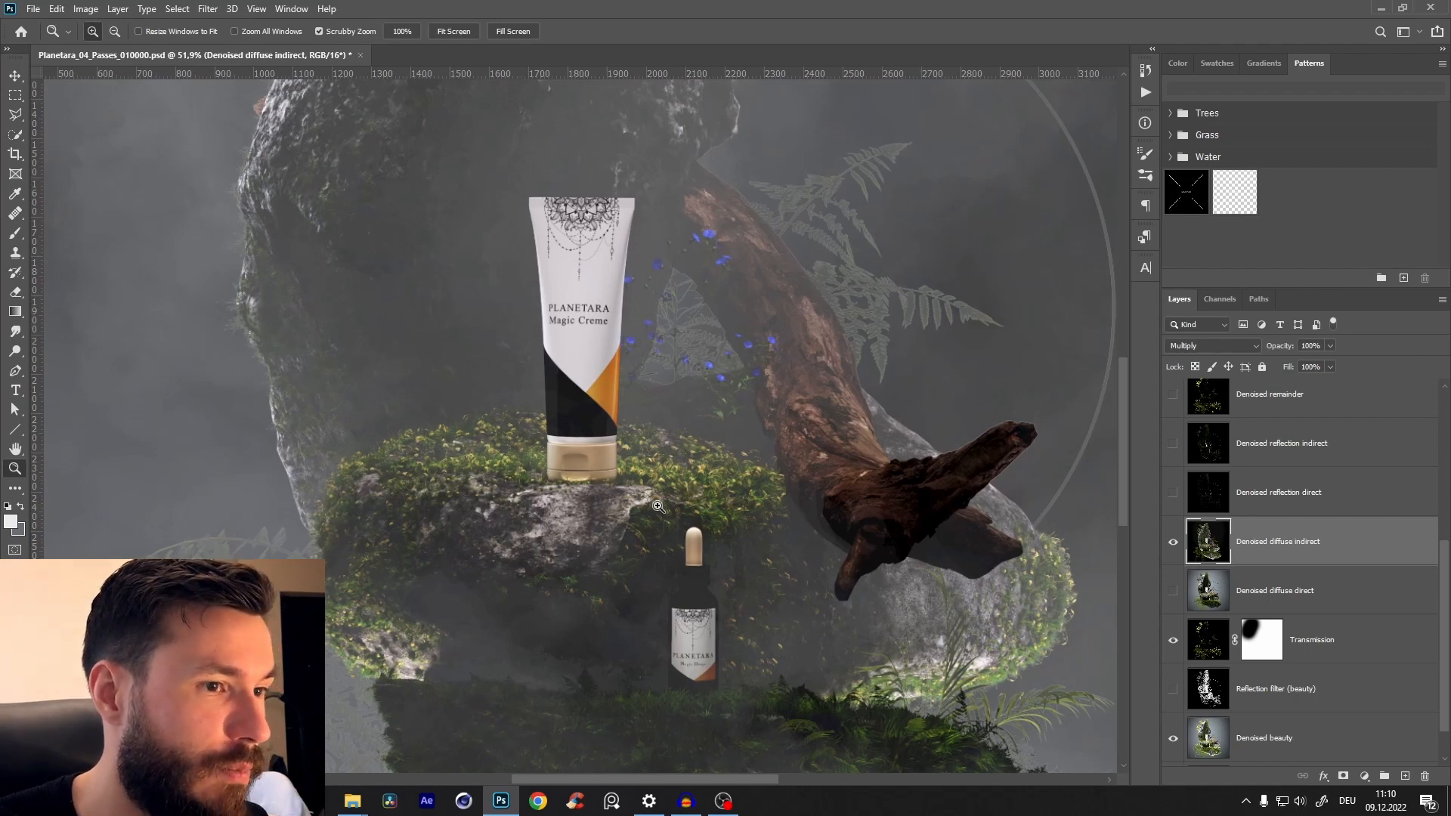
left_click_drag(597, 405, 640, 463)
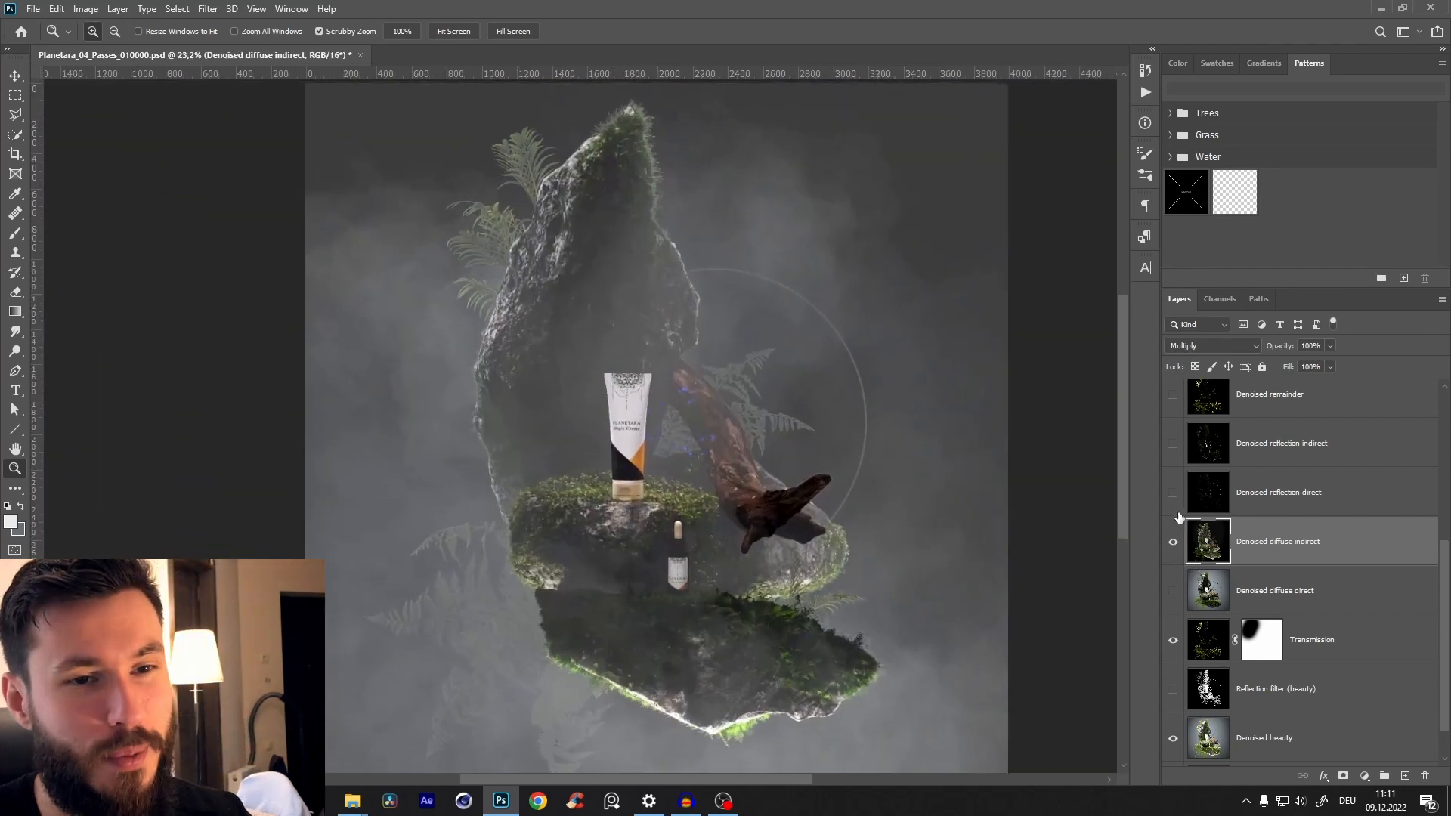
- Hide the Denoised diffuse indirect layer, then make the Denoised remainder layer visible with its blend mode set to Screen
left_click(1171, 551)
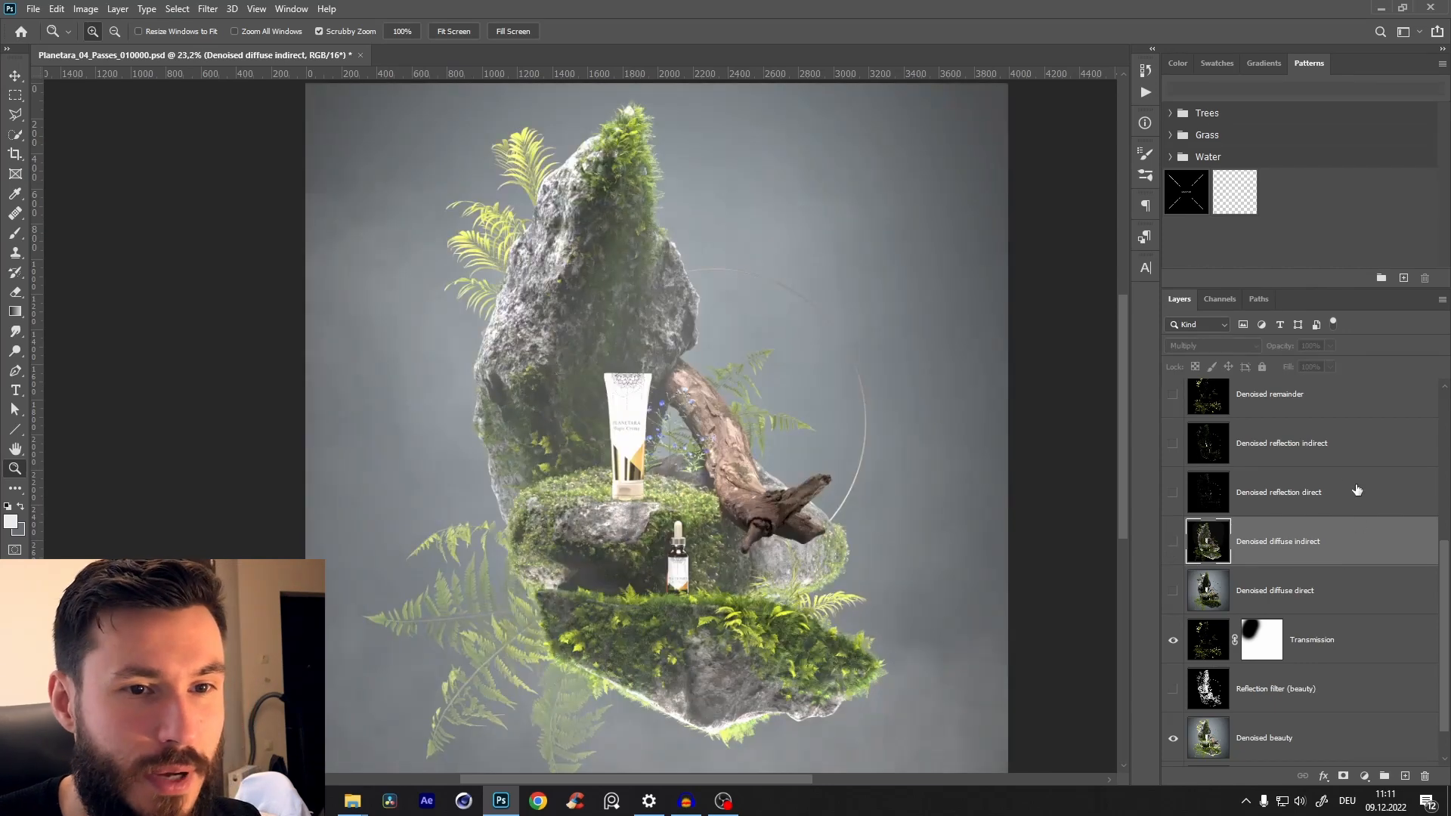
left_click(1173, 398)
left_click(1264, 409)
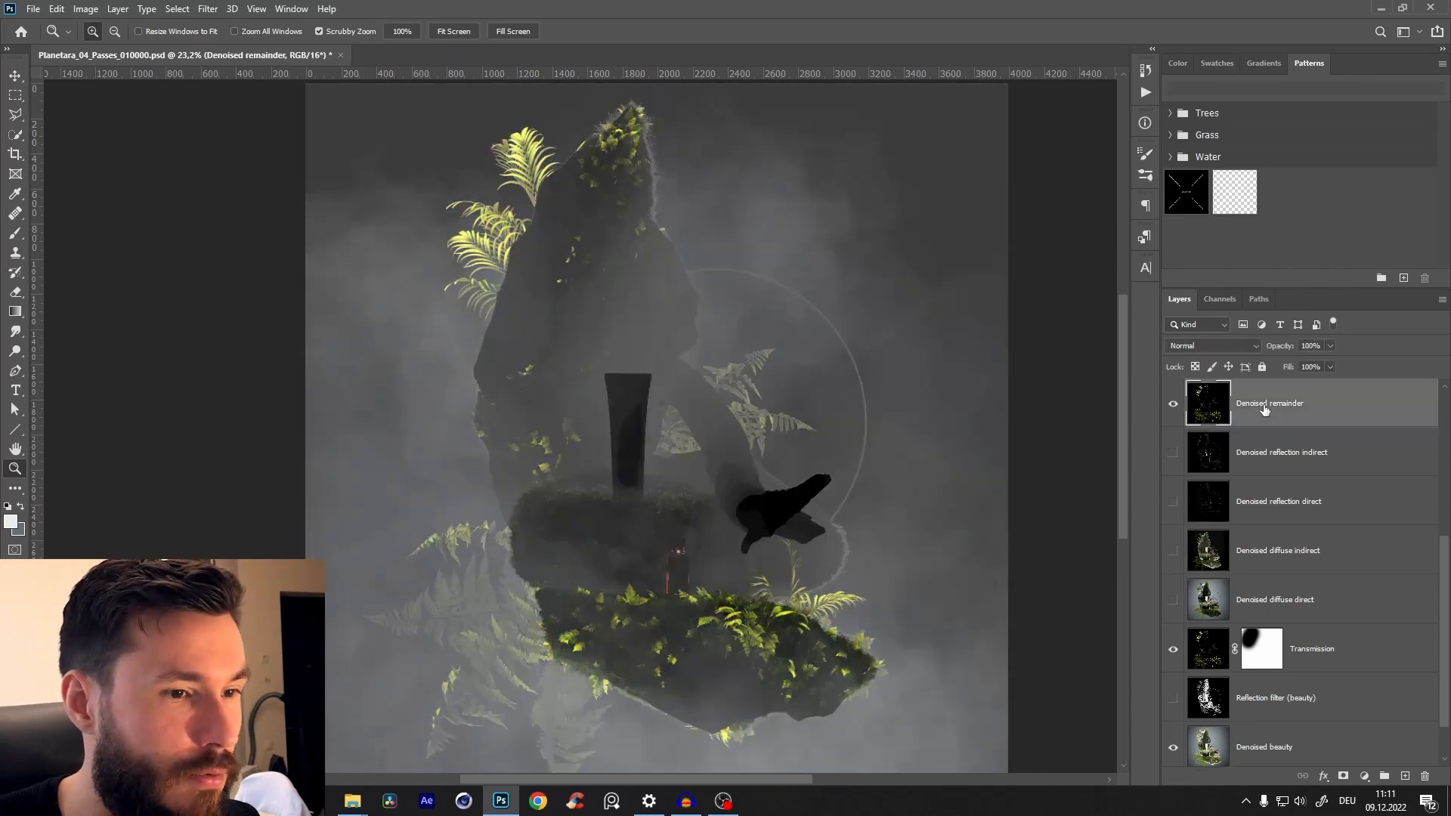
left_click(1219, 346)
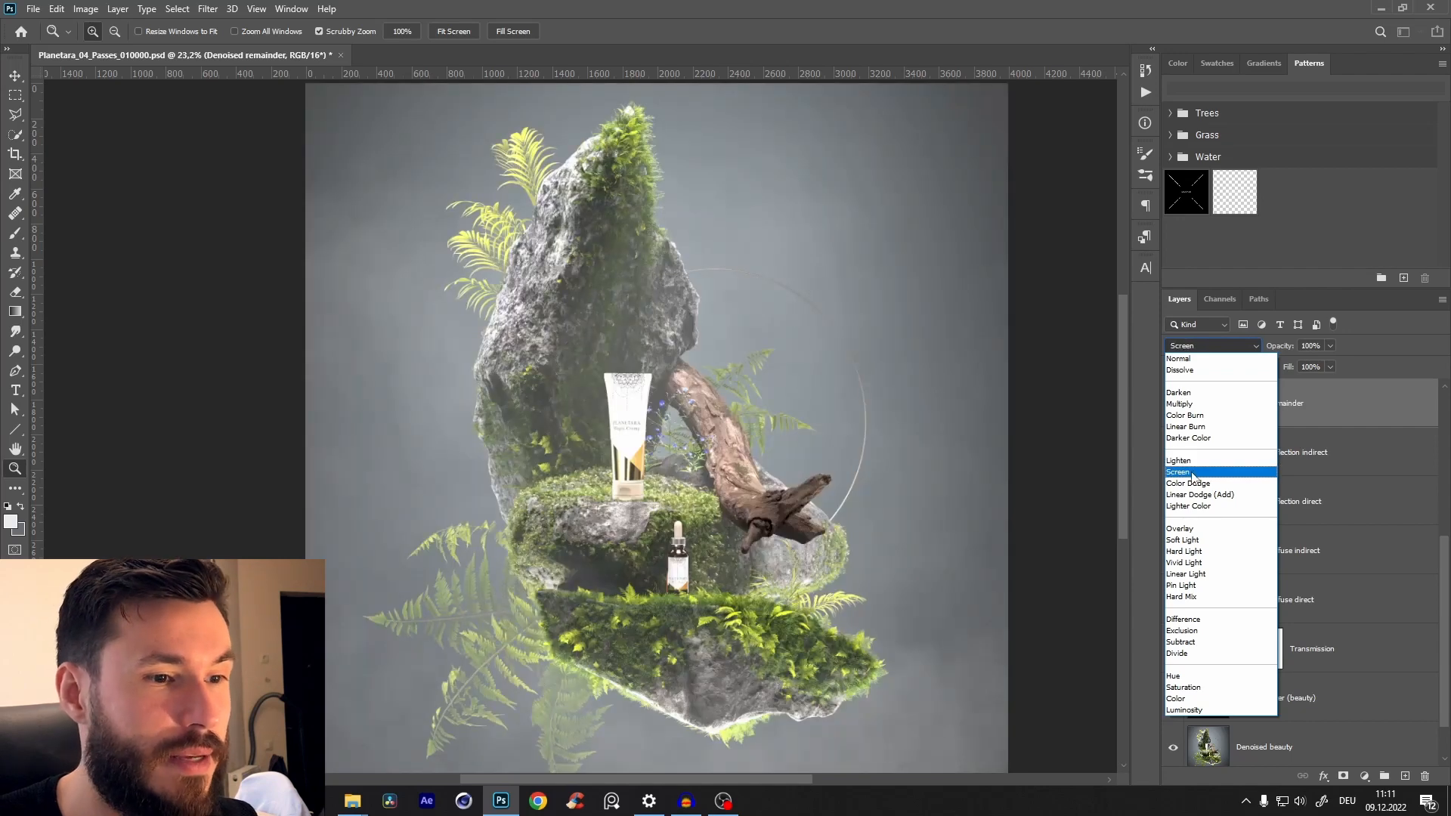
left_click(1193, 472)
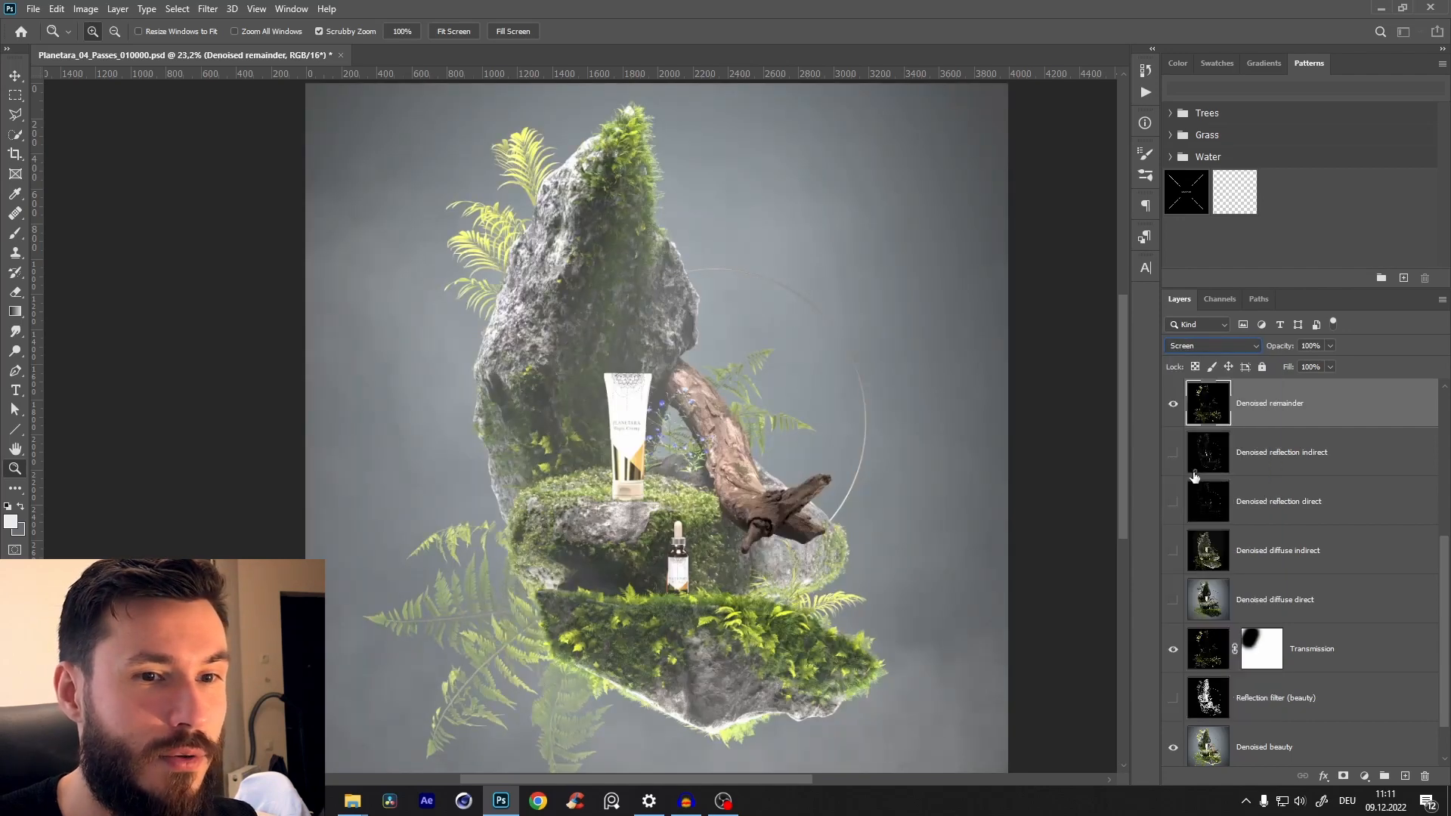
- Compare the composite with and without the screened Denoised remainder layer
left_click(1171, 414)
left_click(1172, 415)
left_click(1213, 345)
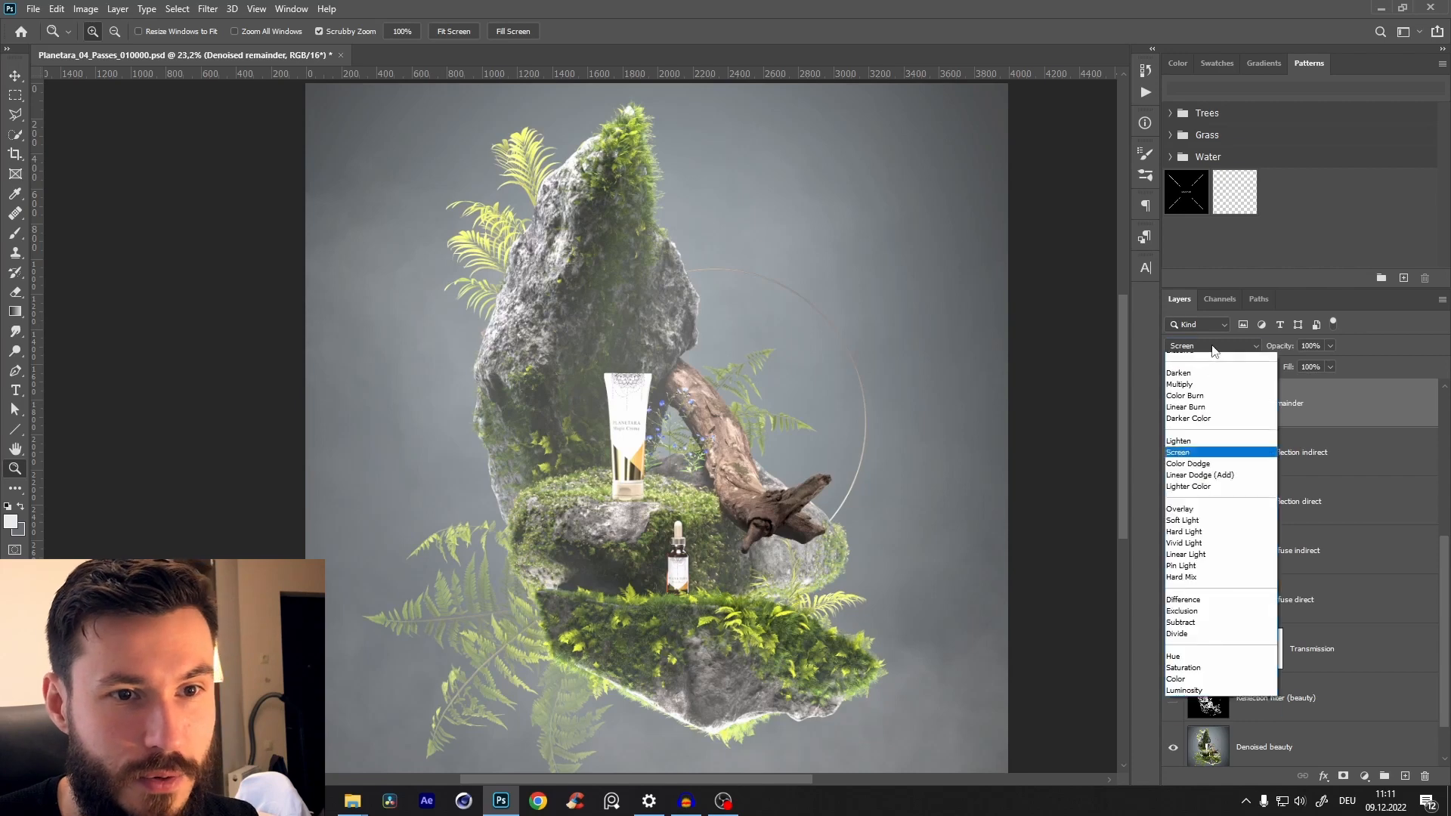
key("Escape")
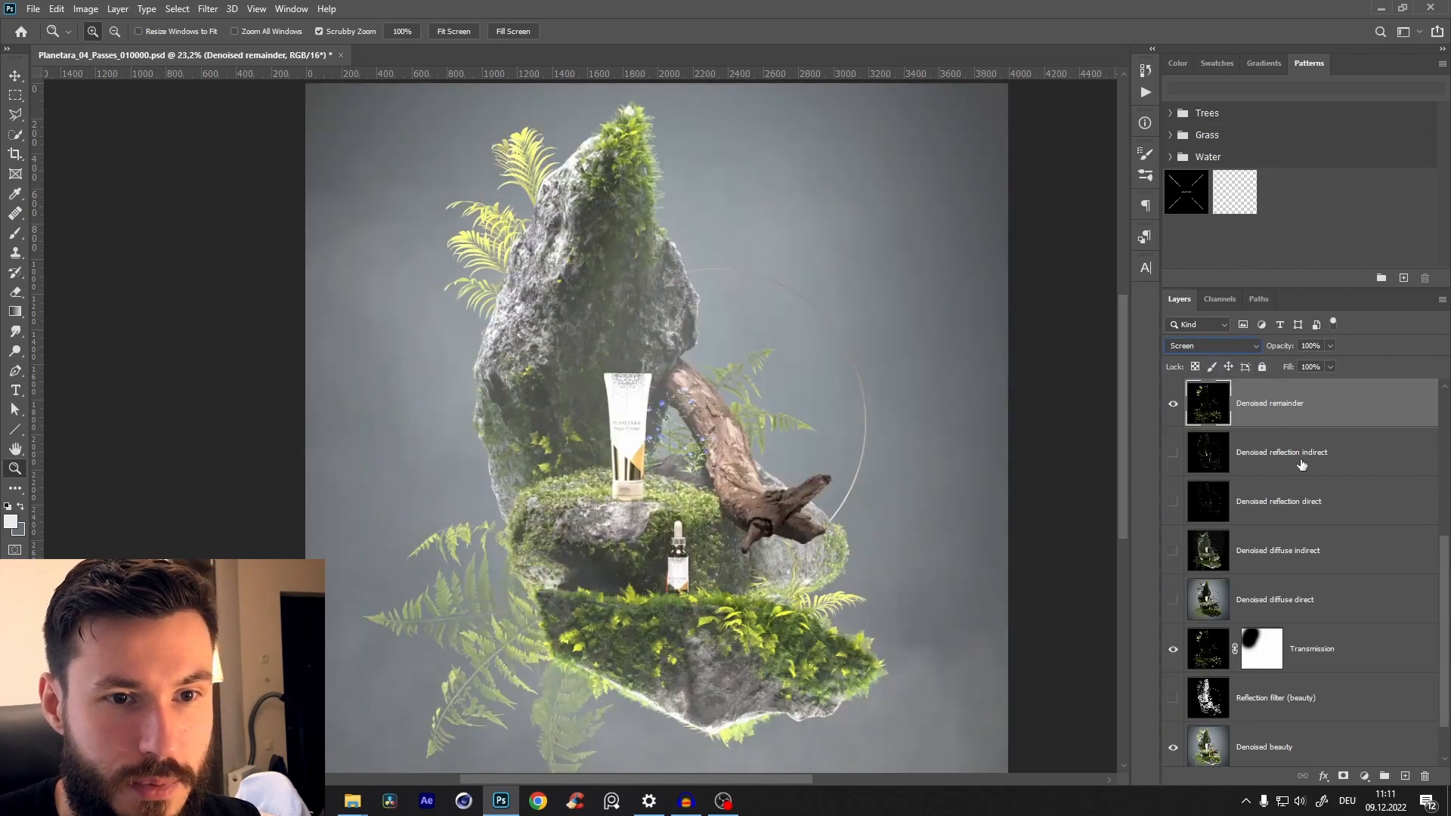
- Preview the Multiply blend mode on the Denoised reflection indirect layer and delete that layer
left_click(1194, 454)
left_click(1212, 345)
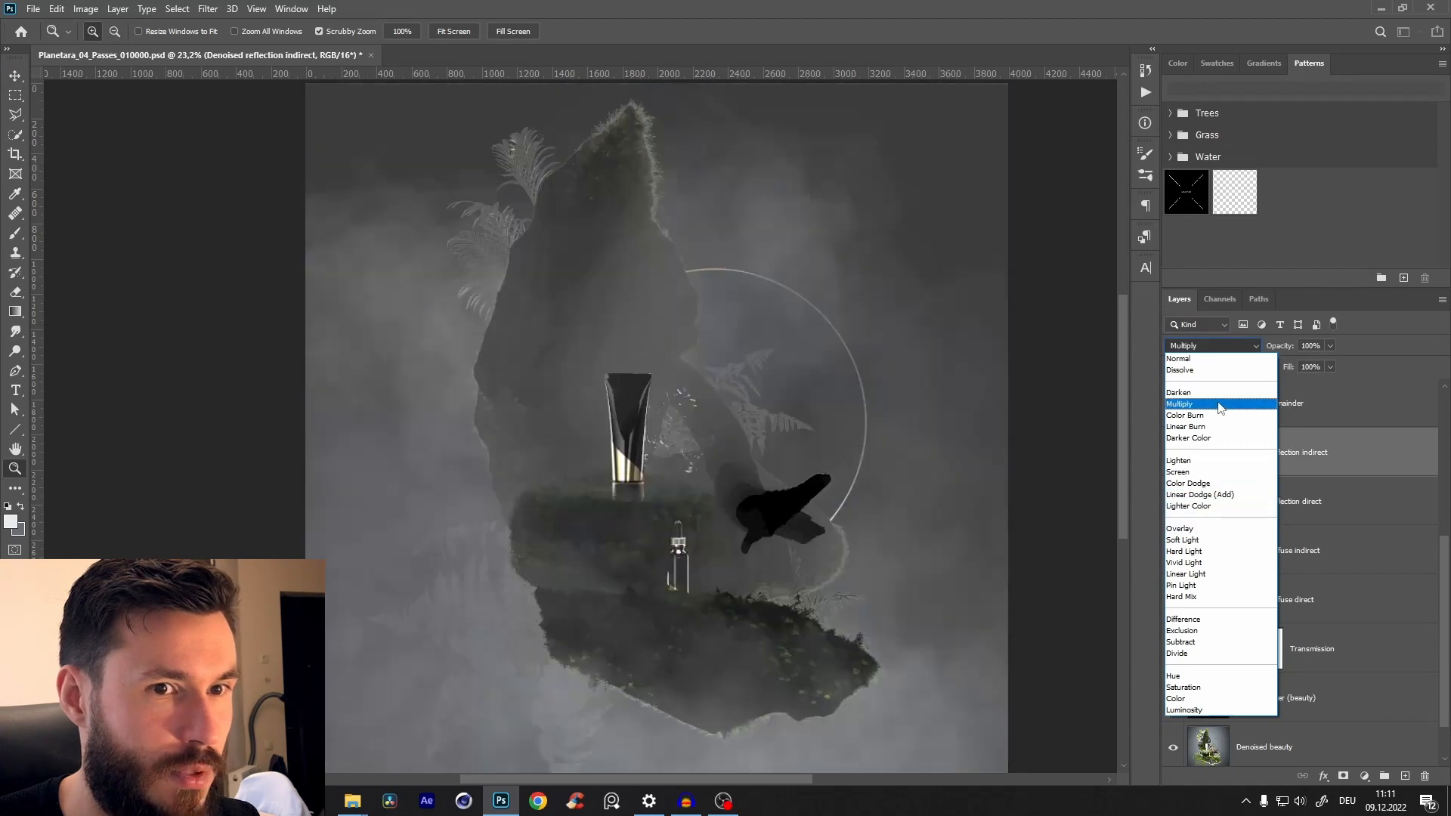
key("Escape")
key("Delete")
- Make the Ambient occlusion layer visible, set its blend mode to Multiply and compare the composite with and without it
scroll(1447, 503, "down", 4)
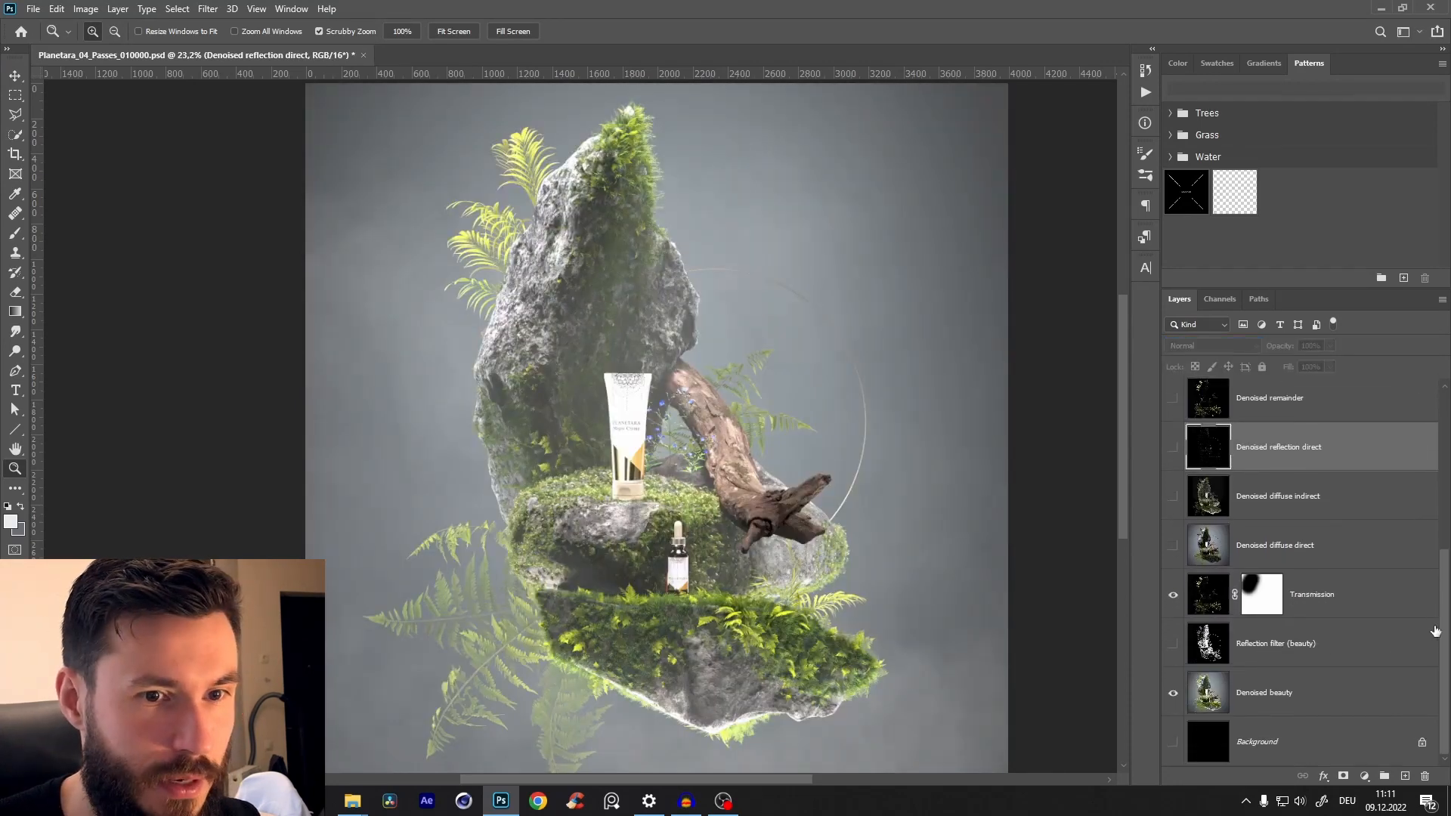
scroll(1243, 580, "up", 4)
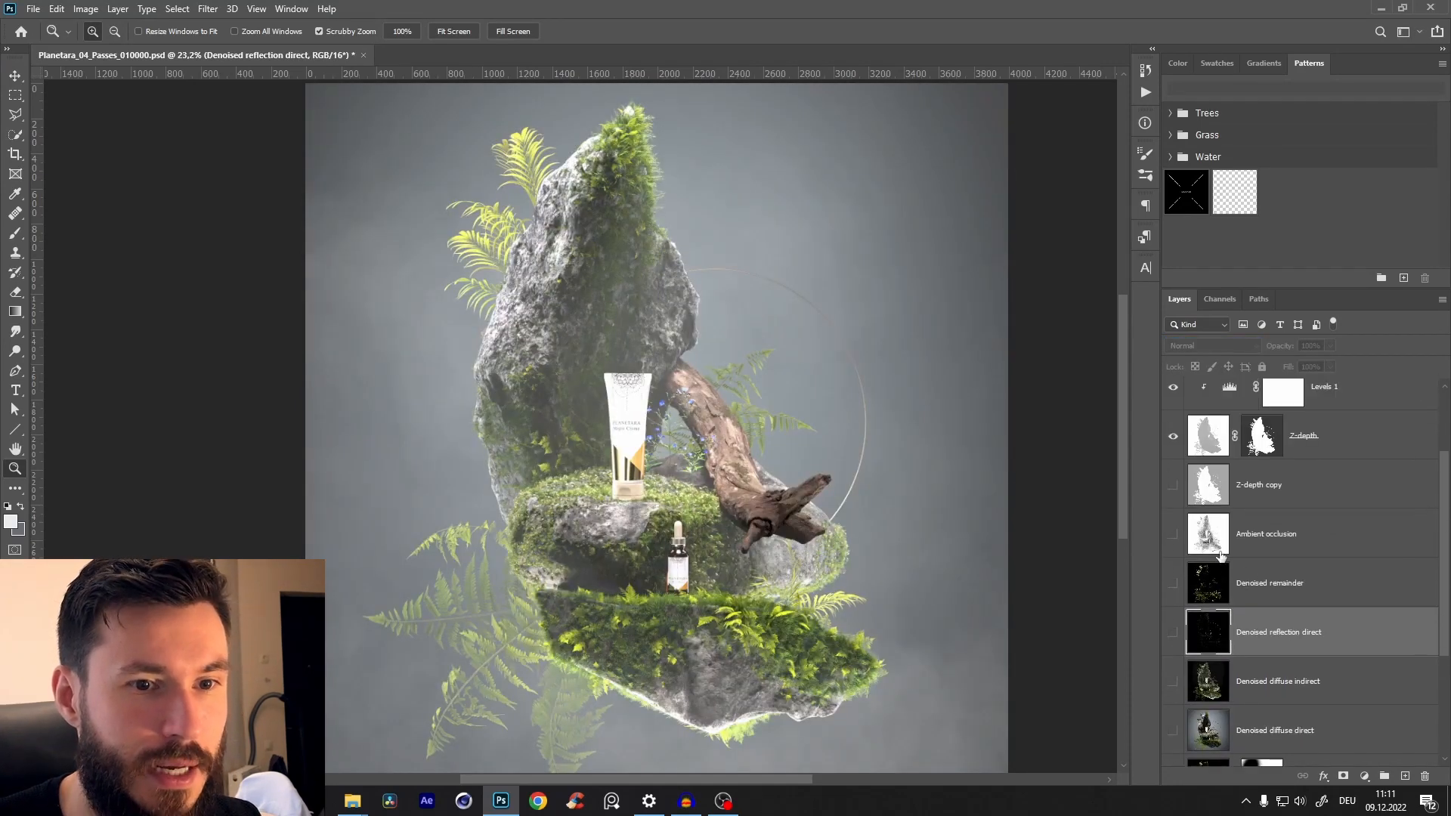
left_click(1173, 534)
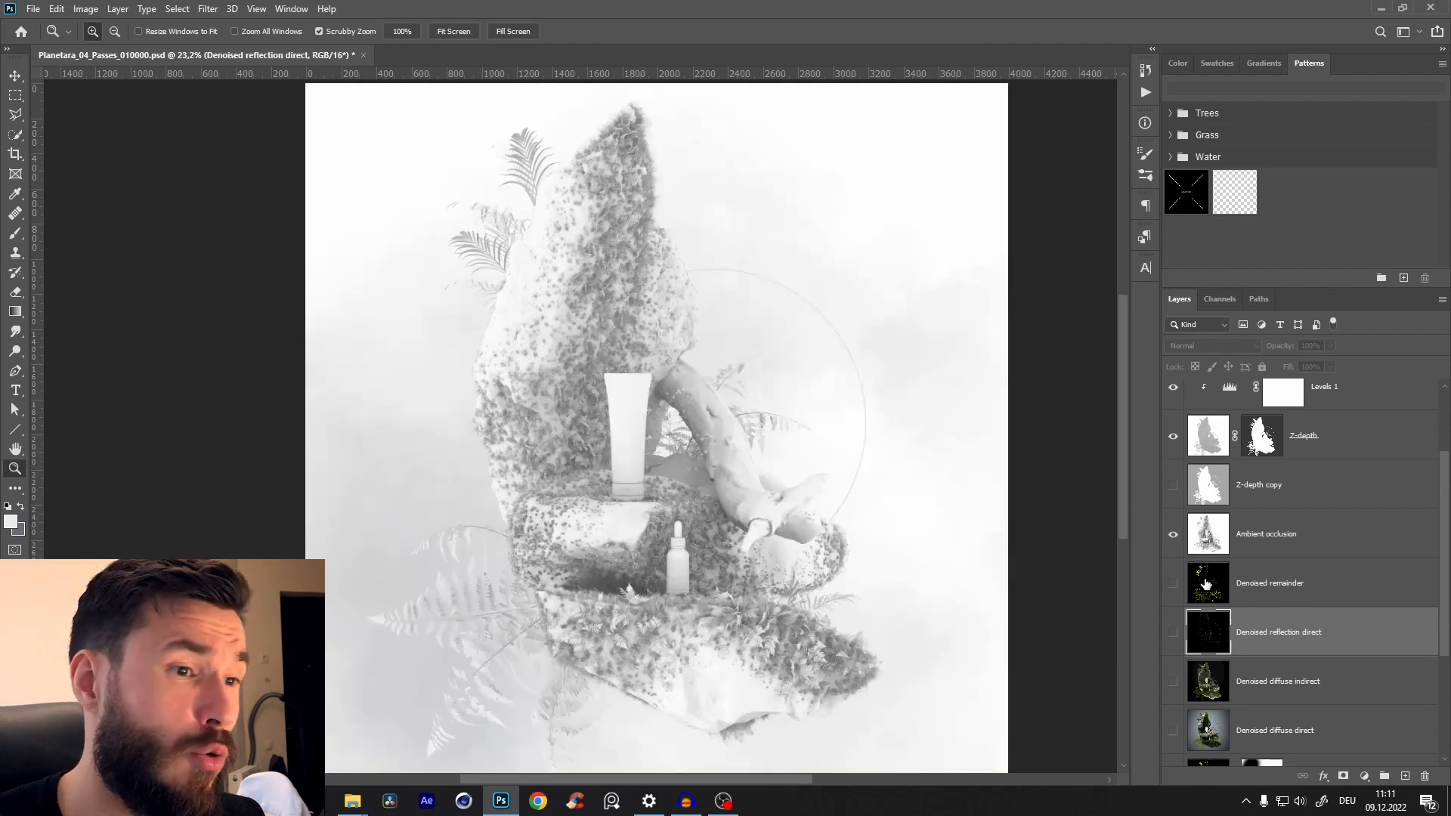
left_click(1233, 542)
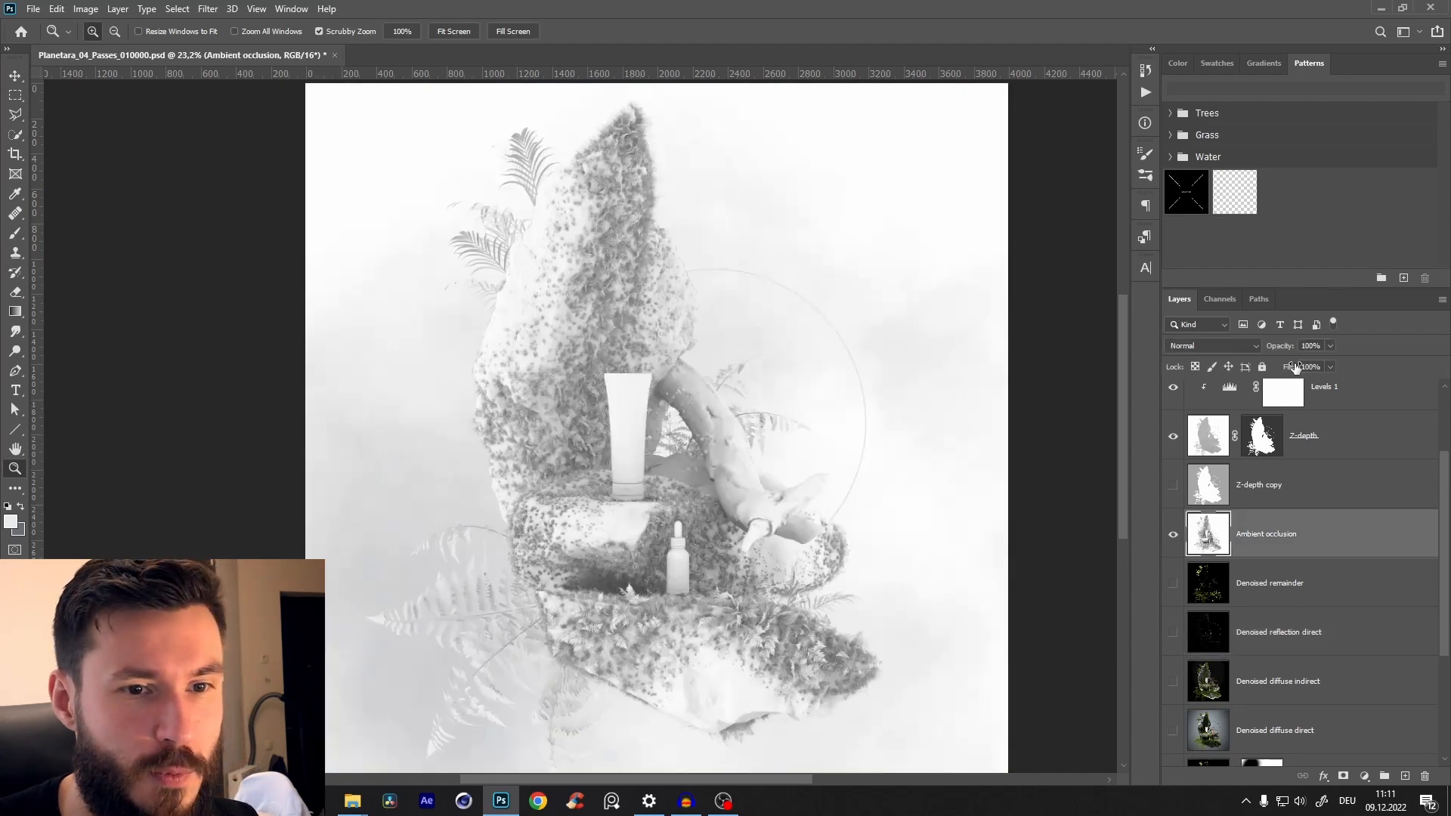
left_click(1201, 346)
left_click(1191, 409)
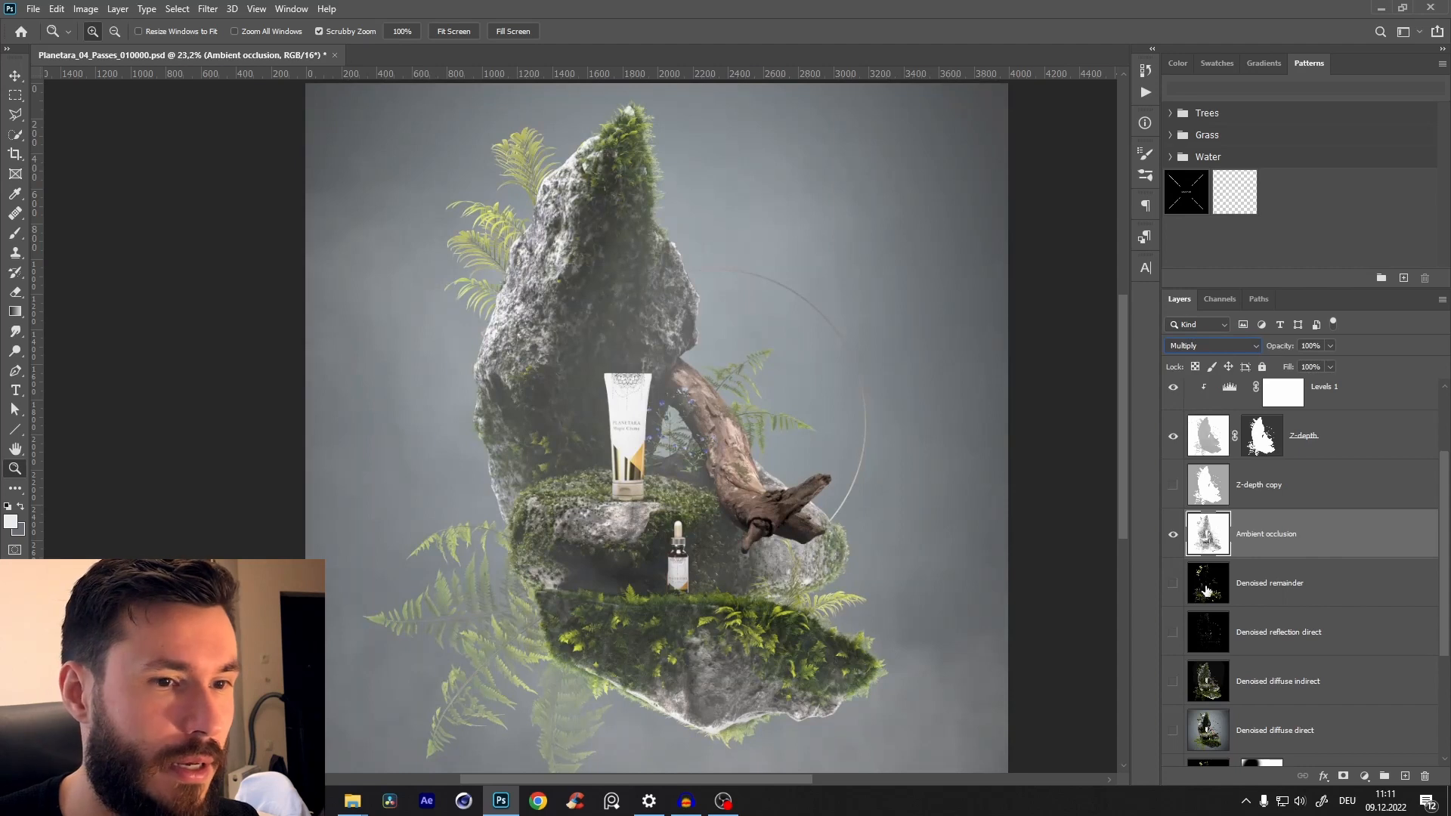
left_click(1173, 542)
left_click(1168, 547)
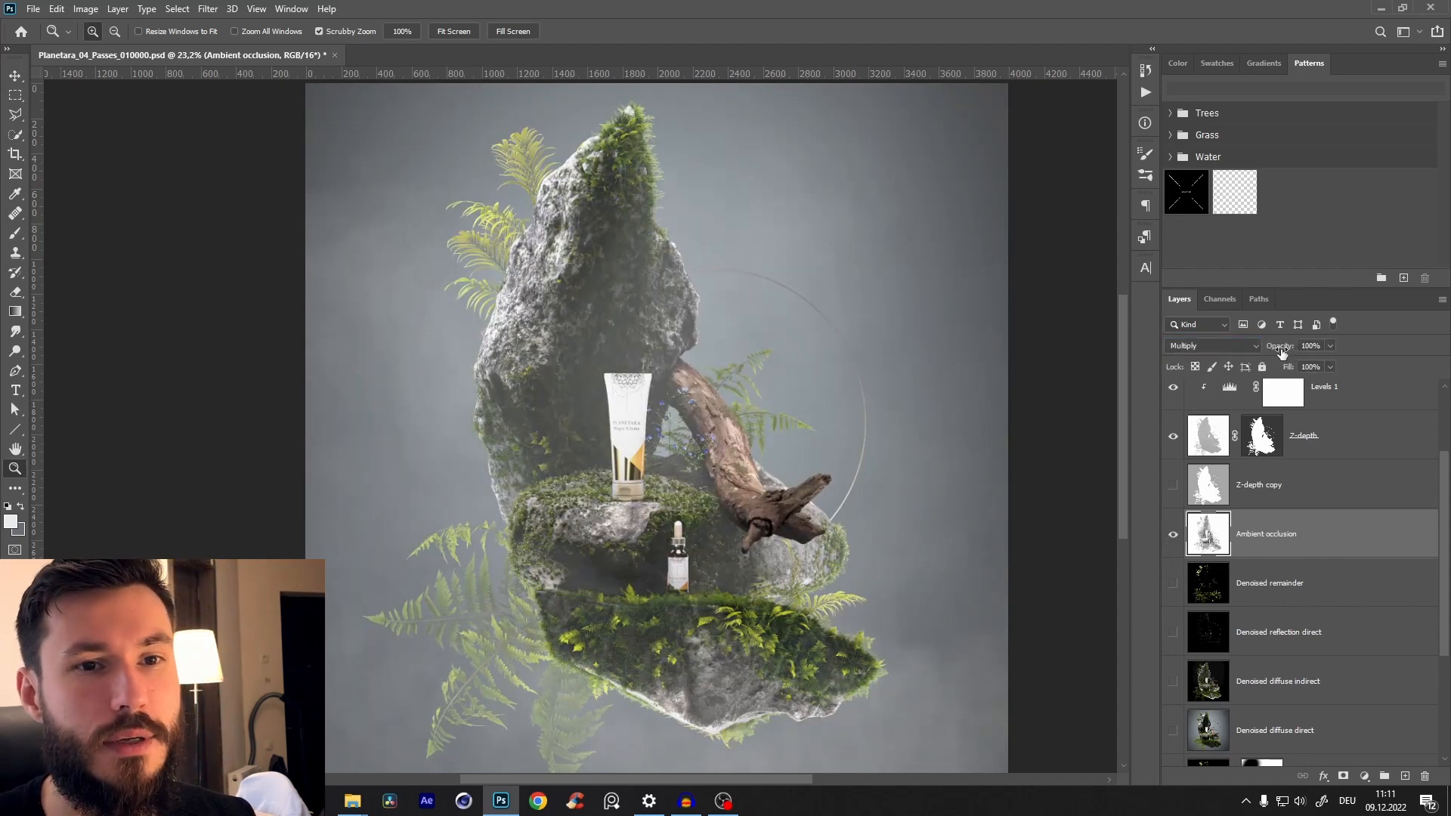
- Lower the Ambient occlusion layer's opacity to 22%
key("shift+Down")
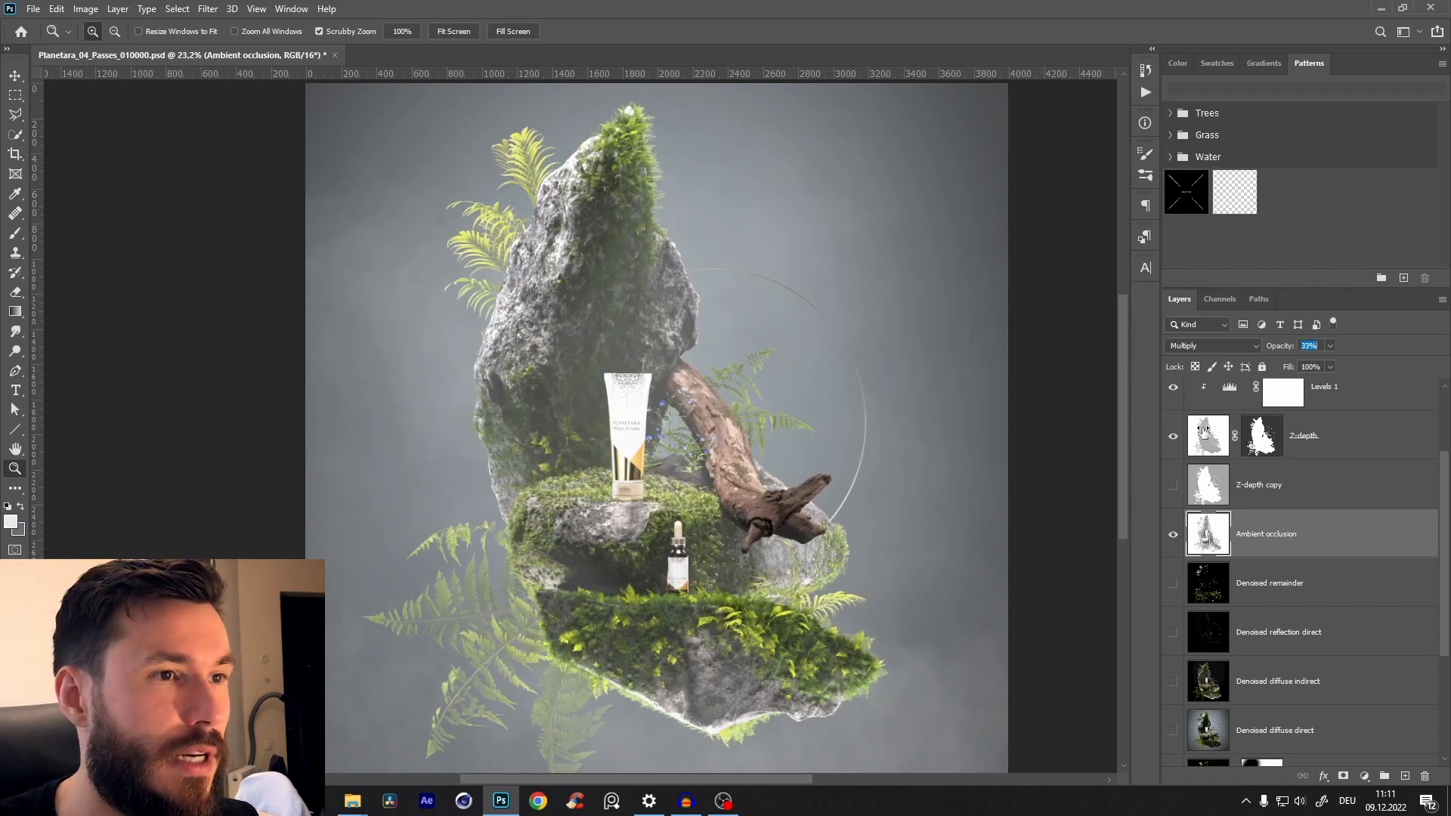
key("shift+Down")
key("shift+Down")
key("shift+Down")
key("shift+Down")
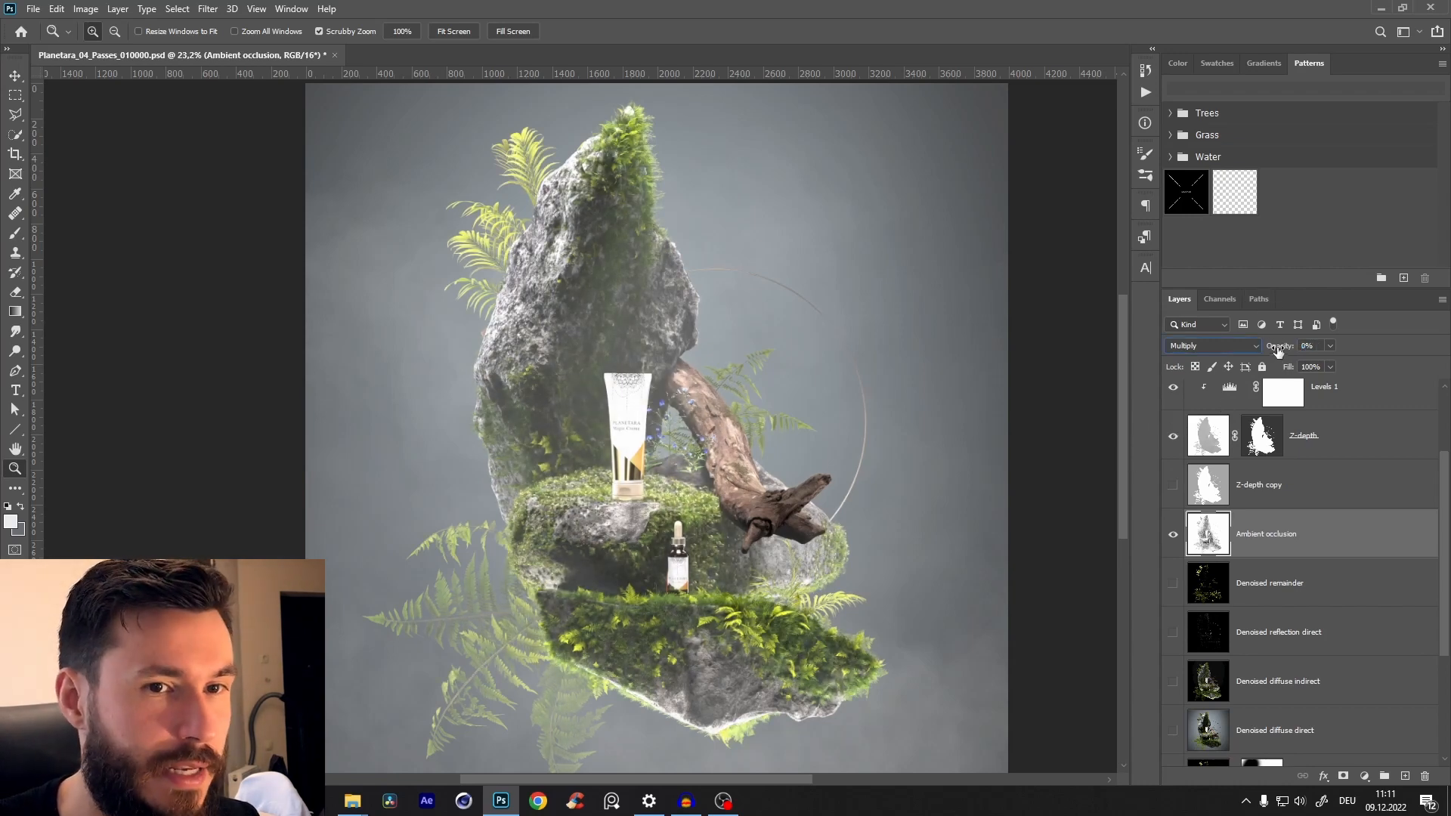
left_click_drag(1295, 362, 1253, 387)
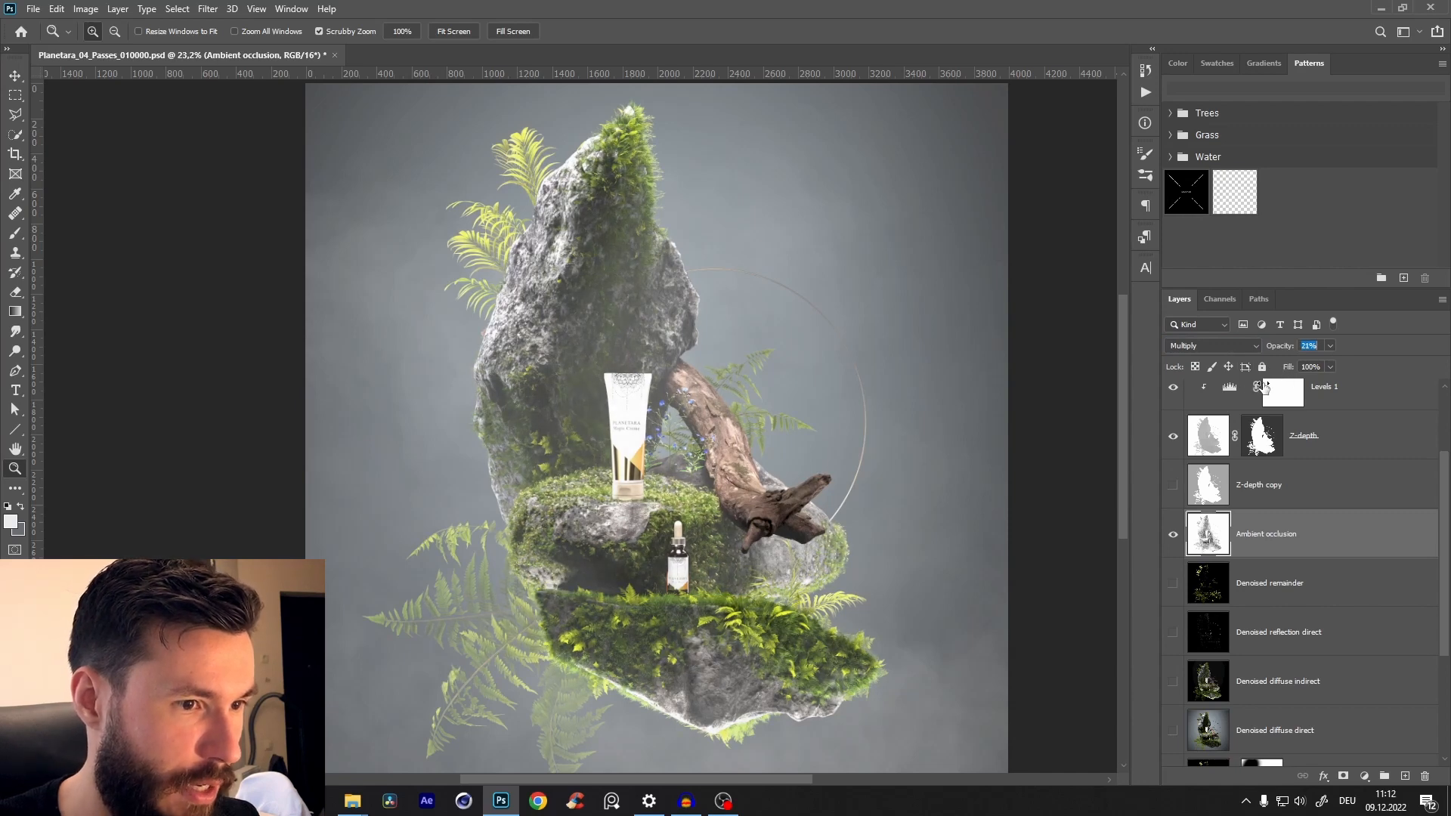
- Add a layer mask to the Ambient occlusion layer, invert it to black and ready the brush with white
left_click(1343, 776)
key("ctrl+i")
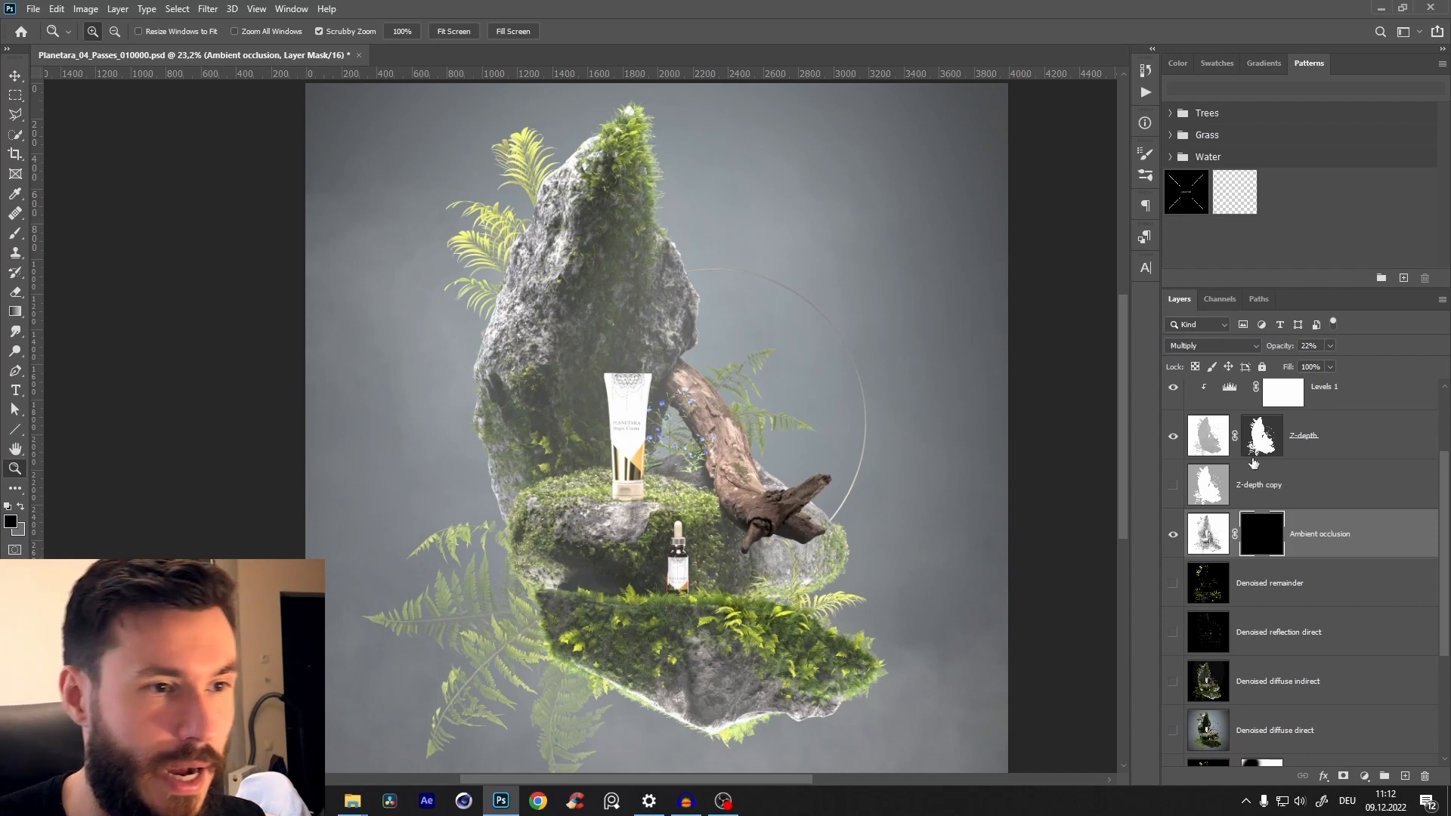
key("b")
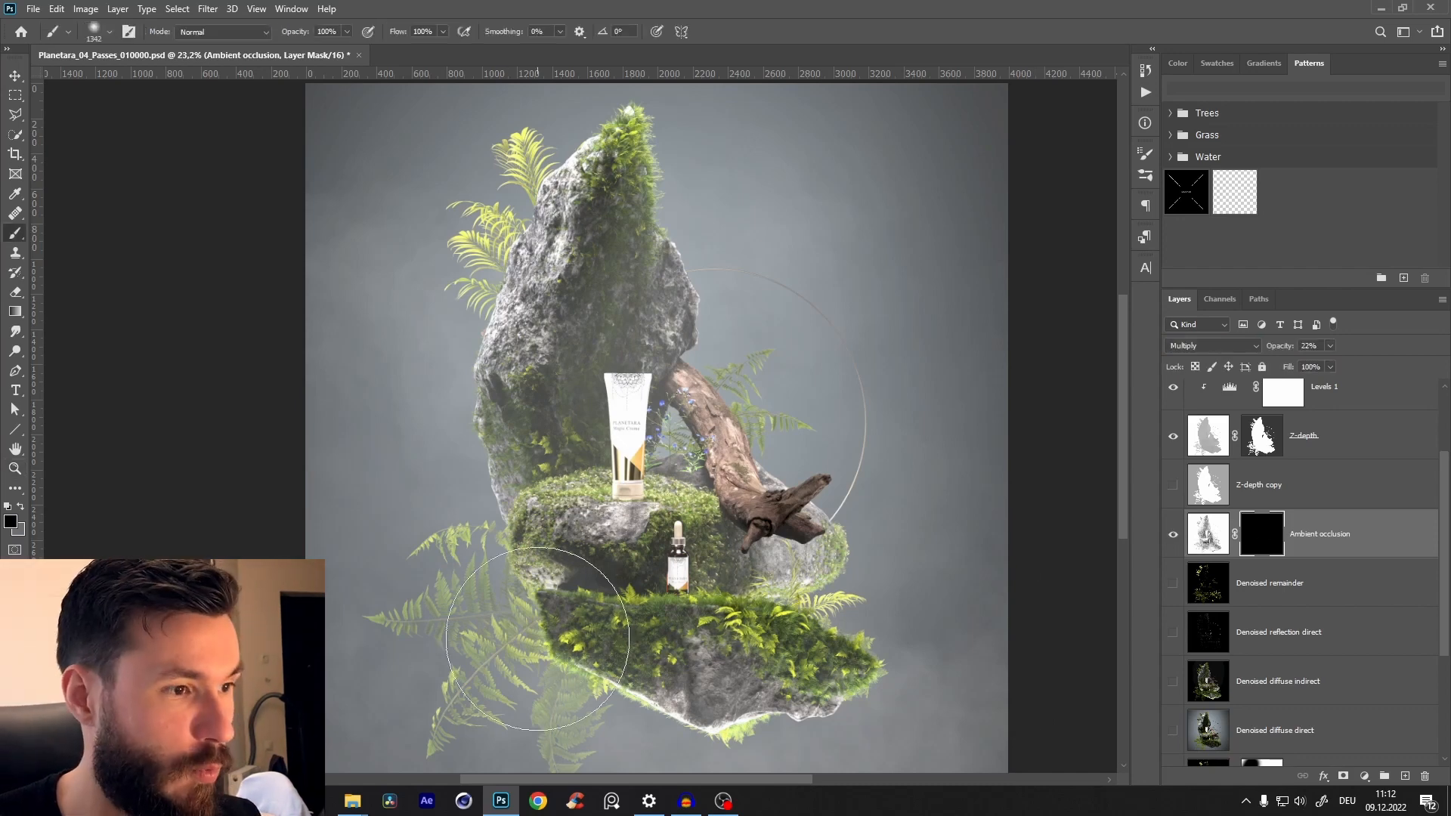
key("x")
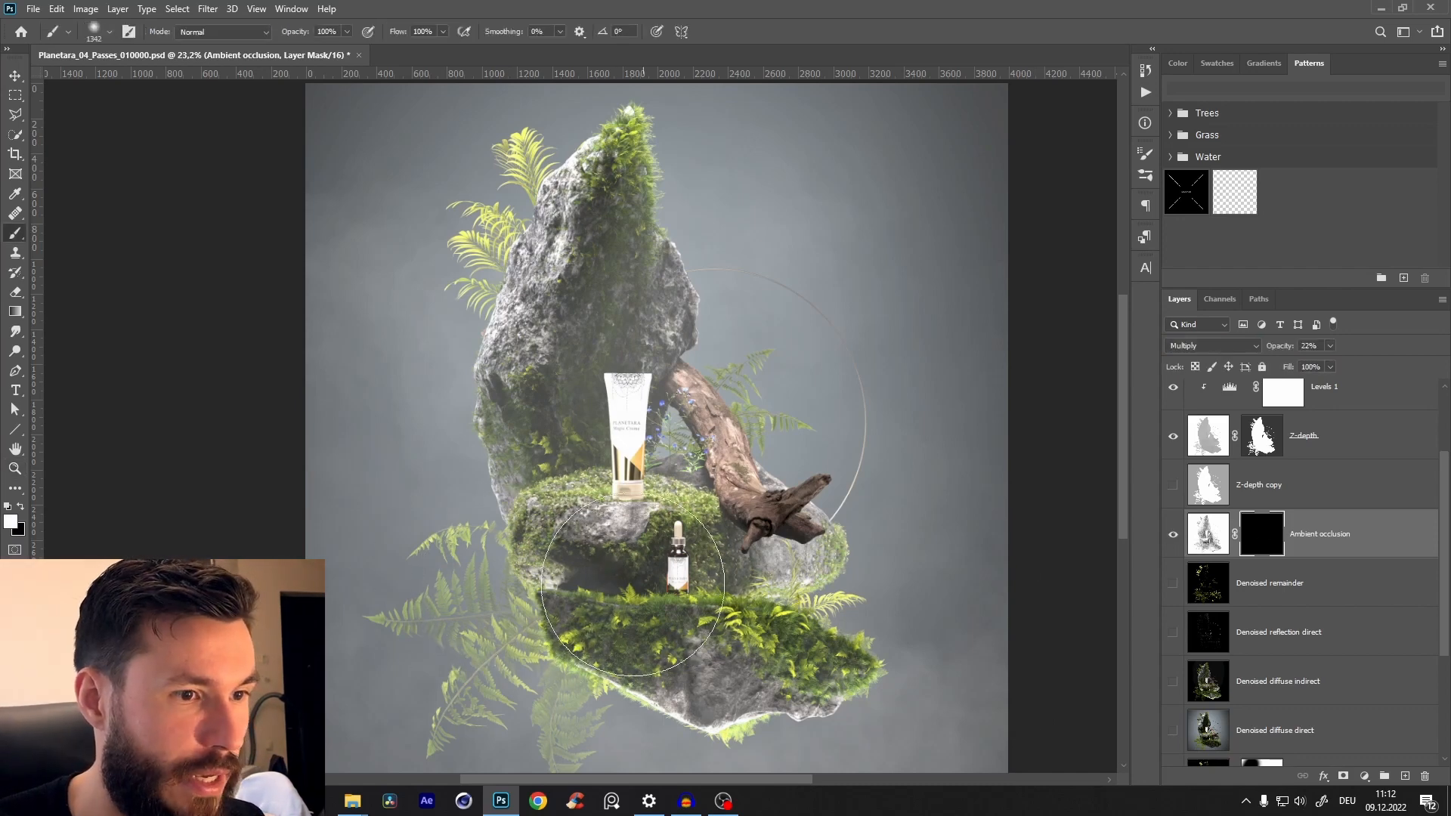
- Paint on the Ambient occlusion mask with a soft 366 px white brush at 40% opacity beneath the rock ledge beside the dropper bottle
key("z")
left_click_drag(646, 597, 668, 519)
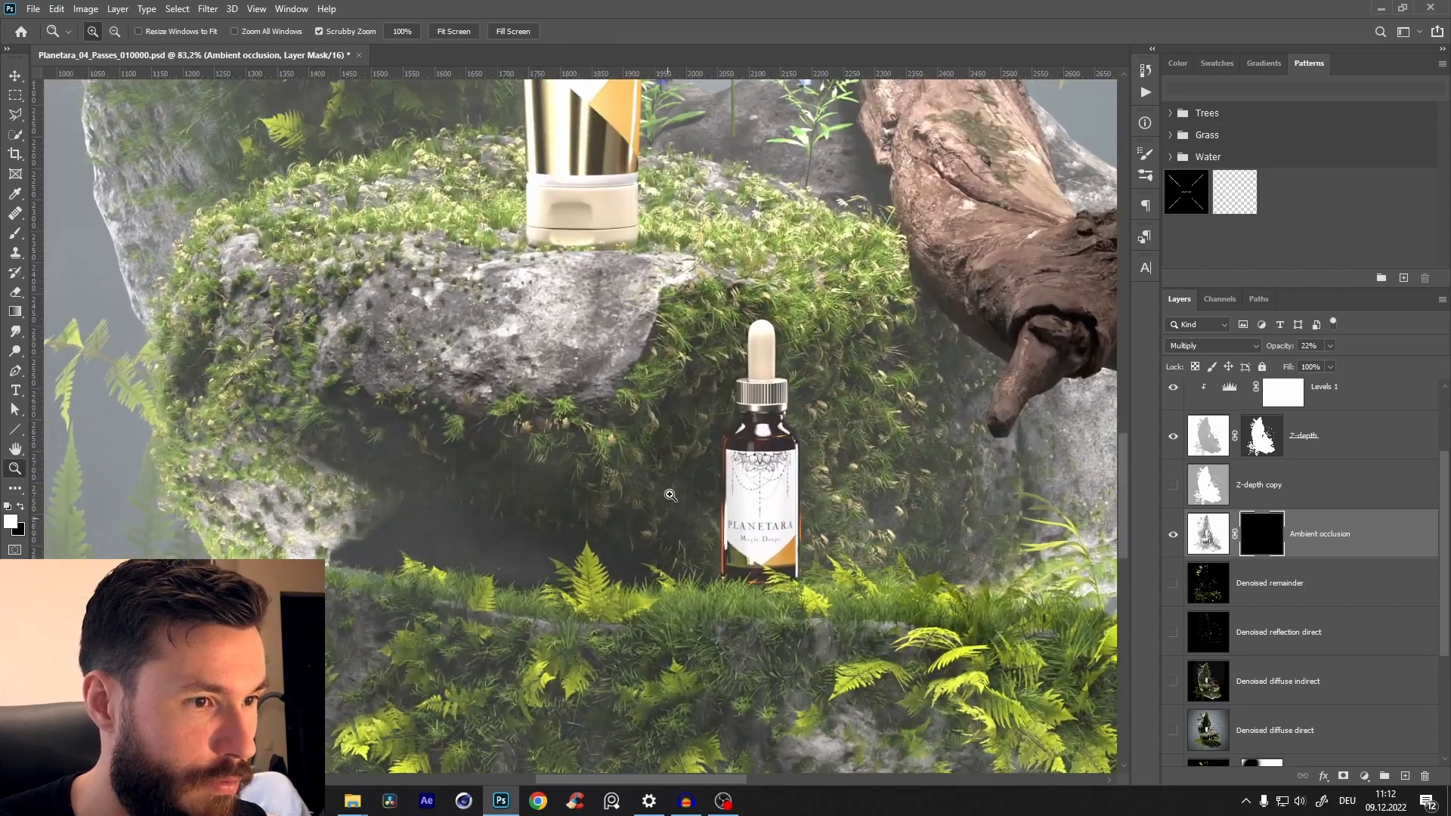
key("b")
right_click(634, 423, "alt")
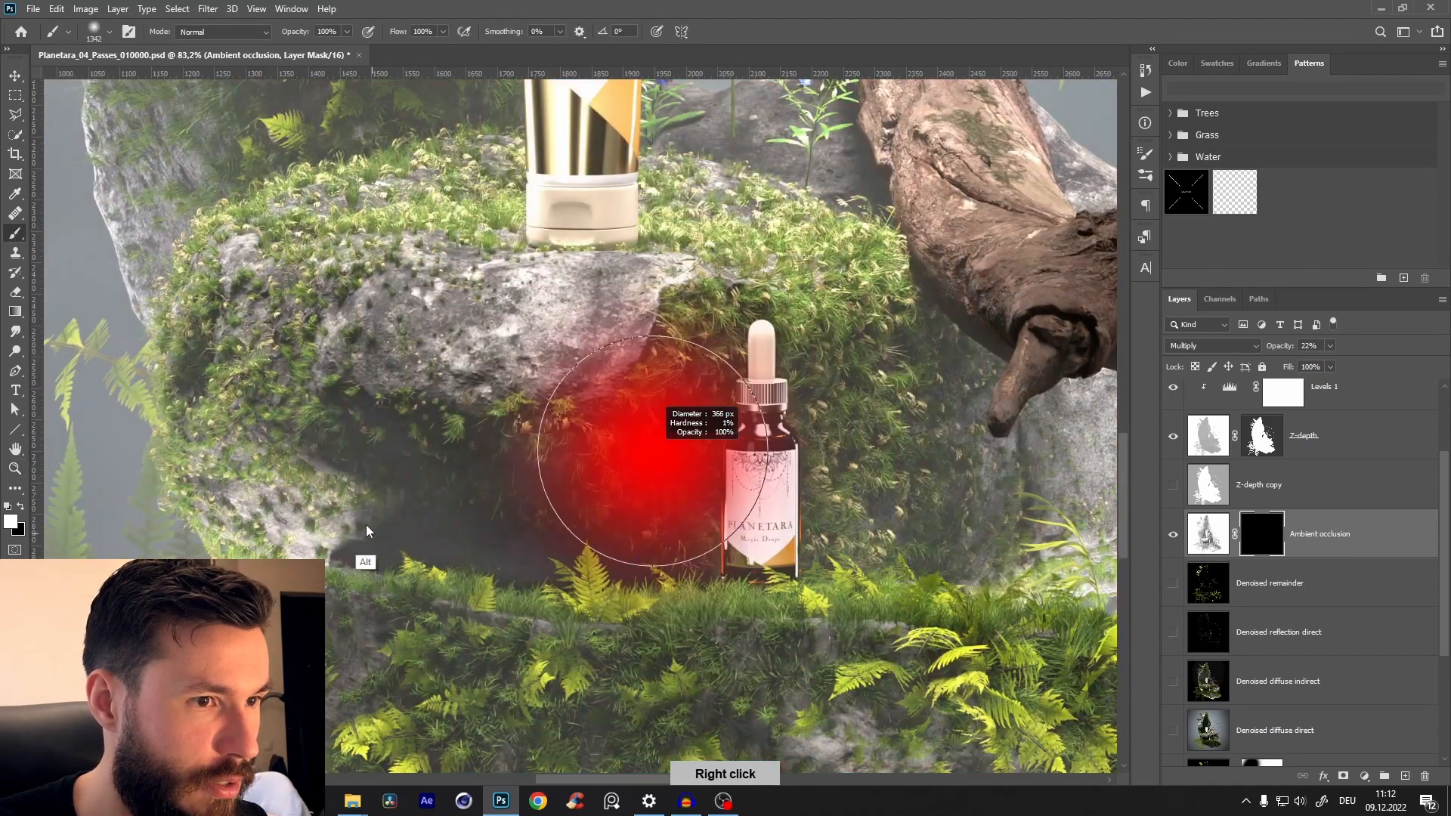
key("4")
mouse_move(402, 451)
left_mouse_down()
mouse_move(405, 486)
mouse_move(620, 498)
mouse_move(287, 484)
mouse_move(845, 508)
mouse_move(627, 513)
mouse_move(646, 507)
left_mouse_up()
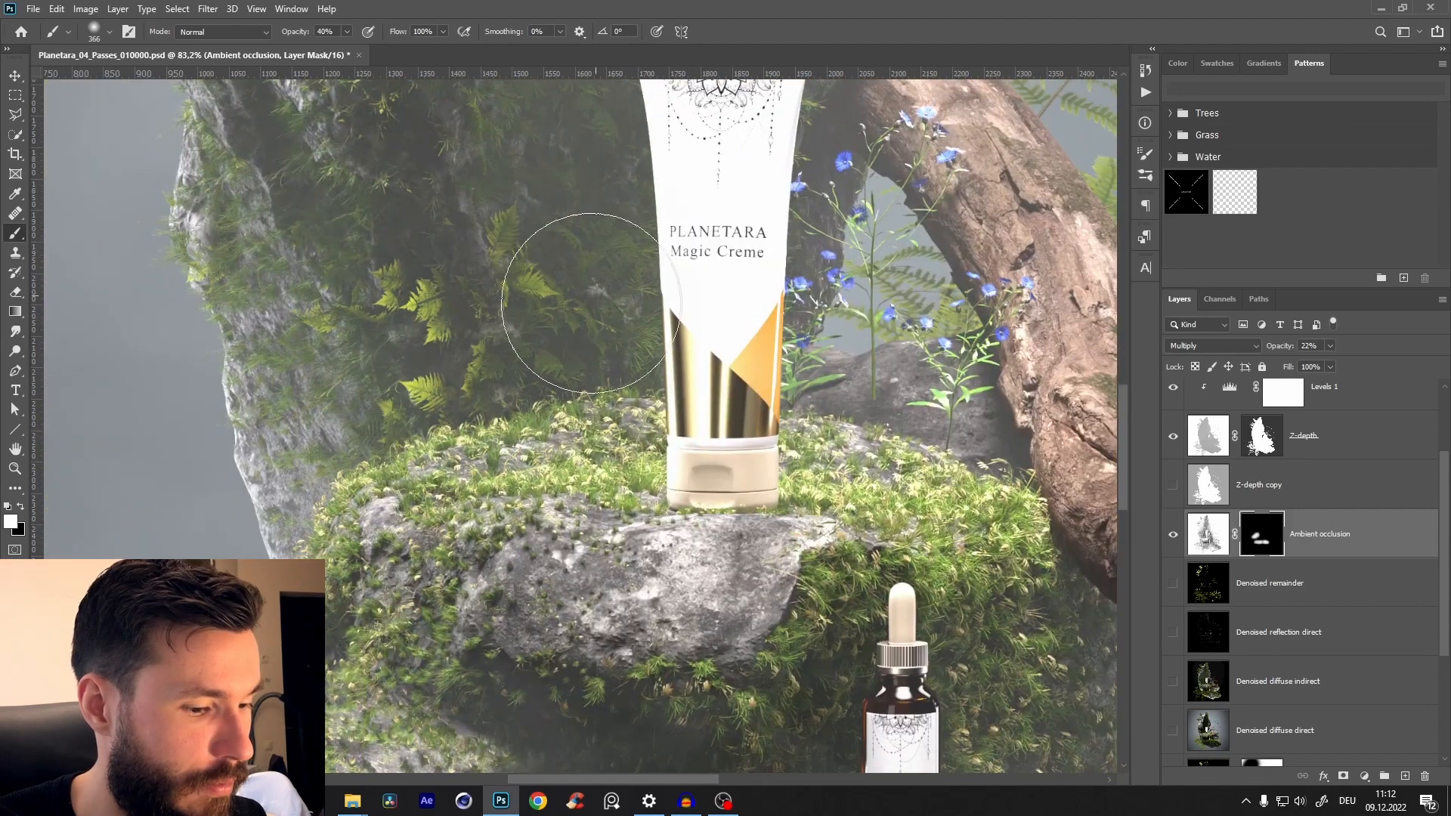
- Brush more white into the Ambient occlusion mask to bring the shading into further areas of the rocks around the products
key("z")
key("ctrl+0")
left_click_drag(487, 437, 574, 440)
key("b")
mouse_move(662, 412)
left_mouse_down()
mouse_move(727, 596)
mouse_move(755, 619)
left_mouse_up()
key("z")
left_click_drag(800, 462, 655, 461)
scroll(655, 461, "up", 5)
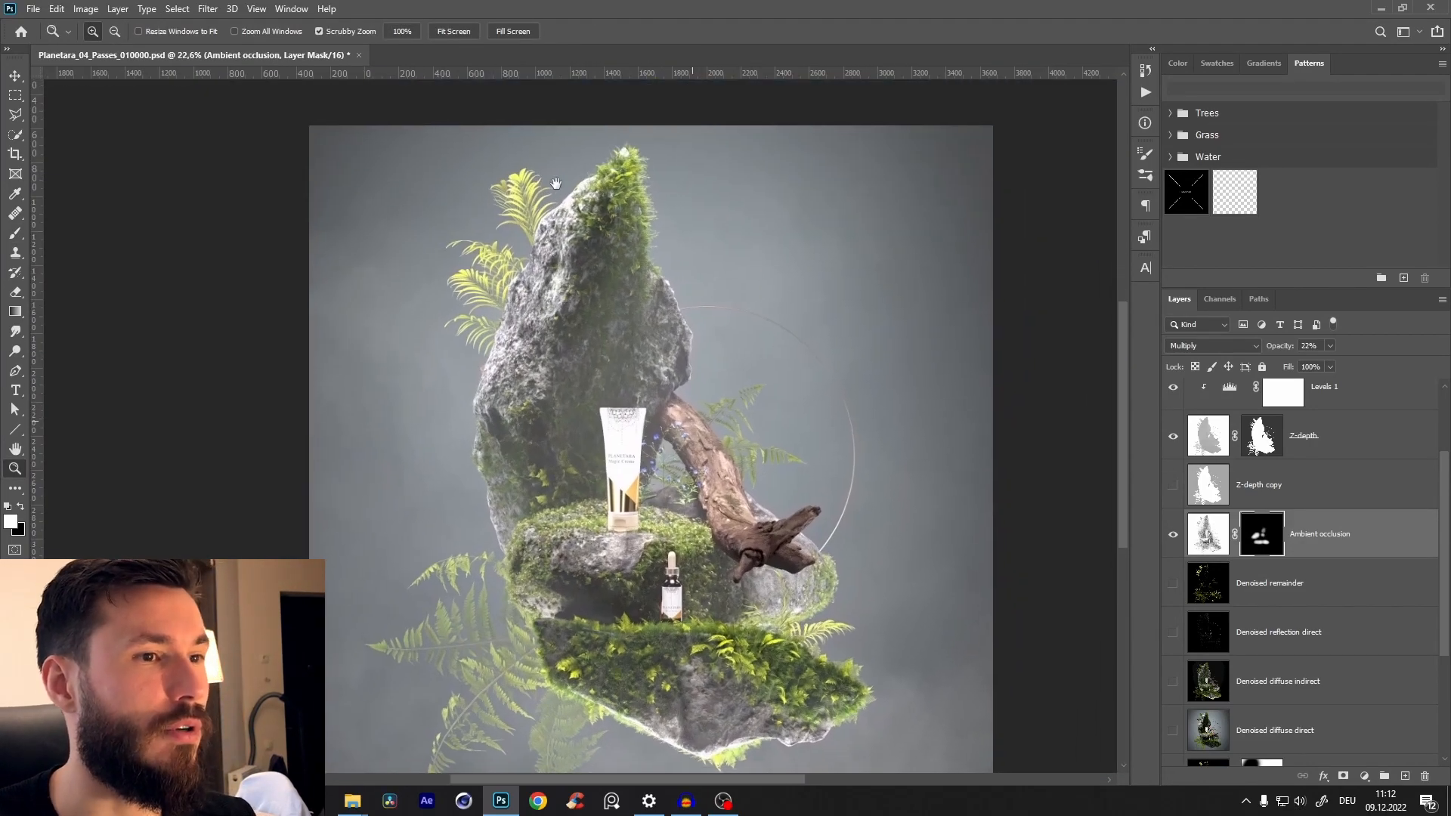
left_click_drag(555, 183, 549, 196)
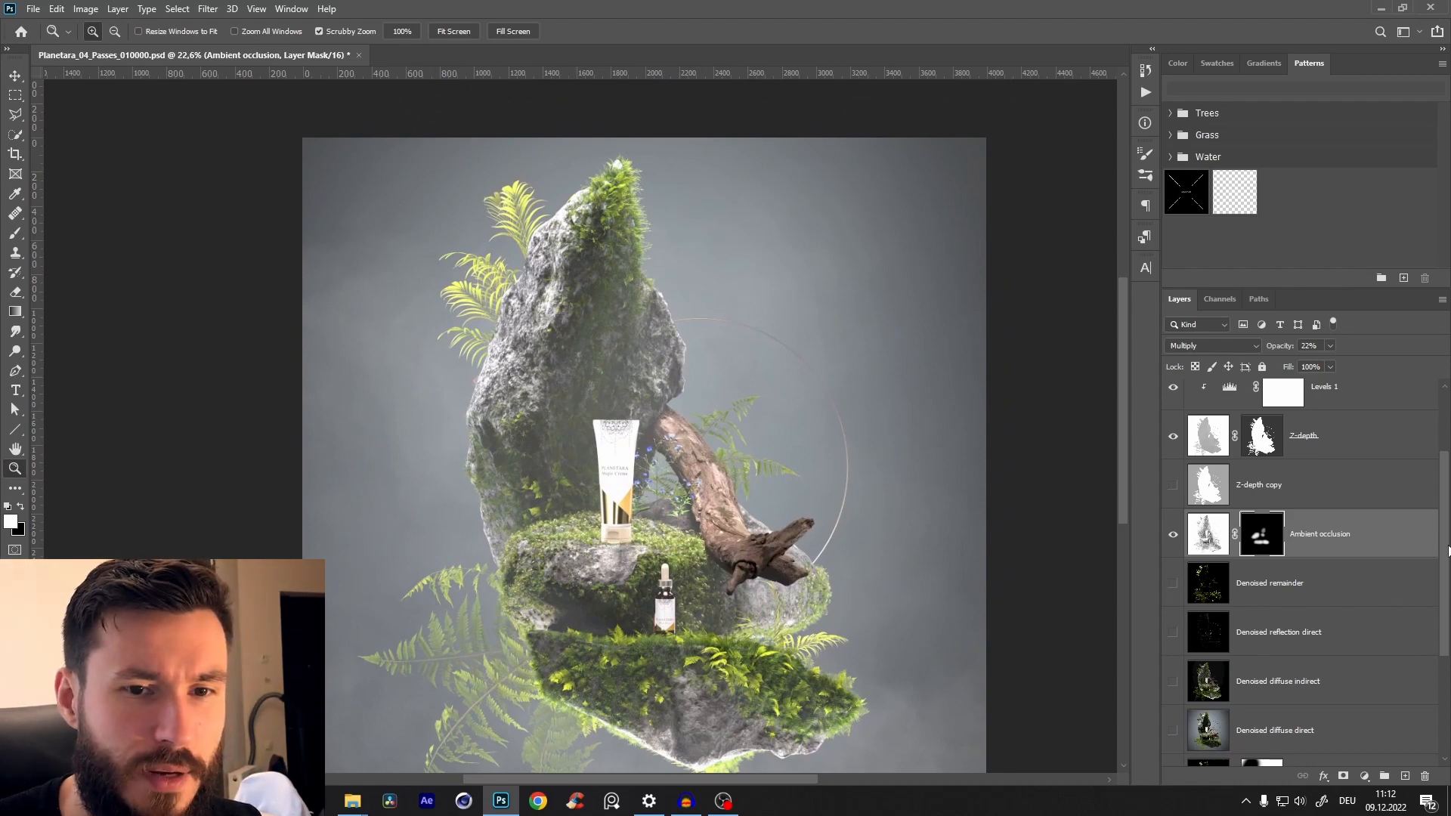
- Compare the Denoised beauty layer on its own with the full composite
left_click_drag(1446, 557, 1446, 655)
left_click(1172, 692, "alt")
left_click(1172, 693, "alt")
scroll(669, 385, "down", 3)
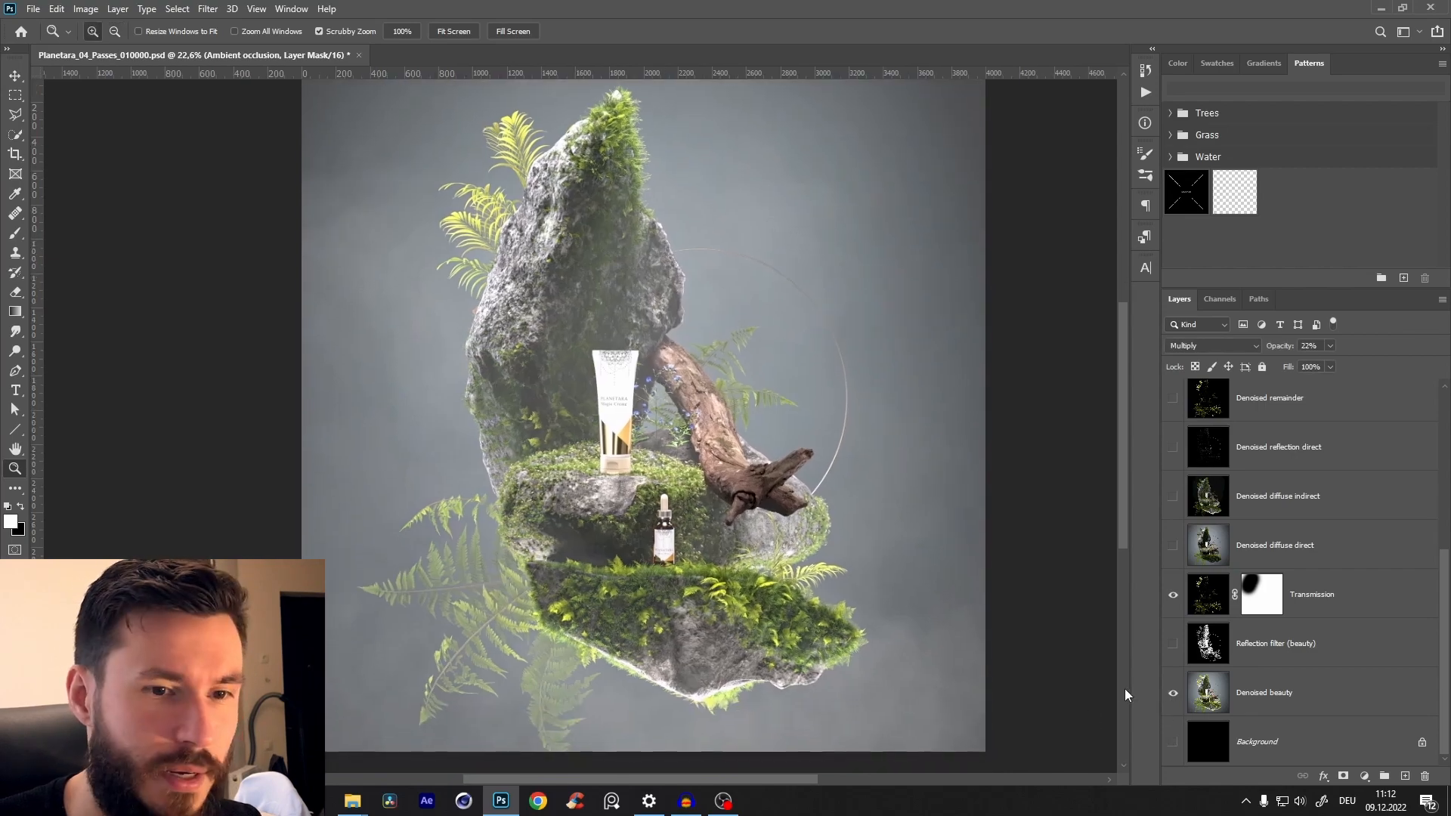
- Examine the composite up close around the cream tube, the blue flowers and the mossy ledge
left_click_drag(620, 434, 794, 320)
left_click_drag(663, 371, 968, 508)
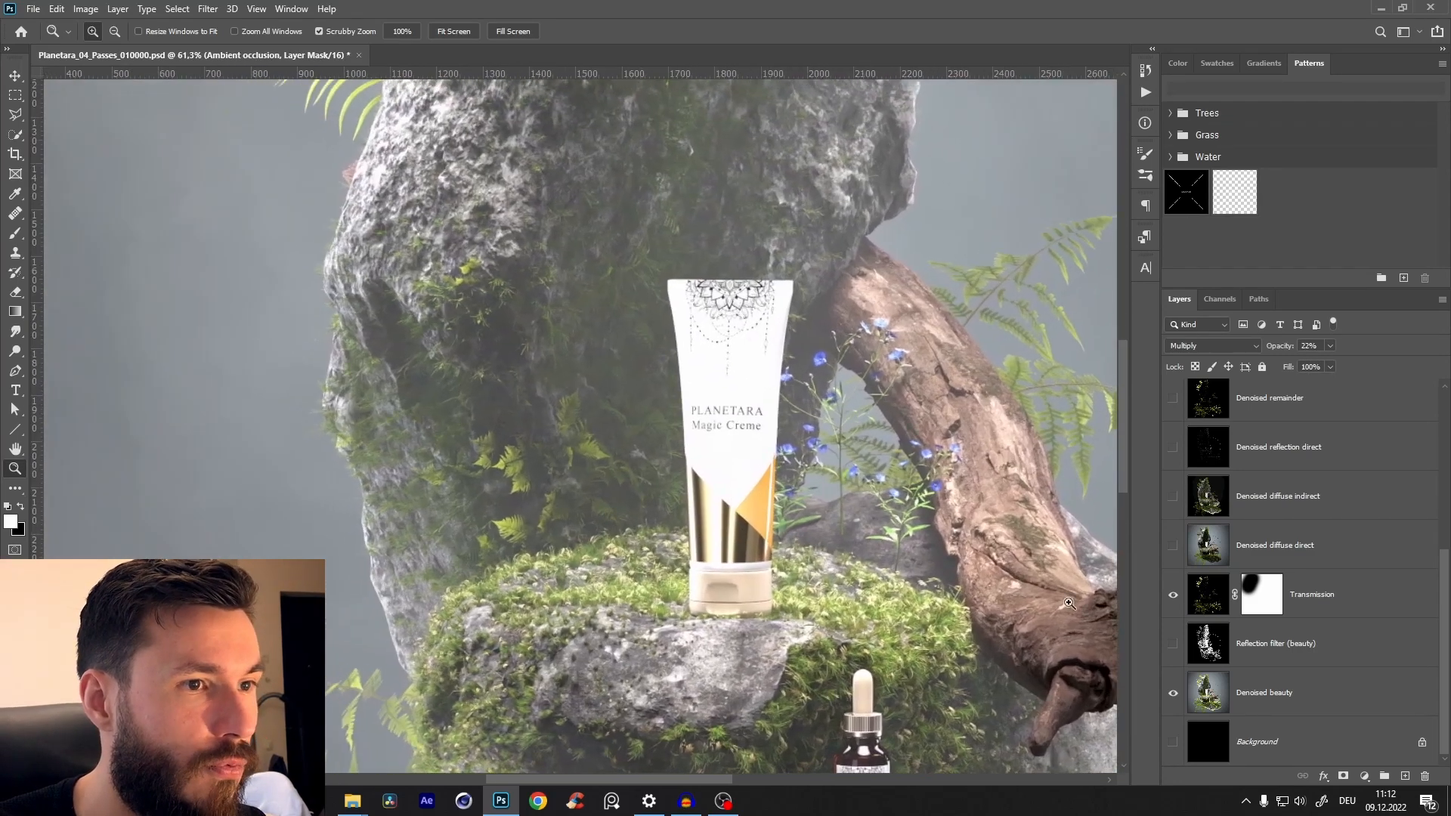
scroll(1444, 595, "up", 4)
left_click_drag(793, 499, 745, 520)
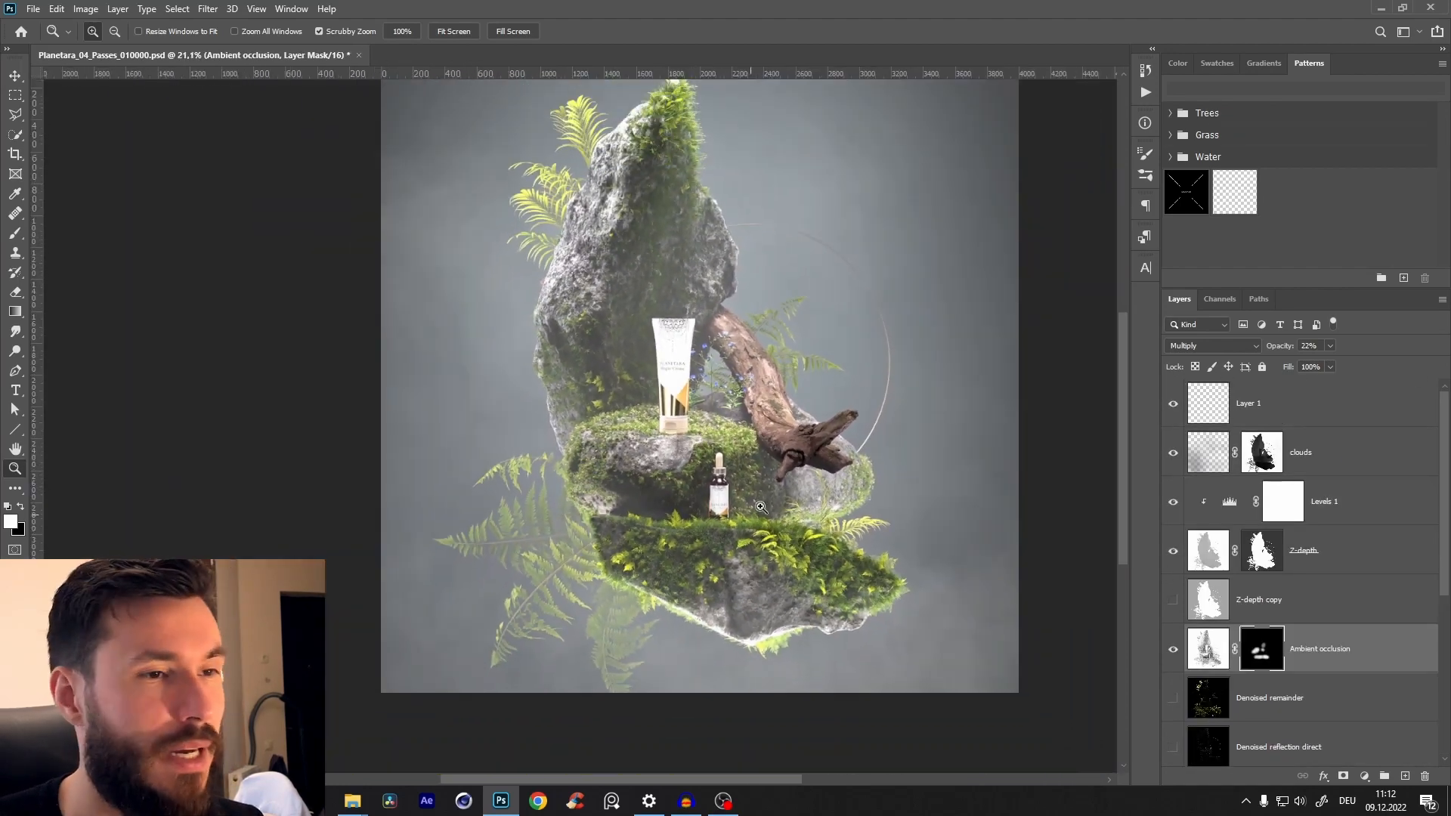
left_click_drag(651, 343, 821, 316)
left_click_drag(675, 437, 691, 365)
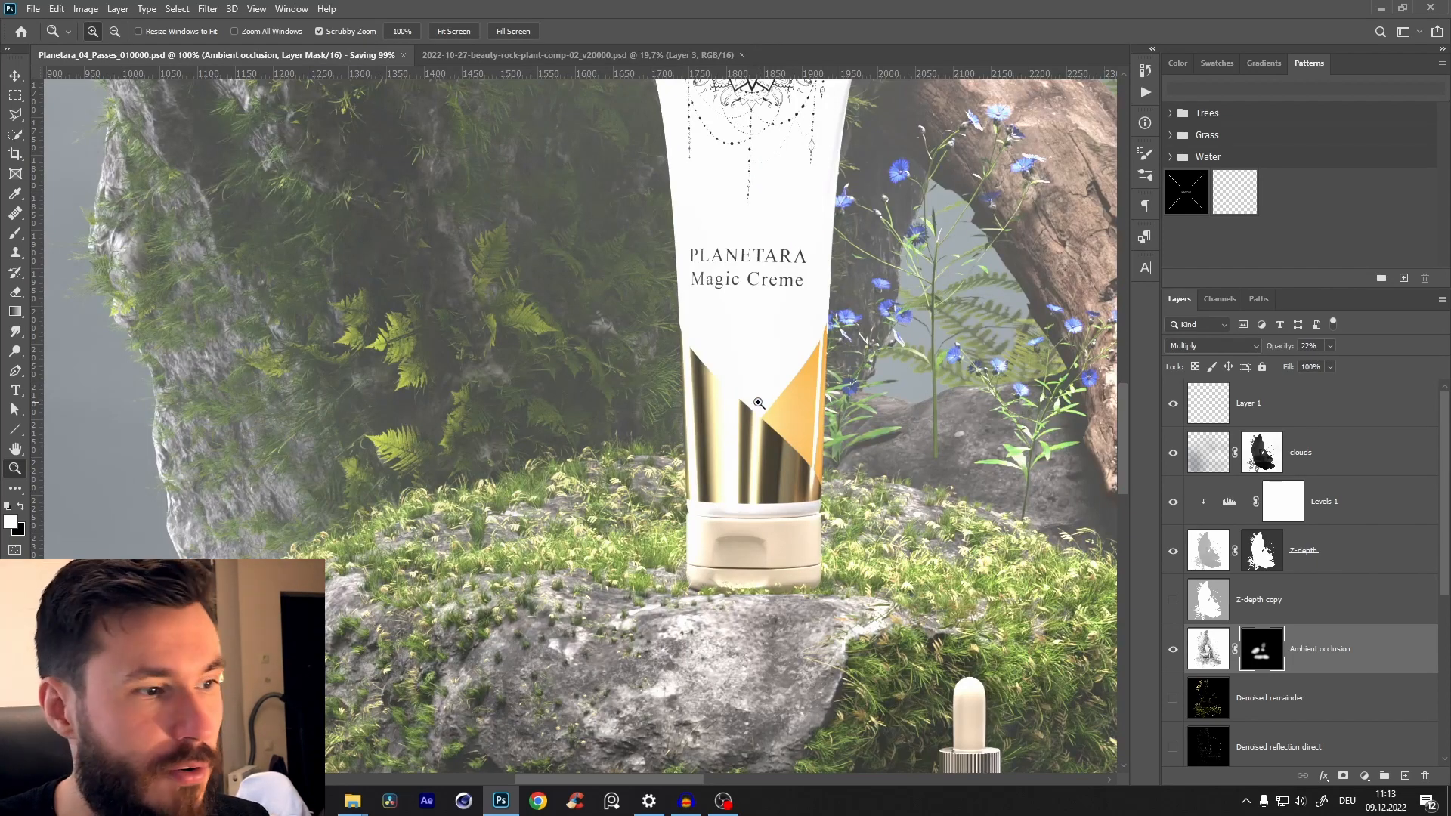
left_click_drag(757, 402, 720, 440)
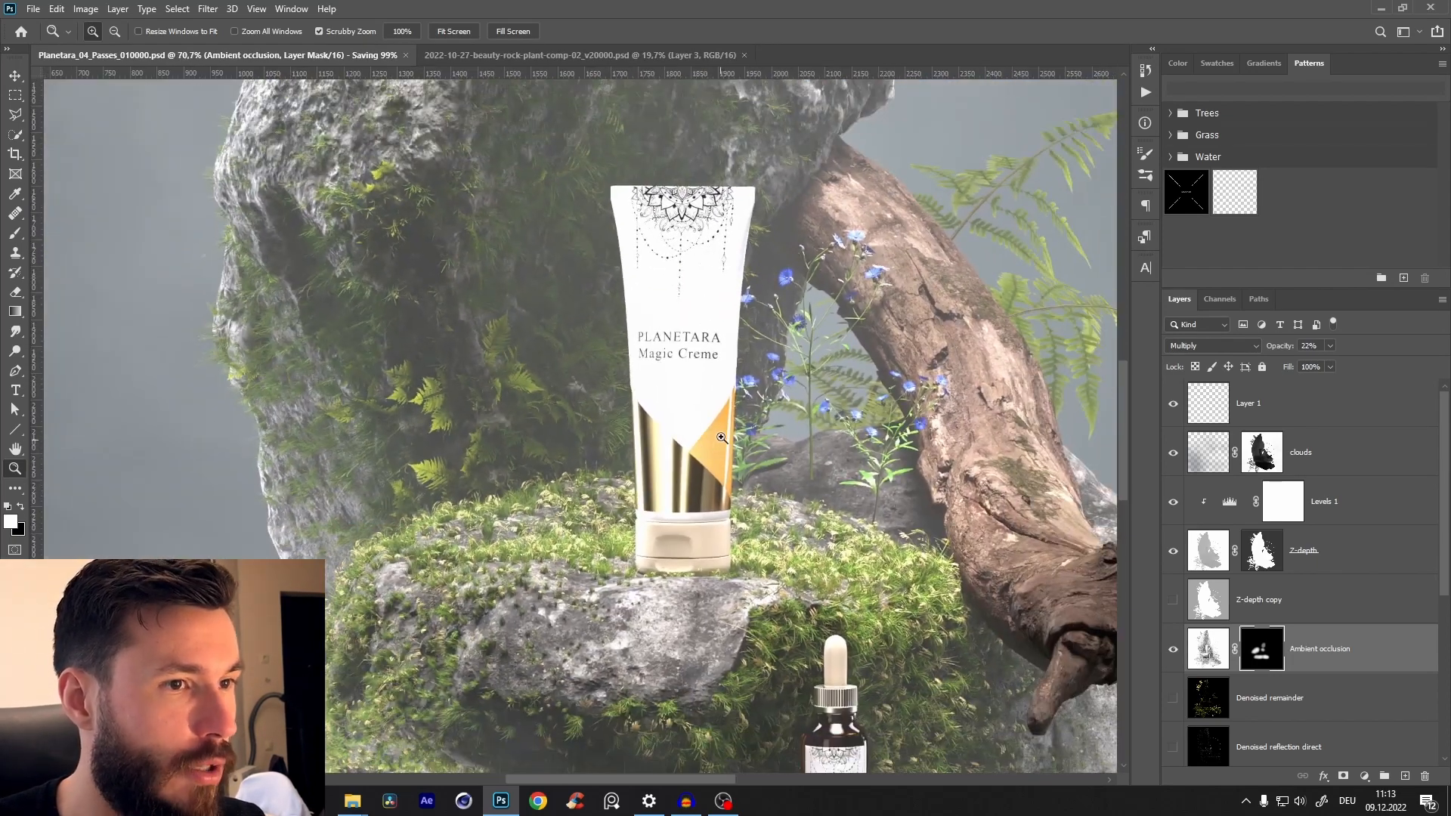
- Switch to the 2022-10-27-beauty-rock-plant-comp-02_v20000.psd document and display only its Object ID layer
left_click(560, 55)
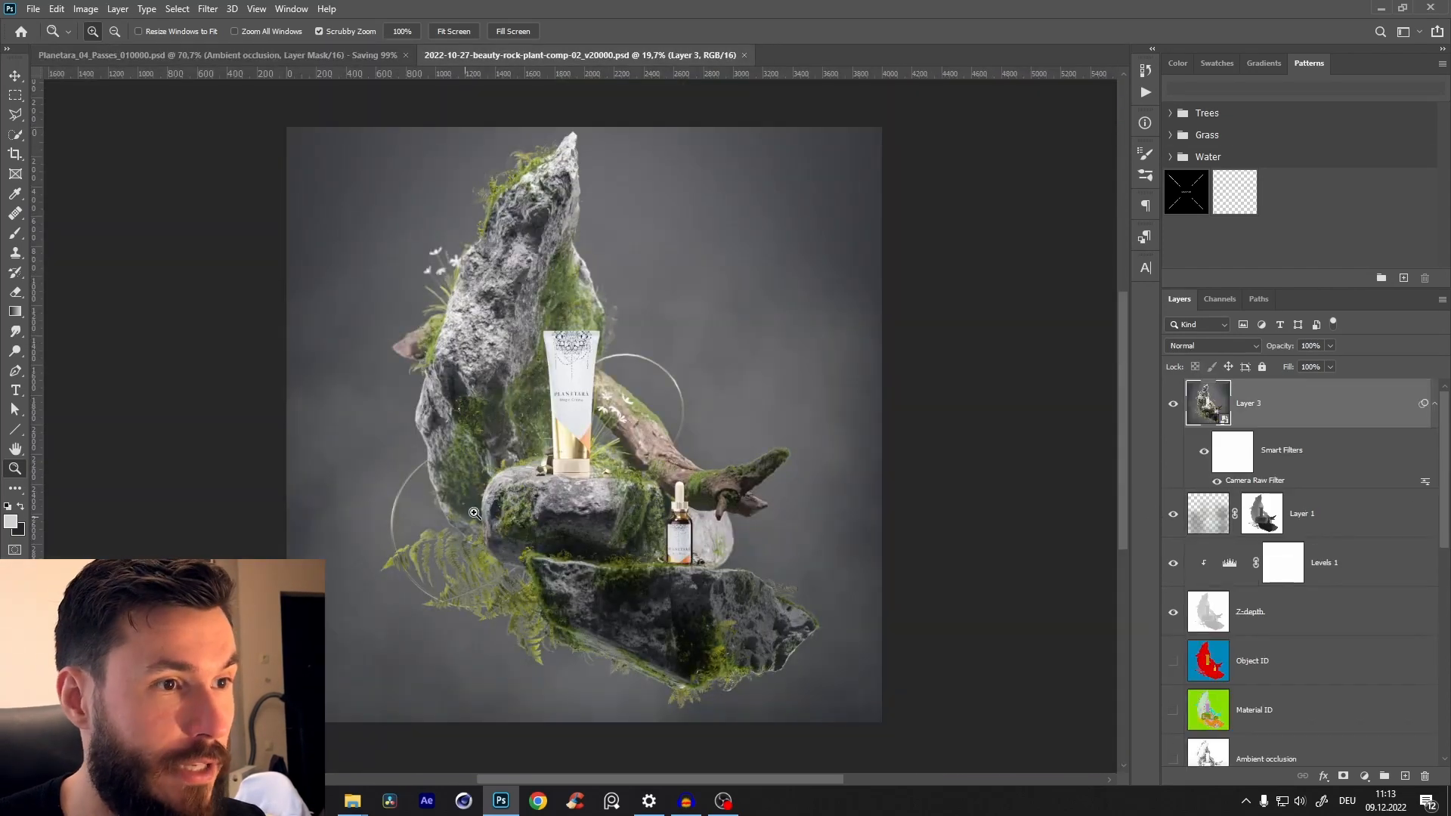
left_click_drag(578, 421, 873, 540)
left_click_drag(850, 615, 574, 374)
key("m")
left_click(1173, 661, "alt")
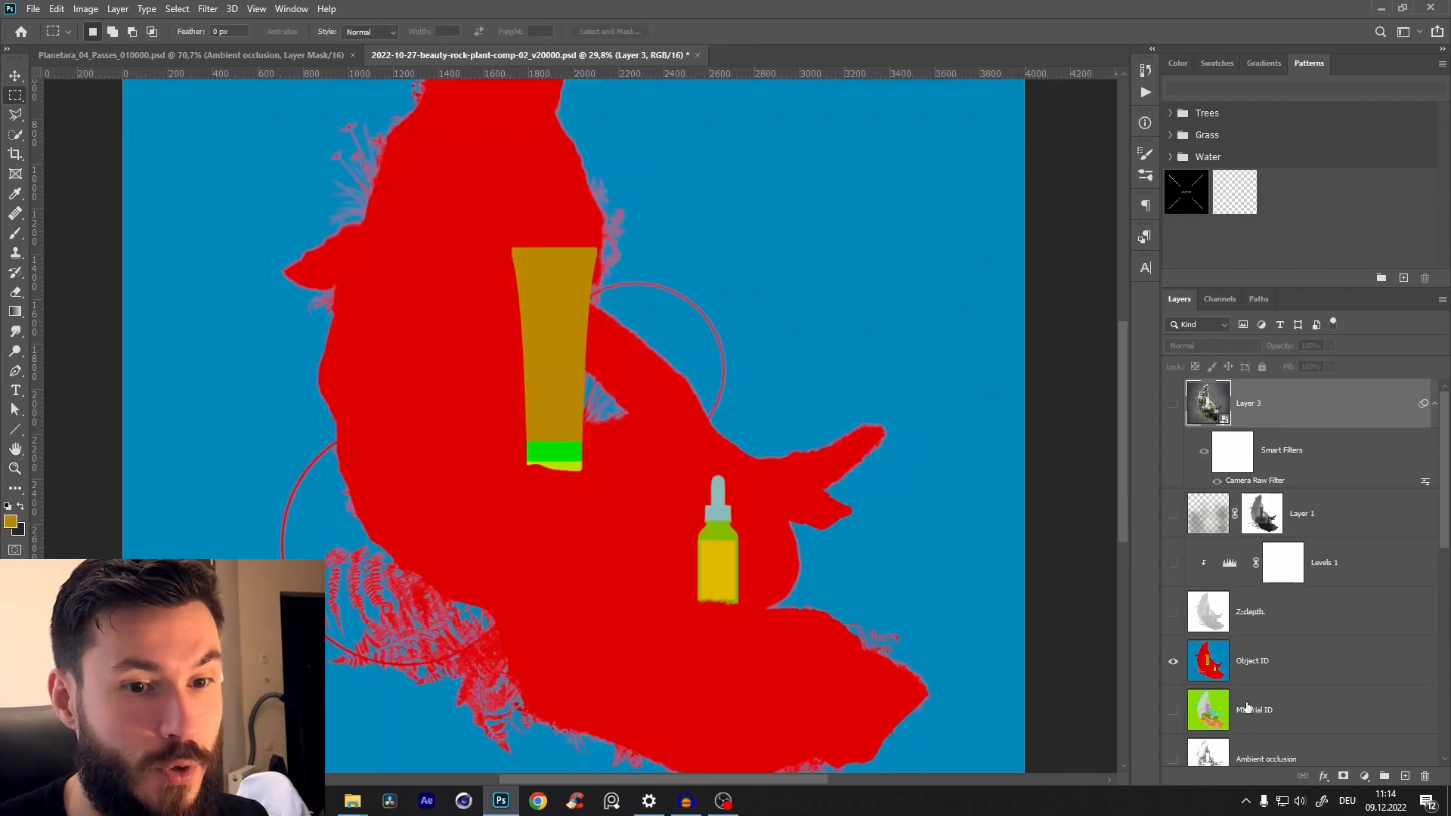
left_click(1172, 661, "alt")
left_click(1171, 664, "alt")
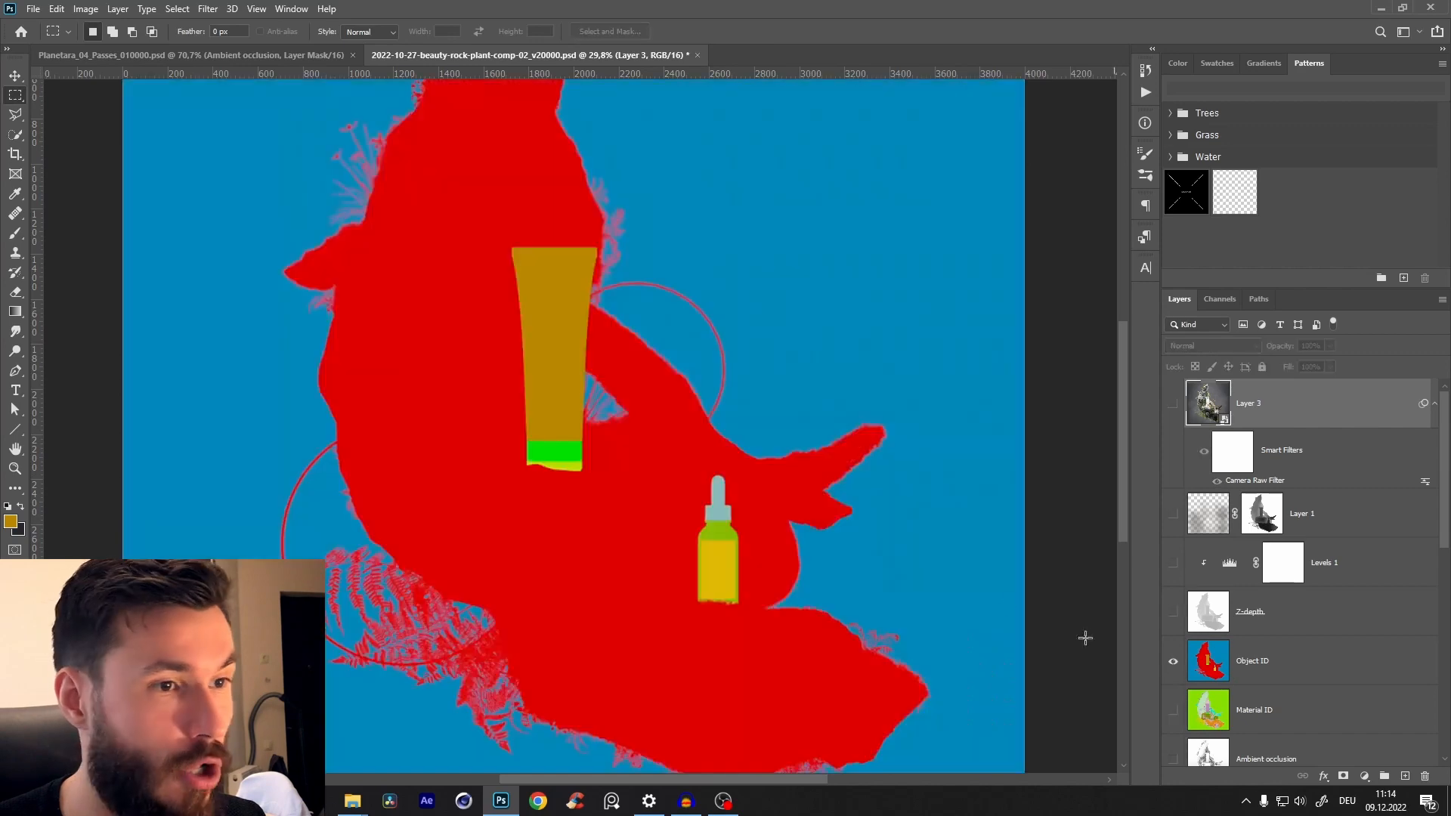
- Select the cream tube and dropper bottle on the Object ID pass with Color Range, sampling their ID colours and lowering the fuzziness
key("c")
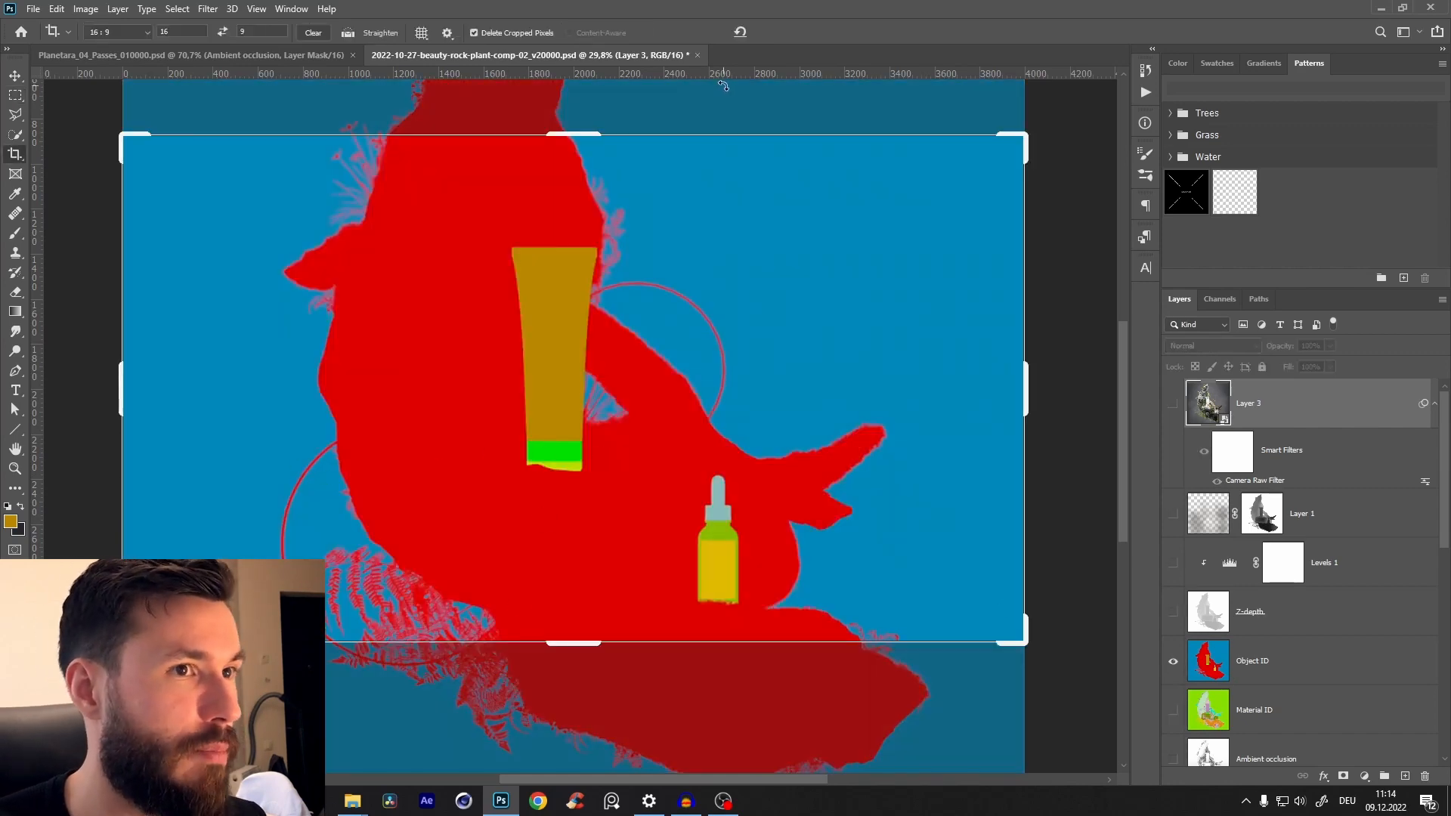
key("Escape")
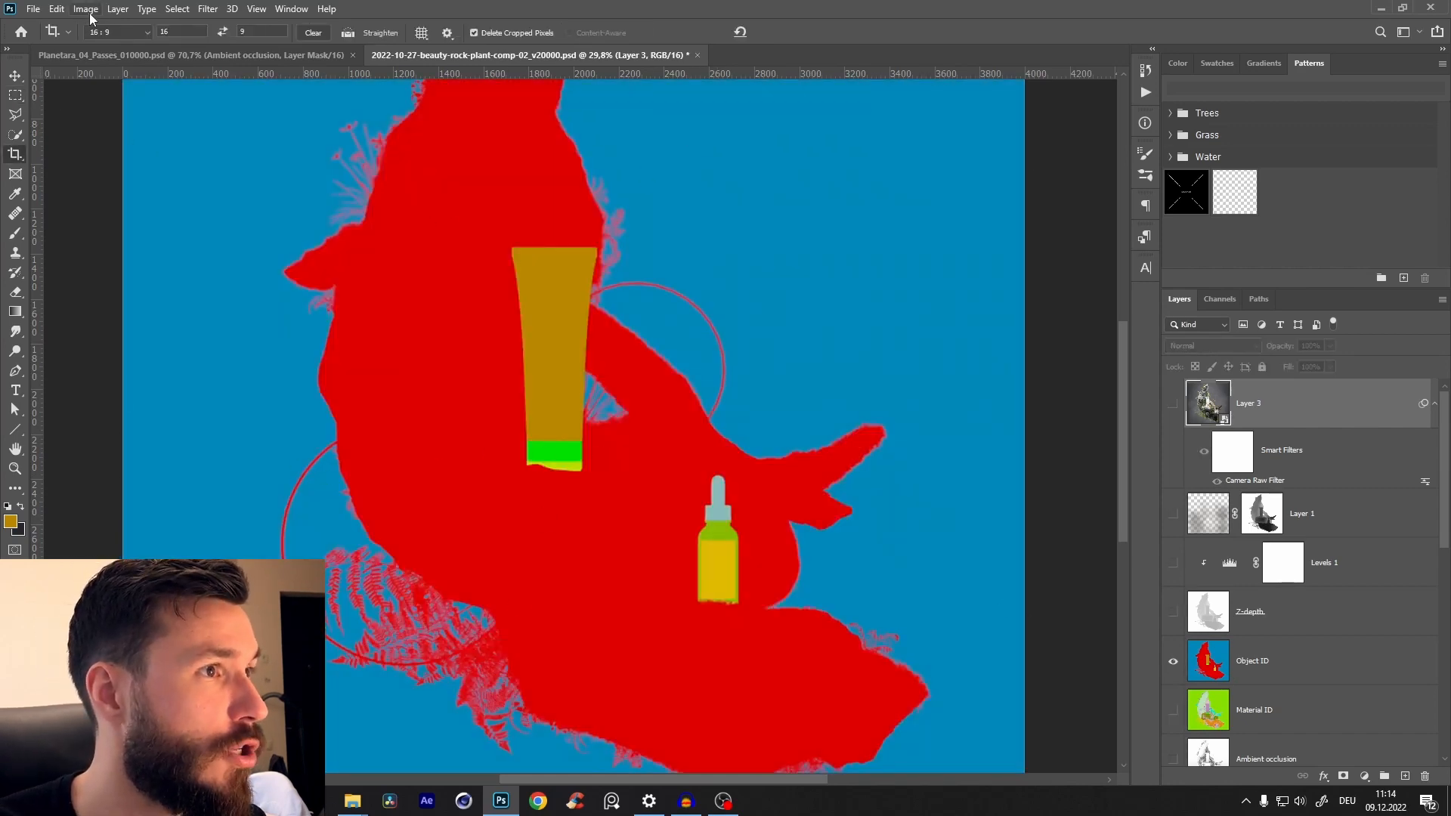
left_click(177, 9)
left_click(192, 156)
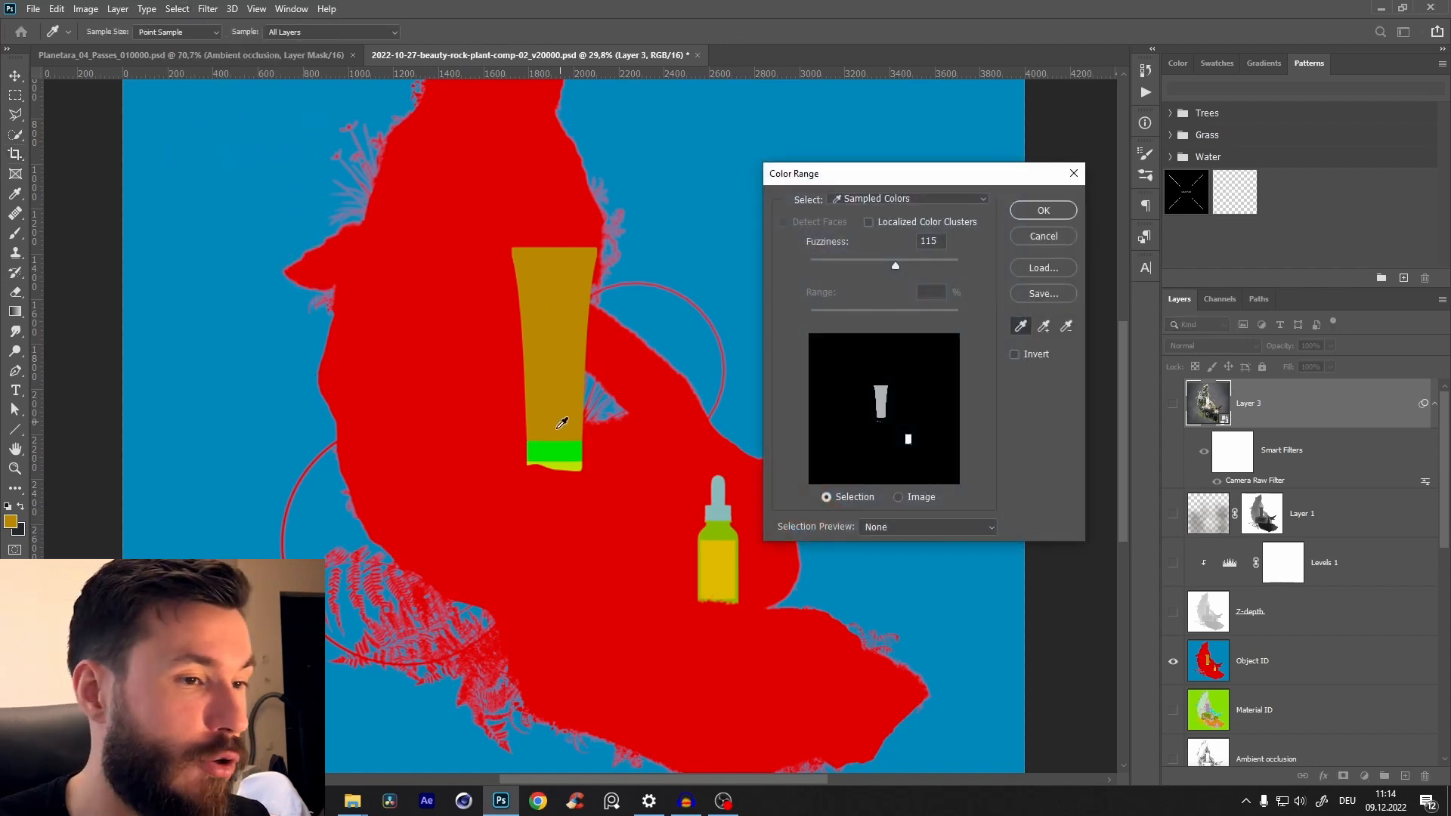
left_click(572, 456, "shift")
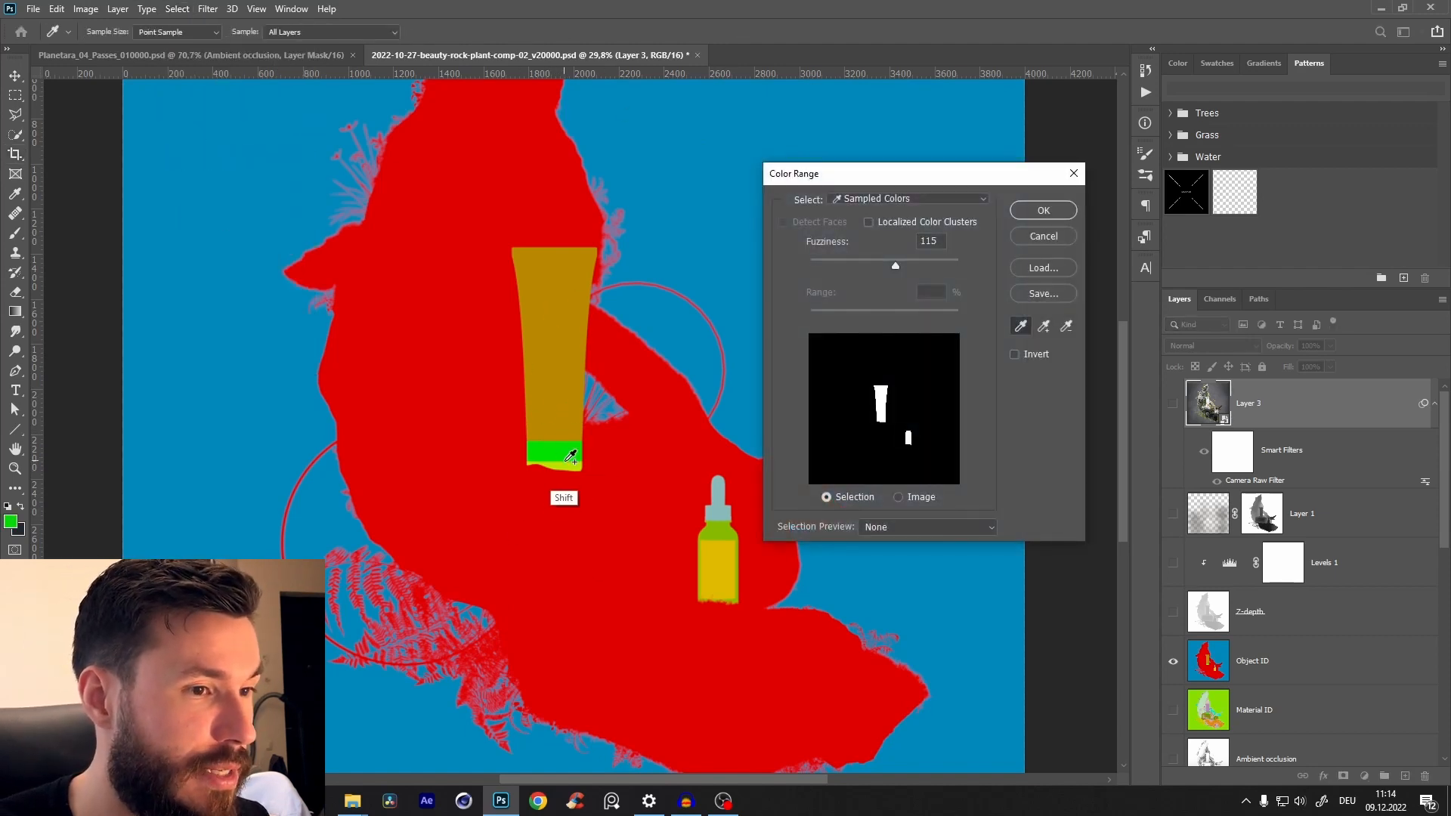
left_click(721, 551, "shift")
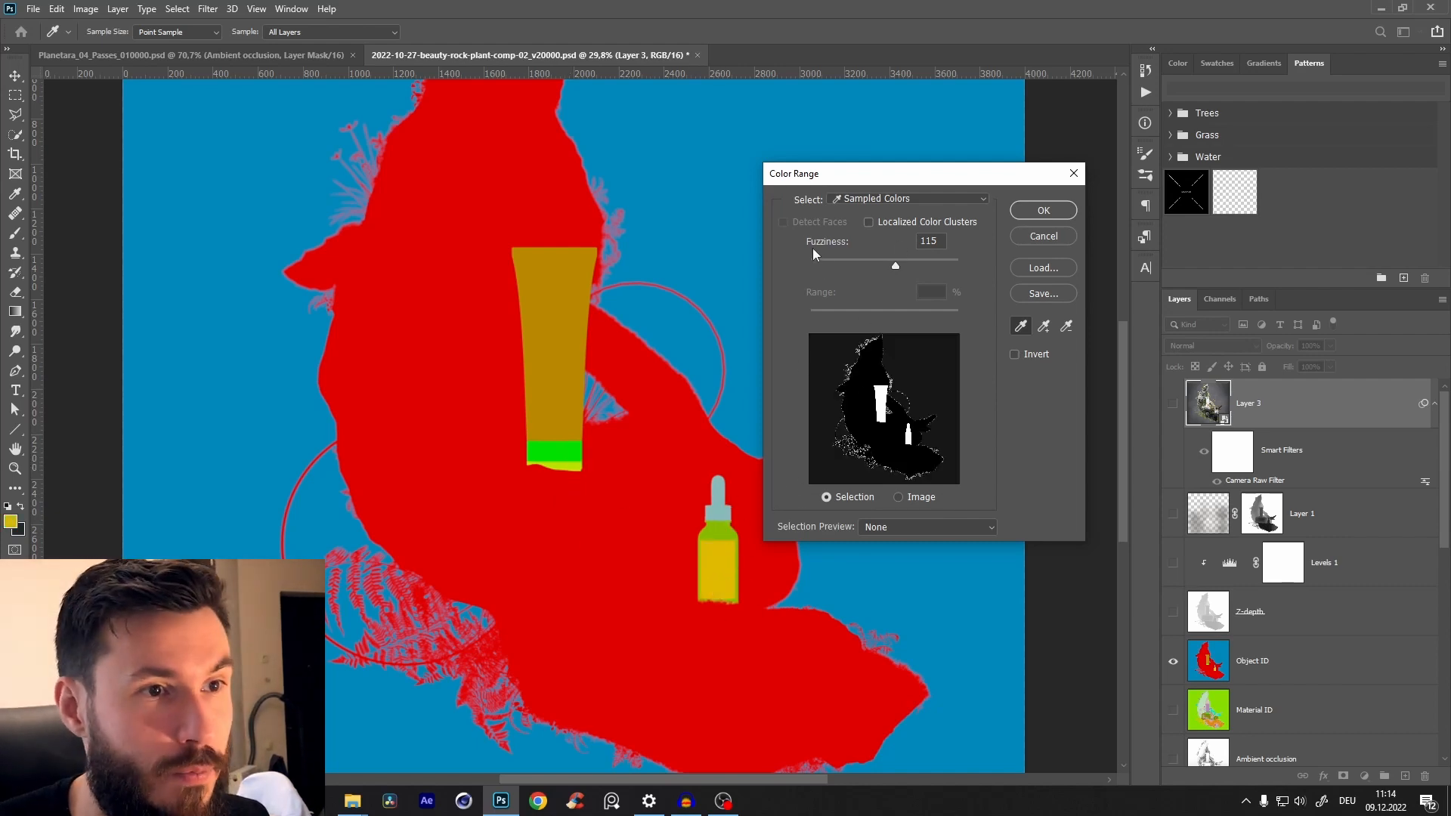
left_click_drag(895, 263, 825, 271)
left_click(1034, 218)
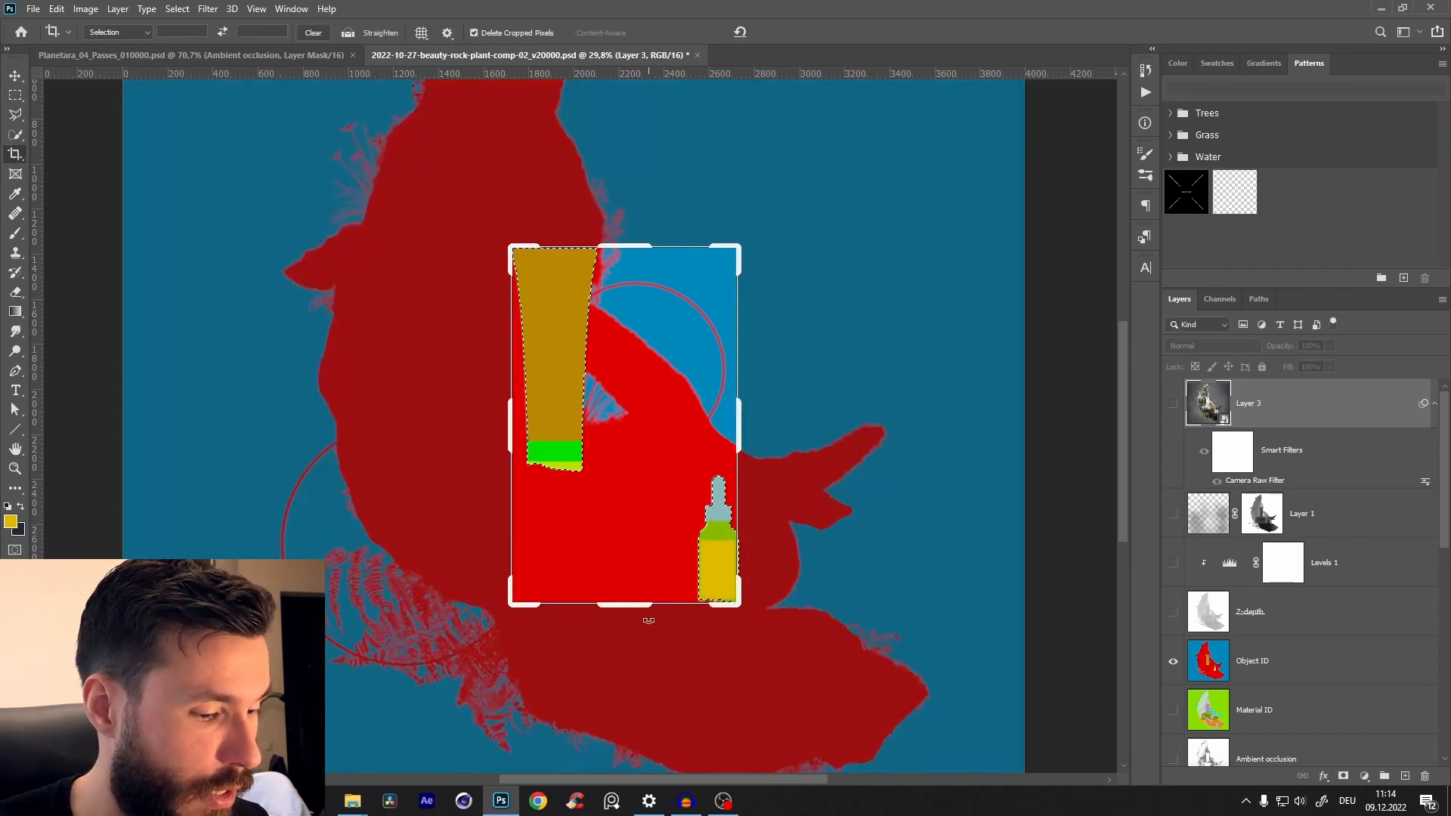
key("Escape")
key("v")
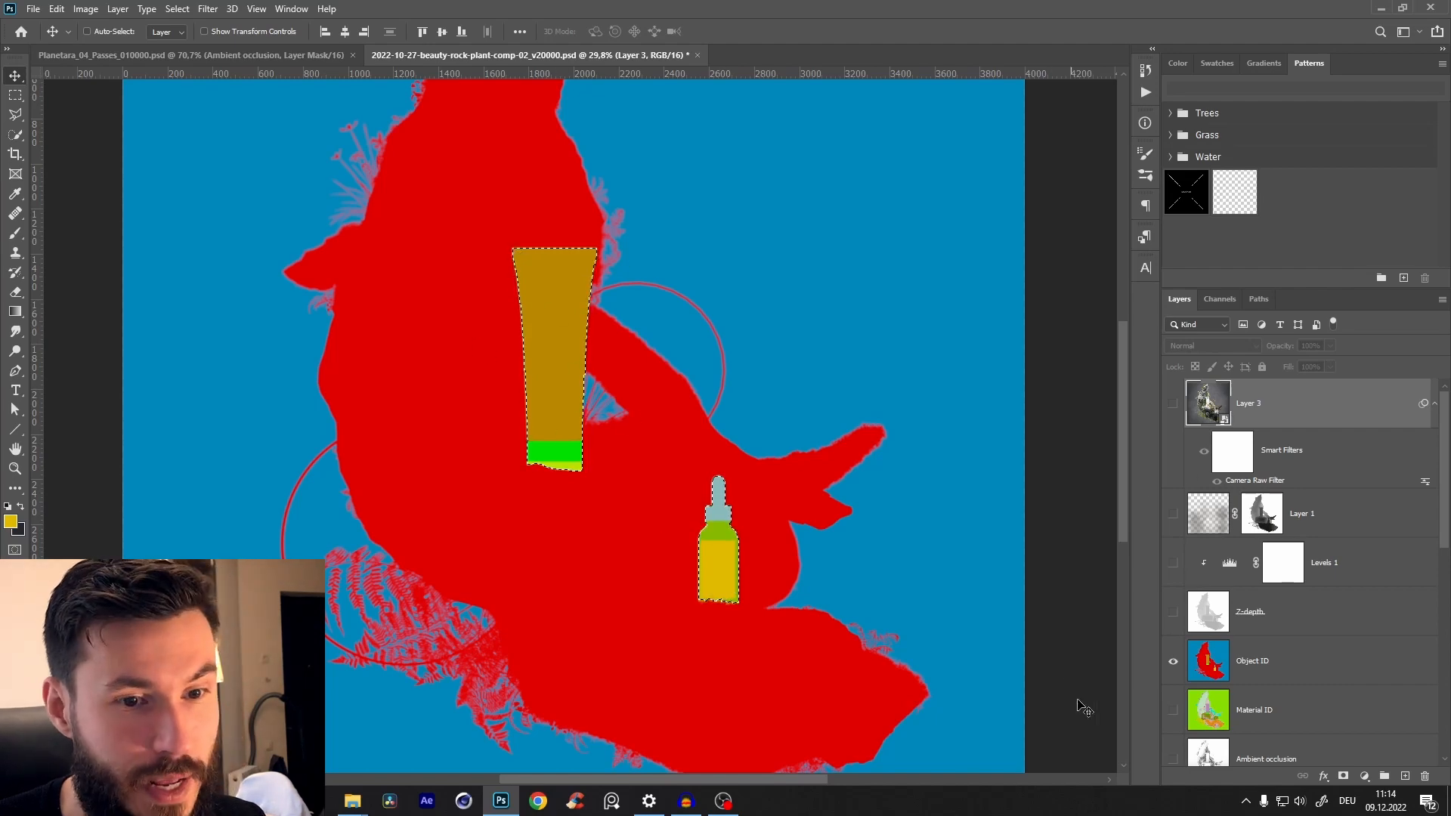
- Display only the Denoised beauty layer and copy the selected tube and dropper bottle to a new layer
left_click_drag(1173, 612, 1173, 513)
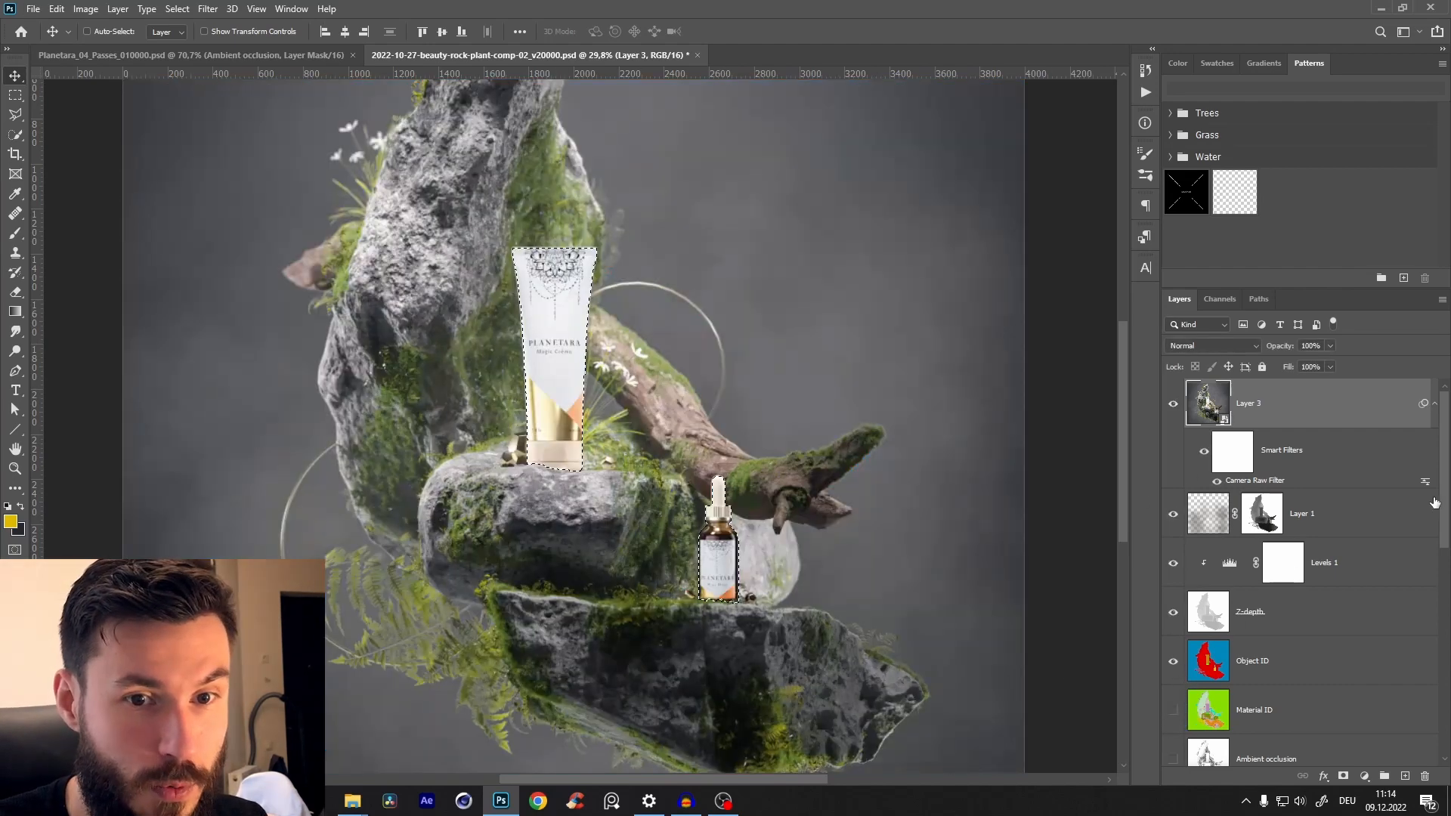
scroll(1445, 522, "down", 2)
scroll(1443, 552, "down", 5)
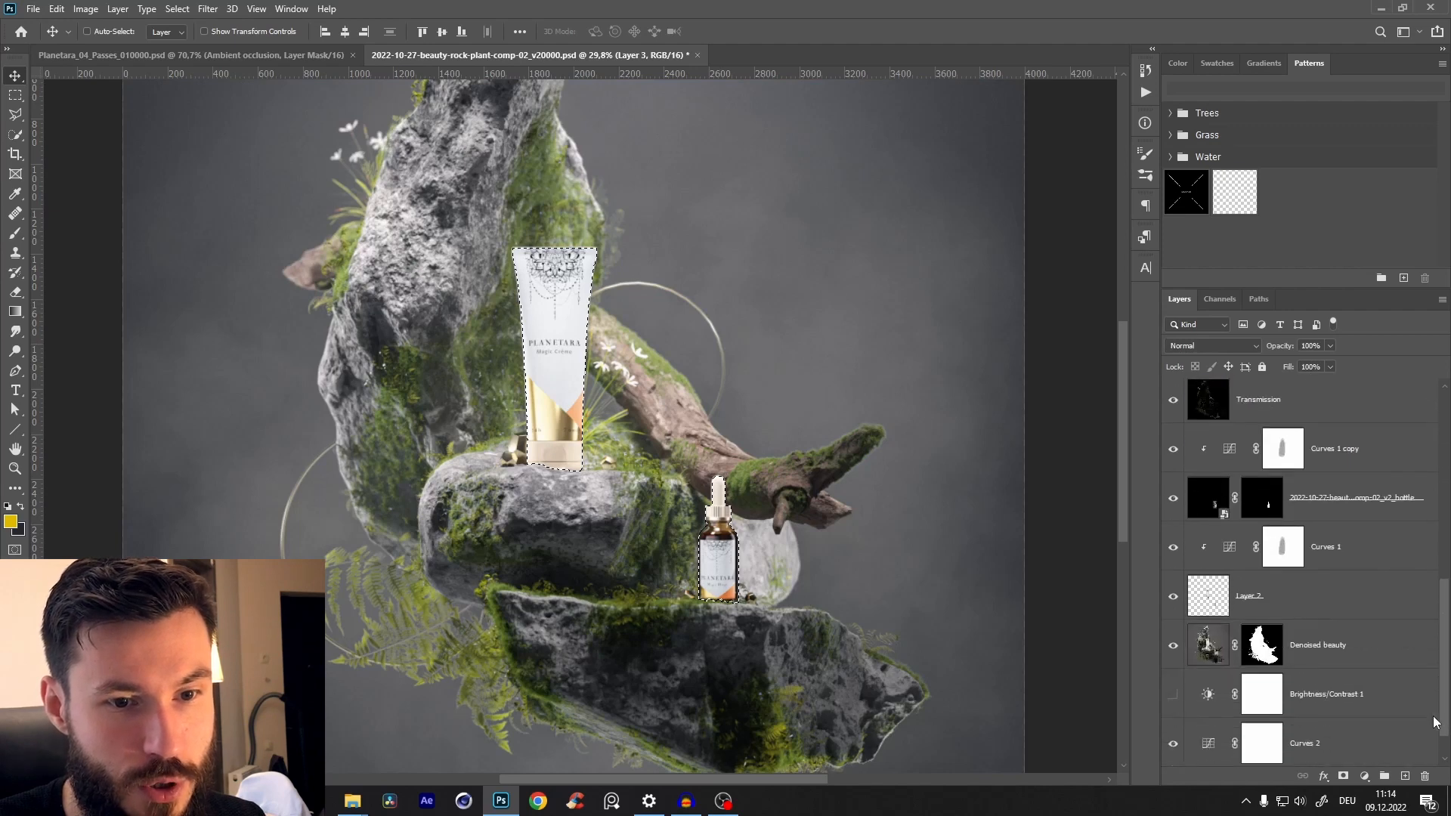
left_click(1171, 616, "alt")
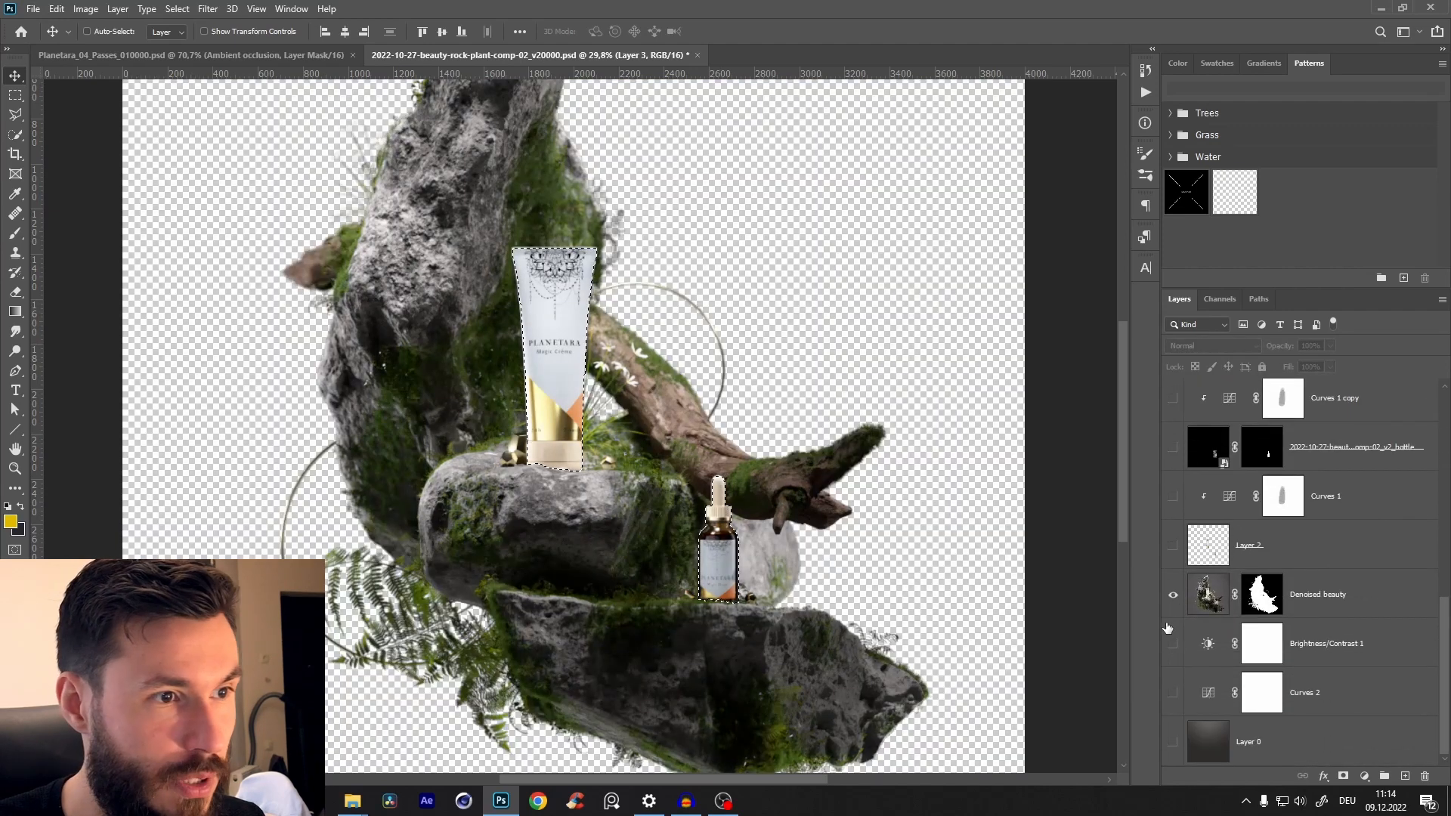
key("ctrl+j")
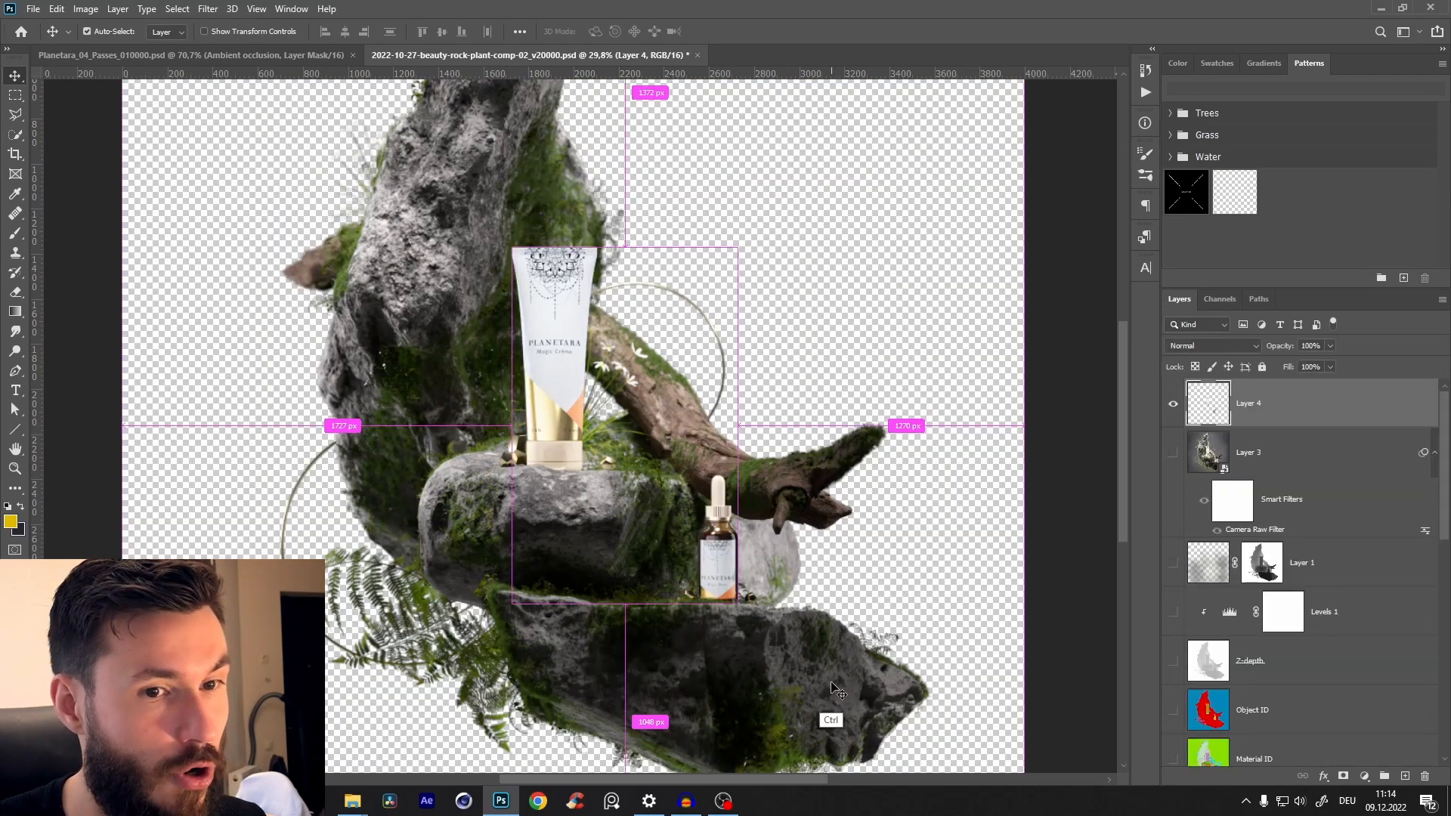
- Examine the copied products on their own and make Layer 3 visible again beneath them
left_click(1170, 399, "alt")
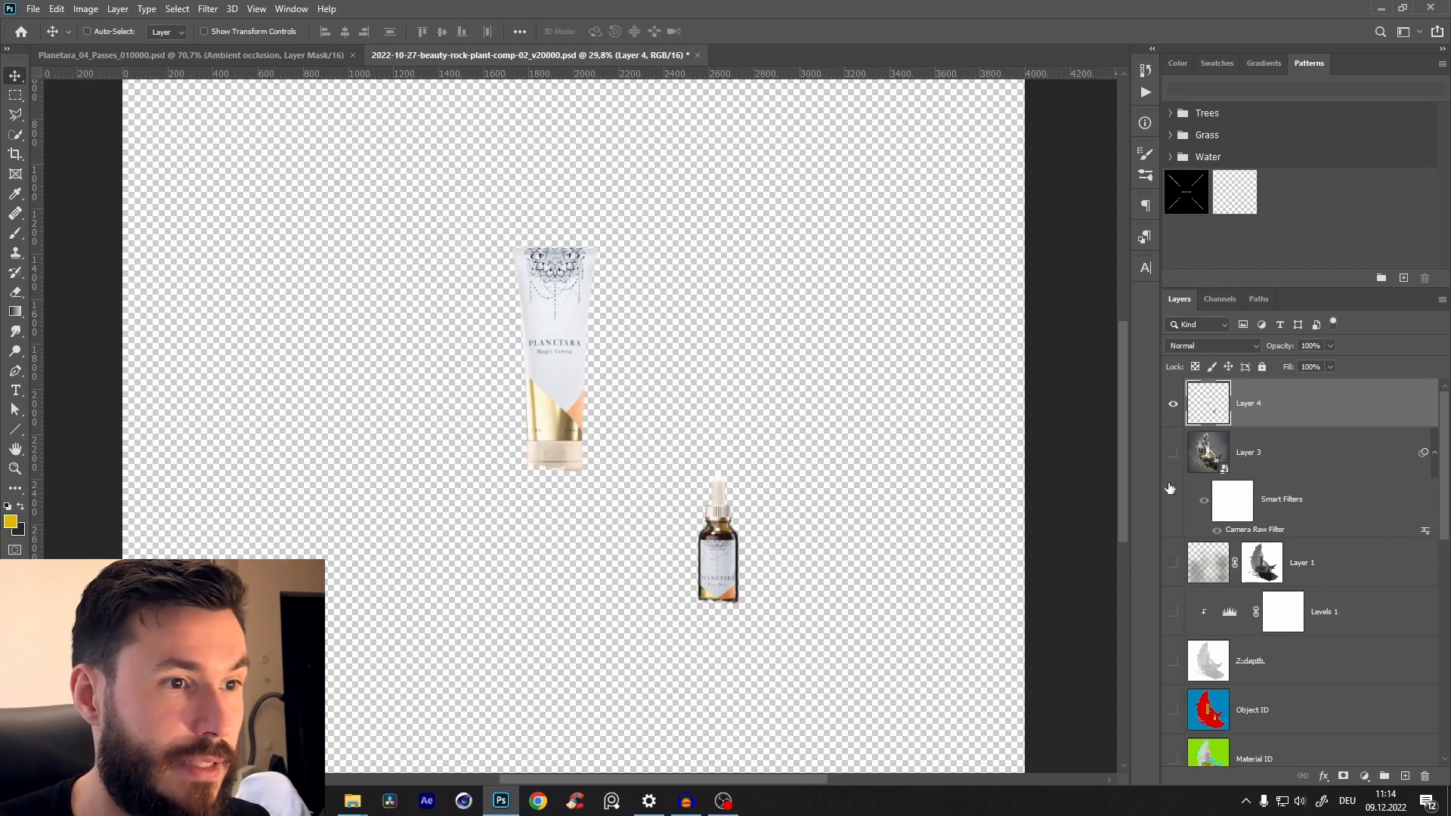
key("z")
left_click_drag(644, 497, 1093, 457)
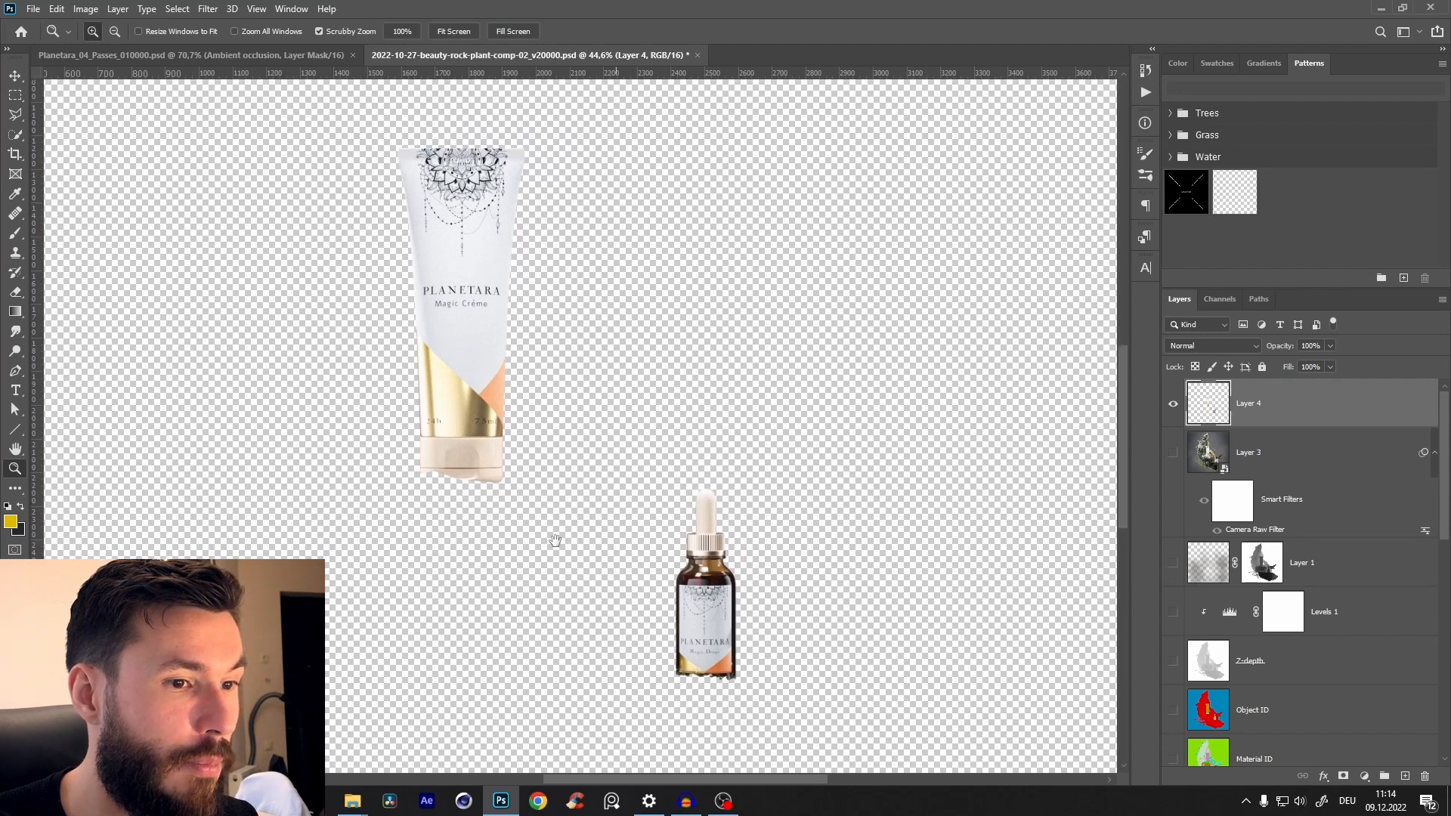
left_click_drag(1064, 502, 971, 484)
left_click(1363, 776)
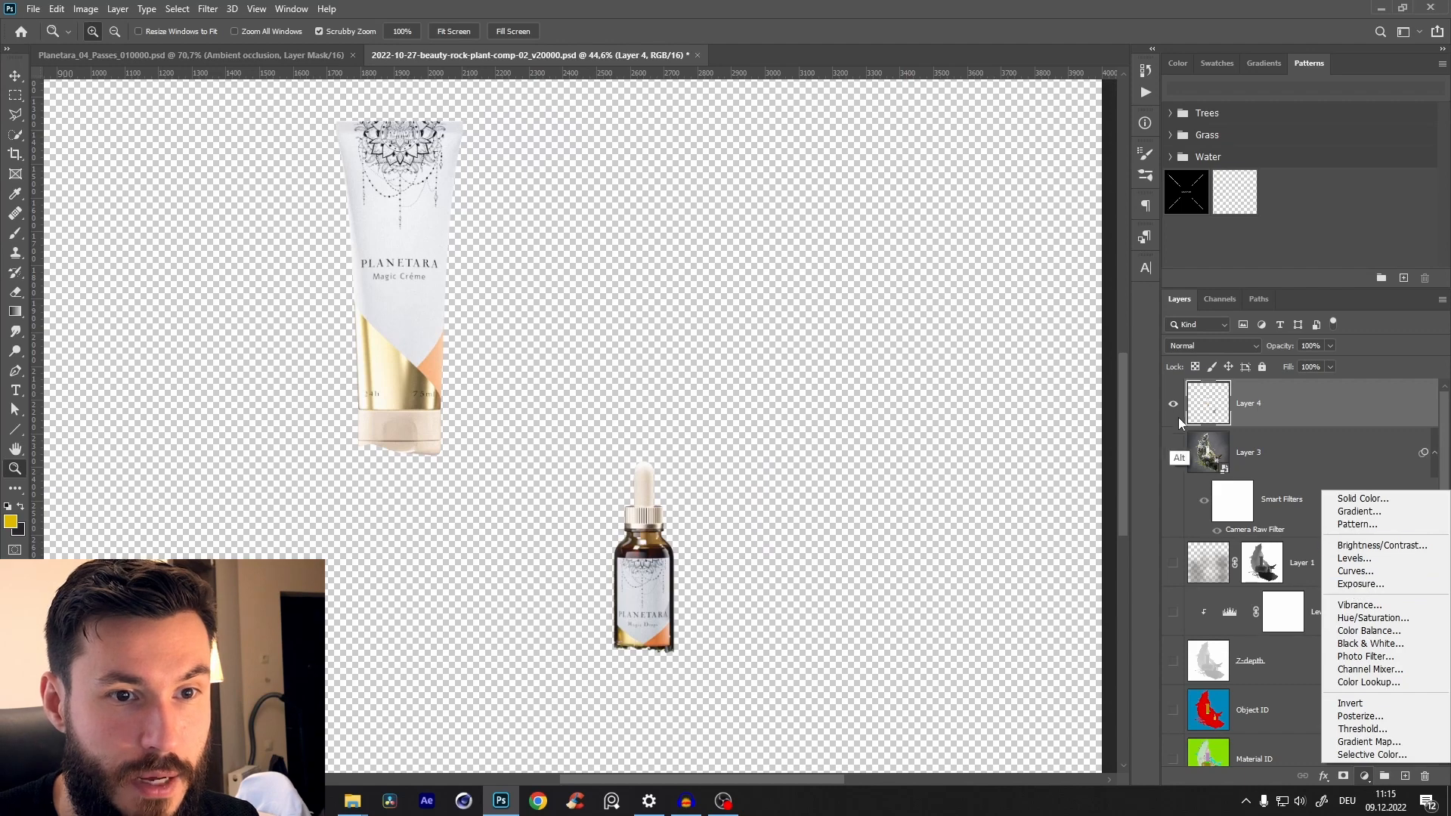
left_click(1172, 452)
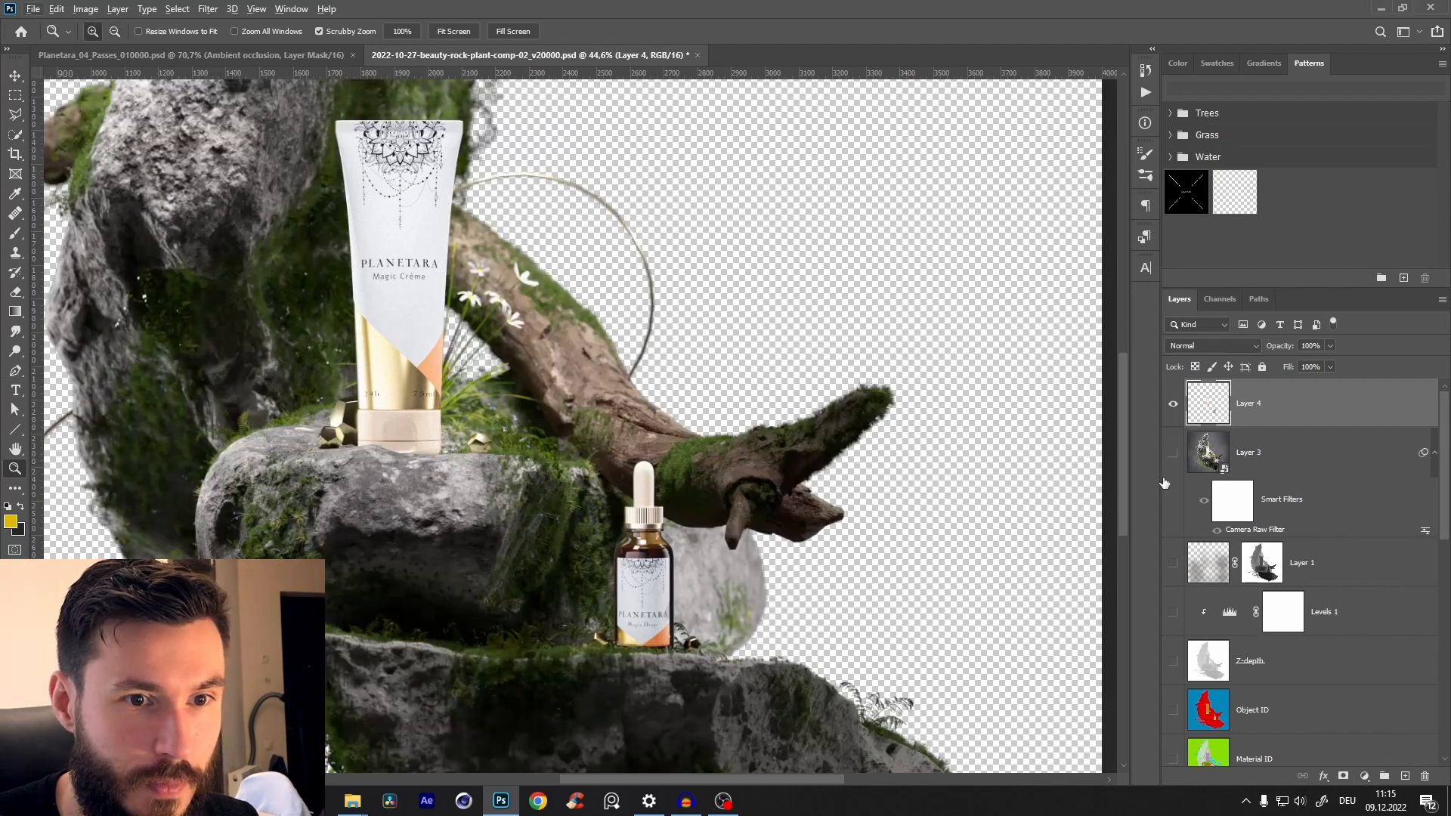
left_click(1173, 451)
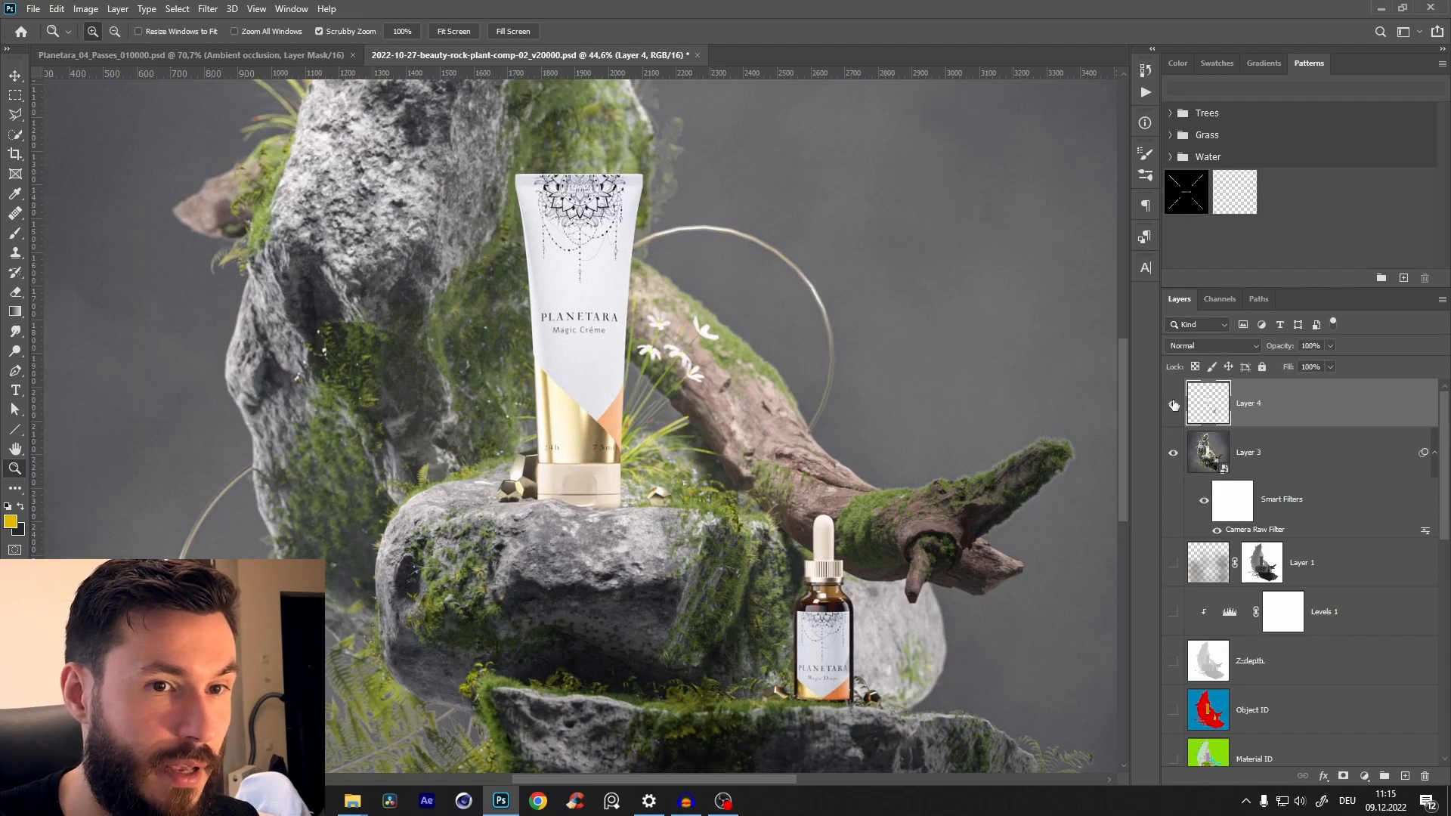
- Add an Exposure adjustment clipped to Layer 3 below the product layer and set its exposure to -1.99
left_click(1366, 776)
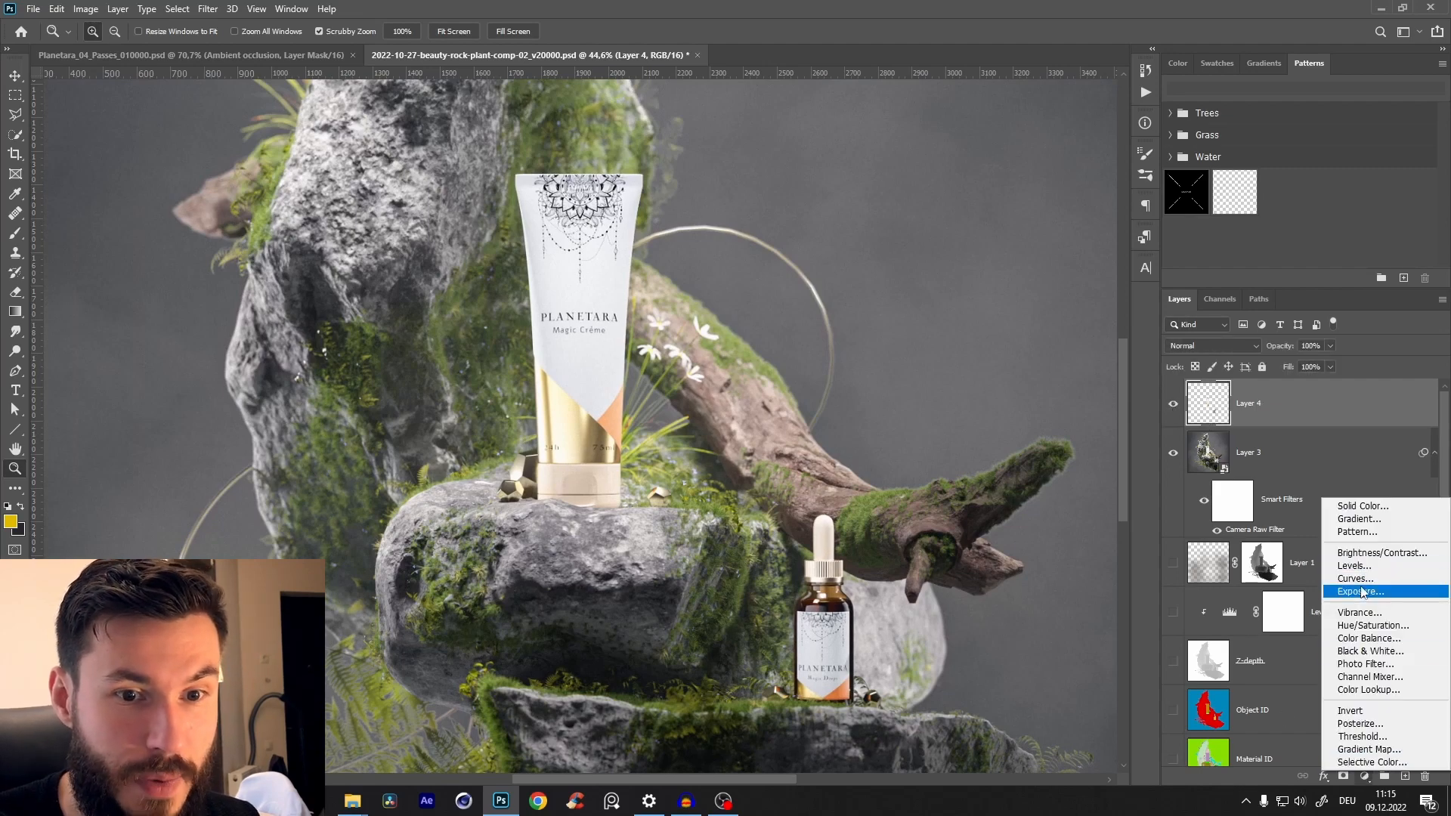
left_click(1220, 491)
left_click(1364, 776)
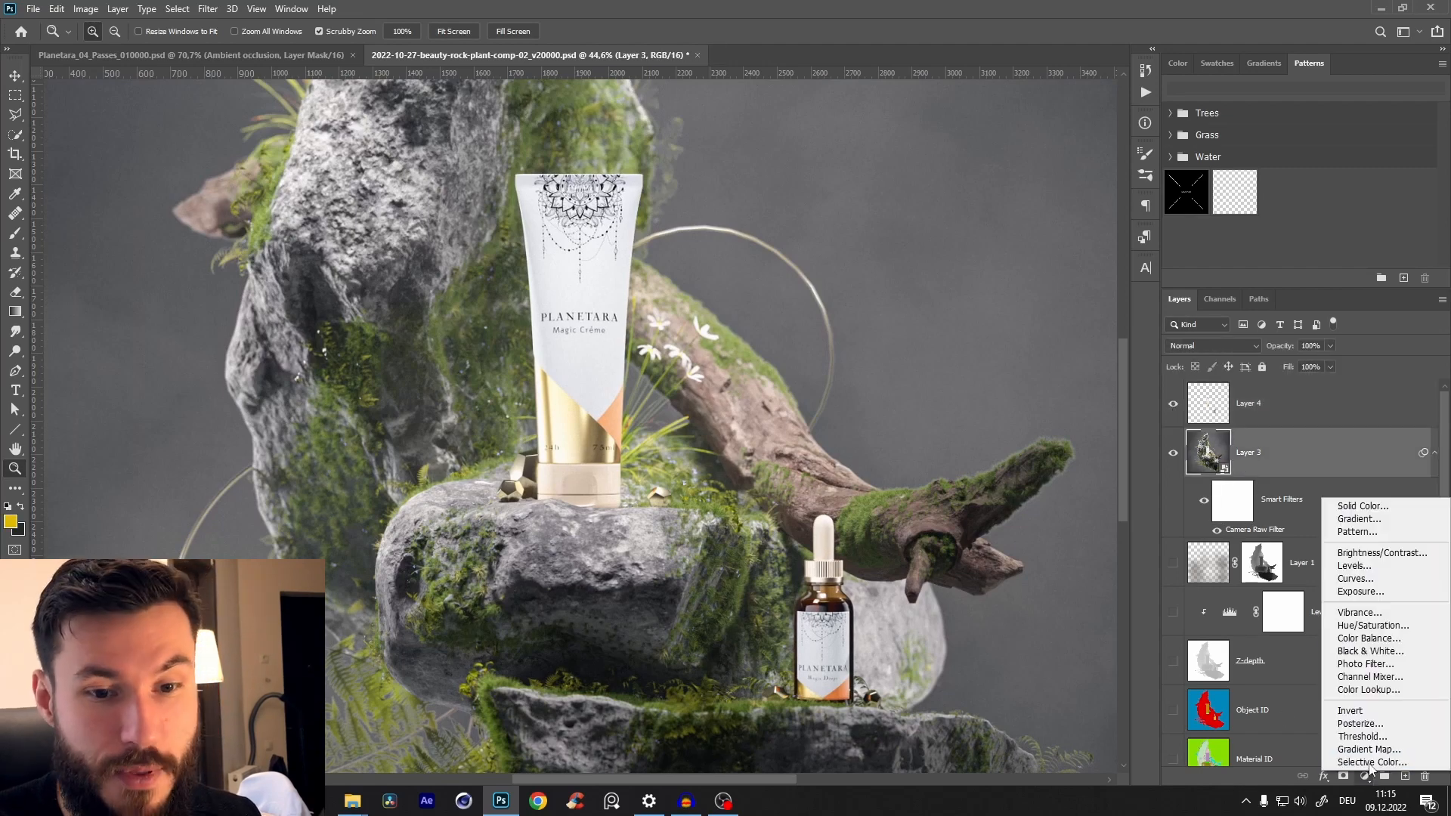
left_click(1363, 594)
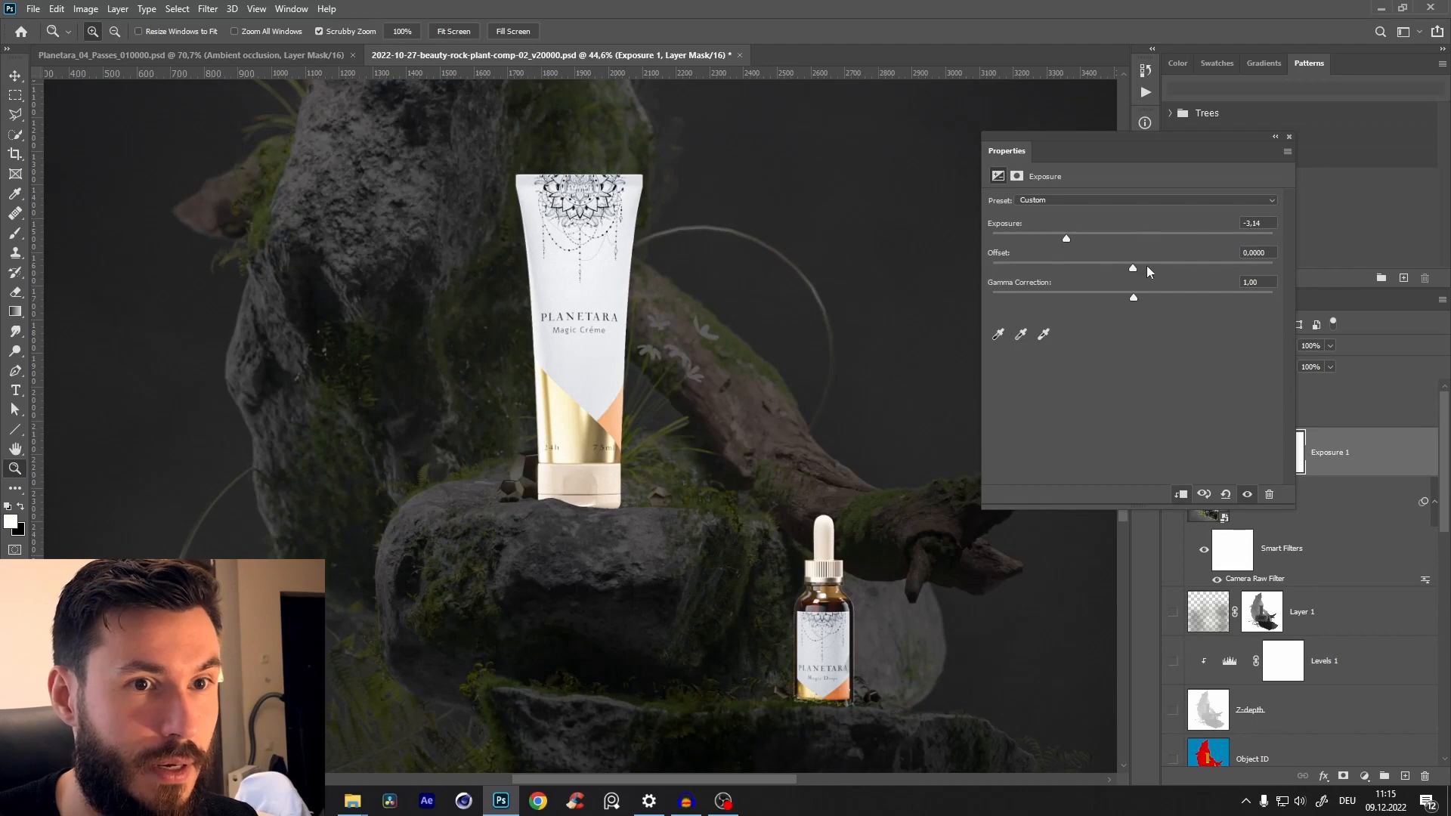
left_click_drag(1066, 239, 1088, 239)
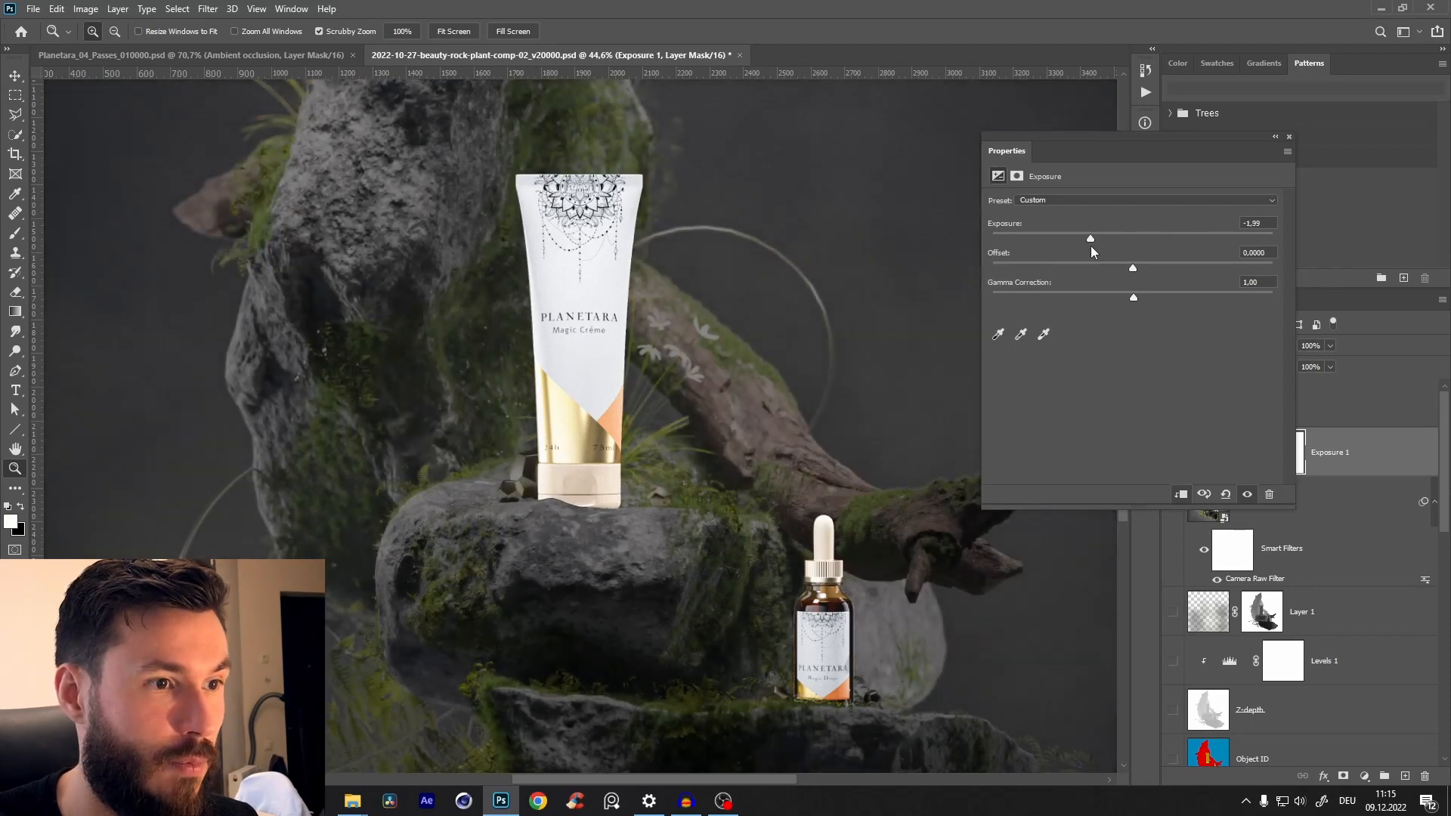
left_click(597, 379)
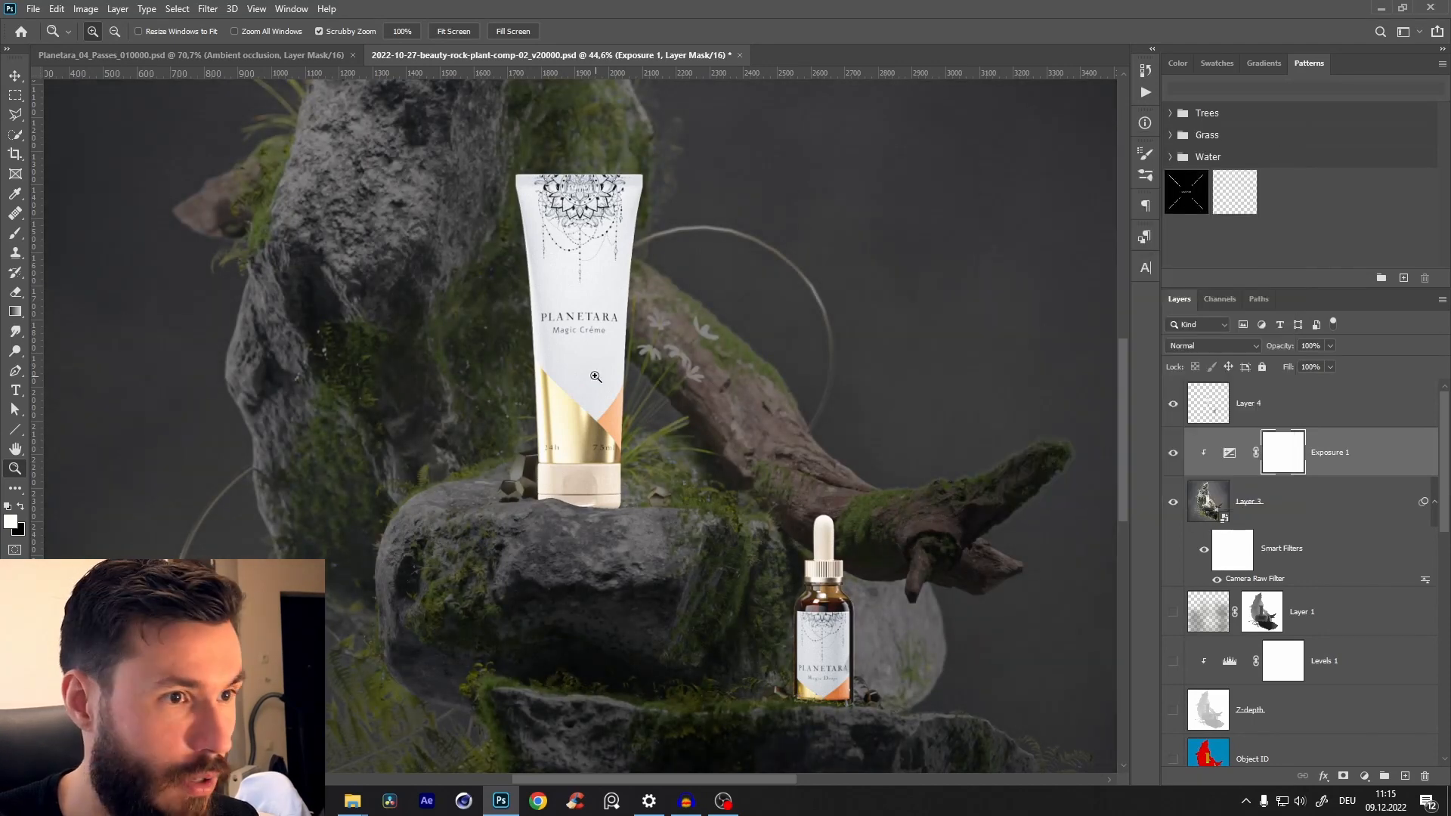
- Compare the darkened scene with and without the cut-out product layer
left_click(1173, 404)
left_click(1173, 405)
scroll(695, 368, "down", 6)
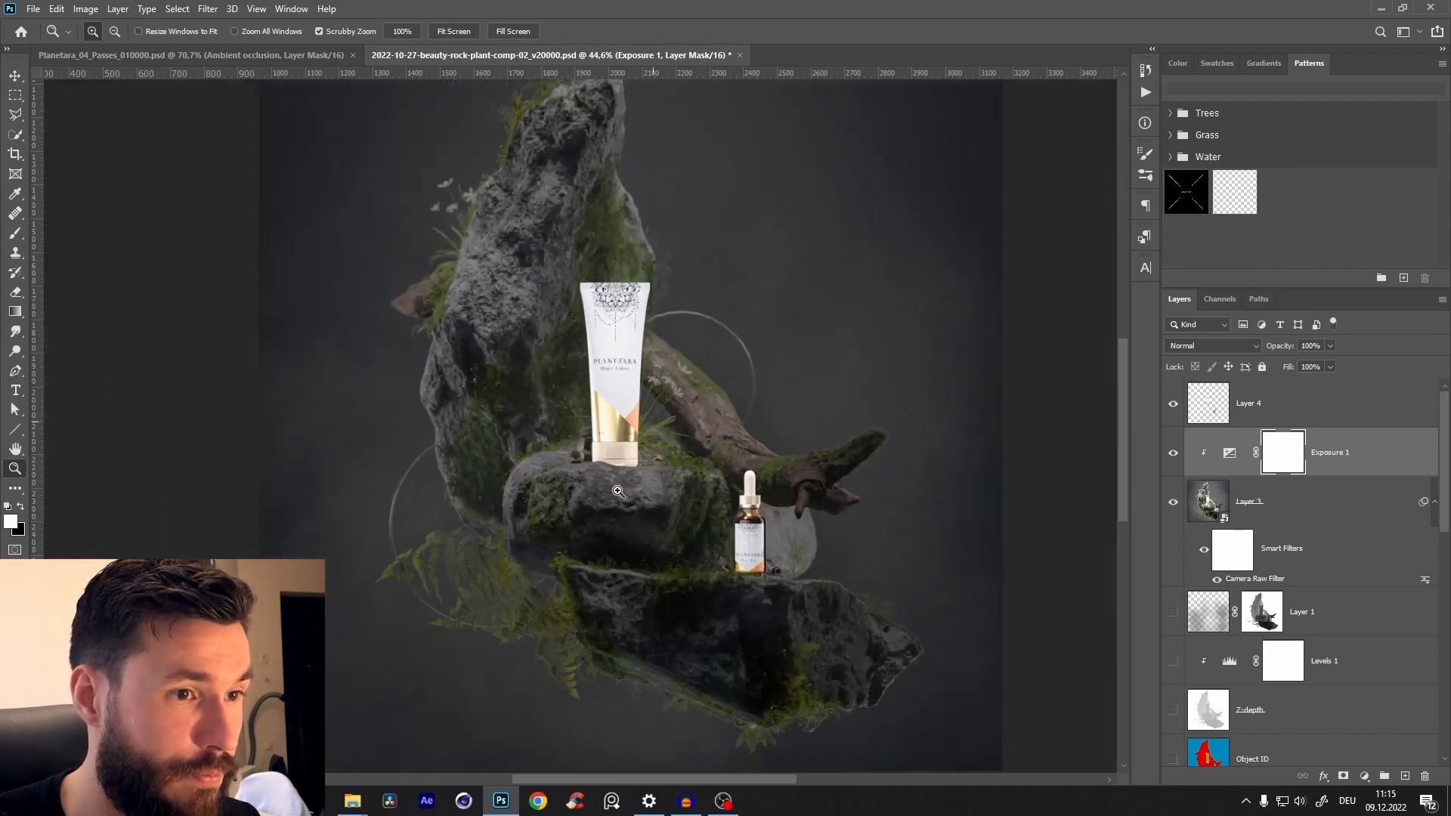
left_click_drag(694, 368, 1020, 267)
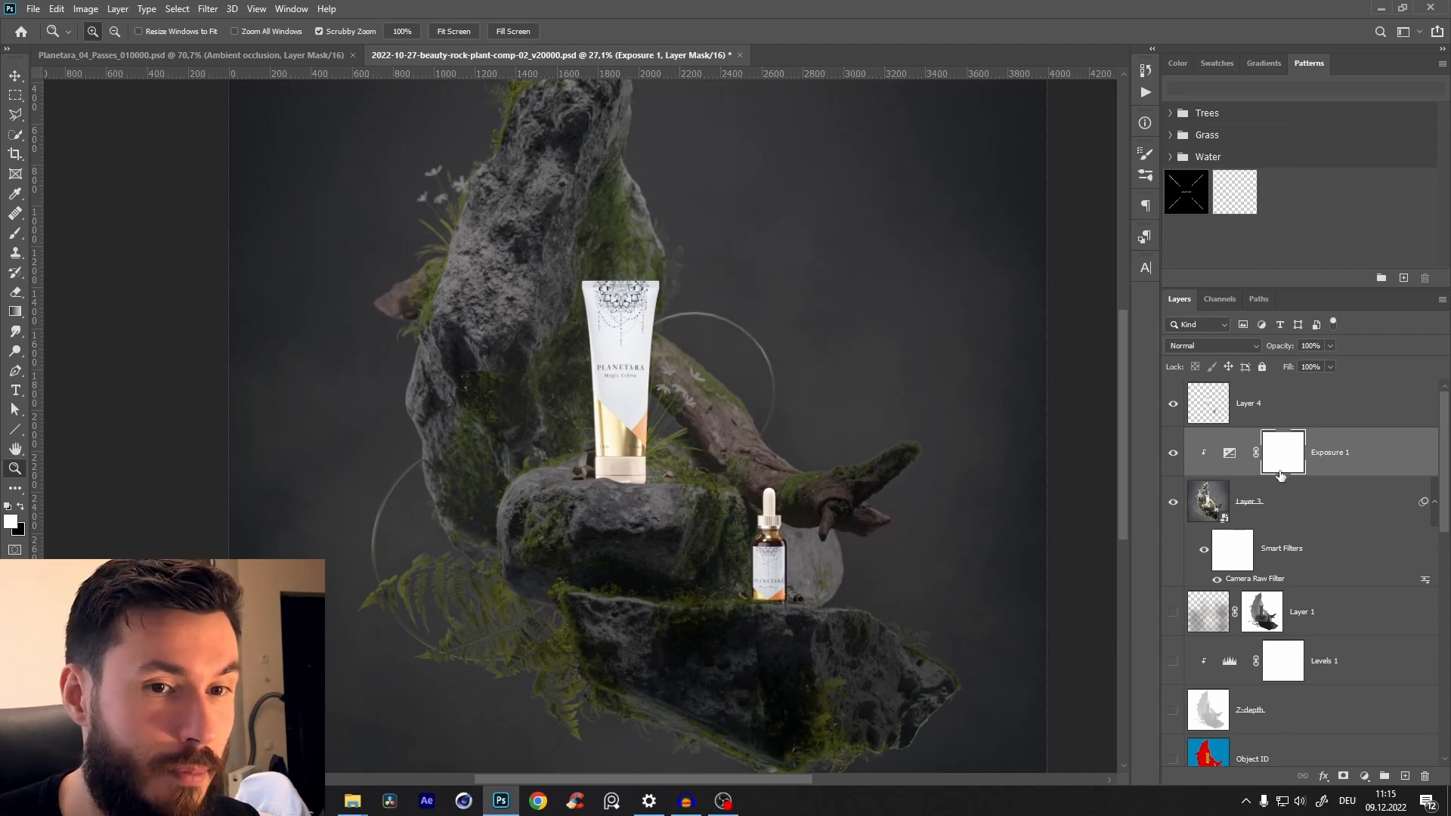
- Paint black on the Exposure mask around the cream tube's base and rock with a large soft brush at 20% opacity
key("b")
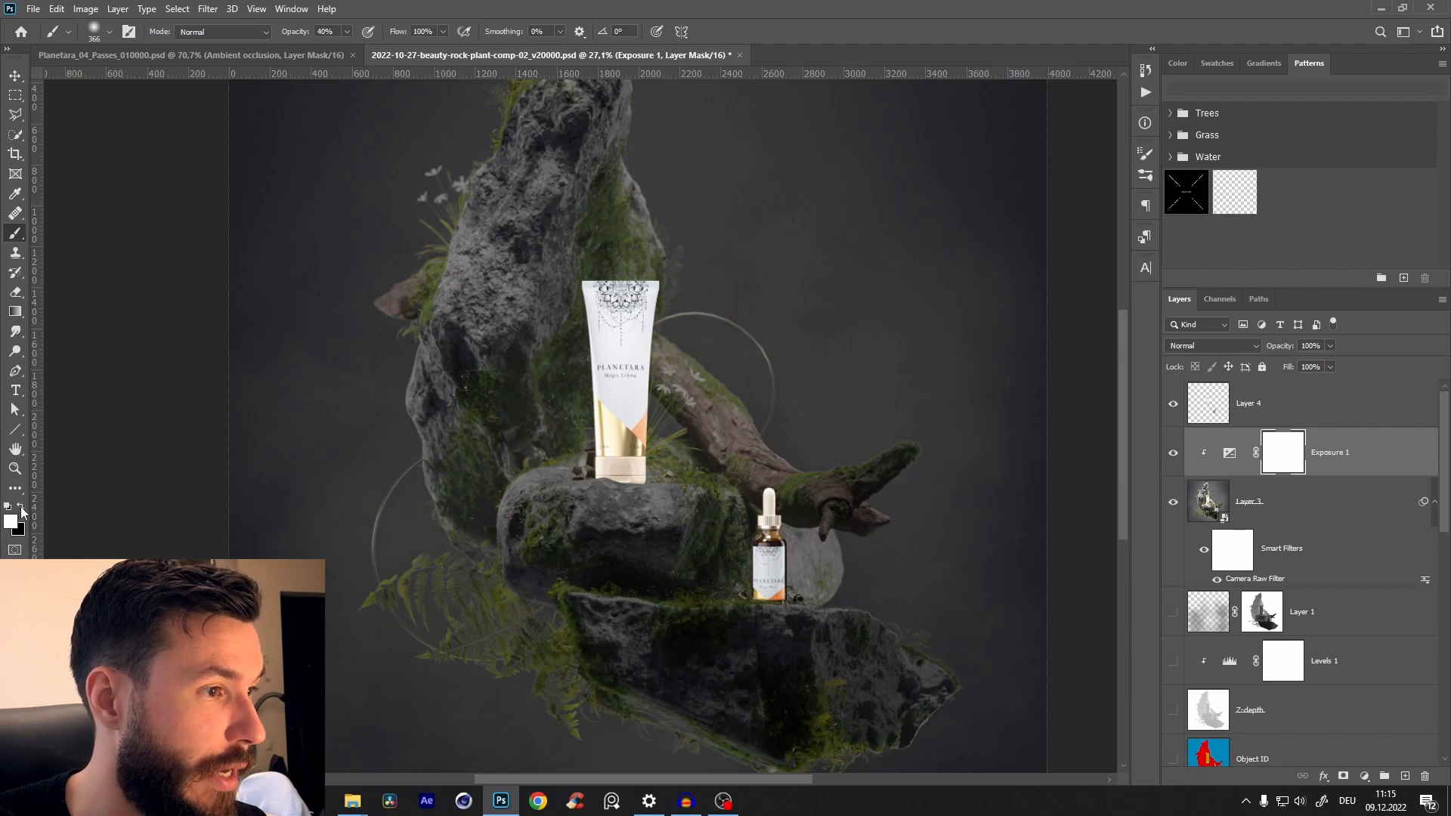
right_click(529, 537, "alt")
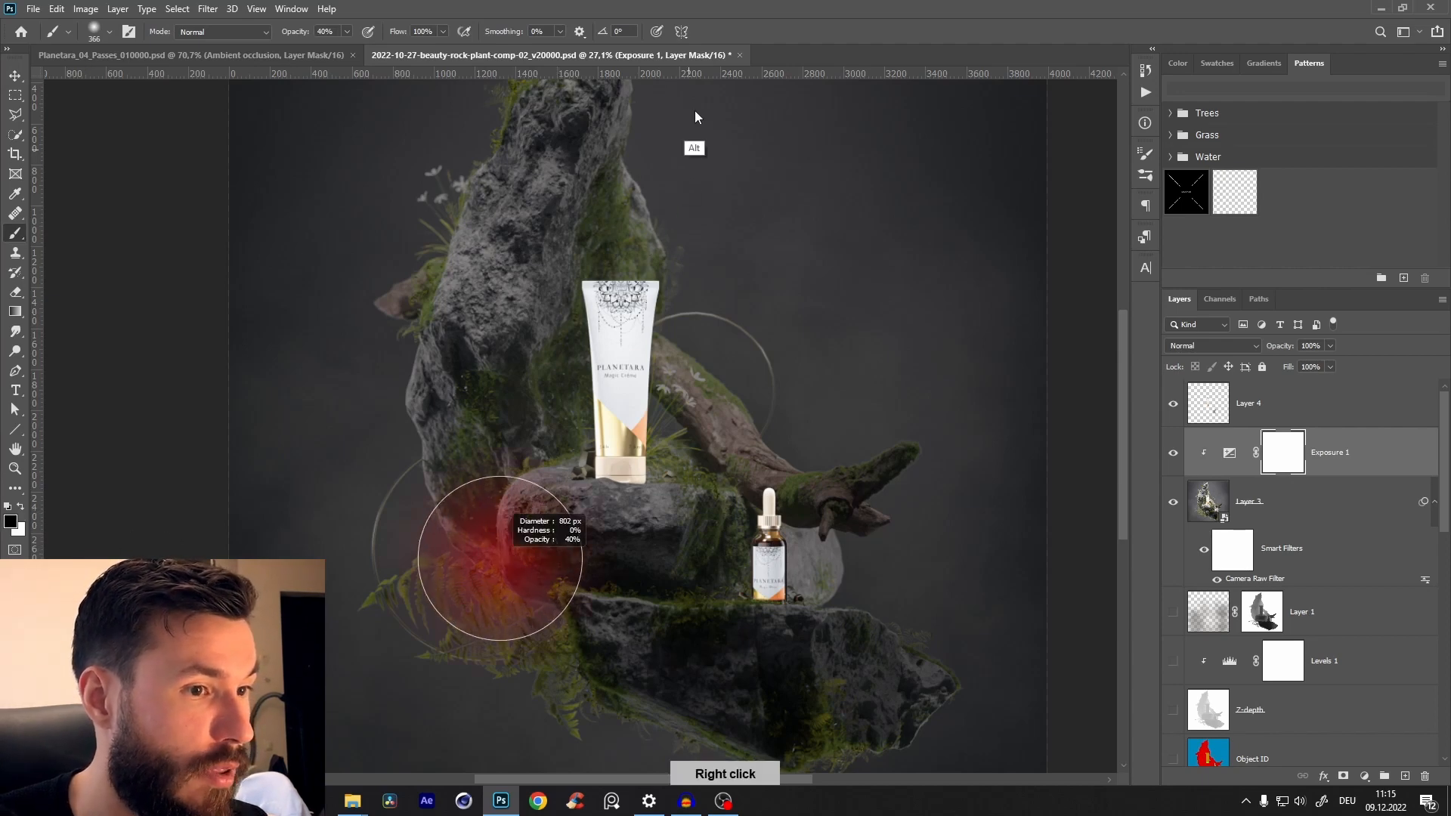
key("2")
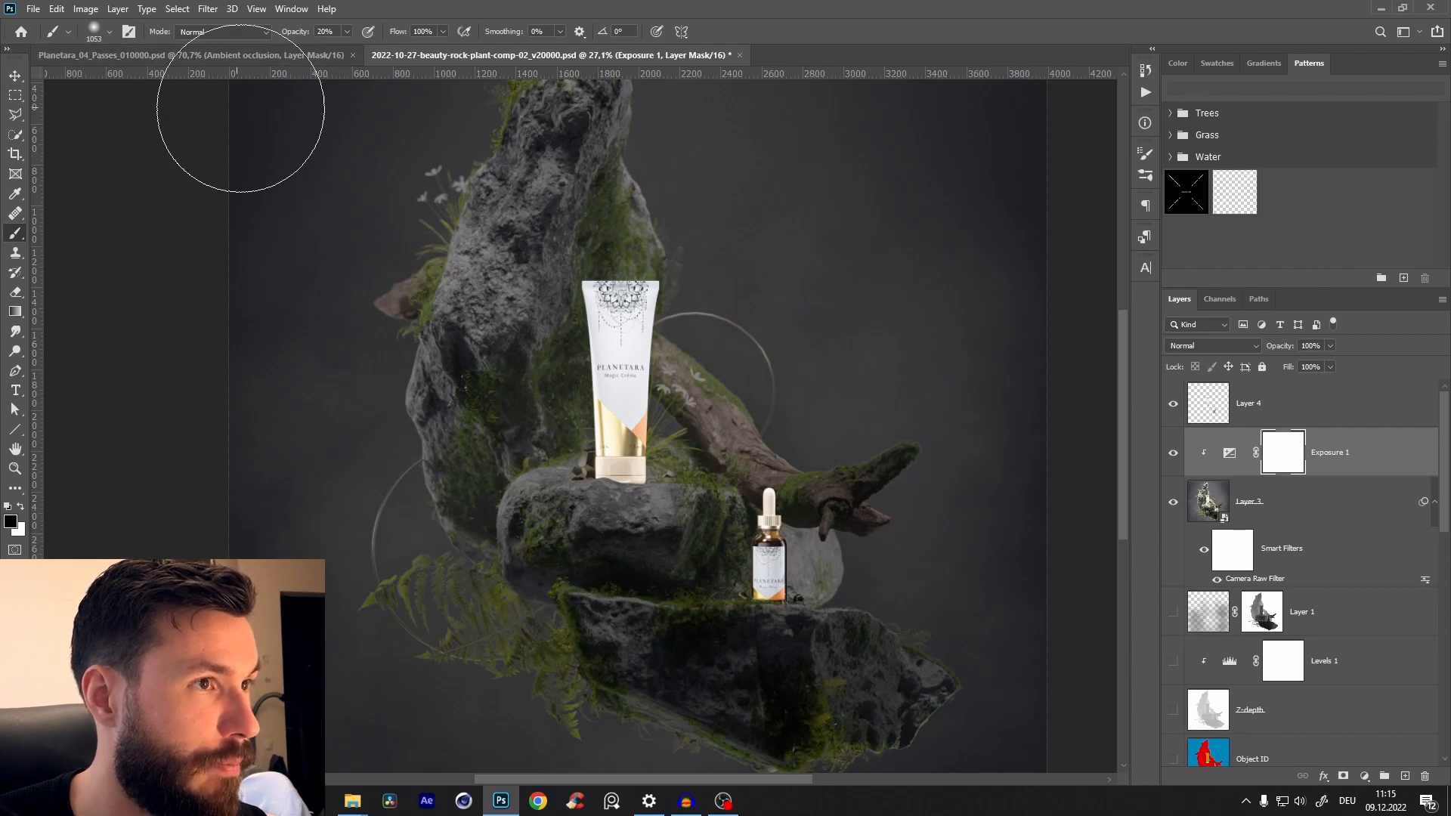
mouse_move(596, 528)
left_mouse_down()
mouse_move(599, 502)
mouse_move(518, 501)
mouse_move(582, 469)
mouse_move(669, 507)
mouse_move(486, 521)
left_mouse_up()
- Brush the Exposure mask around the dropper bottle's base with a smaller 425 px brush and check the whole composite
key("x")
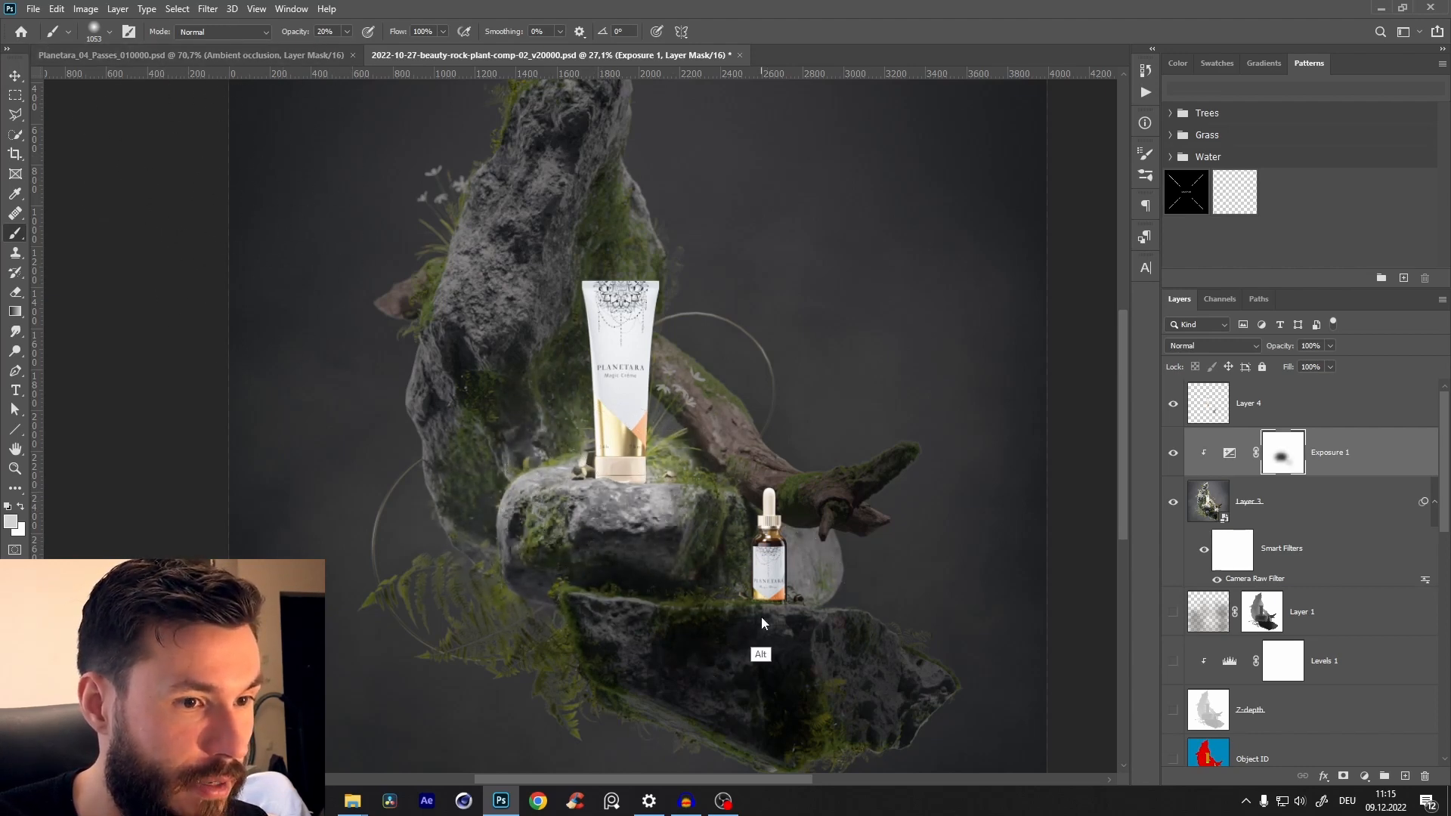
right_click(728, 609, "alt")
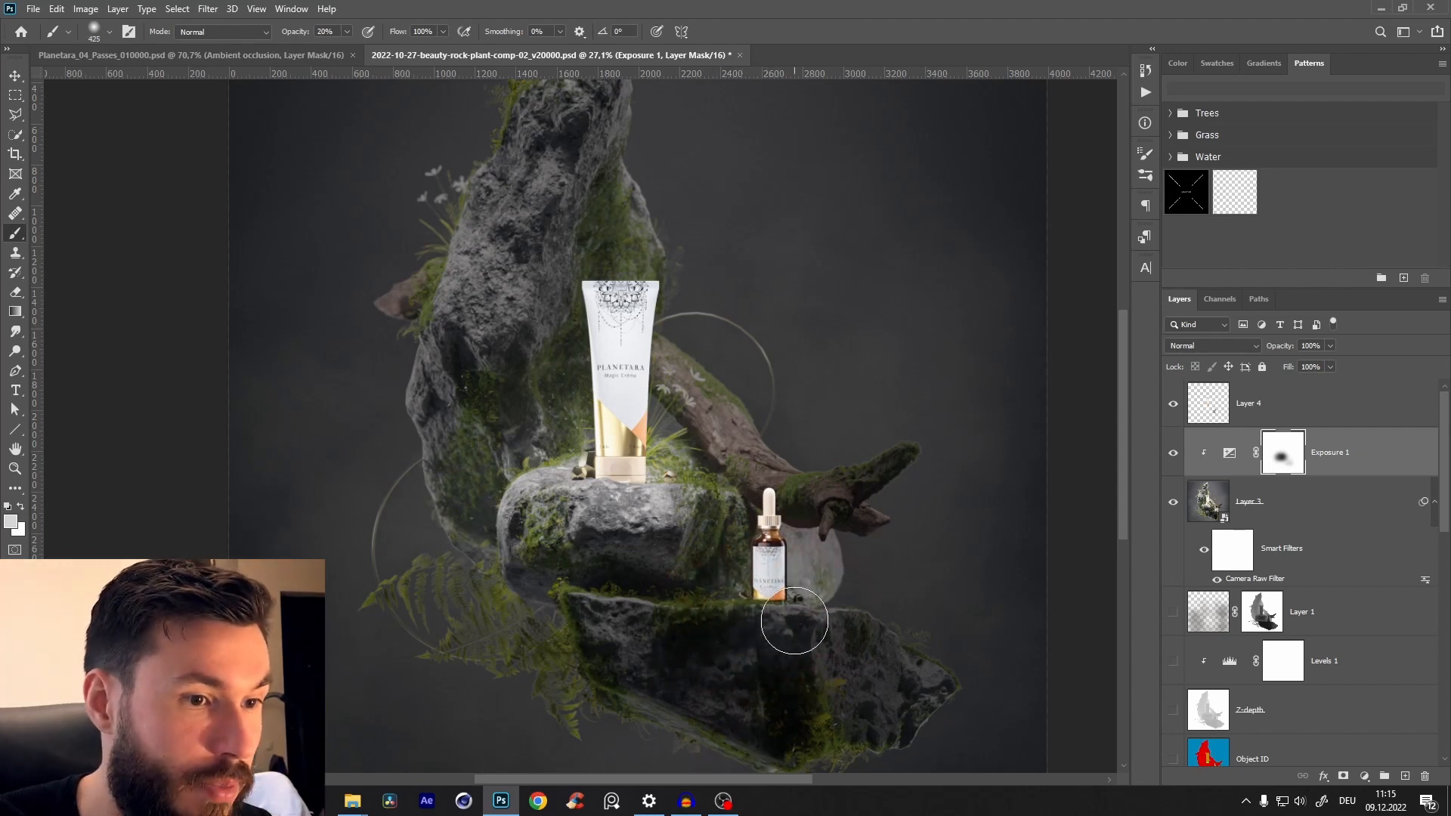
left_click_drag(772, 592, 817, 635)
key("z")
scroll(745, 464, "down", 3)
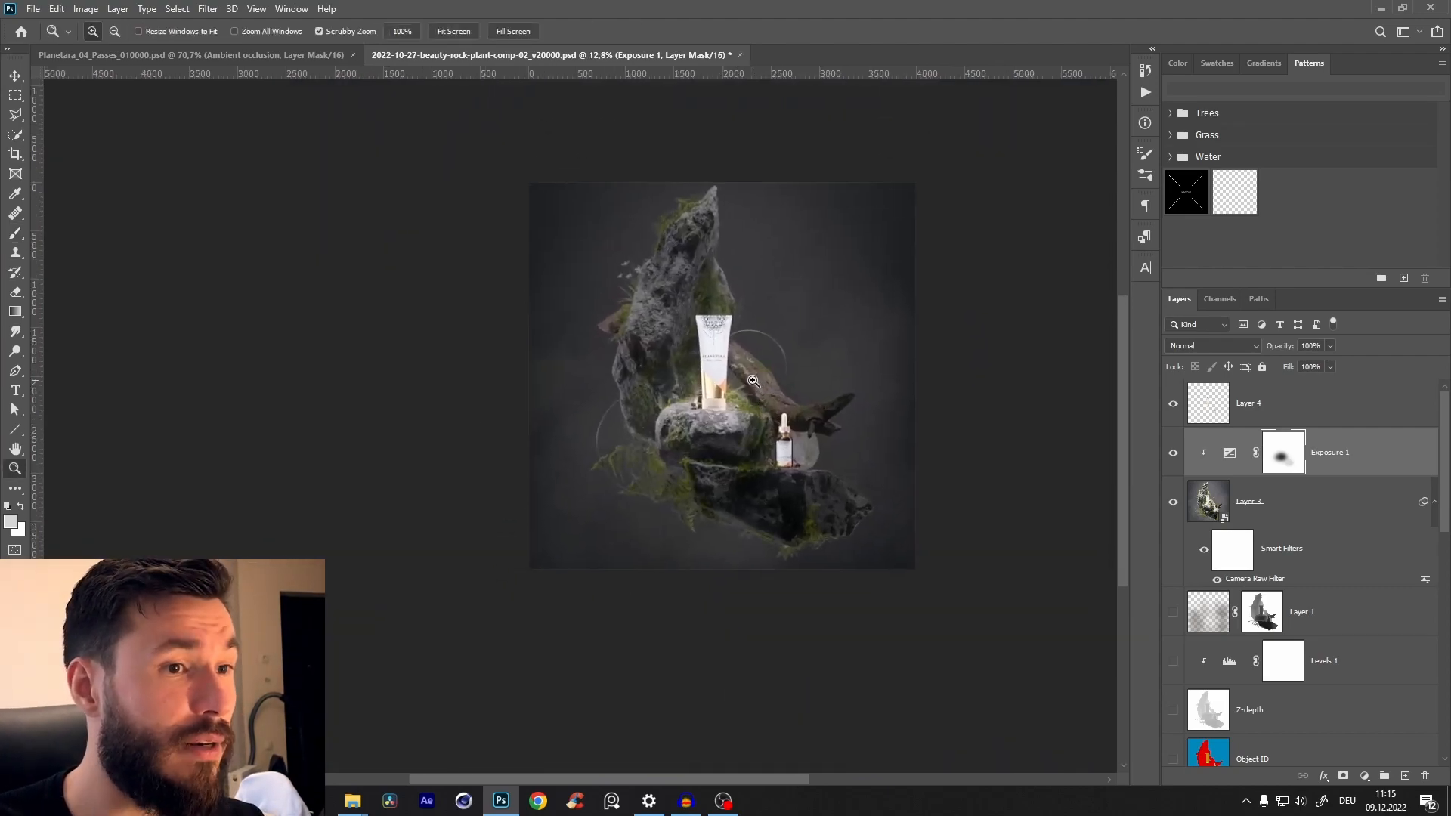
scroll(740, 347, "up", 5)
- Switch to the Planetara_04_Passes_010000.psd document and add a new empty layer above Layer 1
left_click(268, 55)
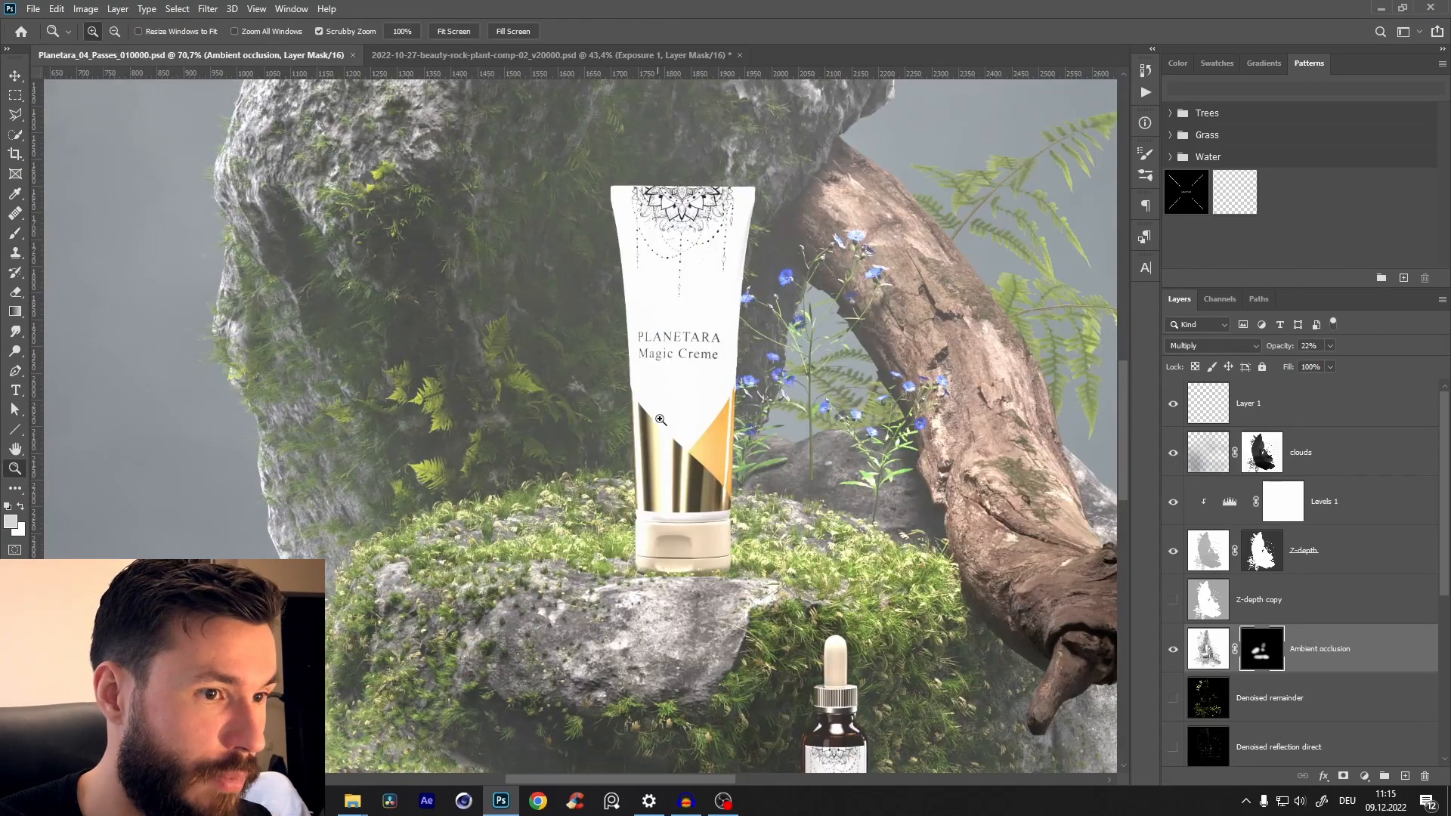
scroll(669, 425, "down", 4)
scroll(669, 426, "up", 5)
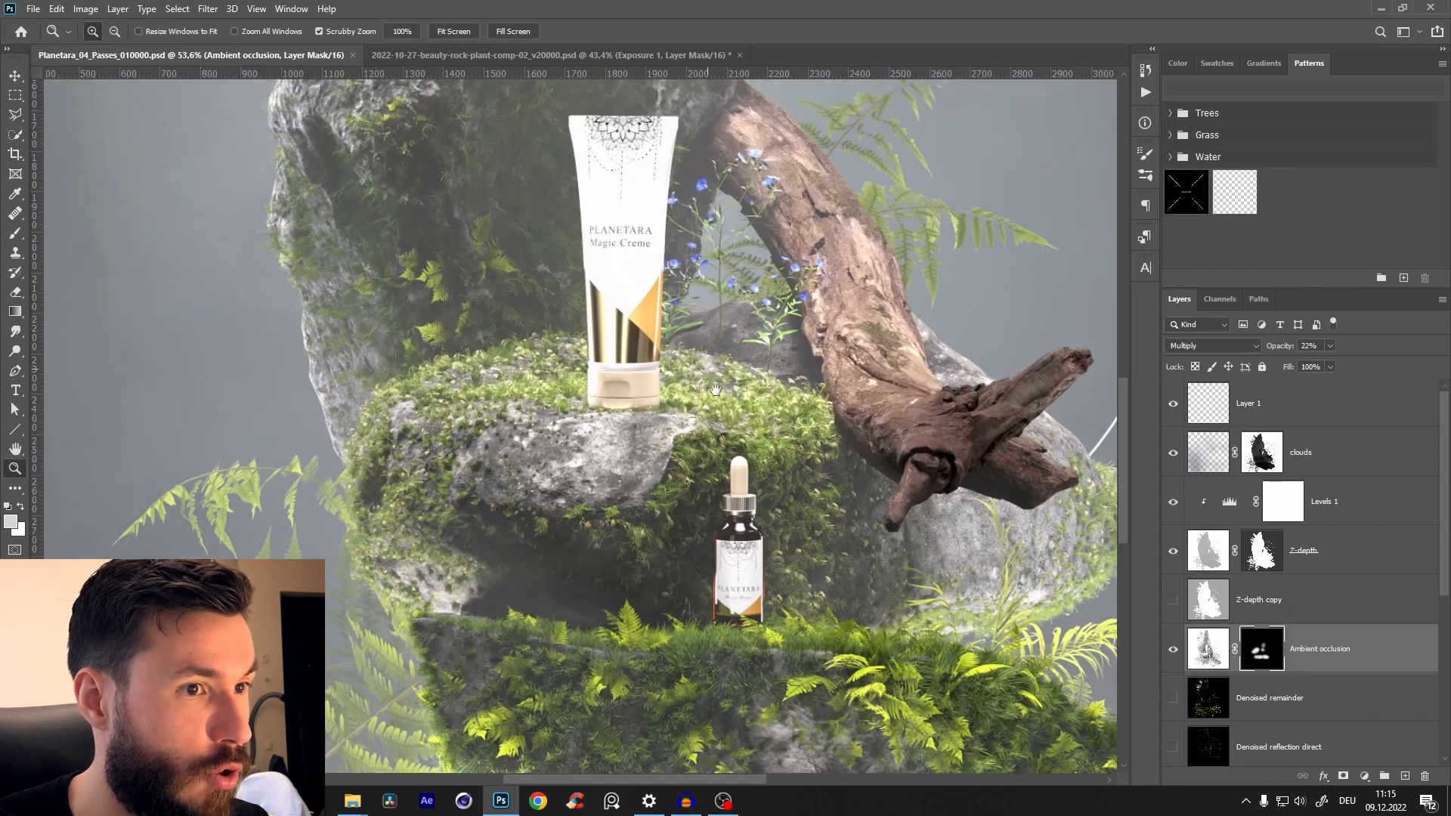
scroll(649, 433, "down", 3)
left_click_drag(676, 394, 801, 396)
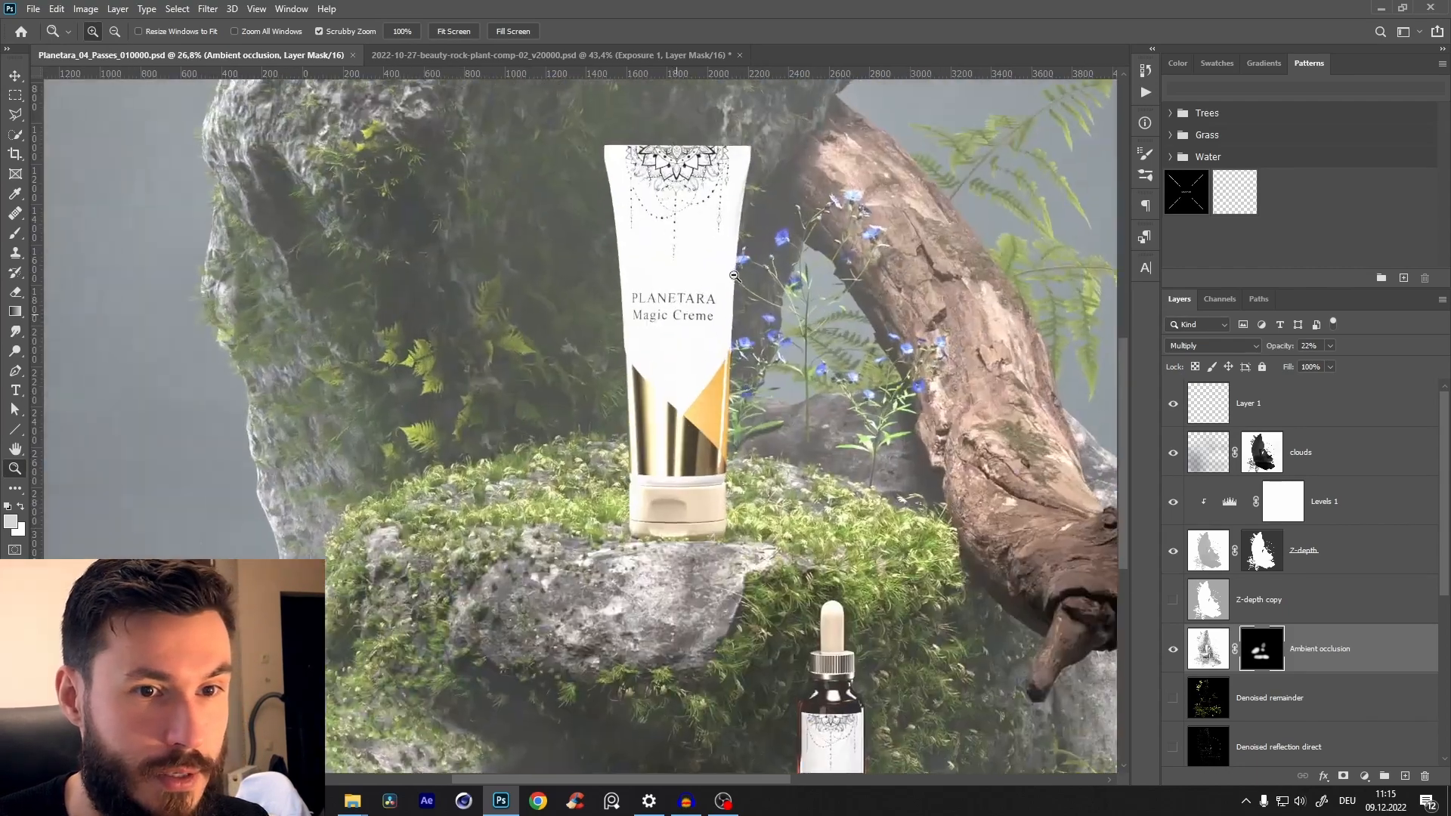
left_click(1272, 406)
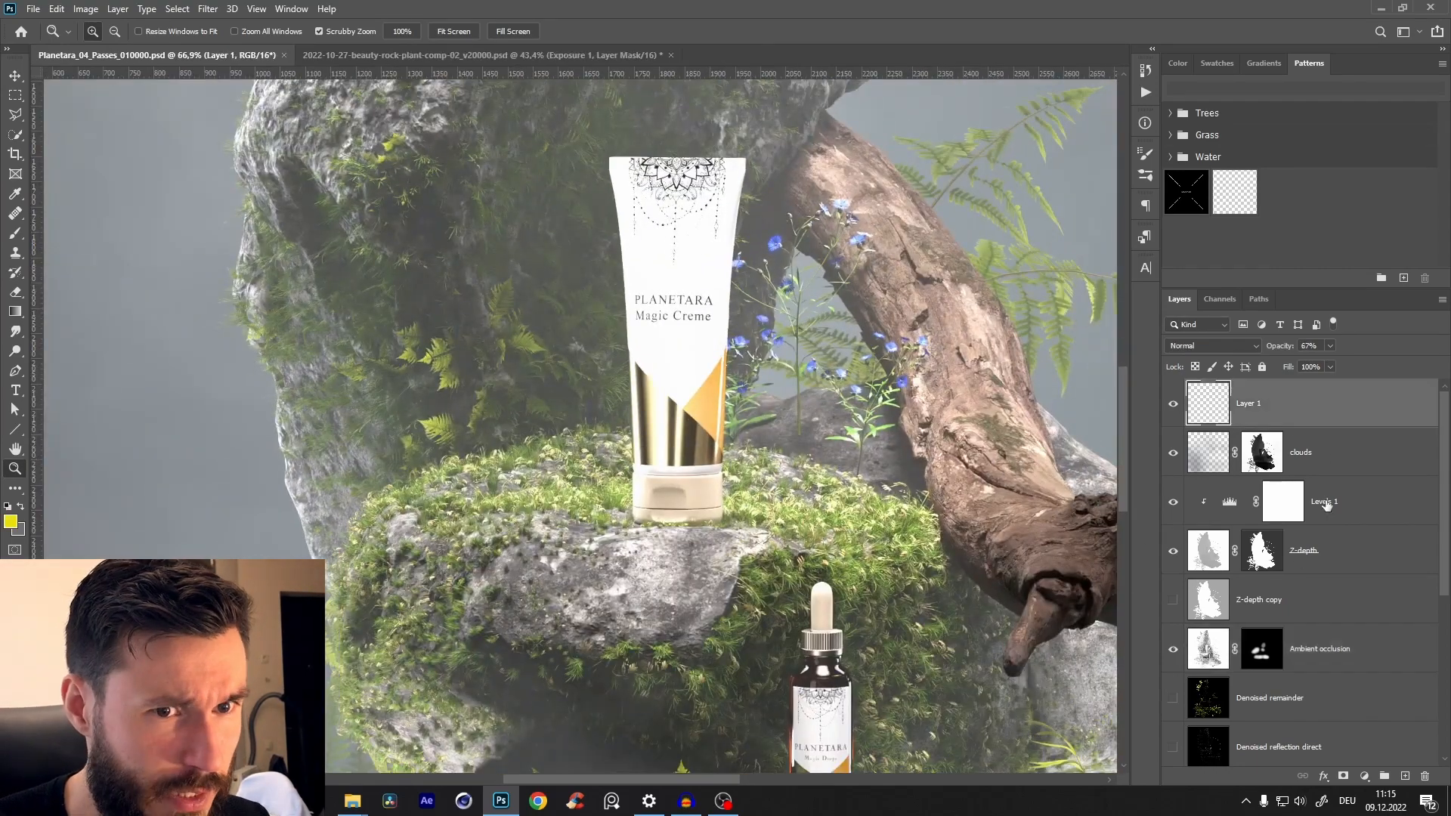
left_click(1173, 402)
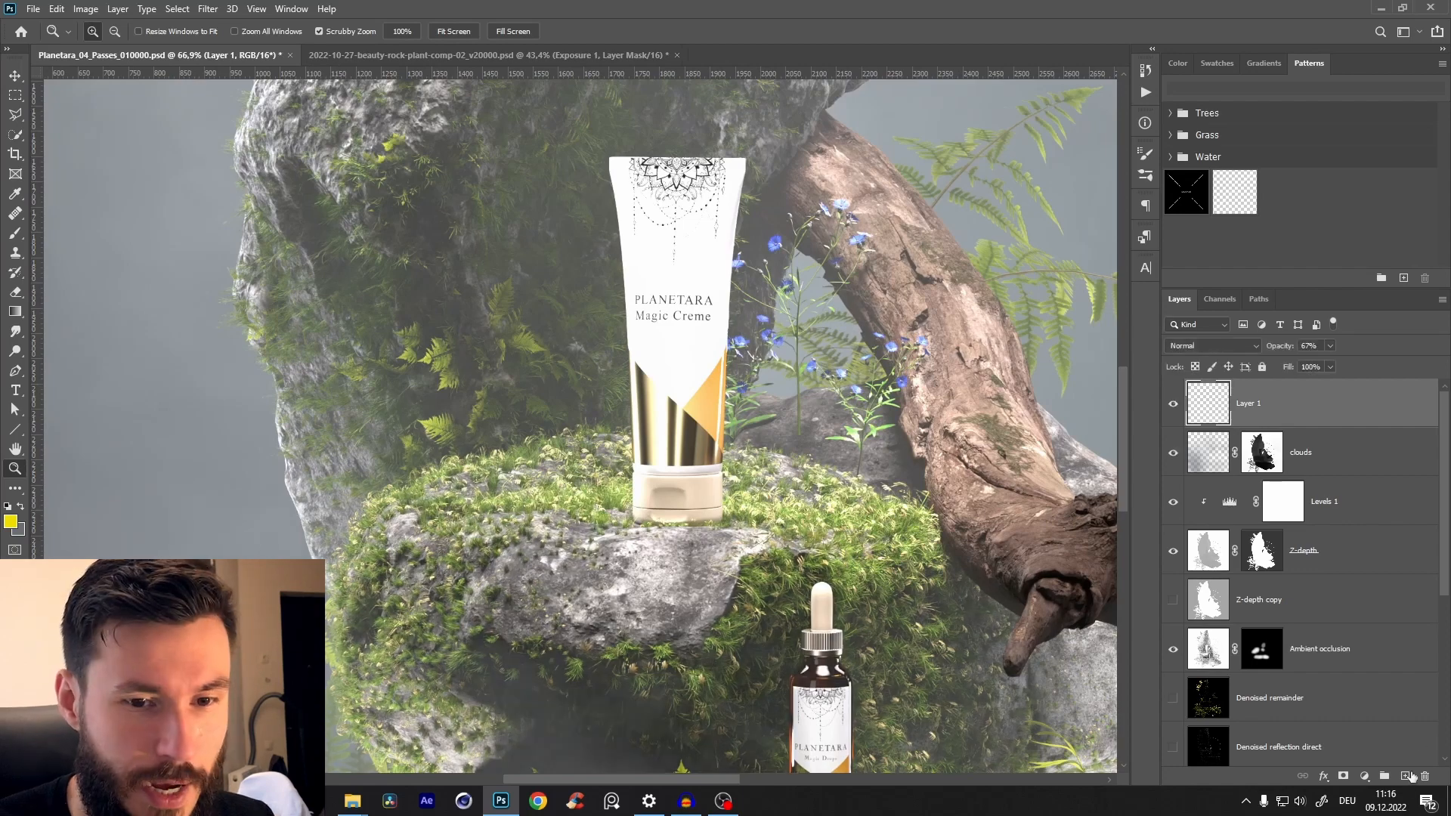
left_click(1403, 774)
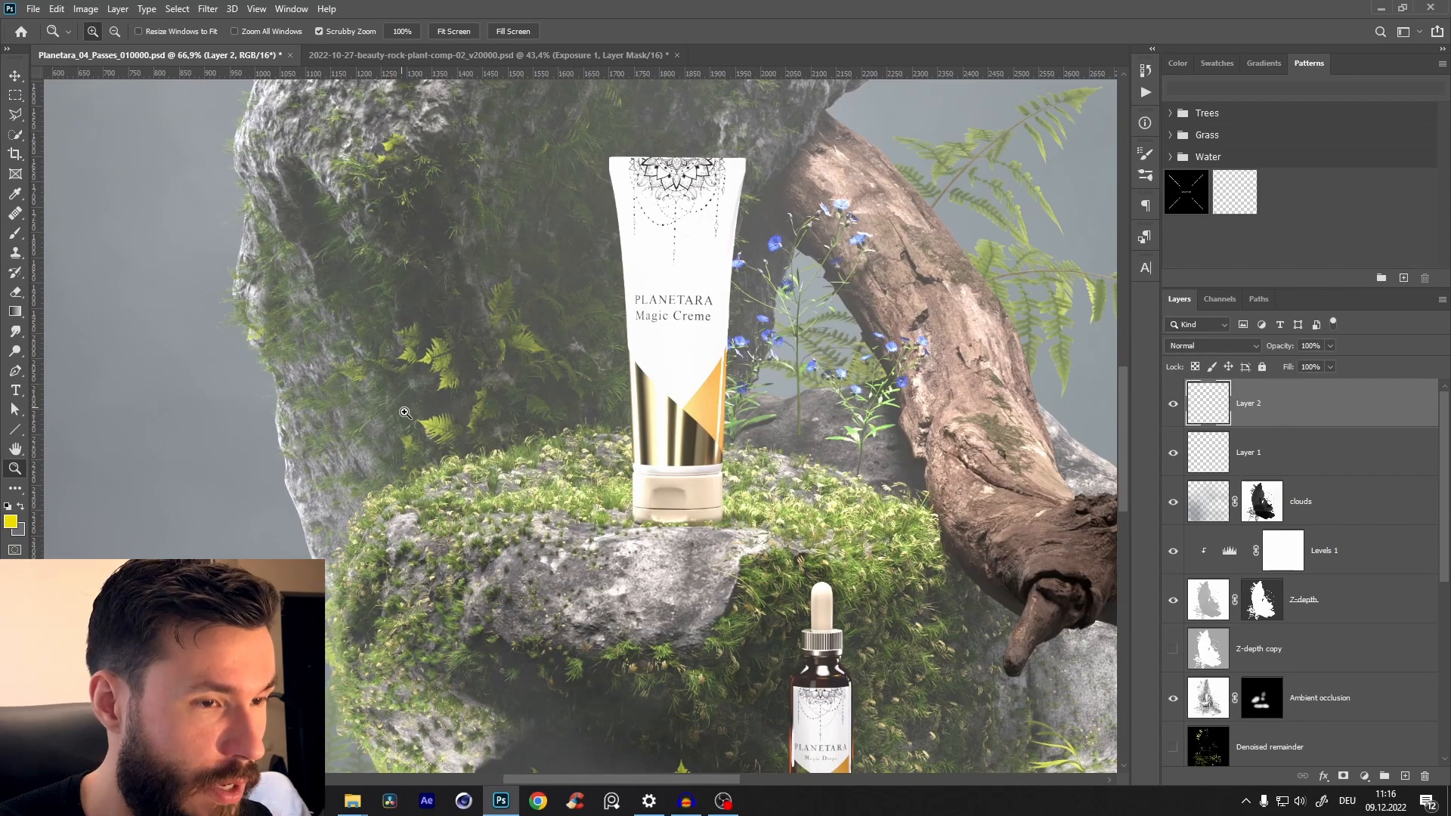
- Trace a Pen tool path around the edges and base of the cream tube
key("p")
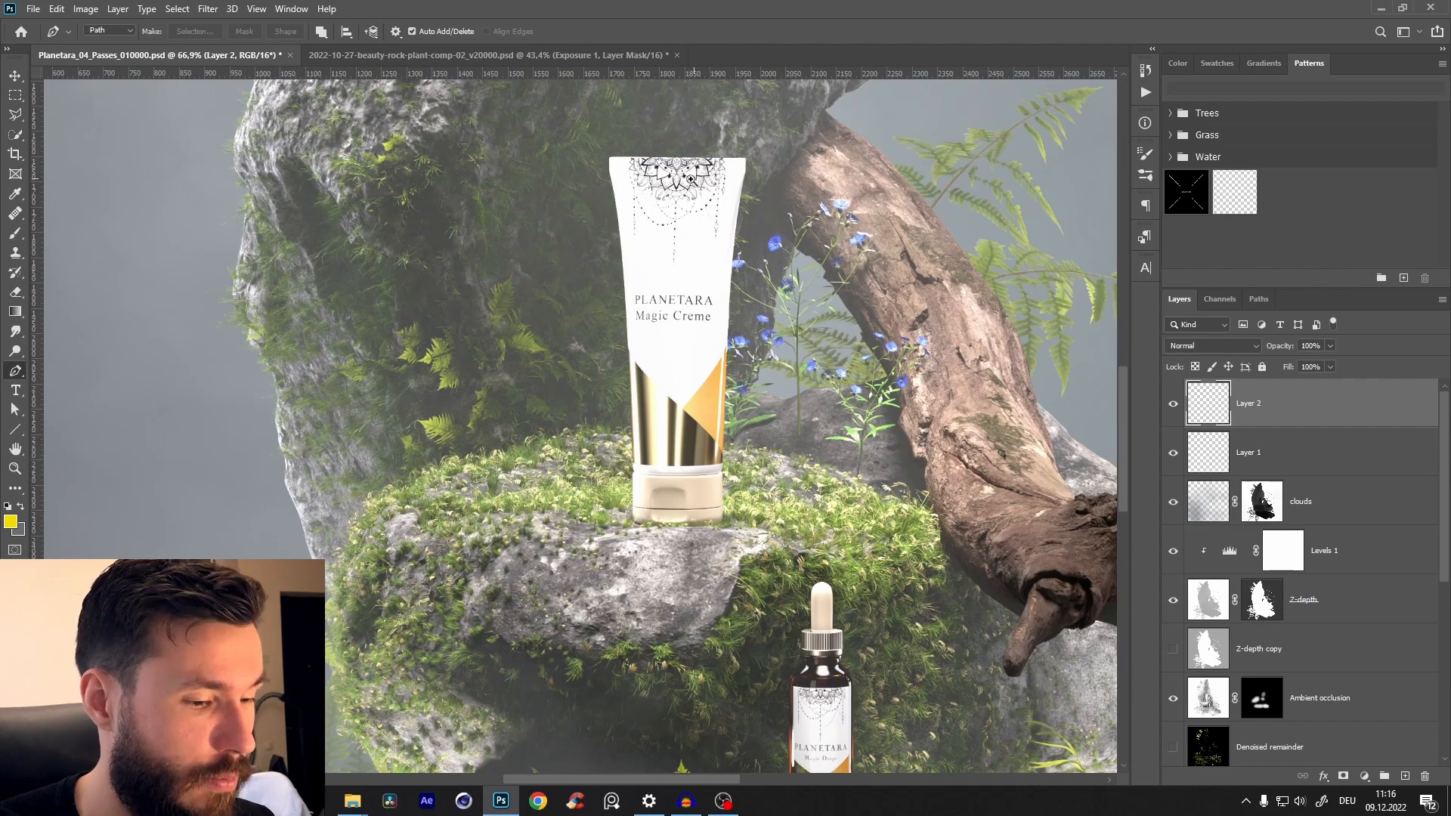
scroll(708, 195, "up", 5)
key("z")
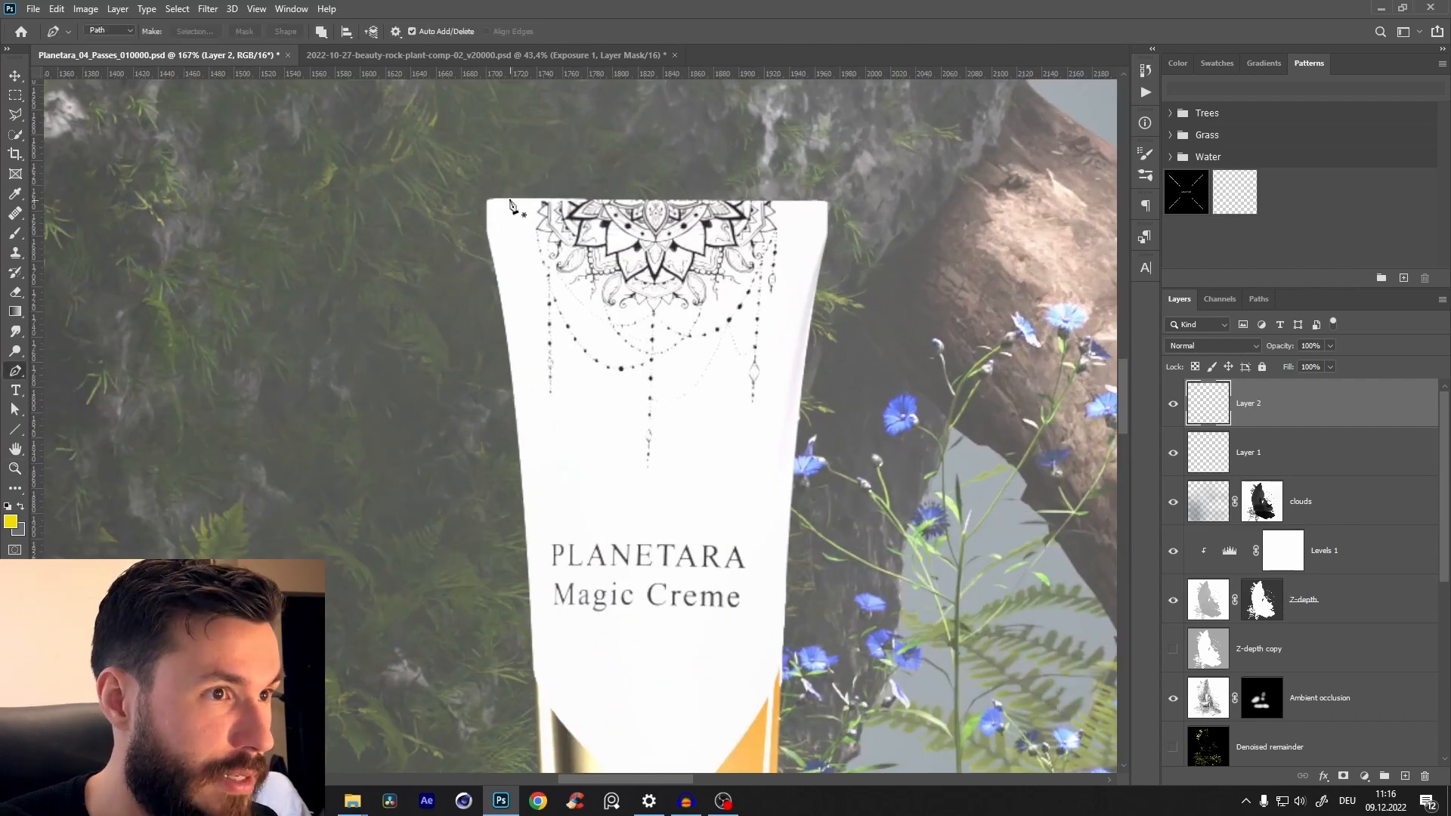
left_click(489, 197)
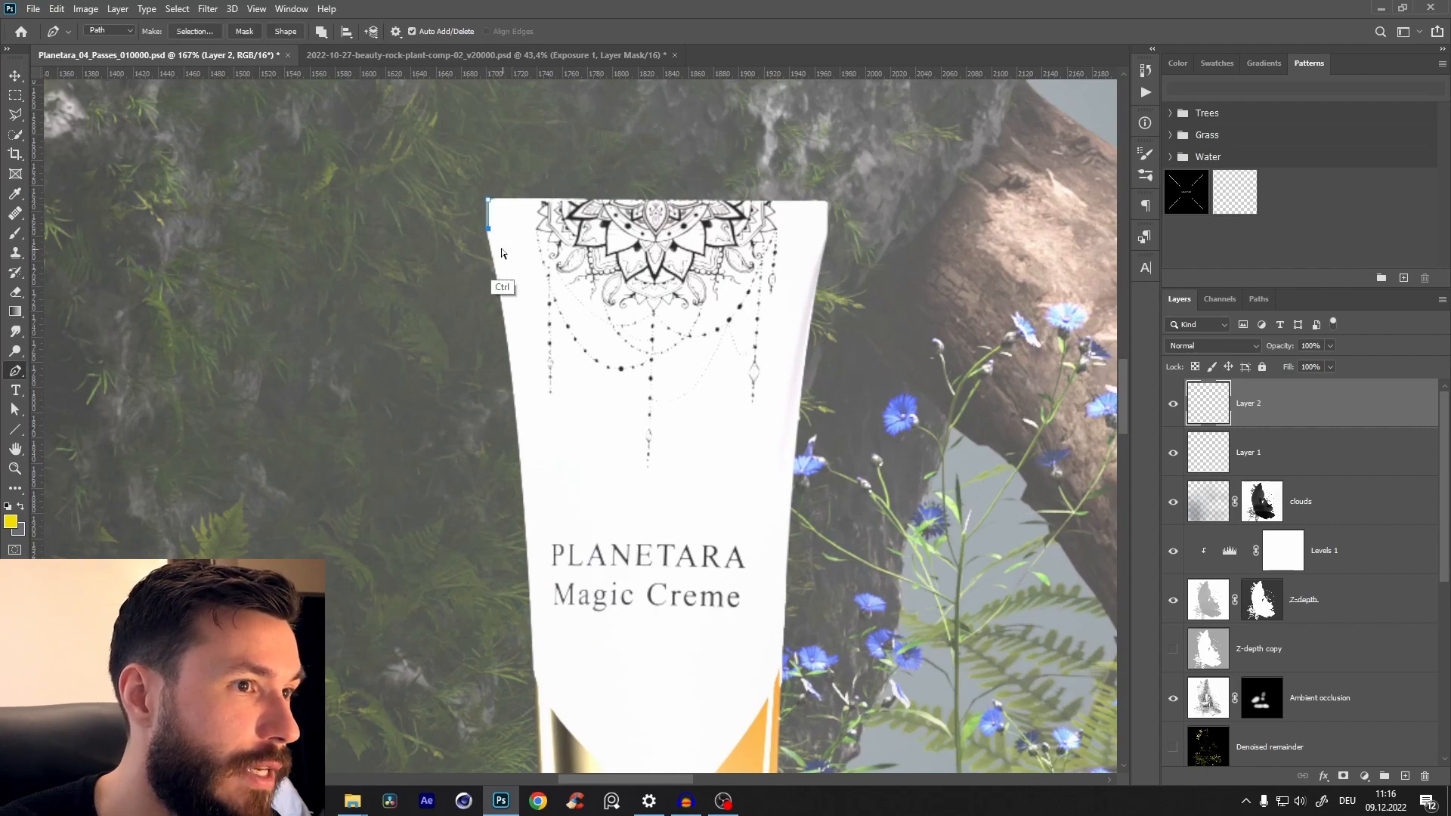
scroll(529, 287, "down", 3)
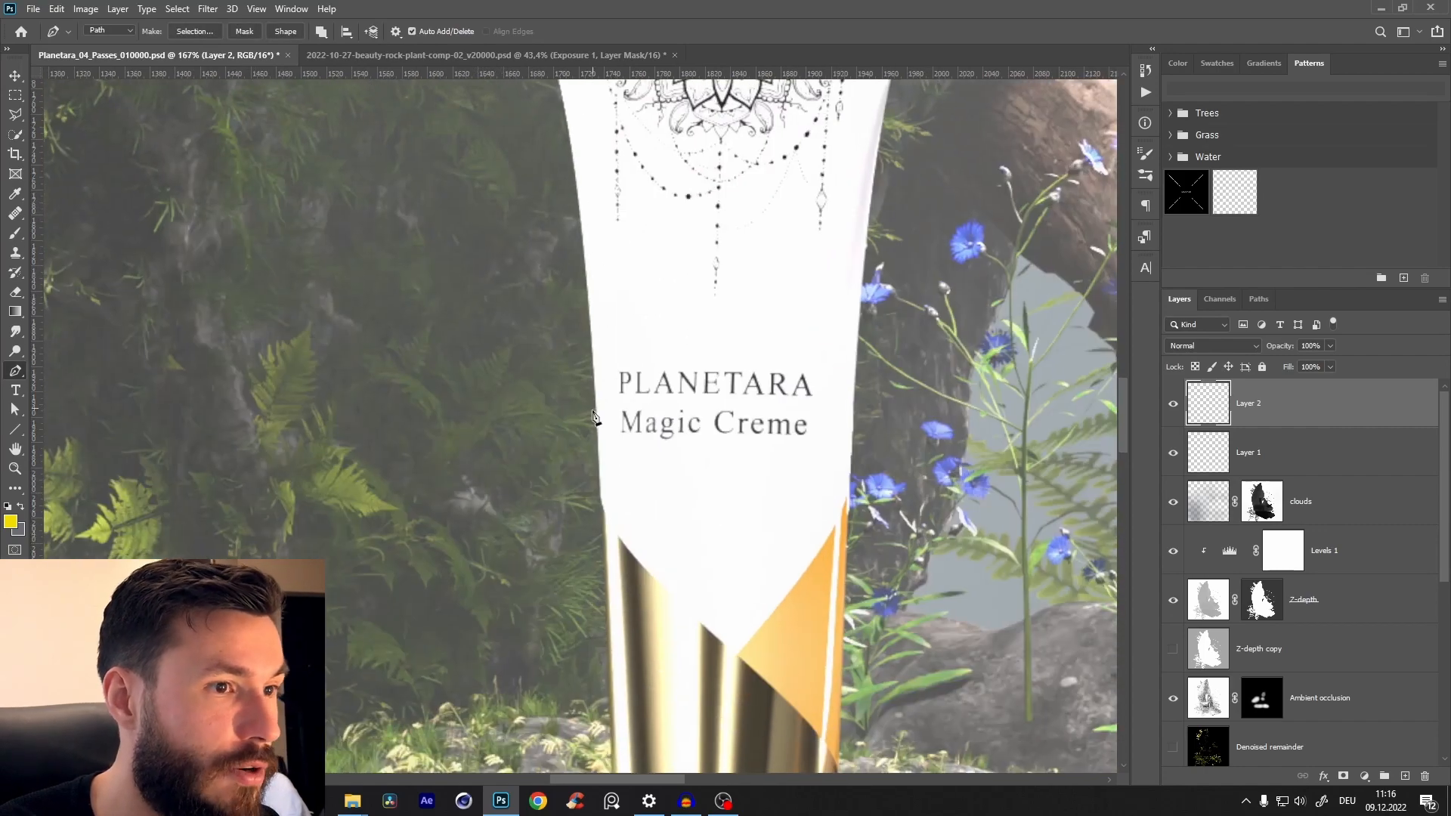
scroll(612, 542, "down", 4)
left_click(588, 568)
left_click(590, 689)
left_click(791, 697)
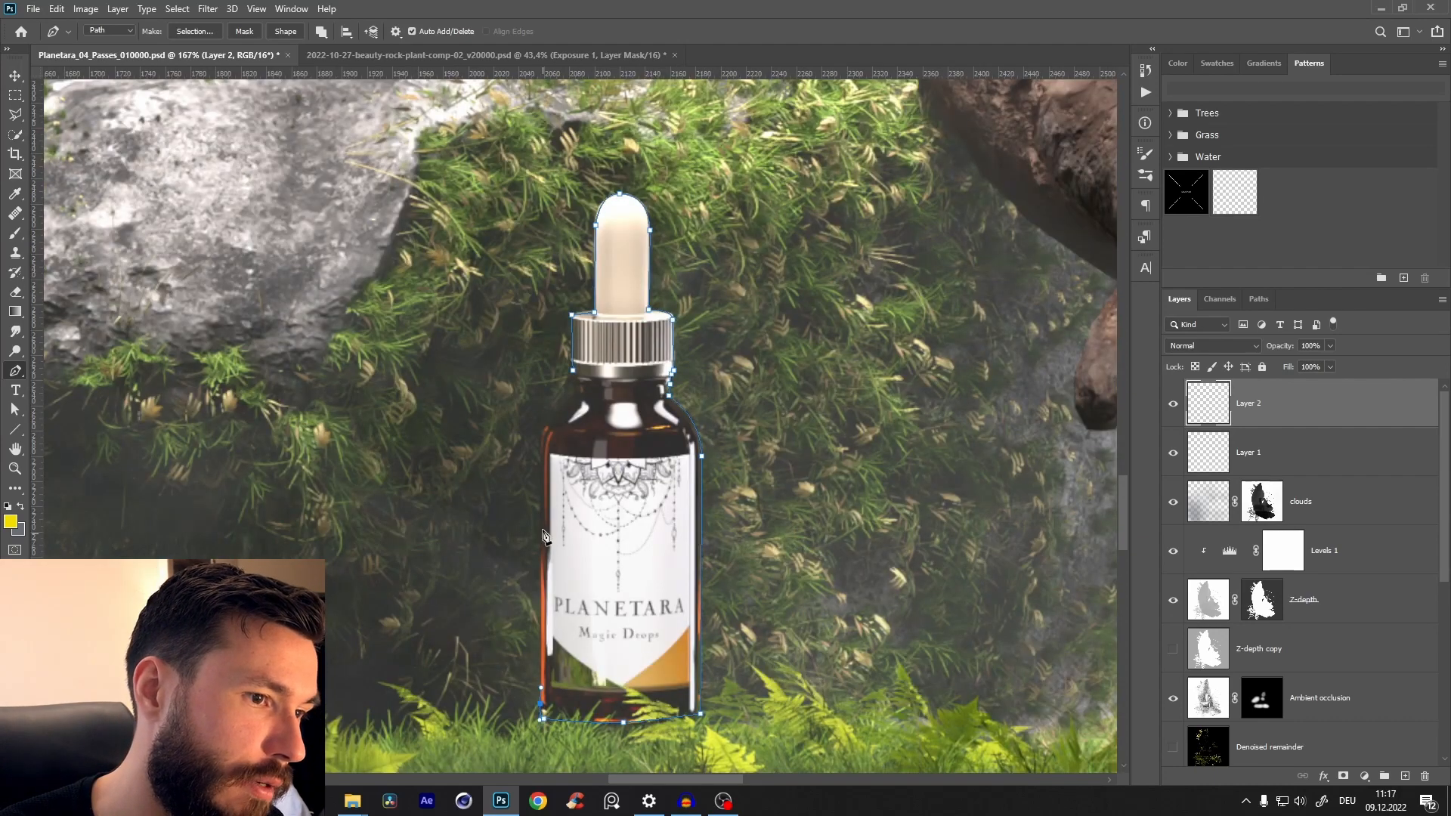
- Finish the Pen path along the dropper bottle's body and neck, and convert the paths around both products into a selection
left_click(542, 439)
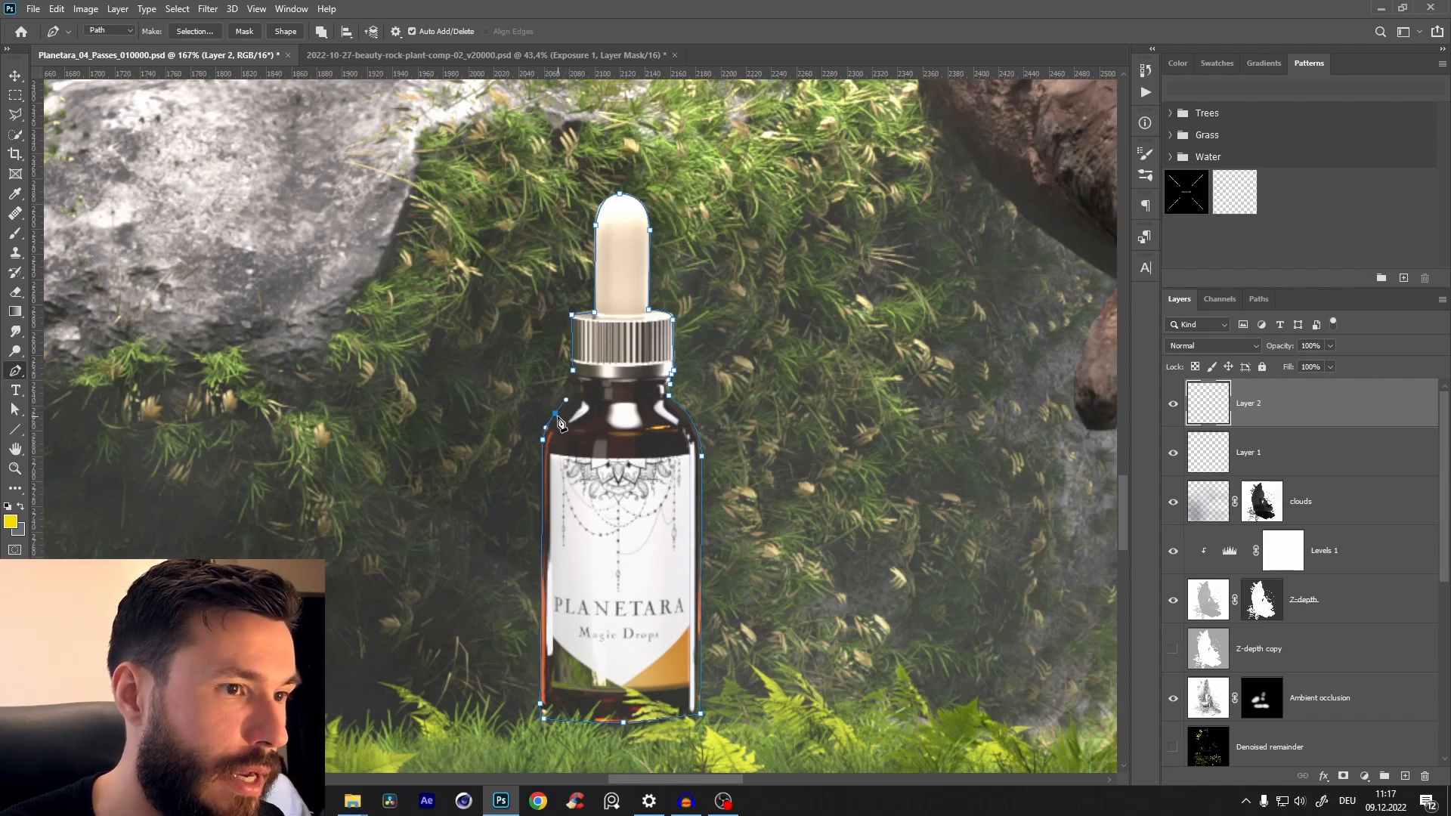
left_click_drag(568, 386, 576, 374)
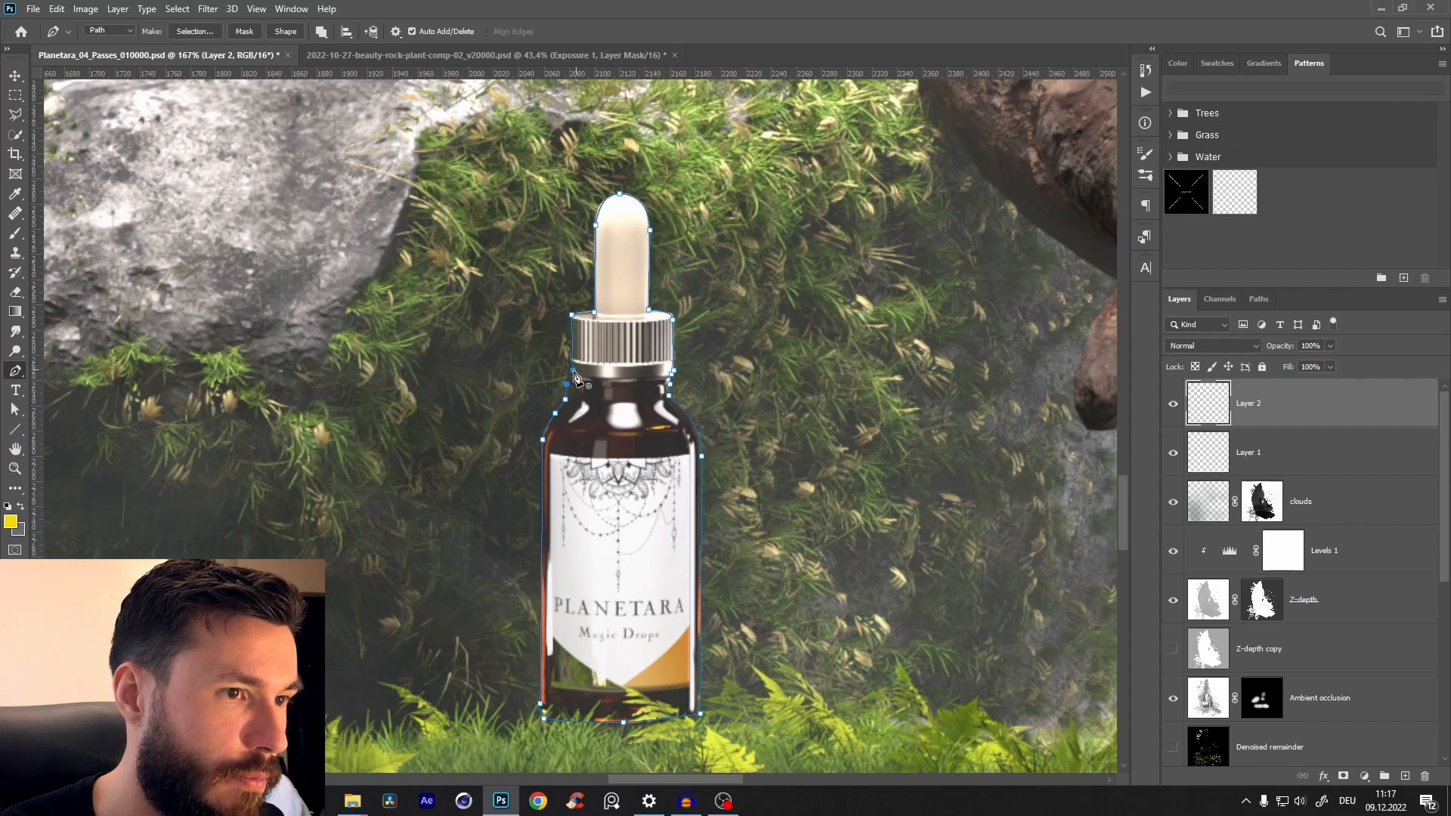
scroll(682, 346, "down", 5)
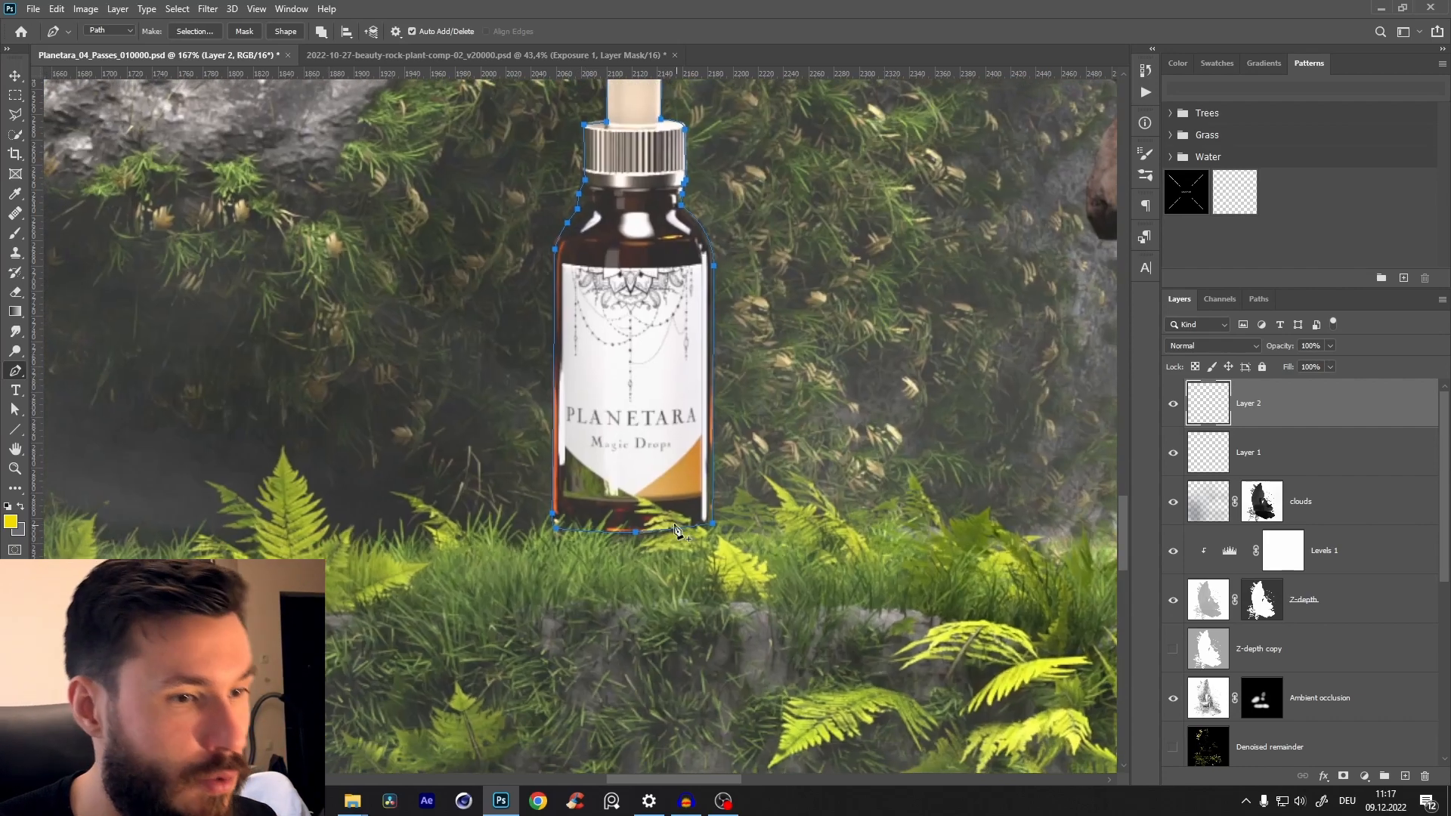
key("ctrl+Return")
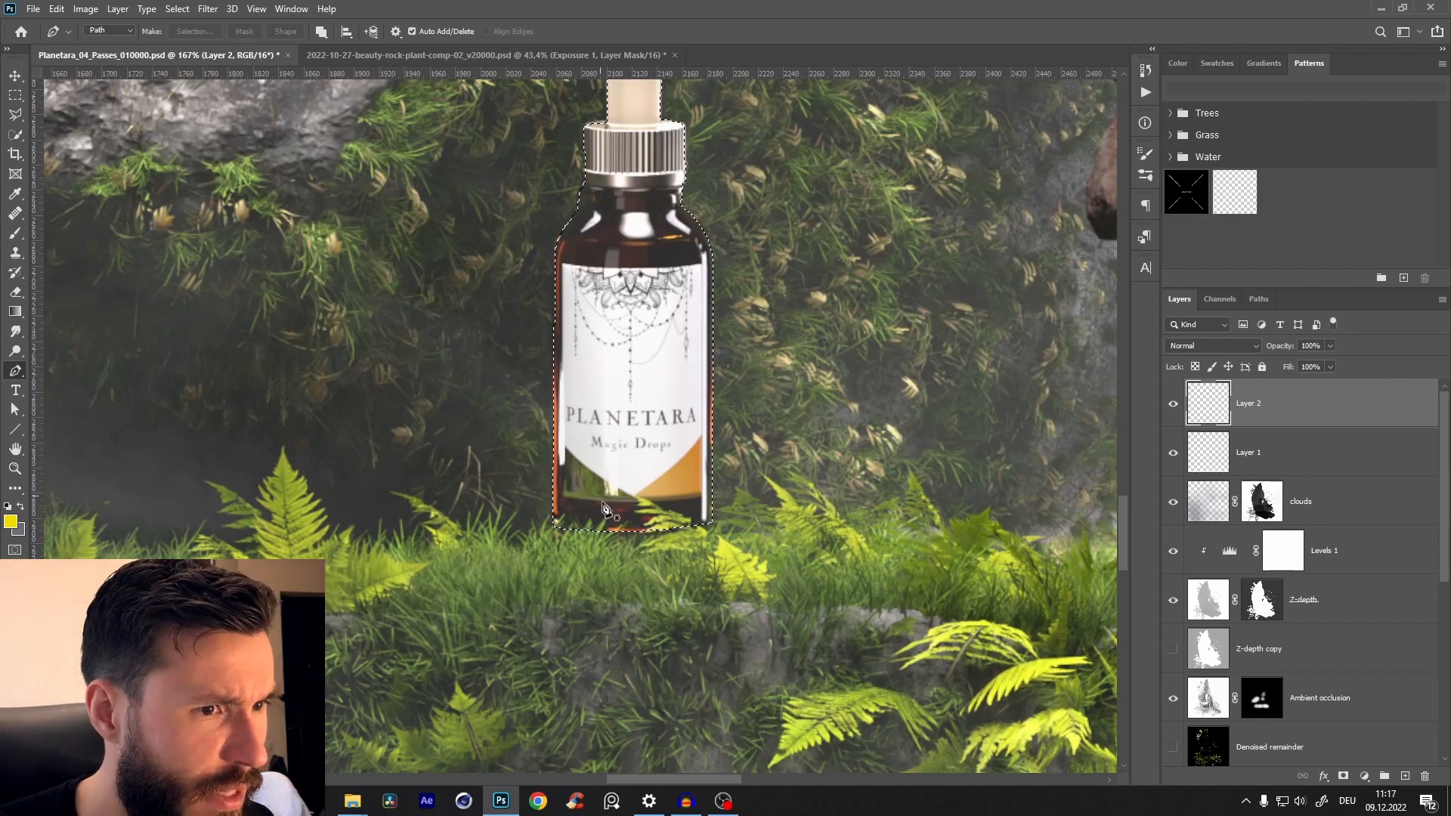
- Check the selection's edges at the dropper bottle's grassy base and around the cream tube
key("z")
left_click(677, 501)
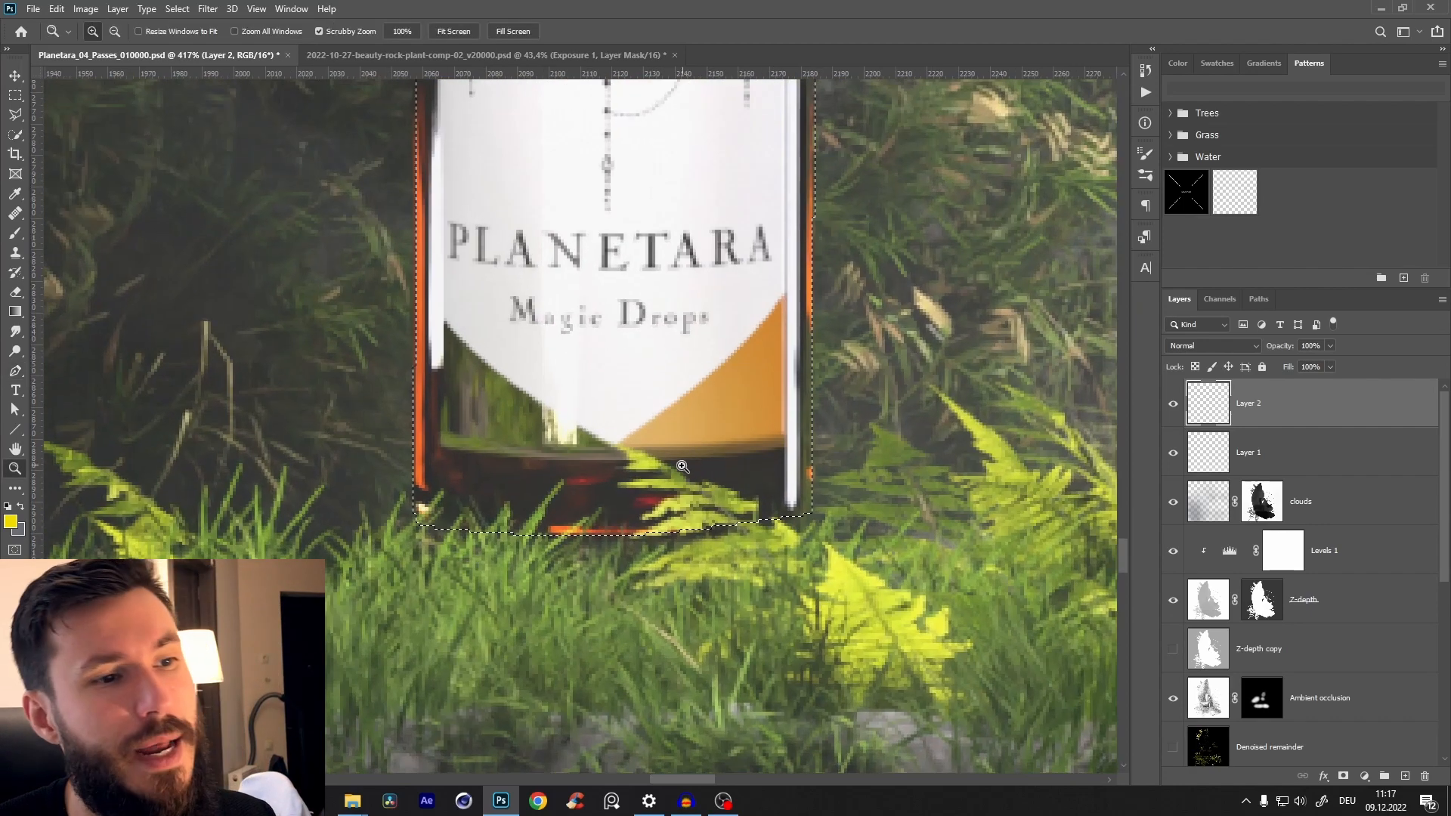
scroll(678, 501, "down", 5)
scroll(687, 339, "up", 3)
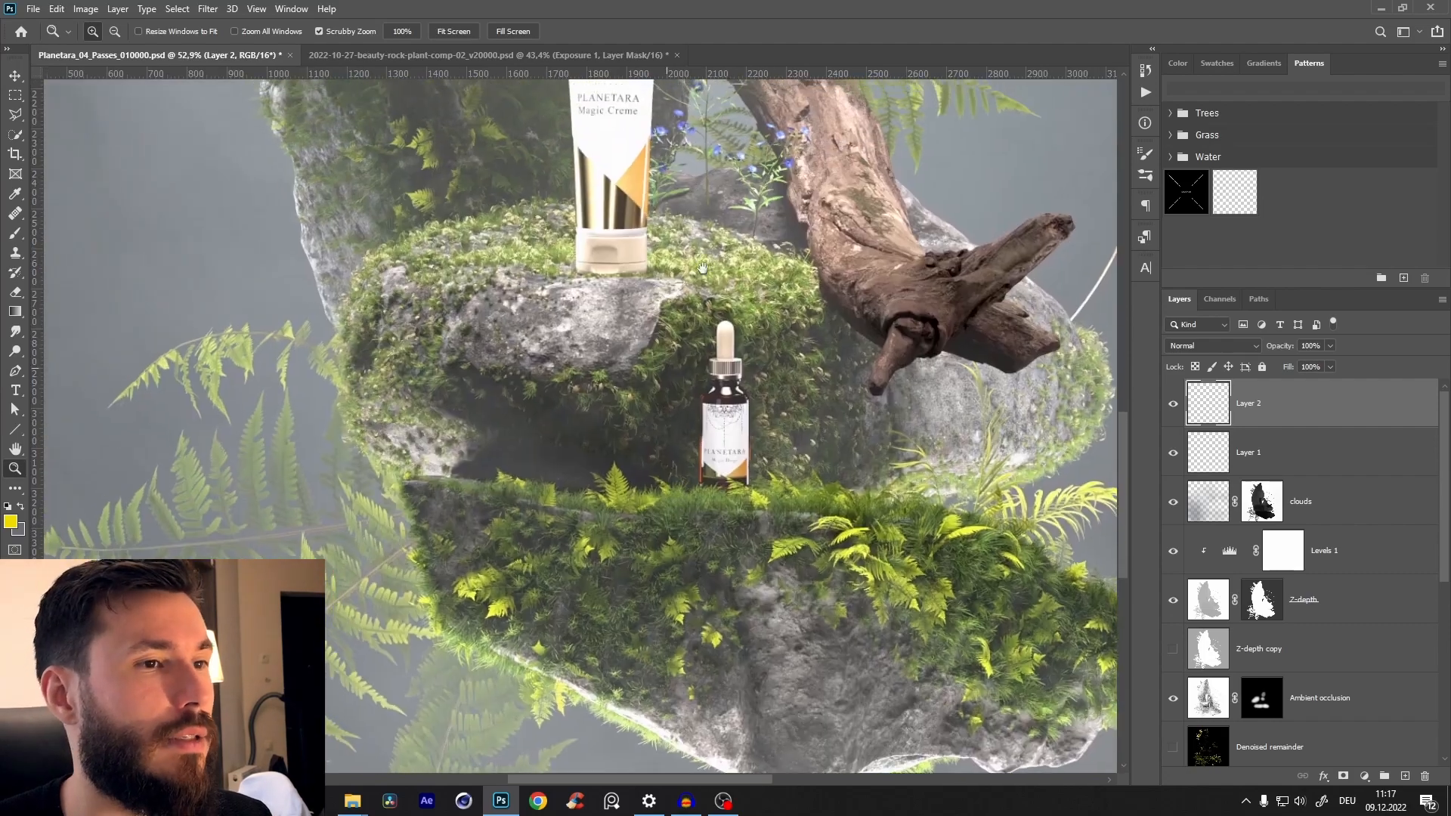
scroll(687, 339, "down", 3)
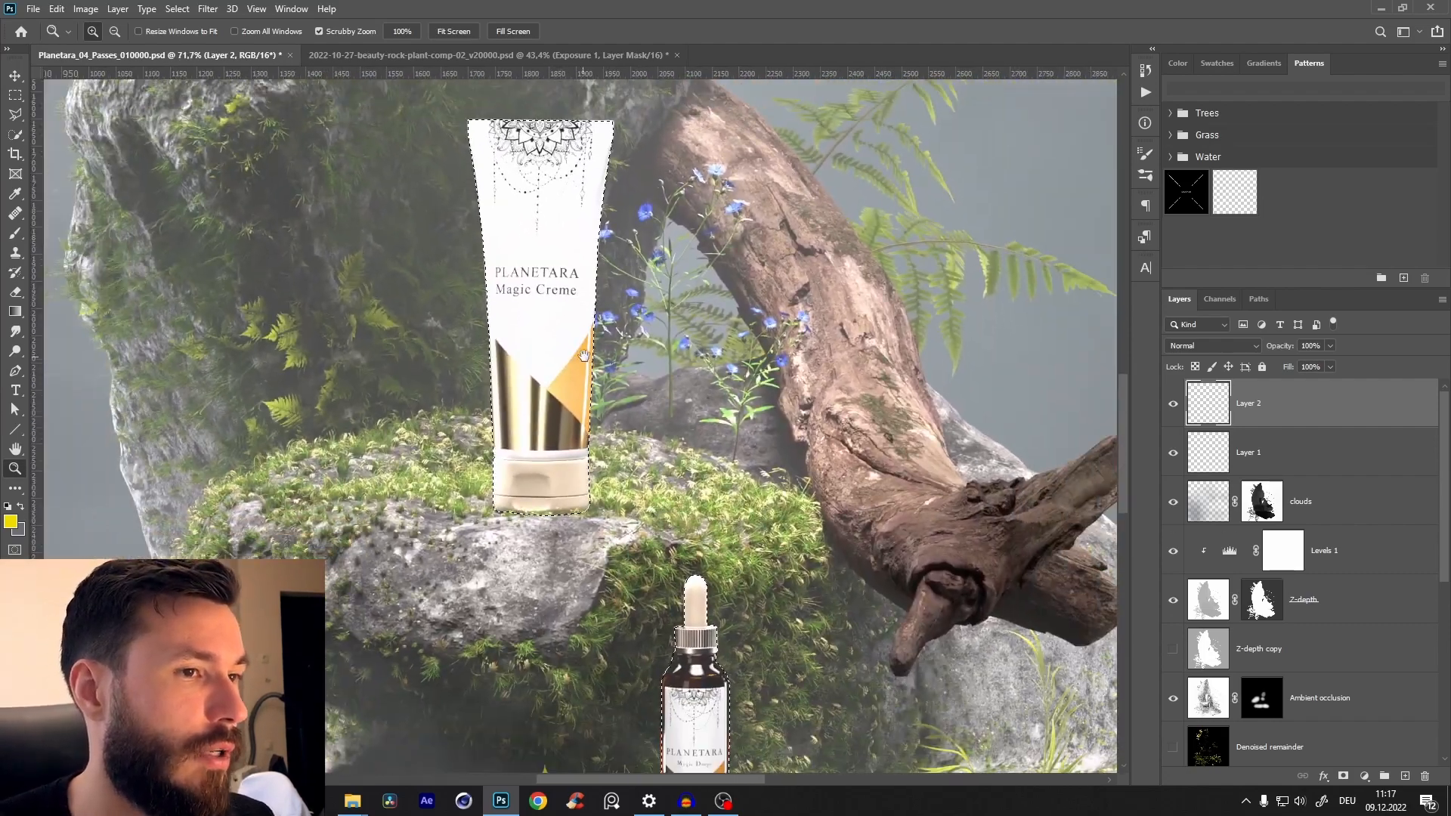
scroll(568, 396, "down", 2)
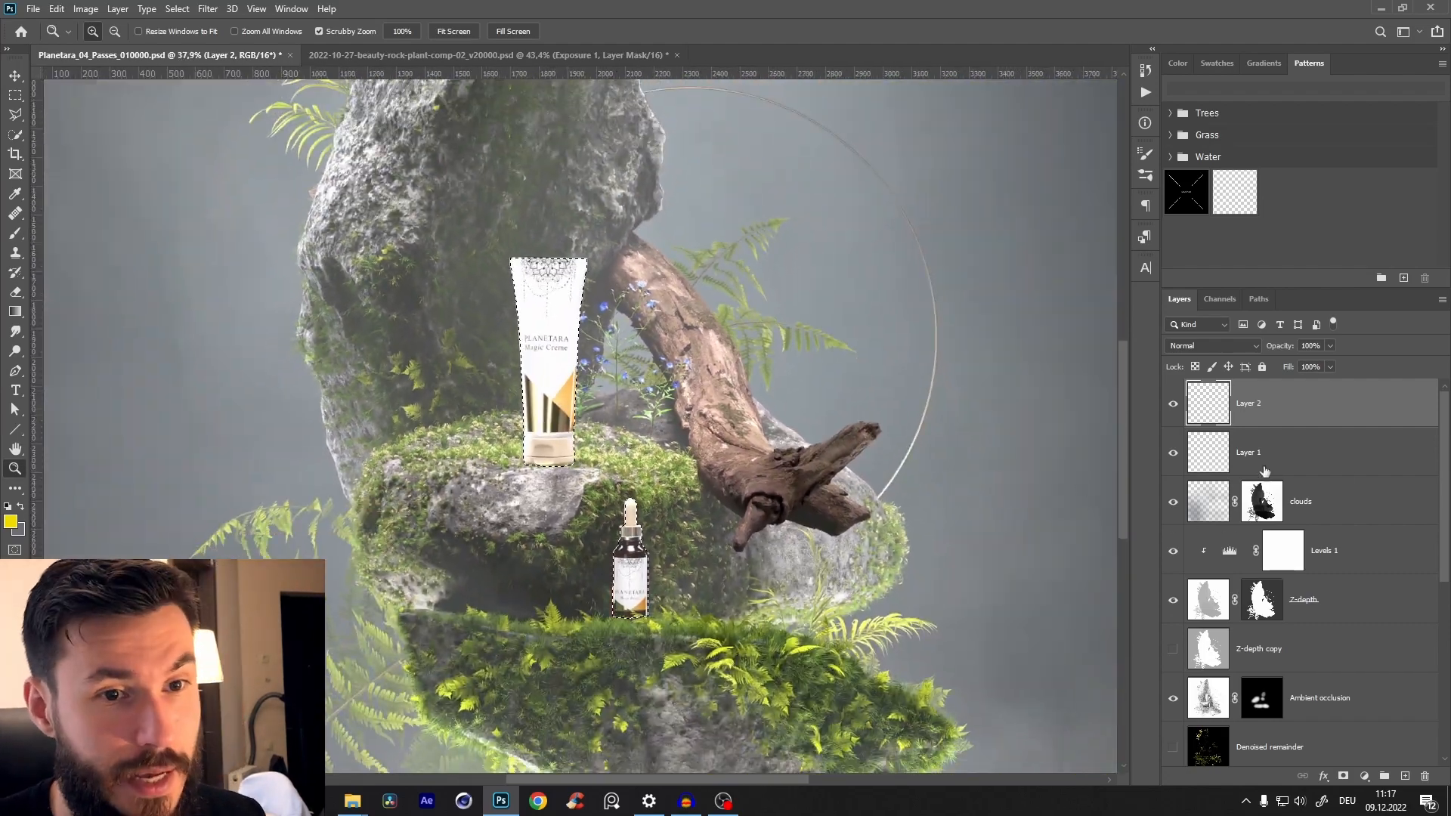
- Copy the selected products from the Denoised beauty layer to a new layer and place it directly above Layer 1, replacing empty Layer 2
left_click_drag(1445, 446, 1443, 627)
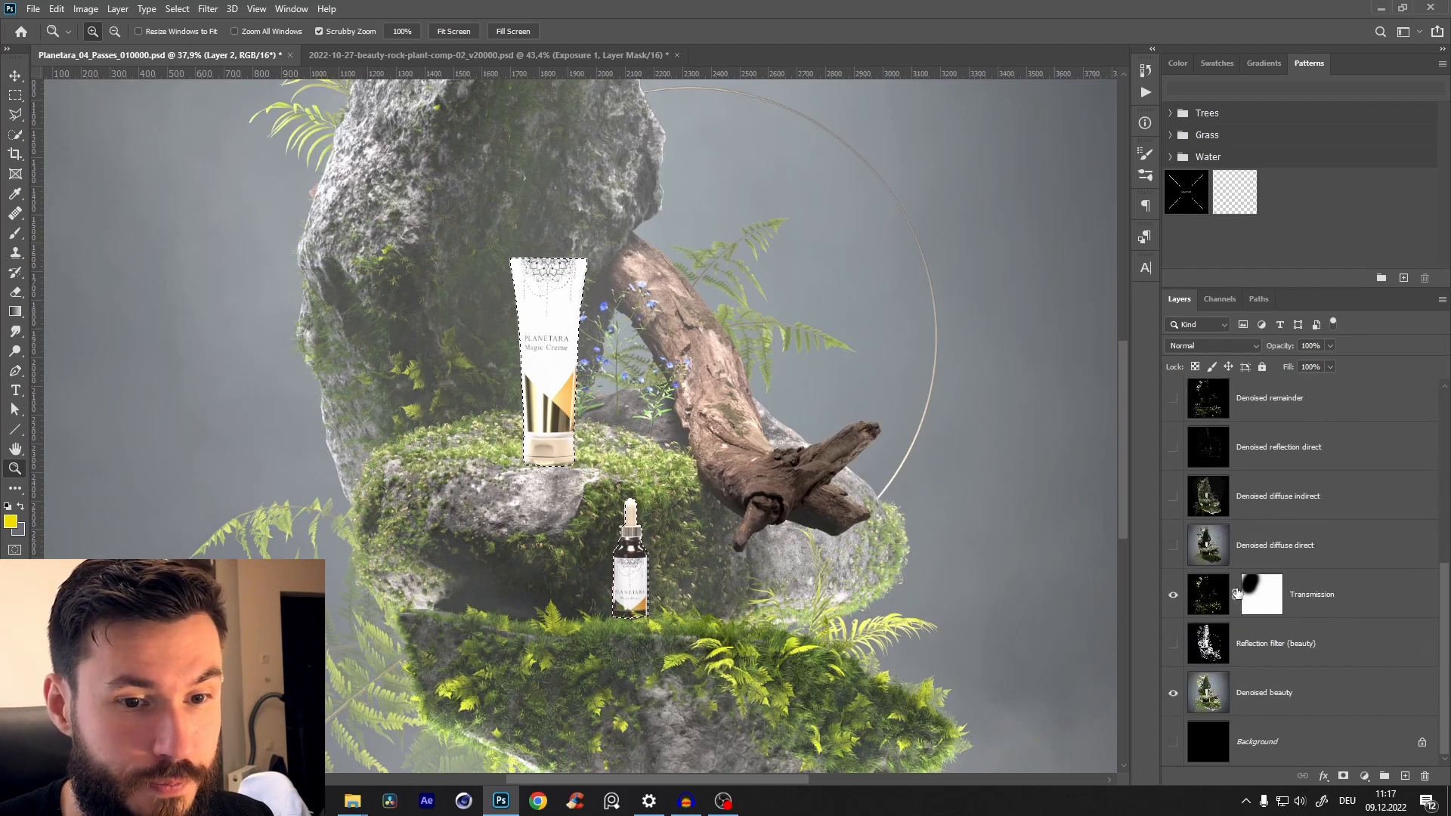
left_click(1264, 705)
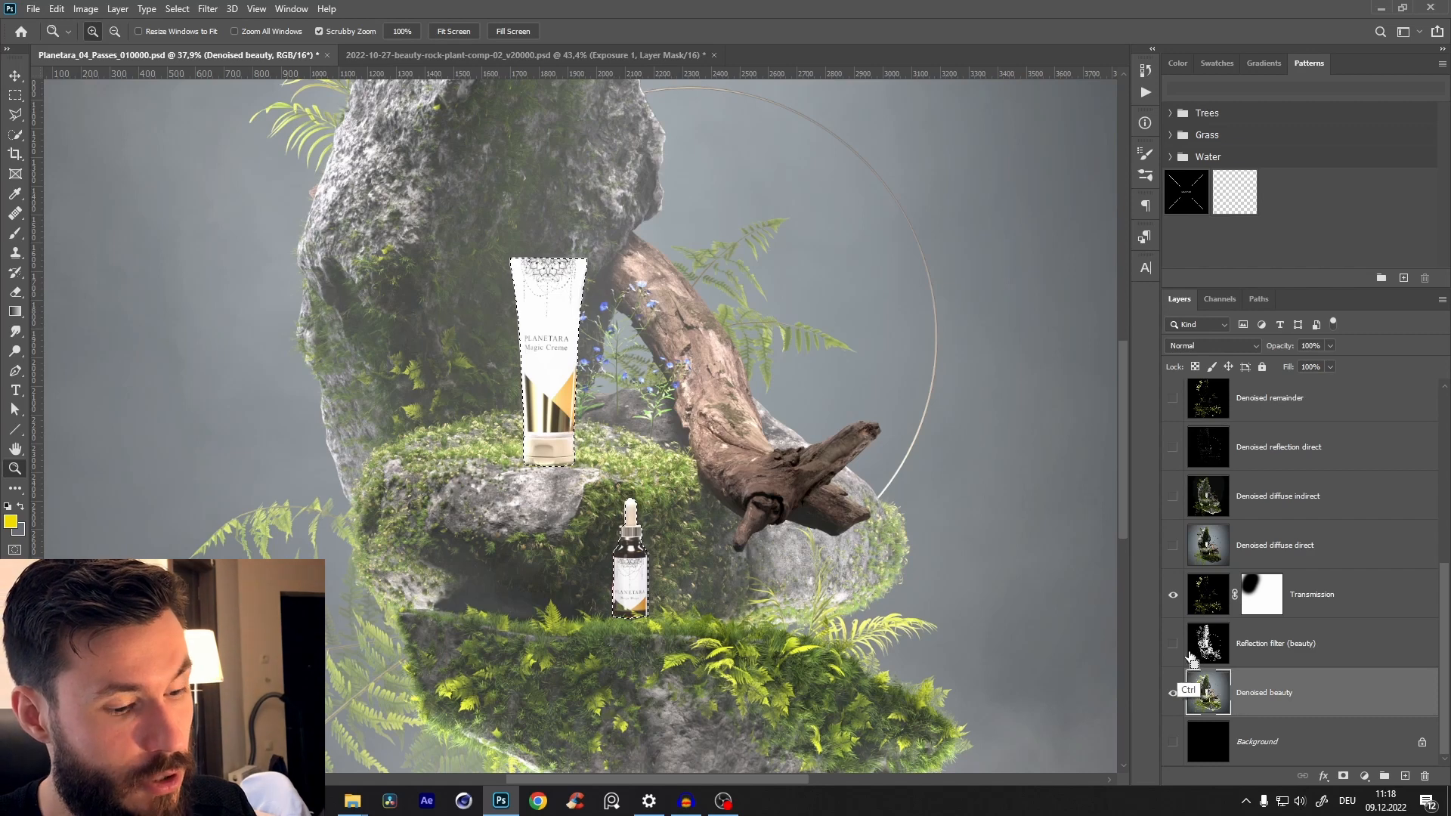
key("ctrl+j")
left_click_drag(1262, 704, 1296, 401)
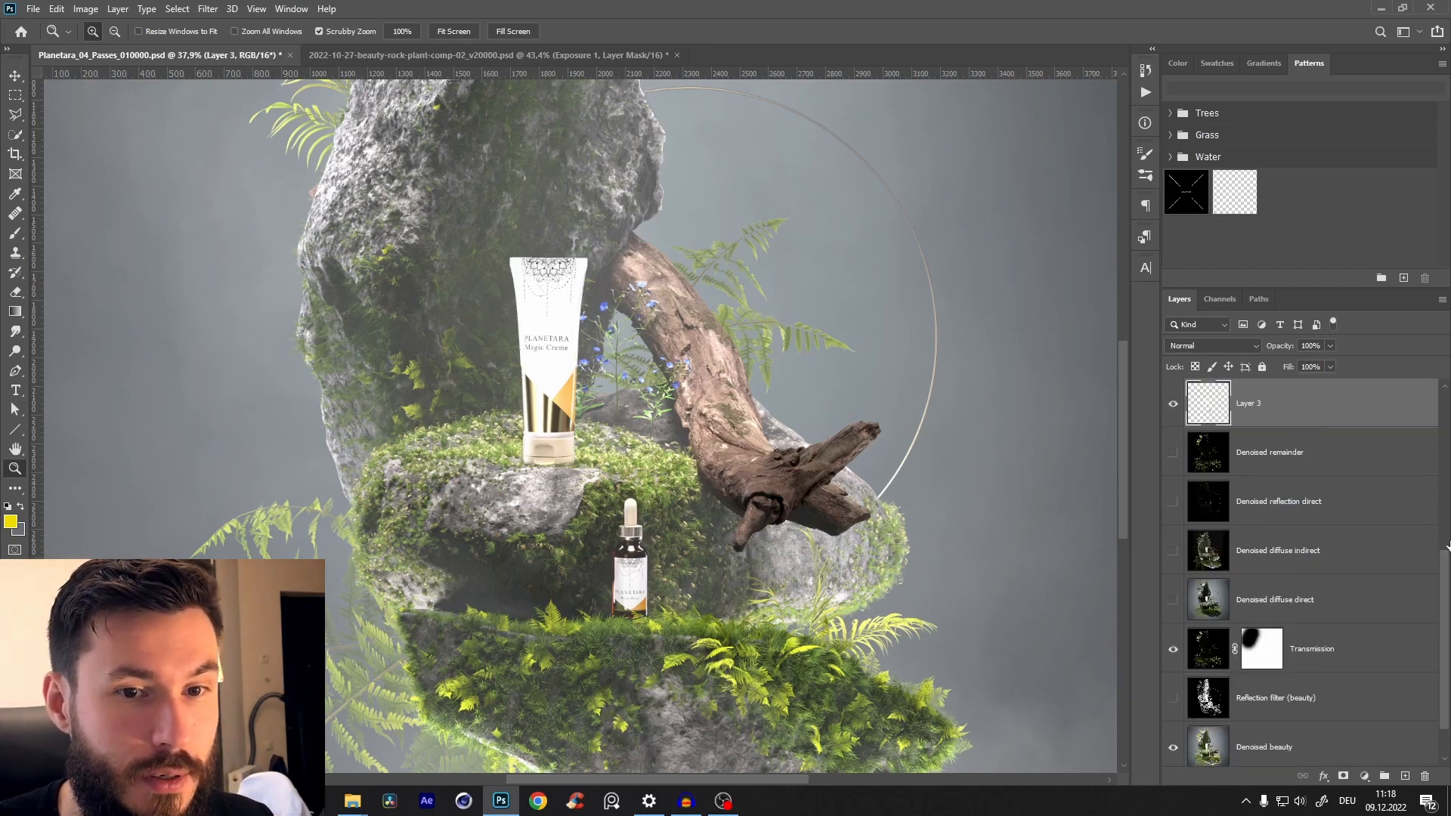
scroll(1443, 658, "up", 5)
left_click_drag(1330, 650, 1367, 436)
left_click_drag(1269, 416, 1277, 386)
scroll(1255, 424, "up", 1)
- View the cut-out products layer in isolation, show all the composite layers again and select Layer 1
left_click(1173, 403, "alt")
left_click_drag(572, 517, 600, 475)
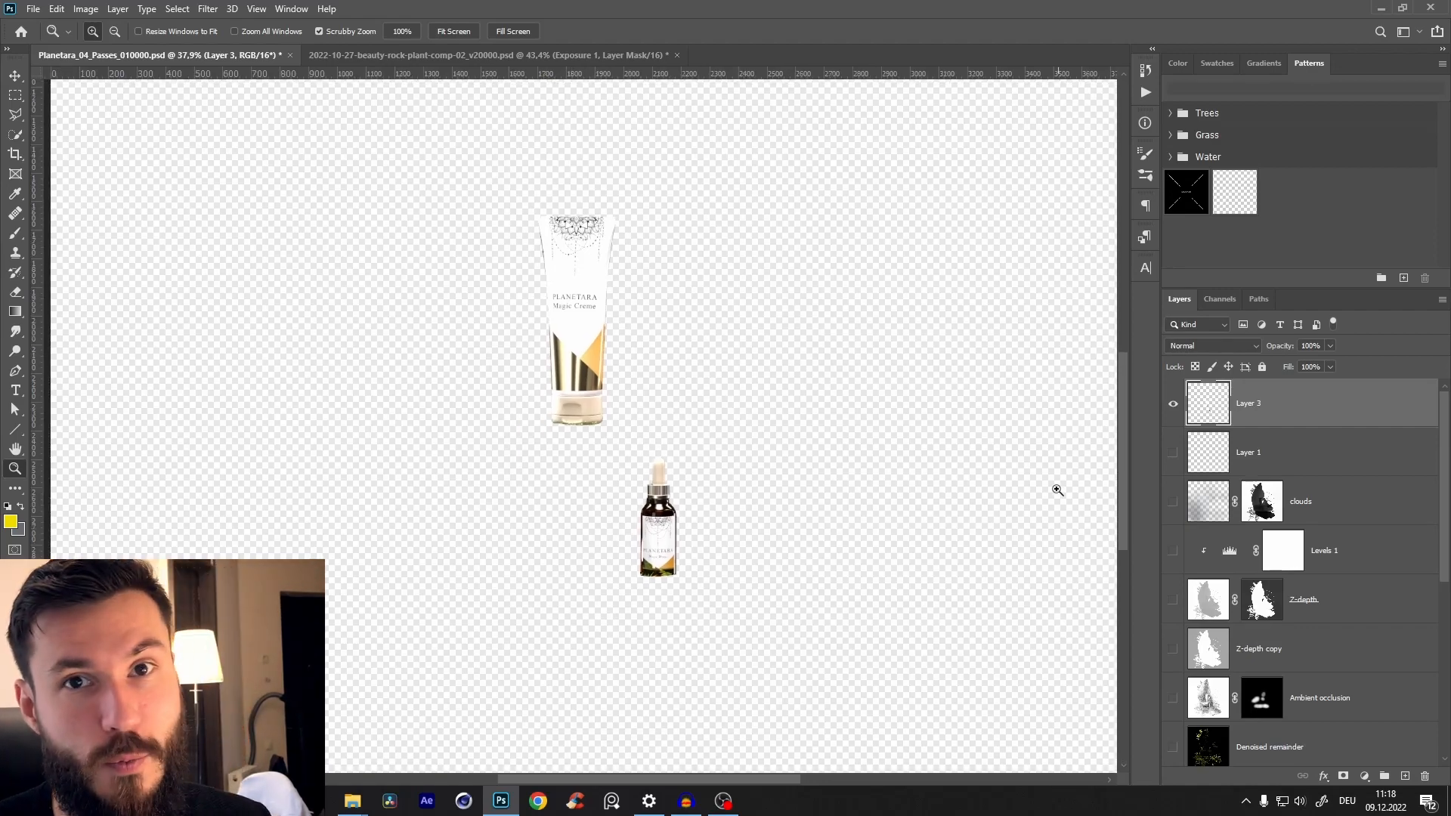
left_click(1172, 404, "alt")
left_click_drag(627, 422, 638, 437)
scroll(638, 436, "down", 2)
left_click(1237, 473)
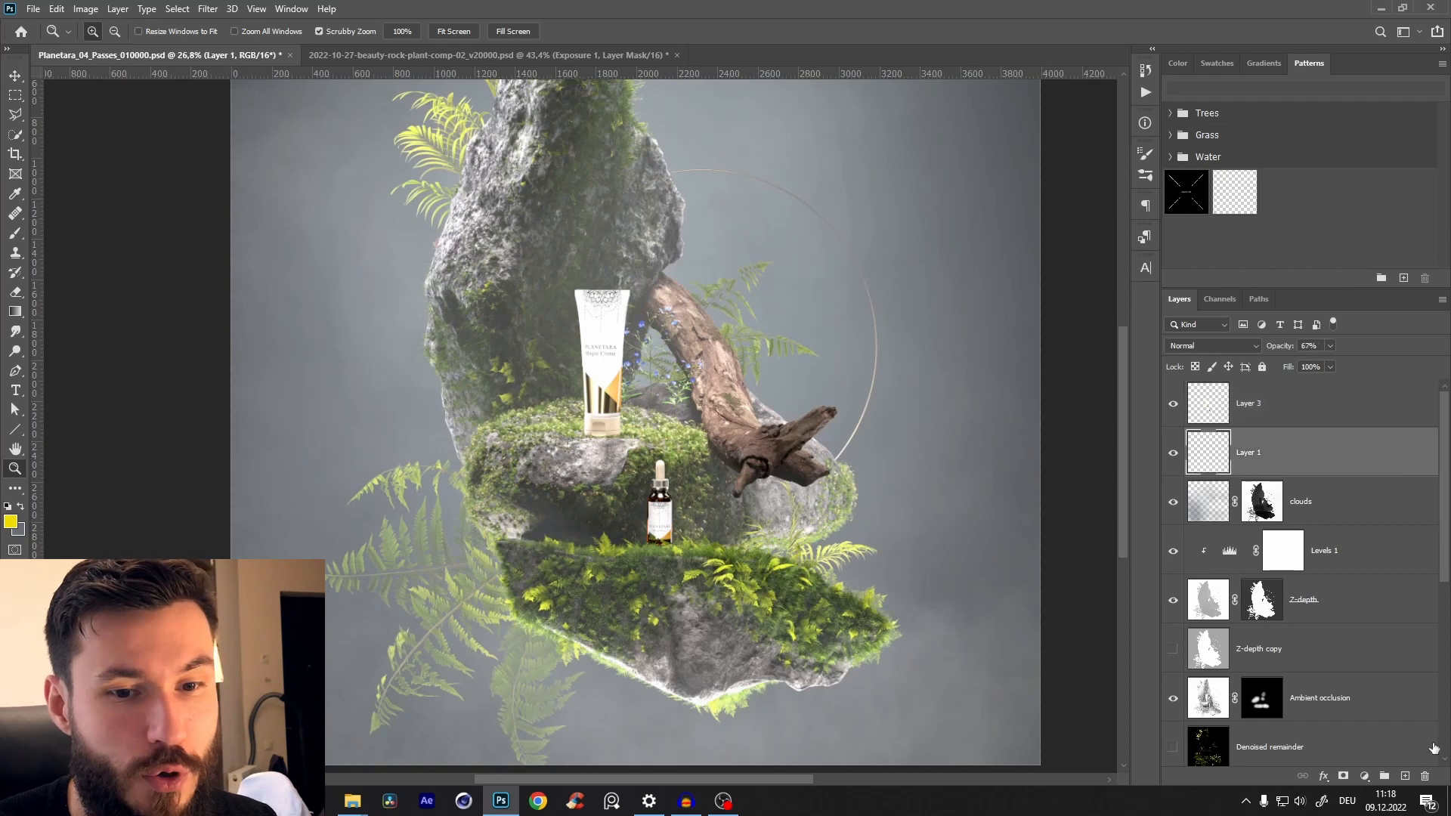
left_click(1365, 776)
left_click(1345, 564)
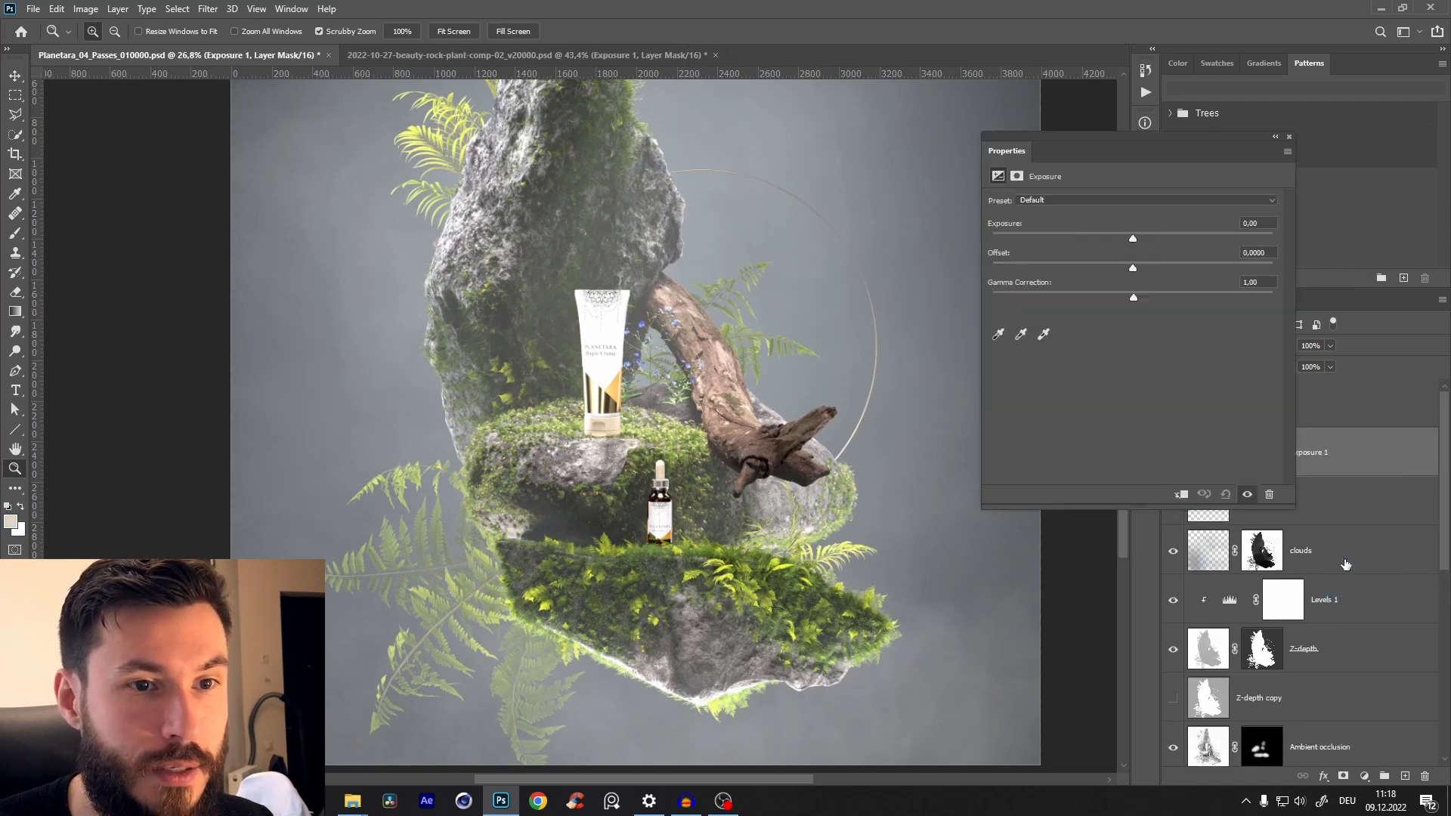
key("ctrl+z")
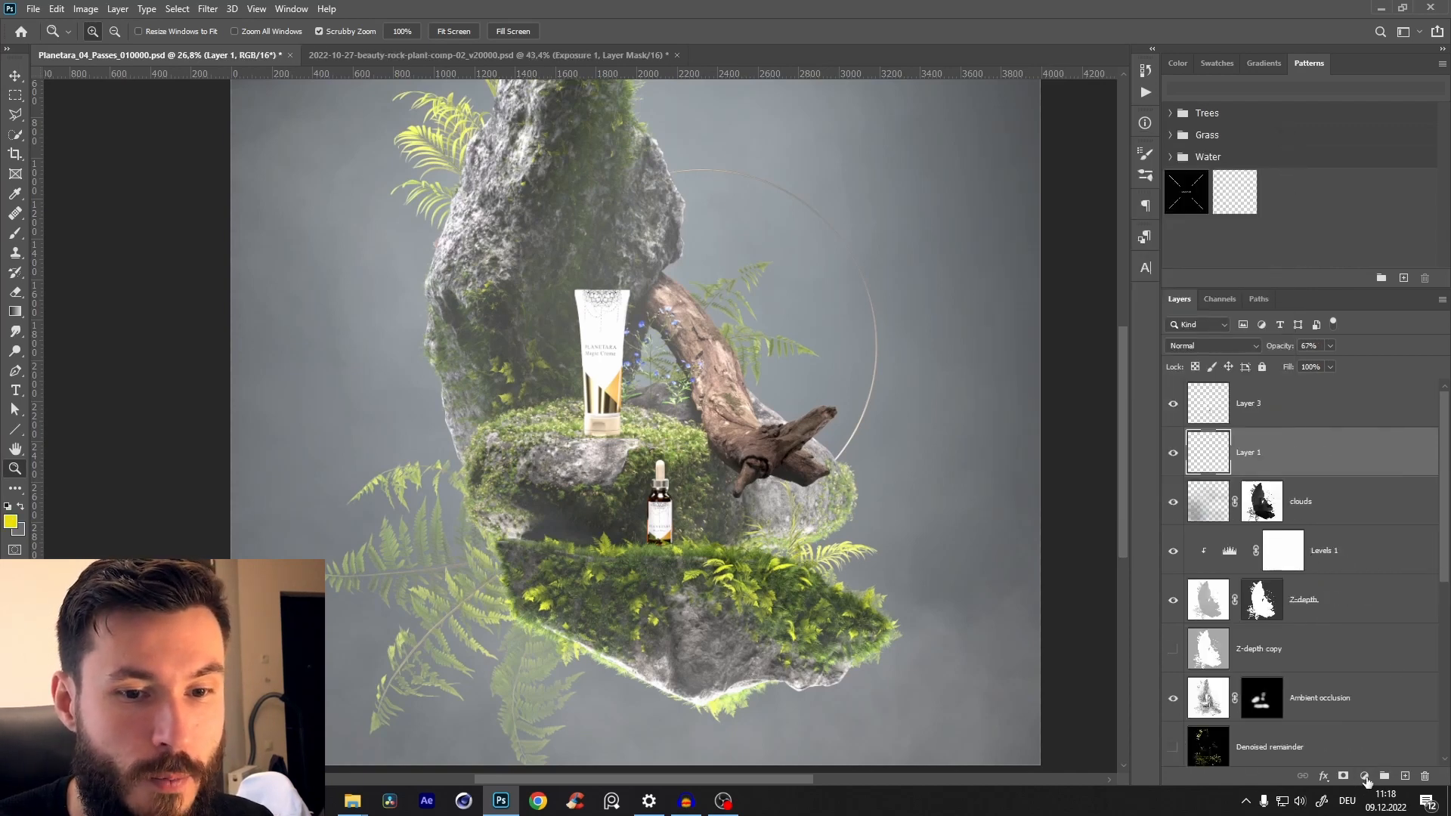
- Add a Curves adjustment above Layer 1 and pull the middle of the RGB curve down to darken the scene behind the products
left_click(1364, 776)
left_click(1378, 584)
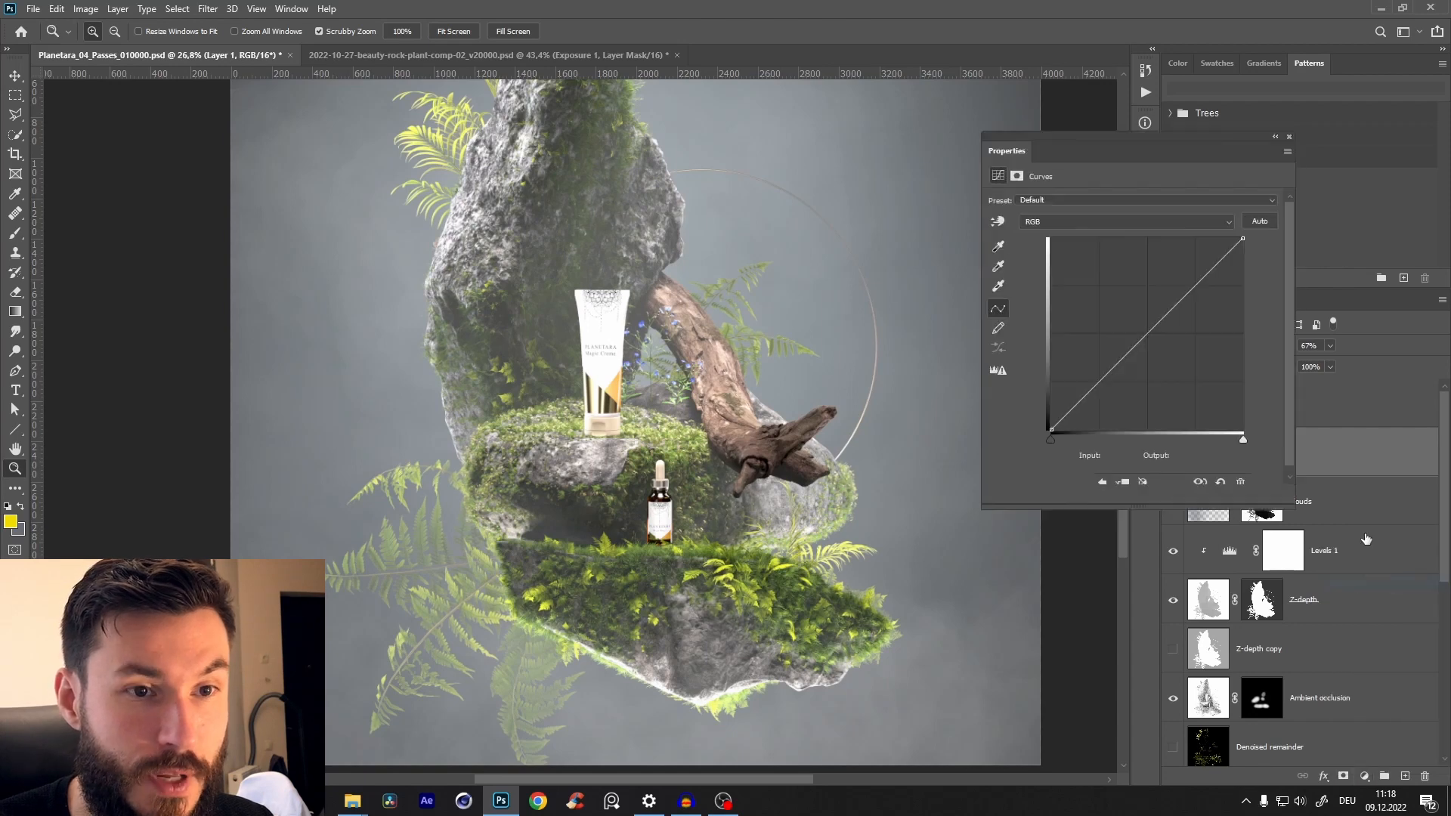
mouse_move(1156, 325)
left_mouse_down()
mouse_move(1158, 355)
mouse_move(1169, 326)
left_mouse_up()
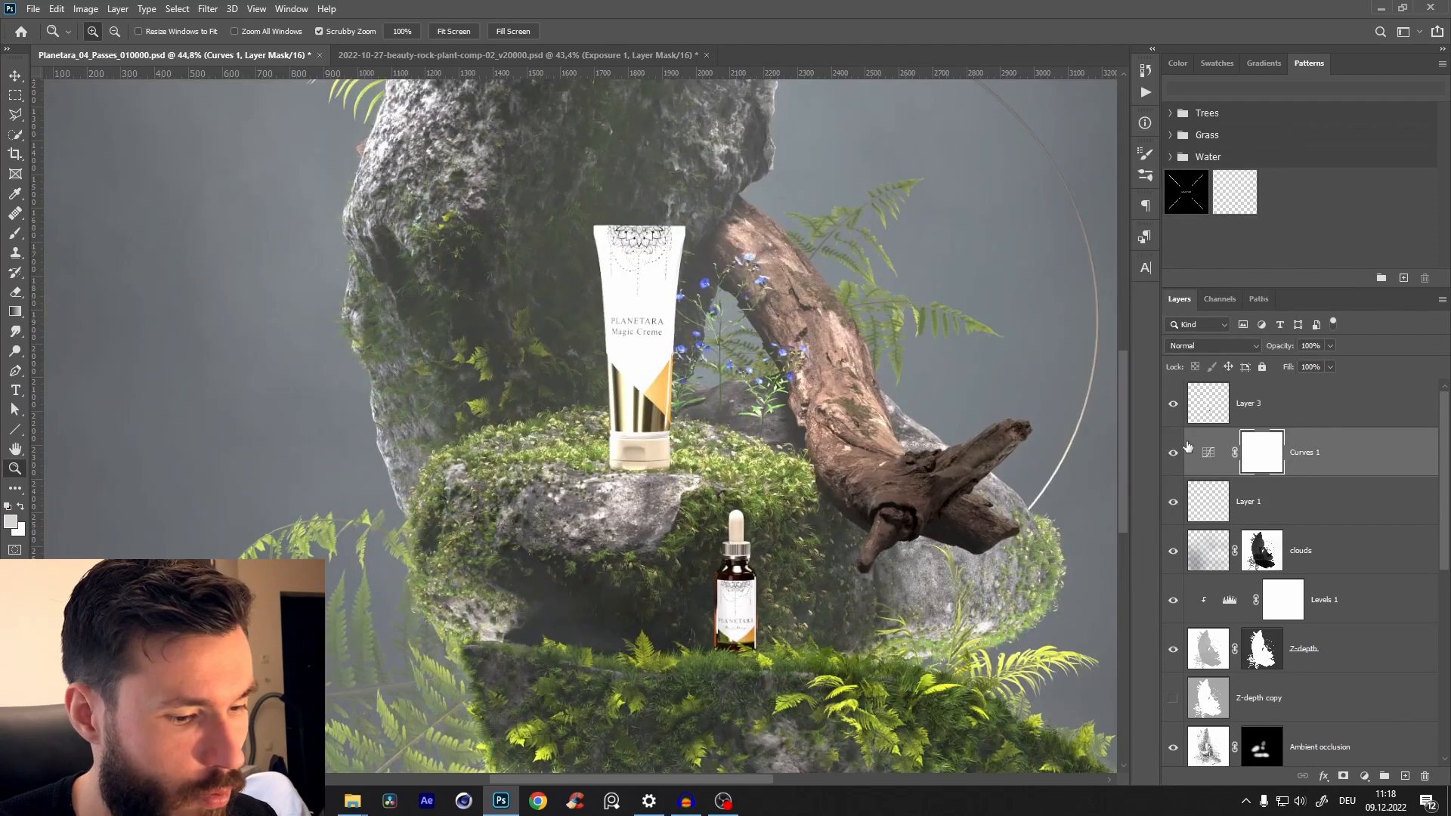
- Paint black on the Curves mask around the cream tube's base and rock with a soft brush at 20% opacity
key("b")
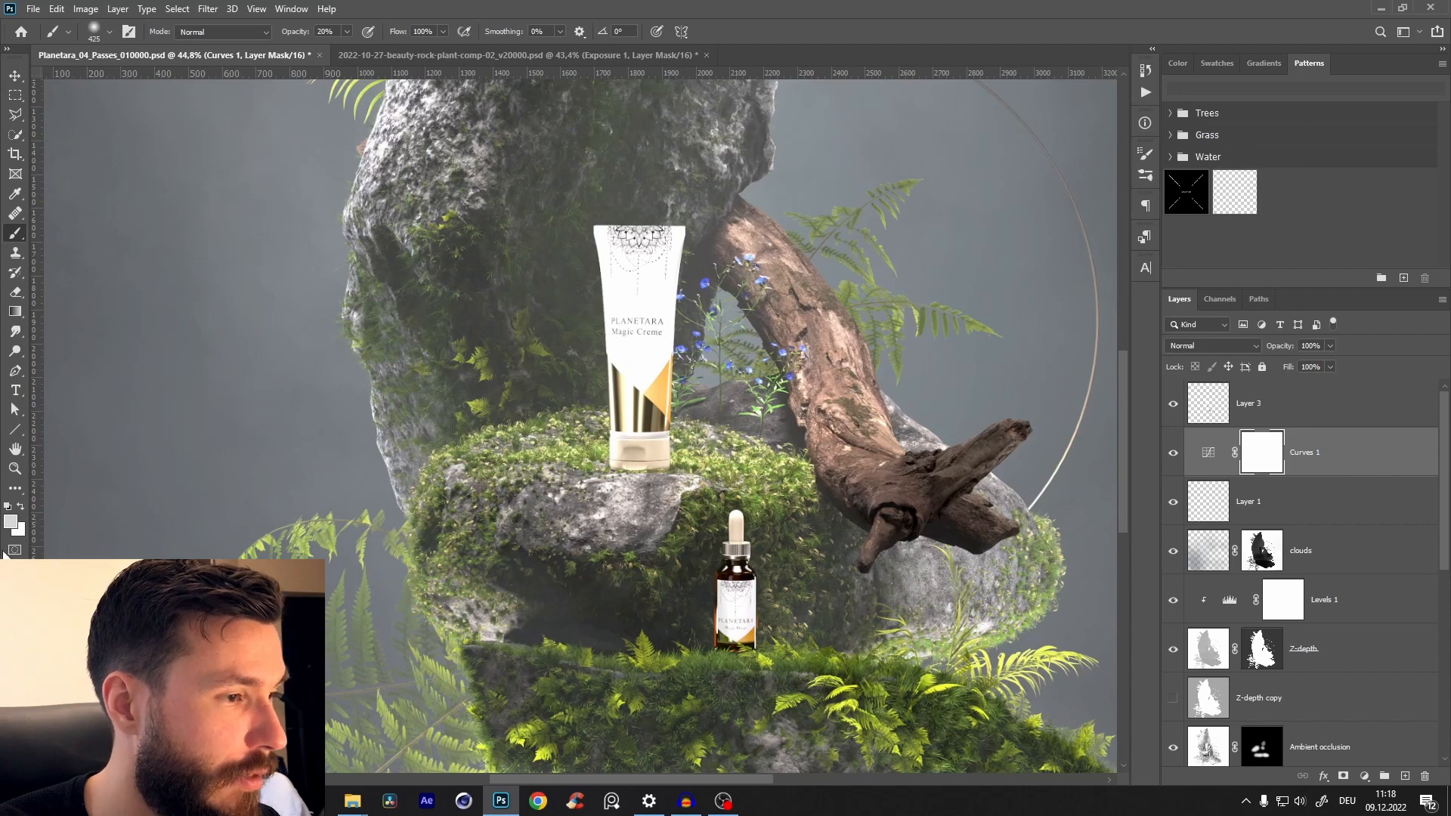
key("d")
right_click(519, 302)
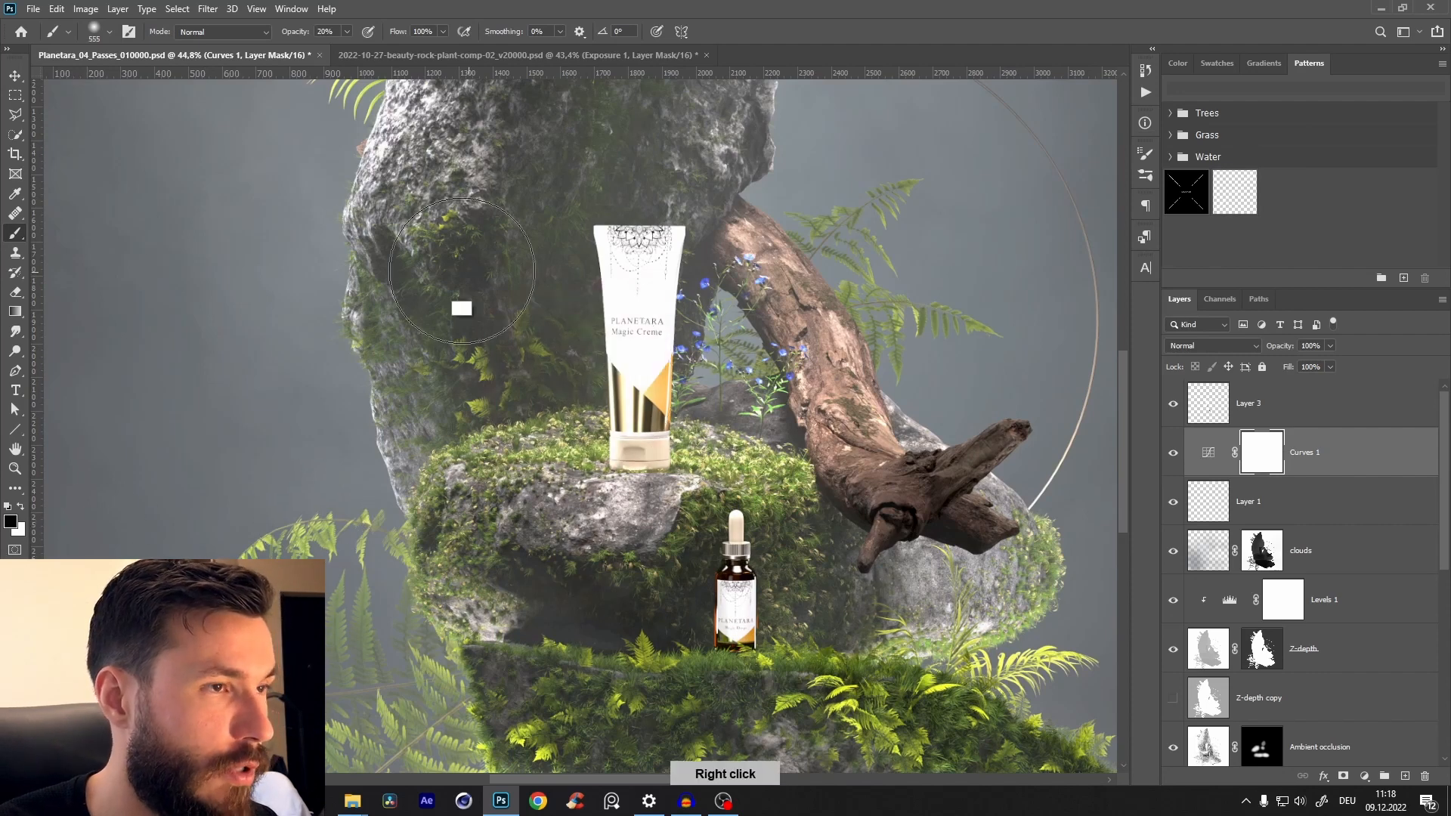
mouse_move(462, 573)
left_mouse_down()
mouse_move(636, 567)
mouse_move(640, 491)
mouse_move(593, 500)
mouse_move(620, 476)
mouse_move(638, 509)
mouse_move(583, 465)
left_mouse_up()
right_click(575, 454)
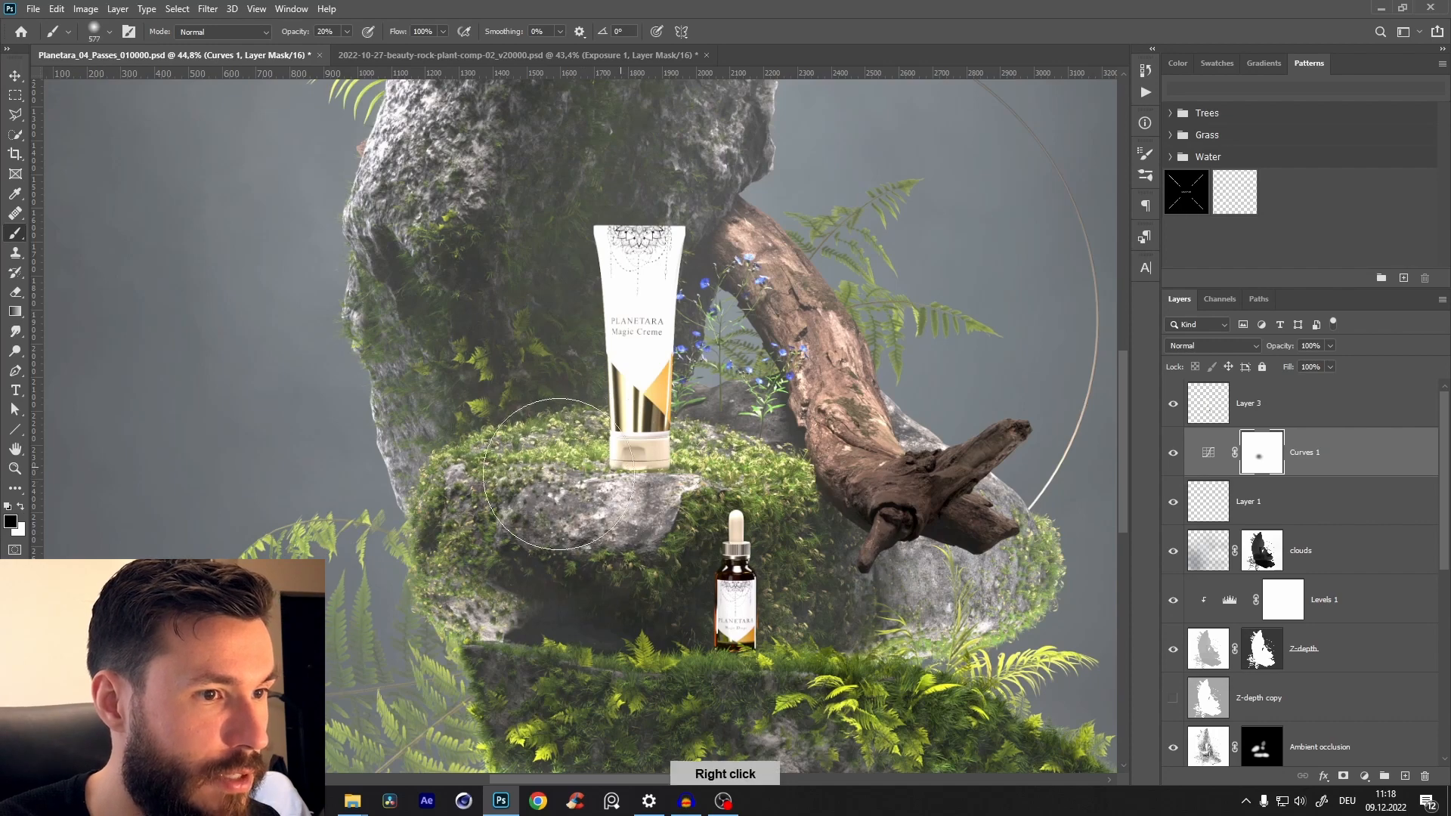
right_click(627, 461)
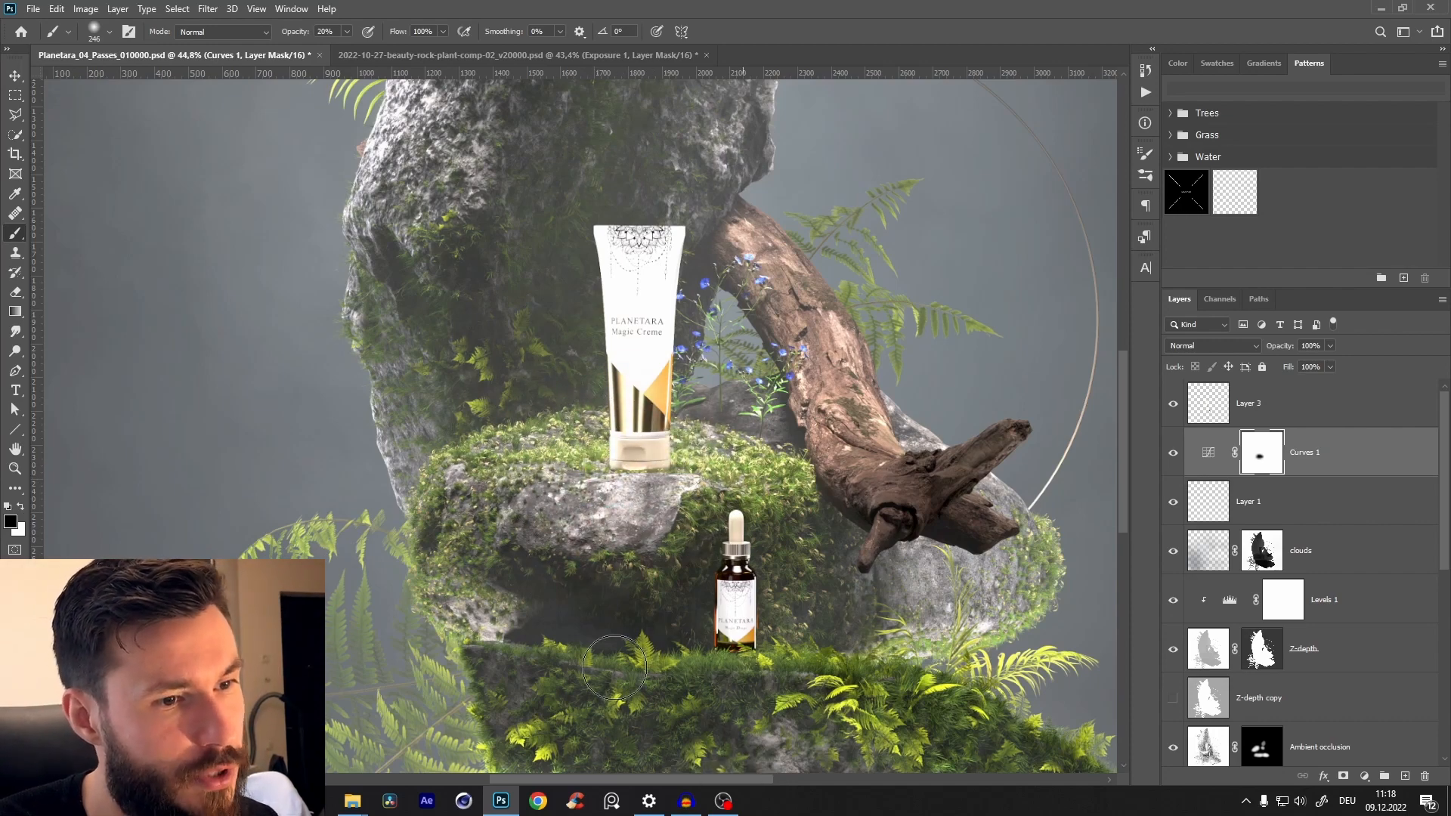
- Brush the Curves mask around the dropper bottle's base with a 246 px brush at 20% opacity and inspect both product bases
mouse_move(748, 665)
left_mouse_down()
mouse_move(723, 690)
mouse_move(780, 641)
mouse_move(707, 587)
mouse_move(696, 649)
left_mouse_up()
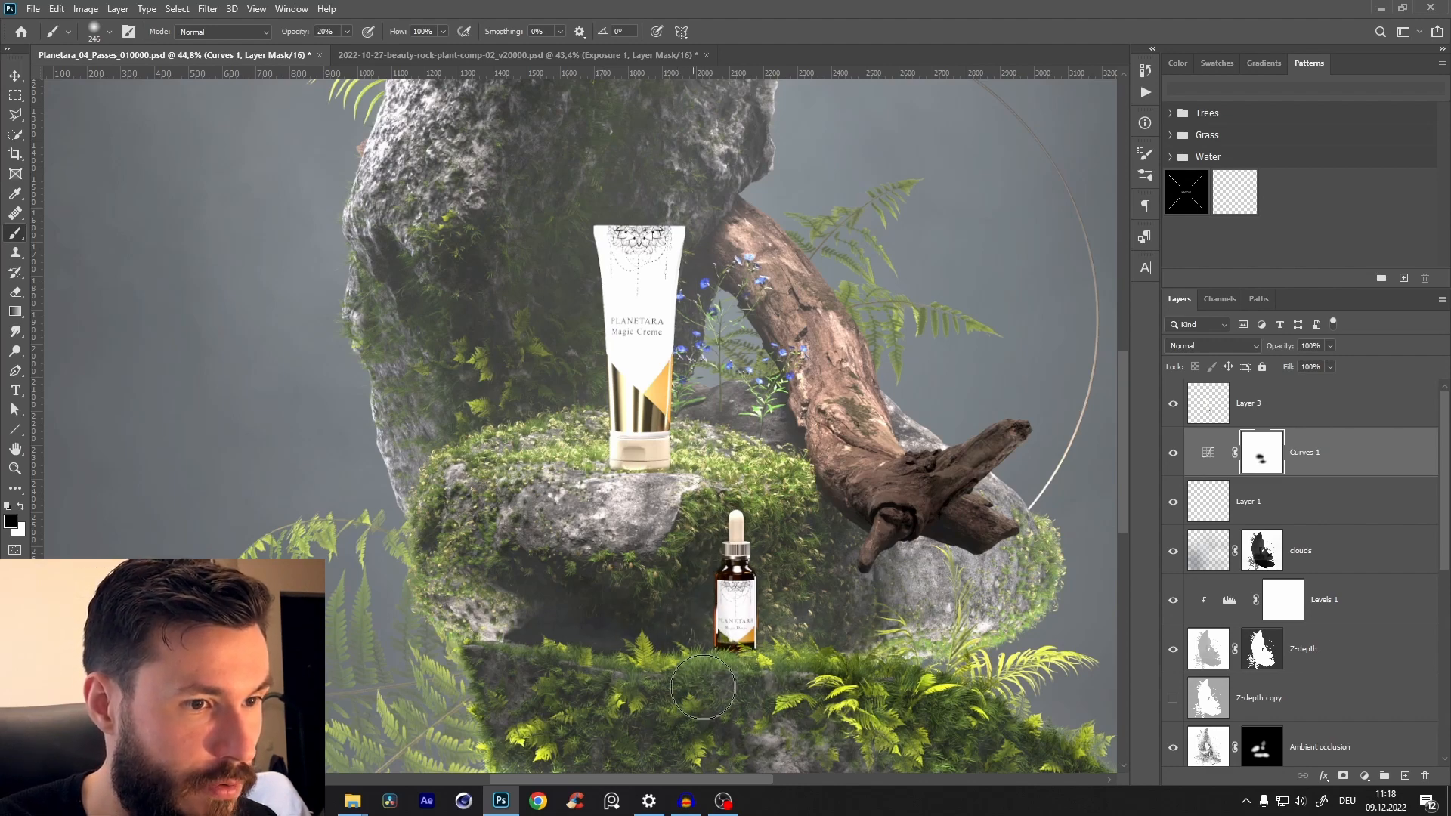
scroll(735, 563, "up", 5)
key("z")
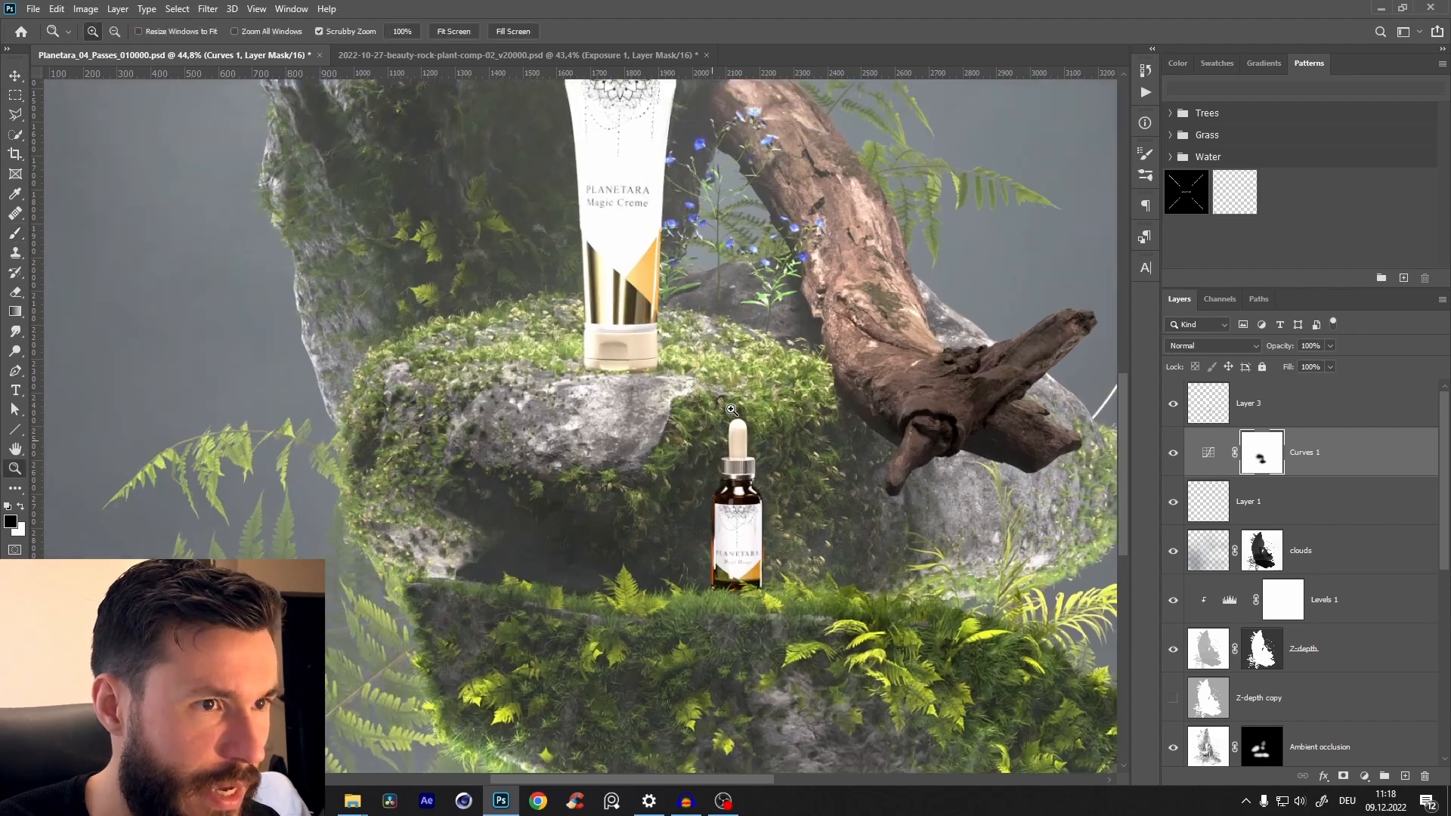
left_click_drag(697, 366, 672, 359)
- Add a Black & White adjustment above Layer 3 and examine the brightness contrast between the products and their surroundings
left_click(1272, 401)
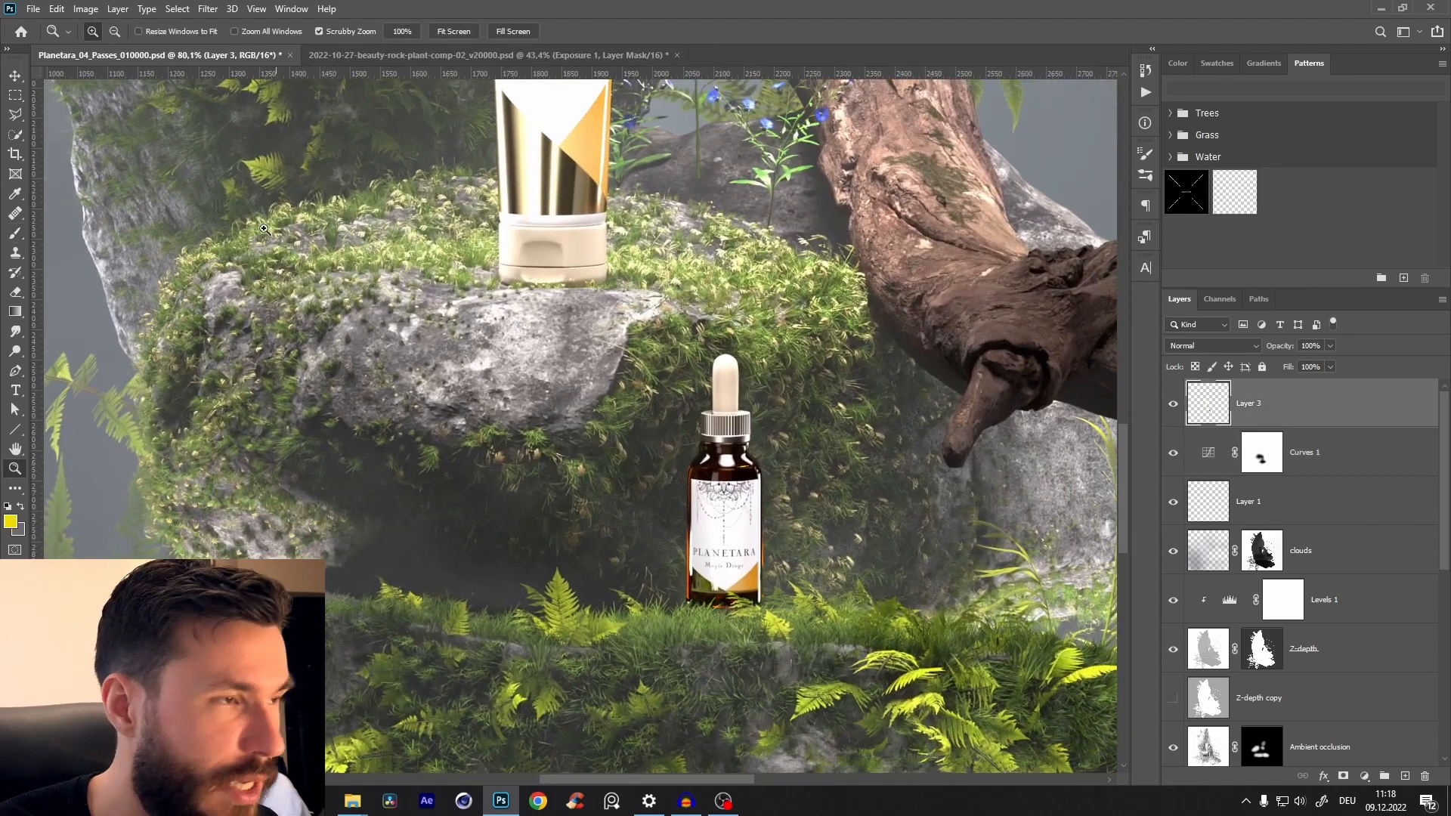
scroll(715, 413, "down", 4)
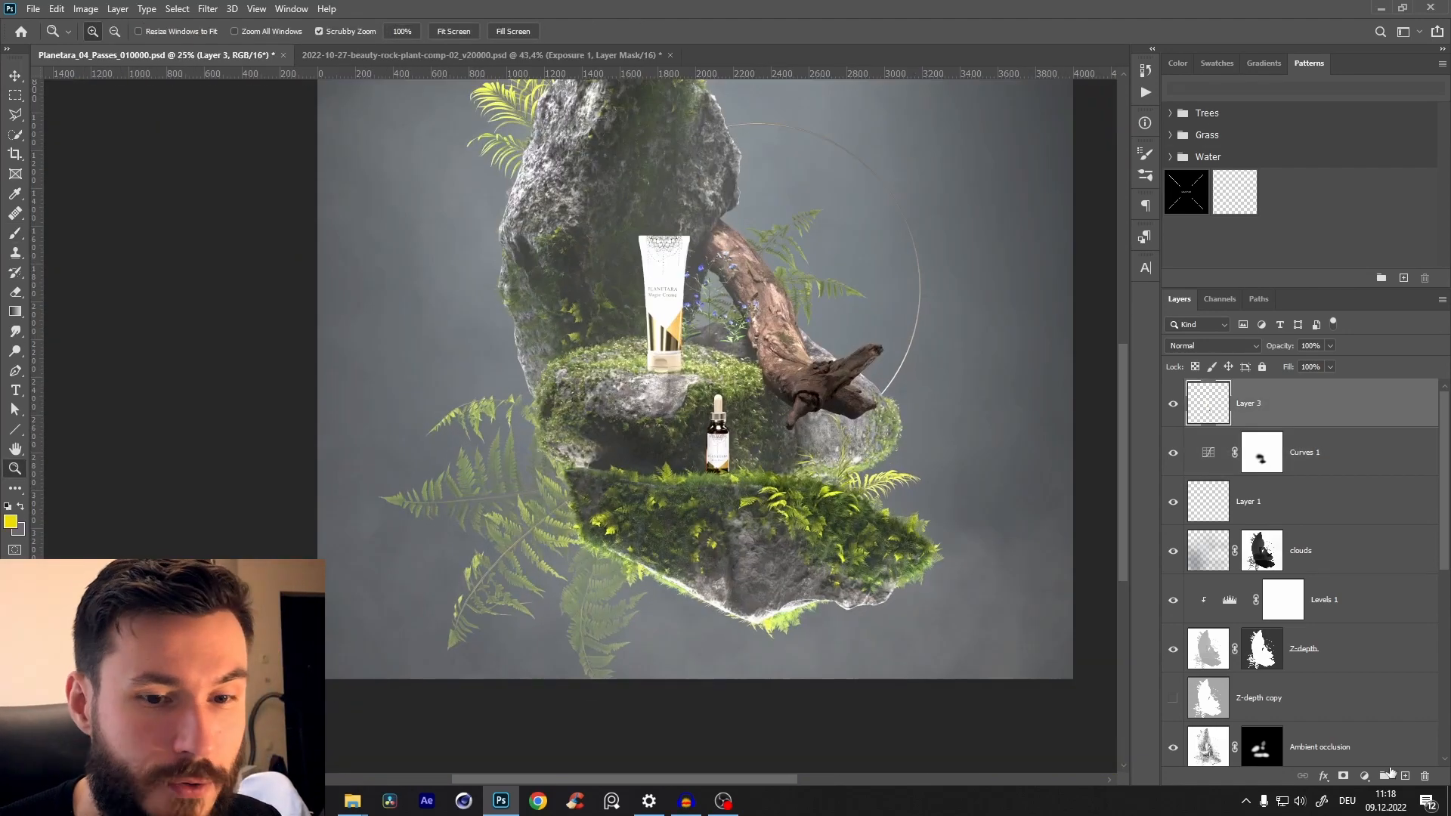
scroll(701, 368, "down", 3)
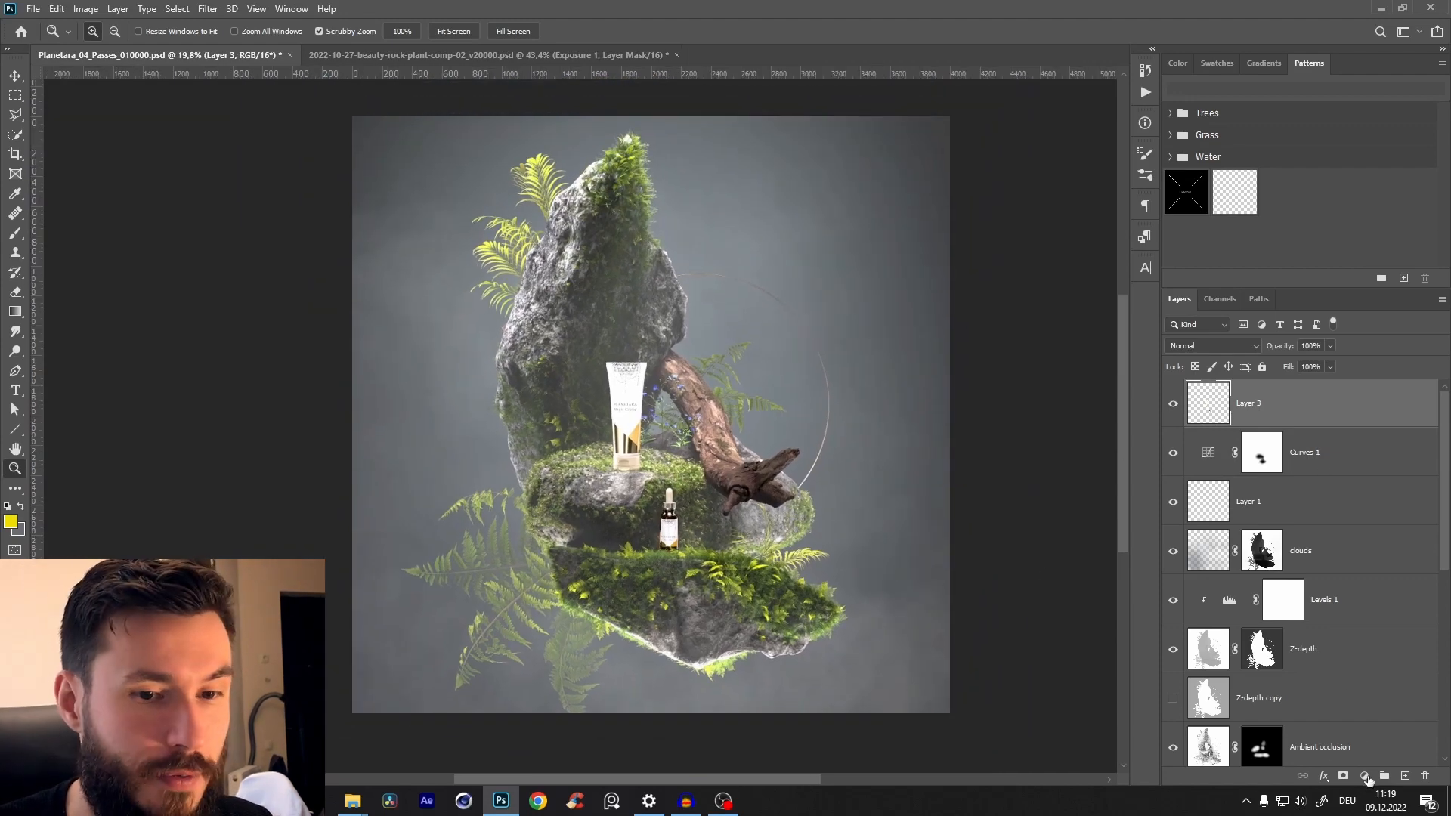
left_click(1364, 778)
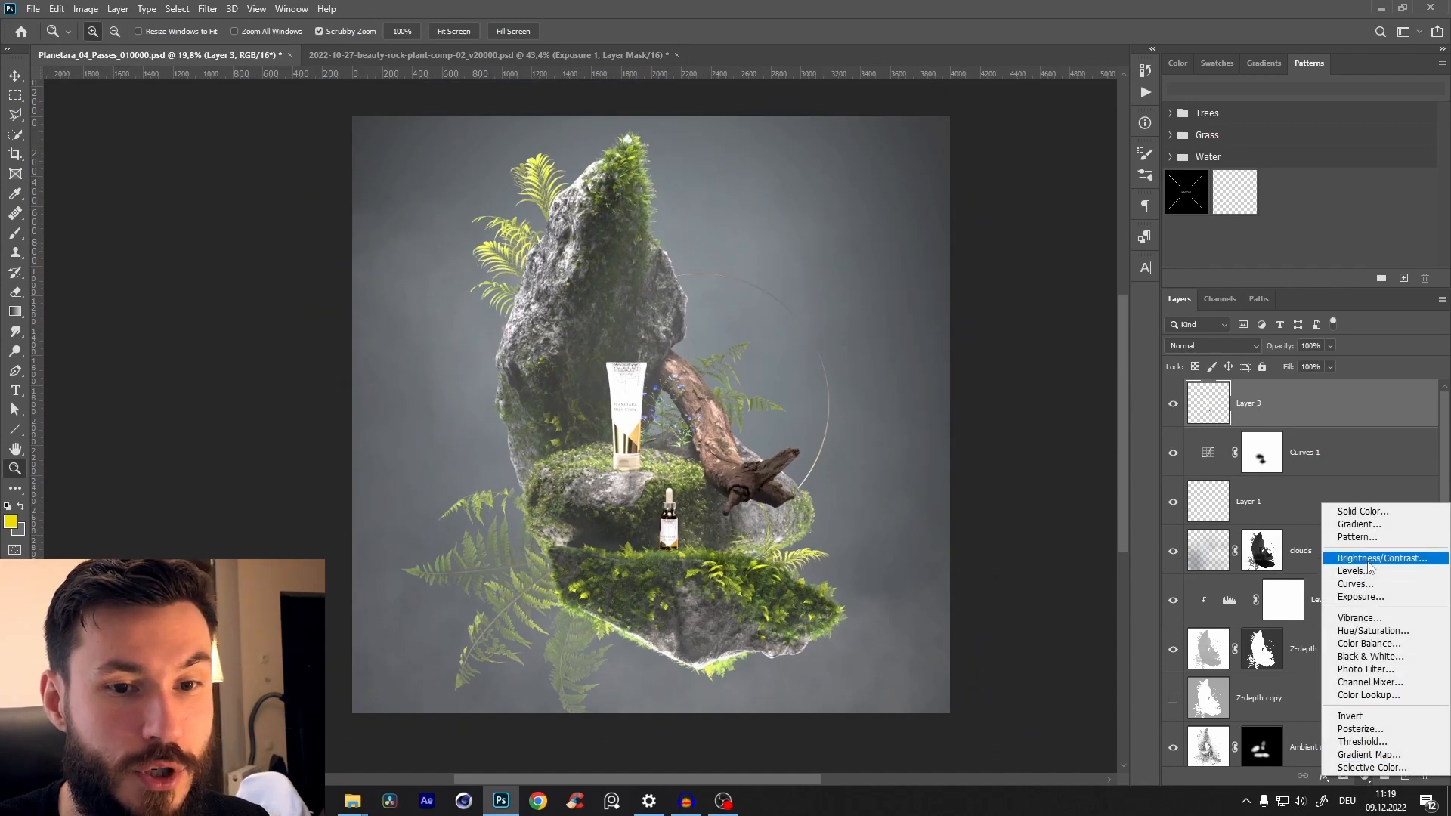
left_click(1366, 655)
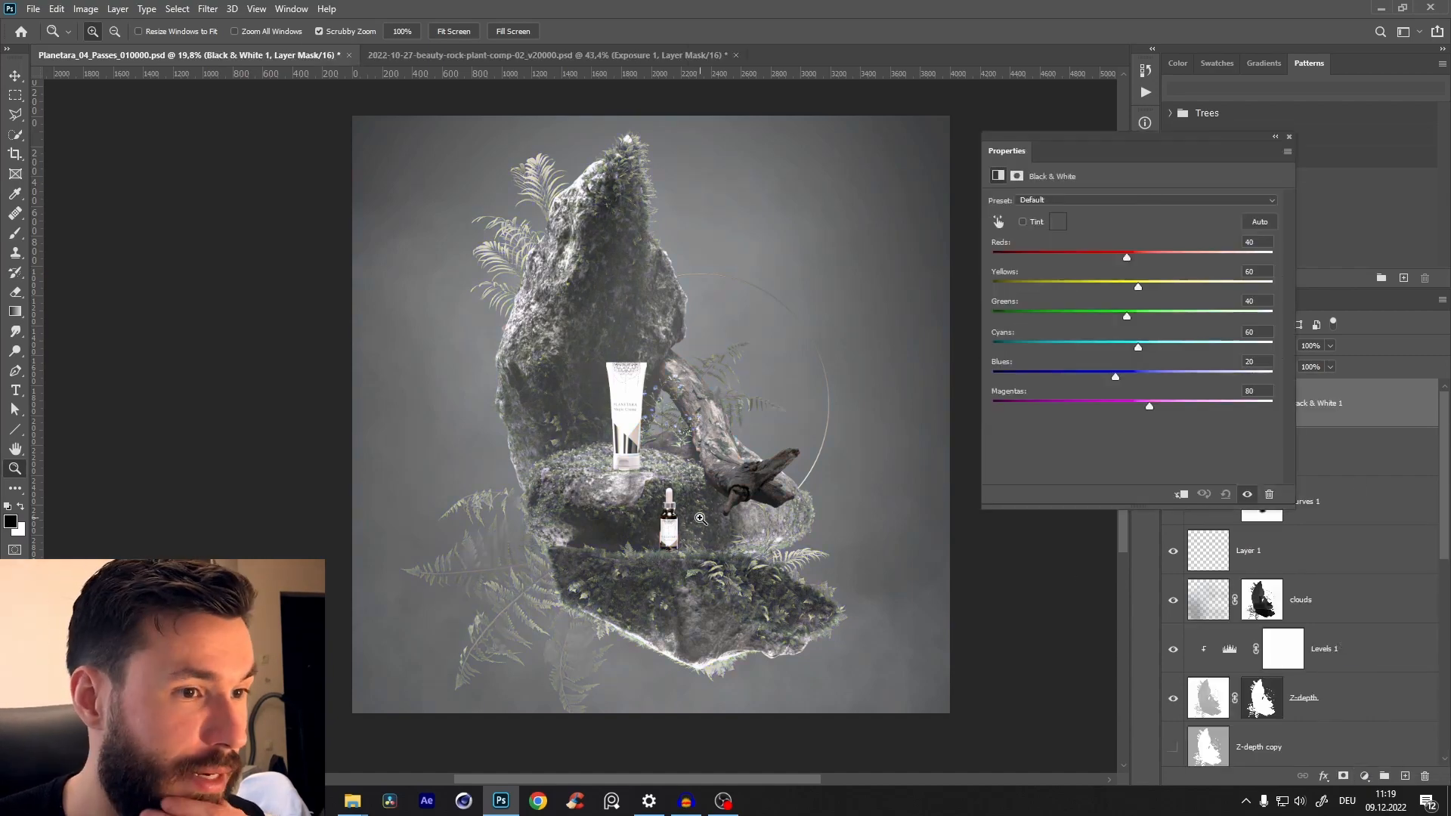
left_click_drag(654, 615, 692, 420)
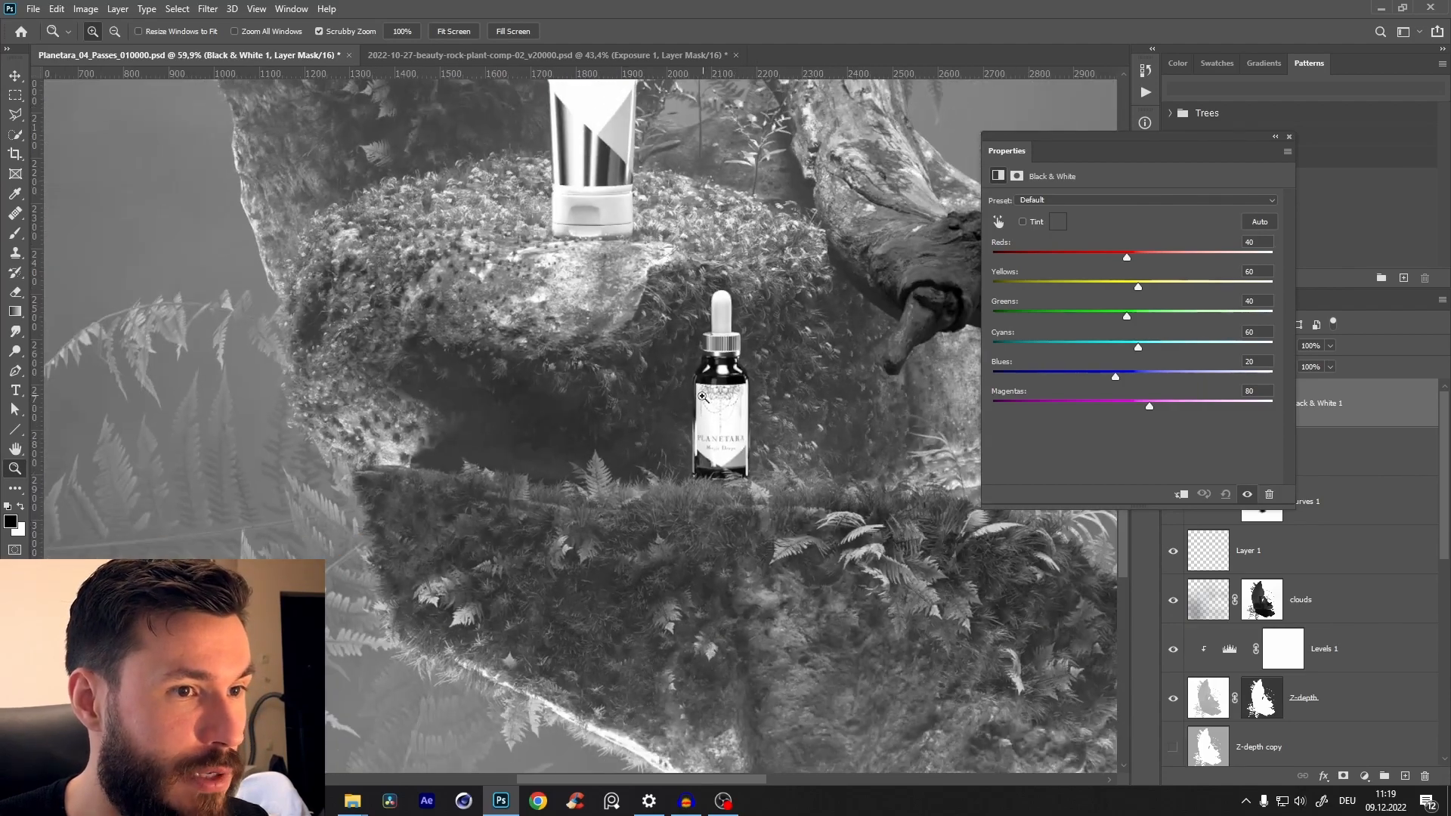
left_click_drag(739, 361, 612, 550)
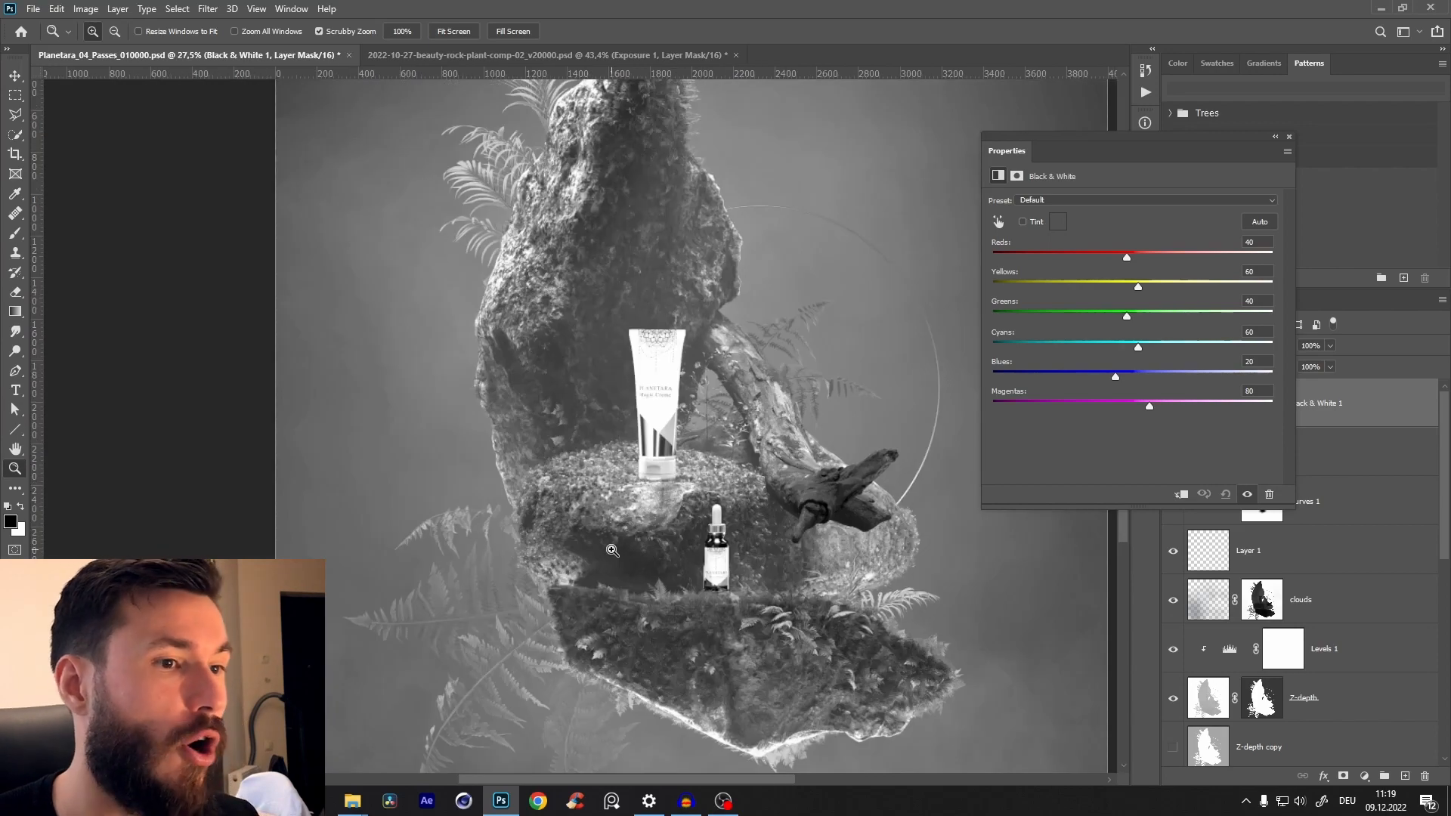
- Examine the tube, bottle and surrounding rock in black and white, and hide the Black & White adjustment
left_click_drag(682, 412, 660, 292)
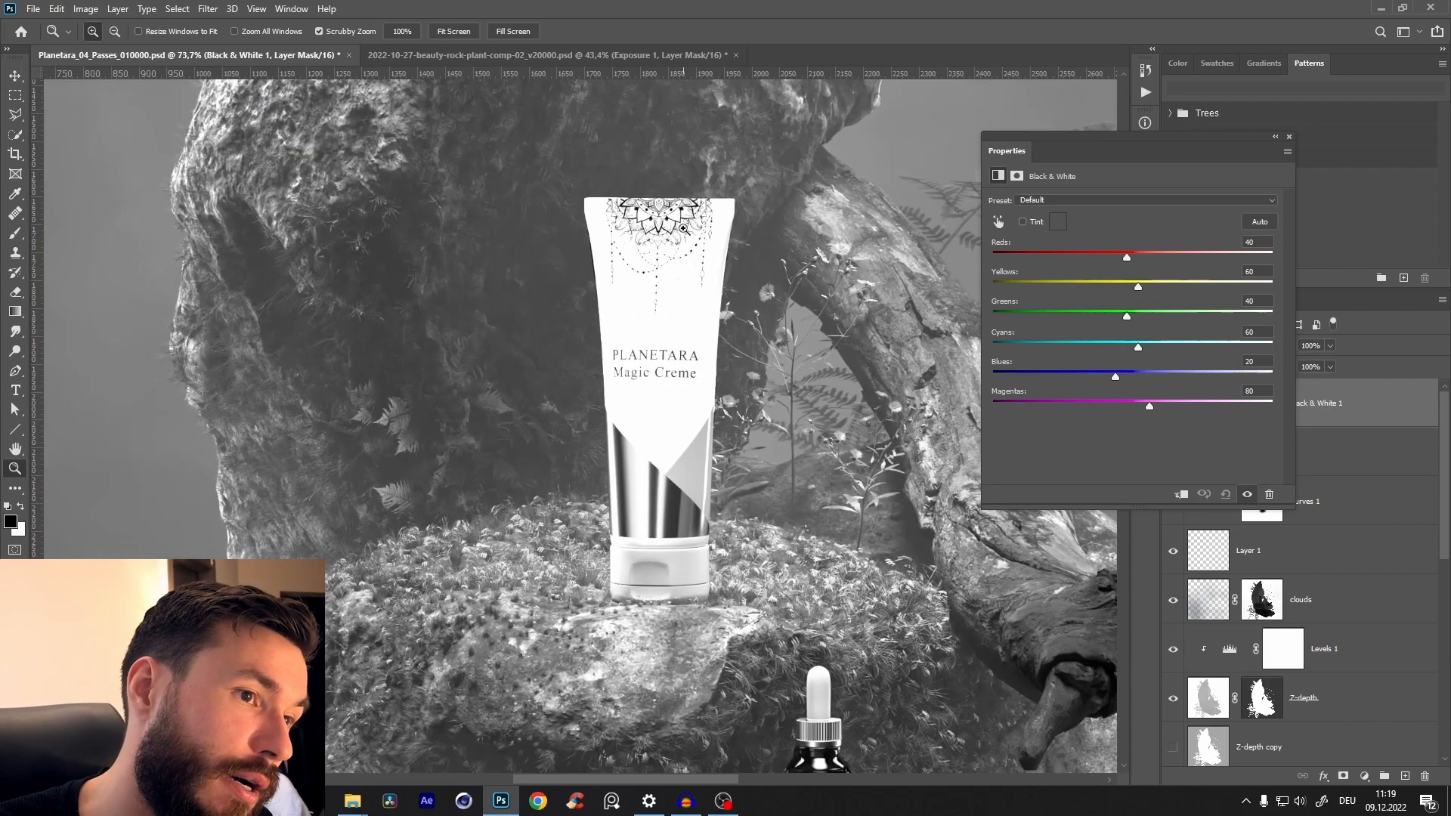
left_click_drag(650, 372, 587, 569)
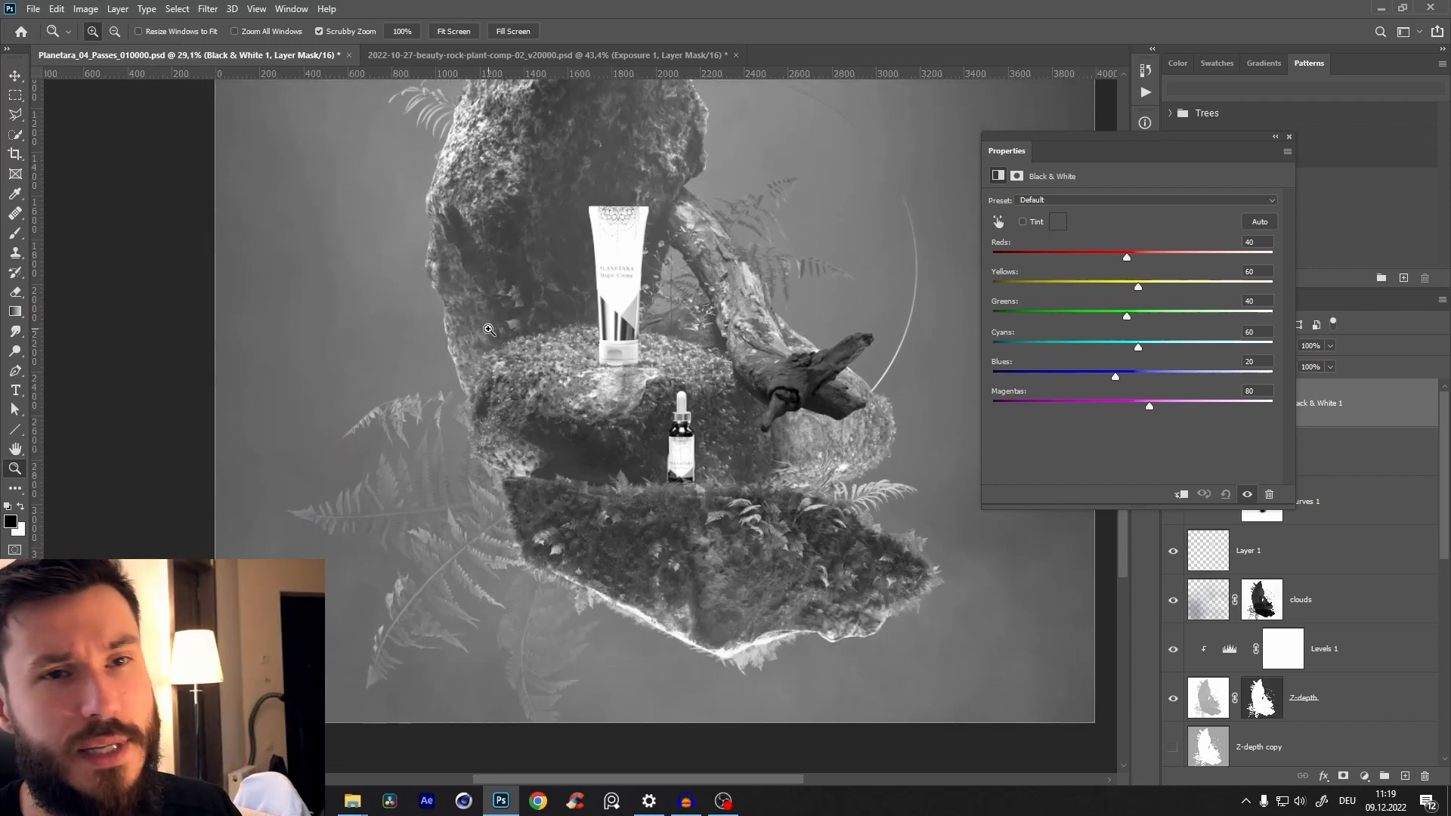
left_click_drag(623, 293, 625, 451)
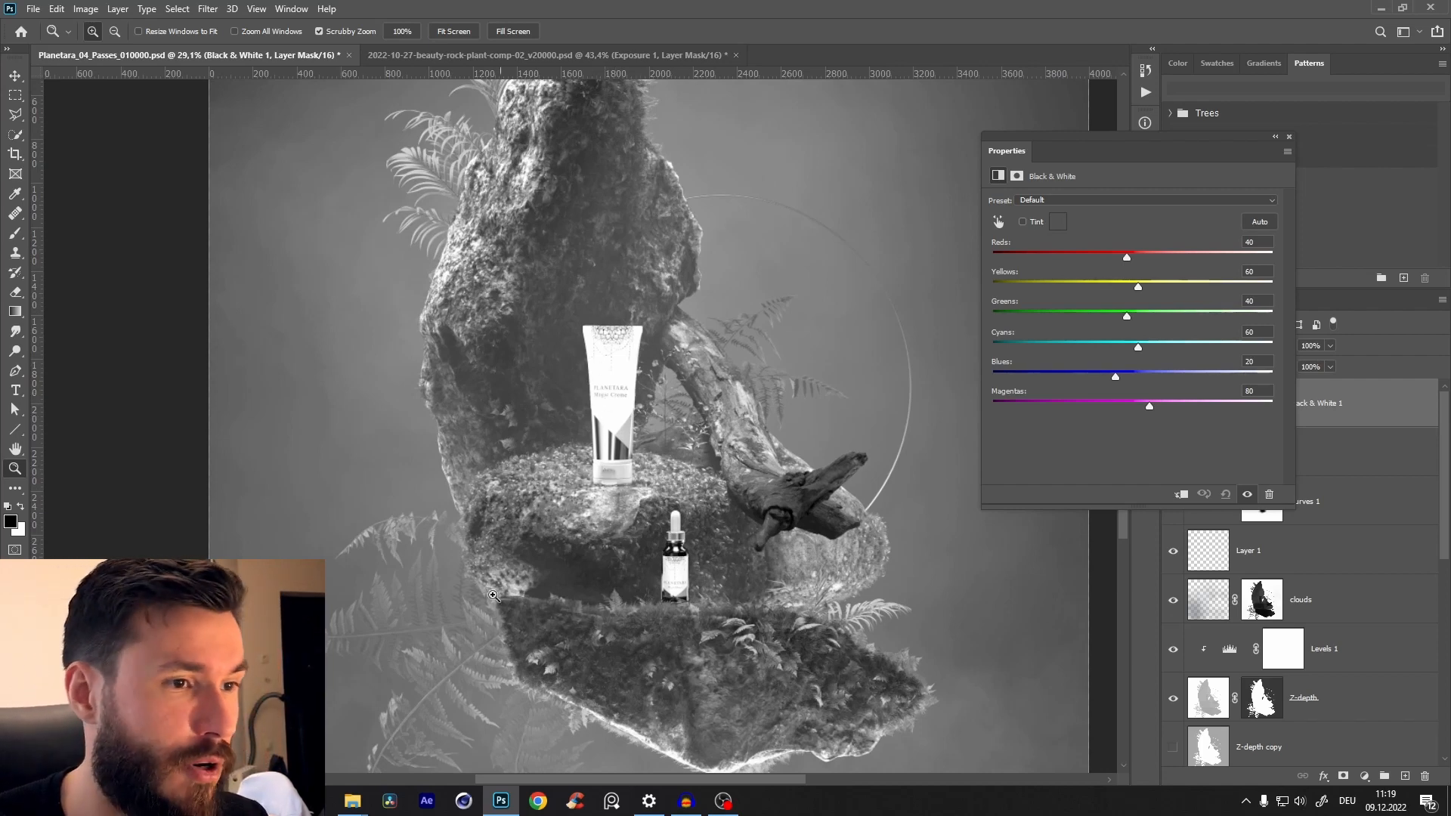
left_click(614, 431)
left_click_drag(582, 459, 664, 575)
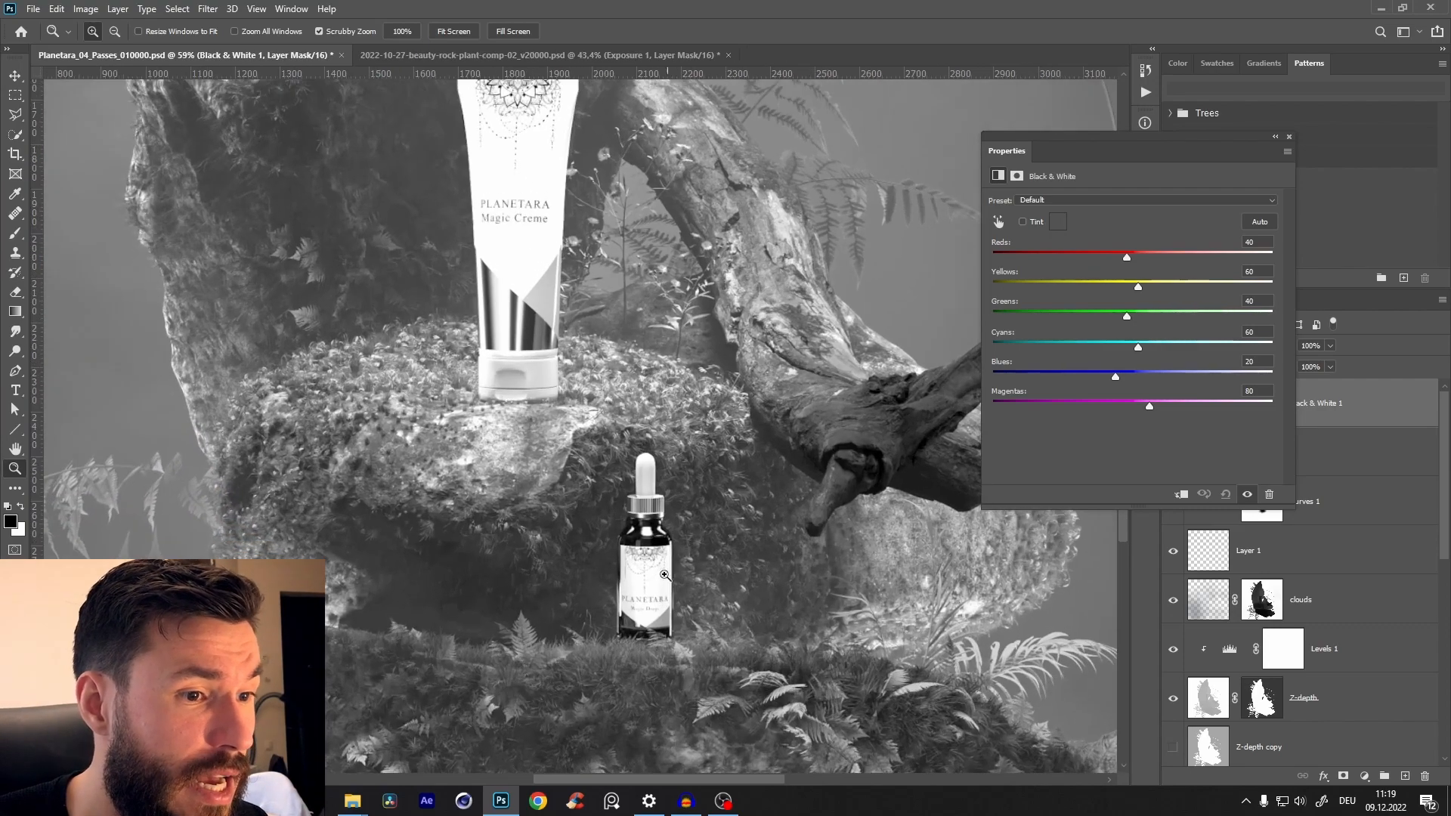
left_click(1289, 140)
left_click(1172, 403)
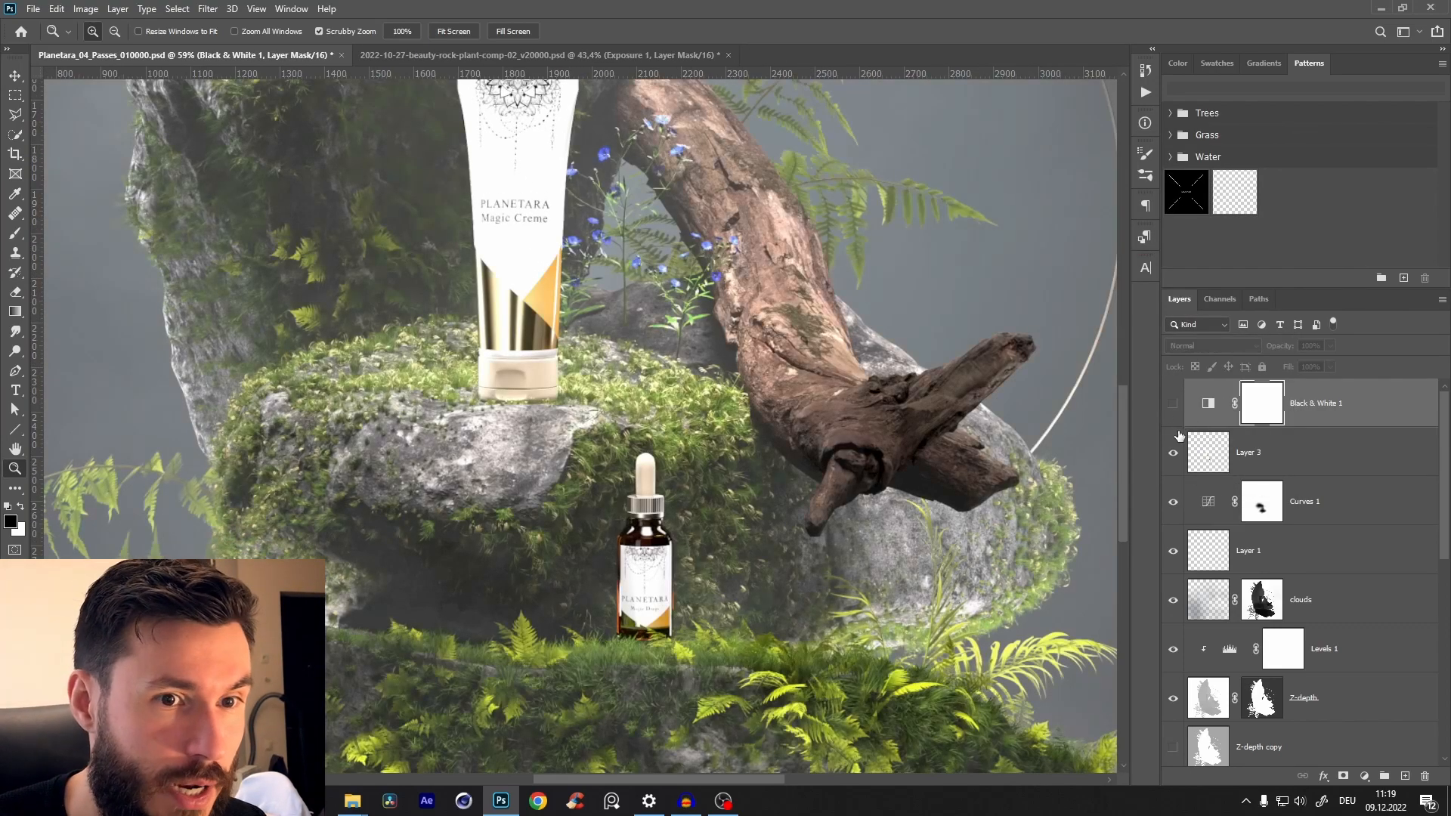
- Select the dropper bottle on Layer 3 with a polygonal lasso, copy it to its own layer and name that layer bottle
left_click(1259, 454)
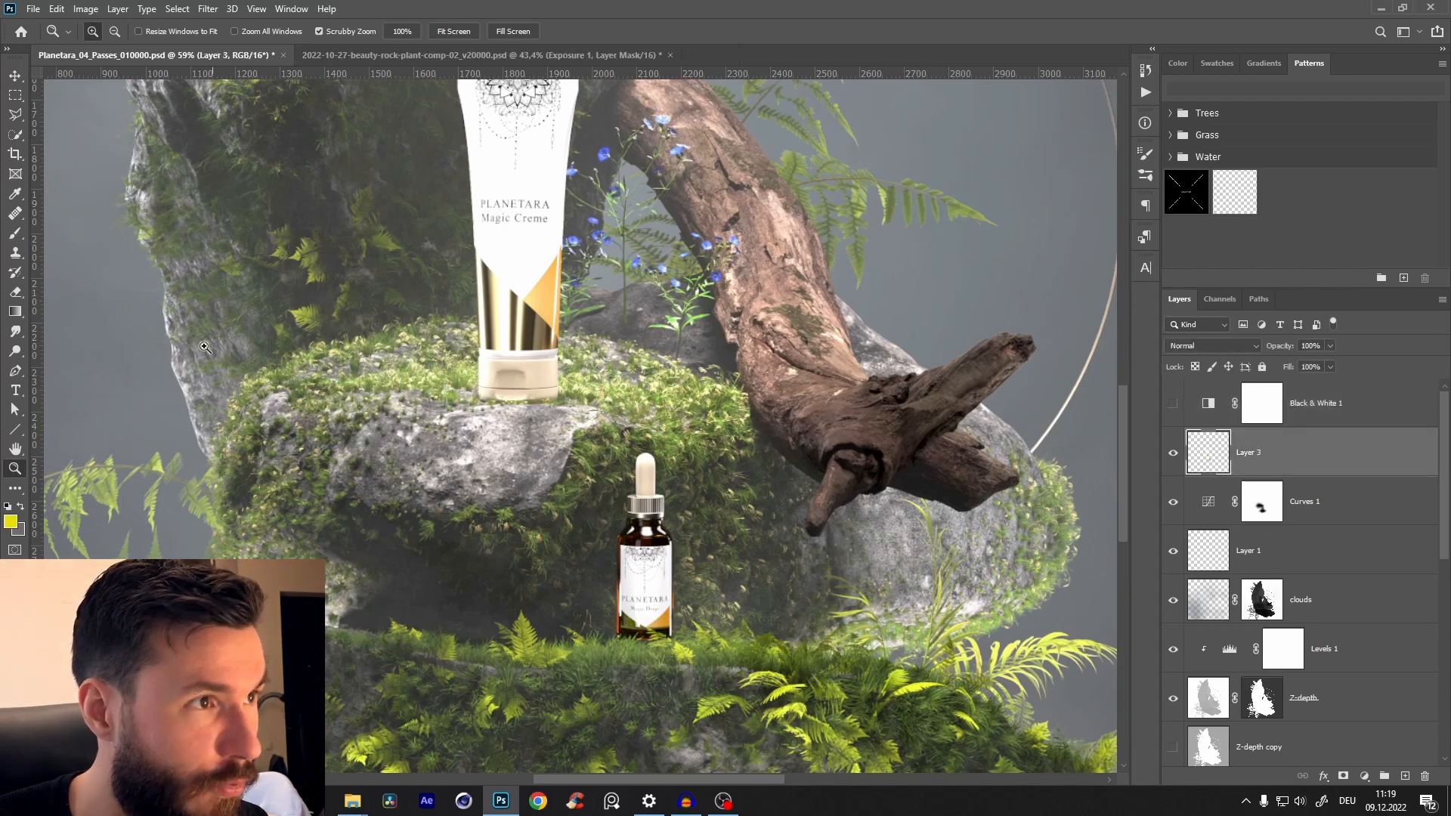
left_click(15, 114)
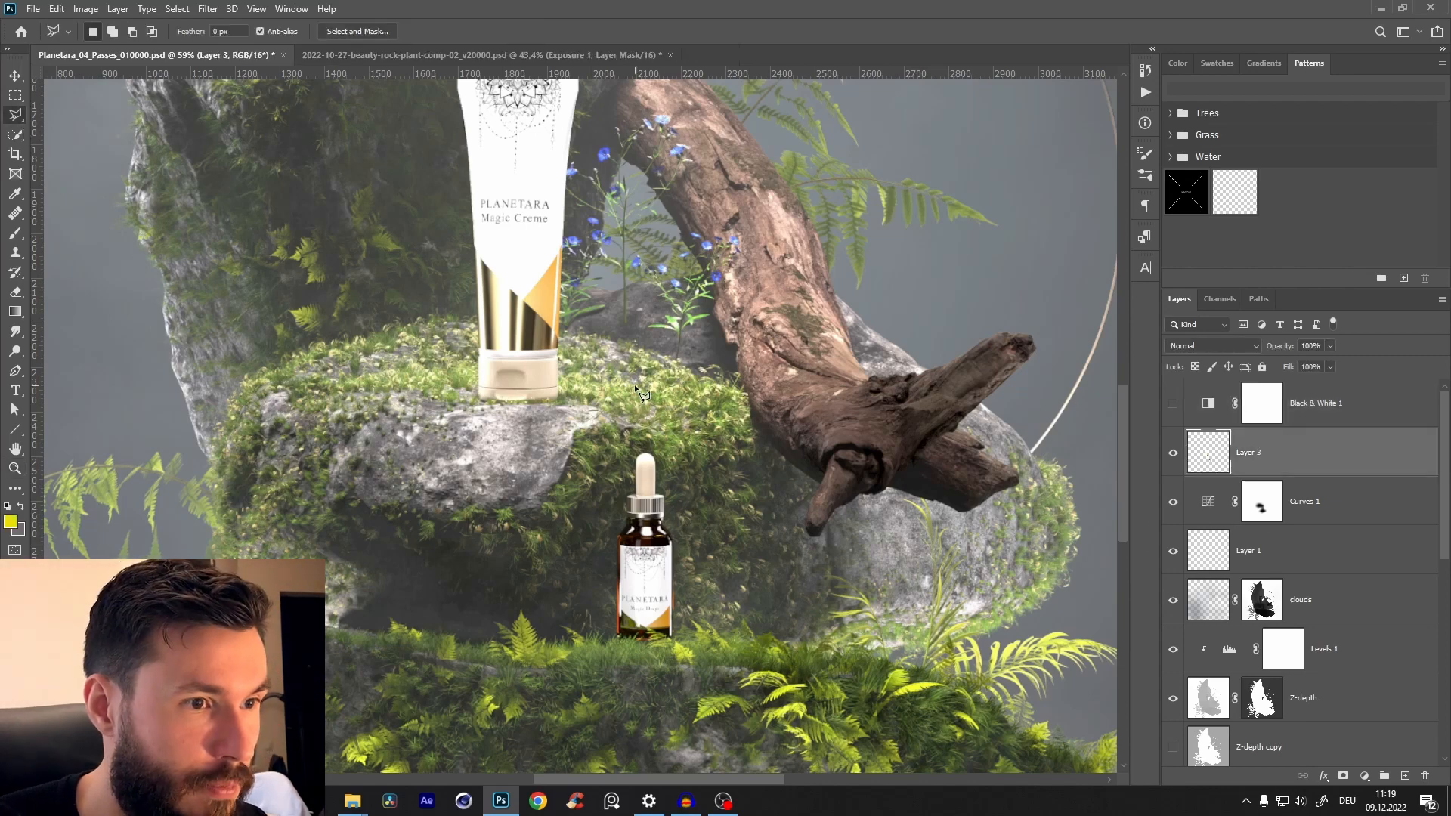
left_click(752, 678)
left_click(720, 429)
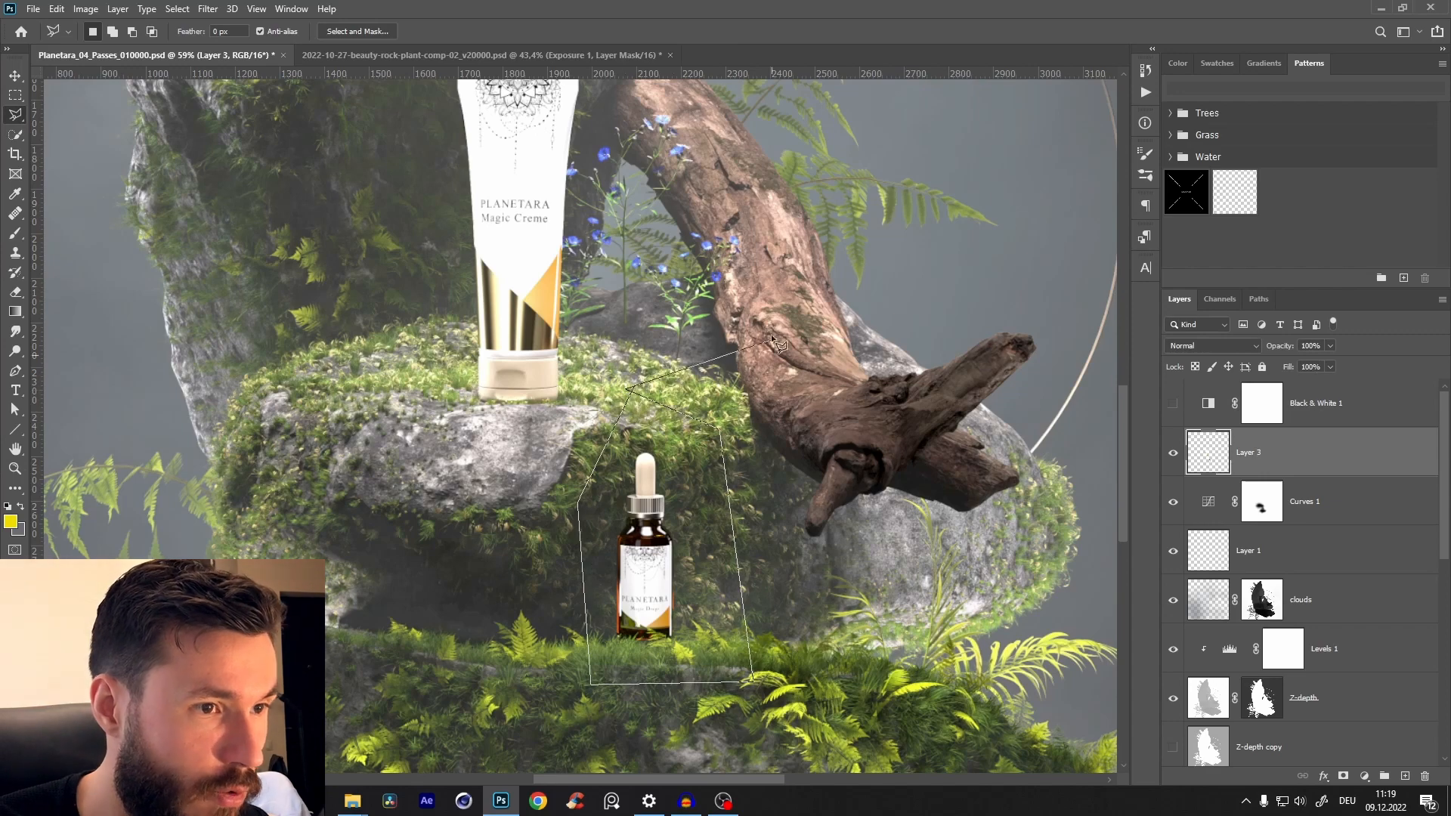
left_click(629, 389, "ctrl")
key("ctrl+j")
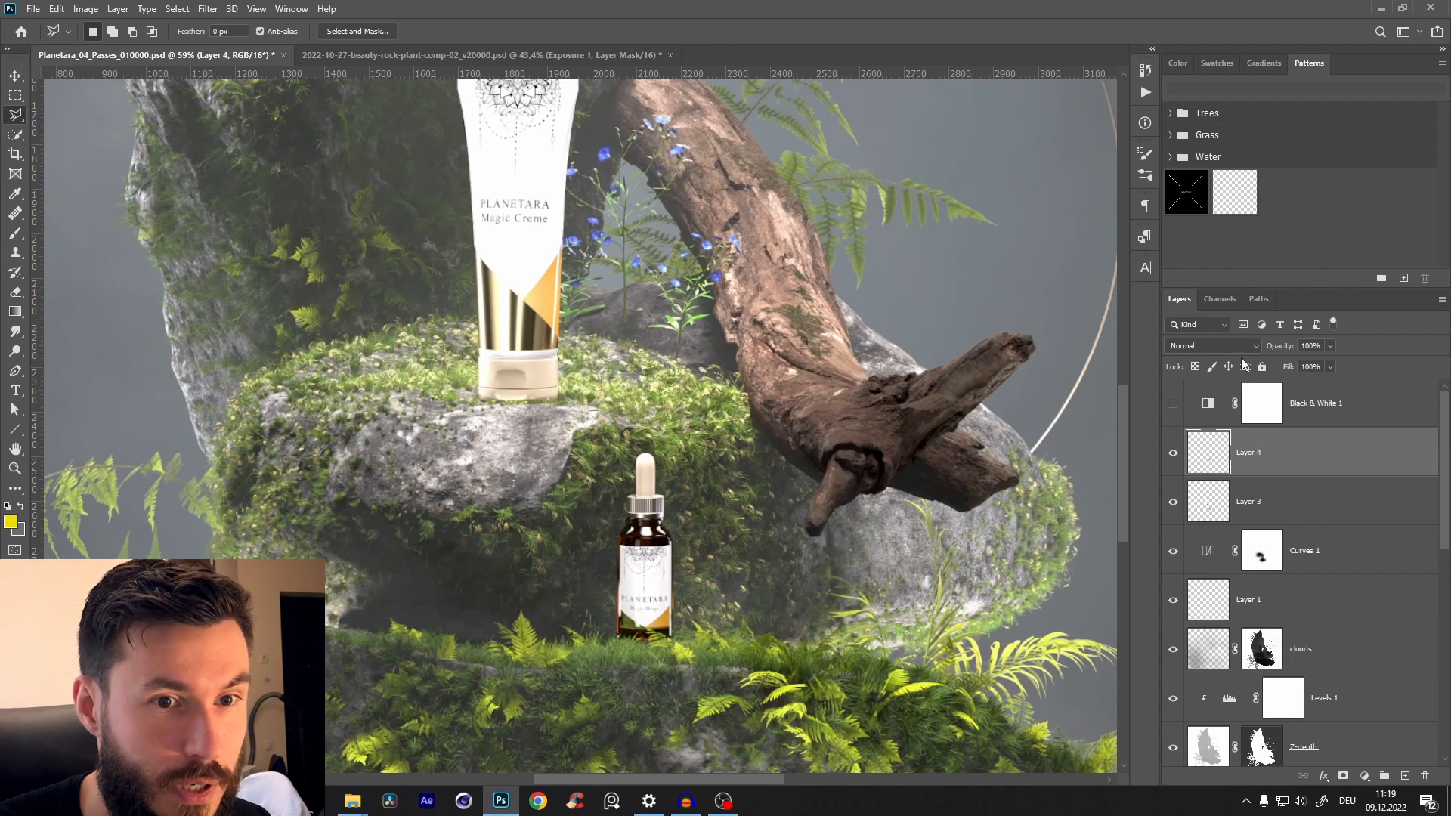
double_click(1248, 452)
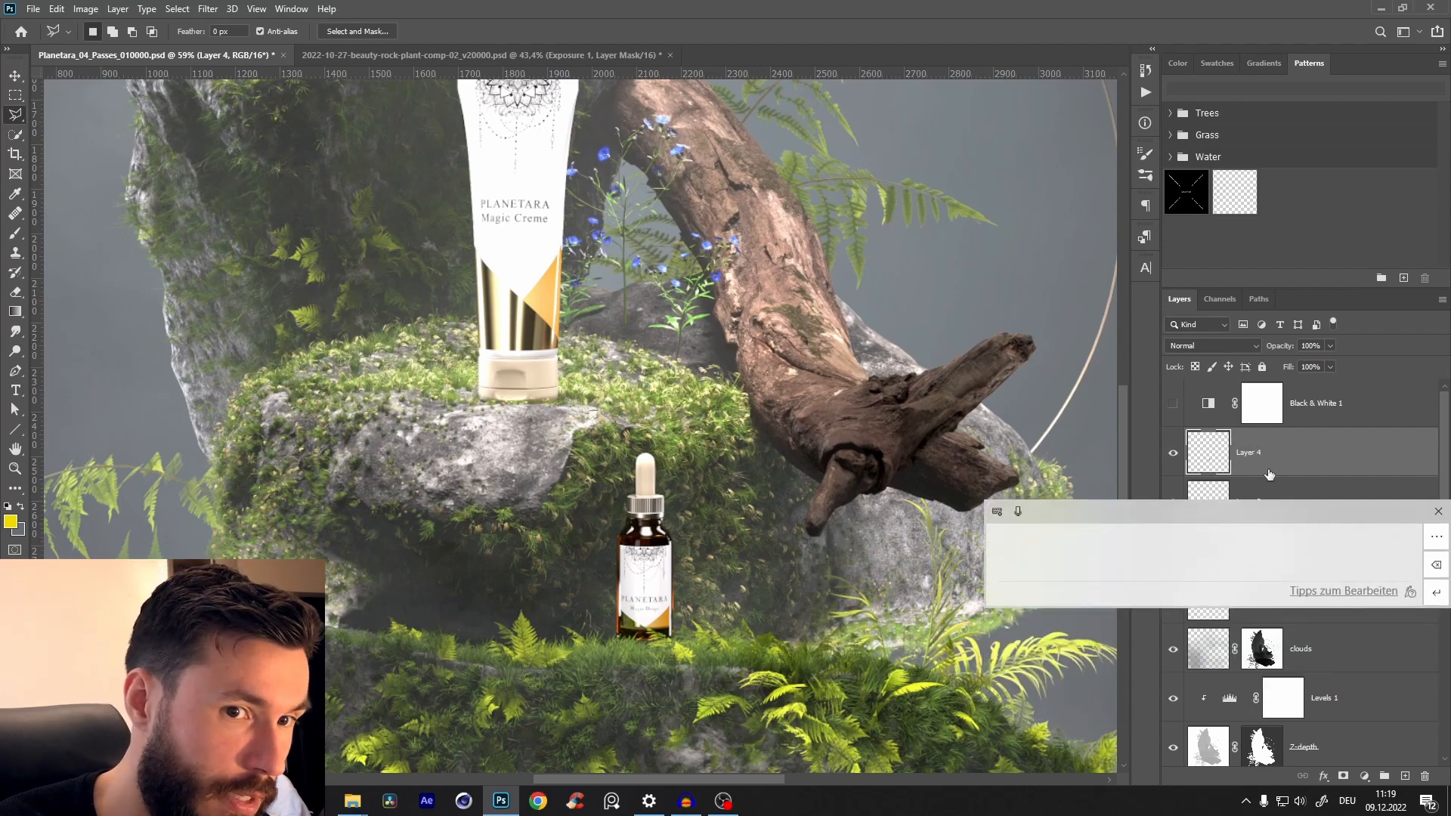
key("BackSpace")
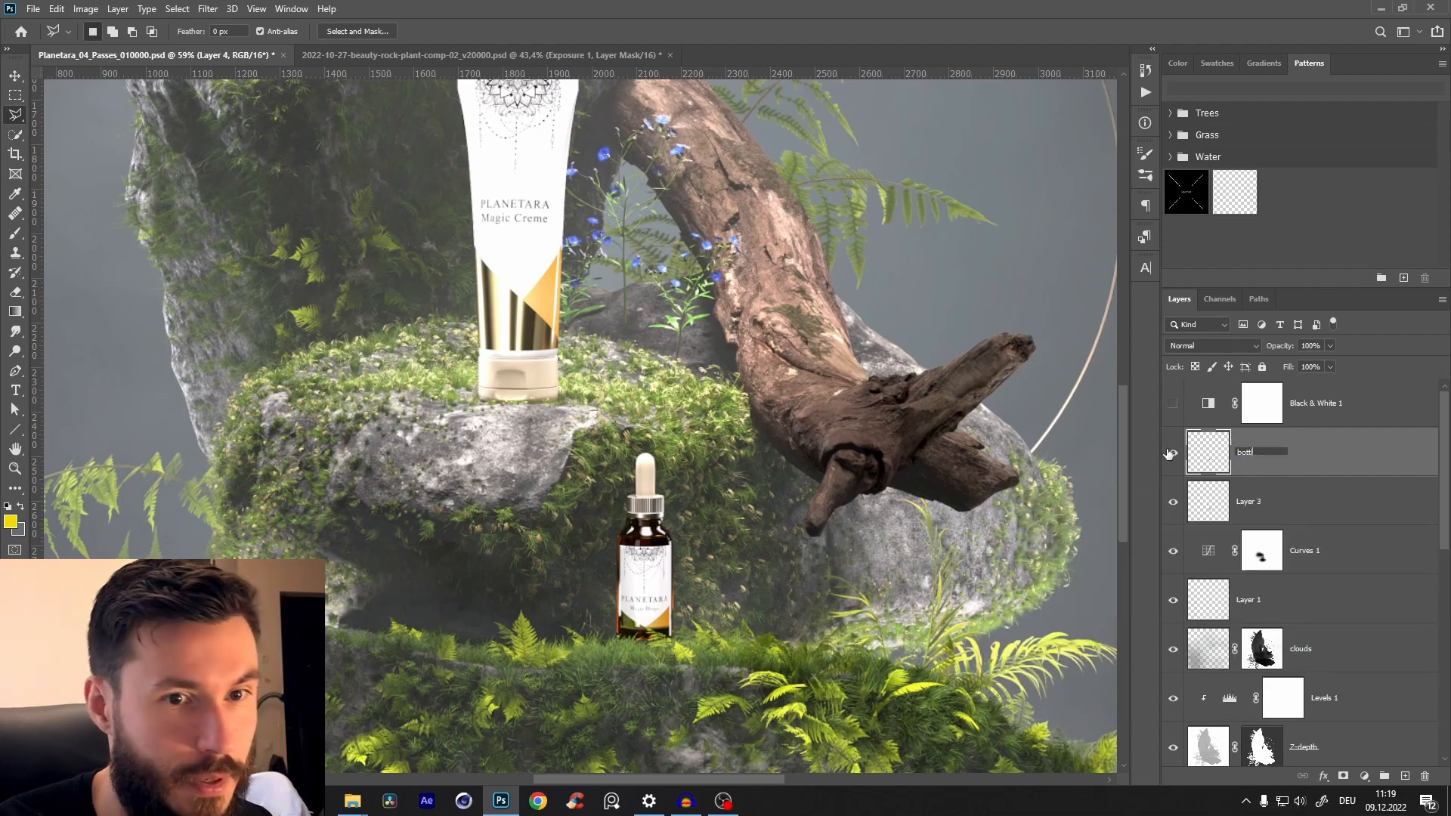
- Remove the dropper bottle from Layer 3 with a polygonal lasso selection and isolate the layer to check its contents
left_click(1198, 516)
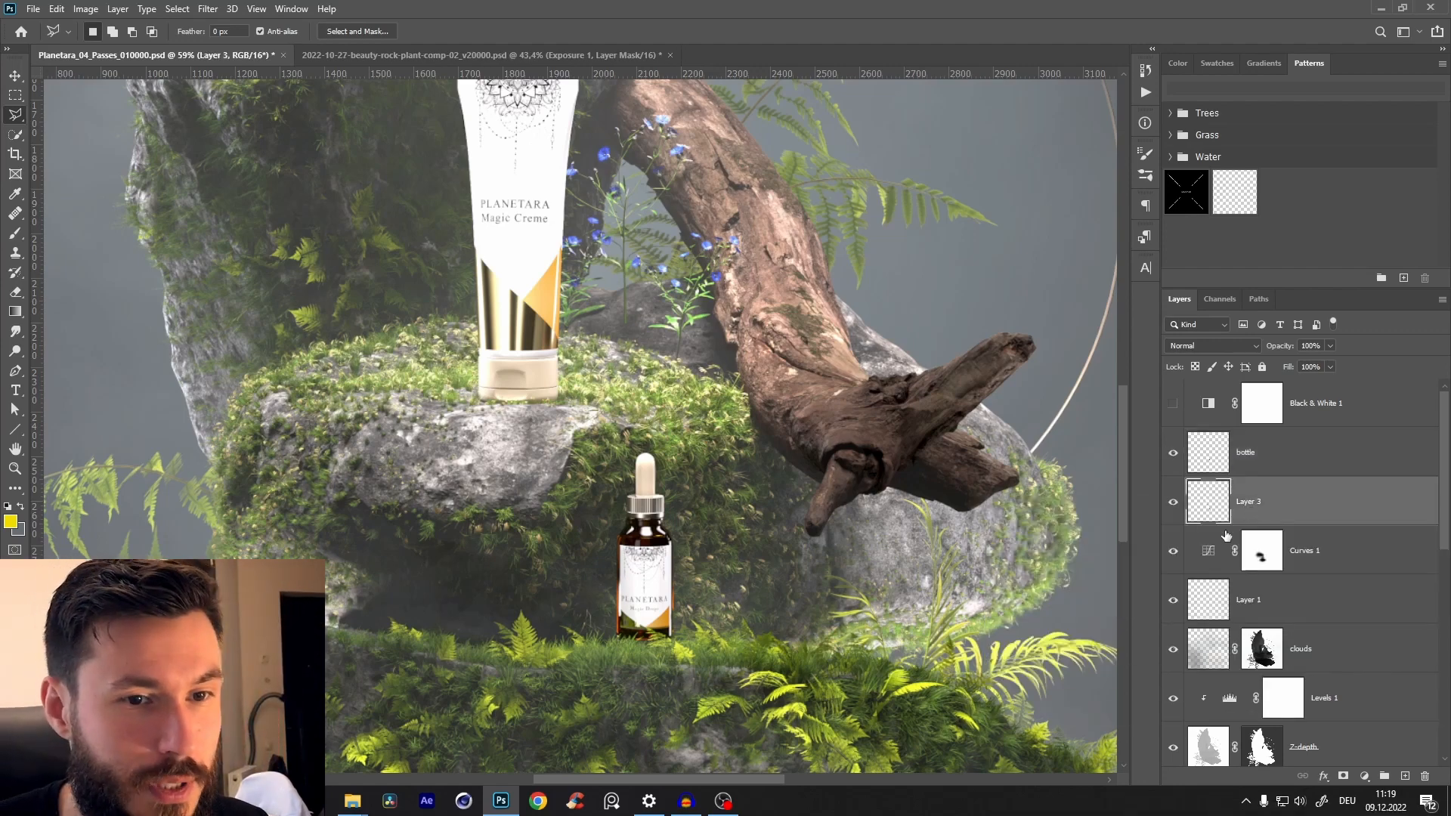
left_click(667, 732)
left_click(767, 642)
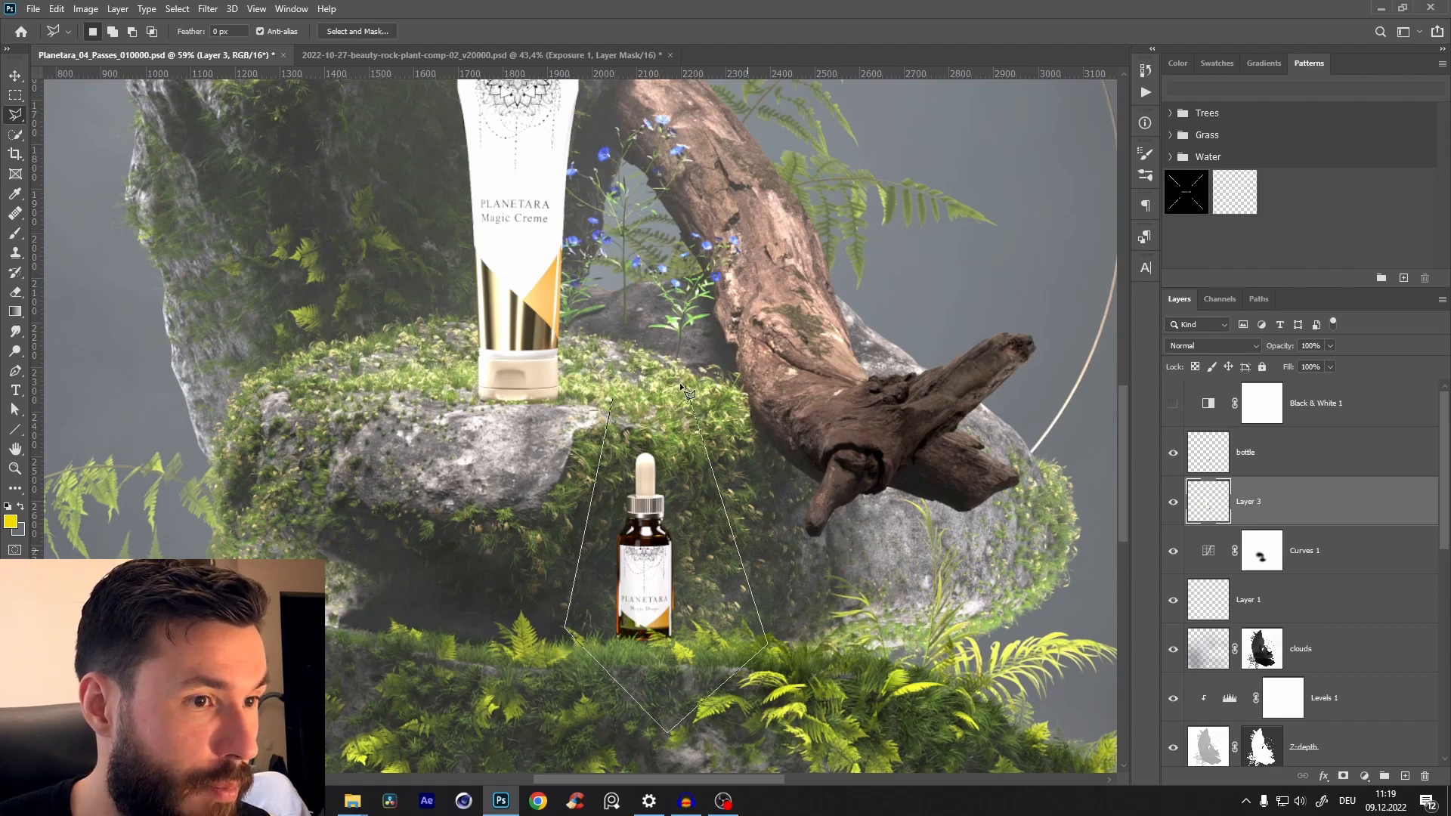
left_click(685, 388)
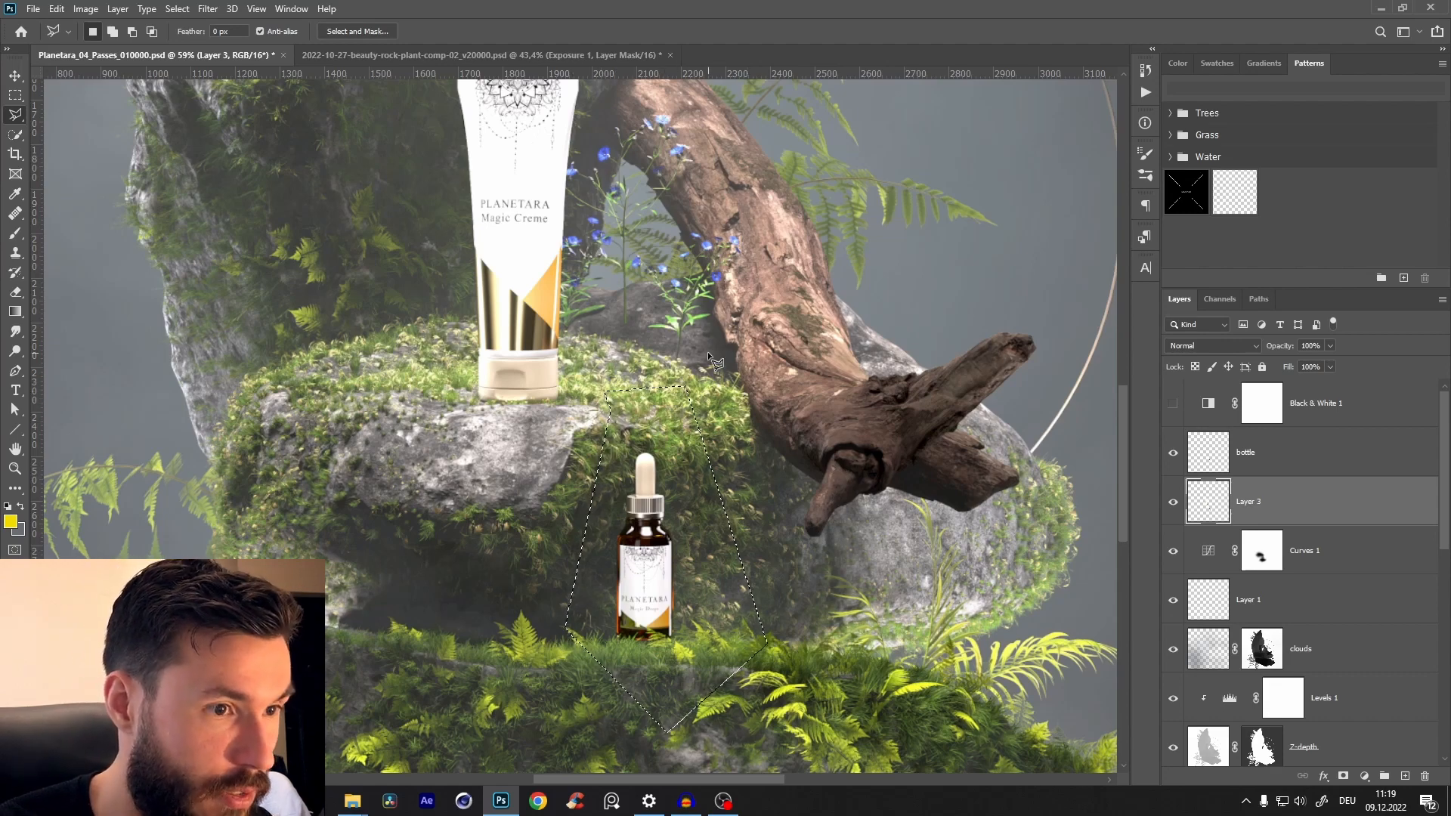
key("ctrl+d")
left_click(1171, 505, "alt")
left_click(1170, 508, "alt")
- Rename Layer 3 as tube
double_click(1250, 502)
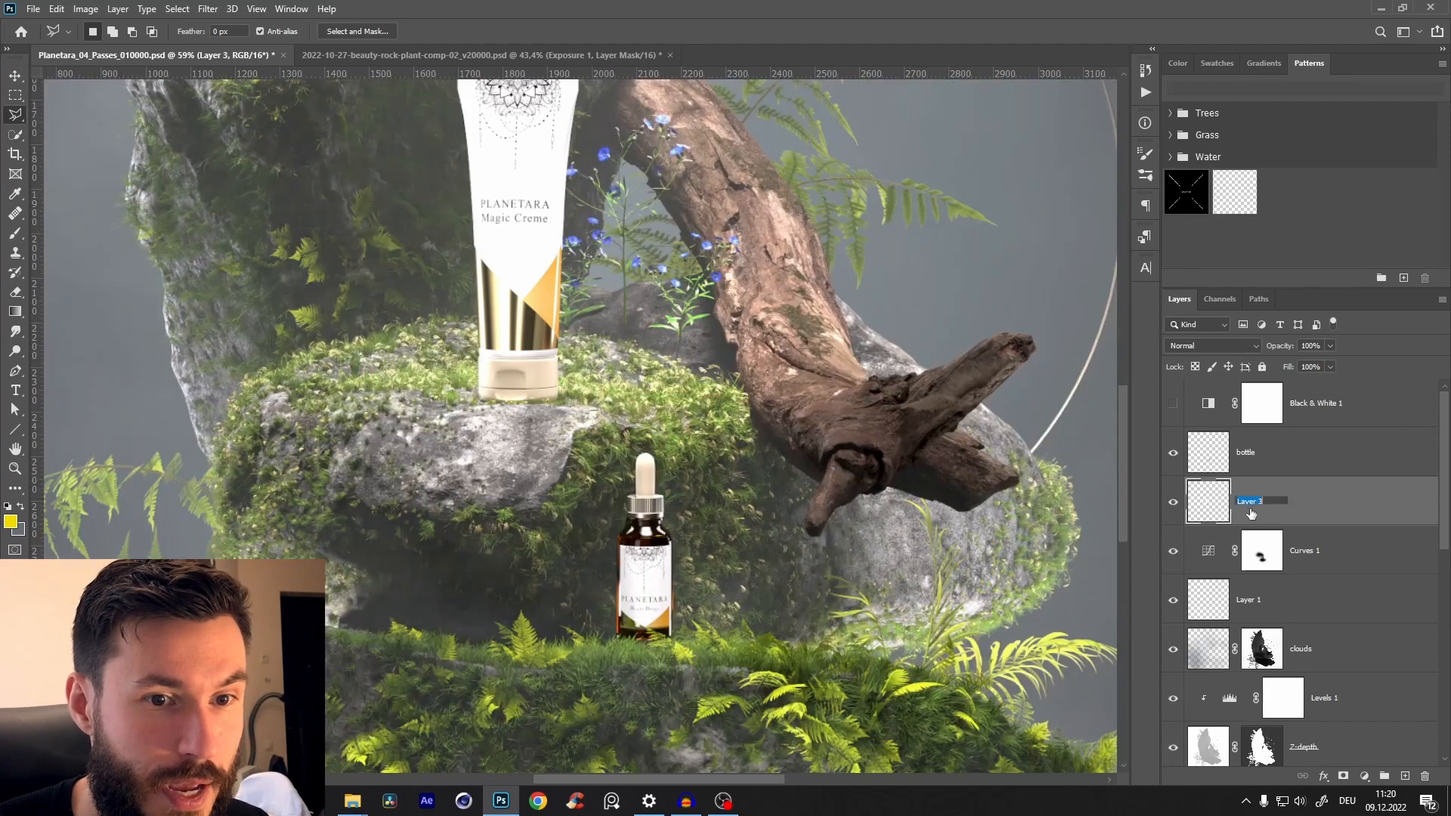
type("tube")
key("Return")
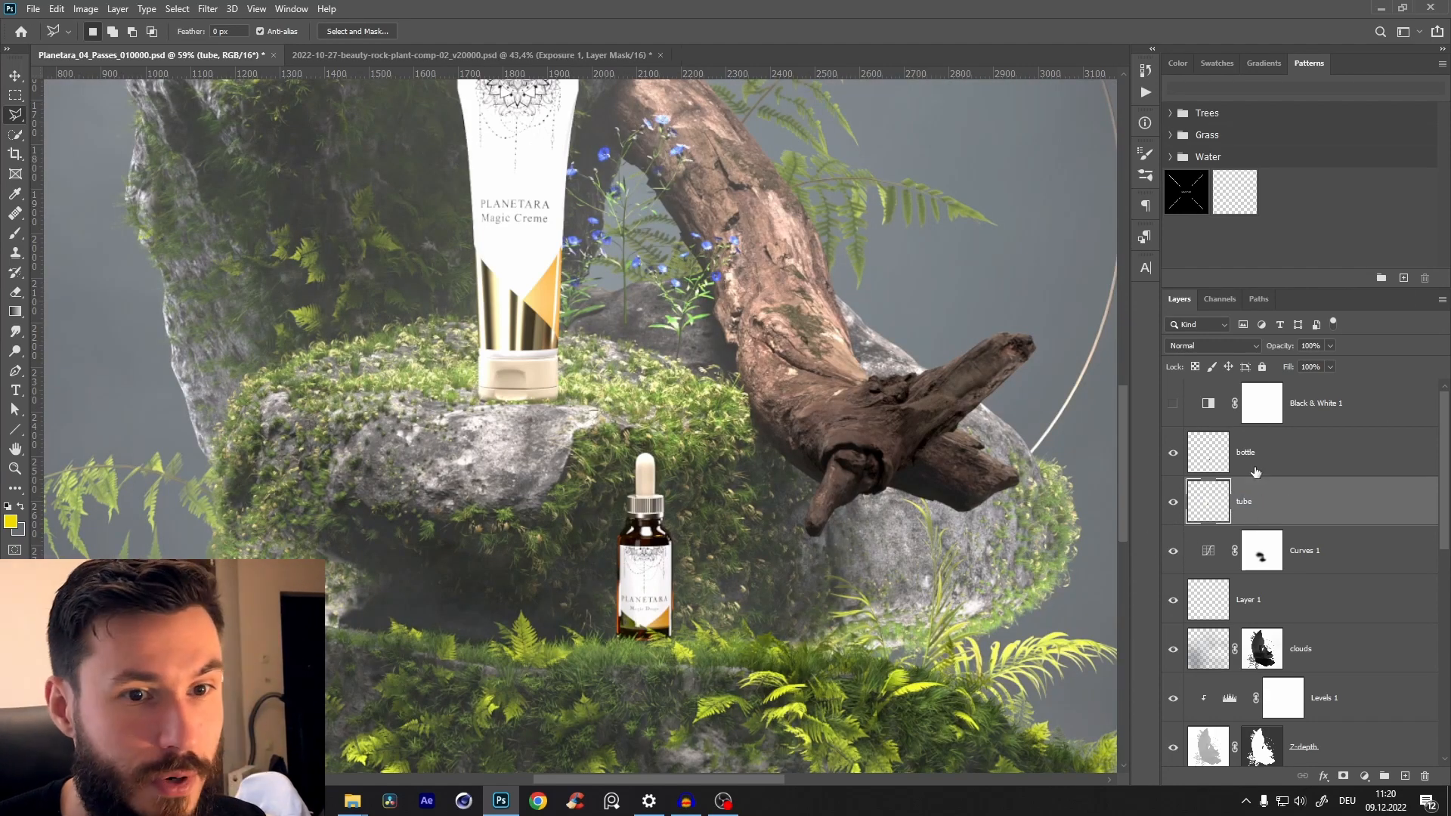
- With the black and white view on, clip a Curves adjustment to the bottle layer, slightly lifting its black point and raising the midtones
left_click(1220, 474)
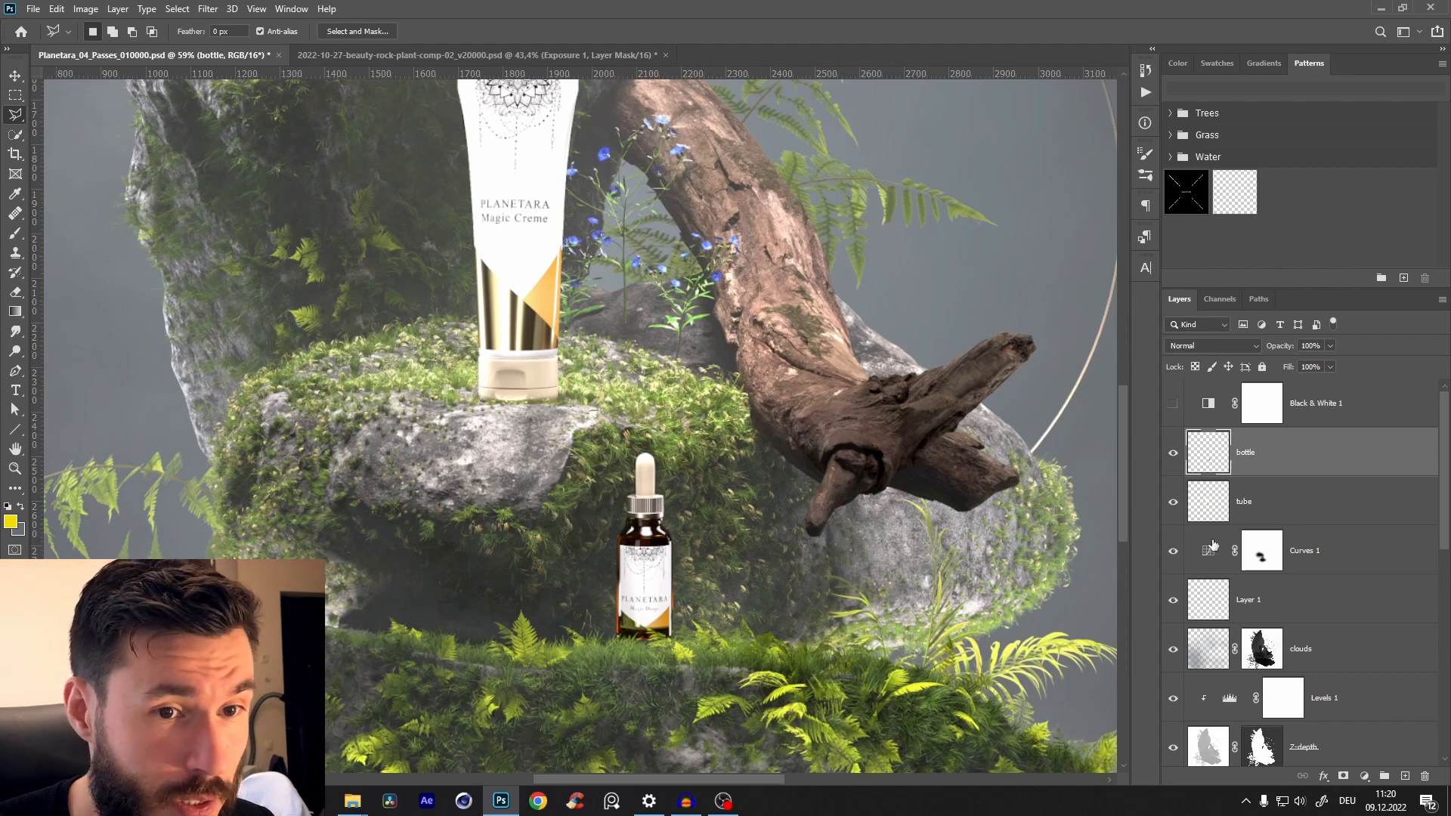
left_click(1173, 404)
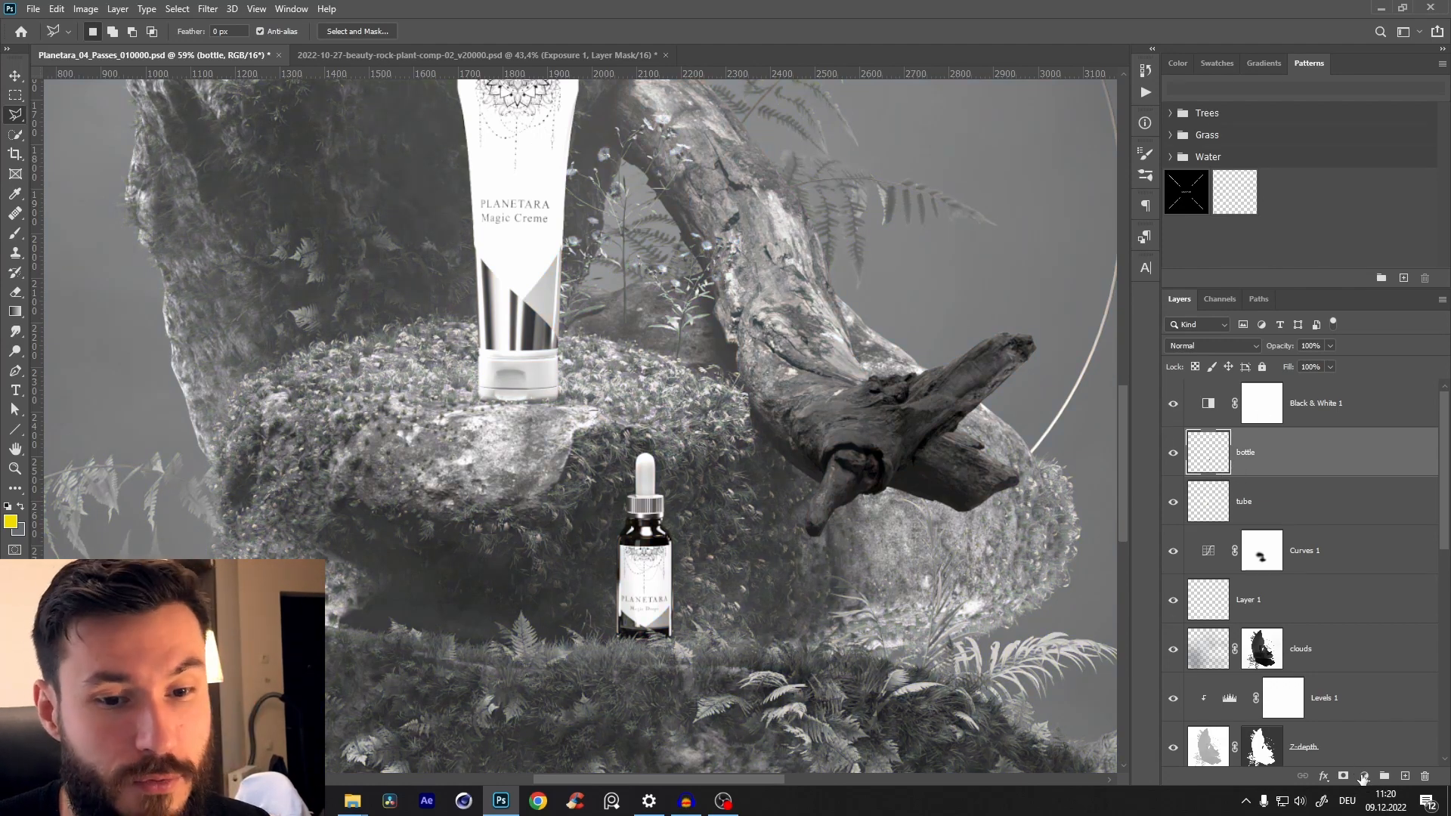
left_click(1364, 776)
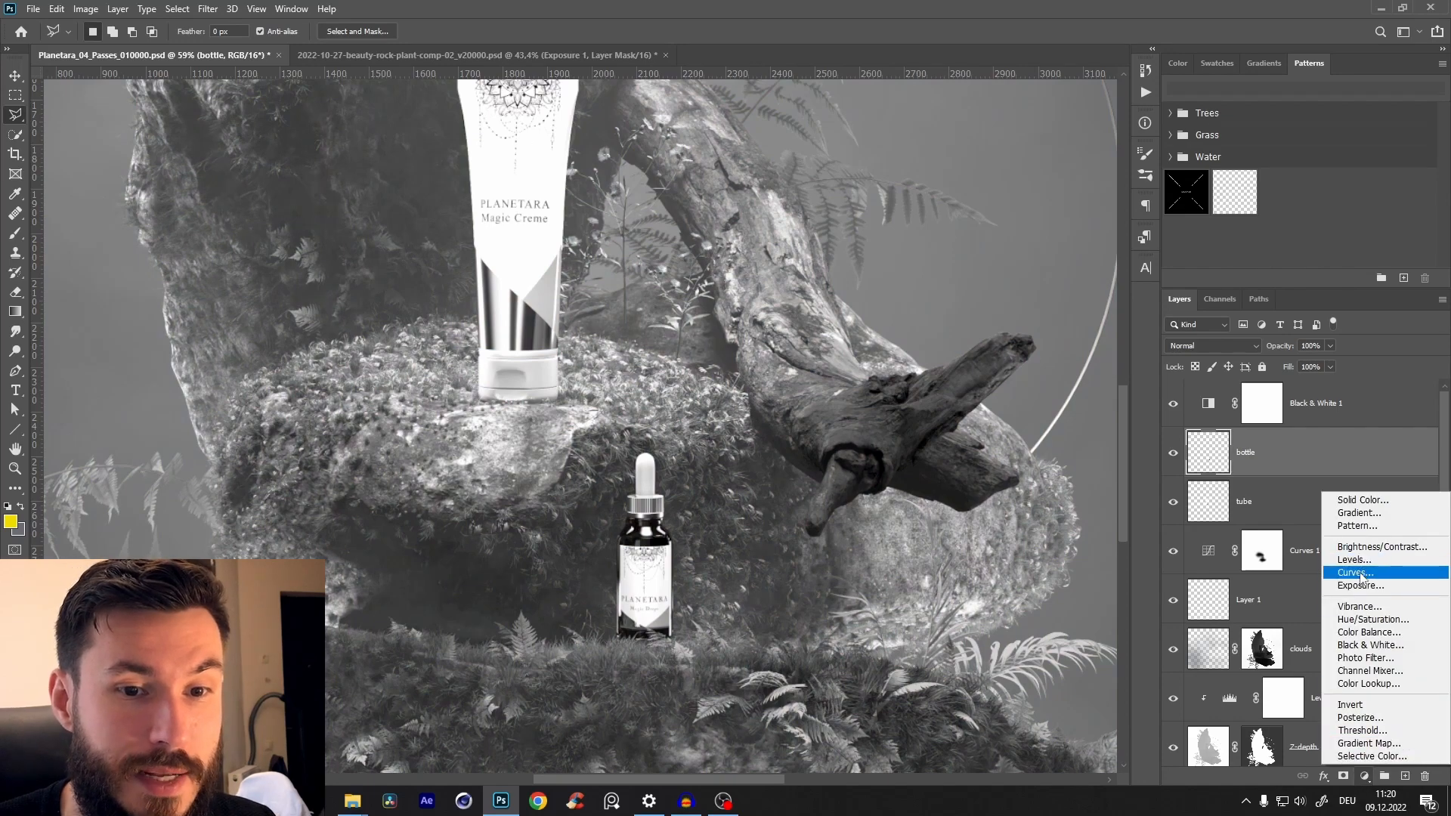
left_click(1354, 573)
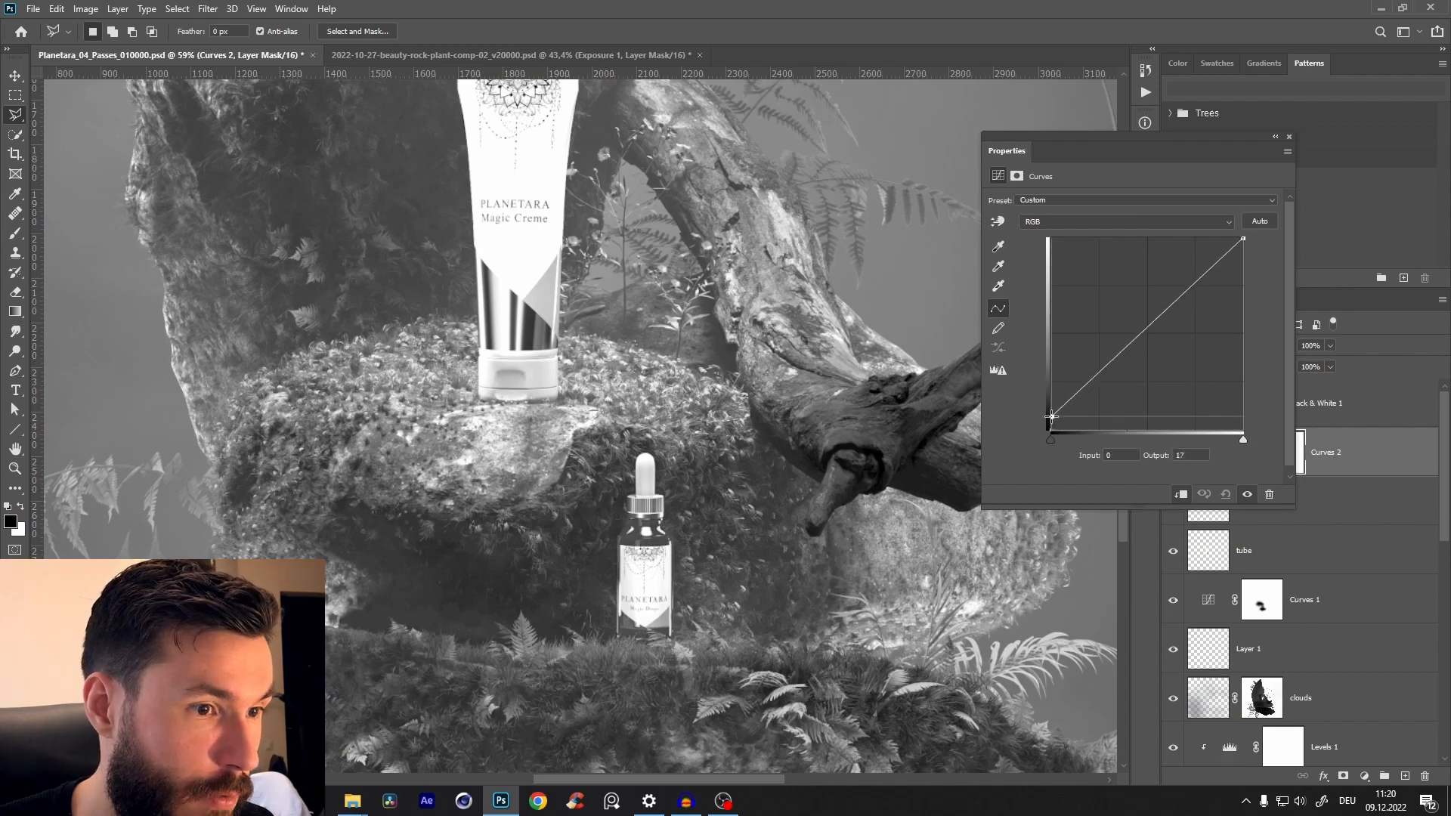
left_click_drag(1050, 429, 1044, 425)
left_click_drag(1159, 333, 1151, 316)
left_click_drag(1053, 425, 1051, 424)
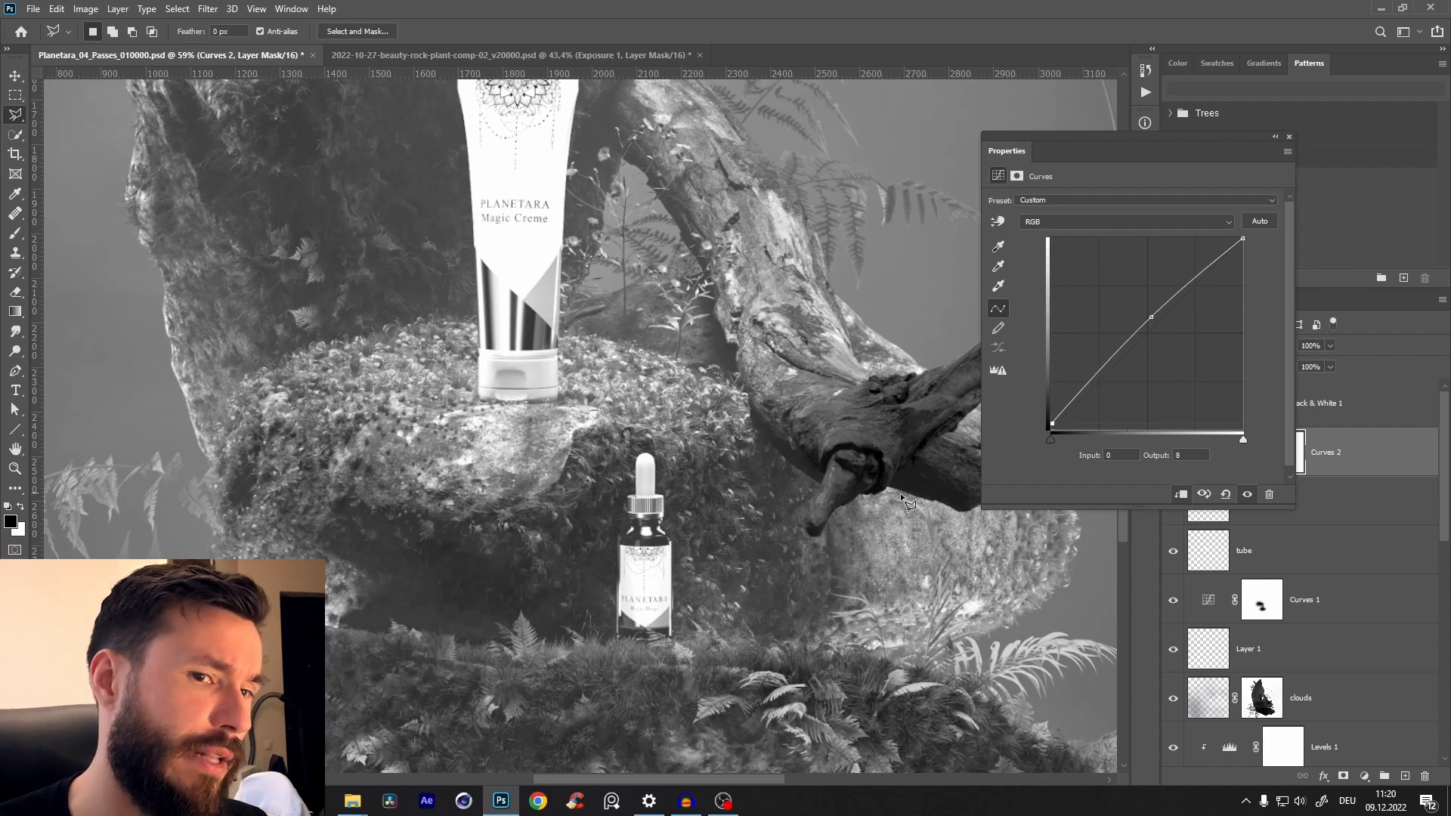
left_click(1243, 497)
left_click(1248, 500)
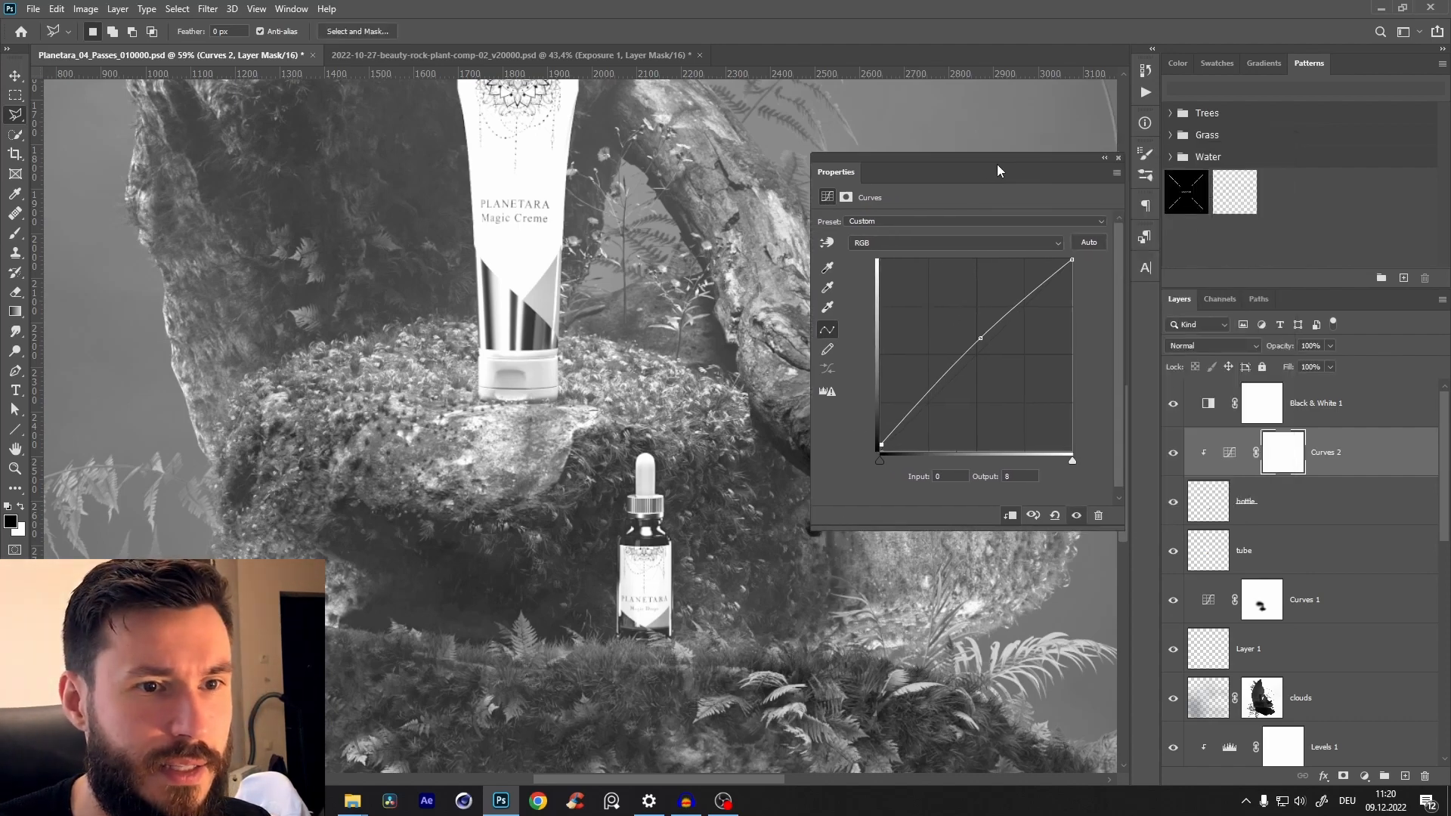
- In the color view, reshape the bottle's RGB curve into an S with an upper point at 187/211 and set the adjustment's opacity to 59%
left_click(1173, 403)
left_click_drag(882, 446, 880, 444)
key("5")
key("9")
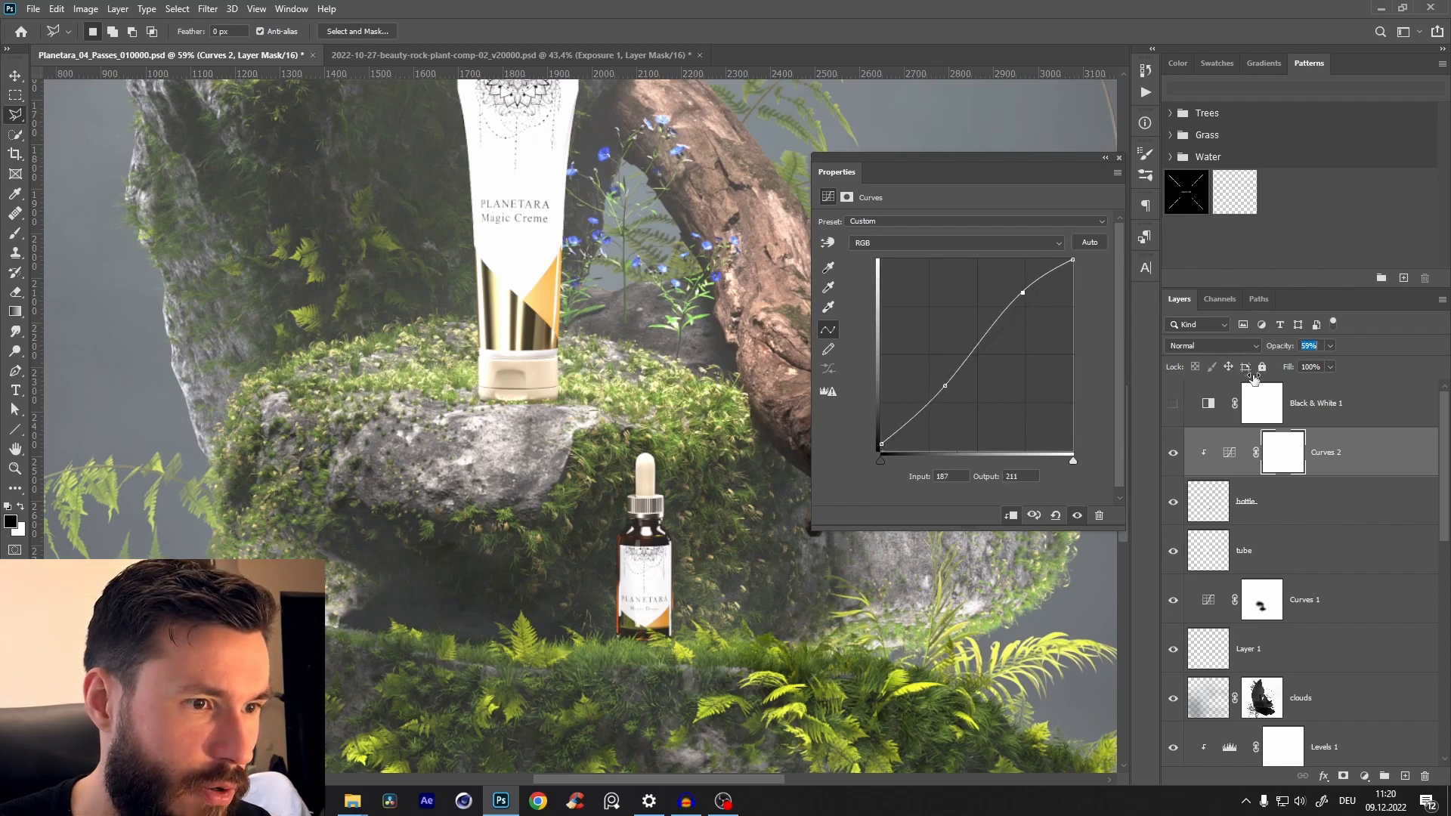
left_click(1118, 158)
left_click(630, 491)
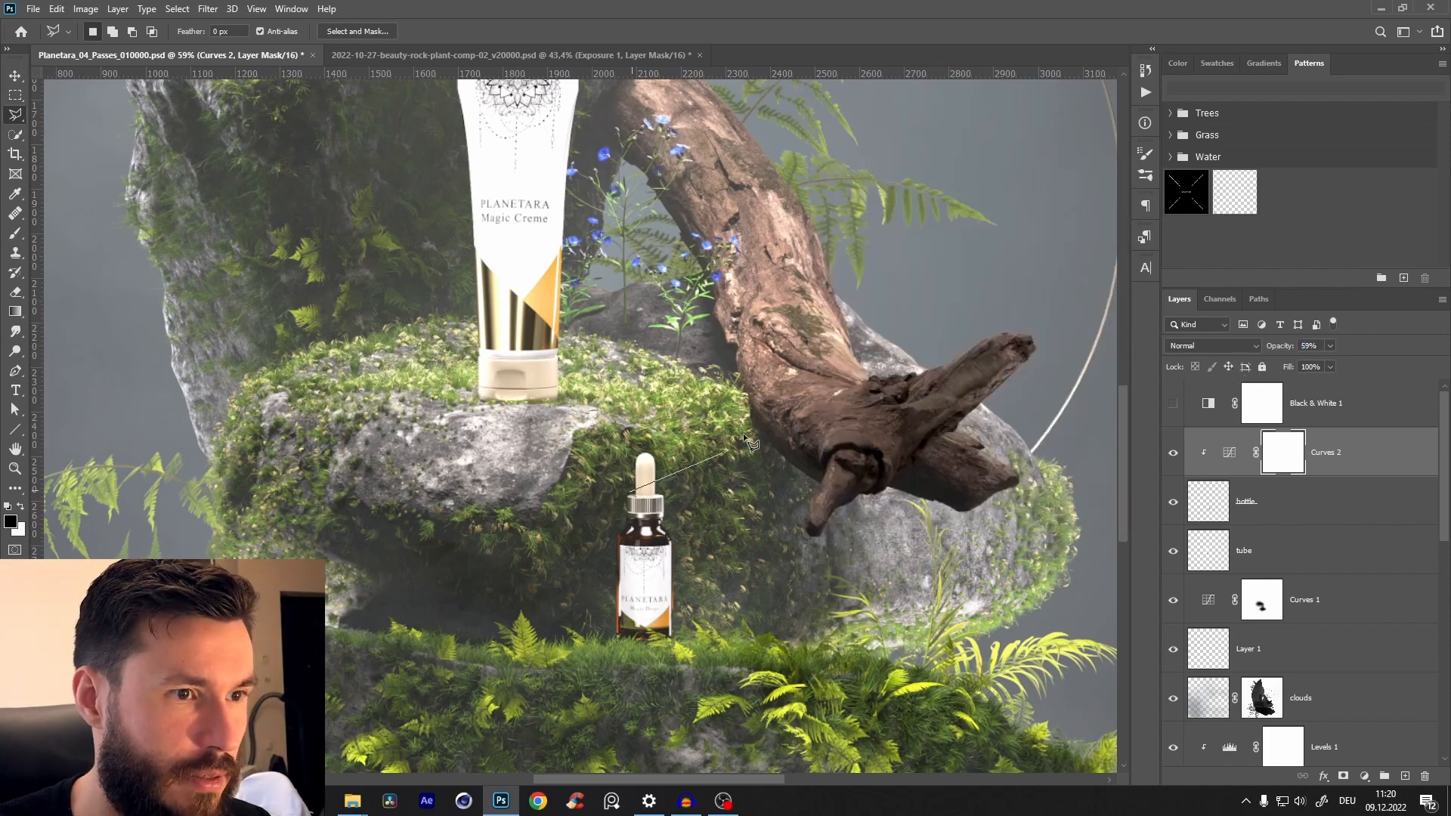
- Compare the bottle with and without its Curves adjustment in both the black and white and color views
key("z")
left_click(1172, 402)
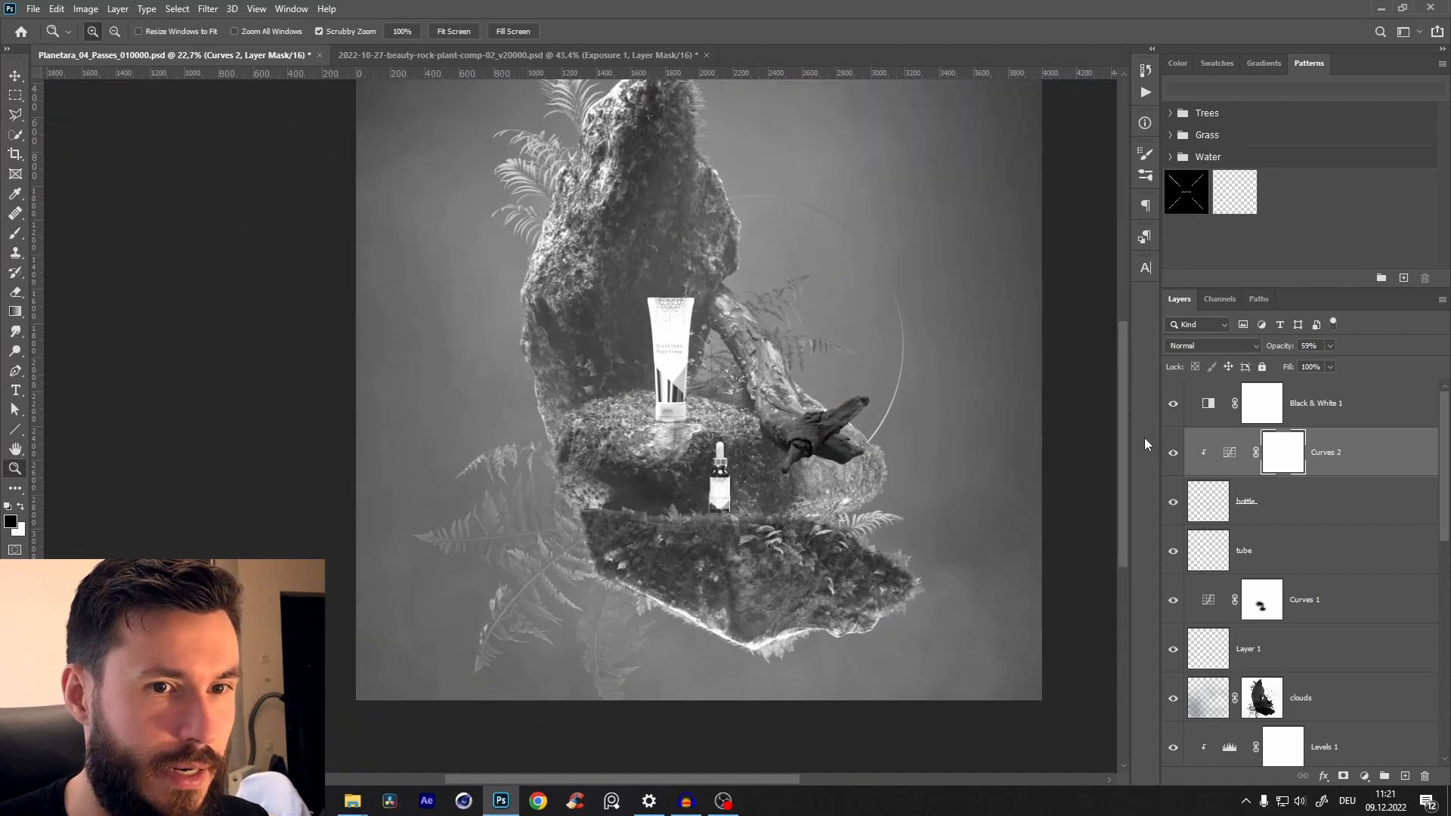
left_click(1172, 451)
left_click(1172, 402)
left_click(1172, 452)
left_click_drag(661, 407, 682, 375)
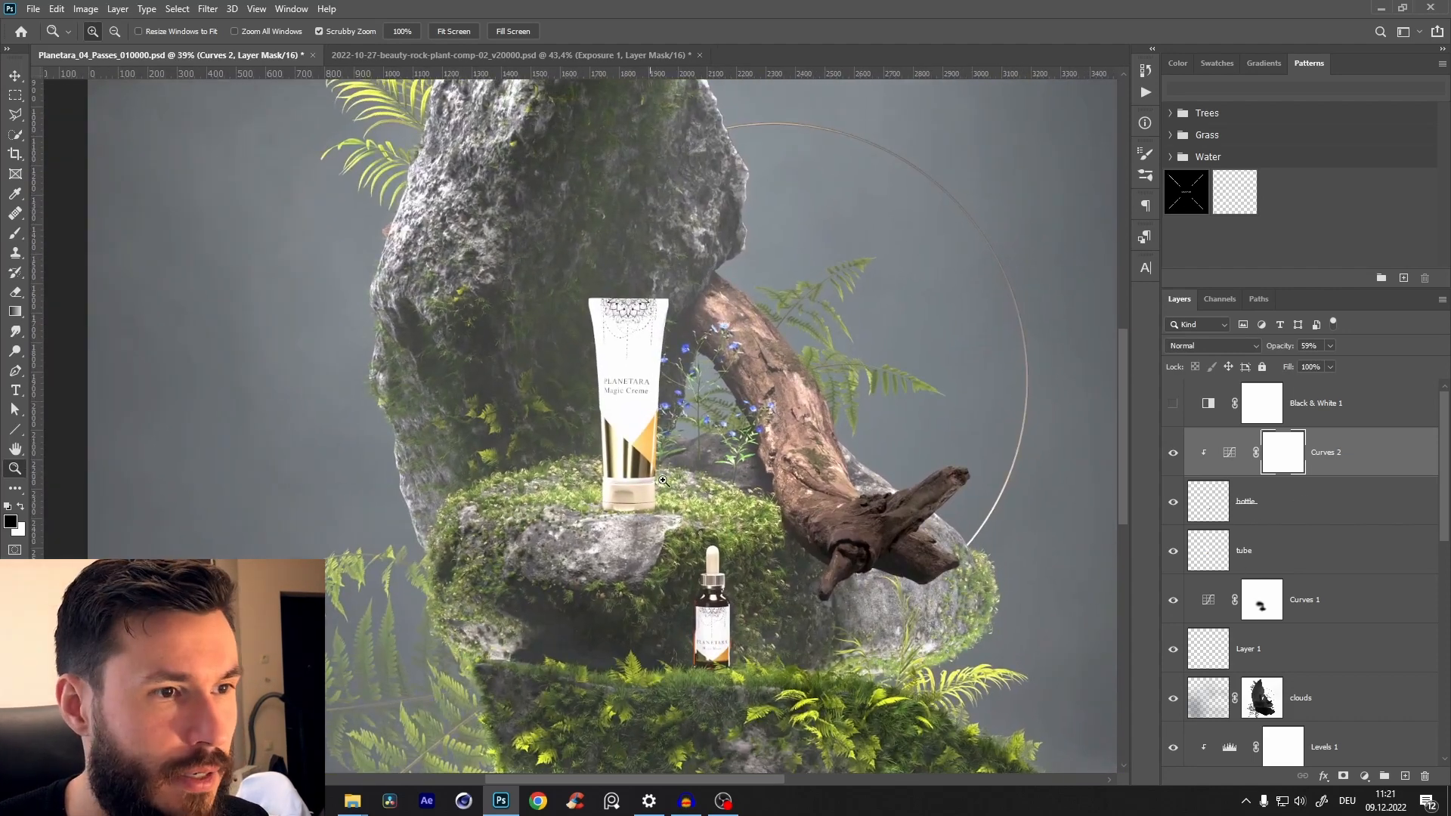
- Clip a Curves adjustment to the tube layer, pulling the middle of the RGB curve down slightly and the white point to output 243
left_click(1276, 558)
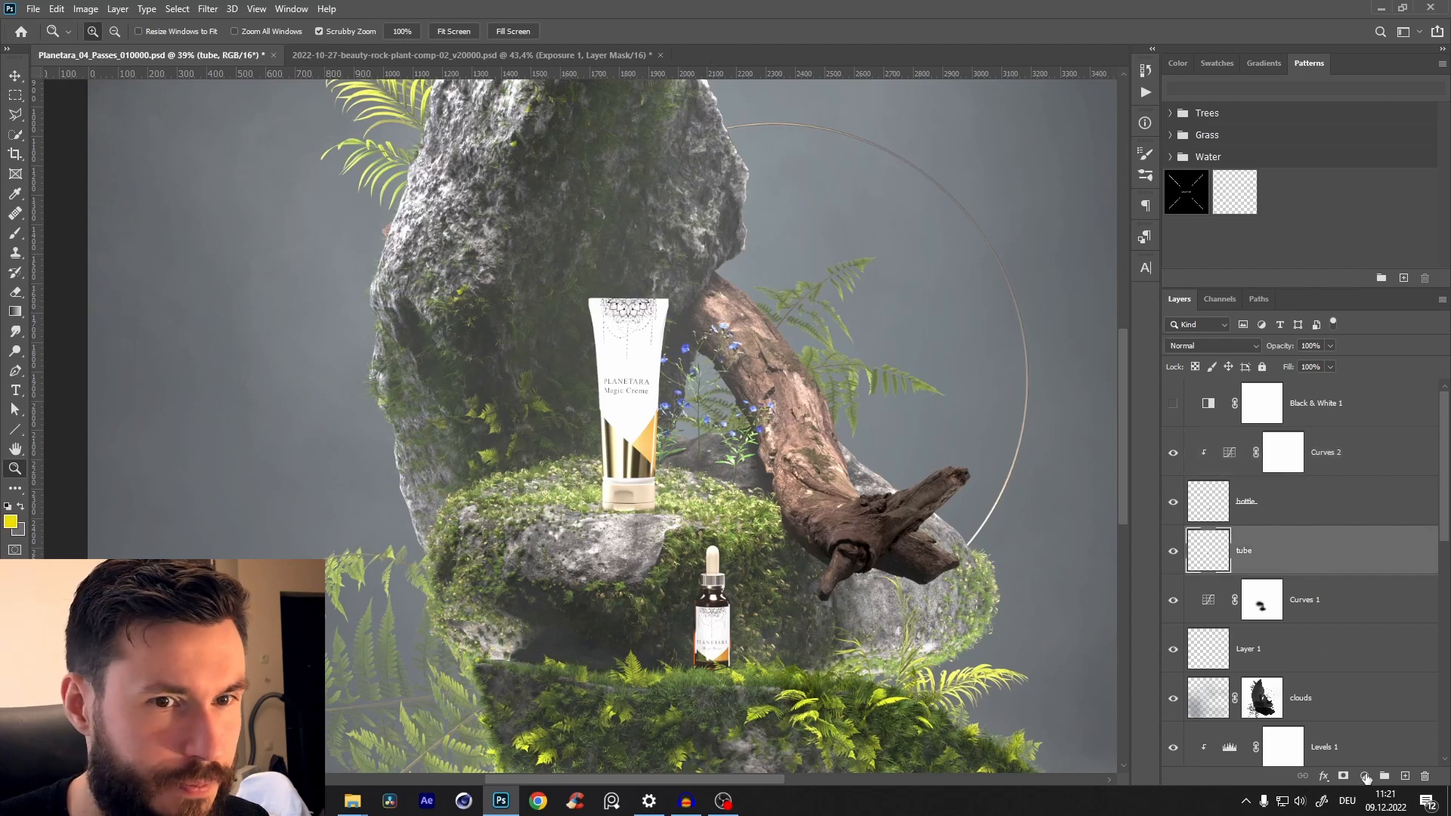
left_click(1364, 776)
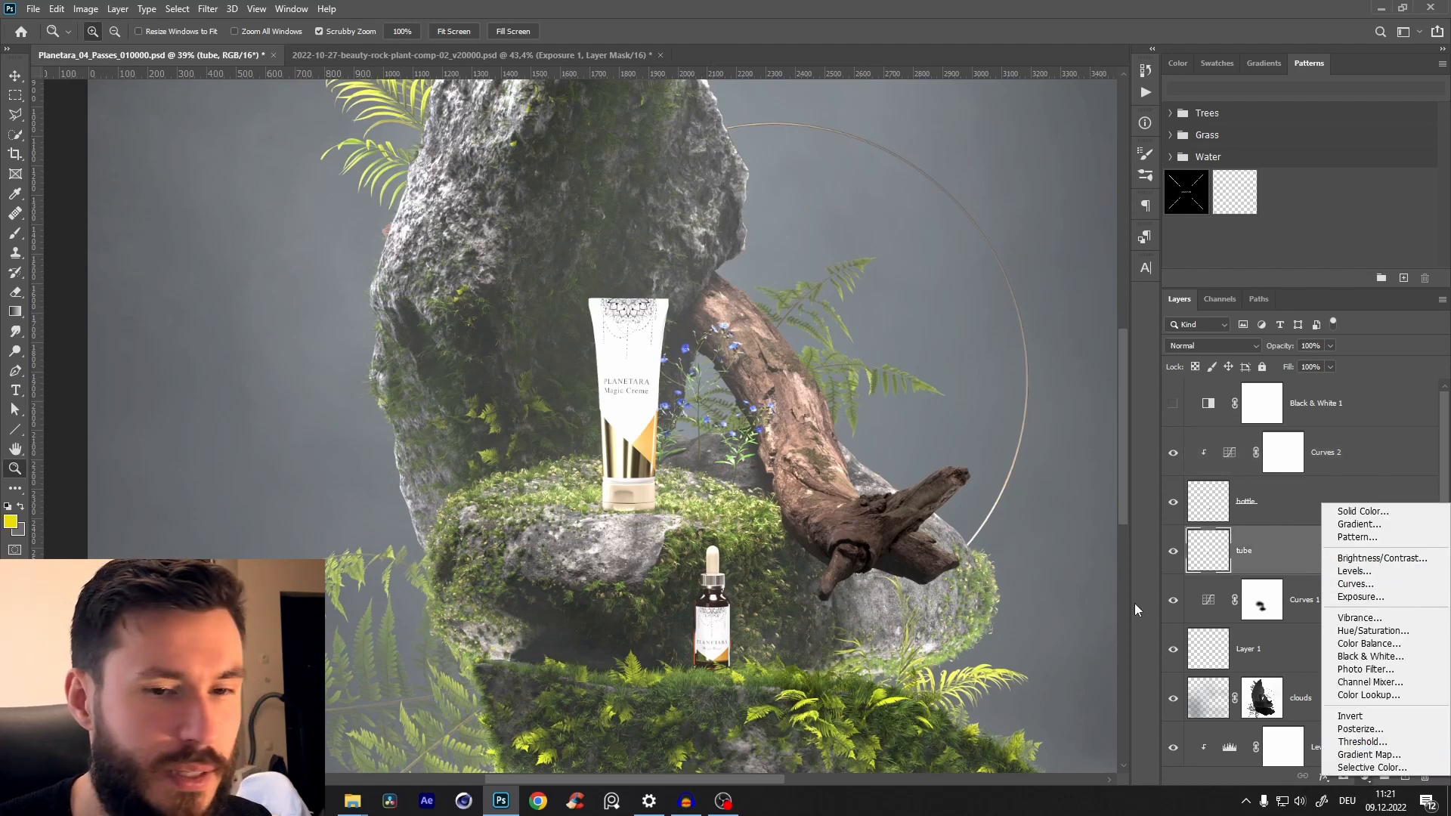
left_click(1354, 583)
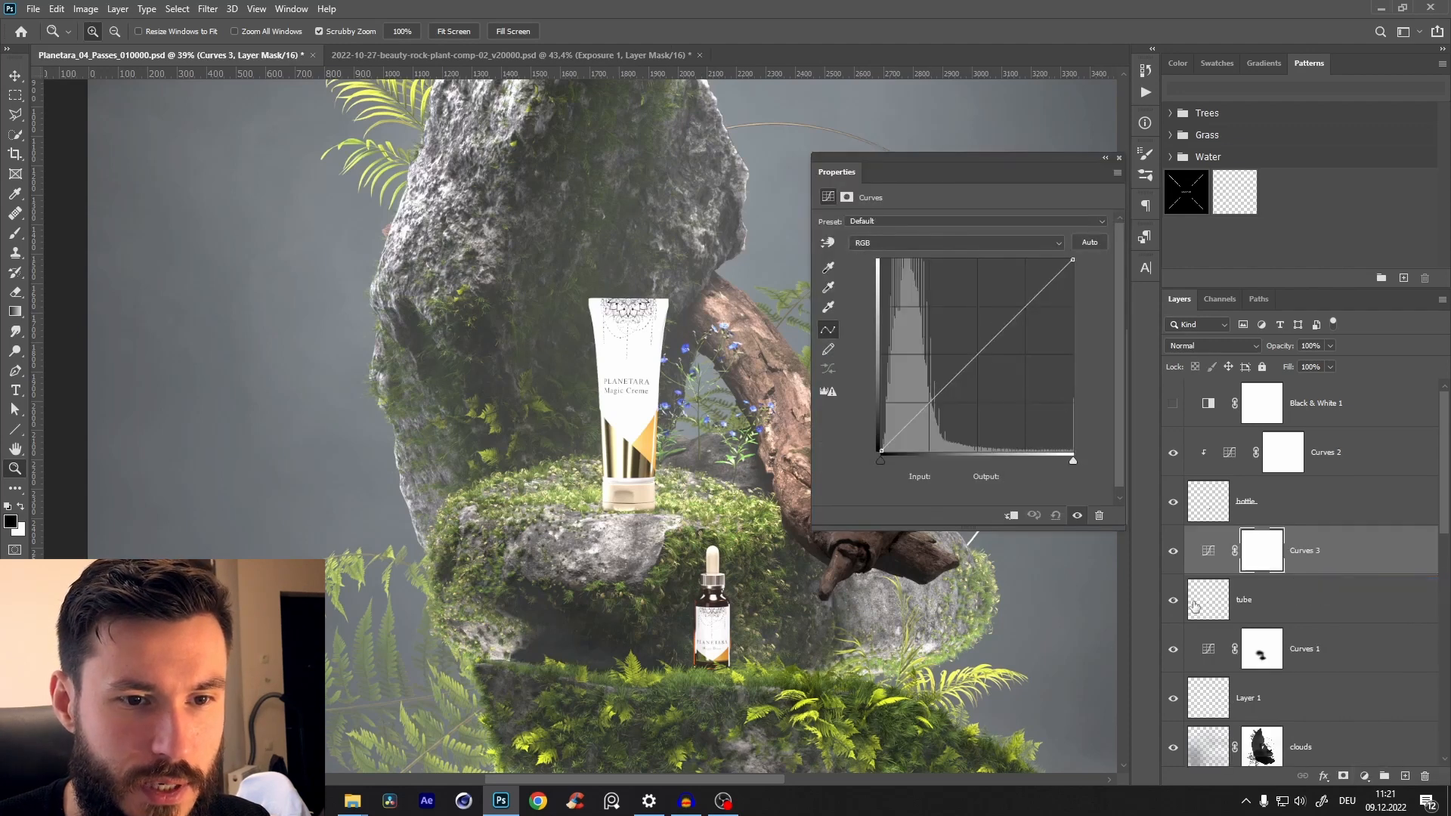
left_click(1010, 514)
left_click_drag(996, 336, 989, 351)
left_click_drag(1073, 263, 1082, 275)
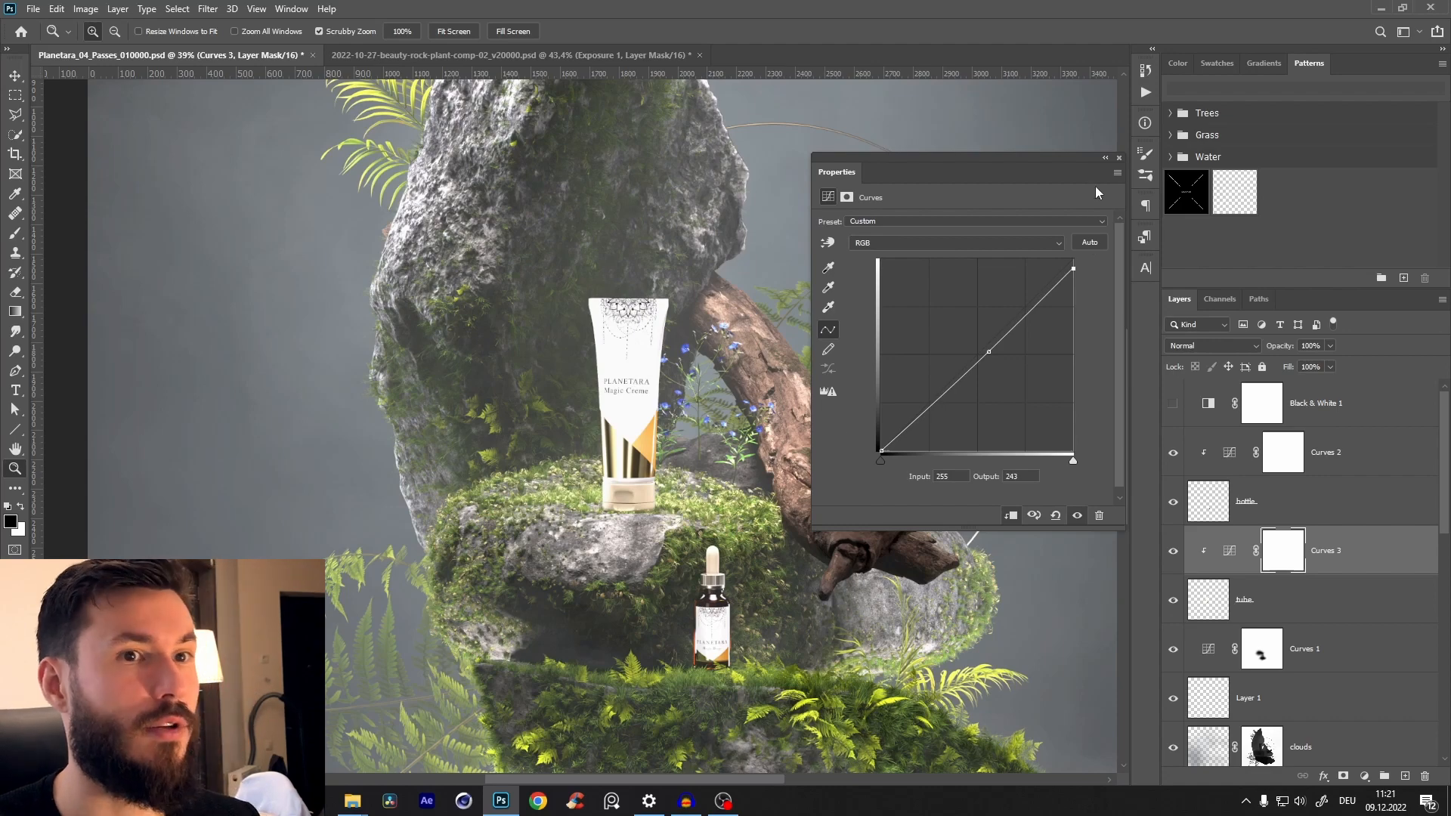
left_click(1119, 159)
left_click_drag(644, 499, 595, 677)
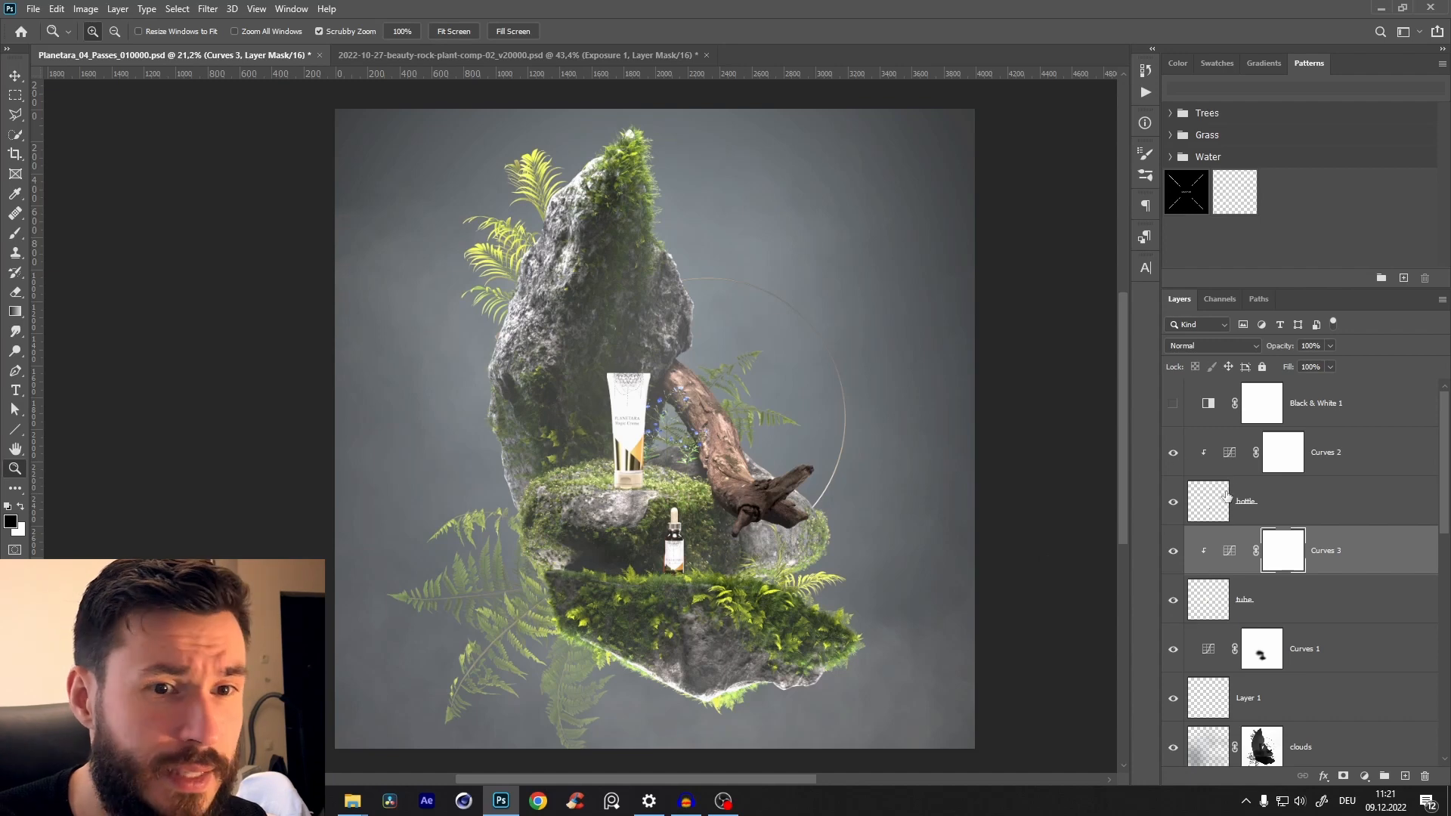
- Stamp all visible layers into a new layer above Curves 2 and convert it to a smart object
left_click(1366, 473)
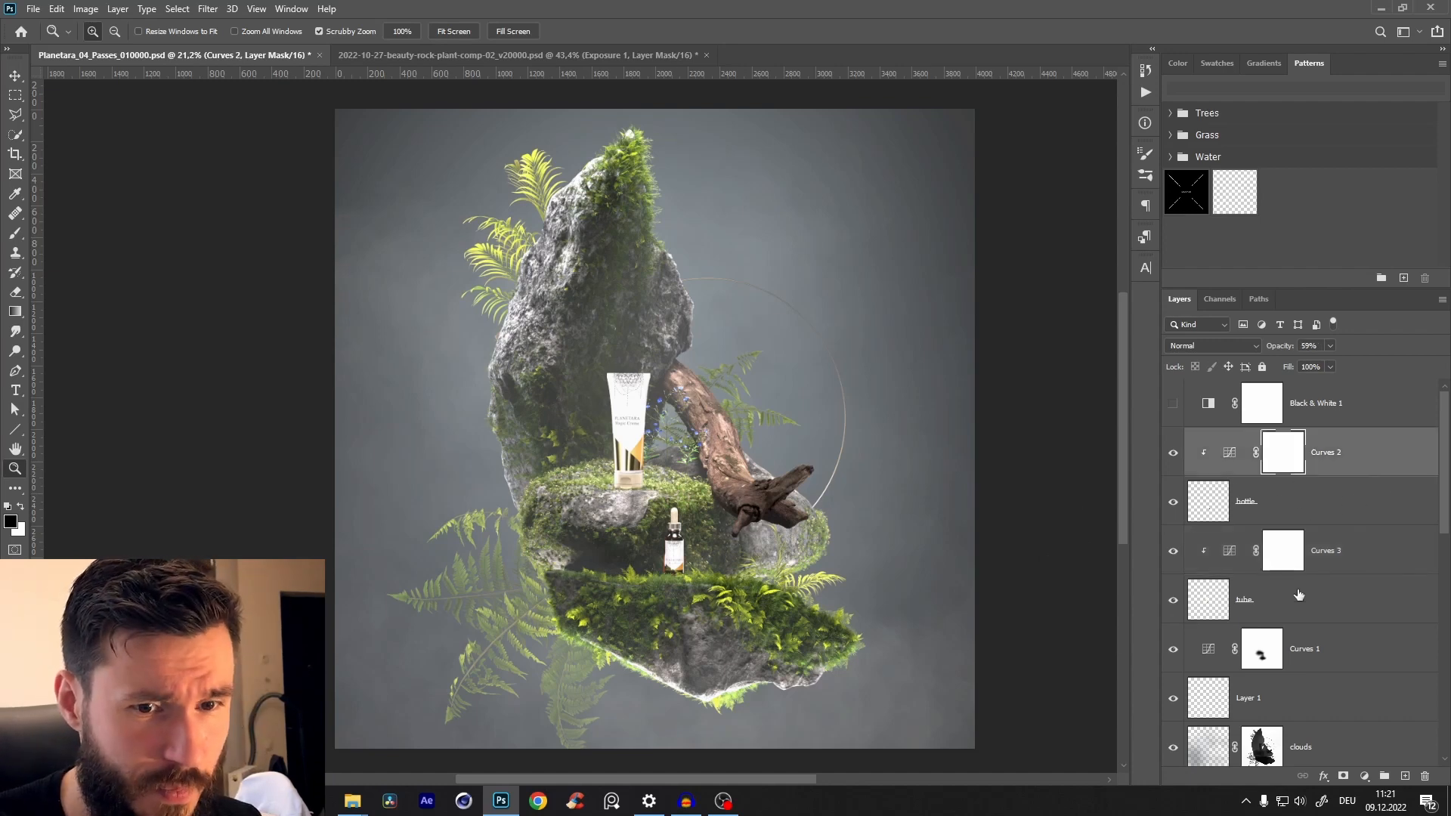
key("ctrl+shift+alt+e")
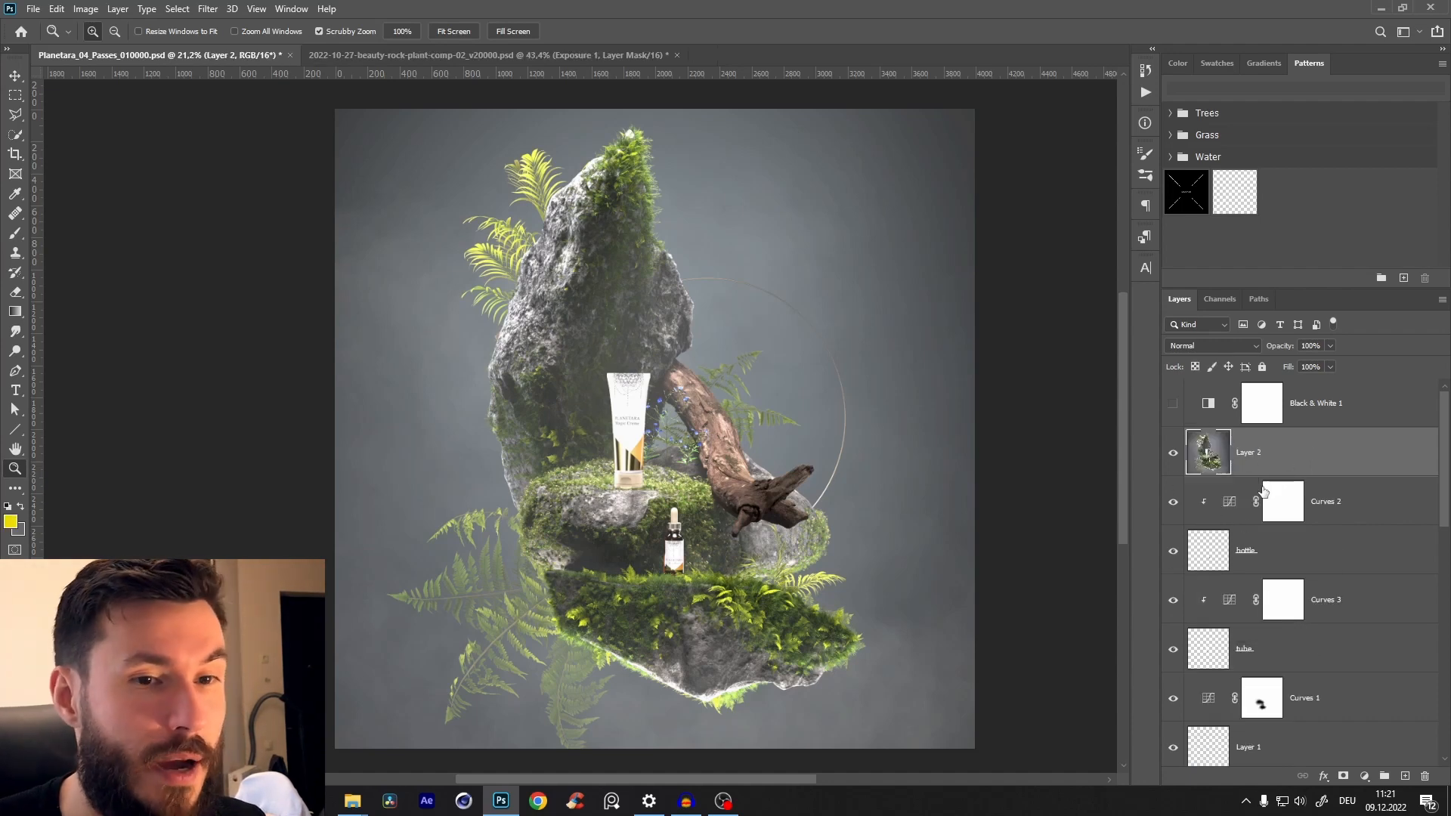
right_click(1261, 467)
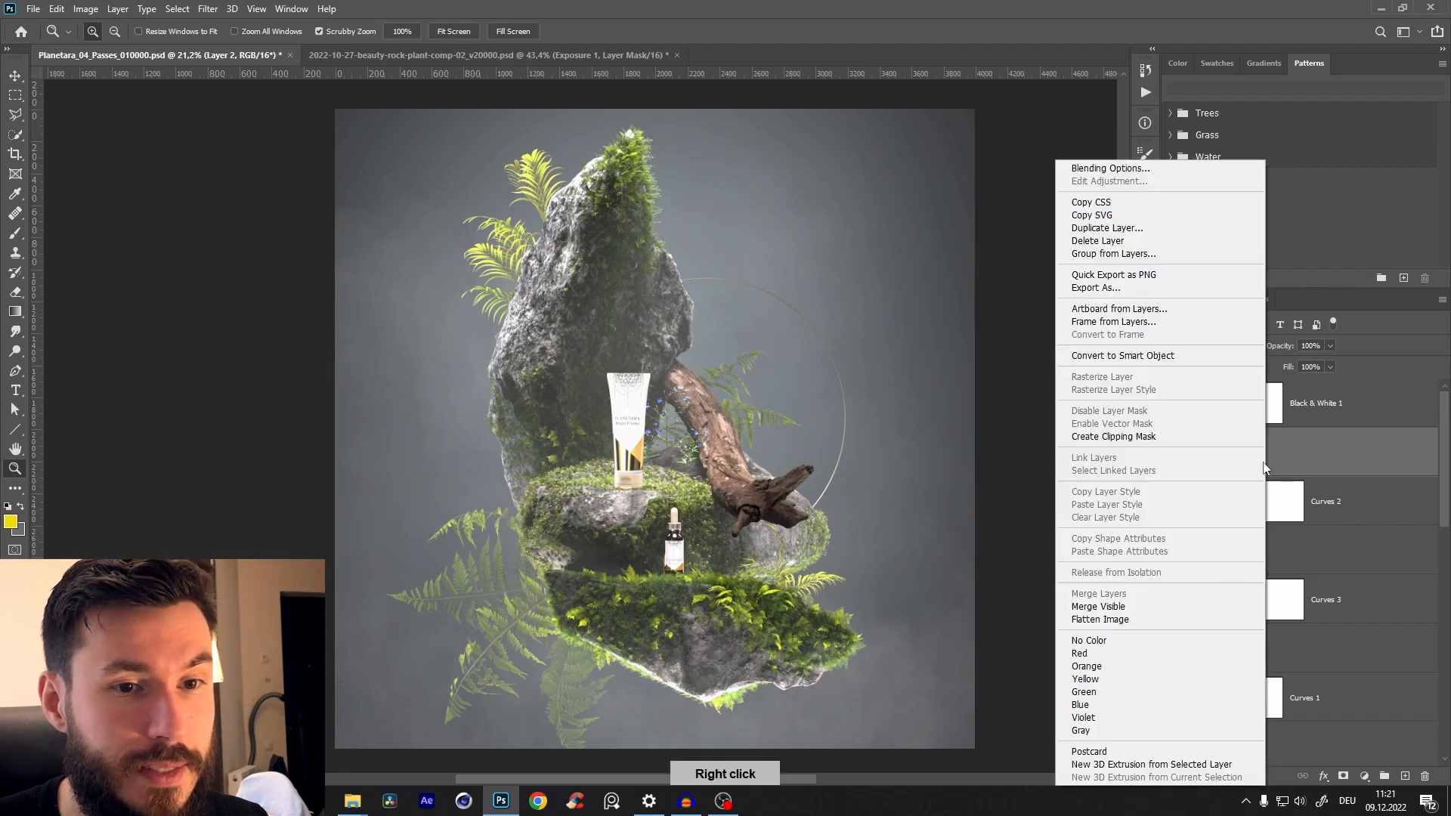
left_click(1103, 355)
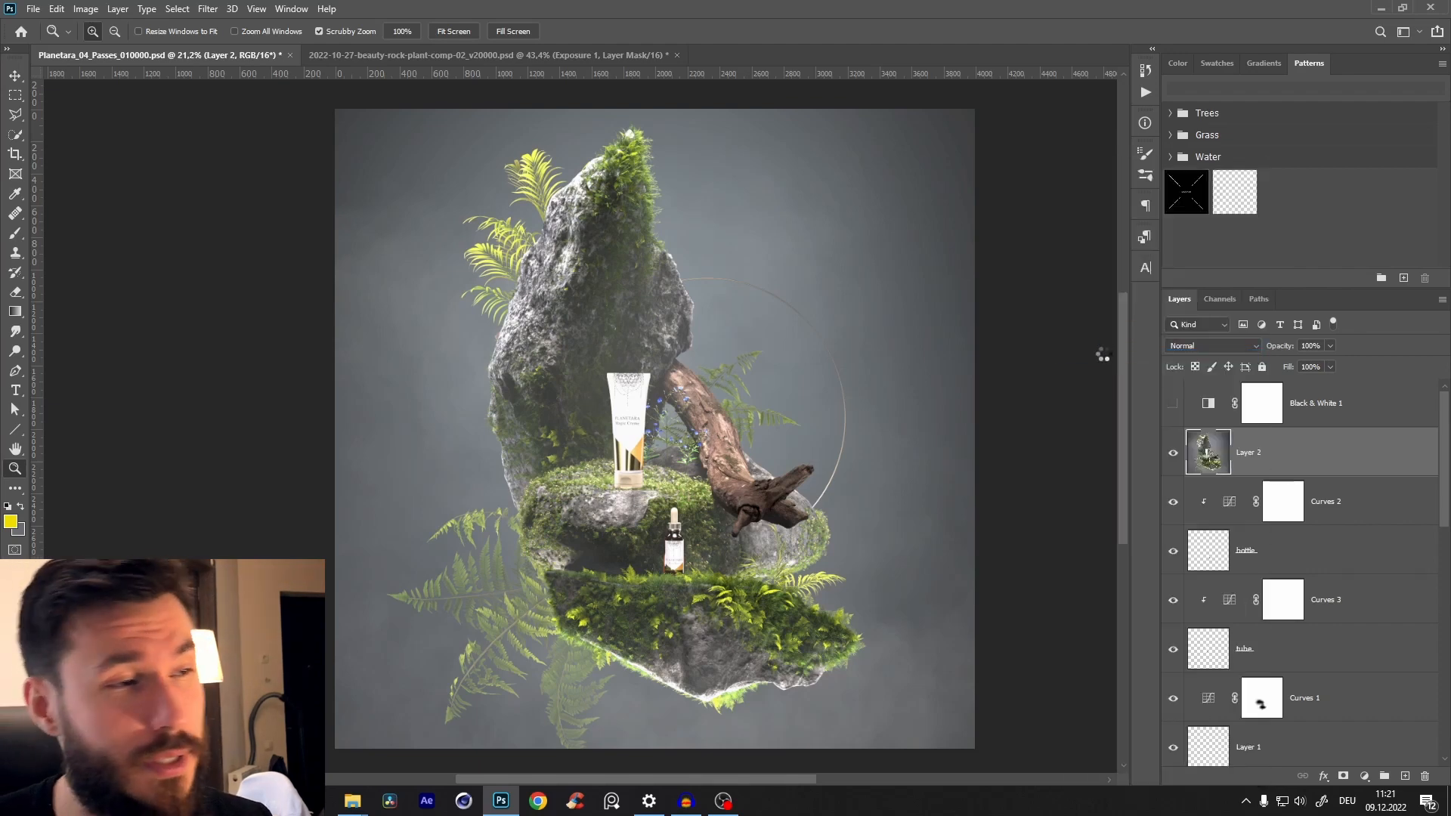
- Apply the Camera Raw filter to Layer 2 with temperature -2, tint +1 and contrast +25
left_click(207, 9)
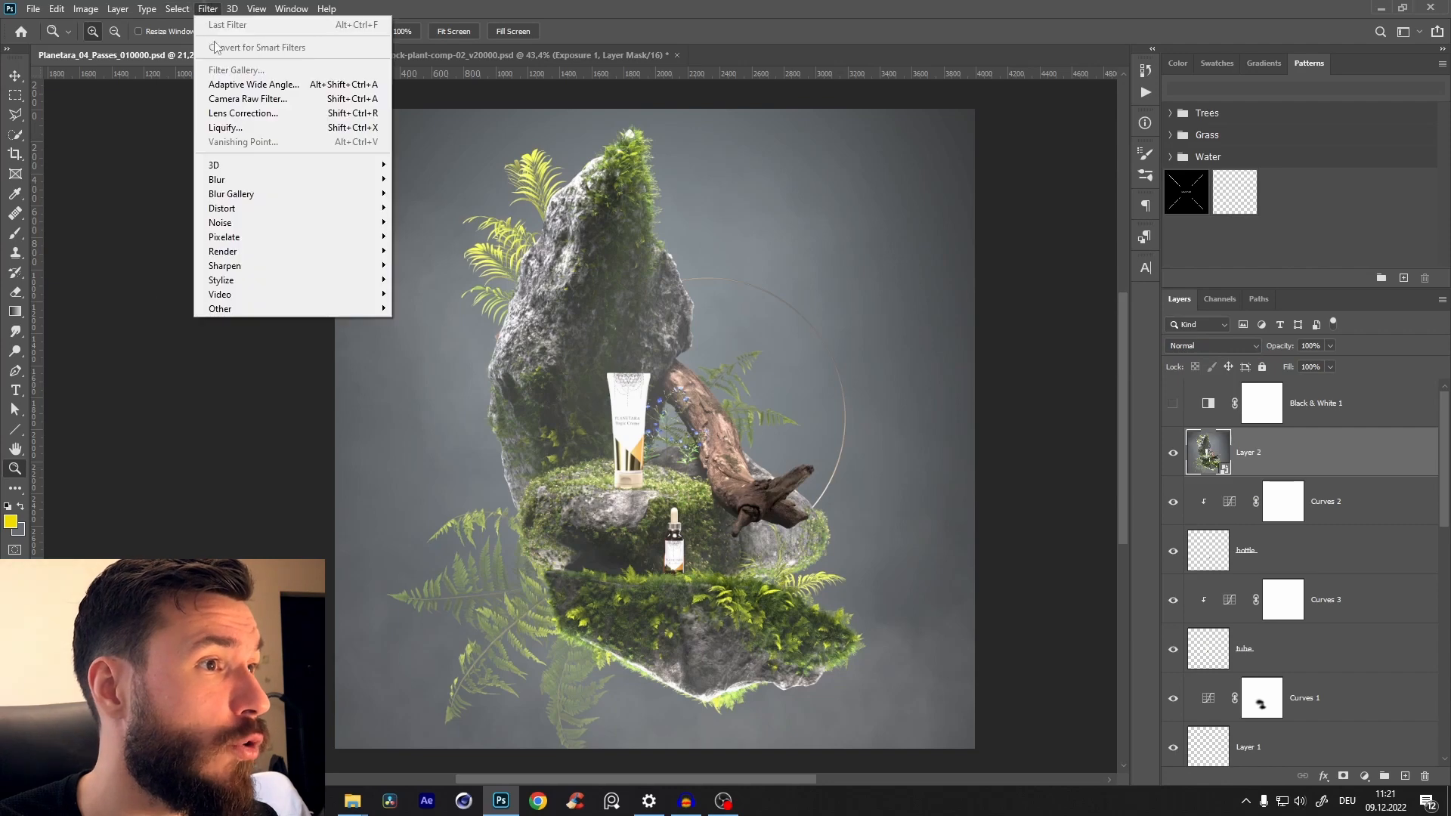
left_click(229, 99)
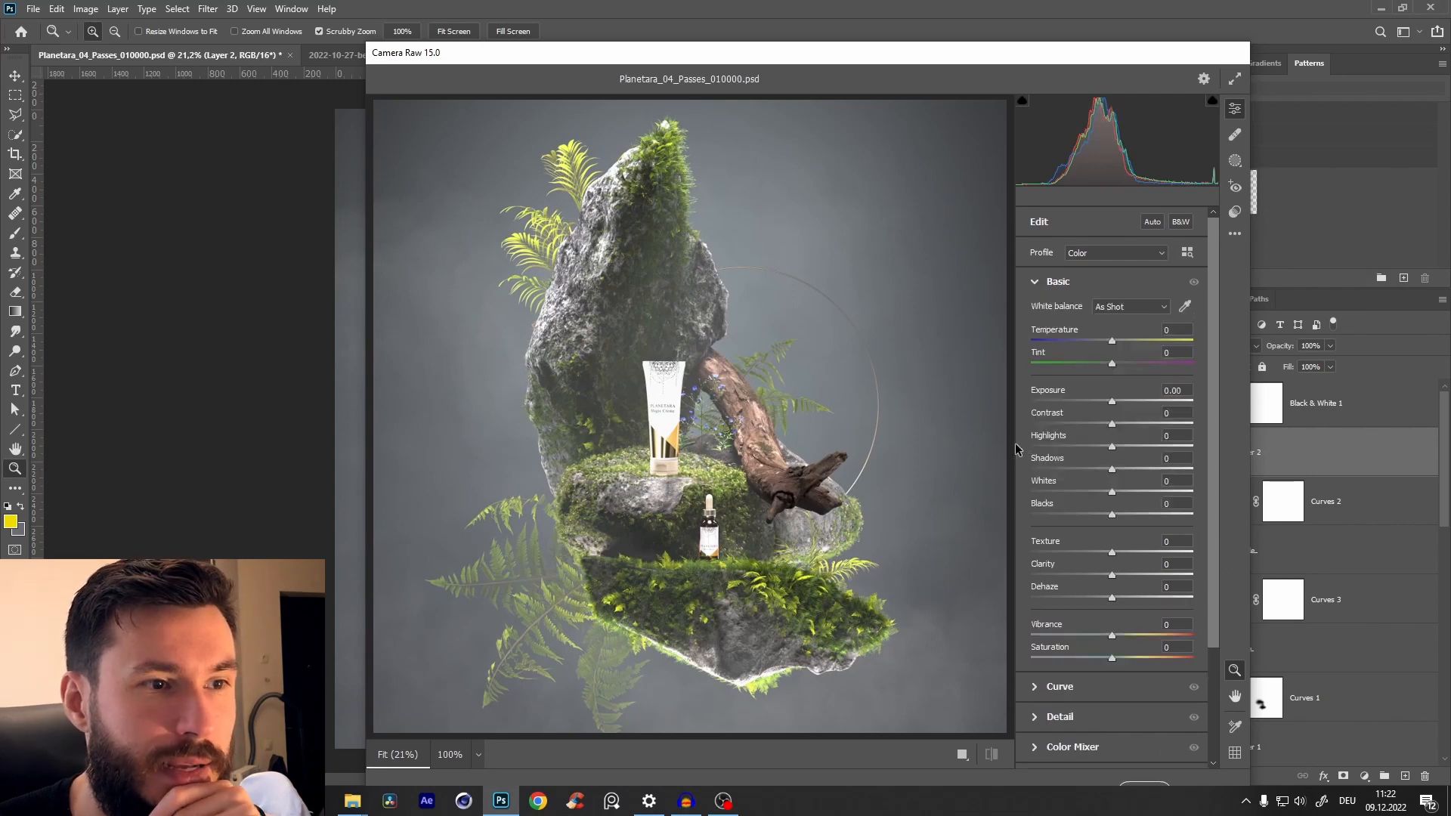
left_click_drag(1112, 341, 1111, 360)
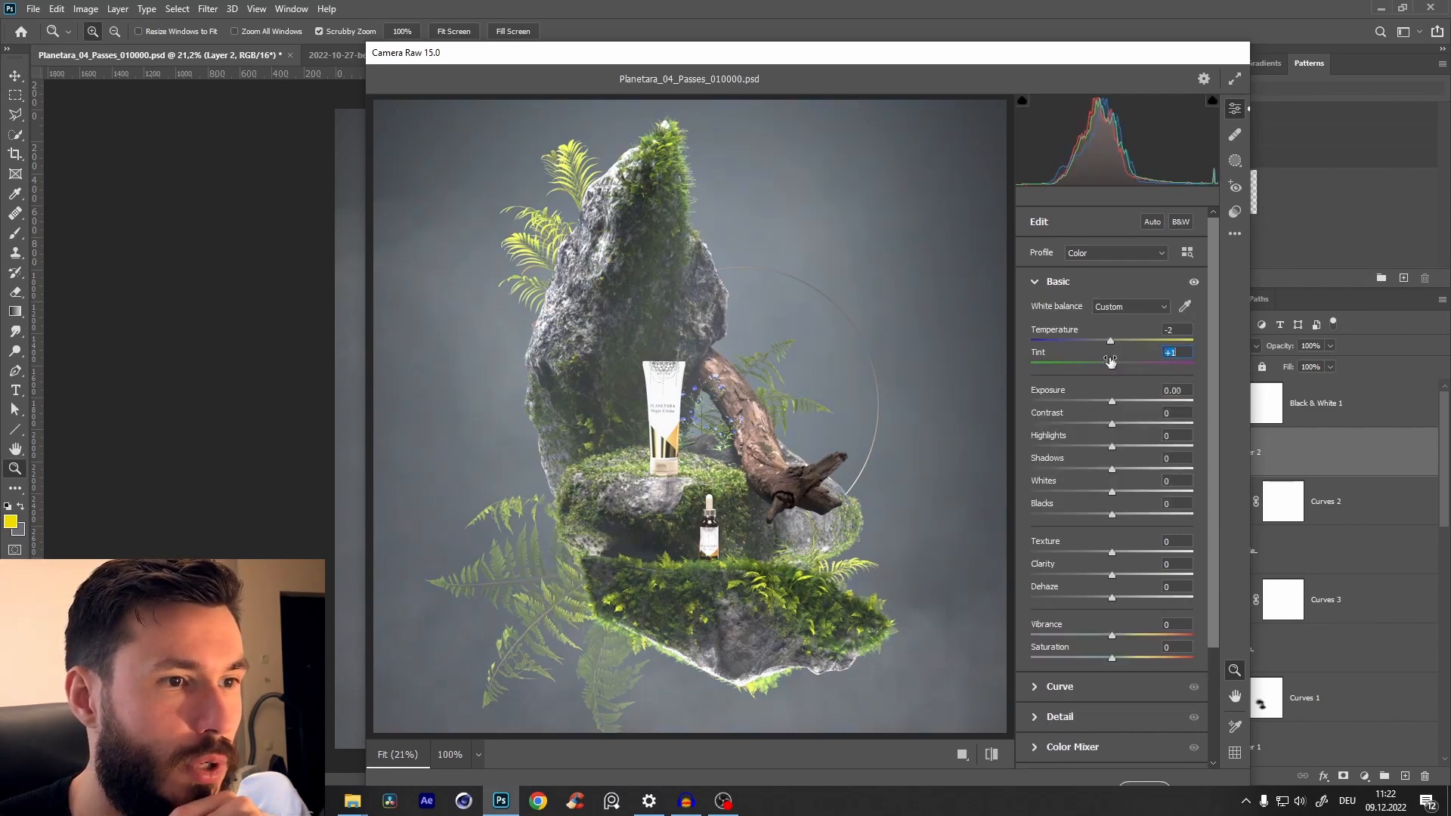
mouse_move(1112, 428)
left_mouse_down()
mouse_move(1144, 432)
mouse_move(1131, 439)
left_mouse_up()
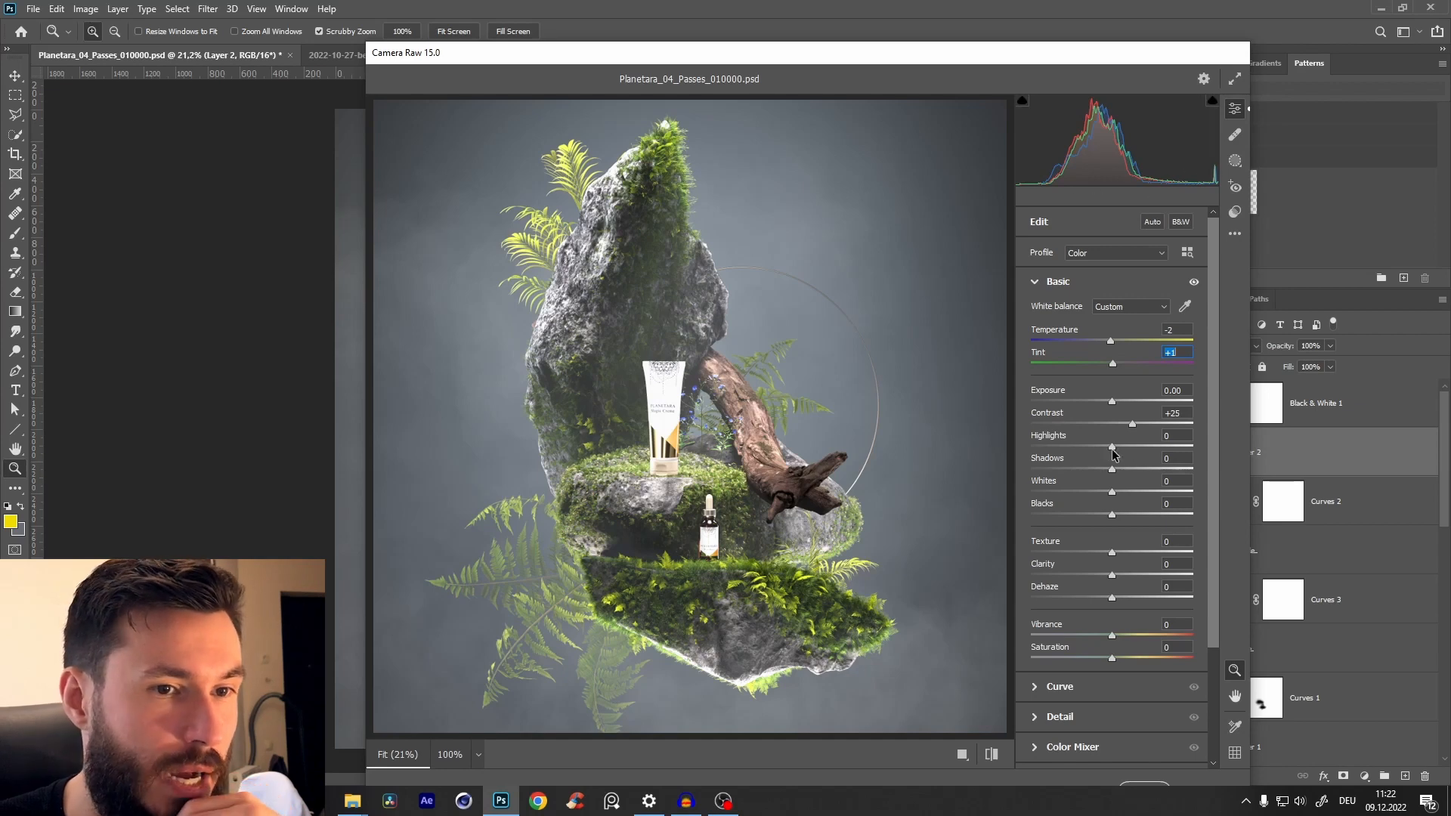
- Set the Camera Raw highlights to -28, shadows to +21, texture to -9 and clarity to +12
left_click_drag(1121, 456, 1114, 467)
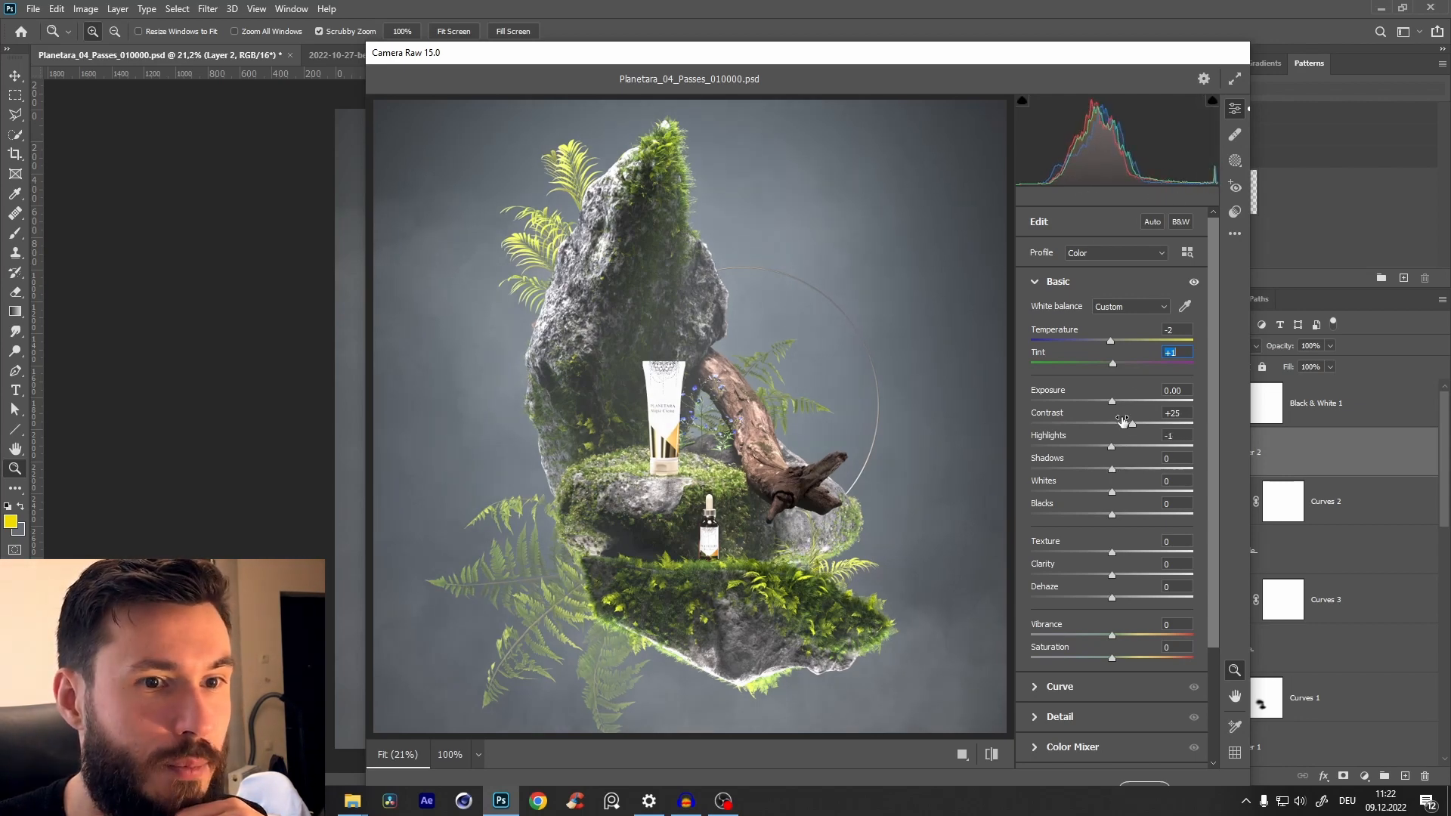
left_click_drag(1113, 451, 1127, 480)
mouse_move(1112, 574)
left_mouse_down()
mouse_move(1132, 577)
mouse_move(1124, 590)
mouse_move(1120, 559)
mouse_move(1126, 570)
mouse_move(1098, 568)
left_mouse_up()
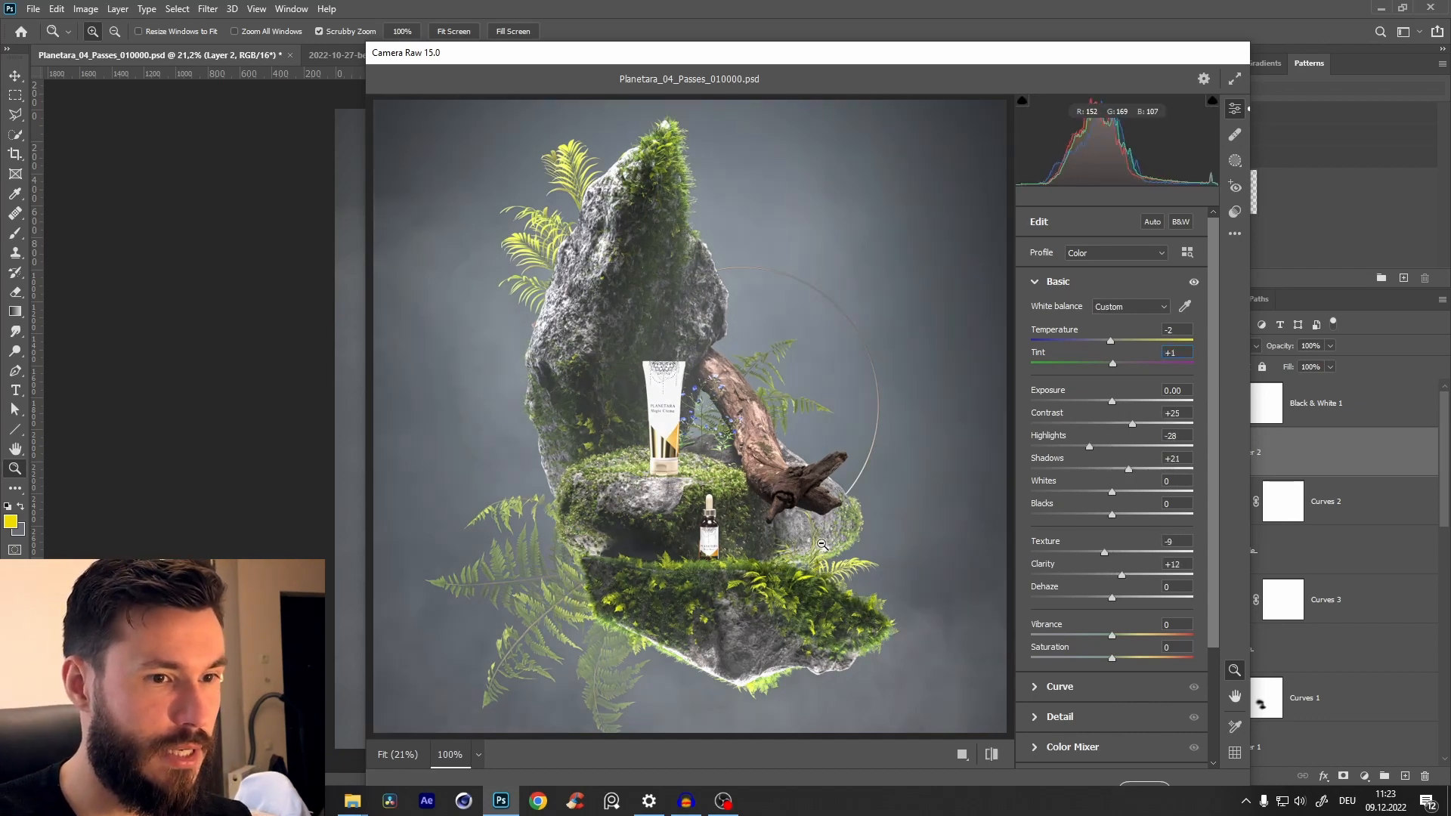
- Compare the image with and without the basic edits, and set the vibrance to +10
left_click(786, 546)
left_click(786, 546)
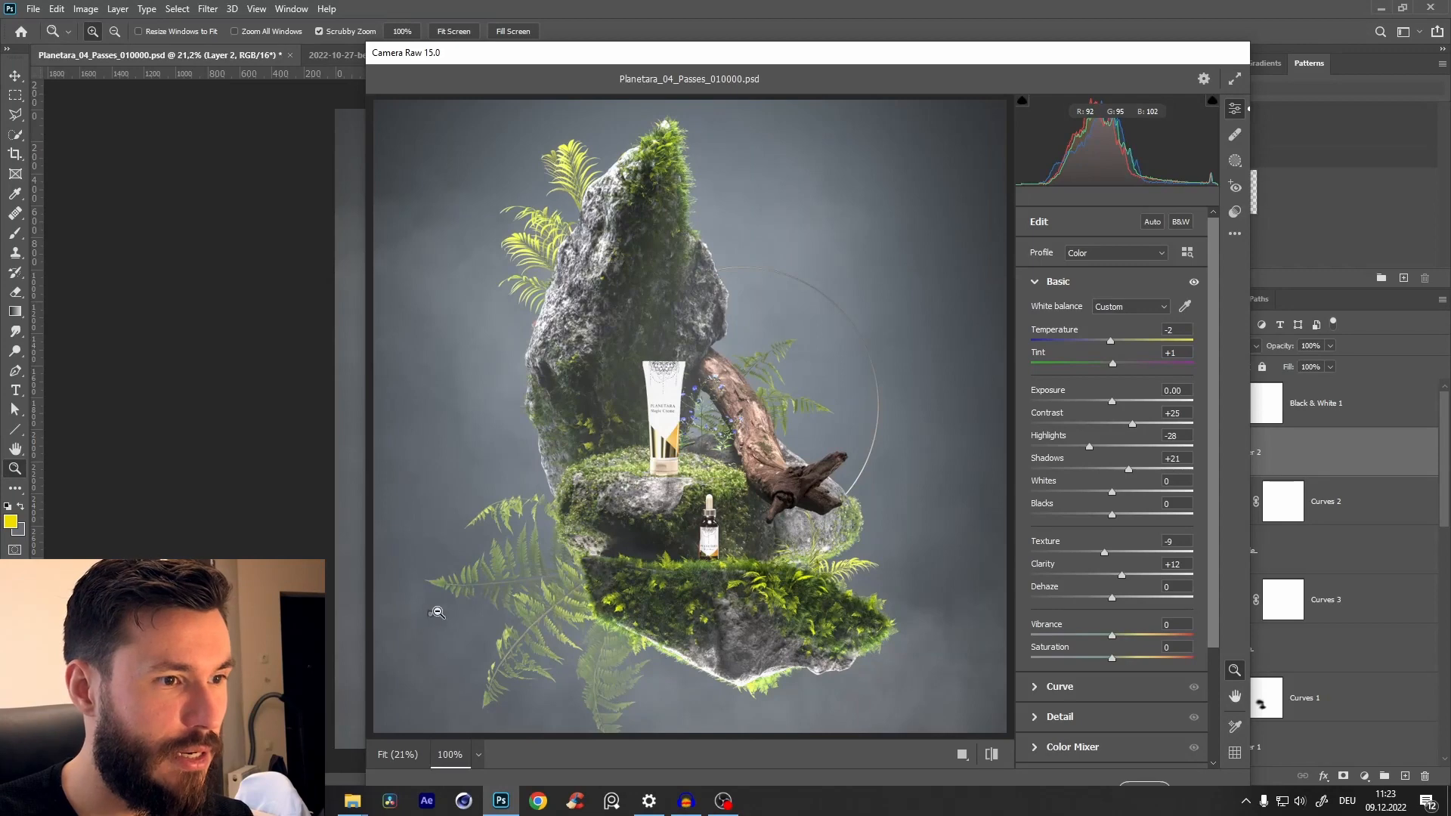
left_click(433, 612)
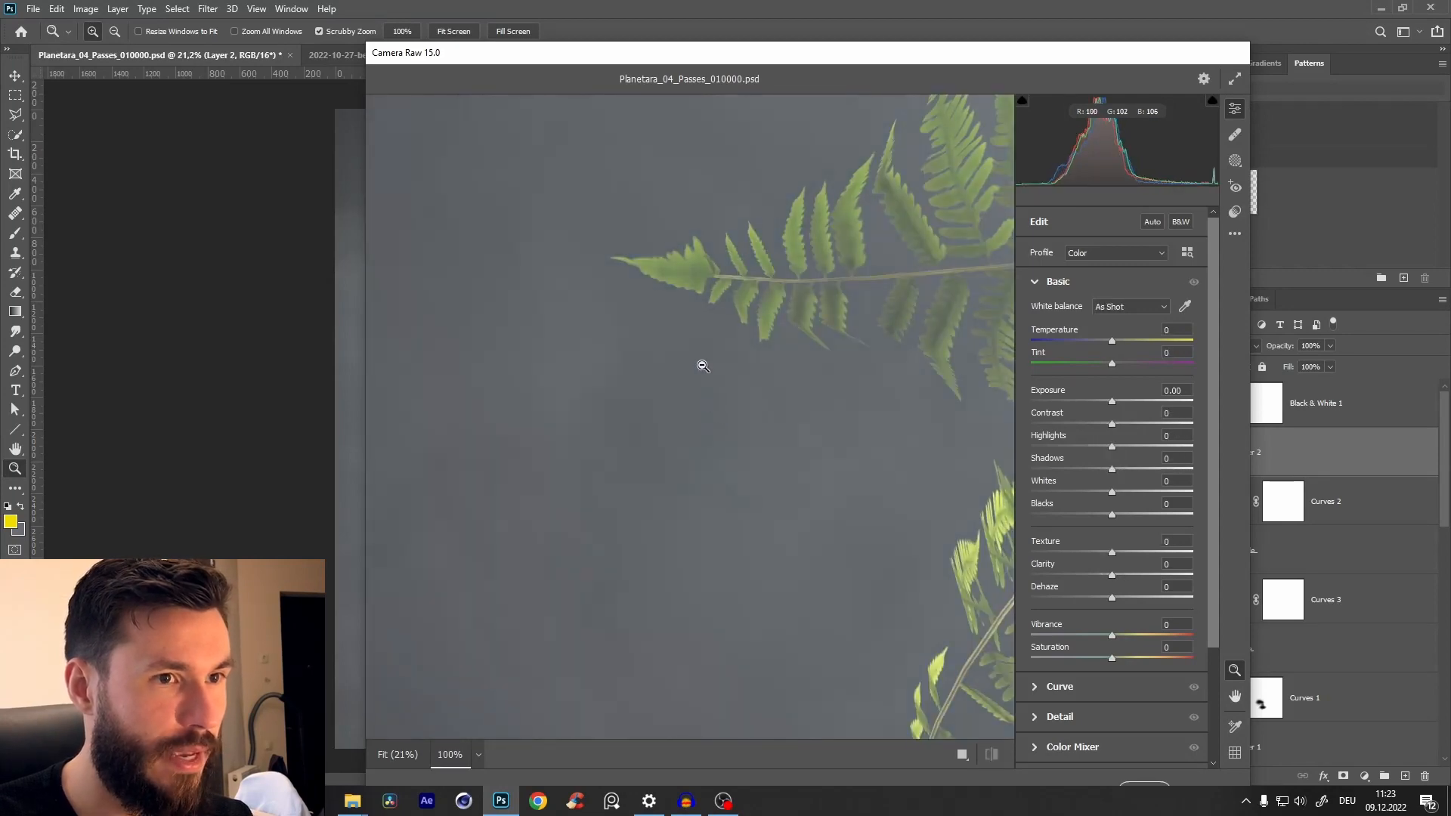
left_click(690, 303)
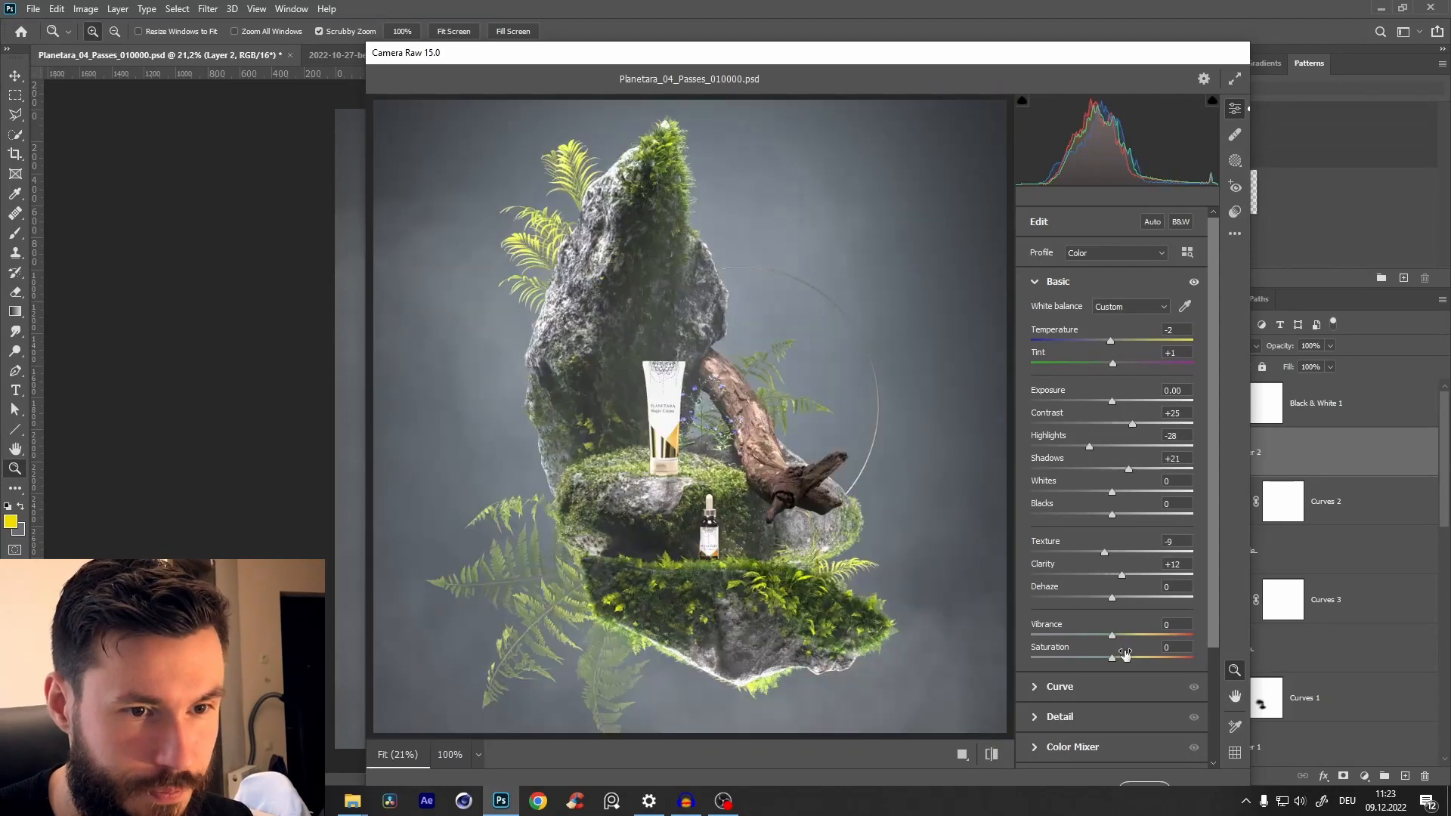
left_click_drag(1111, 638, 1122, 643)
- Try adjusting the saturation of the greens in the Color Mixer
left_click_drag(1211, 390, 1211, 514)
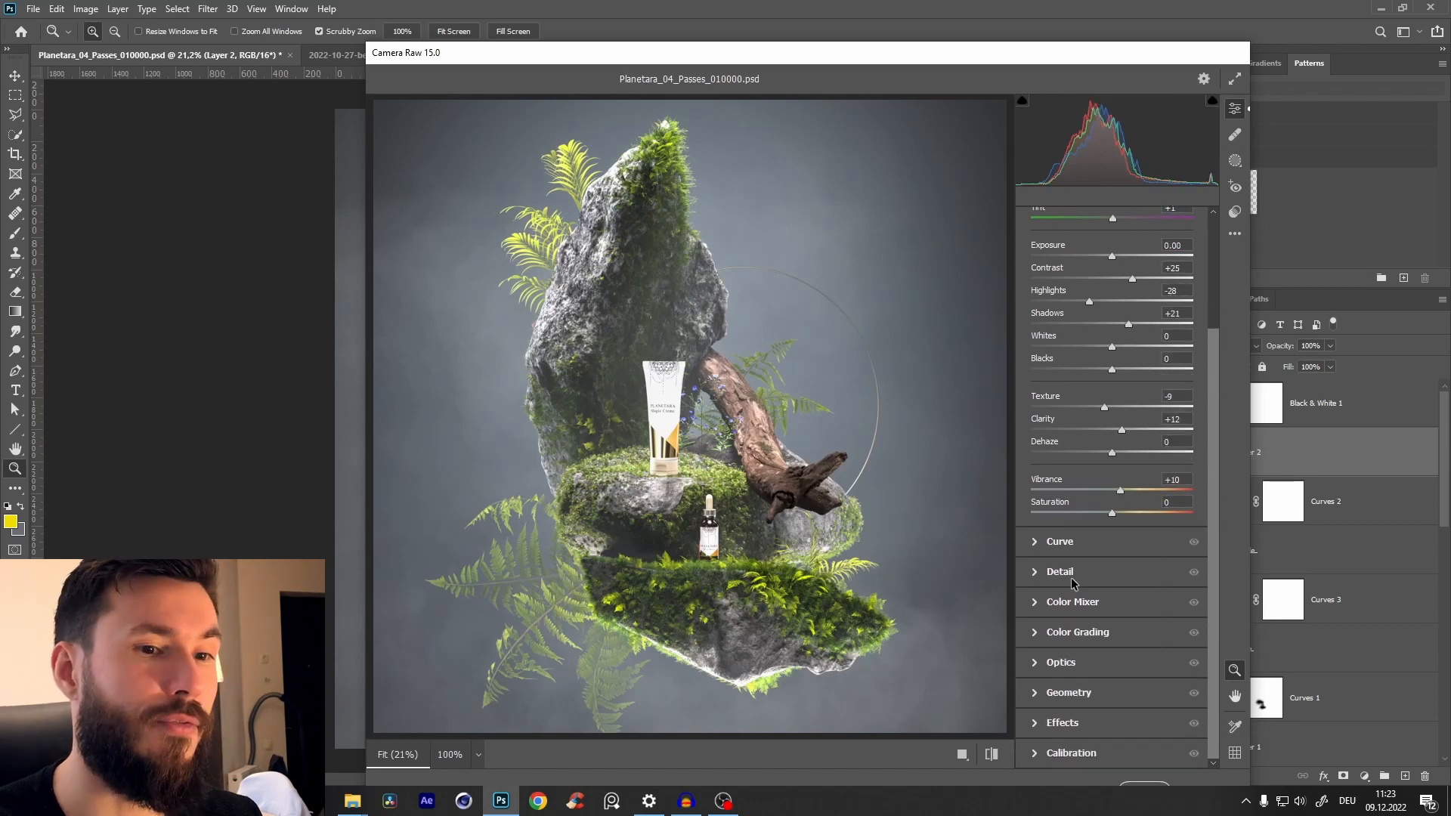
left_click(1033, 633)
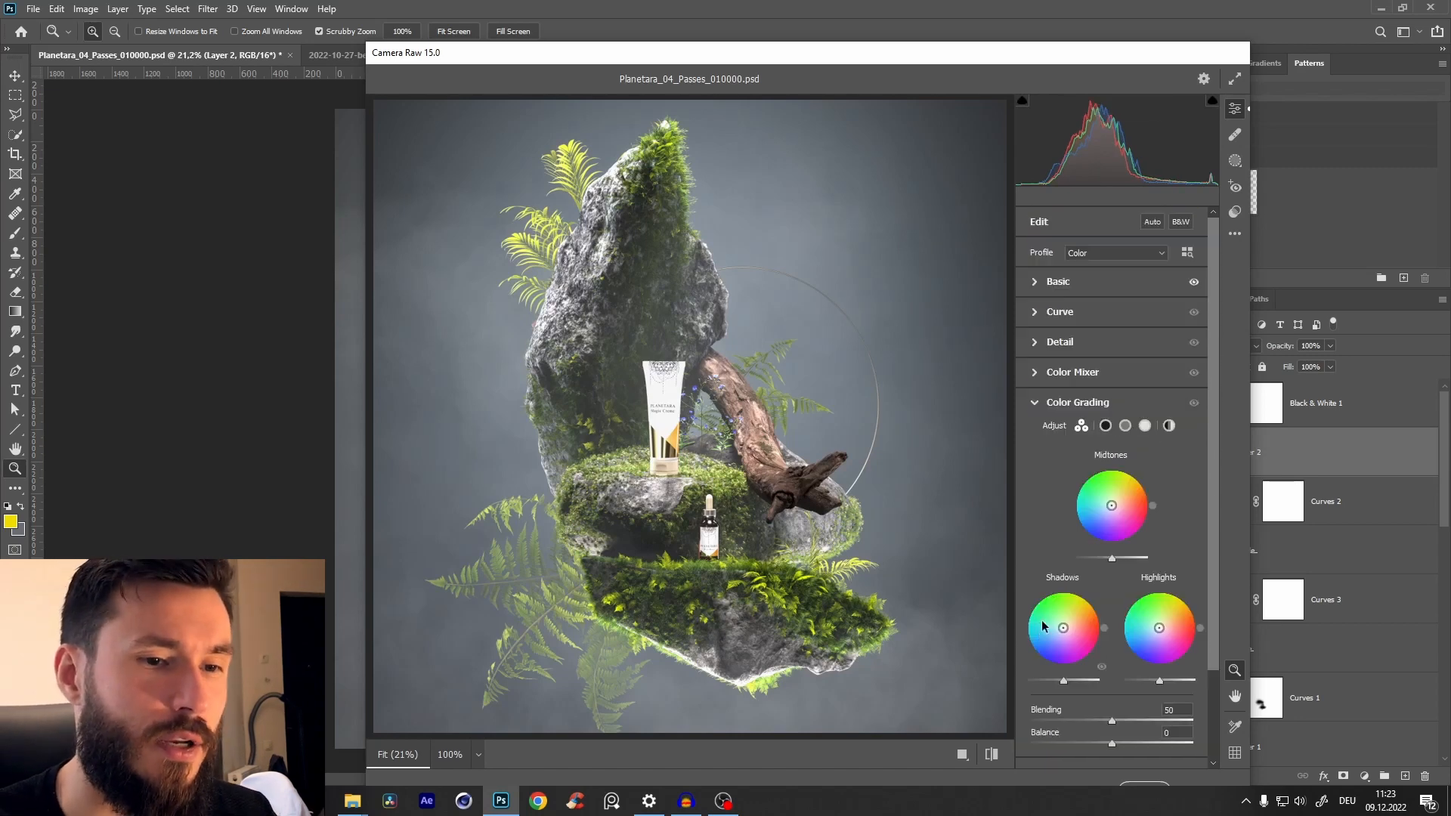
left_click(1032, 377)
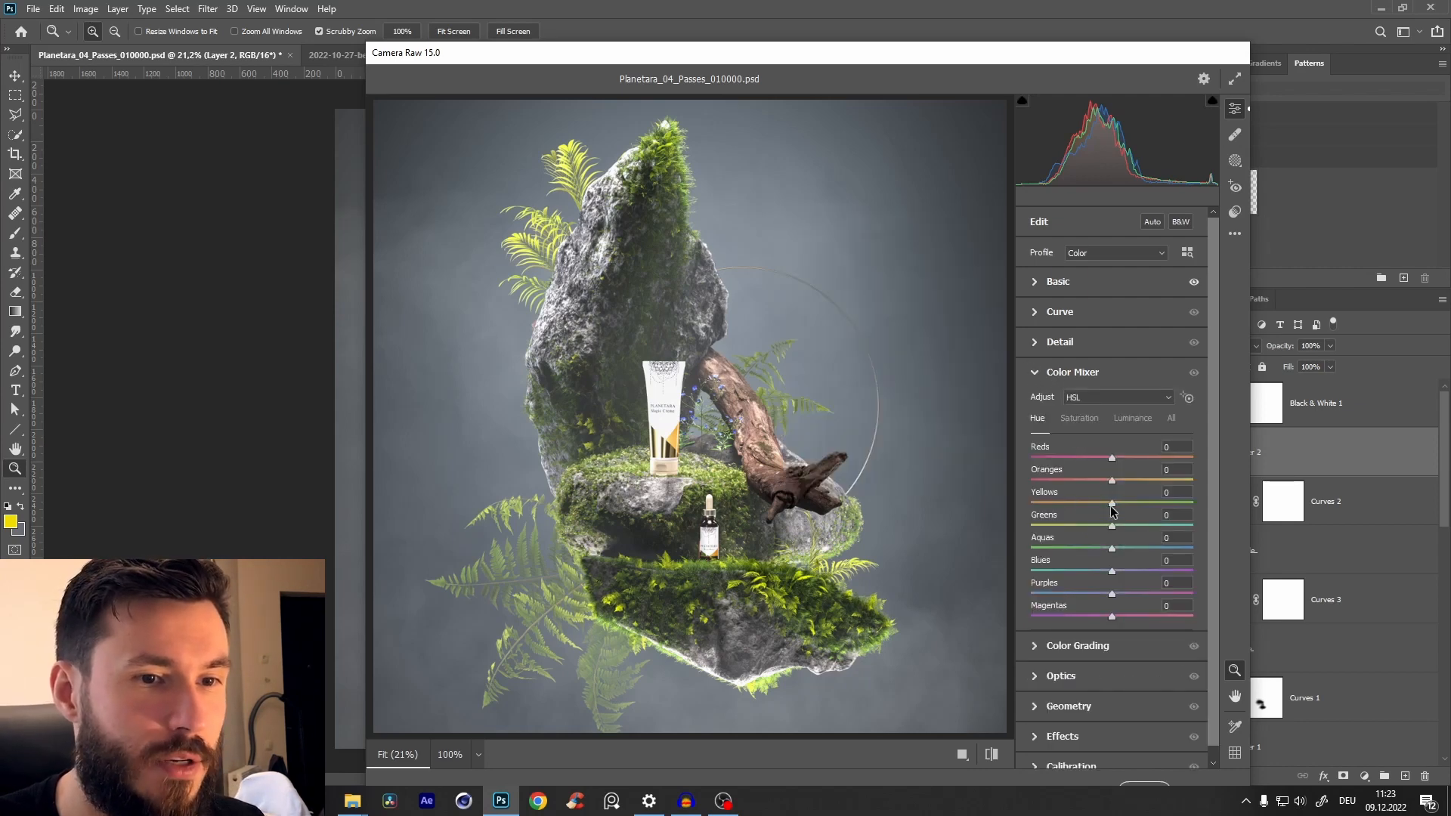
left_click(1080, 420)
mouse_move(1112, 526)
left_mouse_down()
mouse_move(1054, 528)
mouse_move(1039, 545)
mouse_move(1112, 547)
left_mouse_up()
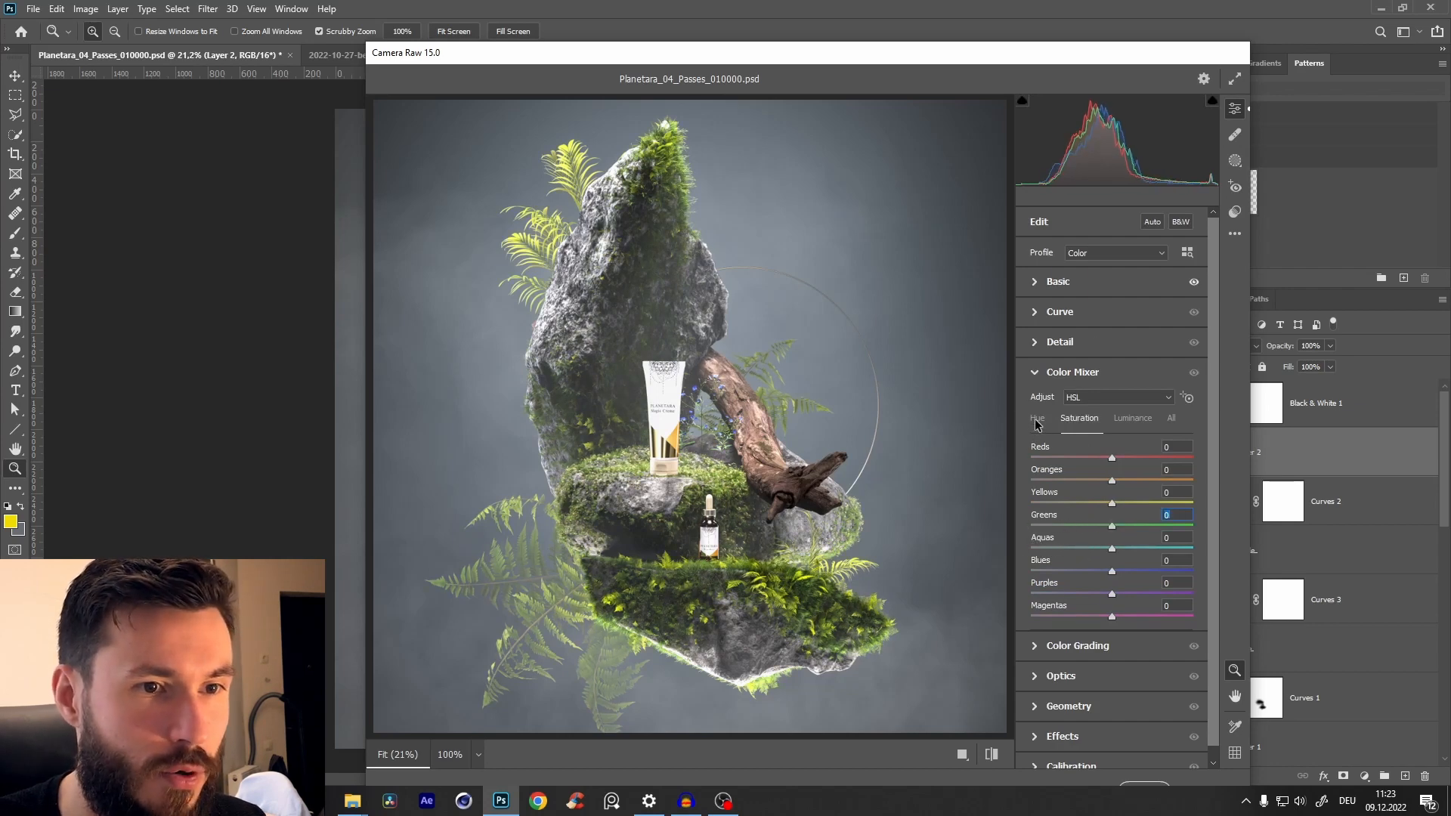
left_click(1066, 372)
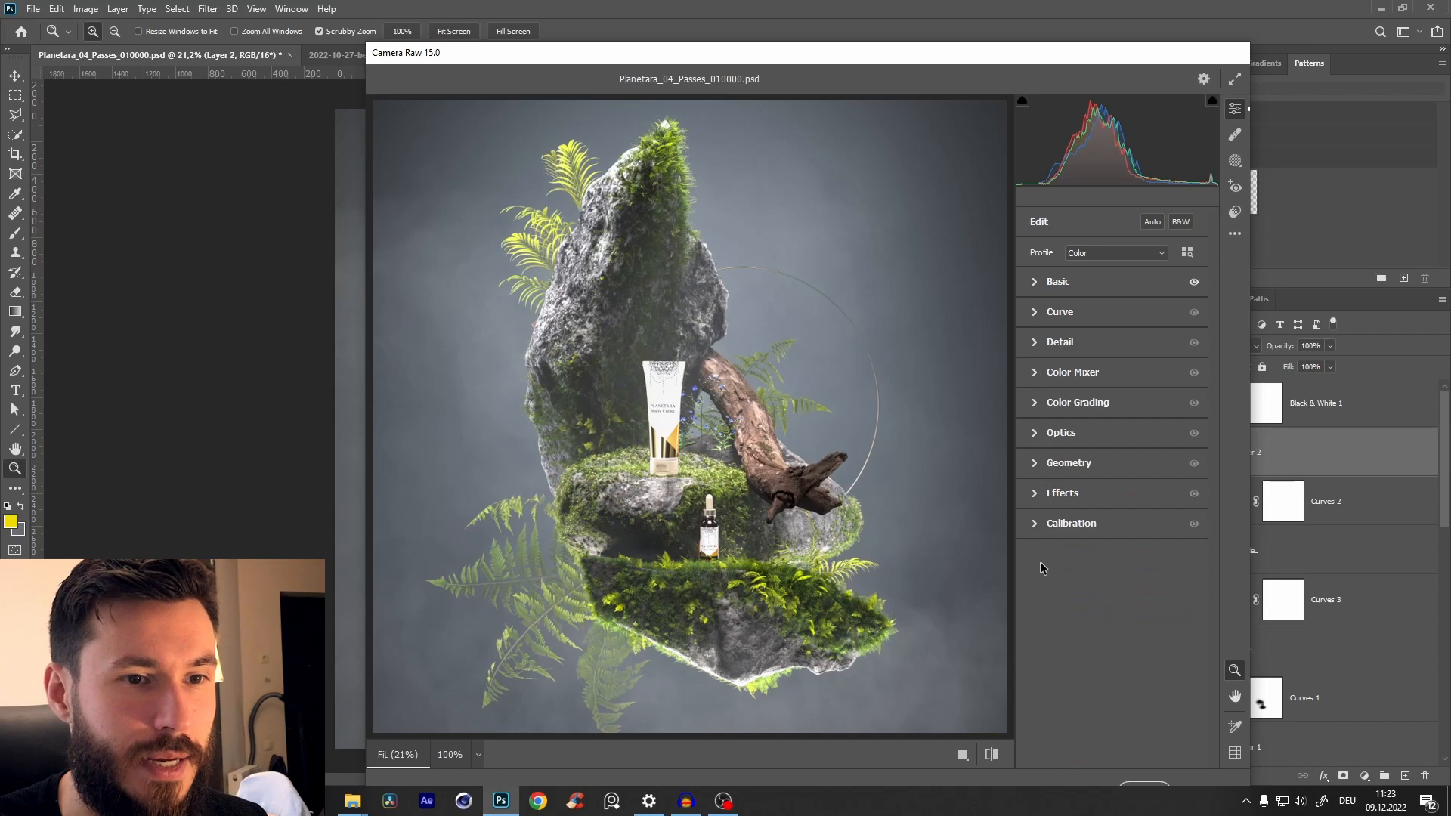
- Color grade the highlights slightly toward orange, the midtones slightly toward blue at hue 230 and saturation 4, and the shadows slightly toward blue
left_click(1035, 405)
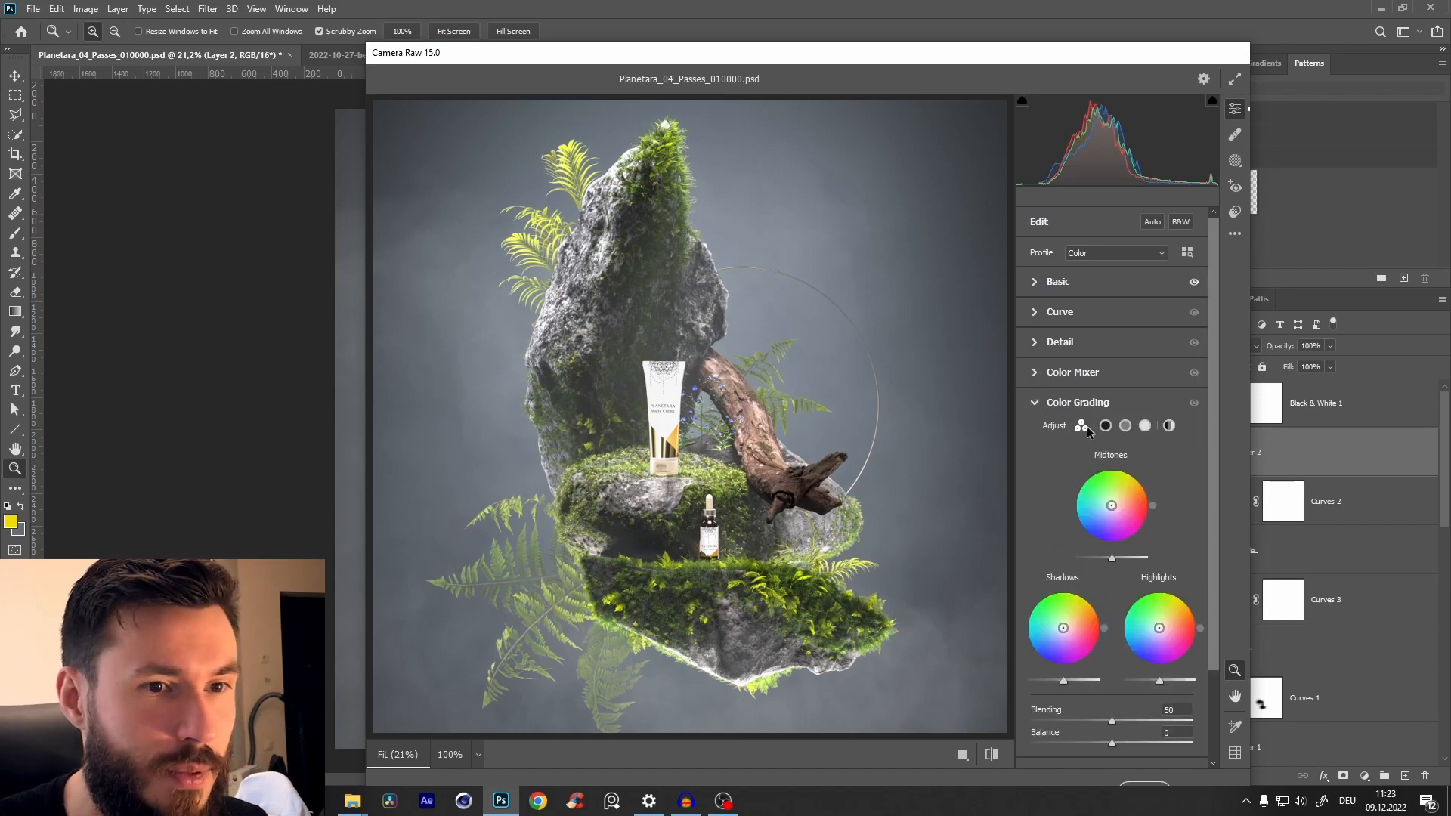
left_click_drag(1165, 636, 1167, 624)
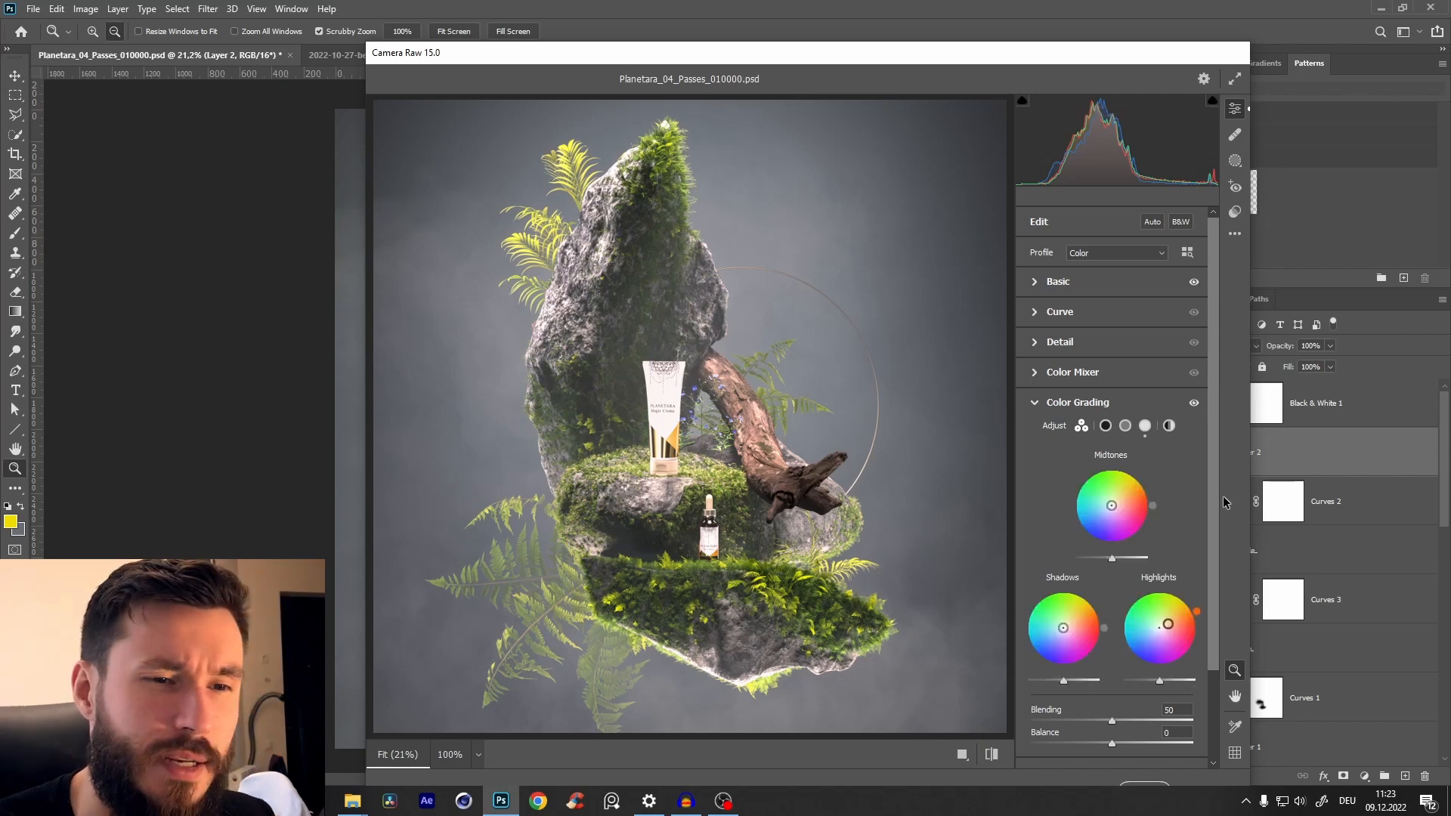
left_click_drag(1112, 518, 1111, 522)
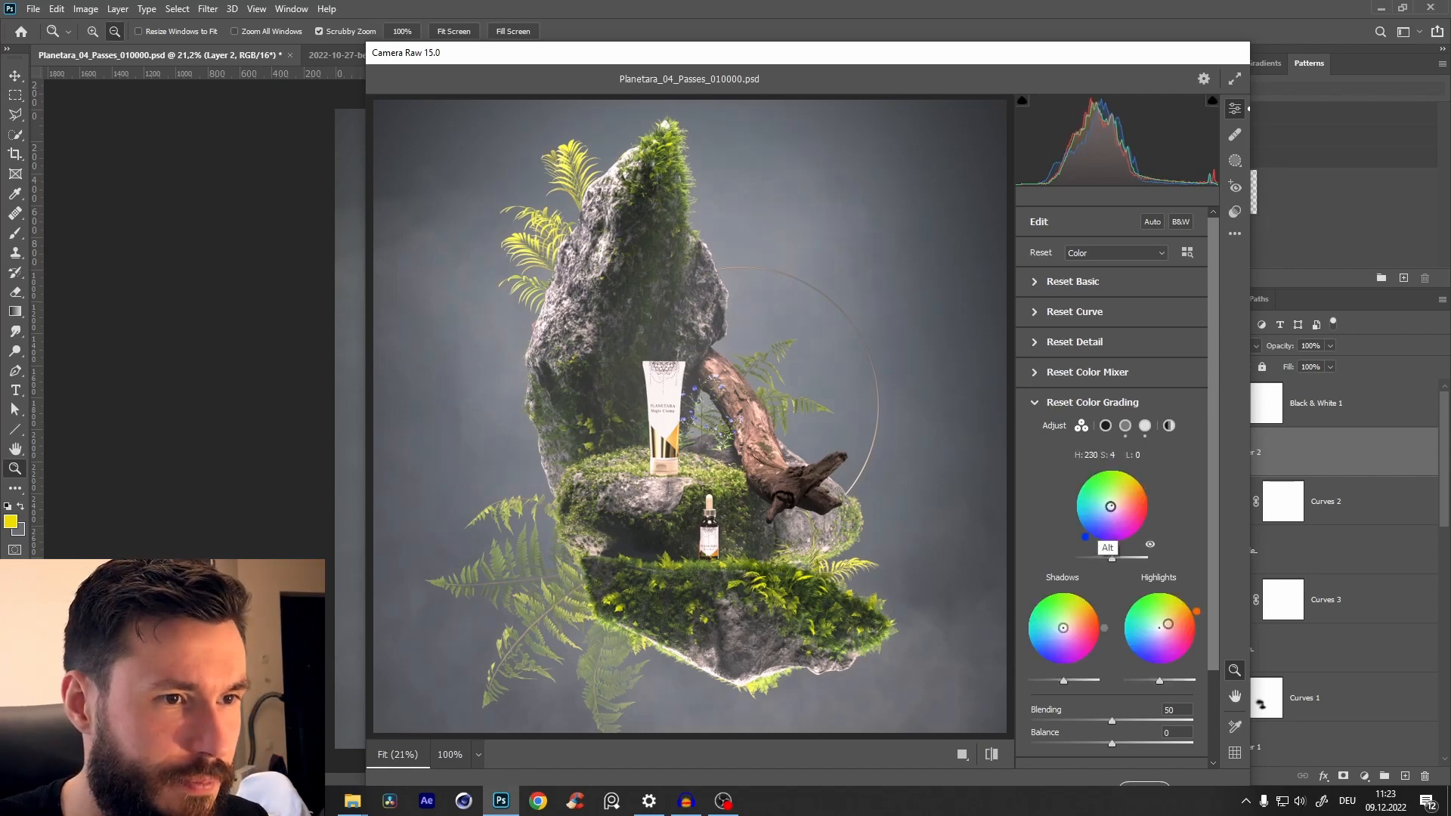
key("alt")
left_click_drag(1061, 634, 1061, 638)
- Compare the image before and after the Camera Raw edits, in close-up and at 12% zoom
left_click(781, 390)
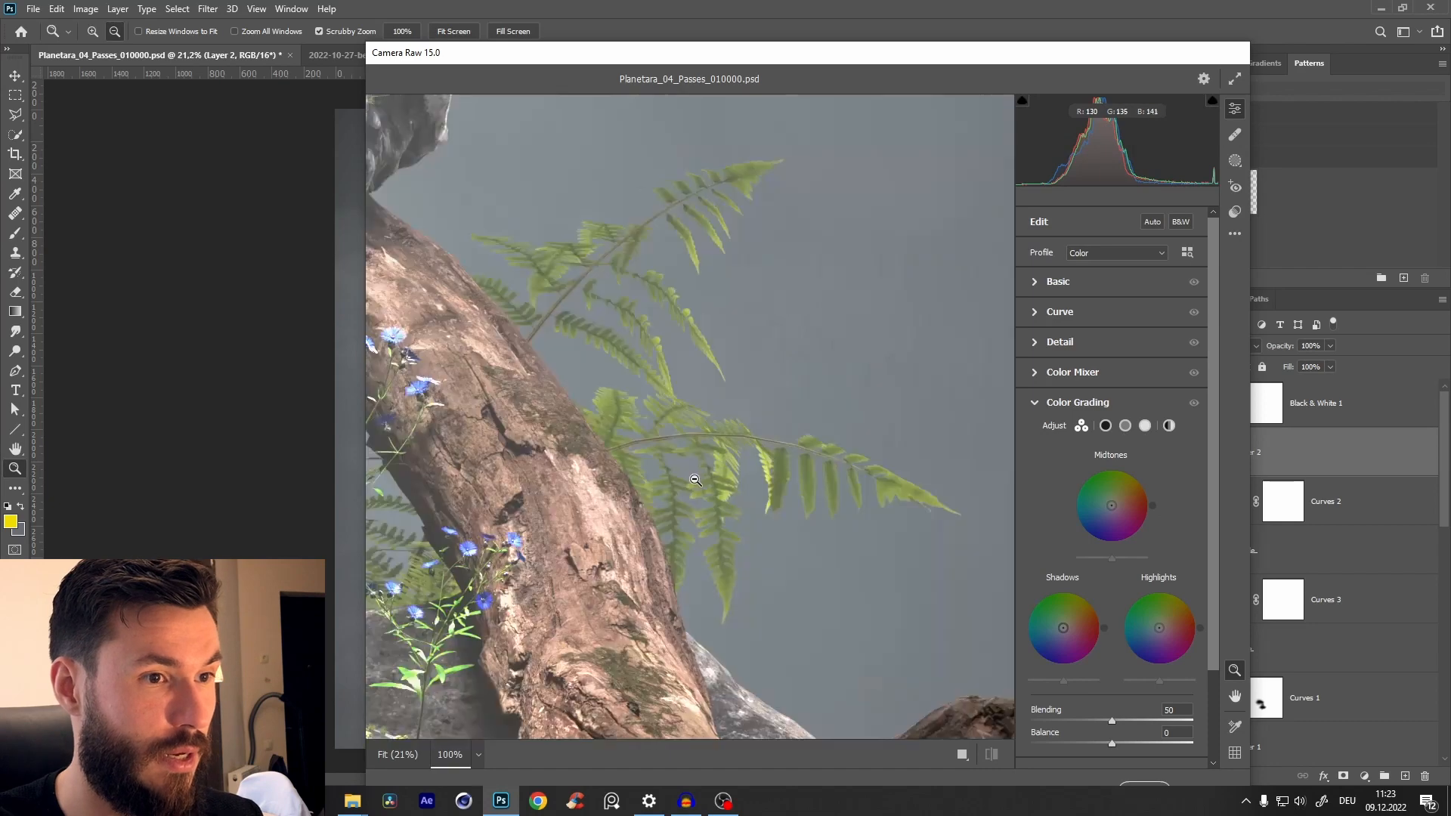
left_click(397, 754)
left_click(478, 754)
left_click(521, 522)
left_click(478, 754)
left_click(519, 502)
key("p")
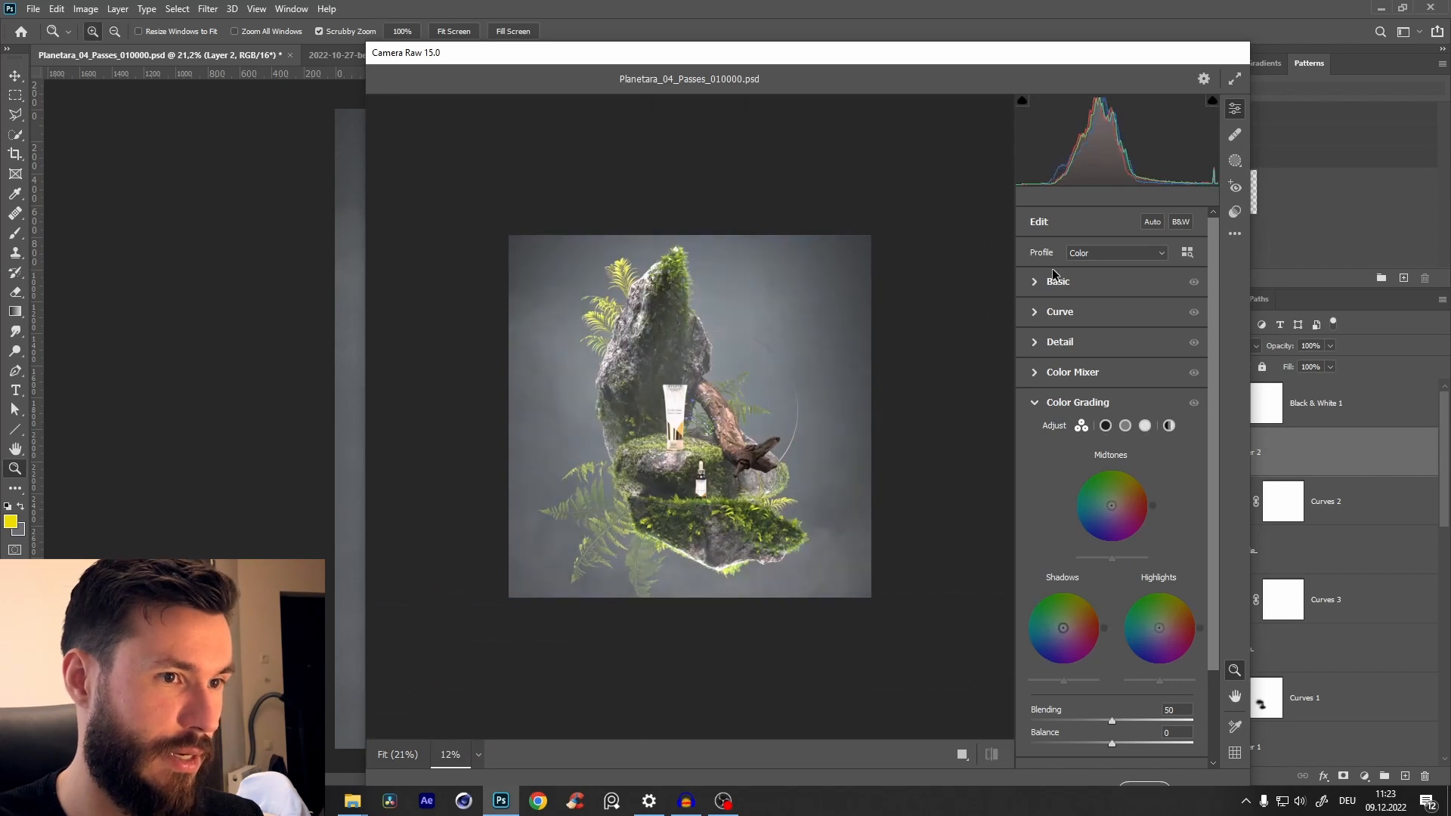
left_click(677, 421)
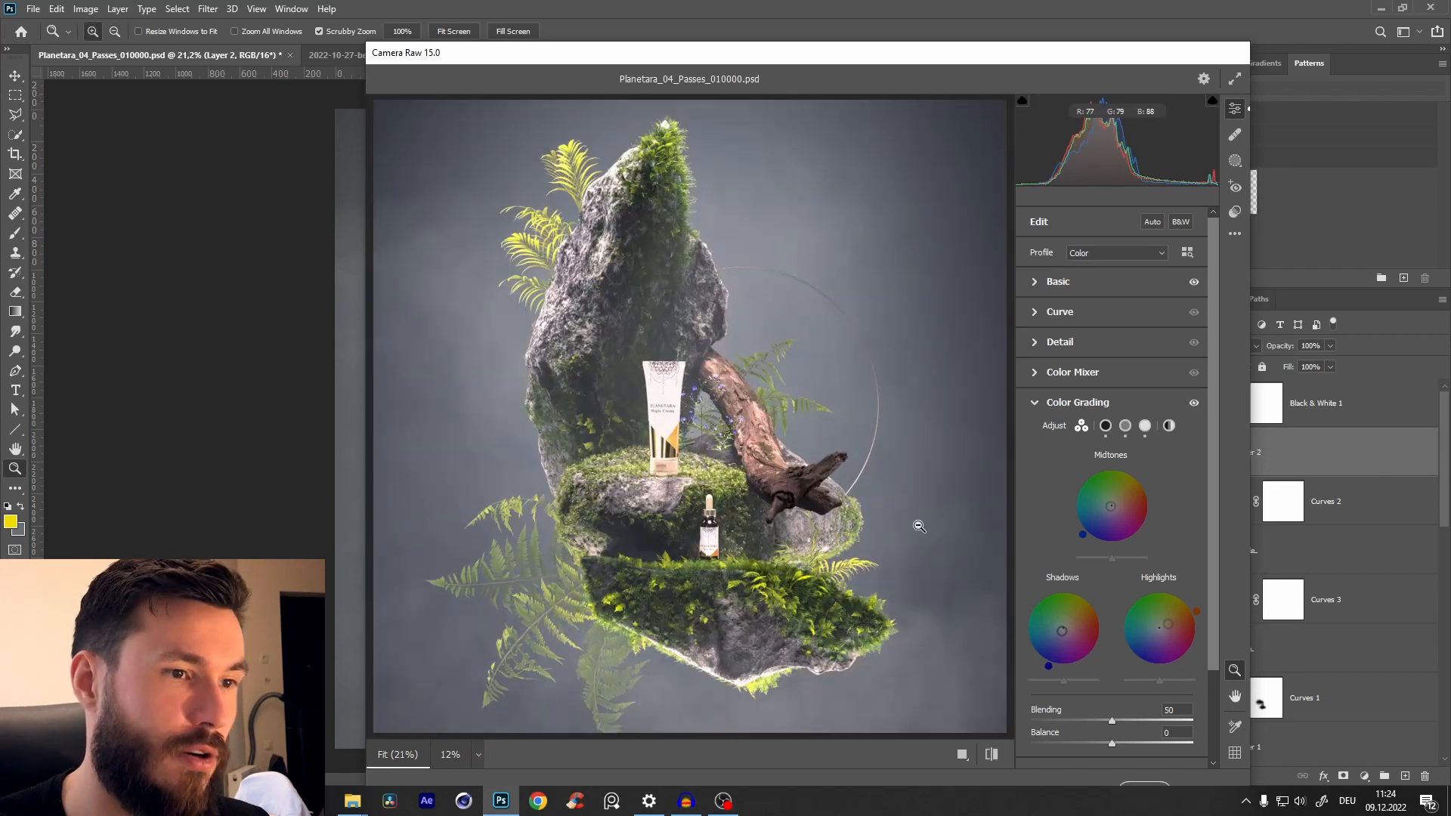
left_click(621, 485)
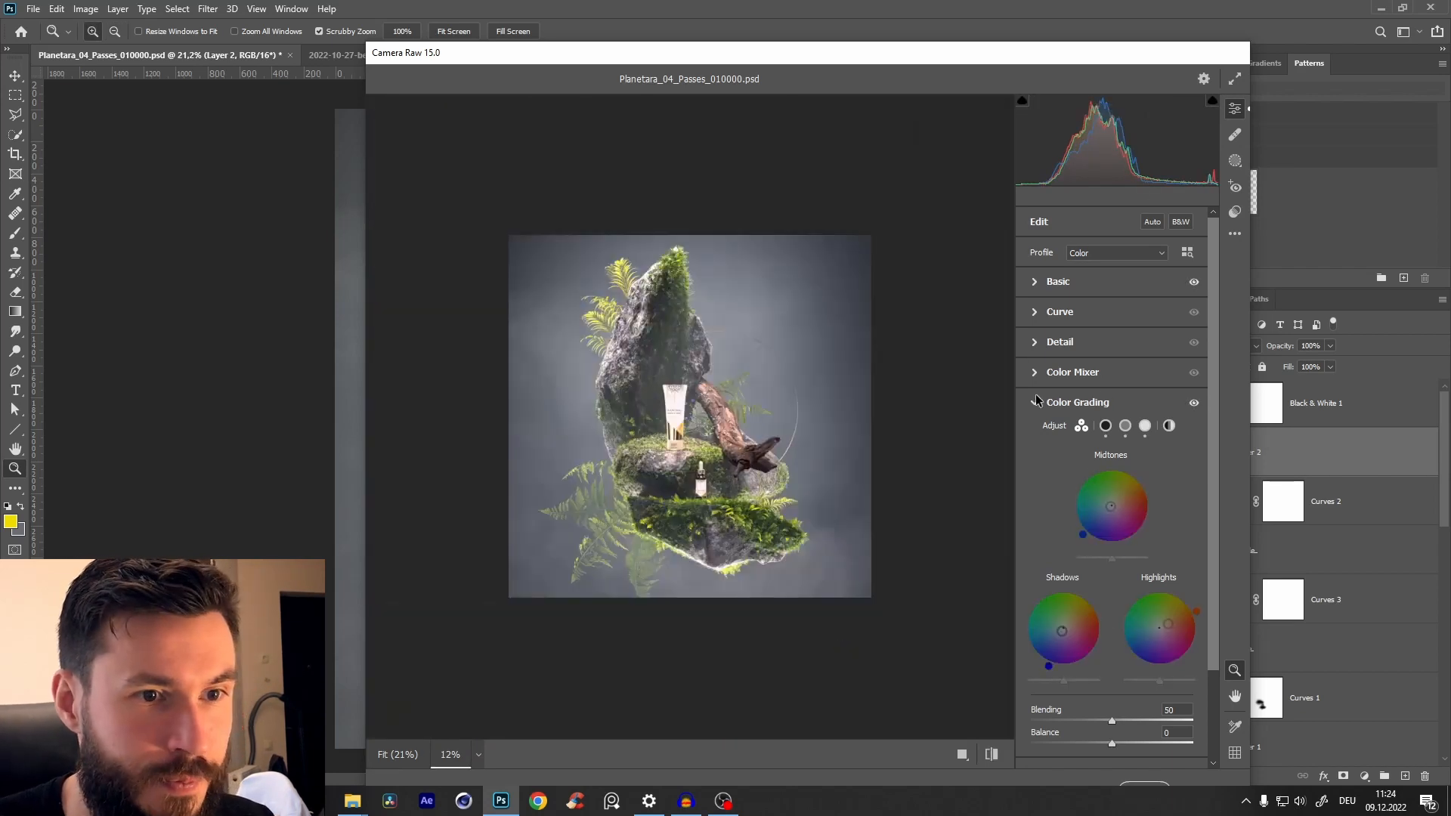
- Add a vignette of -13 in the Camera Raw effects
left_click(1078, 402)
left_click(1037, 496)
left_click_drag(1111, 560, 1103, 570)
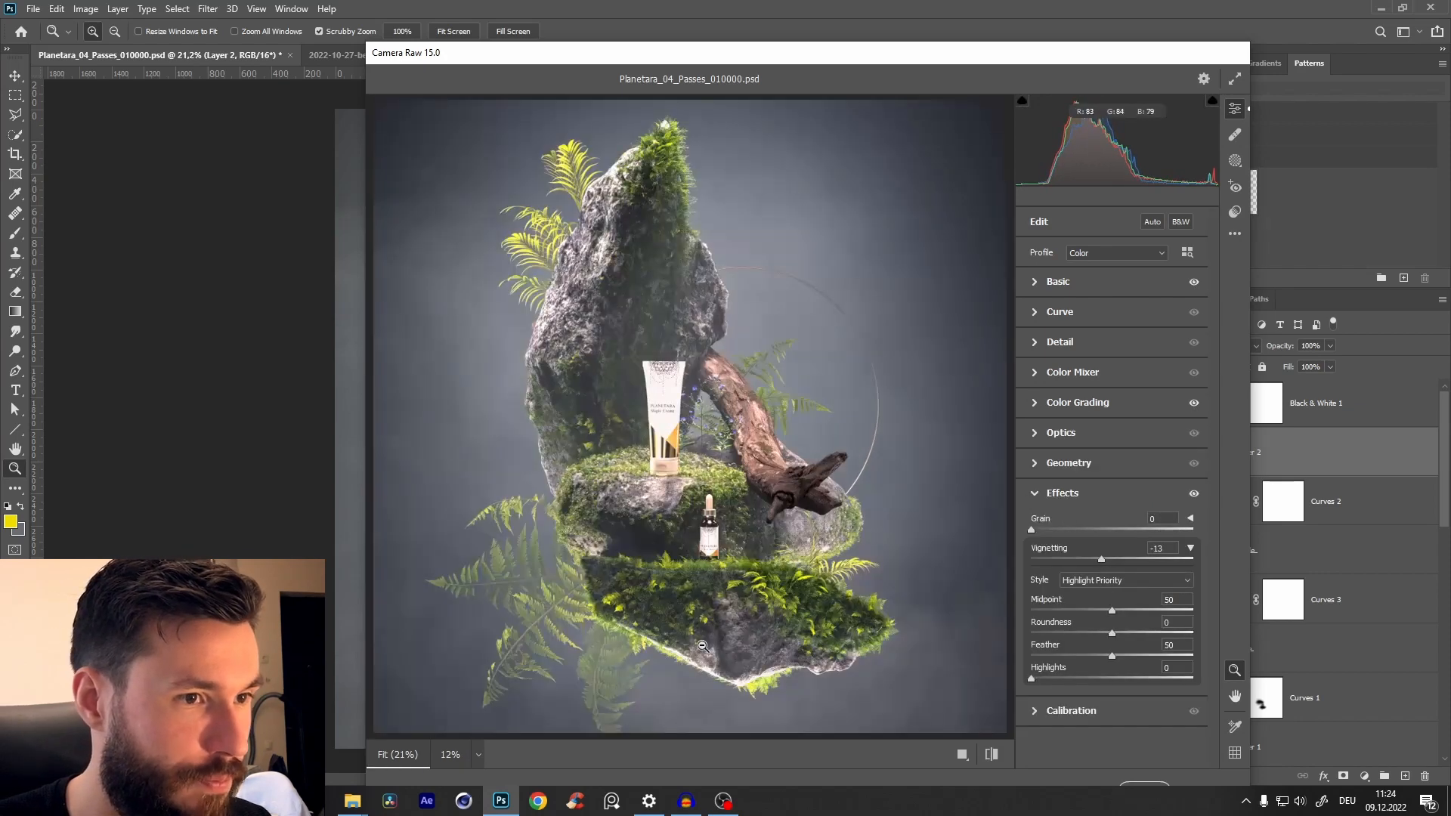
left_click(682, 572)
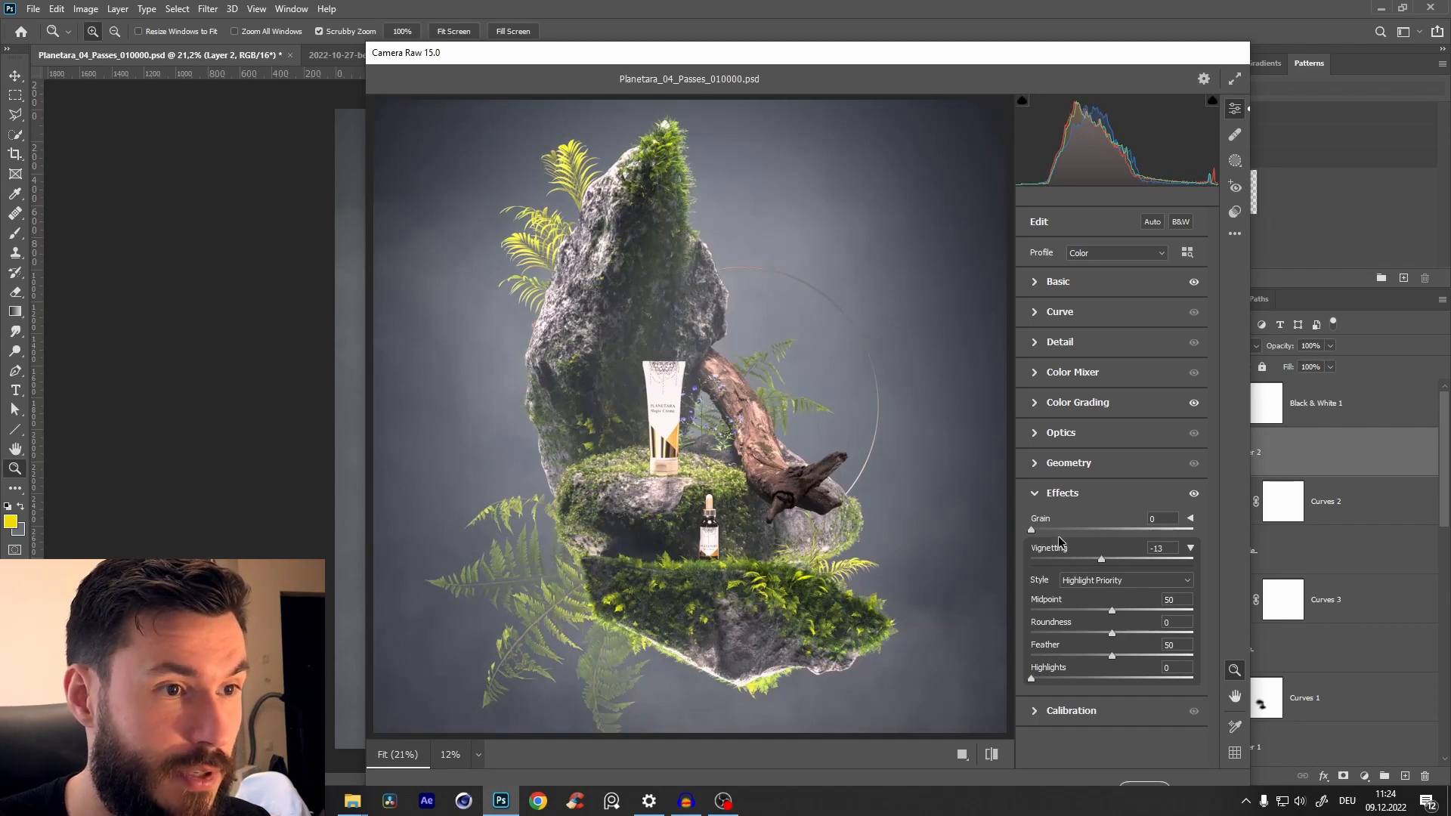
- Add film grain in the Camera Raw effects, judging it at 100% zoom and settling on an amount of 14
left_click_drag(1041, 531, 1056, 531)
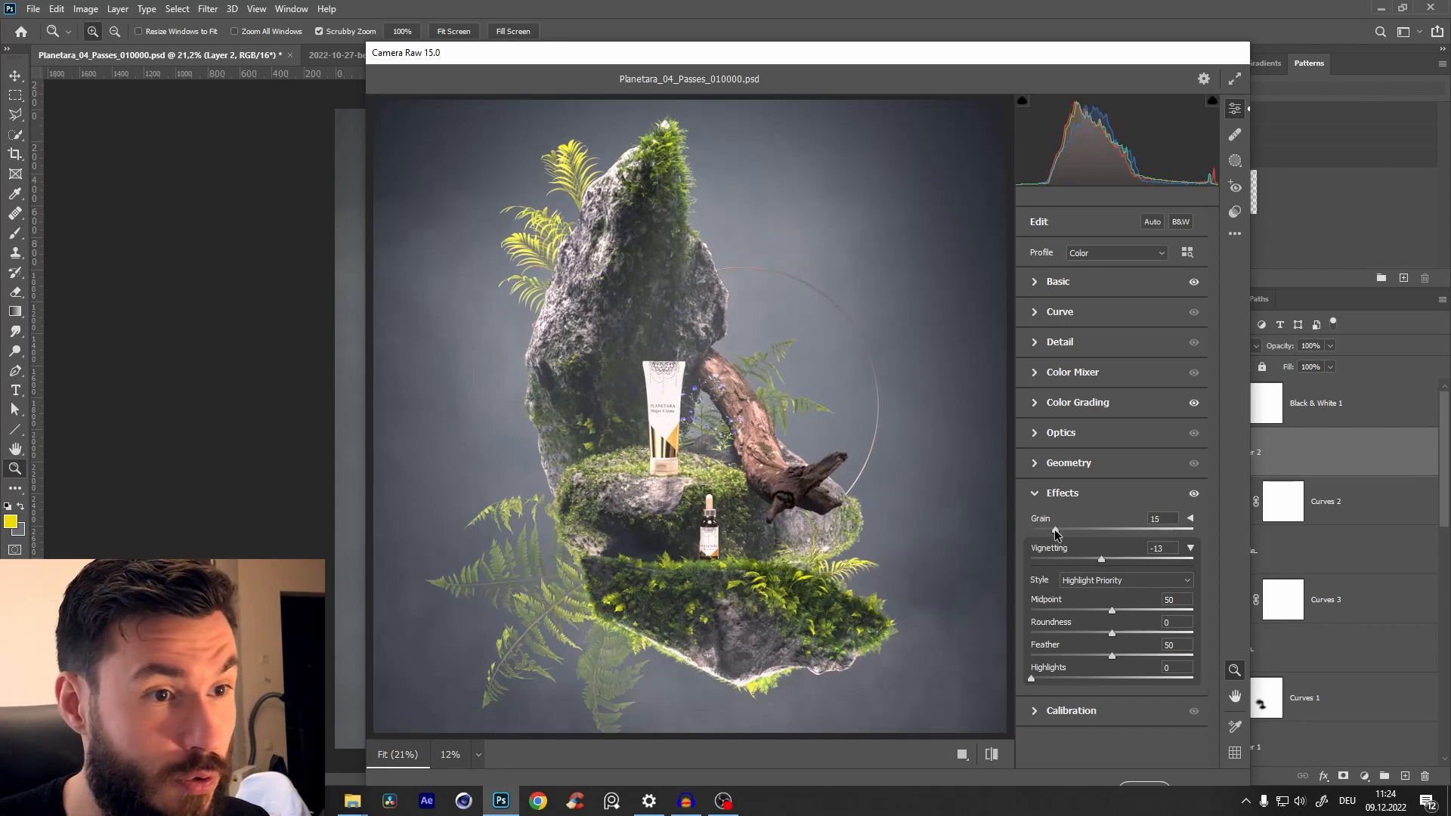
left_click(479, 754)
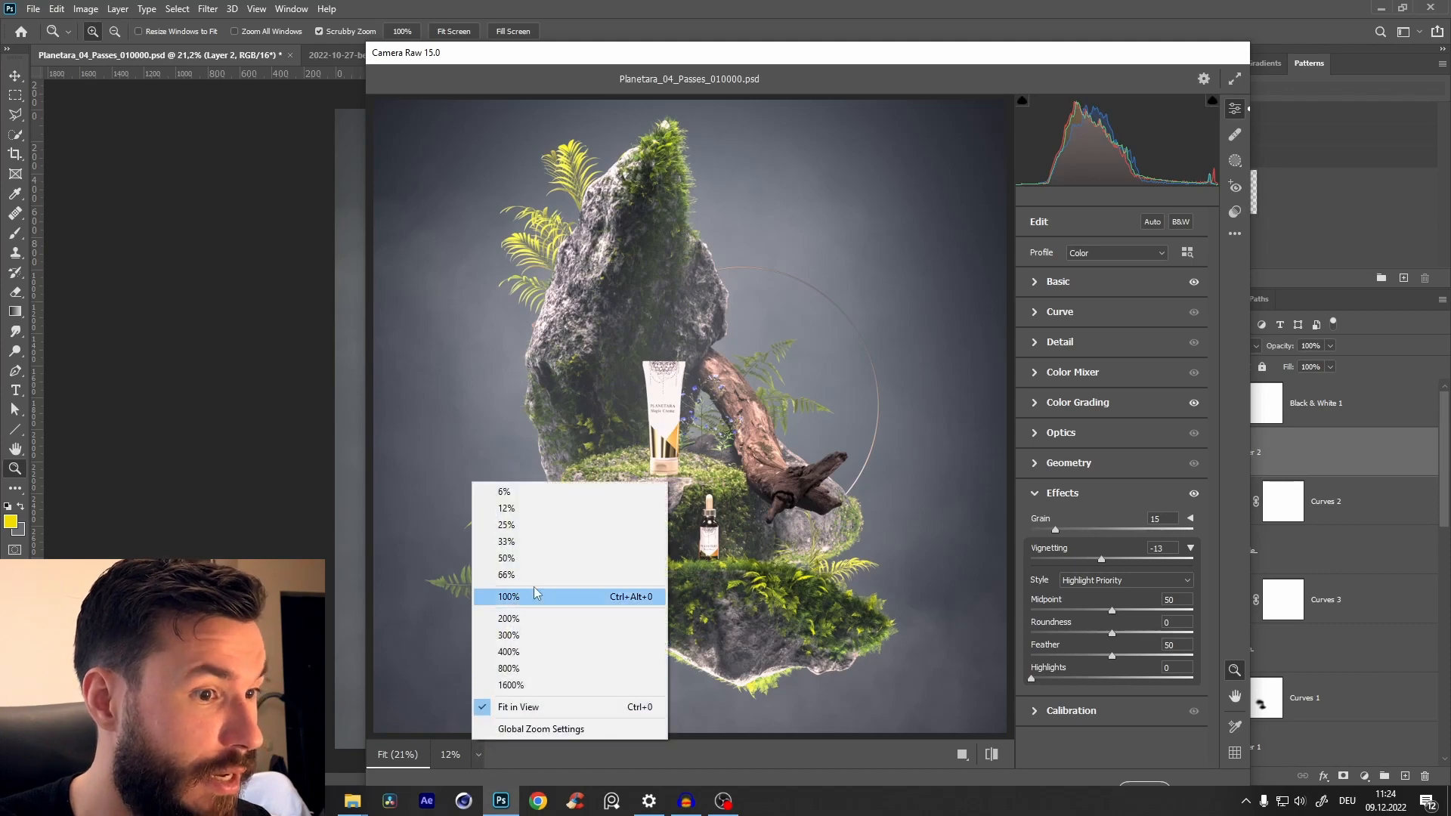
left_click(511, 598)
left_click_drag(558, 562, 1055, 531)
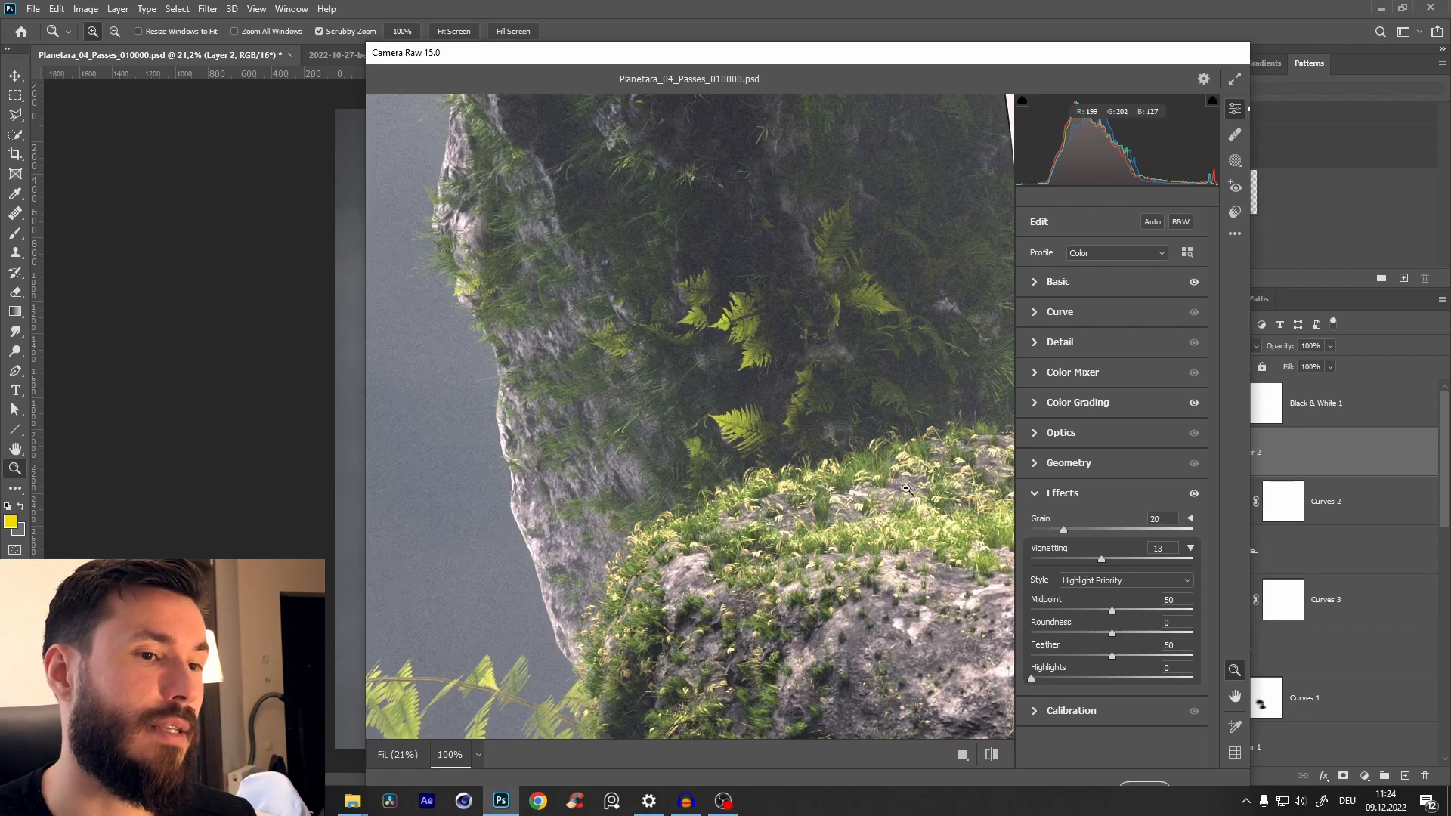
left_click(757, 446)
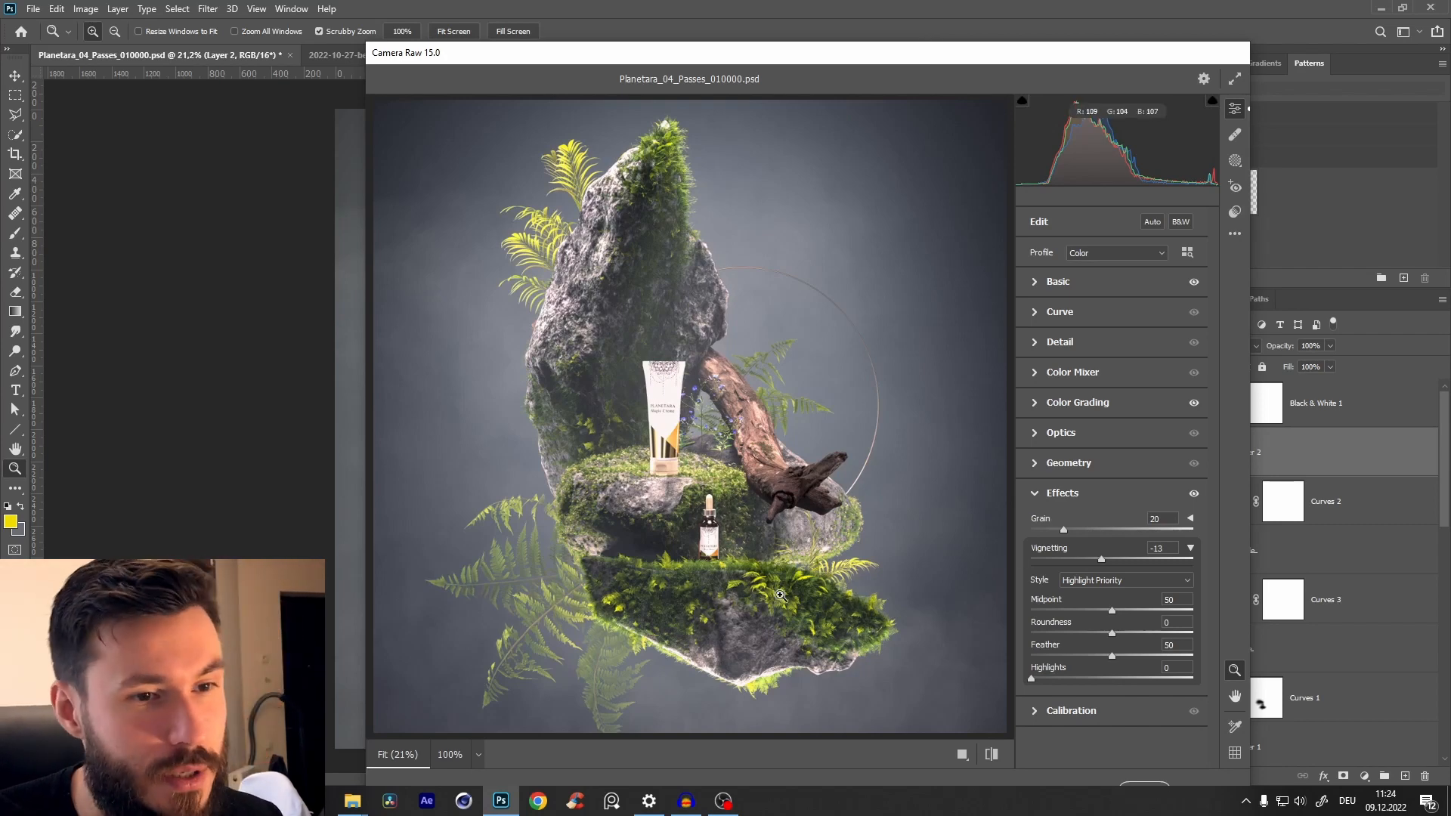
left_click(1050, 530)
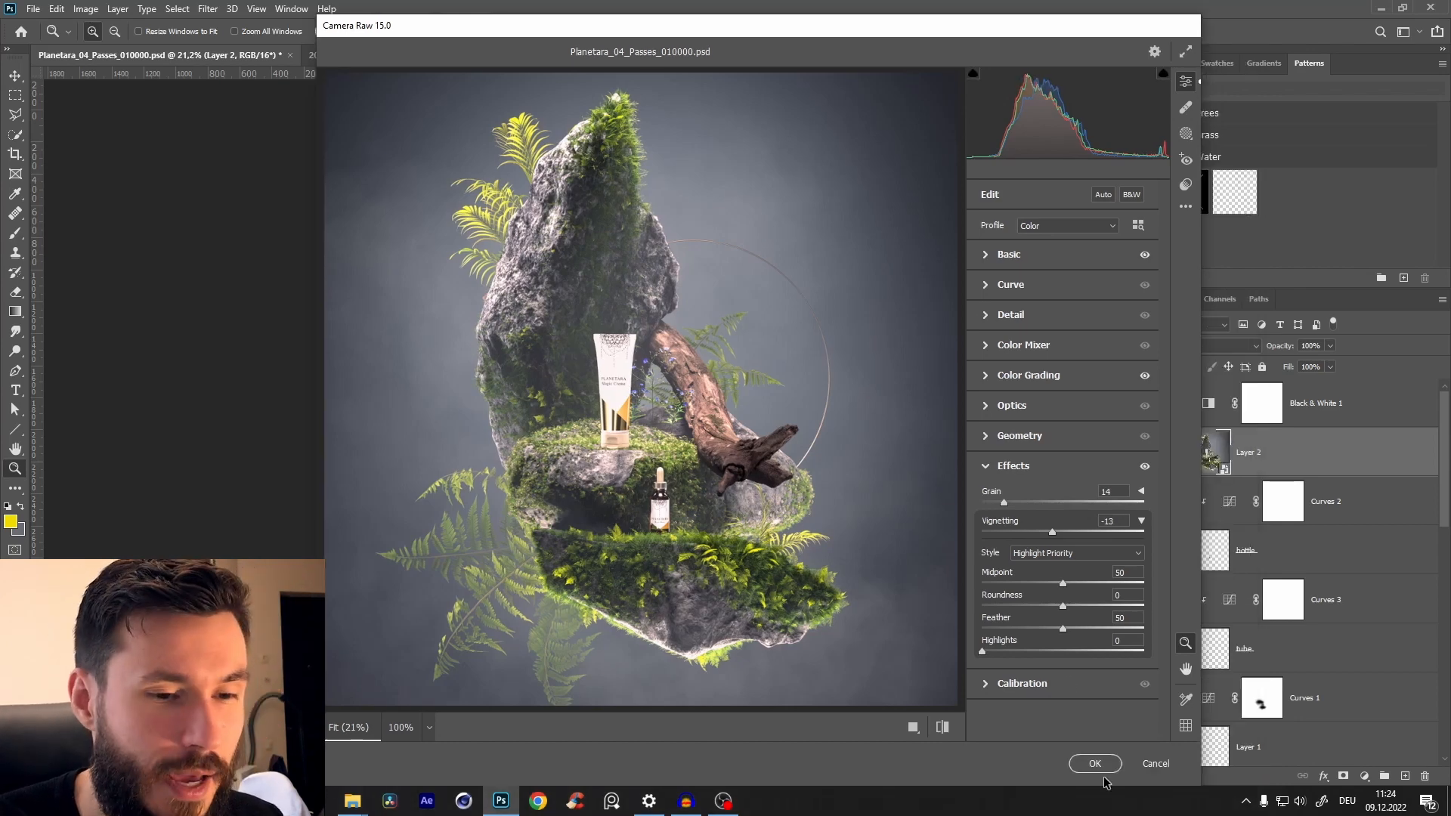
key("ctrl+z")
key("ctrl+shift+z")
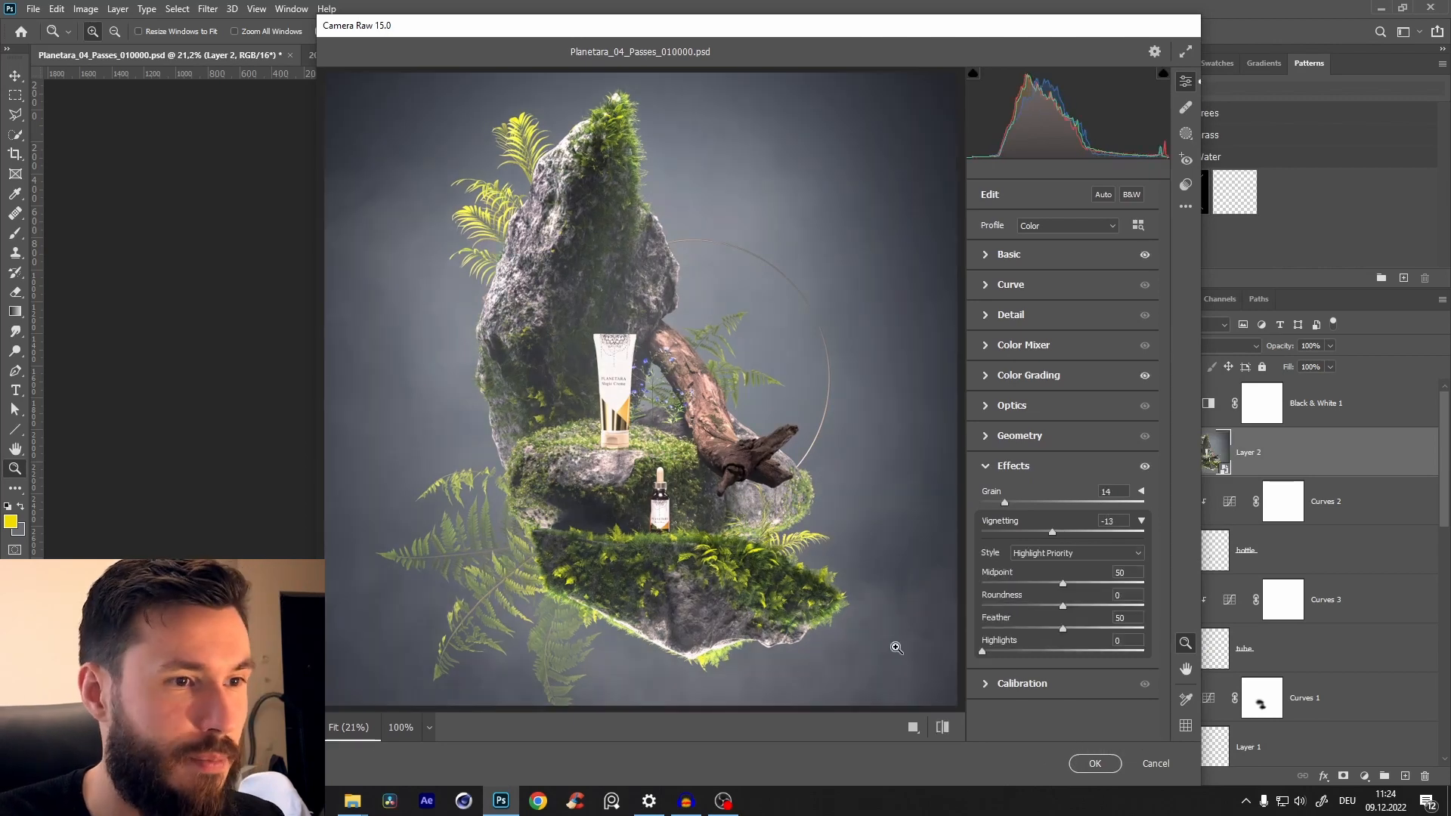
- Set the basic highlights to -46, shadows to +24 and exposure to +0.35, and apply the Camera Raw filter
left_click(985, 257)
left_click_drag(1038, 419, 1082, 442)
mouse_move(1066, 374)
left_mouse_down()
mouse_move(1043, 420)
mouse_move(1025, 420)
mouse_move(1069, 386)
left_mouse_up()
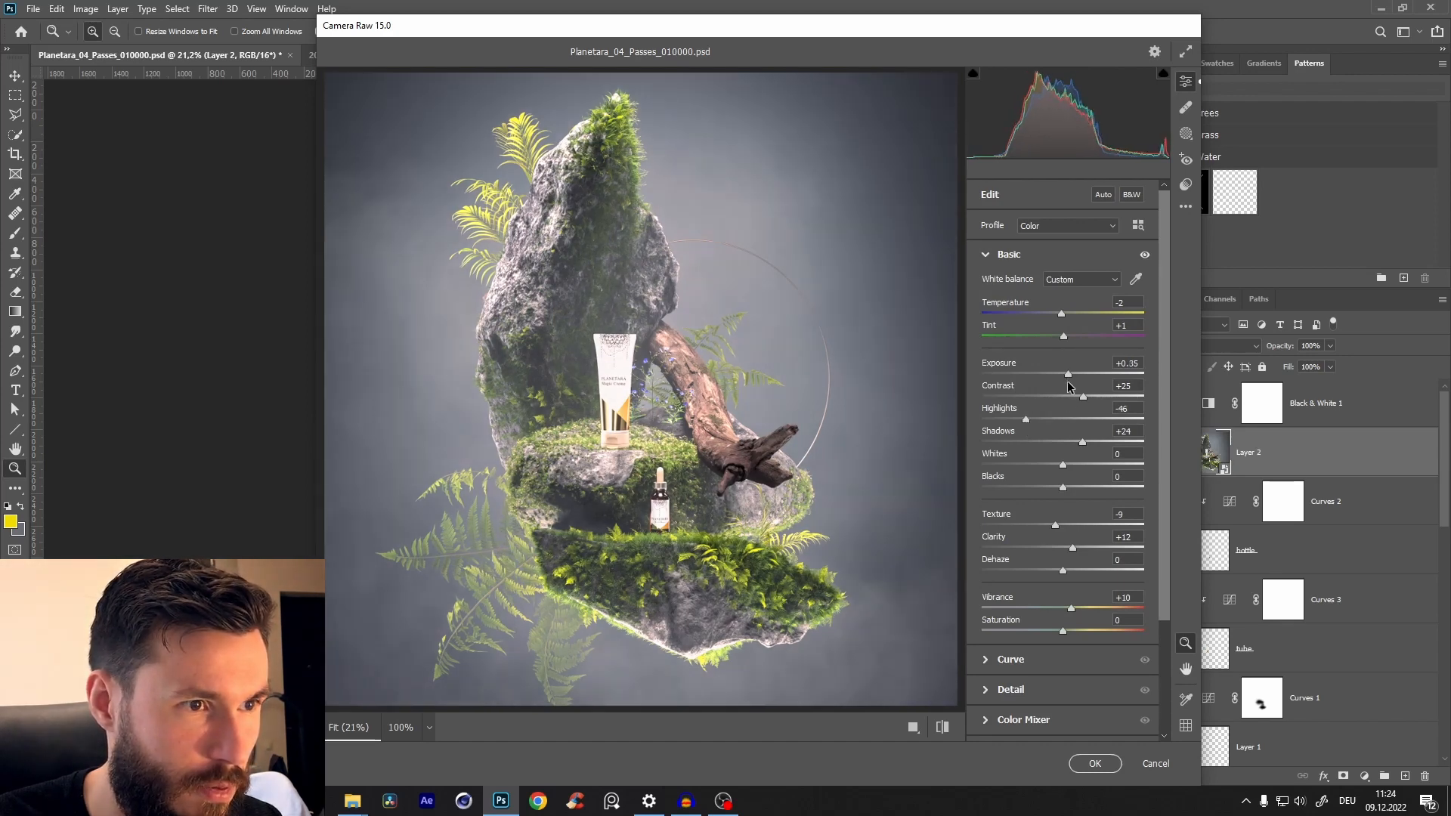
left_click(1076, 760)
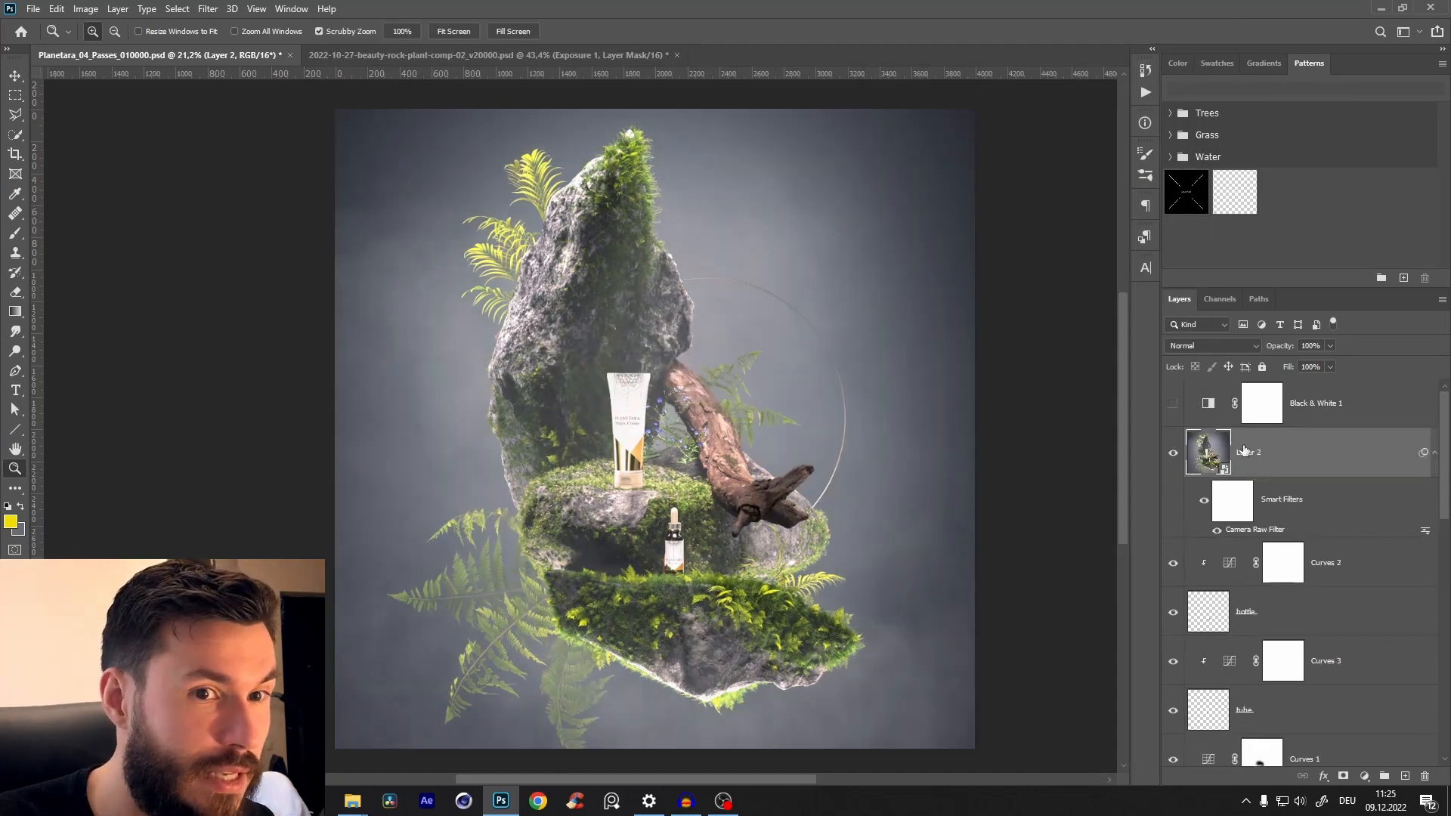
- Compare the composite with and without the graded Layer 2
left_click(1173, 463)
left_click(1171, 462)
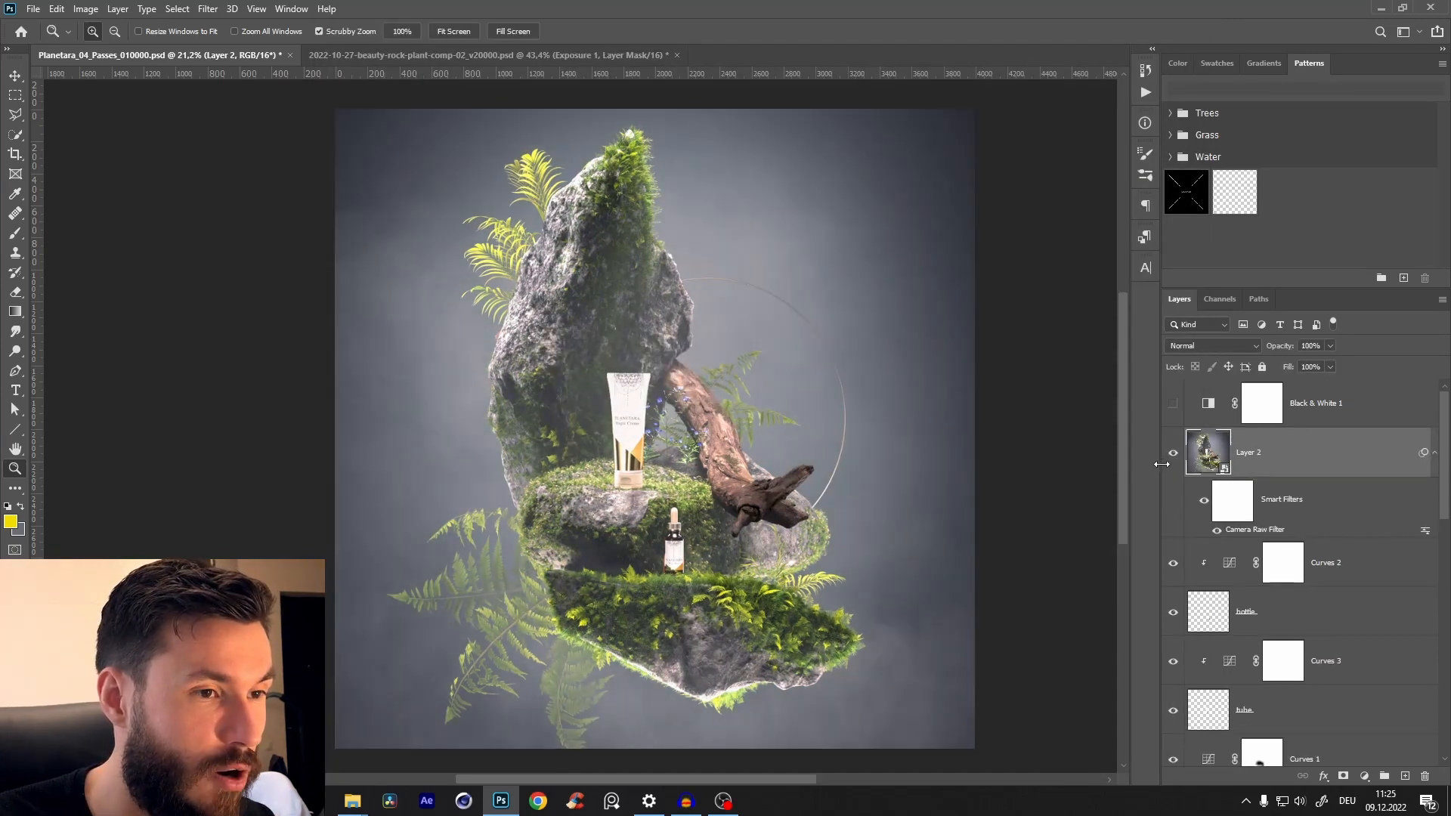
left_click(1172, 454)
left_click(1172, 454)
left_click(1172, 455)
left_click(1172, 455)
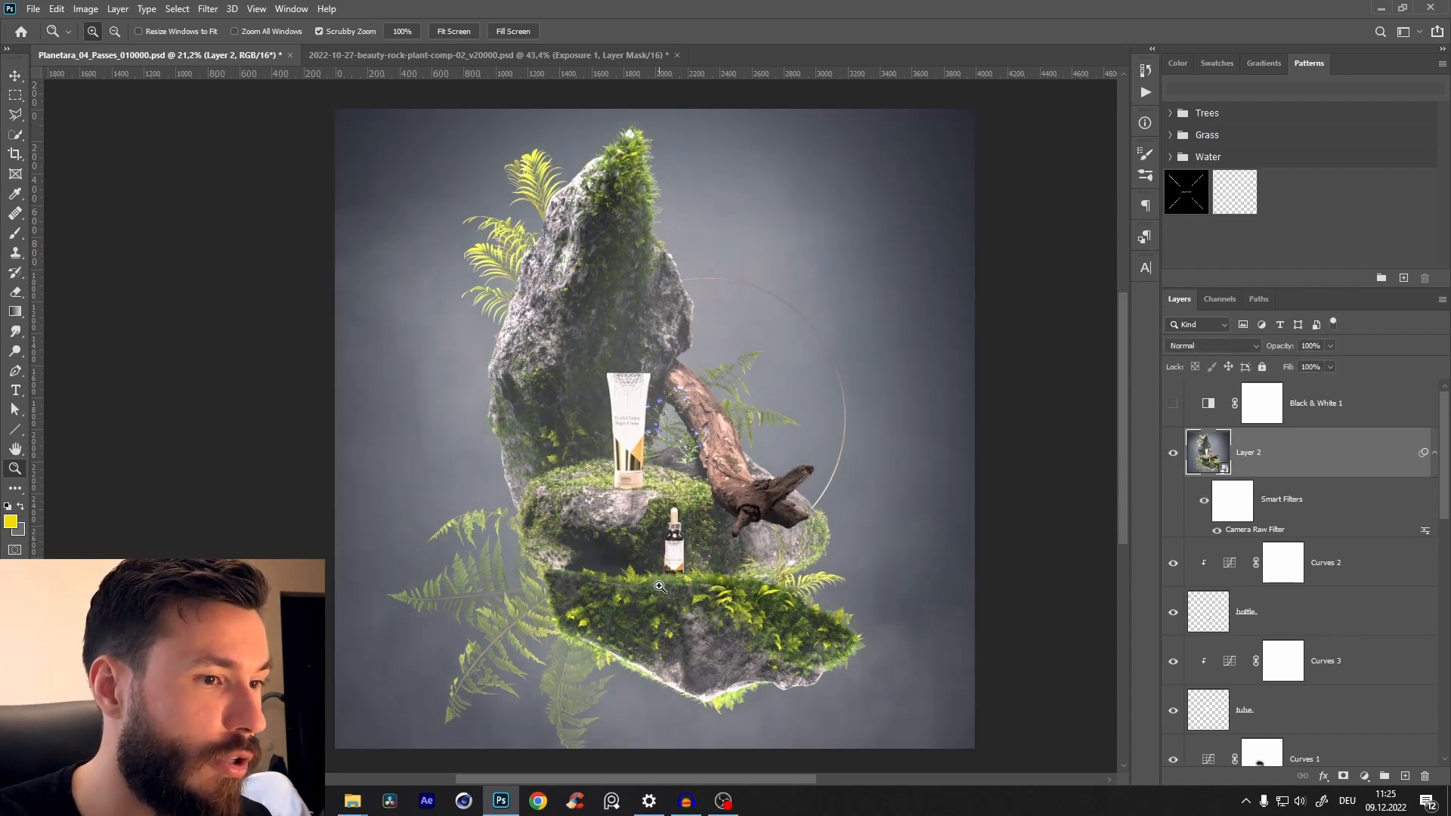